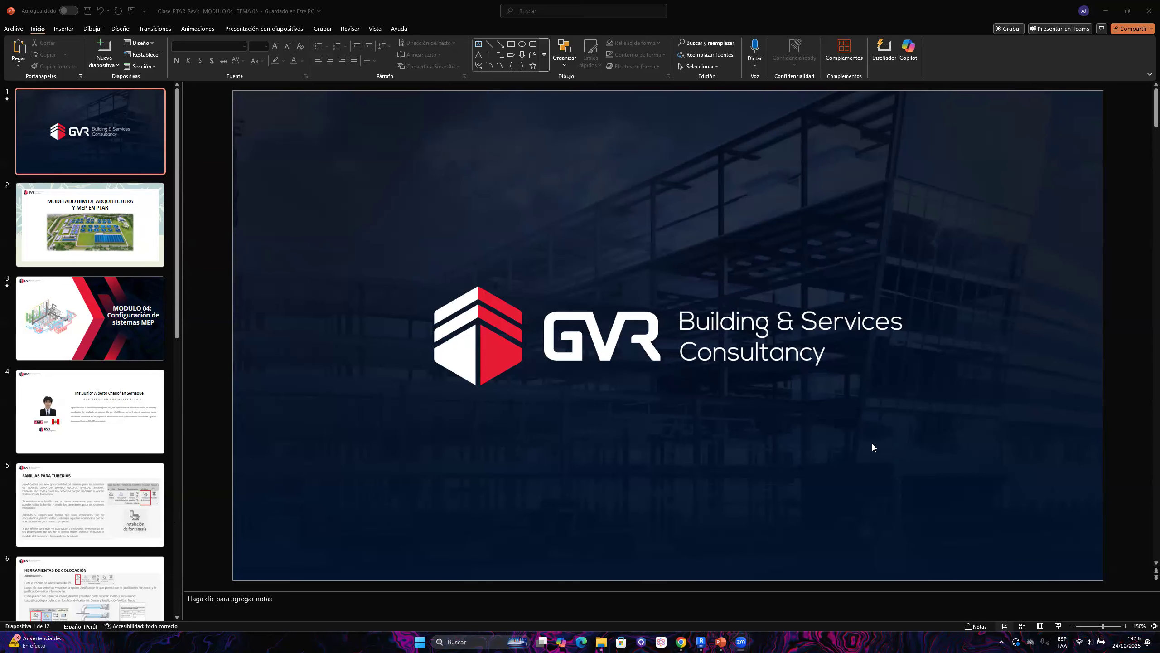
Bring up the "FAMILIAS PARA TUBERÍAS" slide and look over the neighbouring slides of the presentation
key(Down)
key(Down)
key(Down)
key(Down)
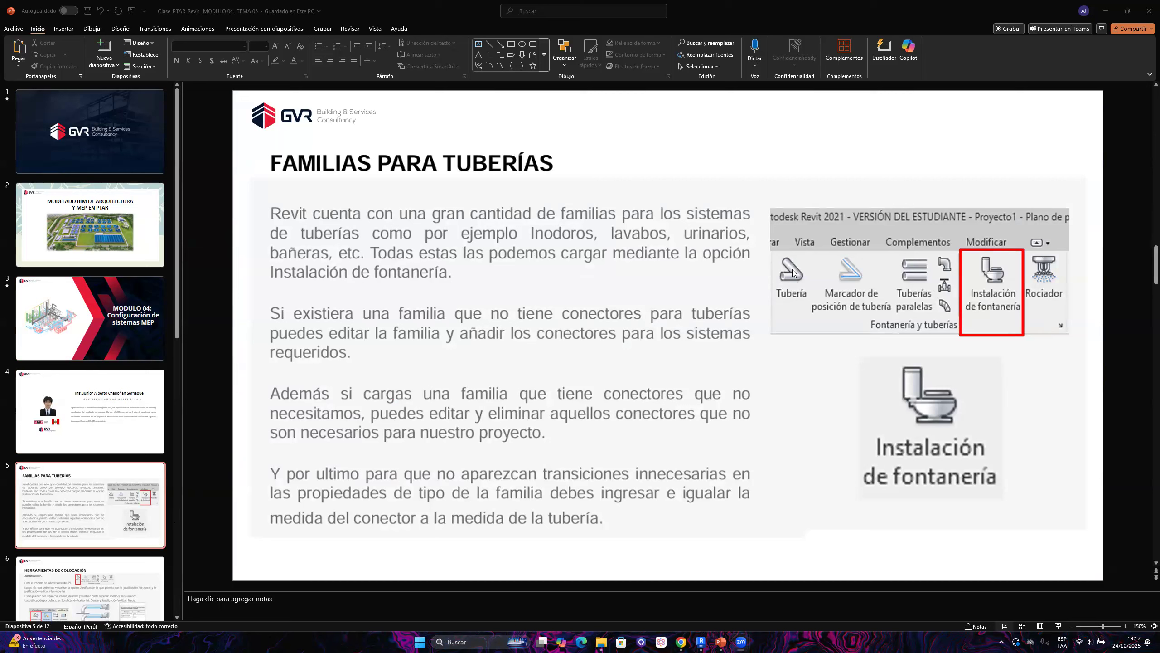
click(178, 168)
drag(176, 218, 205, 255)
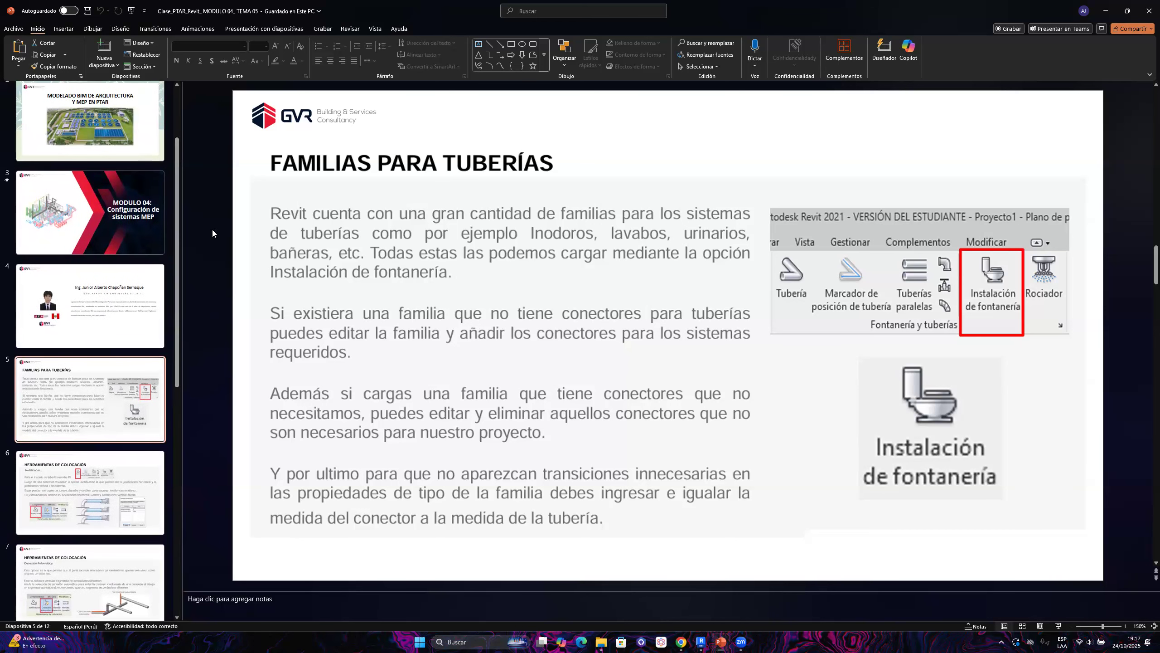
scroll(183, 100, up, 2)
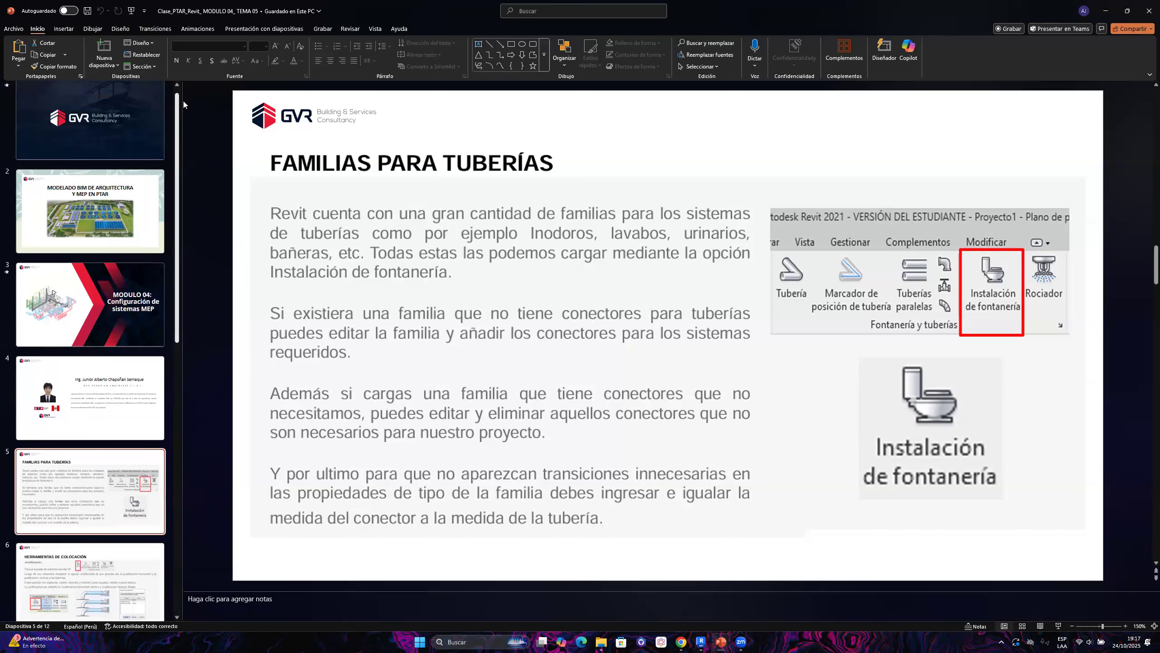
scroll(187, 151, down, 3)
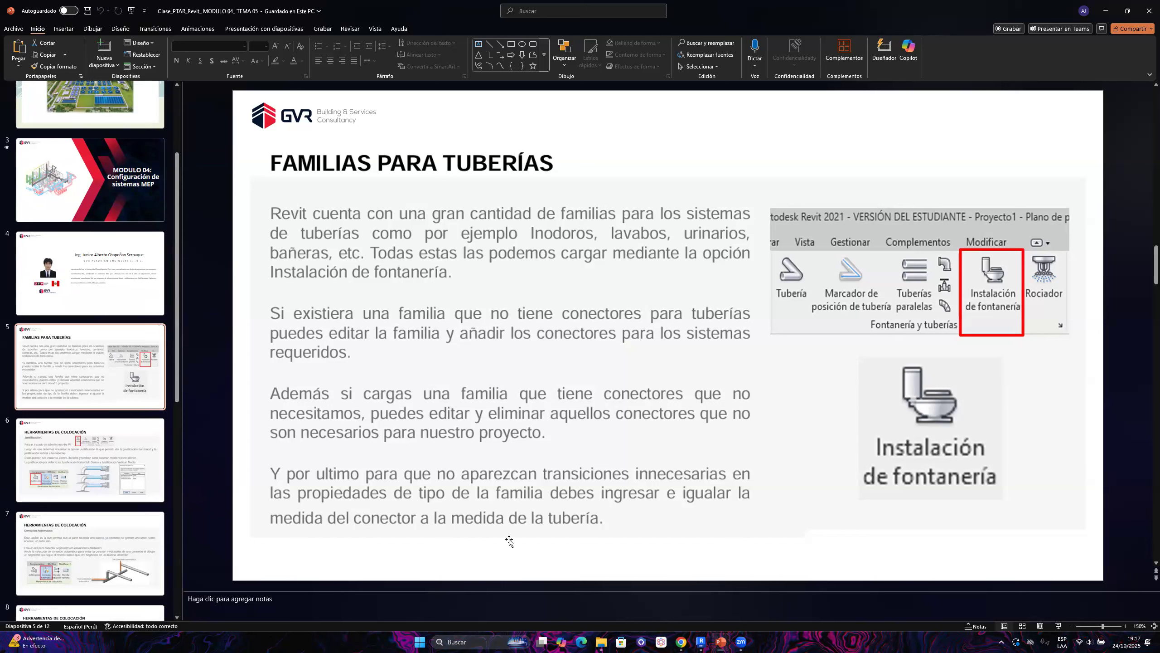
Switch to the Autodesk Revit 2024 start screen with the recent files
mouse_move(686, 639)
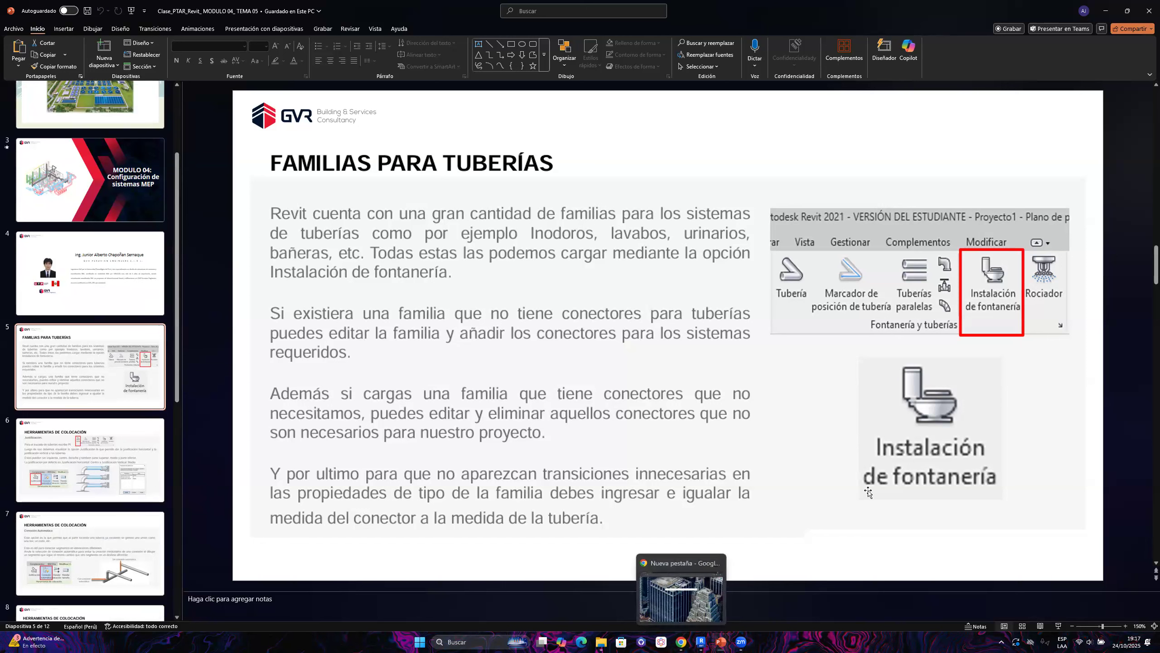
click(703, 641)
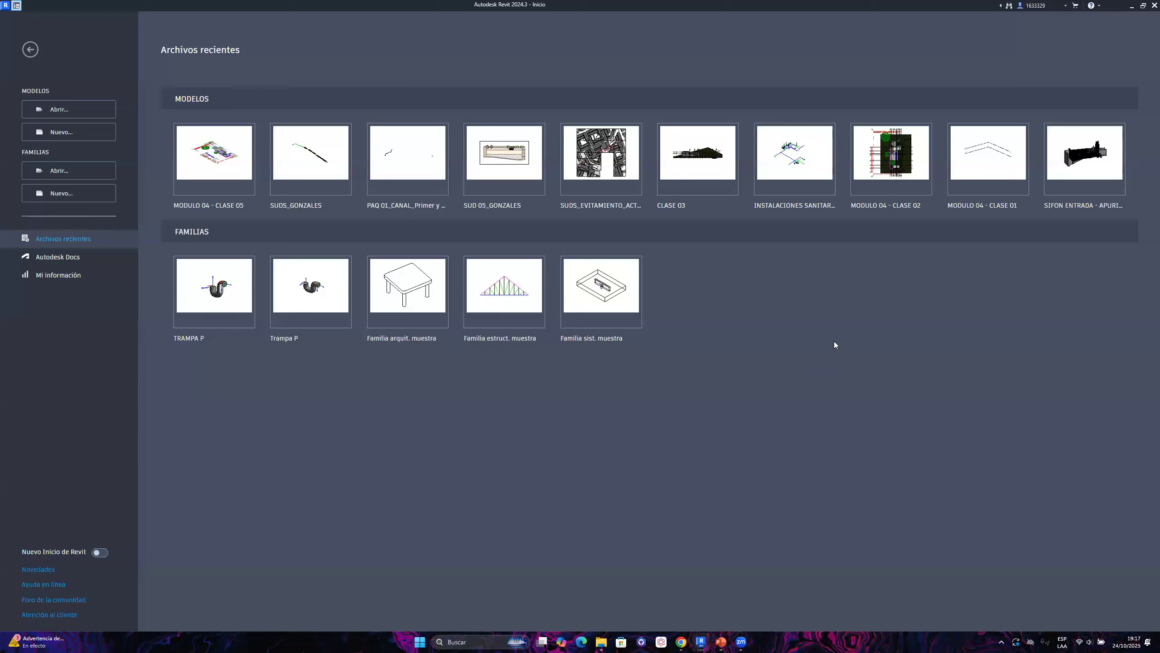
Capture the Revit start screen for markup and outline the MODELOS and FAMILIAS sections with red rectangles
click(1000, 642)
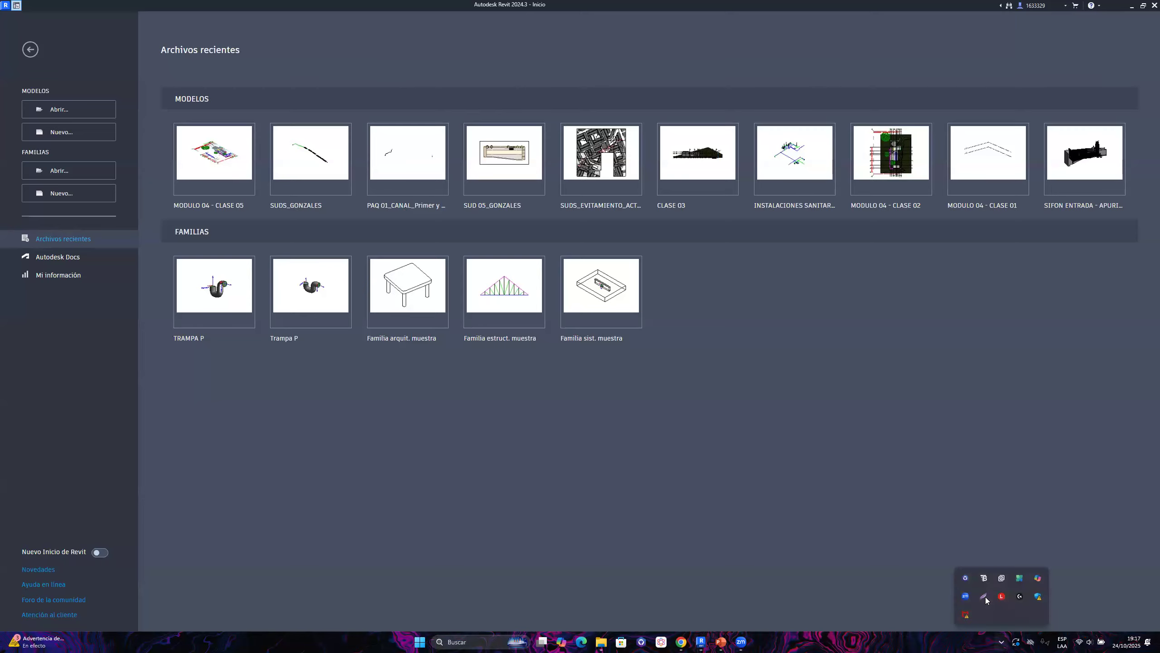
click(983, 596)
drag(0, 20, 1136, 493)
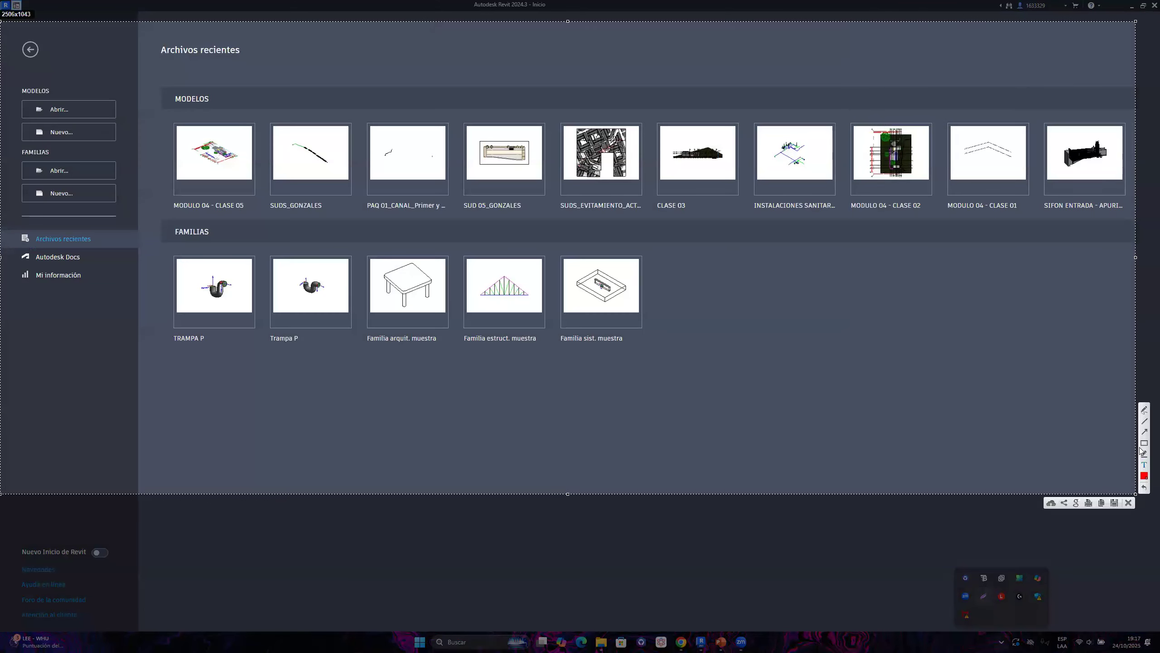
mouse_move(5, 78)
mouse_down()
mouse_move(129, 161)
mouse_move(126, 145)
mouse_up()
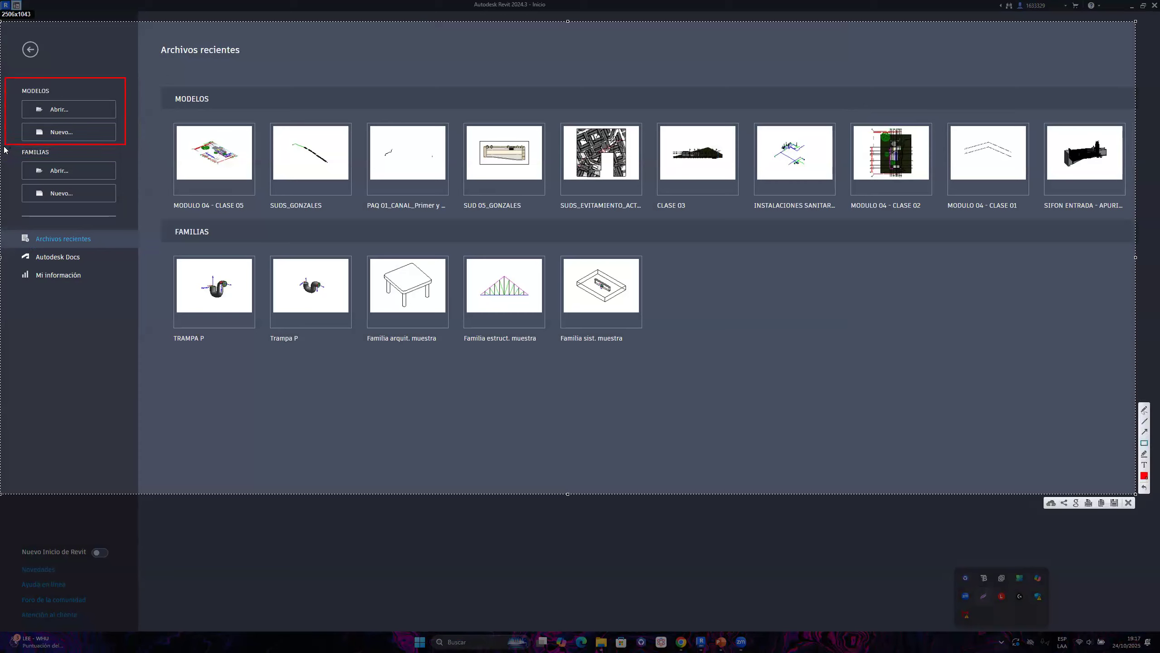
drag(5, 148, 129, 213)
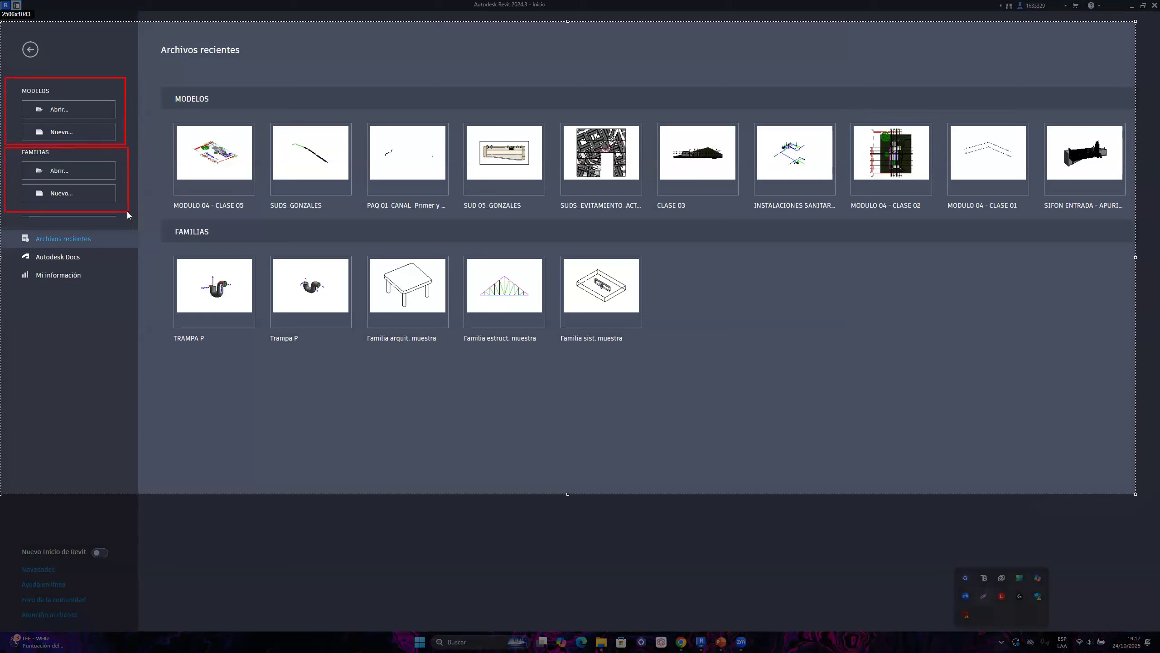
Tick the MODELOS Abrir and Nuevo options and FAMILIAS Abrir, box the empty area beside the recent families, and close the markup
click(1145, 409)
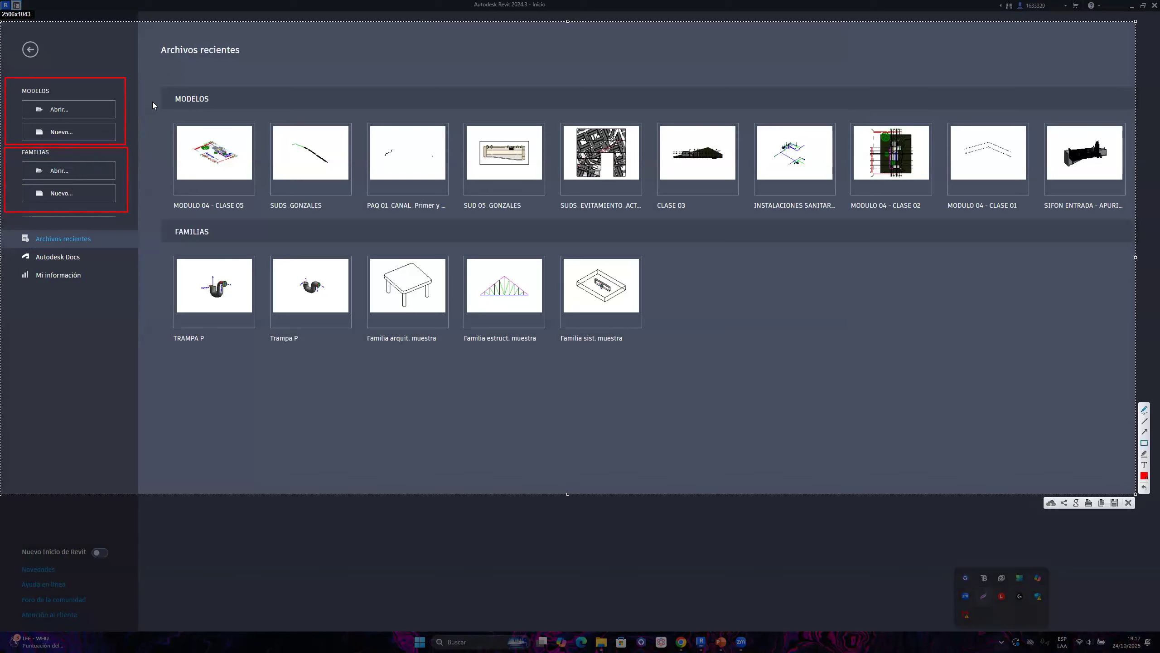
drag(77, 107, 100, 86)
click(74, 131)
click(1146, 444)
drag(662, 243, 905, 366)
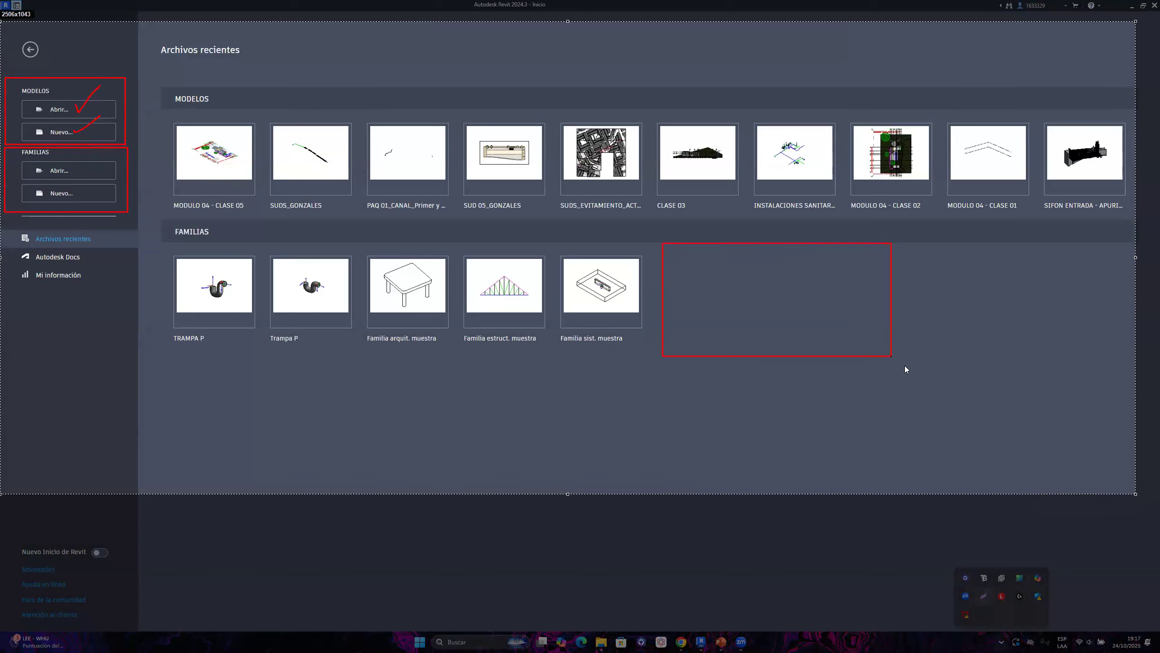
click(1144, 411)
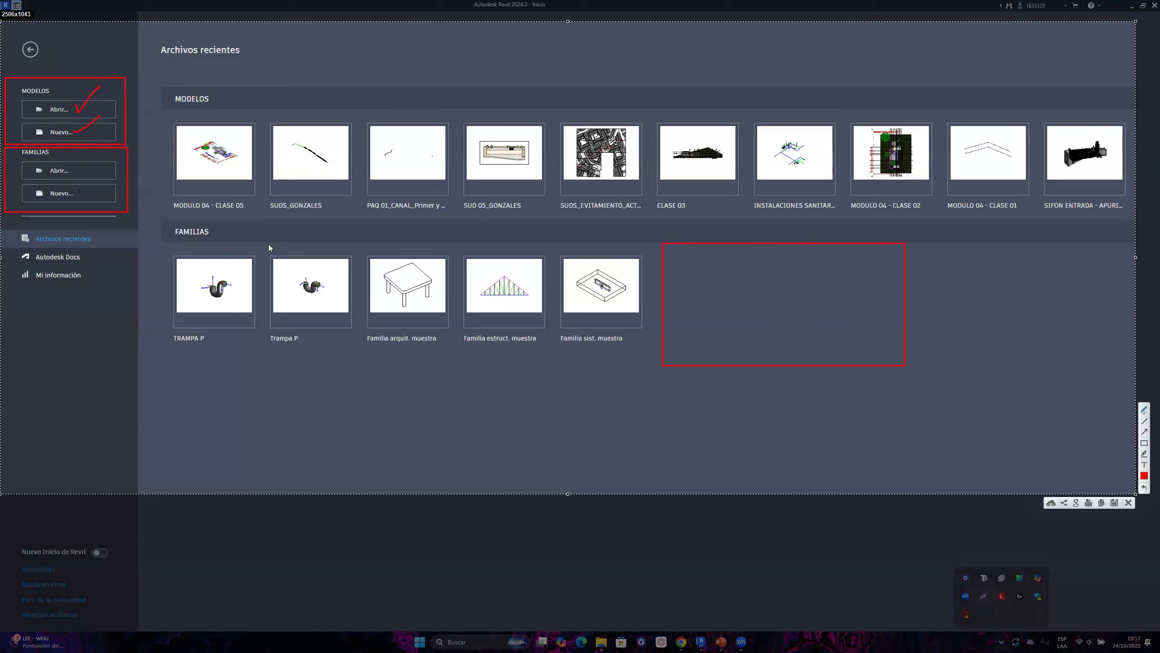
drag(72, 166, 97, 153)
key(Escape)
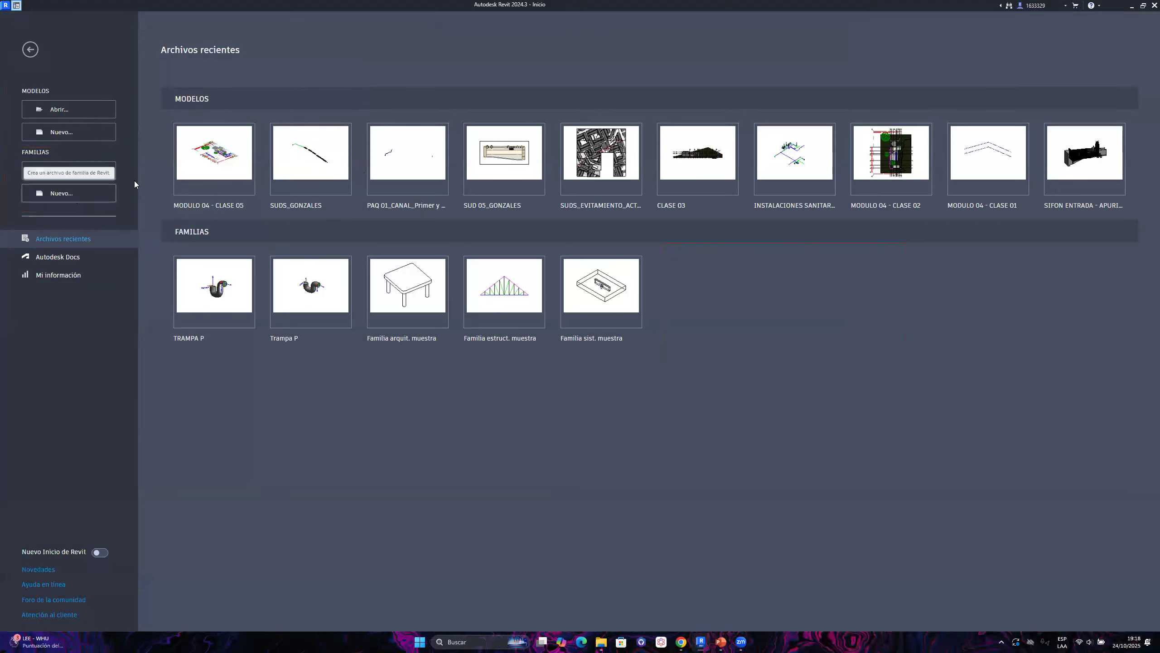
Start a new family to bring up the template file selection
click(64, 194)
drag(642, 197, 718, 201)
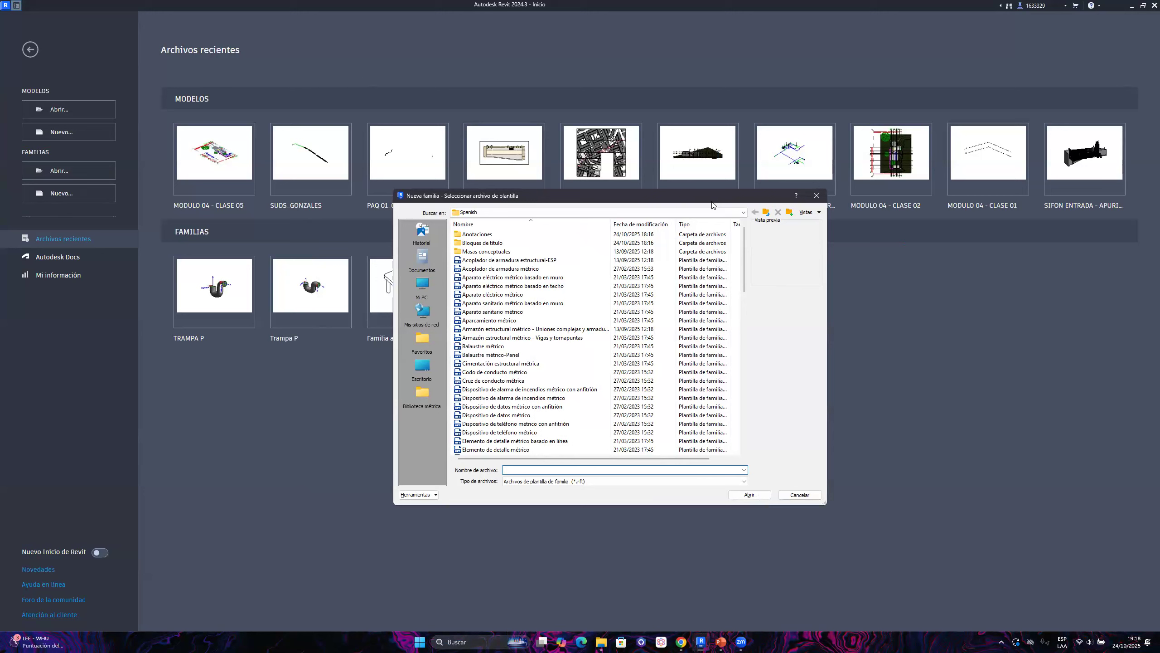
Switch to the Autodesk Account page in Chrome and maximize its window
click(680, 642)
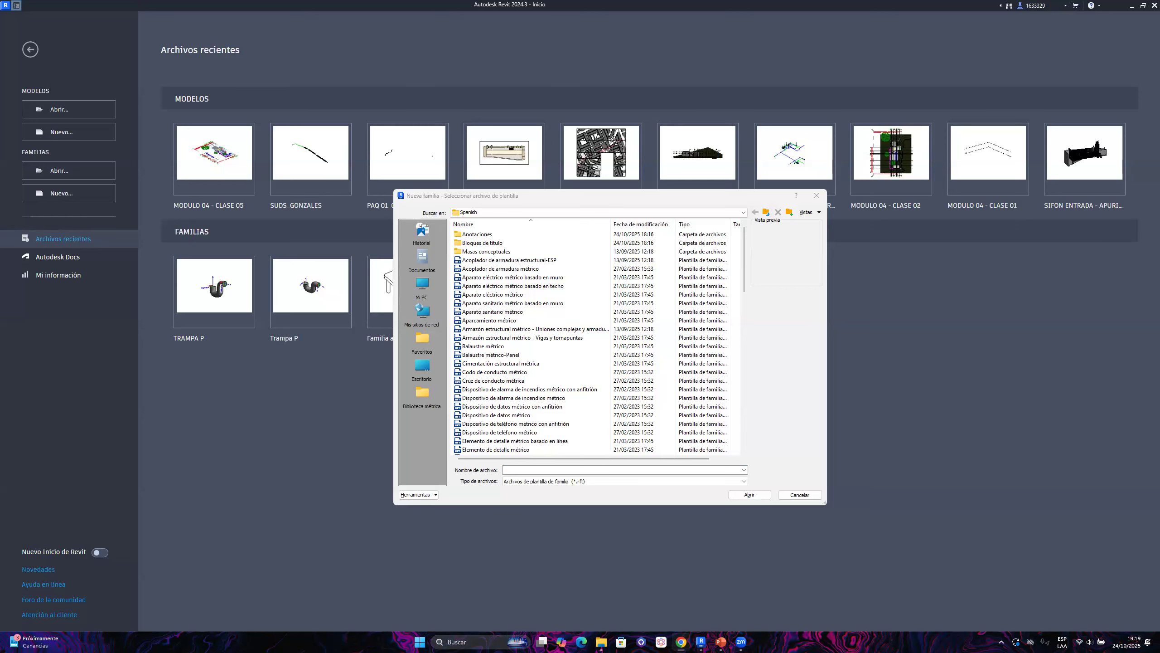
key(alt+Tab)
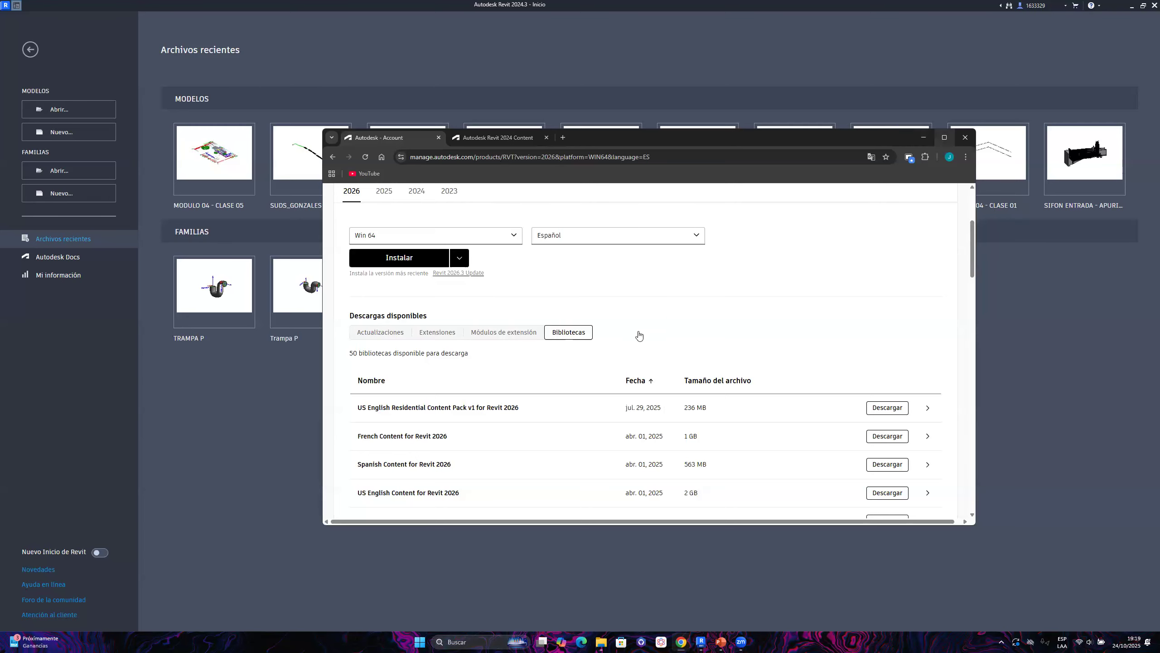
key(super+Up)
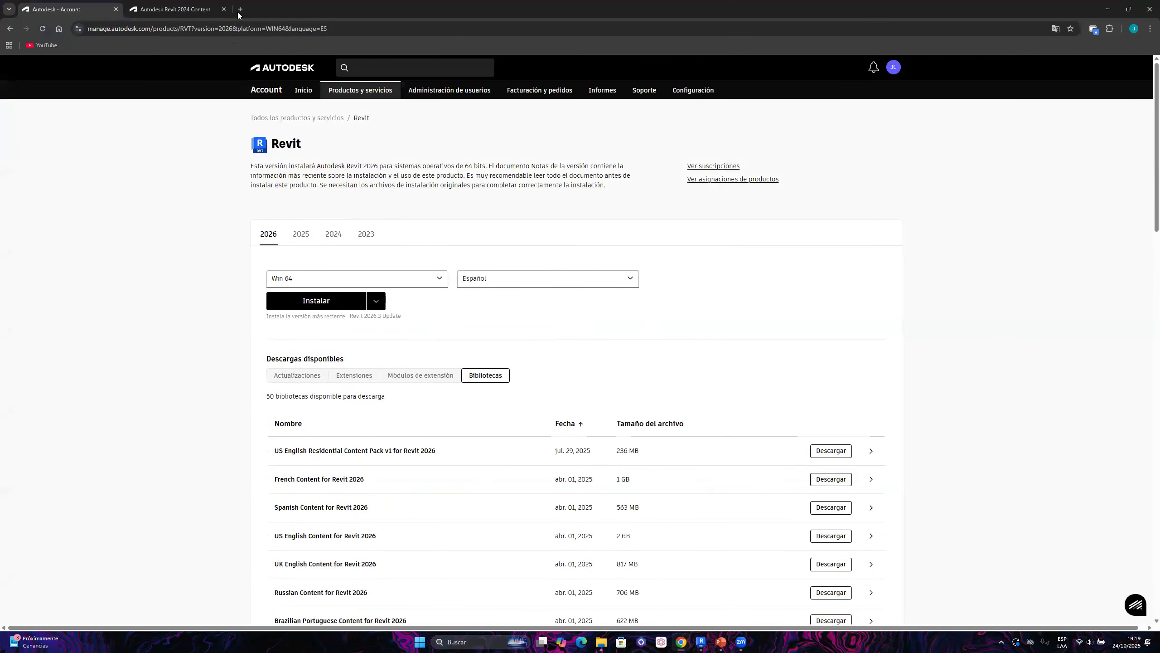
Go to the full list of Autodesk products and services and open the details of Revit
click(892, 69)
click(923, 139)
scroll(479, 396, down, 3)
scroll(391, 293, up, 3)
click(307, 118)
scroll(607, 343, down, 3)
scroll(640, 365, up, 2)
scroll(662, 378, down, 20)
scroll(626, 401, down, 20)
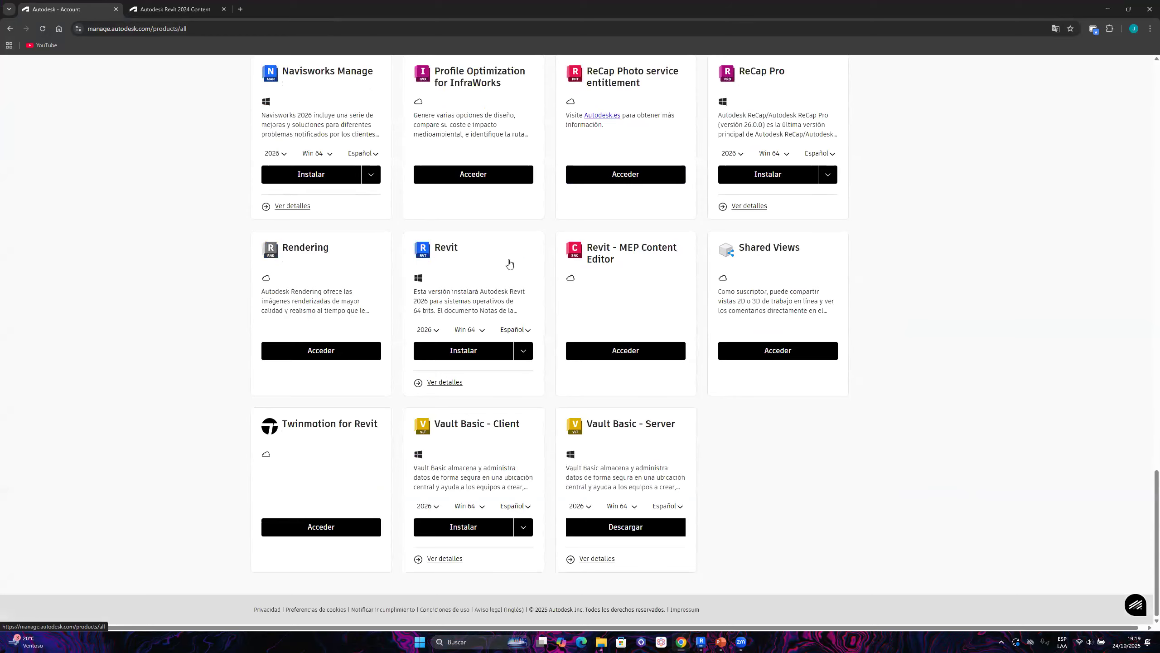
scroll(507, 278, up, 5)
scroll(457, 319, down, 5)
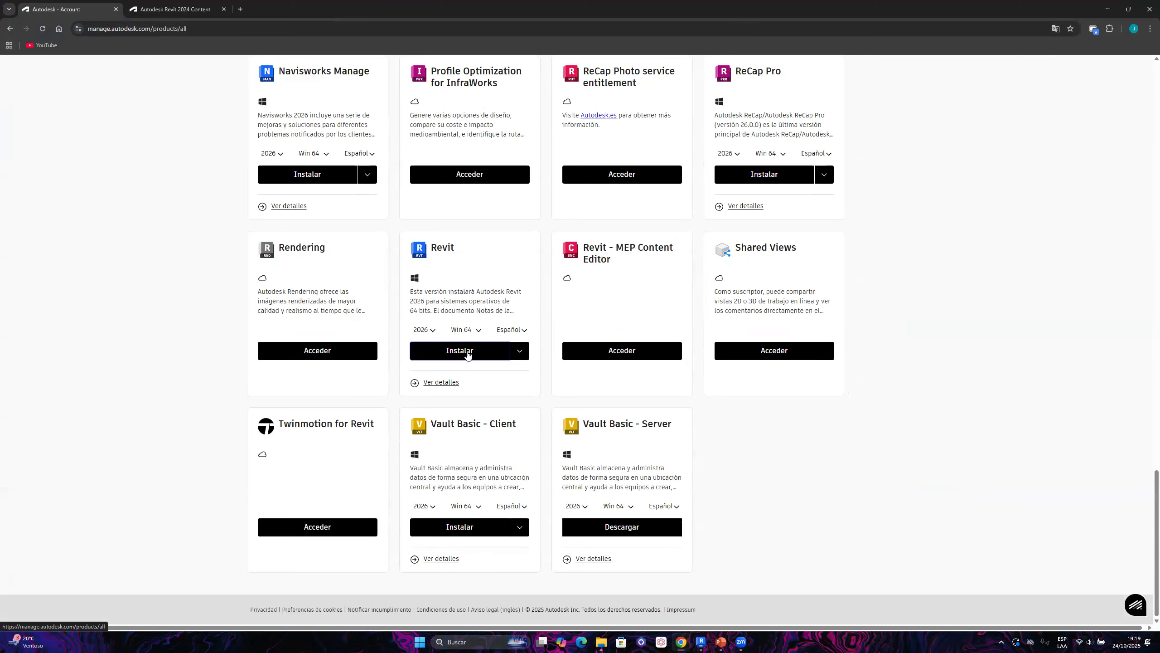
click(438, 383)
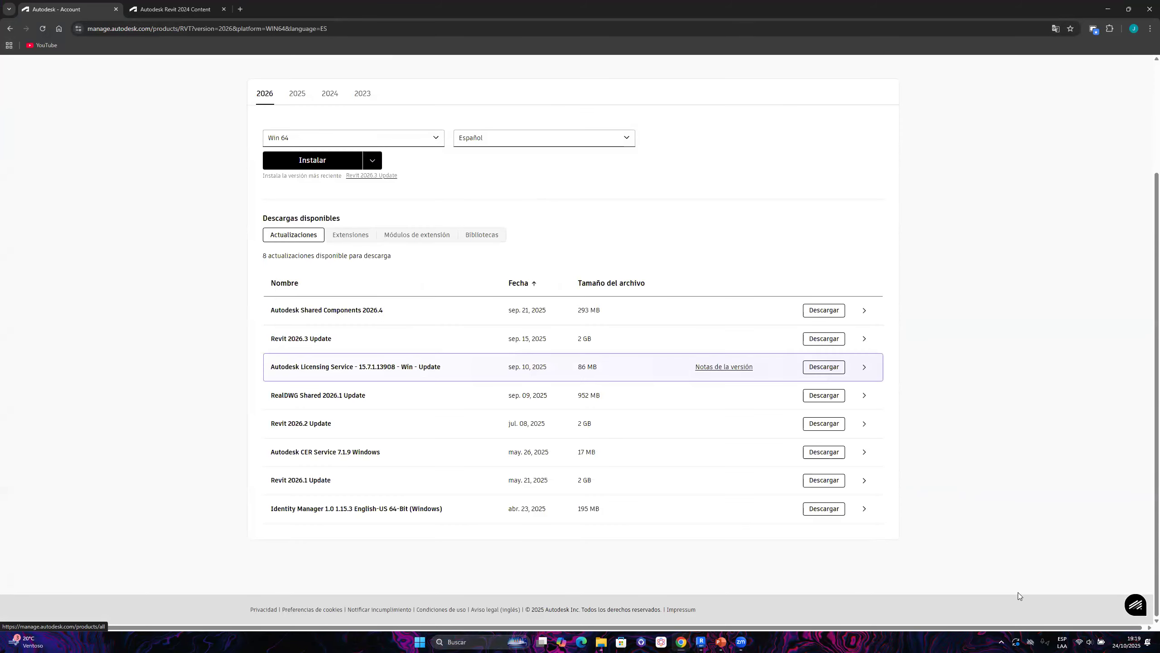
Capture the Revit downloads page, outline the version row, 2024 and Bibliotecas in red, and close the markup
click(1001, 642)
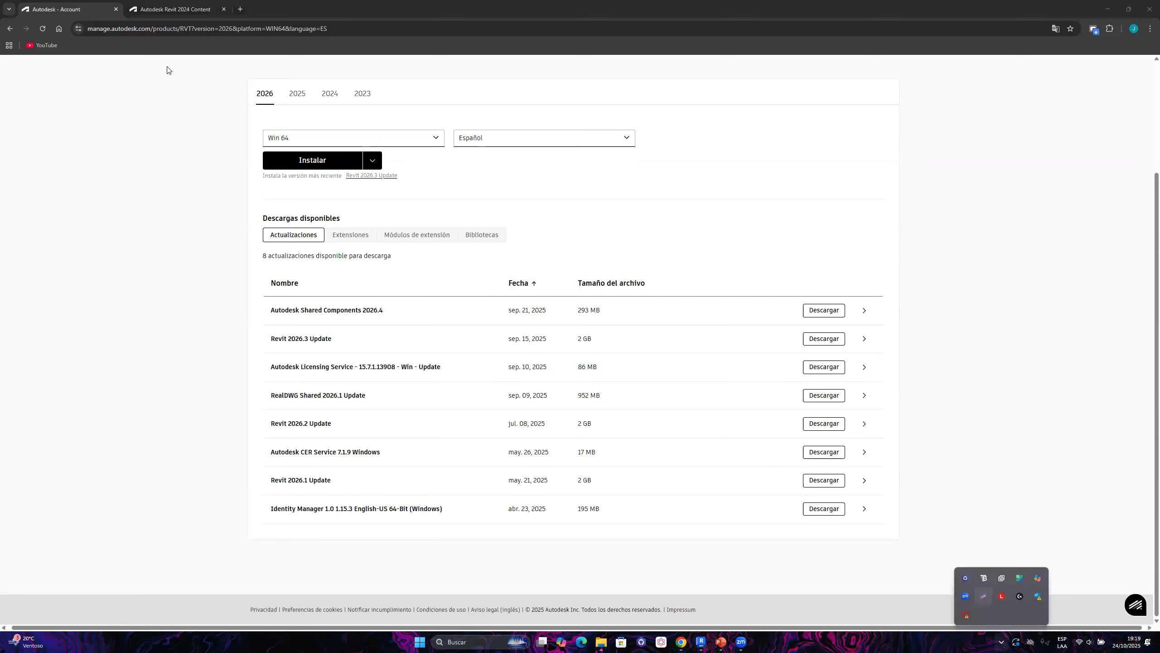
key(Print)
drag(167, 66, 965, 549)
mouse_move(208, 73)
mouse_down()
mouse_move(270, 104)
mouse_move(488, 130)
mouse_up()
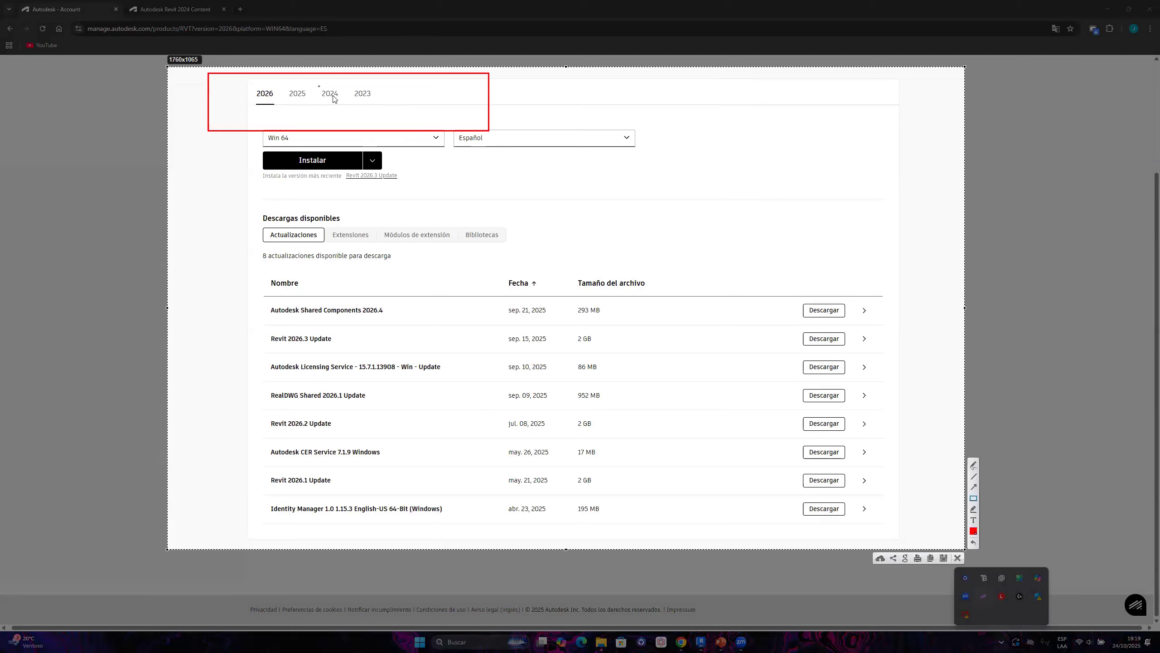
drag(313, 83, 347, 104)
drag(457, 215, 511, 257)
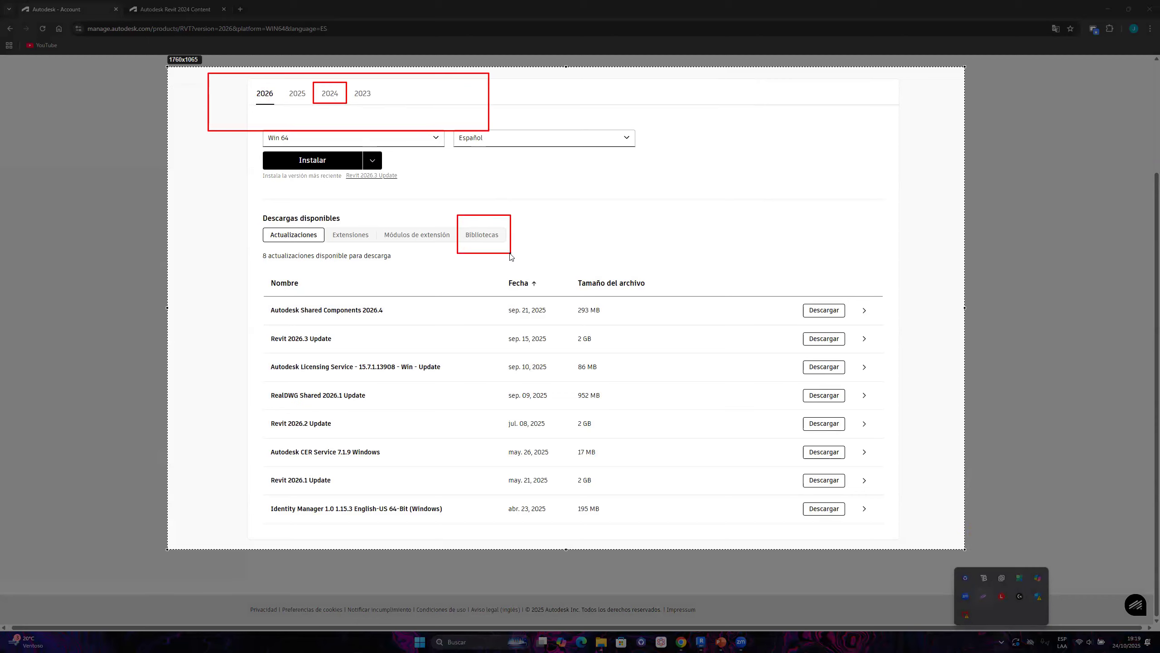
key(Escape)
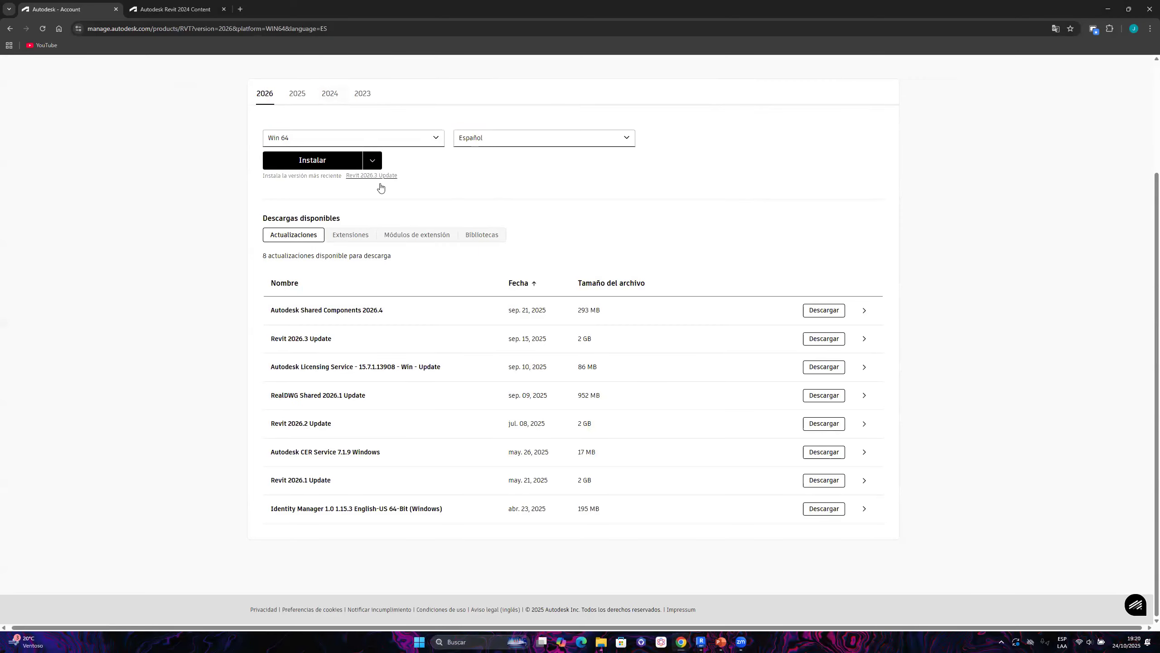
Show the content libraries (Bibliotecas) available for Revit 2024 and look through the list
click(330, 93)
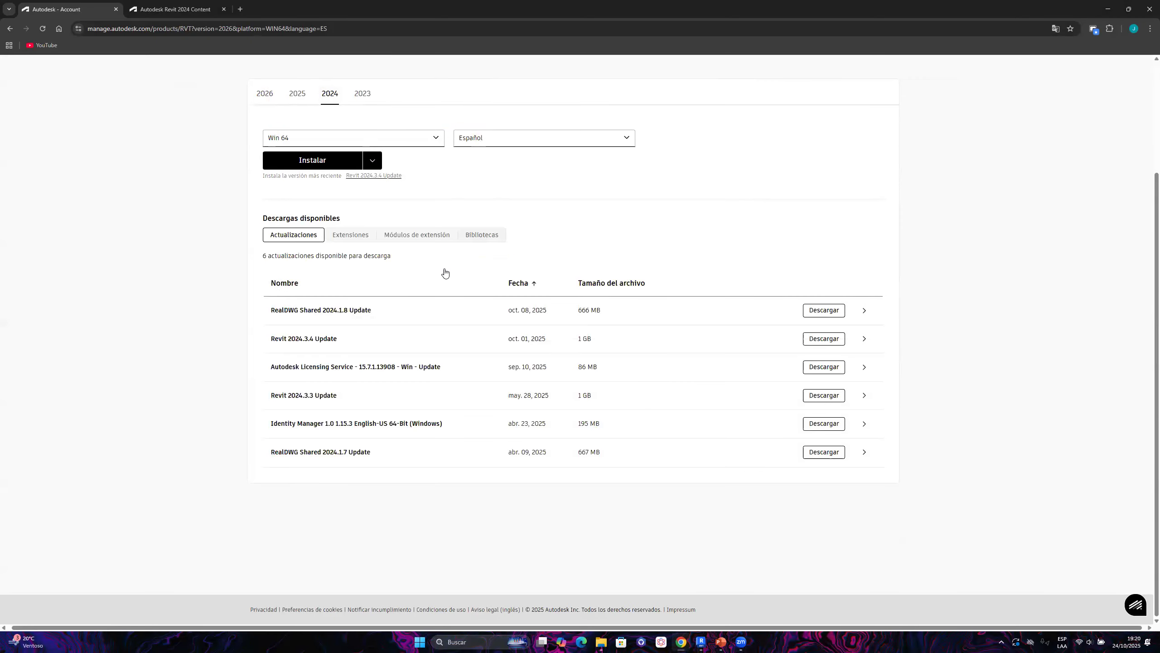
click(482, 234)
scroll(396, 469, down, 8)
scroll(457, 475, down, 5)
scroll(576, 566, up, 9)
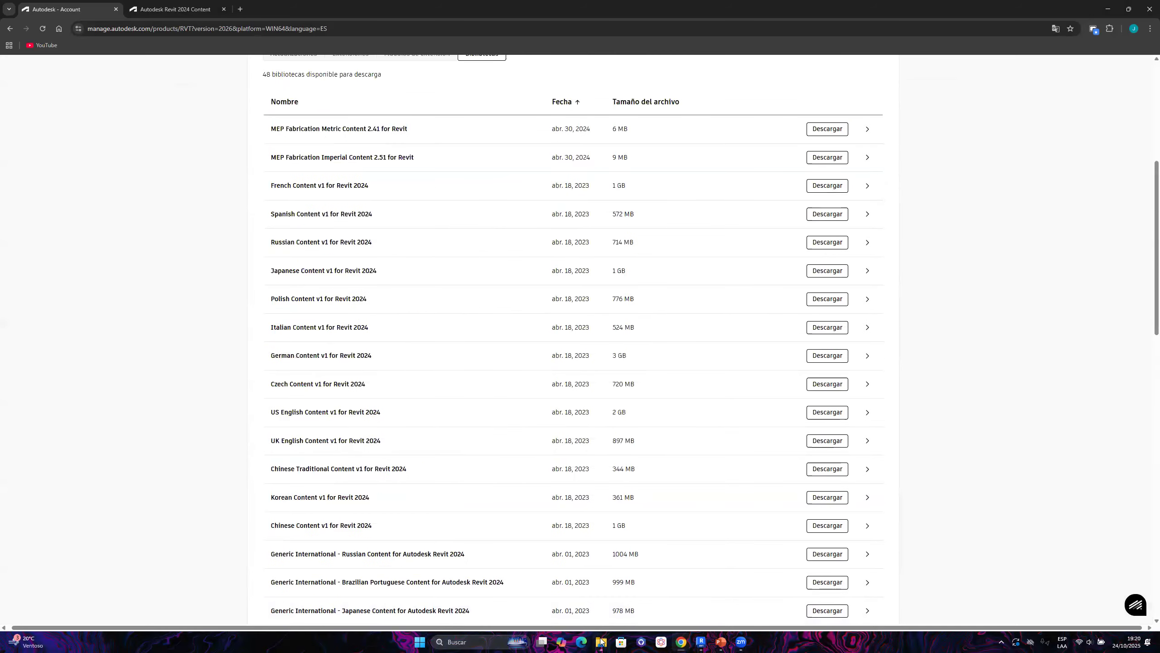
Return to the new family template selection in Revit
click(601, 642)
click(600, 641)
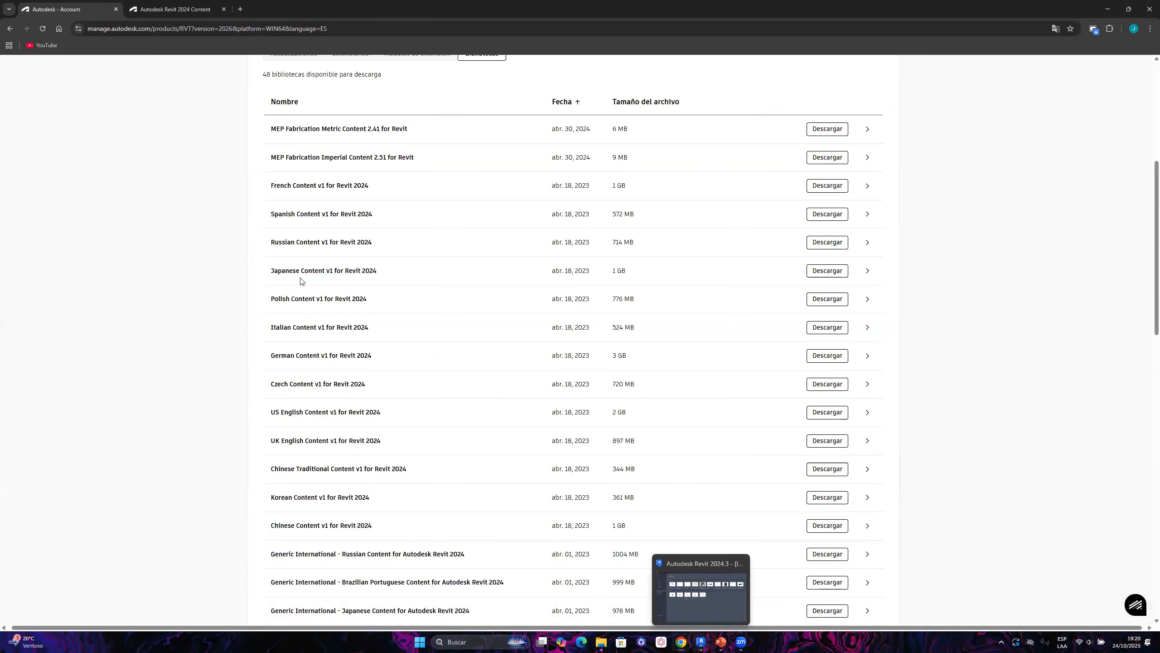
scroll(506, 262, down, 1)
scroll(506, 262, up, 1)
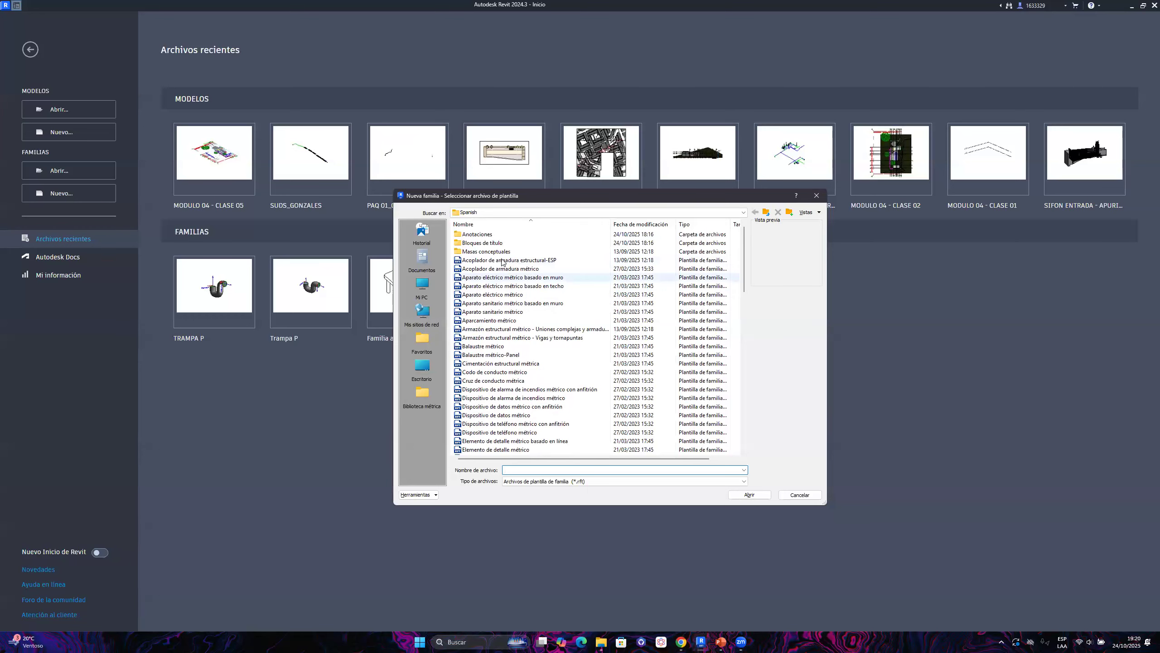
Look through the family templates in the Spanish folder, selecting Acoplador de armadura métrico and finally Acoplador de armadura estructural-ESP
click(506, 261)
drag(746, 271, 743, 420)
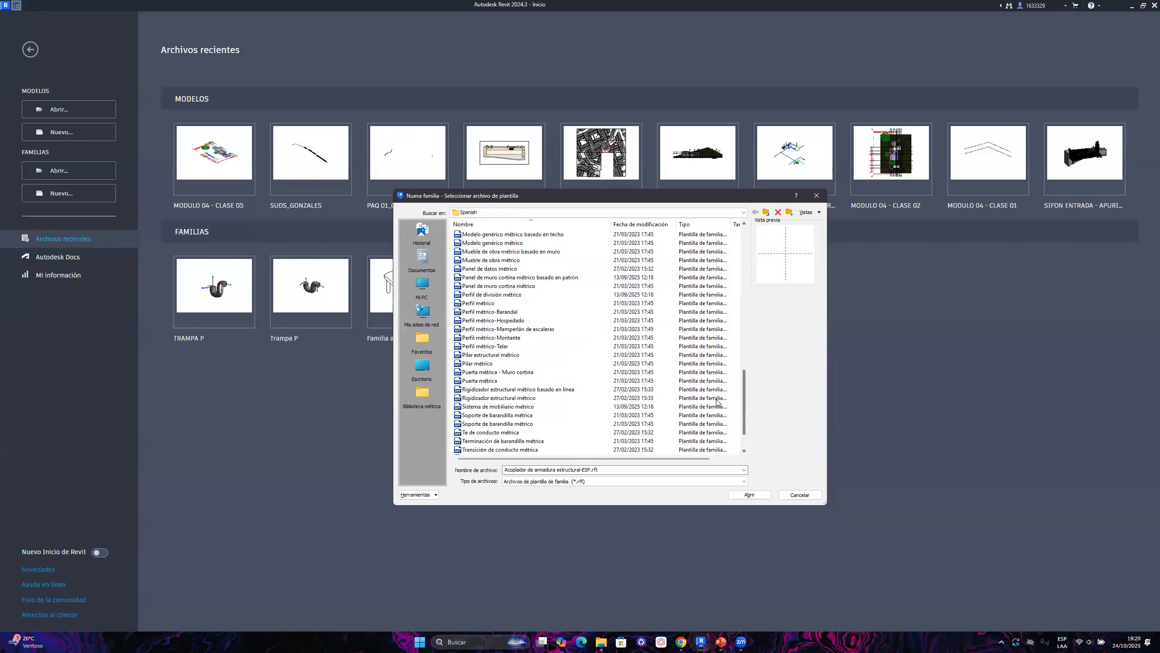
scroll(494, 441, up, 18)
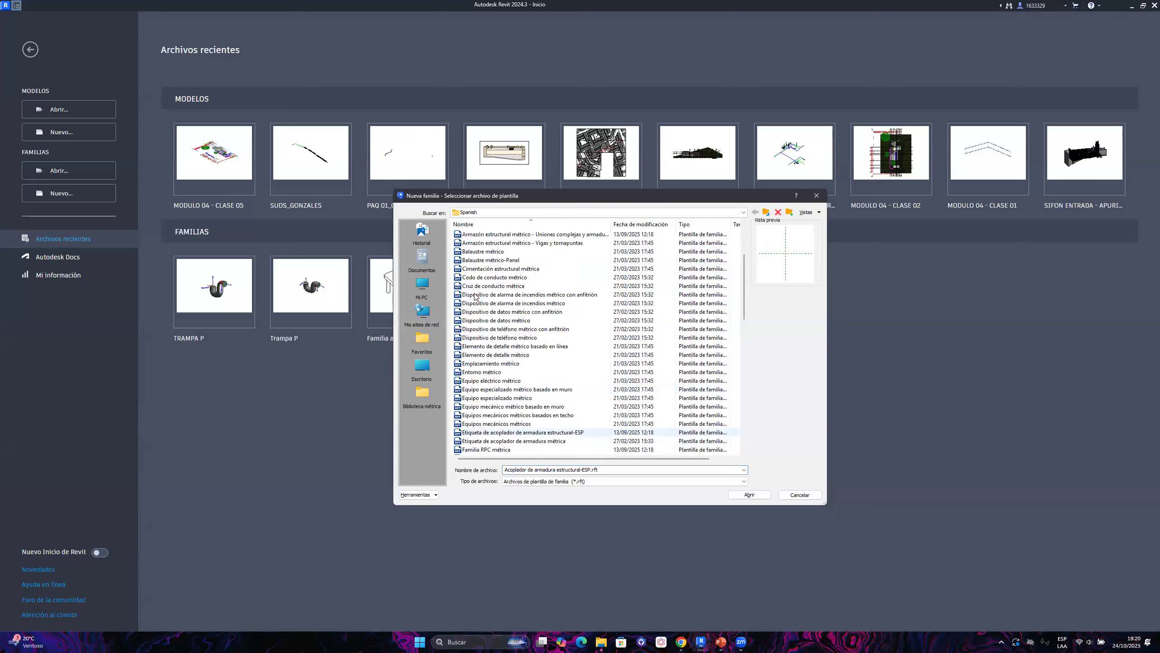
click(498, 251)
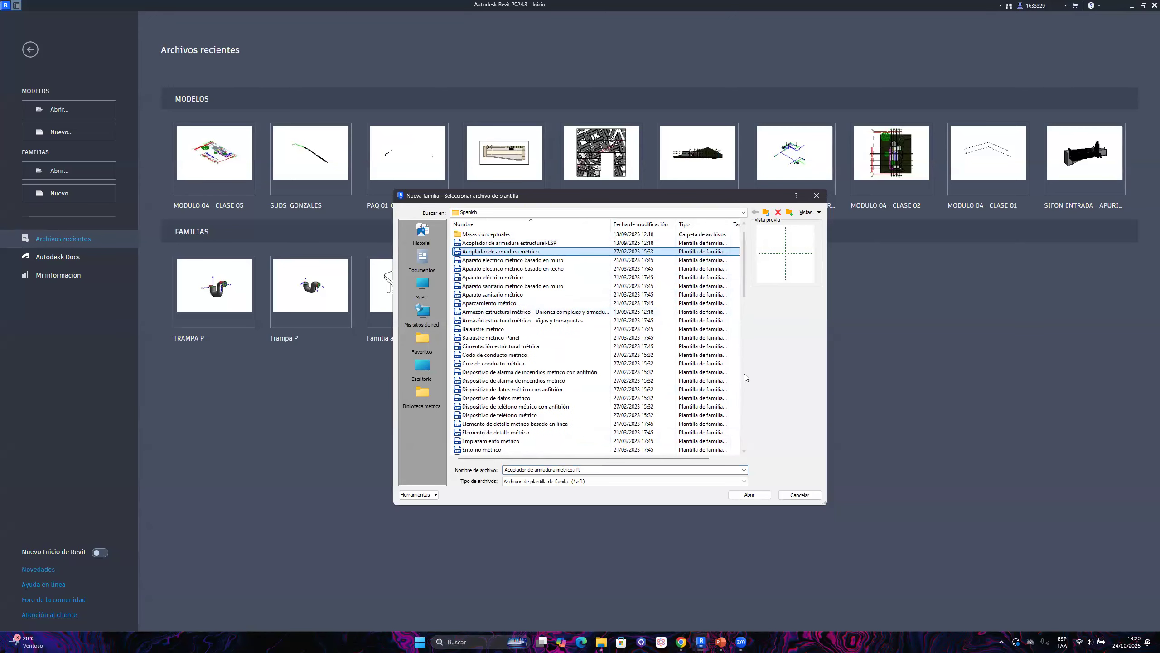
scroll(741, 290, down, 18)
drag(739, 287, 744, 238)
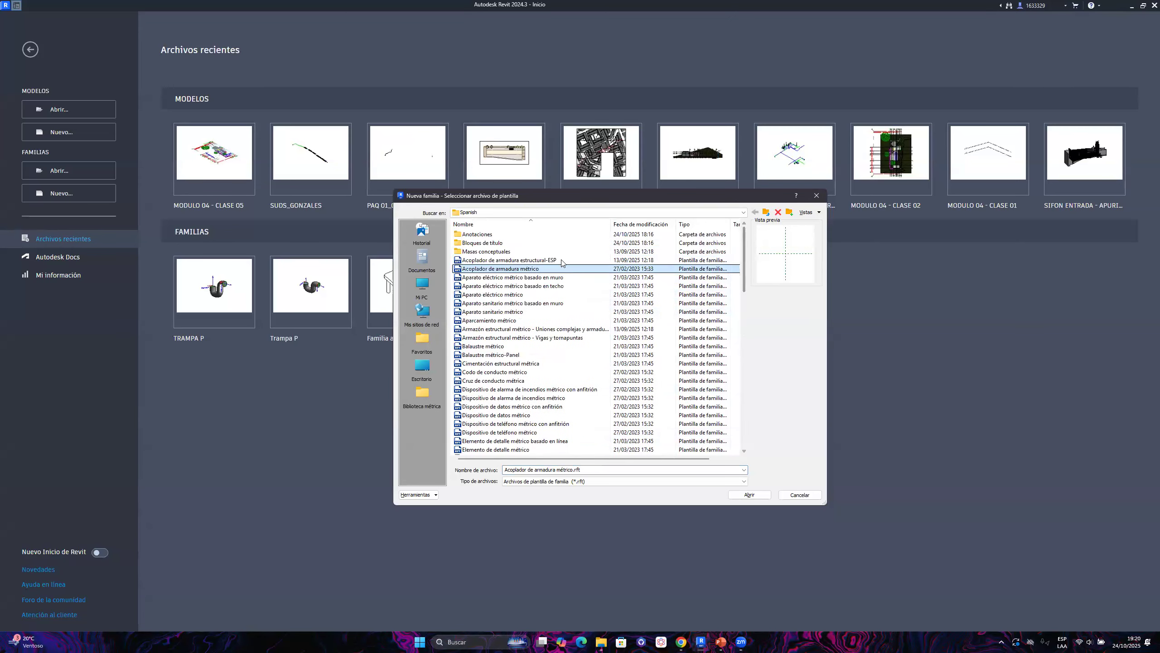
click(561, 261)
scroll(735, 279, down, 10)
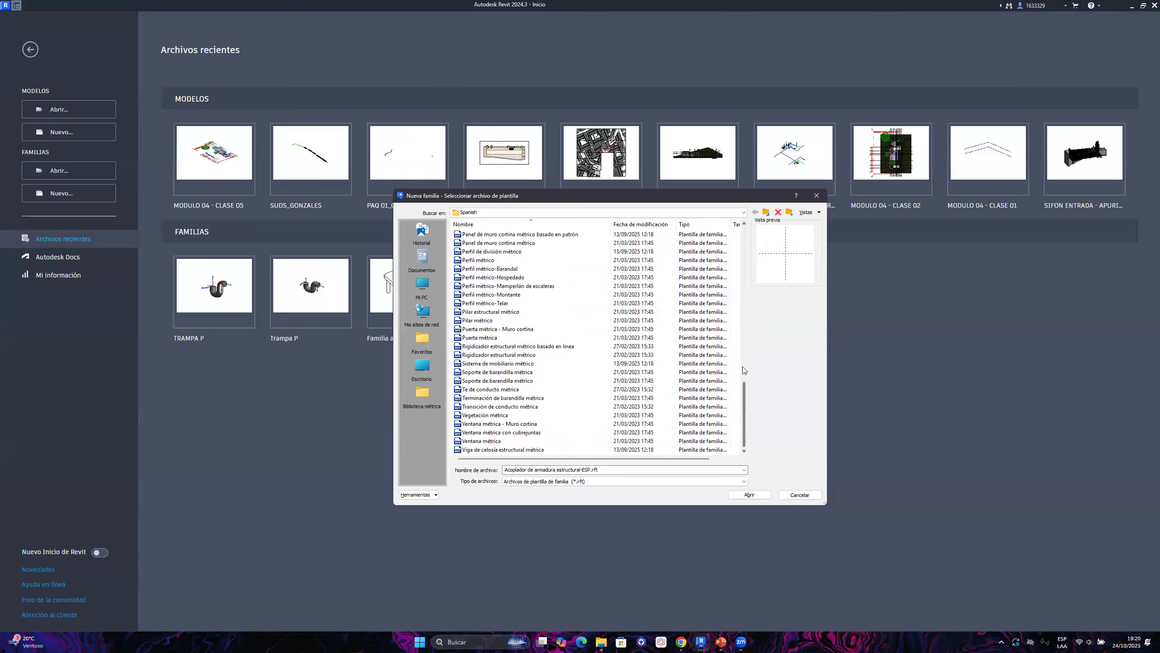
scroll(751, 256, up, 10)
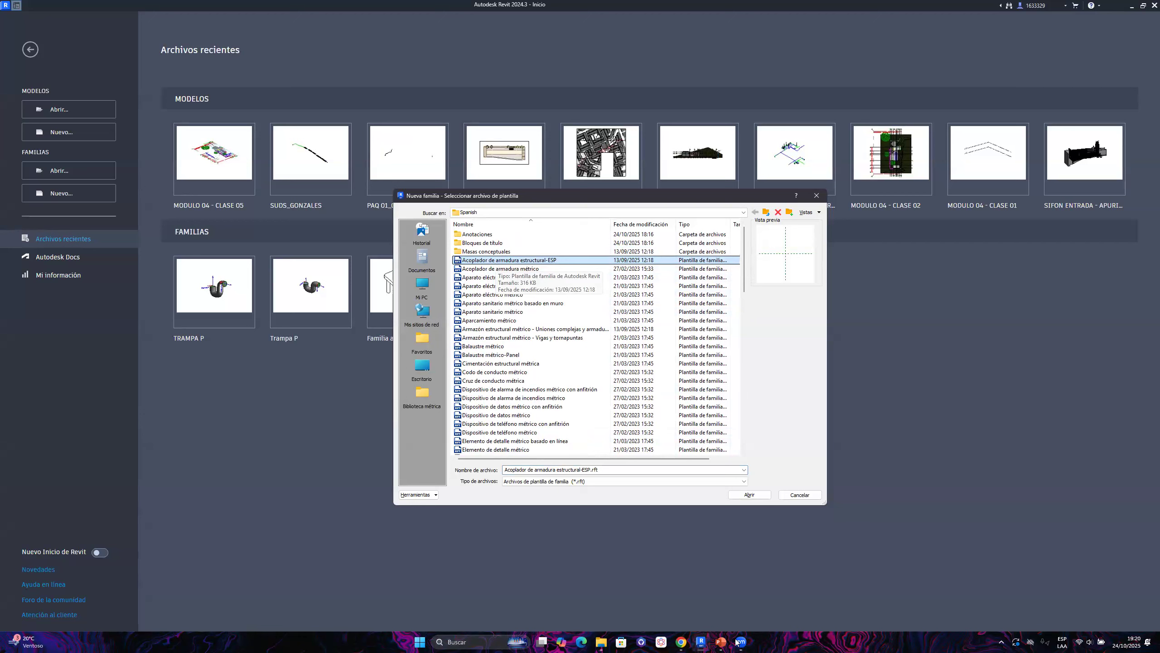
Capture the area around the template selection dialog, about 1488 by 1114 px, mark it freehand and discard the capture
click(1001, 641)
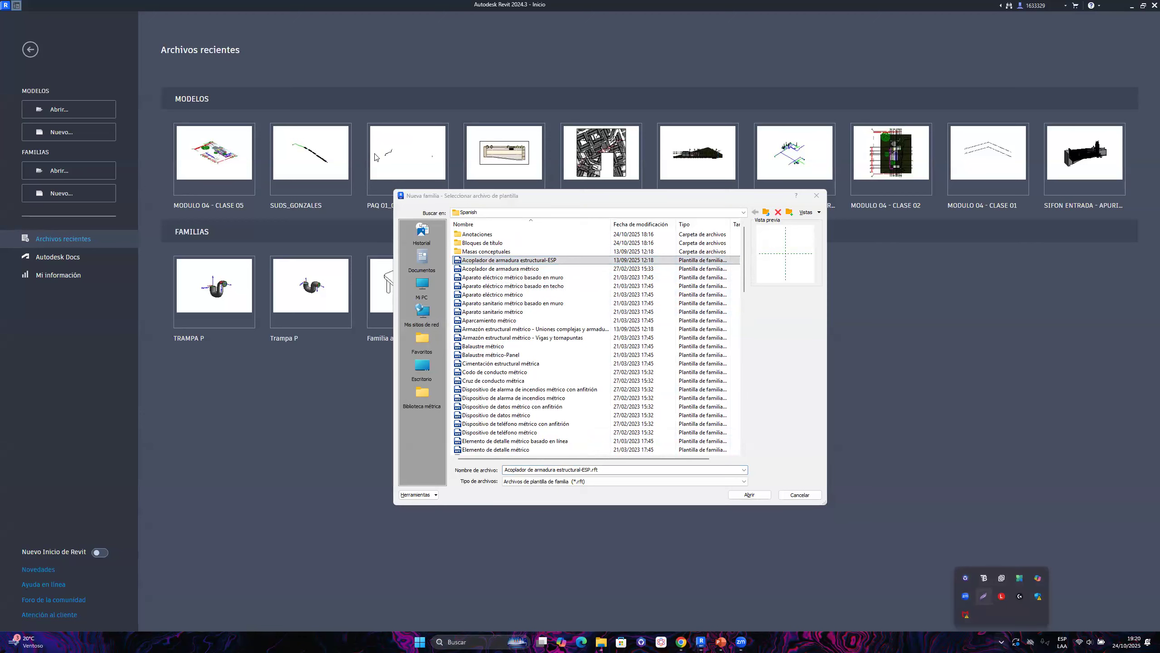
click(983, 596)
mouse_move(258, 74)
mouse_down()
mouse_move(906, 532)
mouse_move(933, 579)
mouse_up()
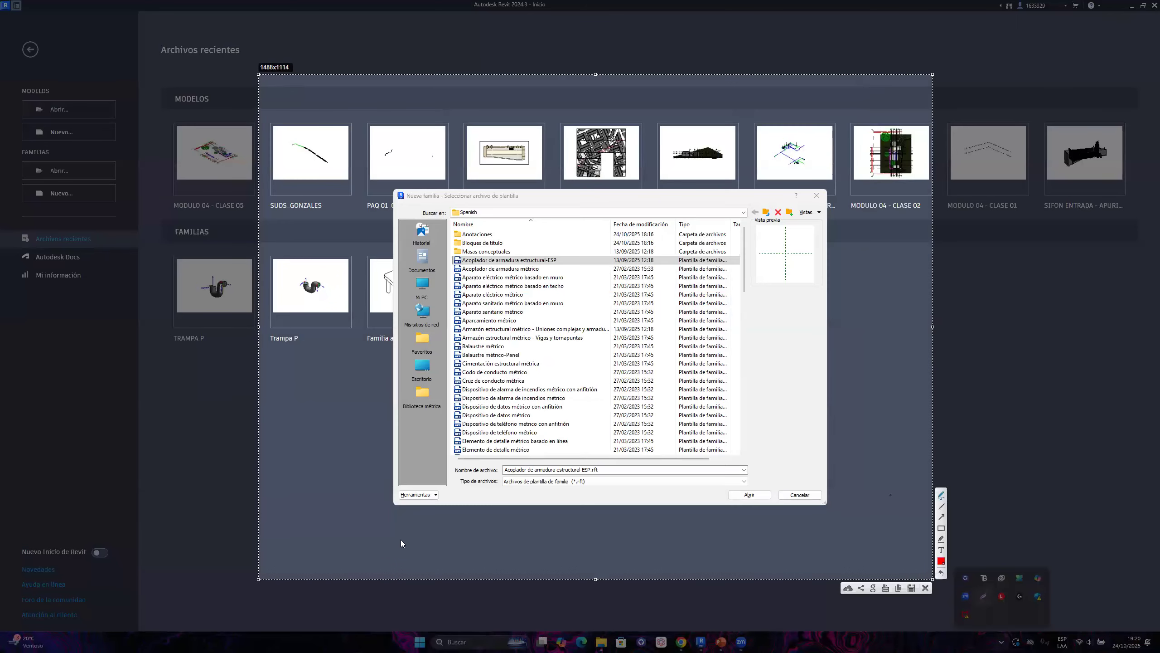
drag(539, 523, 569, 529)
drag(577, 480, 588, 492)
key(Escape)
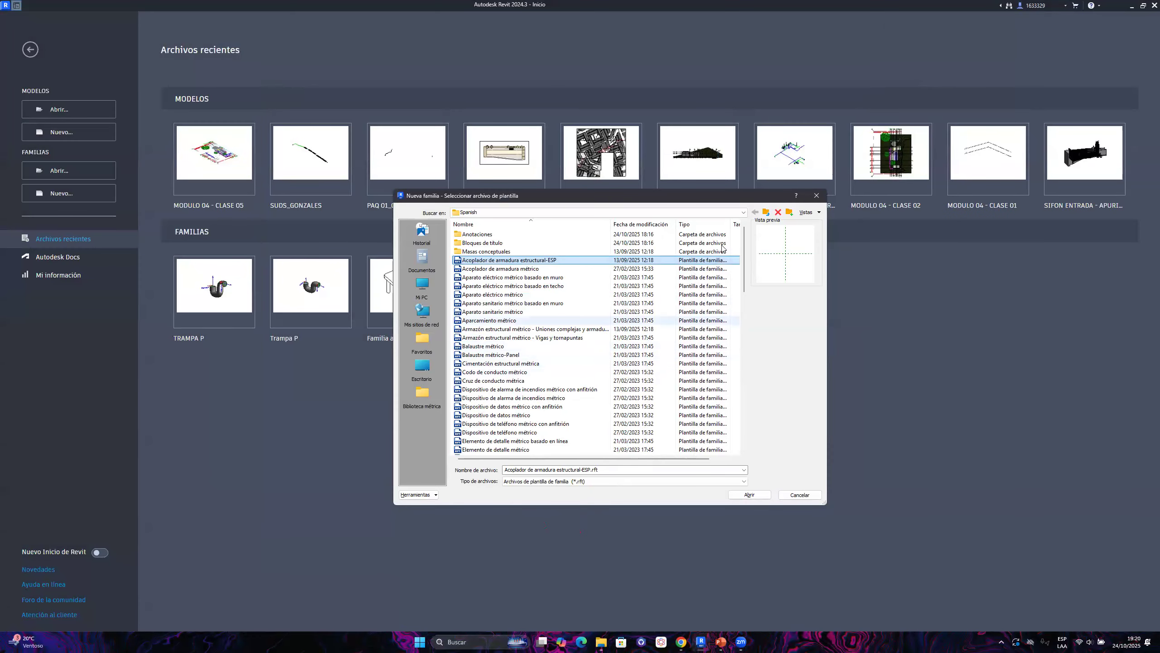
Capture the empty area beside the dialog, about 773 by 612 px, draw a red rectangle on it and discard the capture
click(1003, 642)
click(984, 596)
drag(701, 248, 1051, 525)
click(1059, 477)
drag(772, 332, 962, 452)
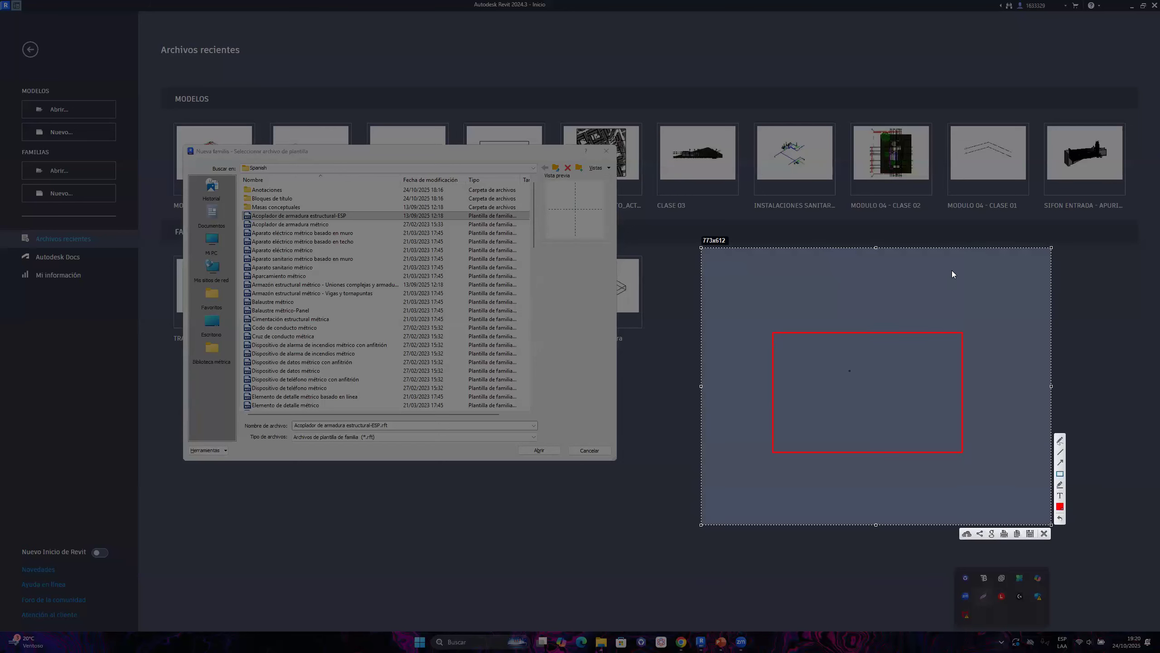
key(Escape)
Look through the Spanish family templates, previewing Aparato eléctrico métrico basado en muro and Armazón estructural métrico - Uniones complejas y armaduras de cubierta
click(292, 233)
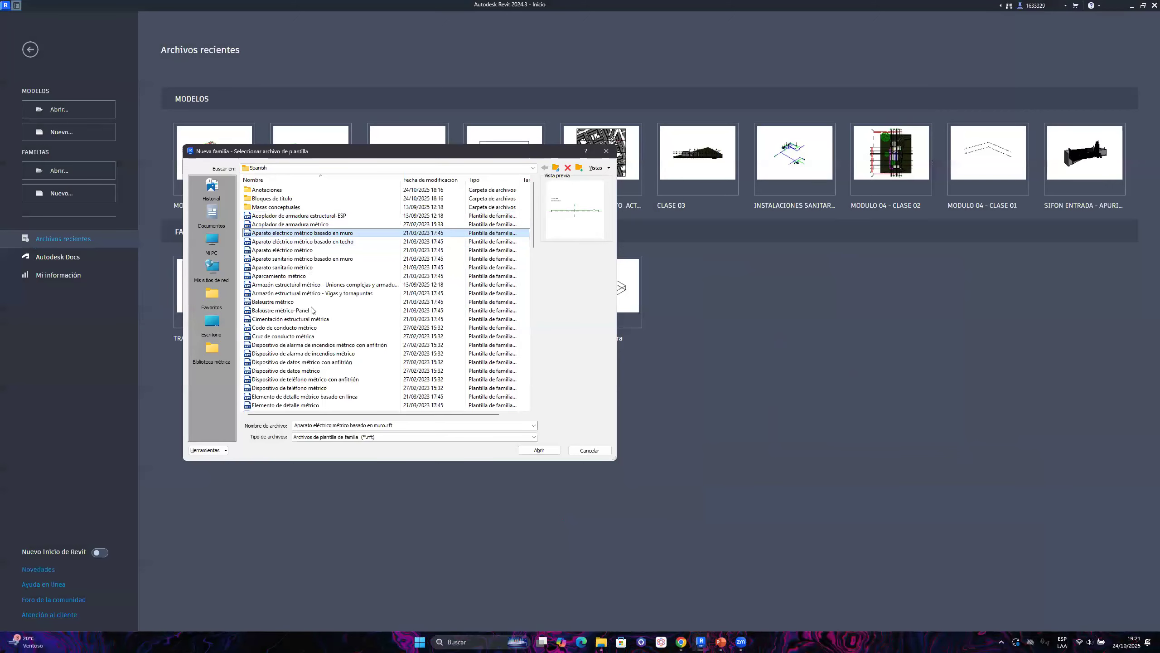
scroll(302, 320, down, 12)
scroll(306, 334, up, 9)
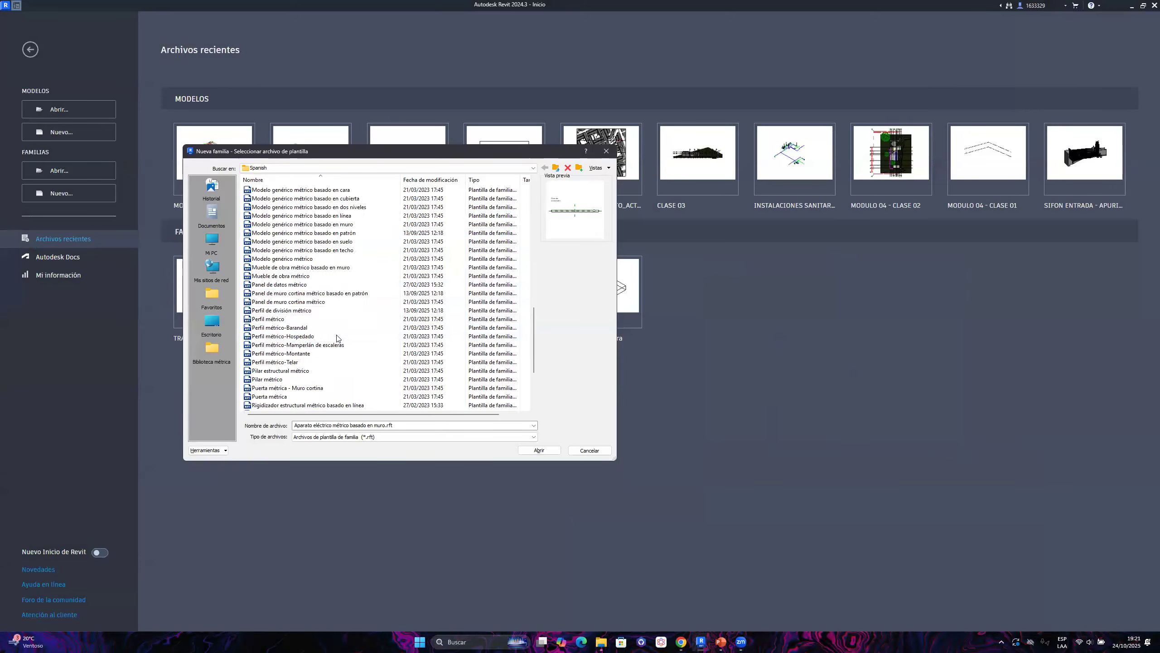
scroll(335, 283, up, 2)
click(319, 284)
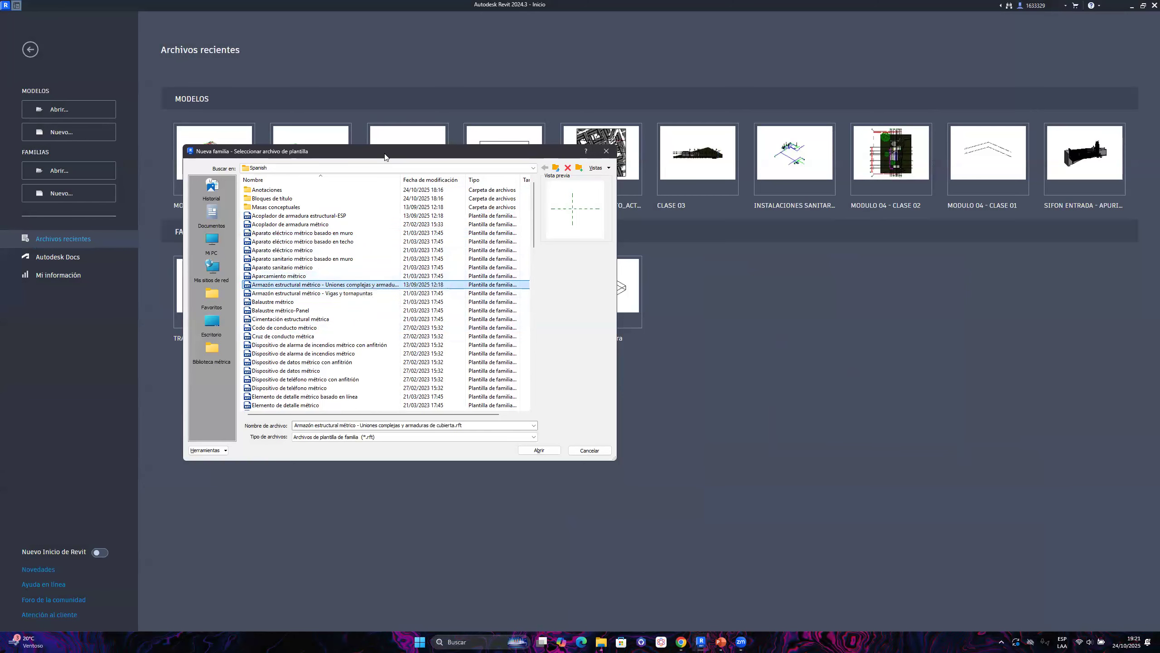
Enlarge the template selection dialog and look through the list, previewing Acoplador de armadura métrico and Acoplador de armadura estructural-ESP
drag(392, 152, 578, 219)
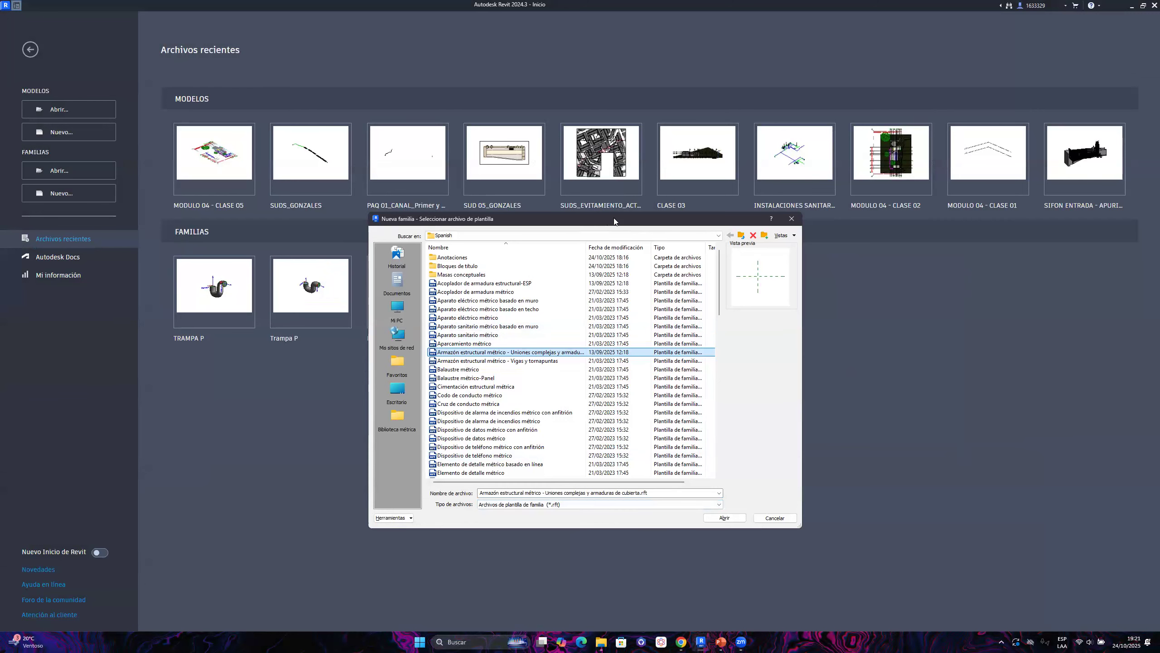
drag(802, 527, 796, 426)
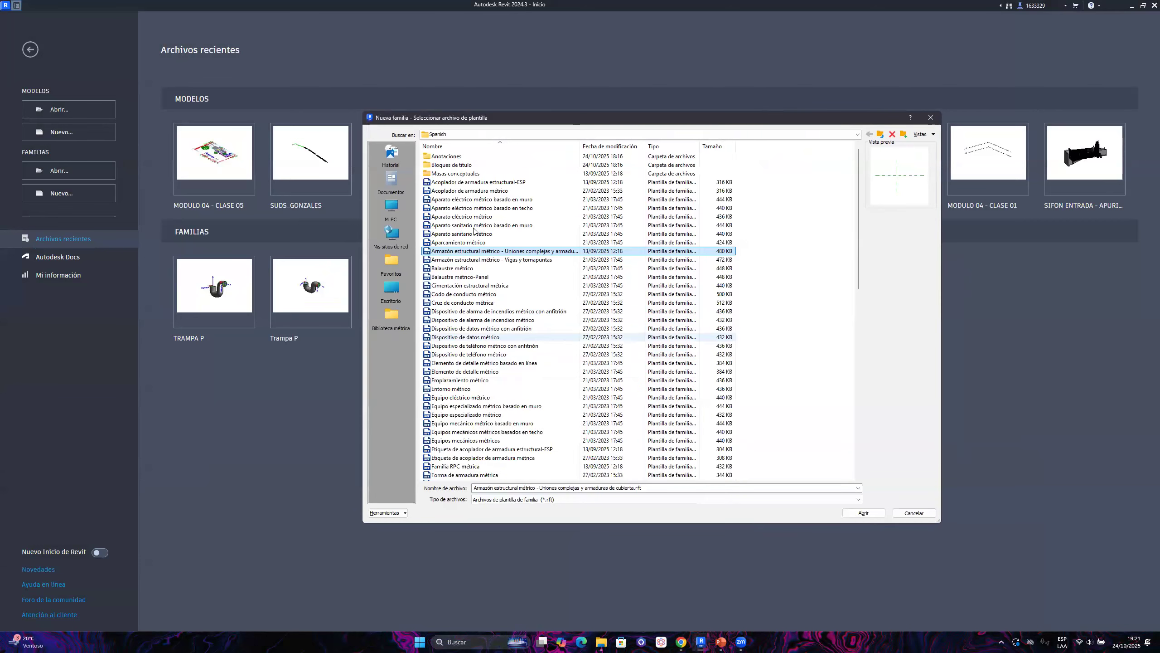
click(500, 190)
scroll(670, 409, down, 4)
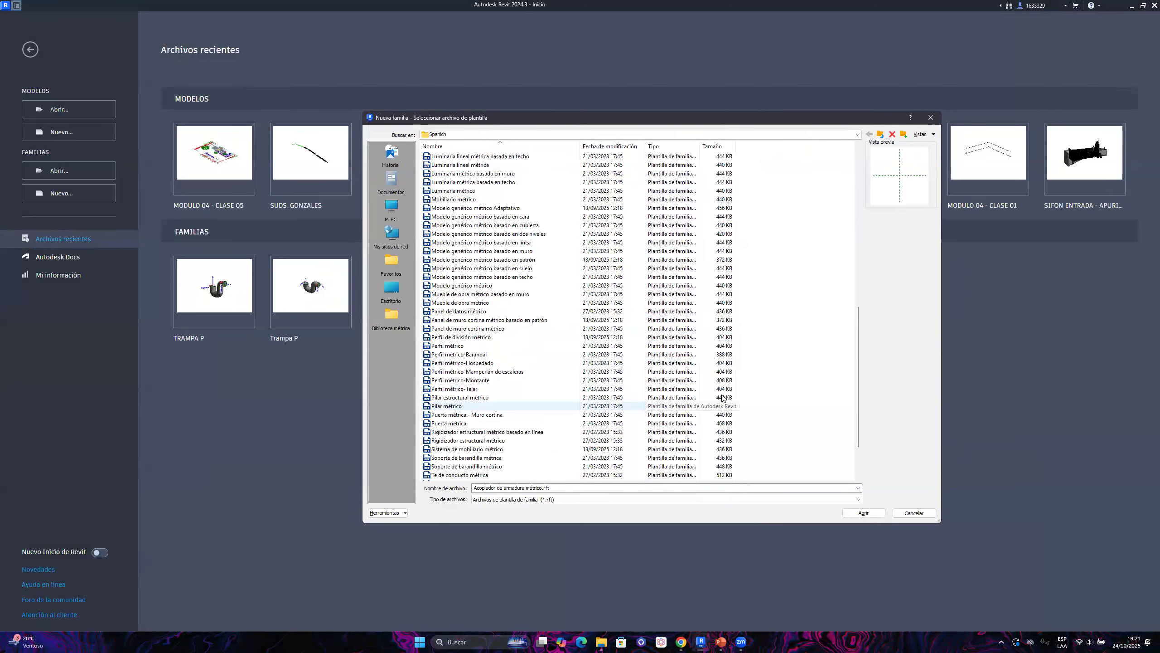
scroll(719, 347, up, 4)
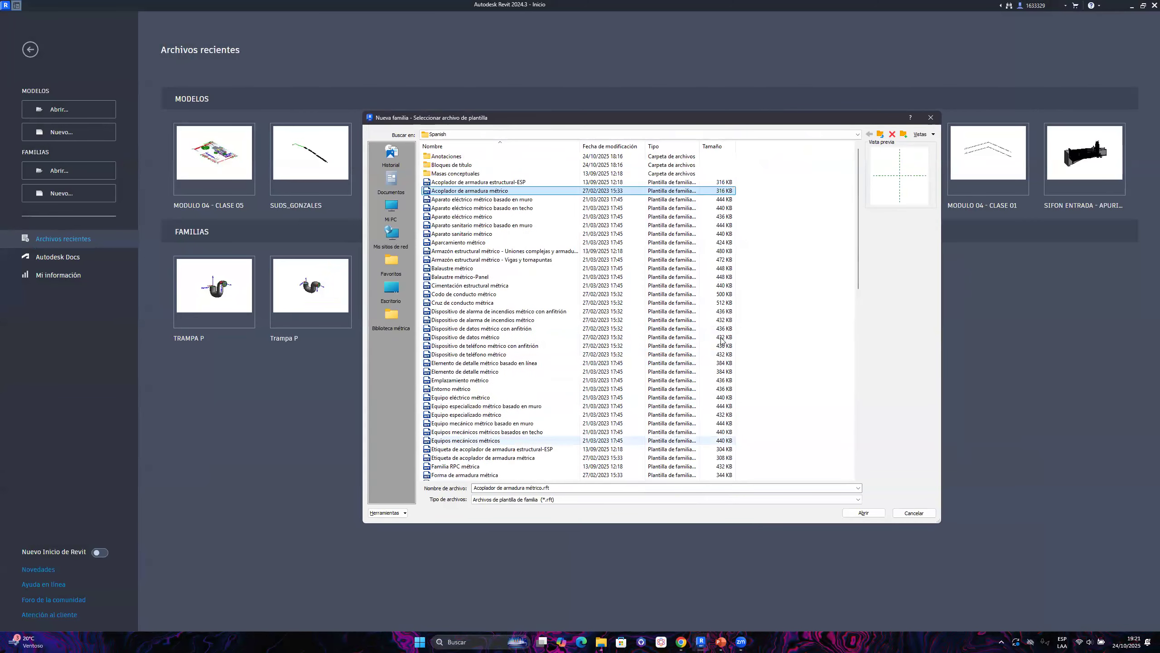
click(573, 182)
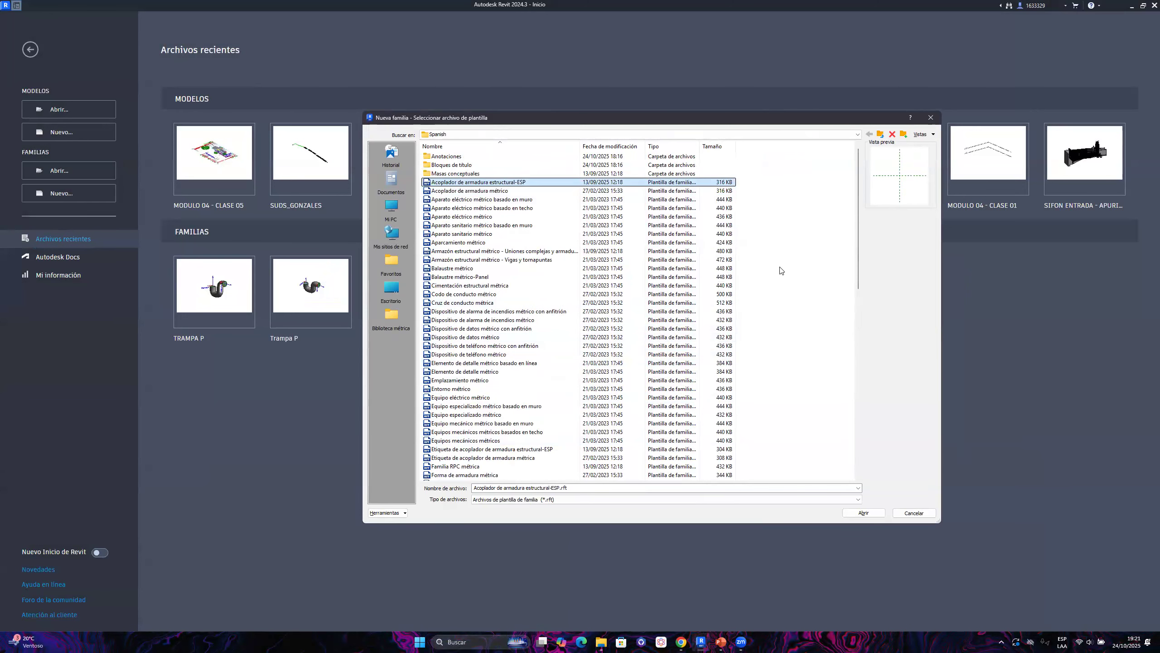
drag(857, 195, 826, 157)
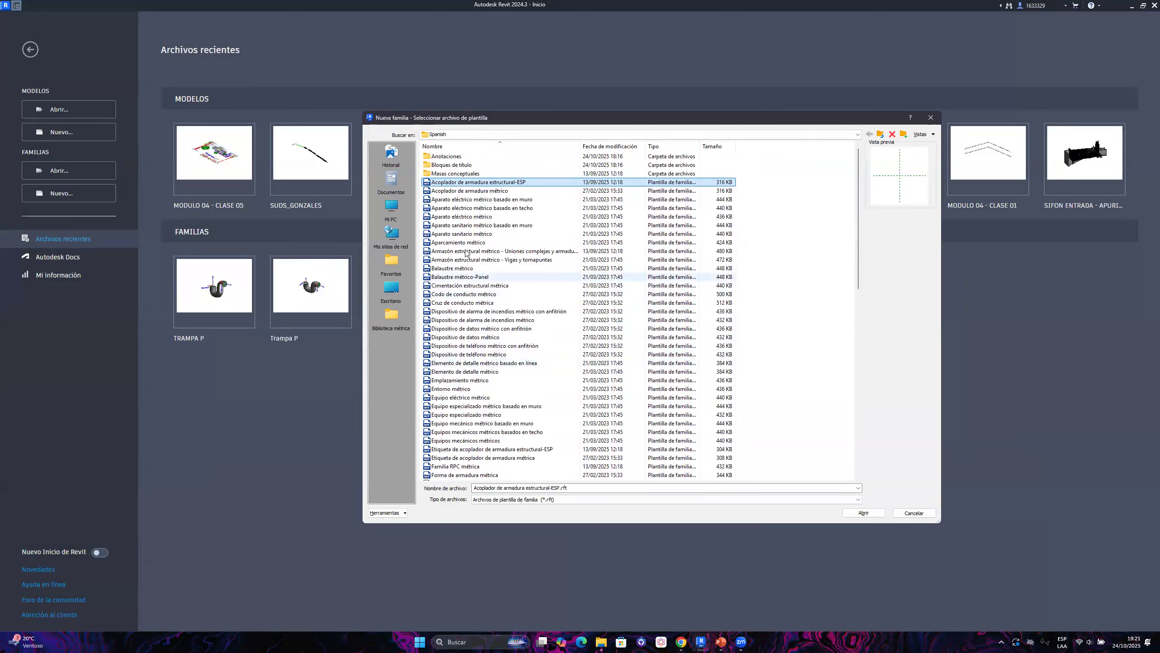
Select the Aparato sanitario métrico template and look through the rest of the template list
click(458, 234)
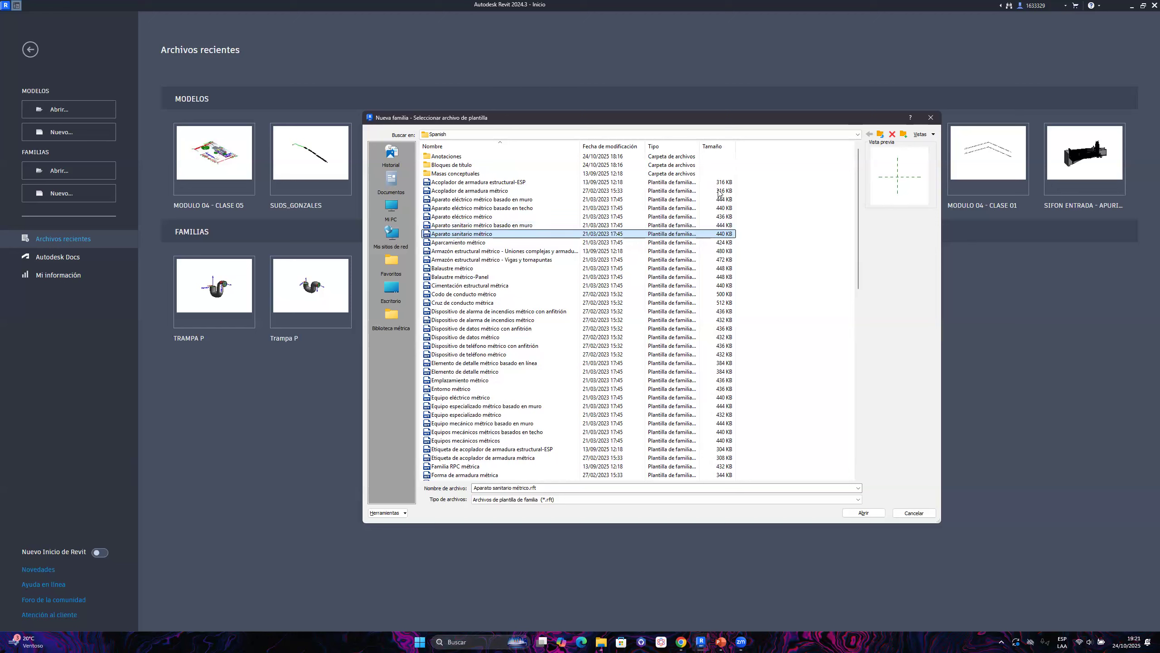
scroll(719, 336, down, 17)
scroll(702, 365, up, 16)
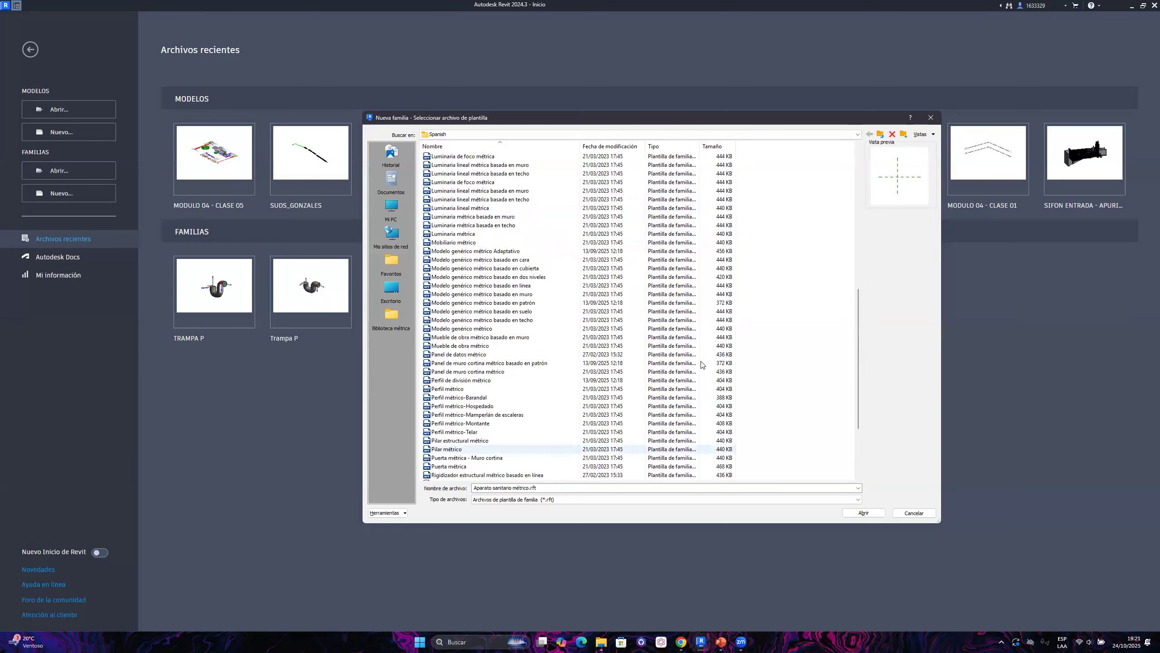
scroll(524, 314, up, 1)
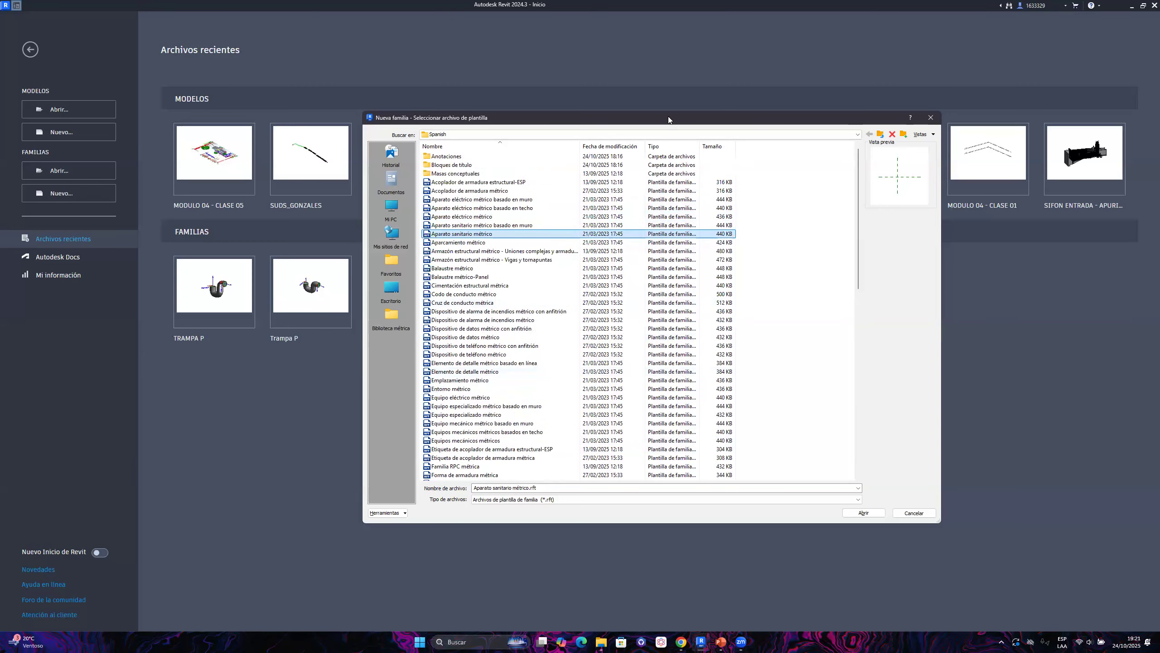
drag(666, 116, 583, 108)
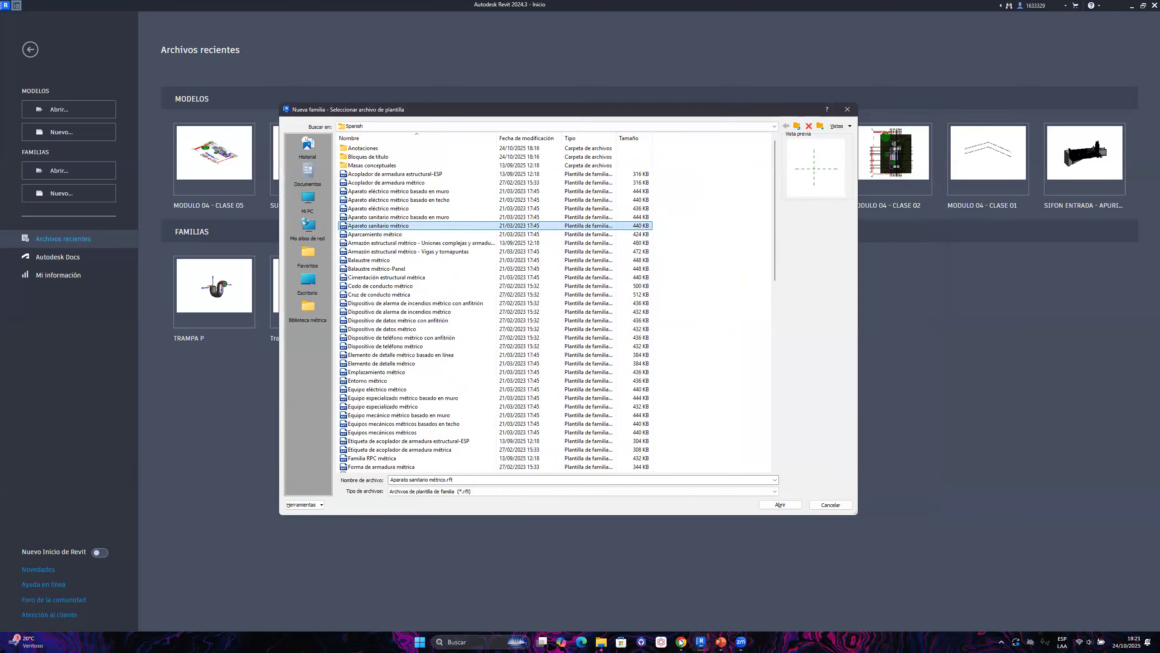
Show the Revit 2024 content libraries on the Autodesk page in Chrome again and return to Revit
mouse_move(681, 642)
click(679, 604)
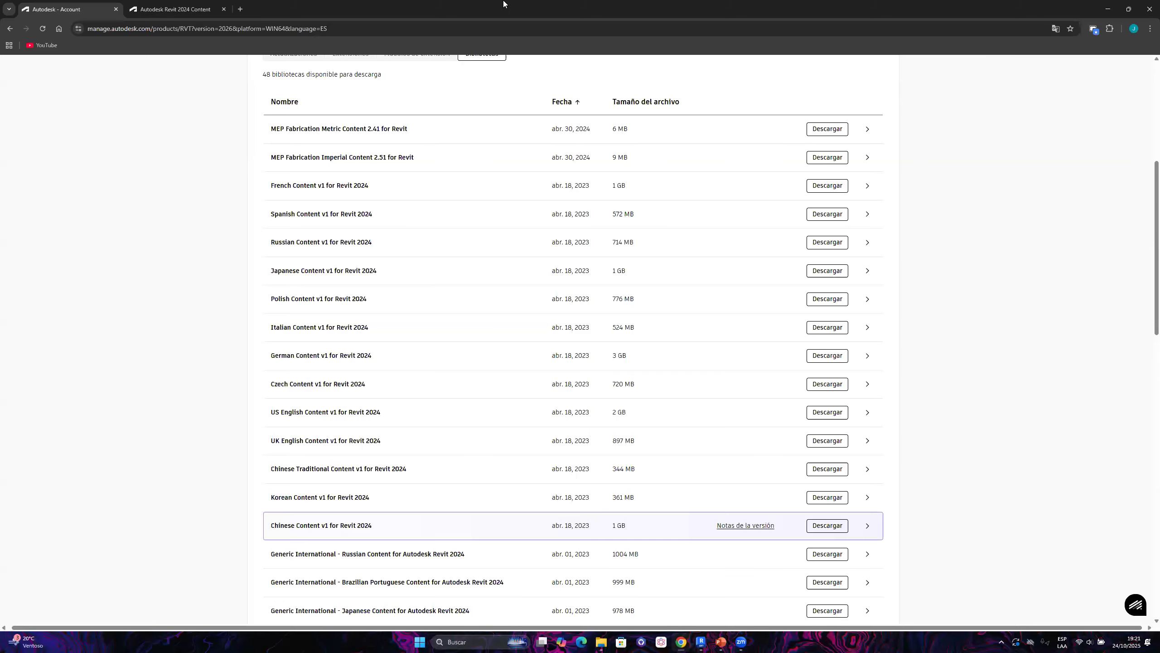
key(alt+Tab)
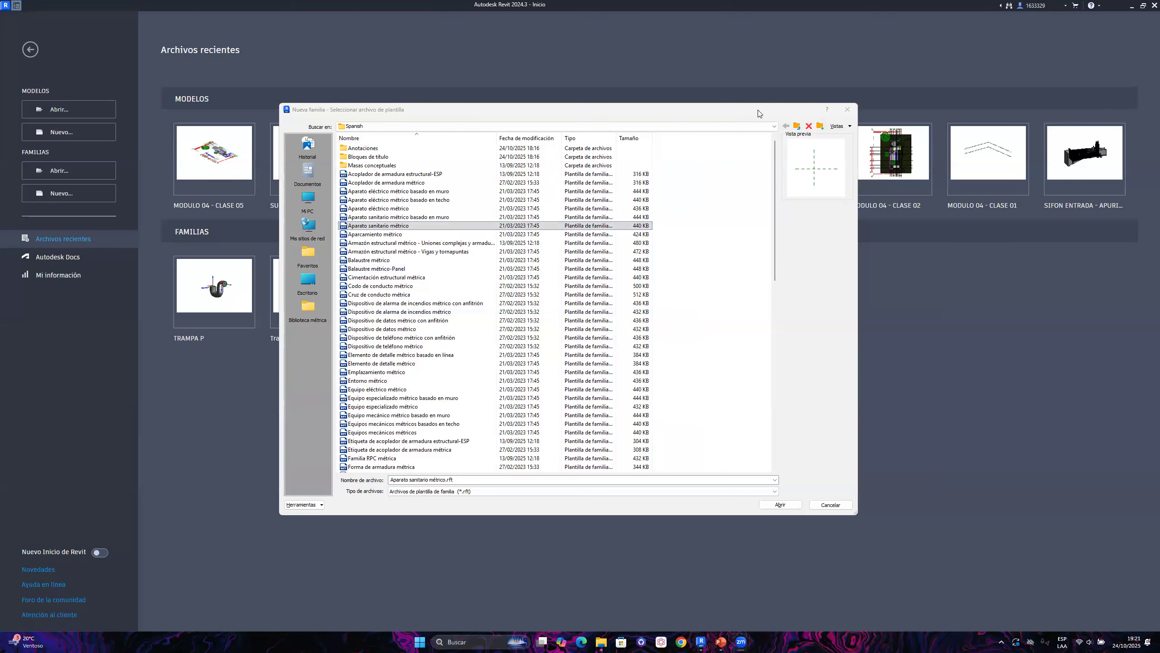
Create the new family from the Aparato sanitario métrico template
drag(658, 110, 693, 122)
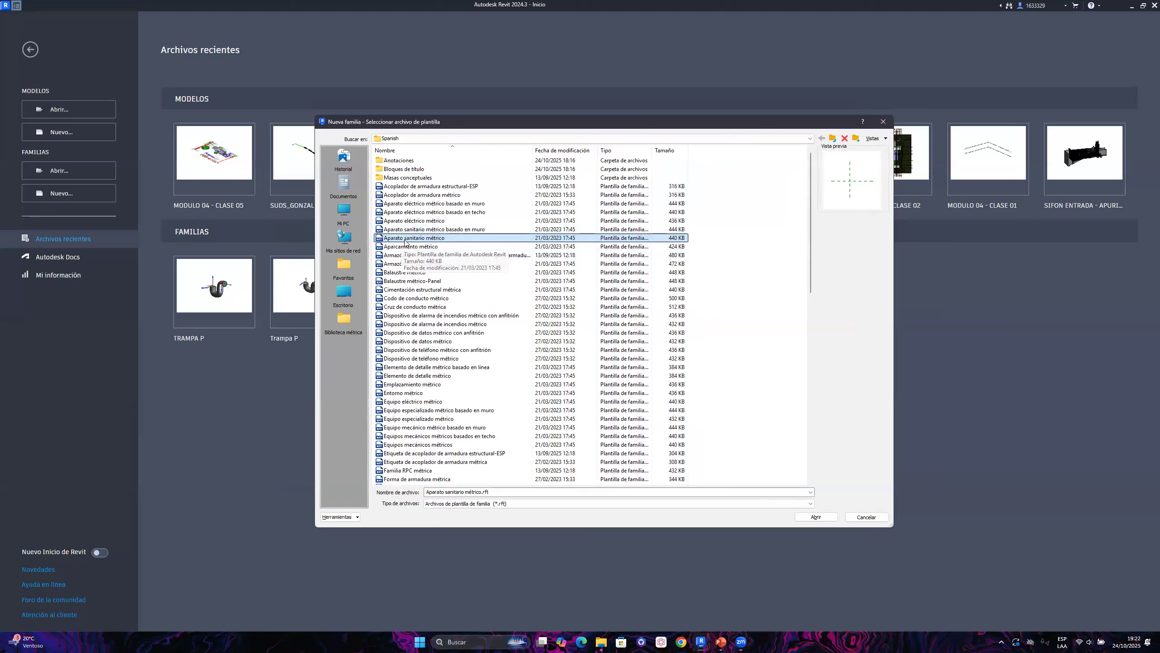
click(806, 518)
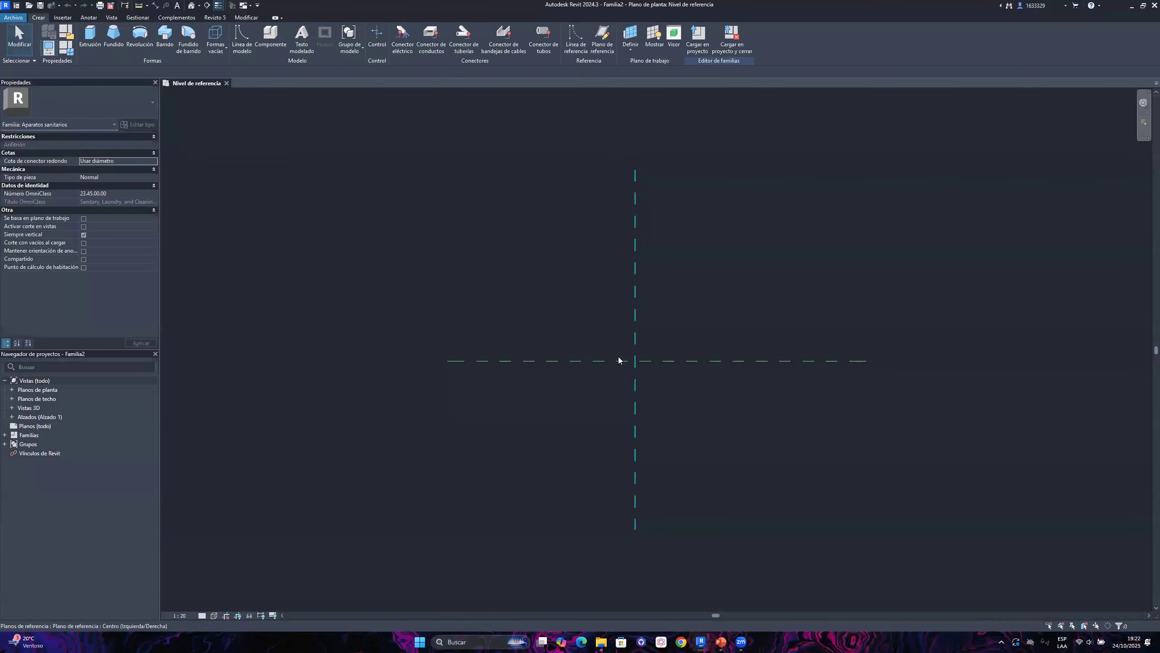
Examine the two crossing reference planes in the Nivel de referencia view of the new family
scroll(541, 361, down, 6)
scroll(593, 339, up, 7)
scroll(576, 382, down, 4)
scroll(555, 366, up, 5)
drag(470, 248, 695, 419)
drag(638, 267, 728, 410)
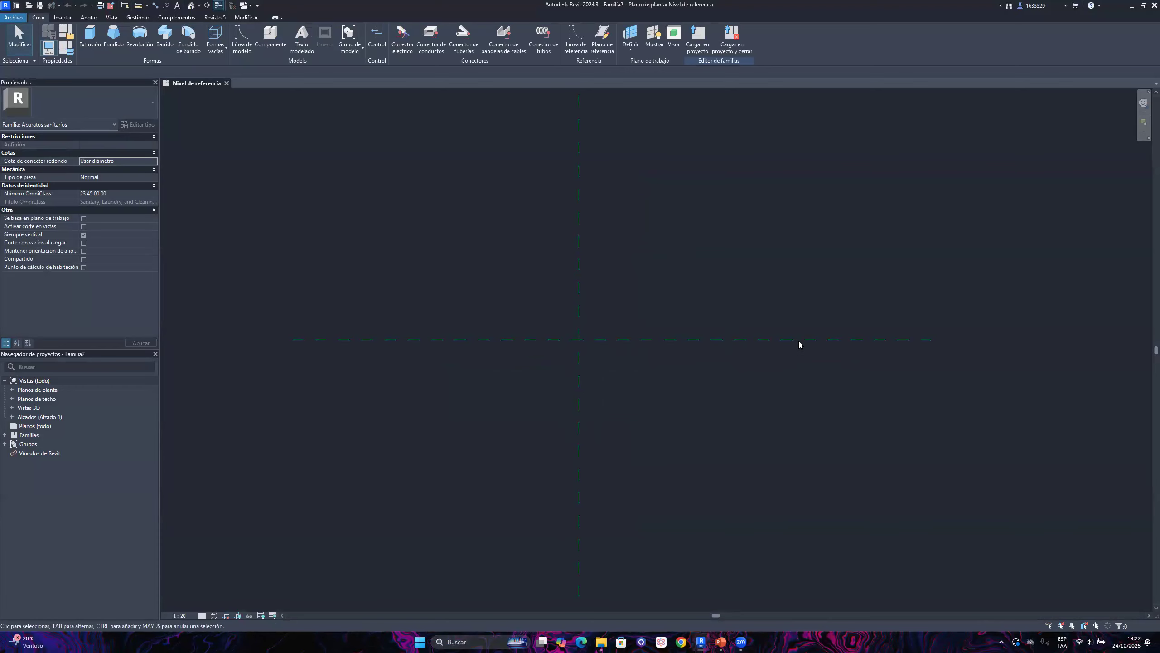
click(768, 340)
click(686, 367)
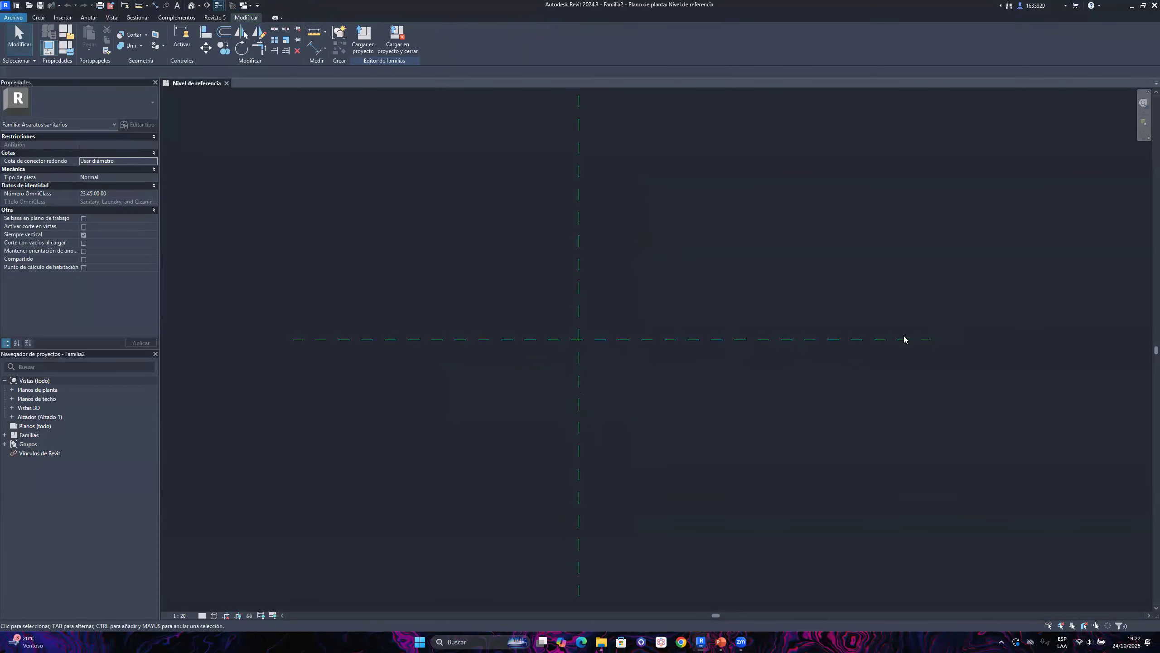
scroll(758, 473, down, 2)
scroll(606, 376, up, 3)
scroll(661, 395, down, 3)
scroll(583, 371, up, 2)
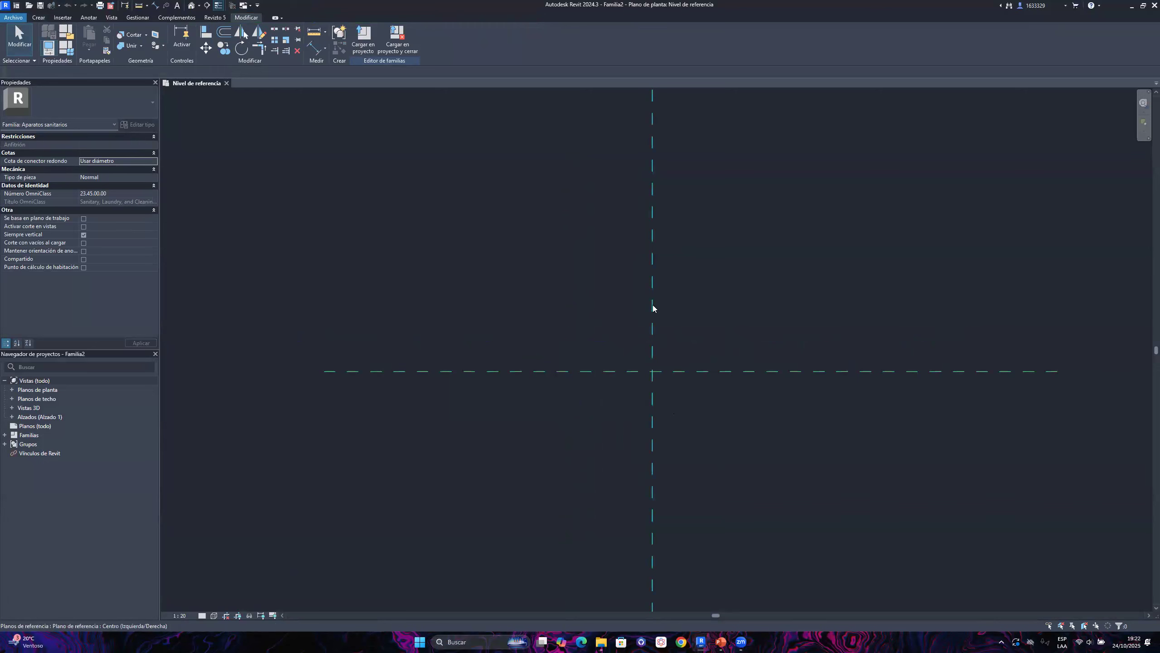
Select the vertical centre reference plane, review its properties and clear the selection
click(652, 307)
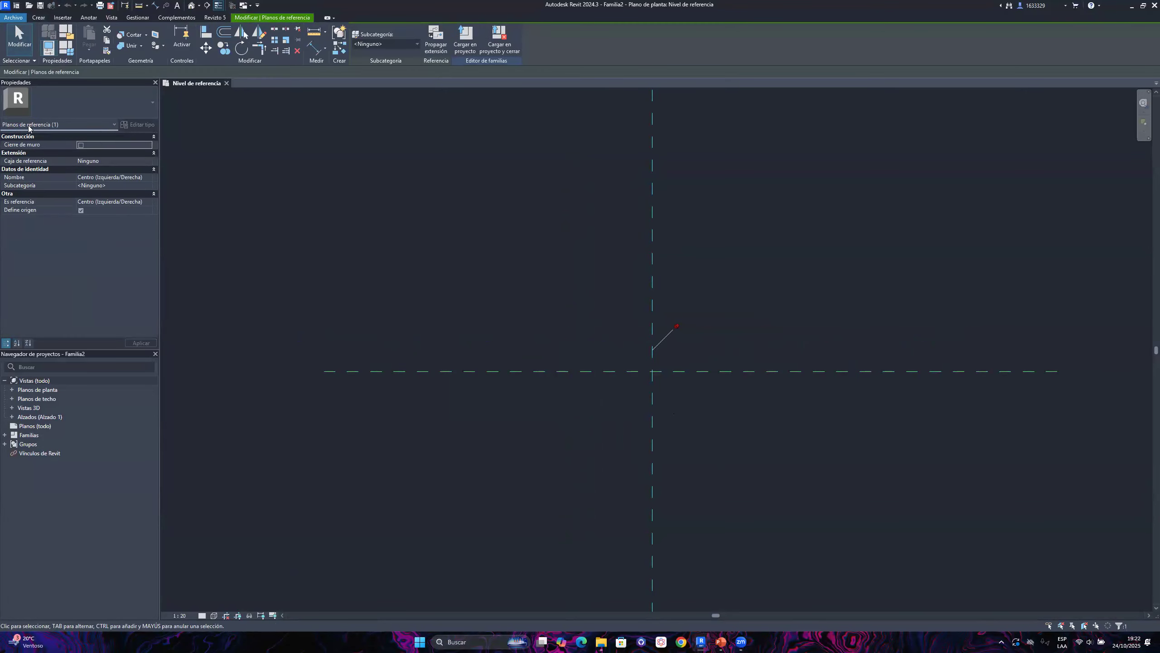
scroll(601, 381, down, 3)
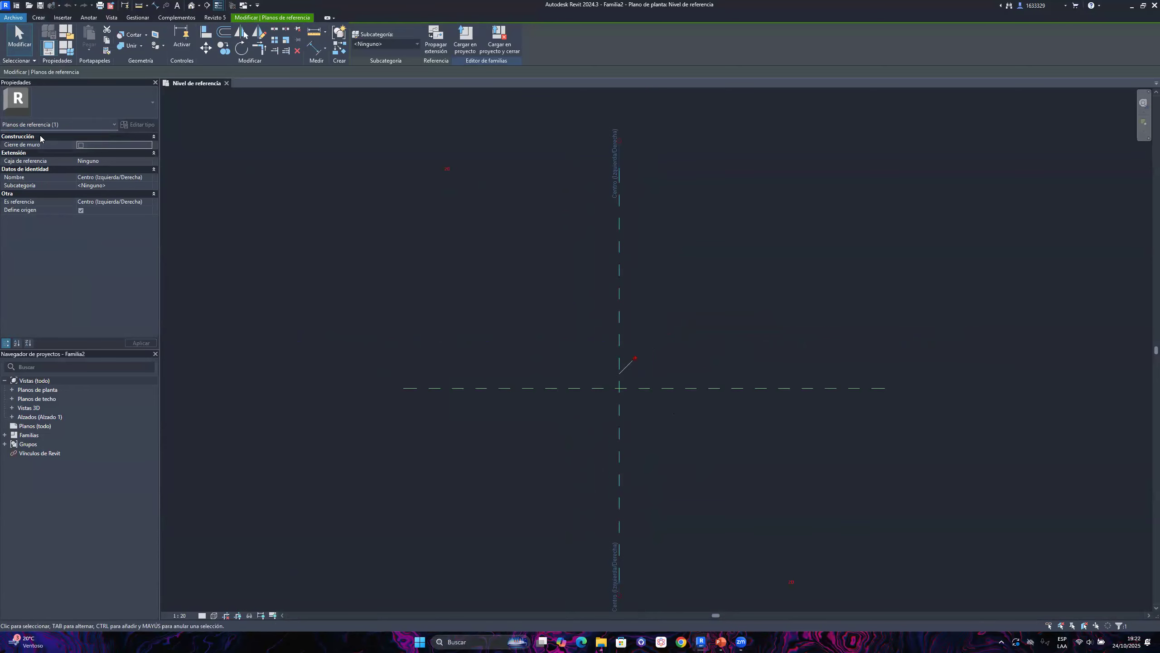
click(668, 286)
scroll(652, 384, down, 2)
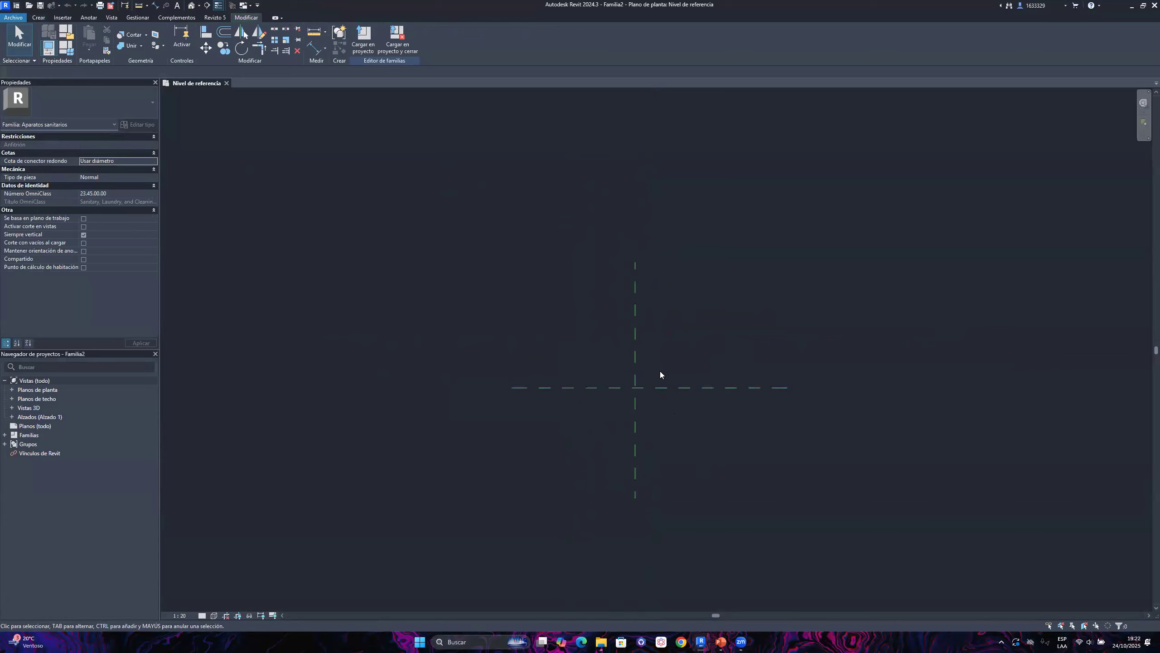
middle_drag(620, 353, 548, 351)
scroll(534, 386, up, 2)
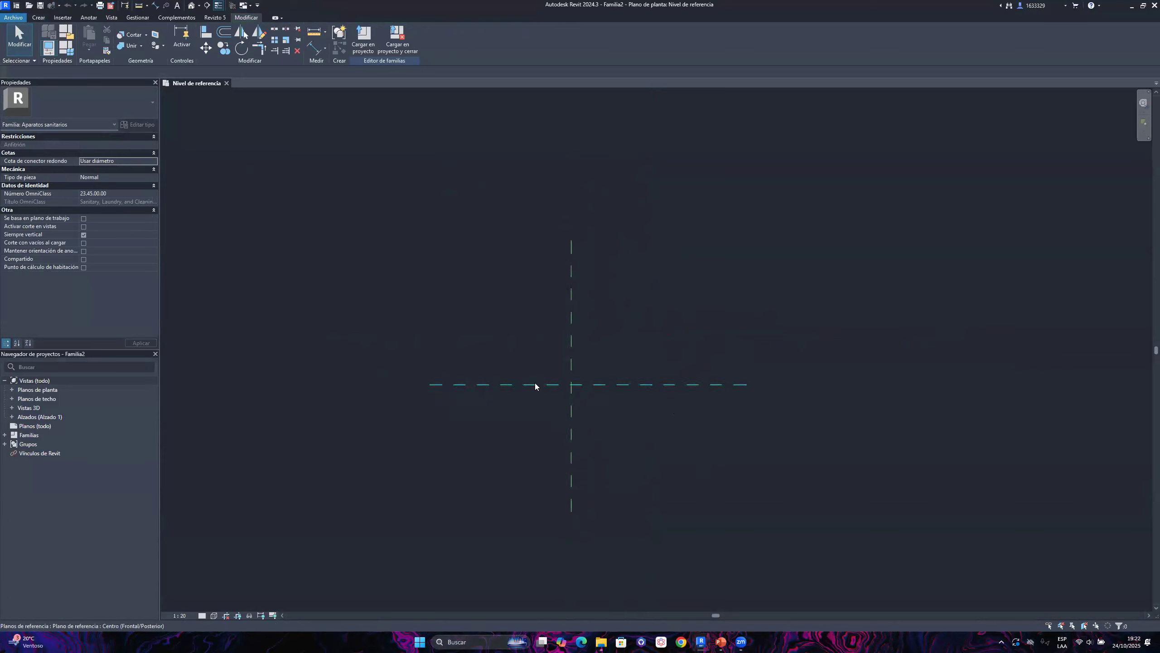
scroll(645, 356, down, 2)
scroll(626, 361, down, 1)
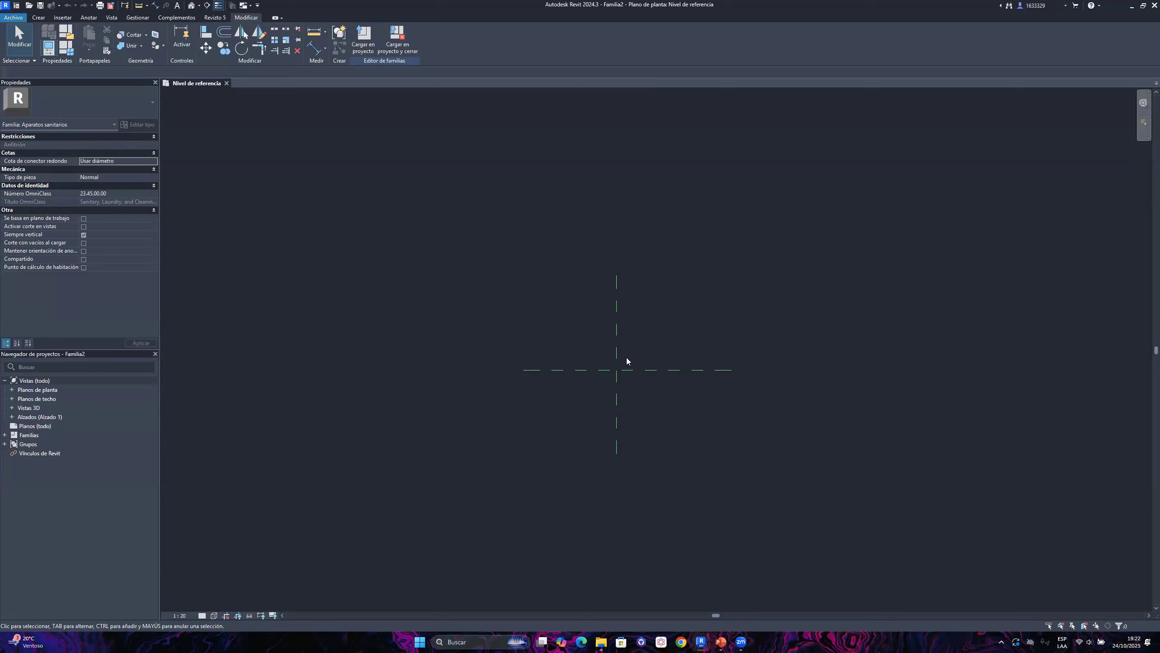
scroll(641, 375, up, 4)
scroll(731, 402, down, 4)
scroll(709, 420, up, 1)
scroll(665, 277, up, 1)
drag(469, 203, 525, 323)
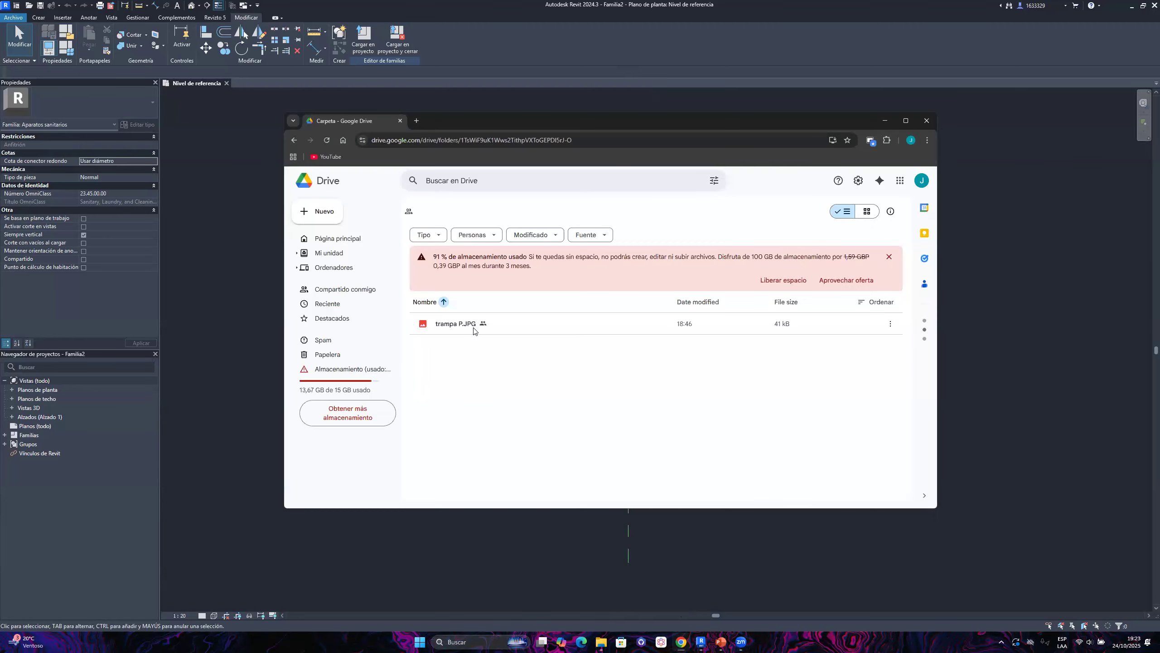
Reposition and enlarge the Google Drive window and dismiss the storage notice above the file list
click(473, 329)
click(686, 394)
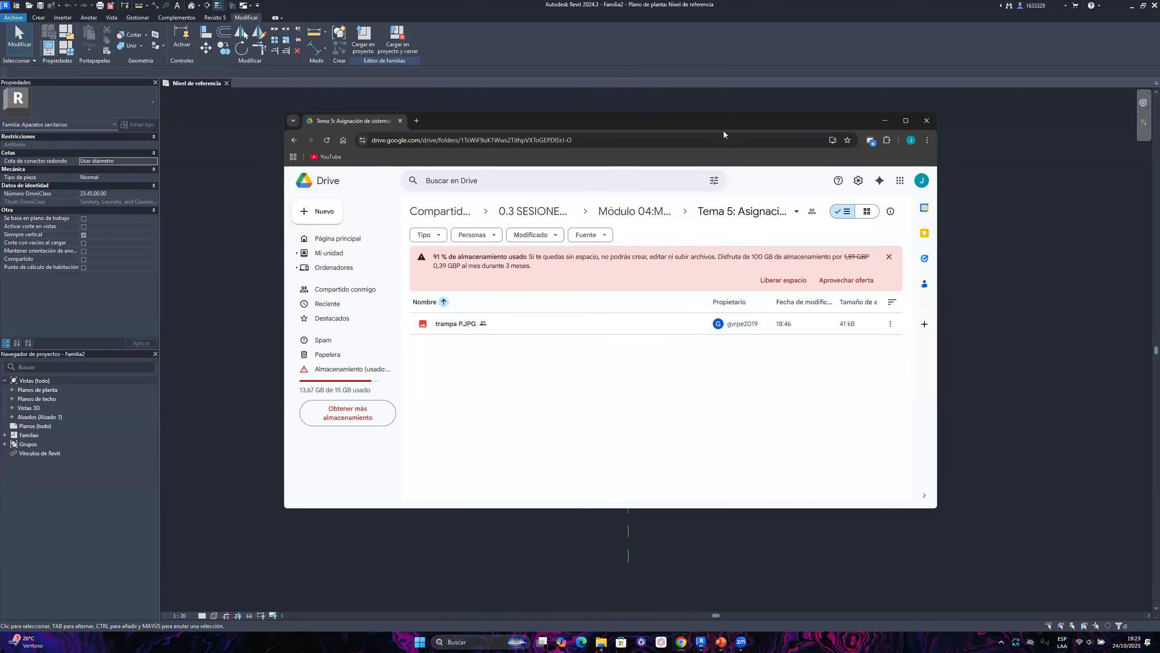
drag(736, 122, 691, 89)
drag(891, 475, 971, 514)
click(923, 223)
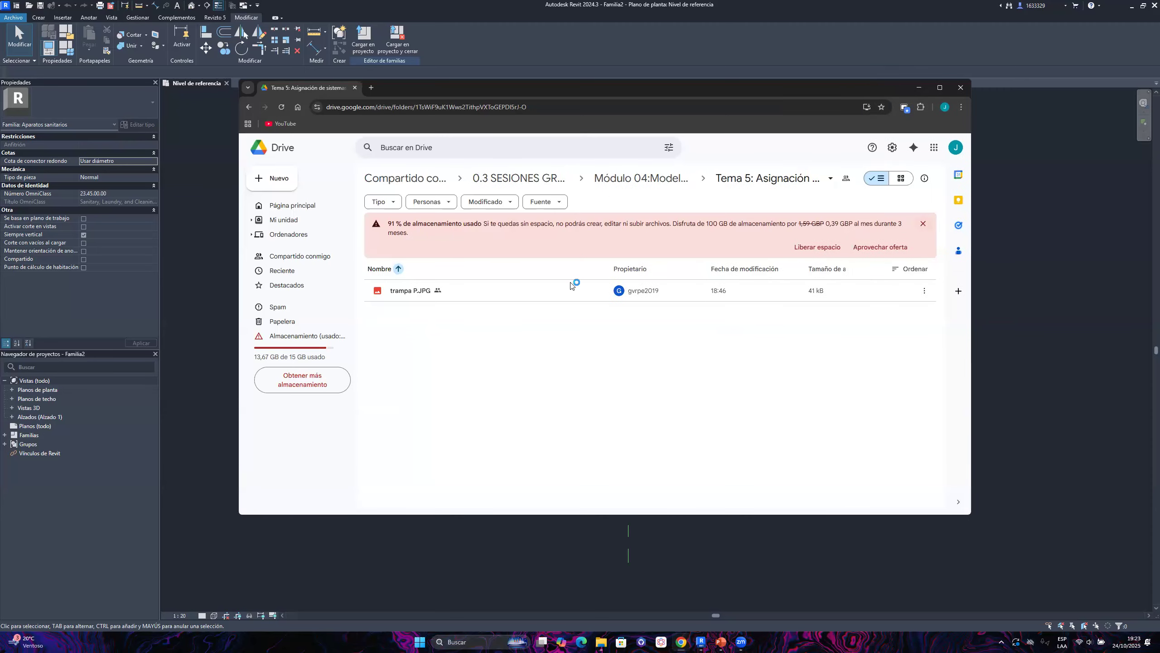
Select the image file trampa P.JPG in the shared Tema 5 folder
click(450, 242)
click(470, 269)
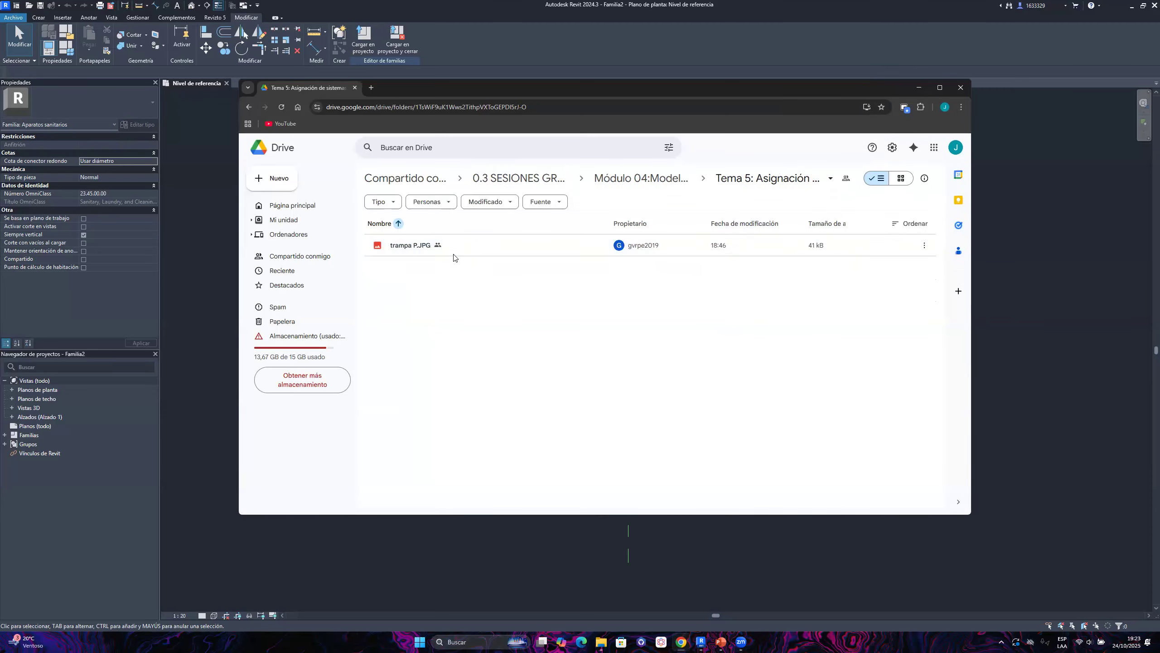
click(497, 246)
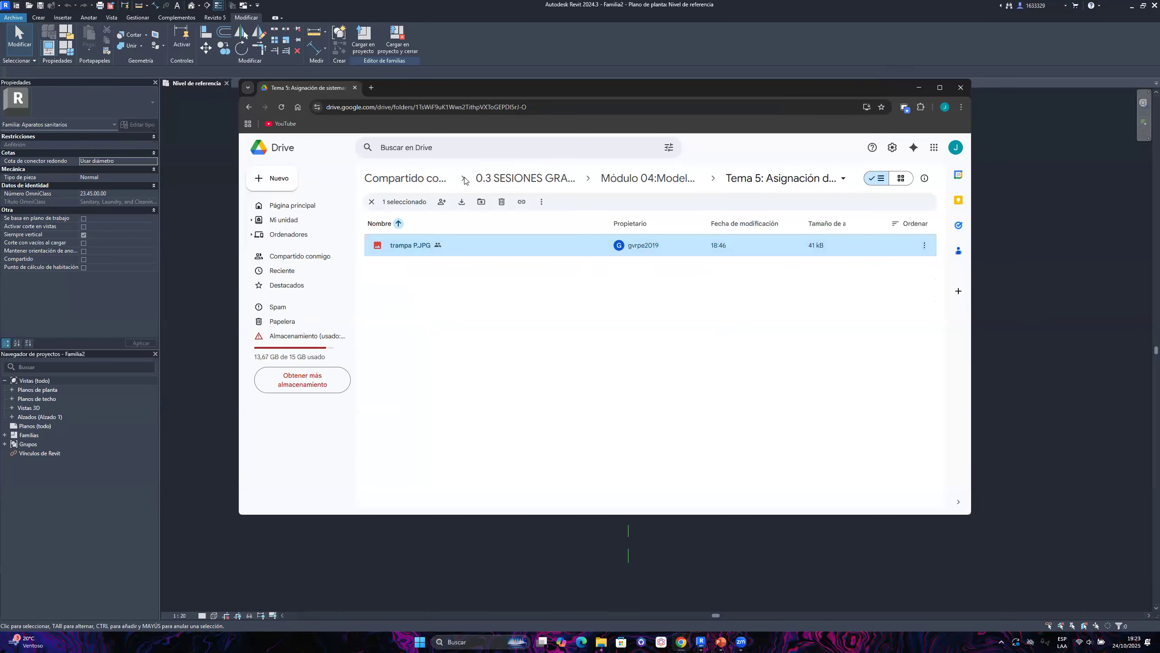
Reopen the Tema 5 folder through 0.3 SESIONES GRABADAS and Módulo 04, locate trampa P.JPG, and minimise the browser to return to Revit
click(494, 180)
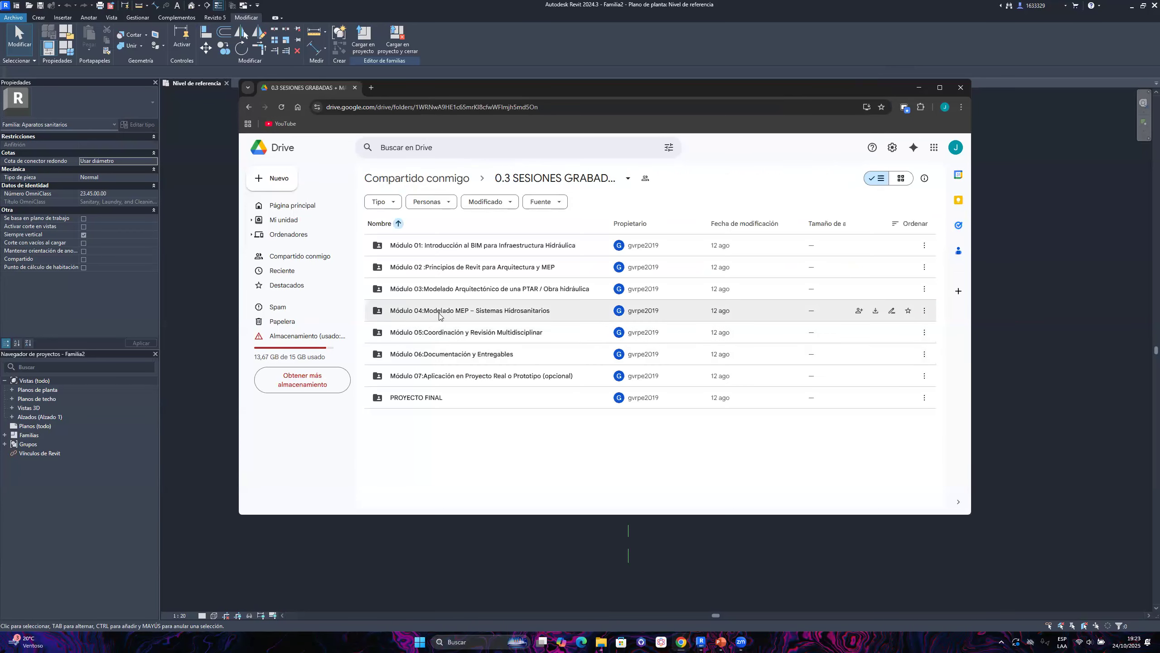
double_click(440, 315)
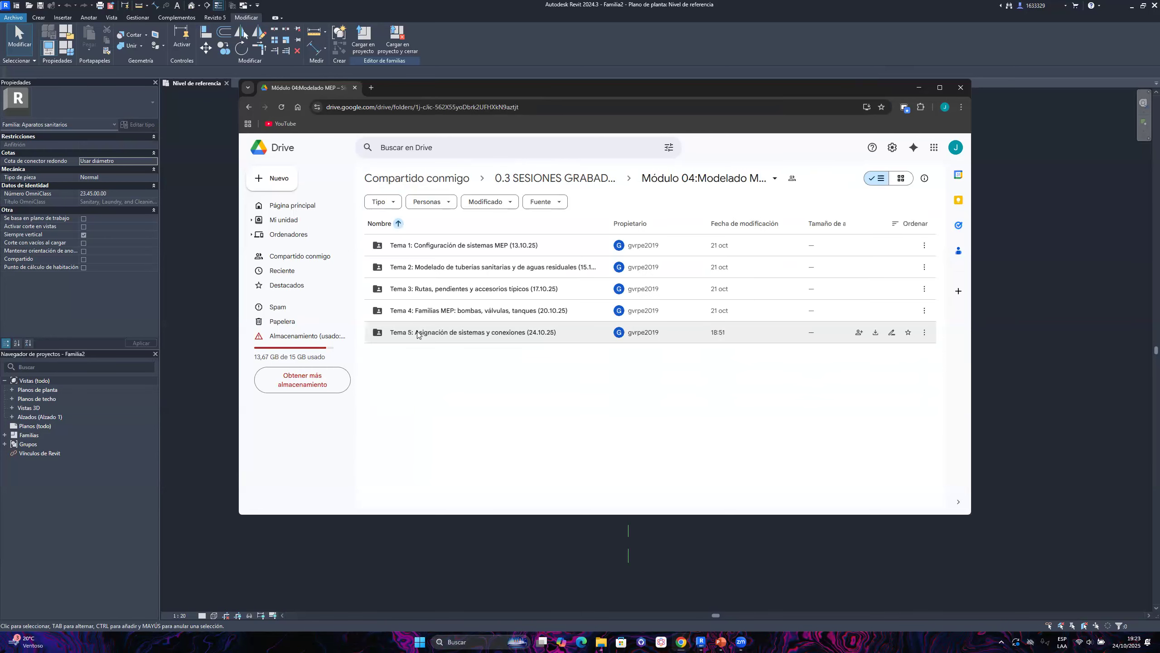
double_click(417, 333)
click(422, 247)
click(495, 279)
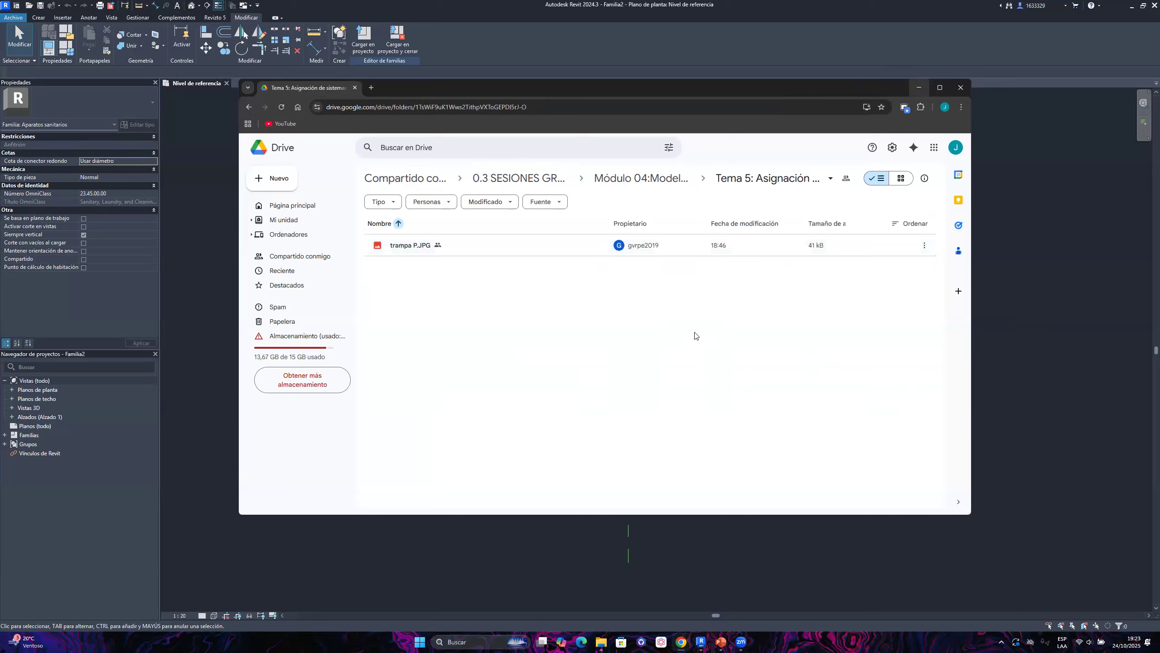
click(919, 88)
Outline the ribbon and its category names with red rectangles in a screen capture, discard the capture and display the Gestionar tools
scroll(593, 395, down, 1)
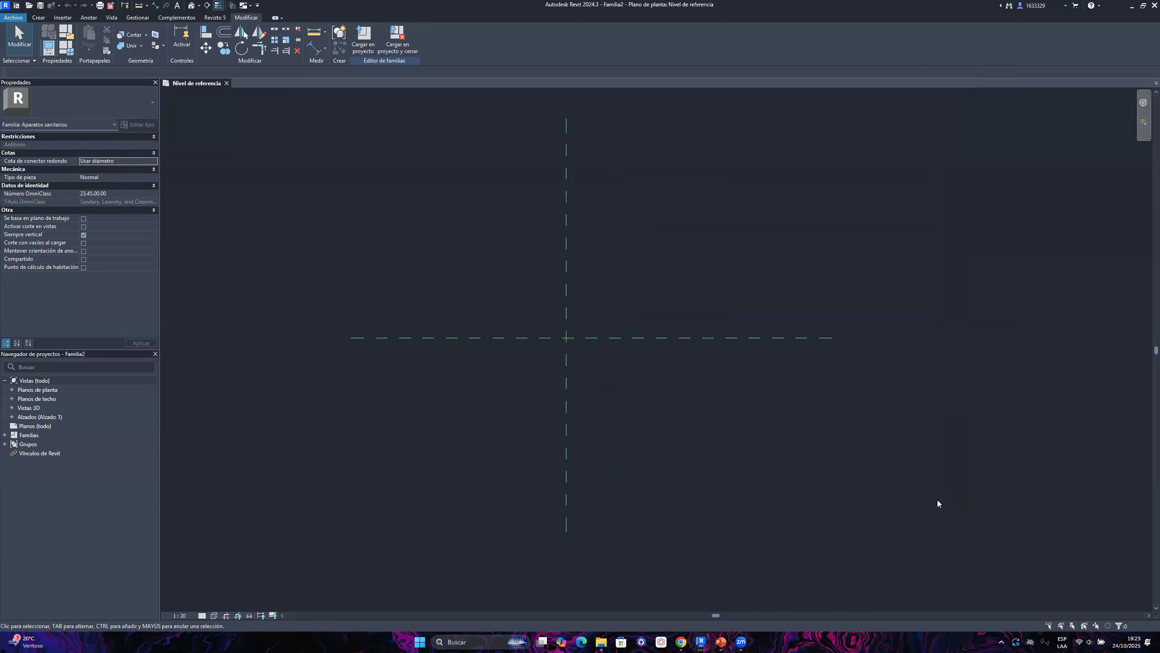
middle_drag(560, 389, 694, 426)
scroll(696, 420, down, 2)
scroll(696, 420, up, 2)
click(1001, 643)
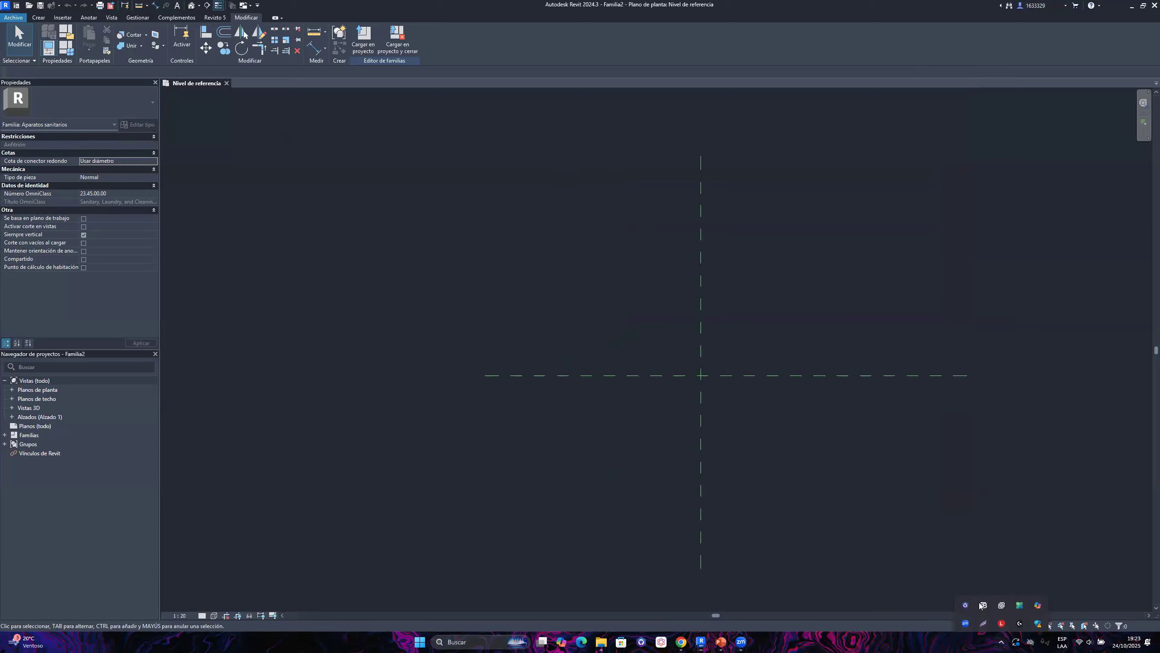
click(983, 596)
drag(0, 0, 1133, 564)
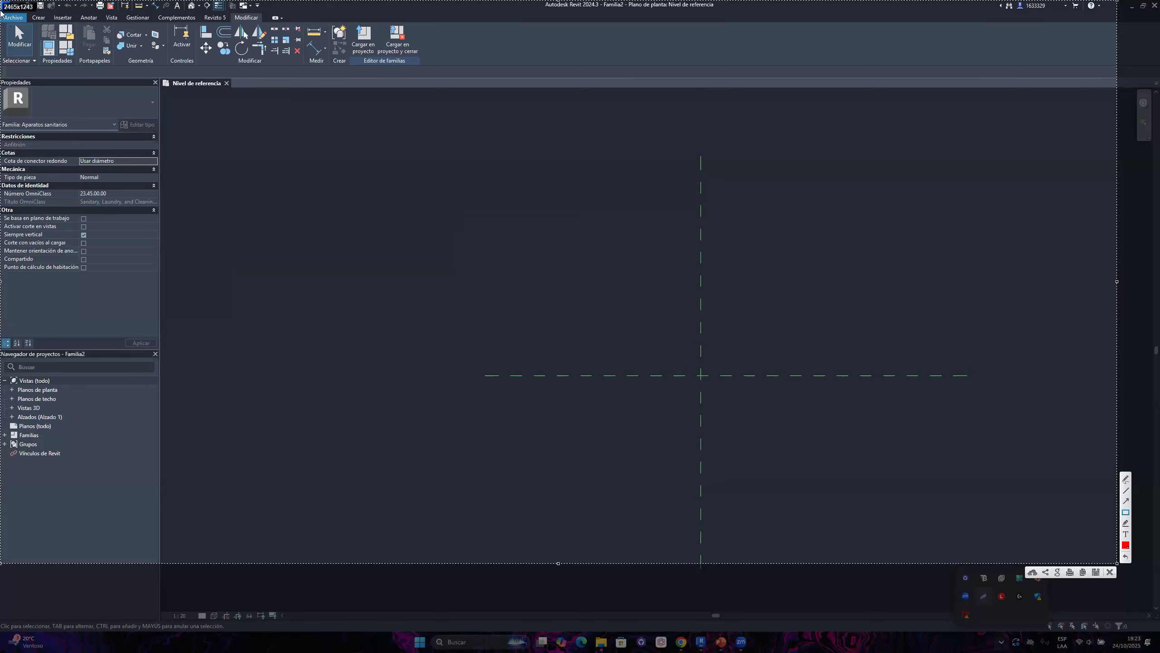
mouse_move(0, 10)
mouse_down()
mouse_move(518, 99)
mouse_move(441, 88)
mouse_up()
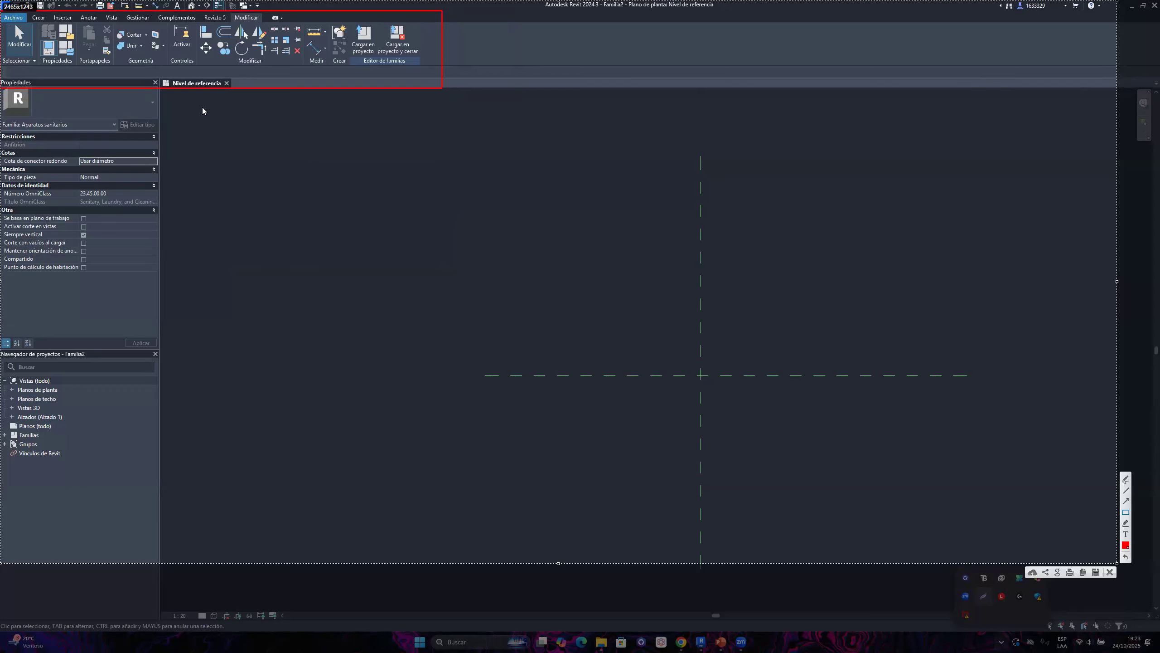
drag(71, 10, 260, 25)
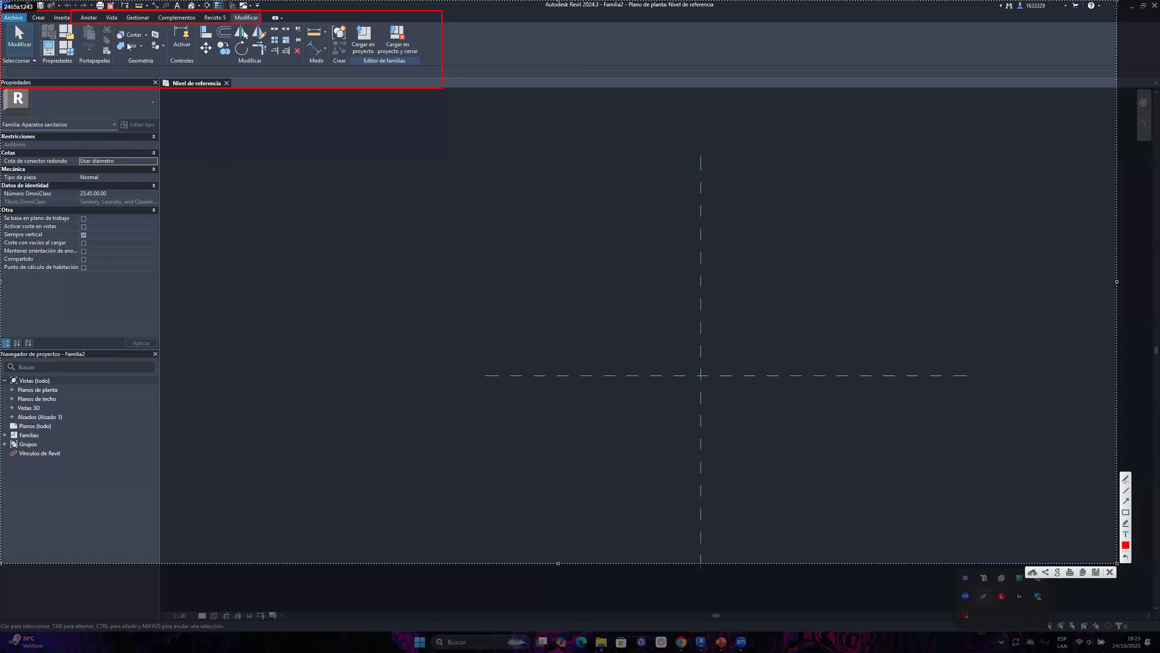
key(Escape)
click(137, 18)
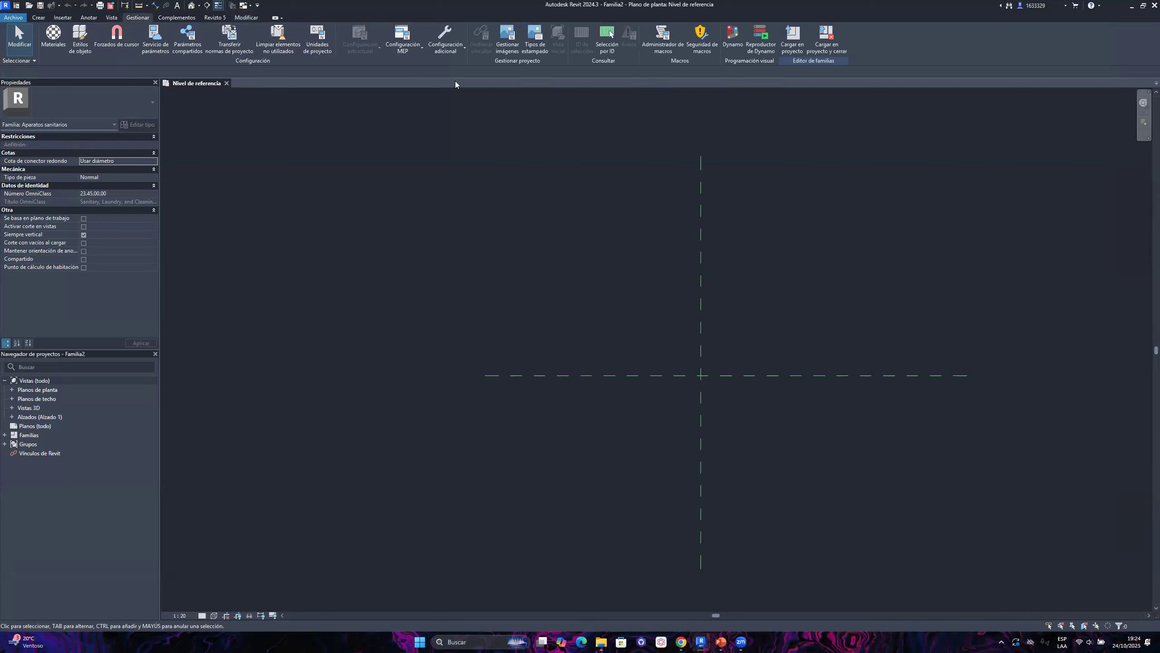
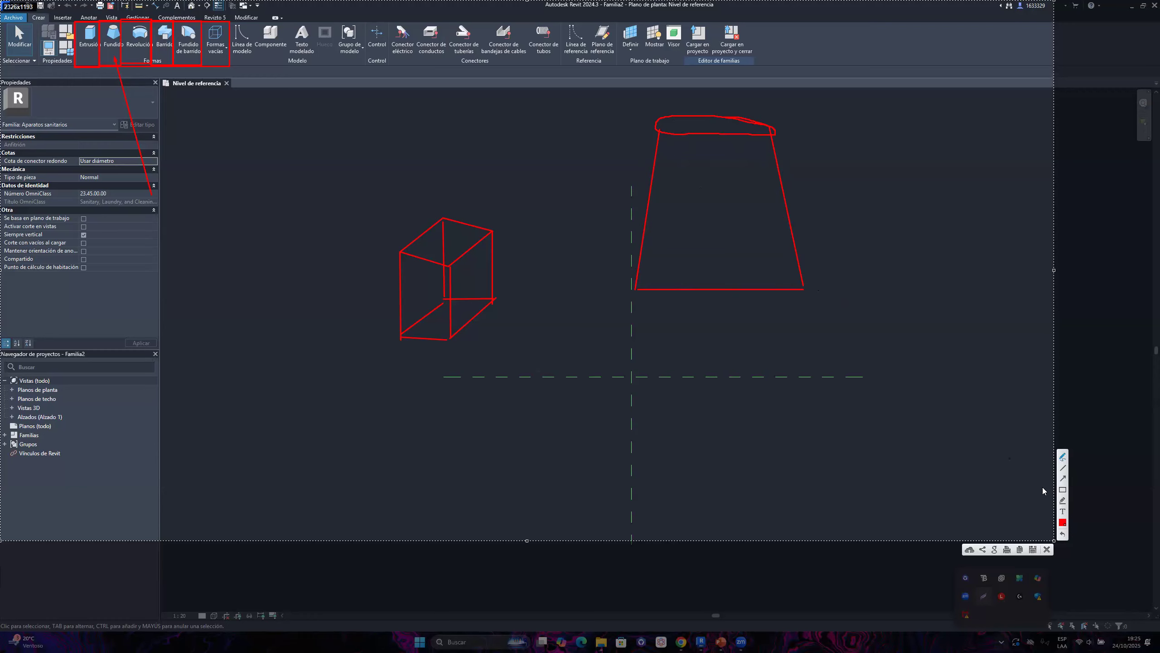
Sketch a curved band below the horizontal reference plane in the screen annotation and undo its strokes
click(1063, 467)
click(1063, 455)
mouse_move(700, 441)
mouse_down()
mouse_move(781, 411)
mouse_move(888, 437)
mouse_up()
click(1063, 534)
drag(732, 430, 865, 424)
drag(732, 431, 734, 459)
drag(866, 464, 904, 469)
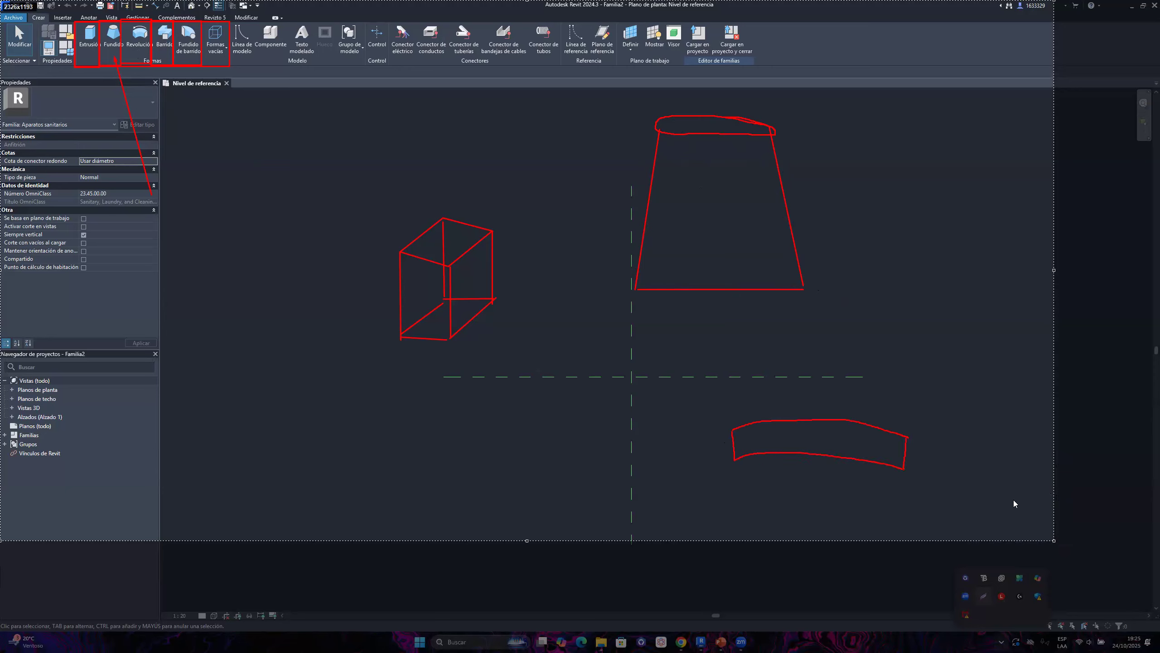
click(1063, 533)
click(1063, 534)
click(1063, 534)
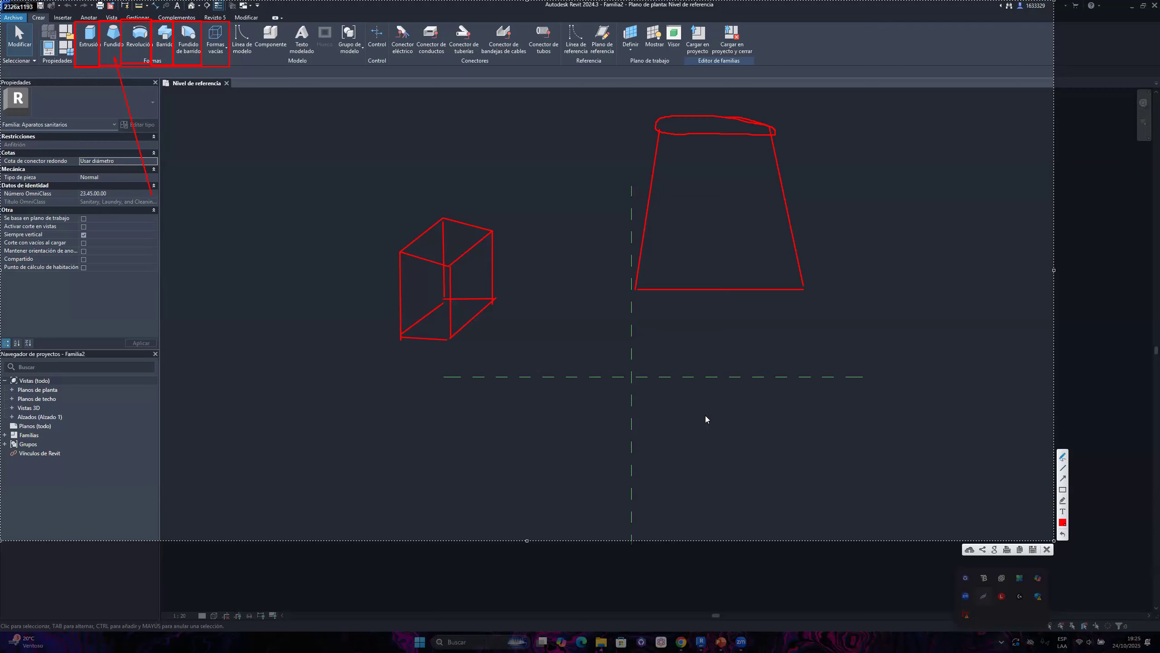
Annotate the capture with a curved bar with square ends marked by an arrow, and a stepped double-line pipe profile
mouse_move(706, 447)
mouse_down()
mouse_move(722, 411)
mouse_move(703, 444)
mouse_move(788, 401)
mouse_move(865, 400)
mouse_up()
mouse_move(731, 443)
mouse_down()
mouse_move(864, 434)
mouse_move(867, 400)
mouse_move(878, 428)
mouse_up()
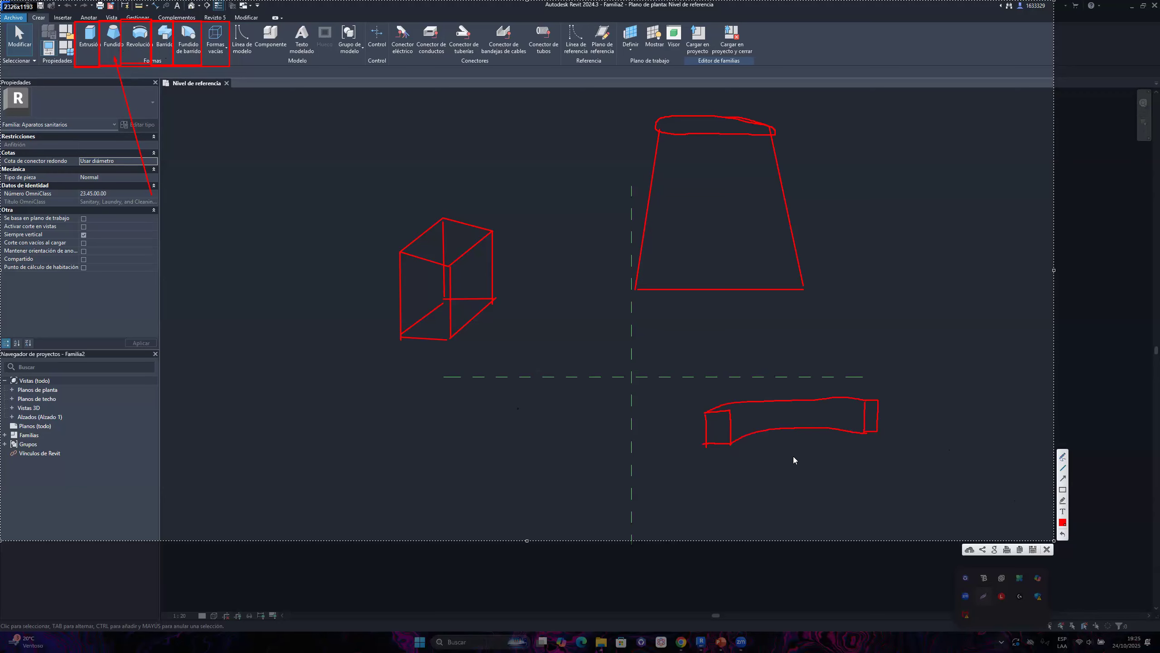
drag(798, 516, 792, 441)
mouse_move(332, 414)
mouse_down()
mouse_move(329, 471)
mouse_move(432, 474)
mouse_move(433, 402)
mouse_move(507, 406)
mouse_move(516, 467)
mouse_move(316, 465)
mouse_move(315, 476)
mouse_move(438, 479)
mouse_up()
drag(439, 420, 503, 419)
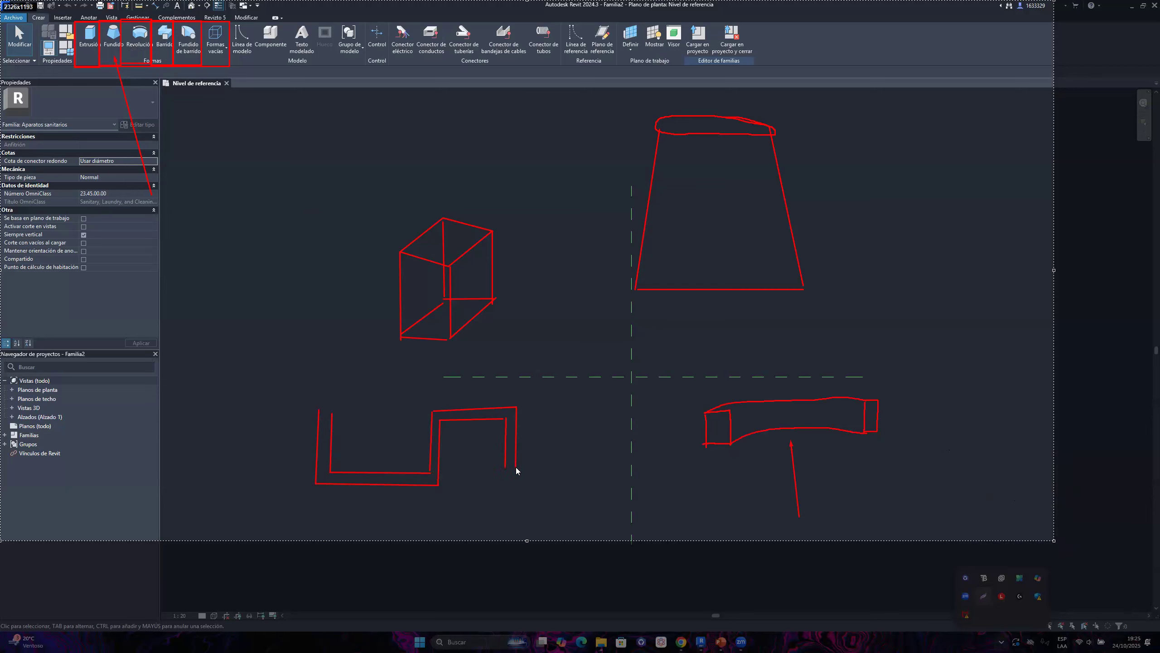
drag(509, 459, 507, 458)
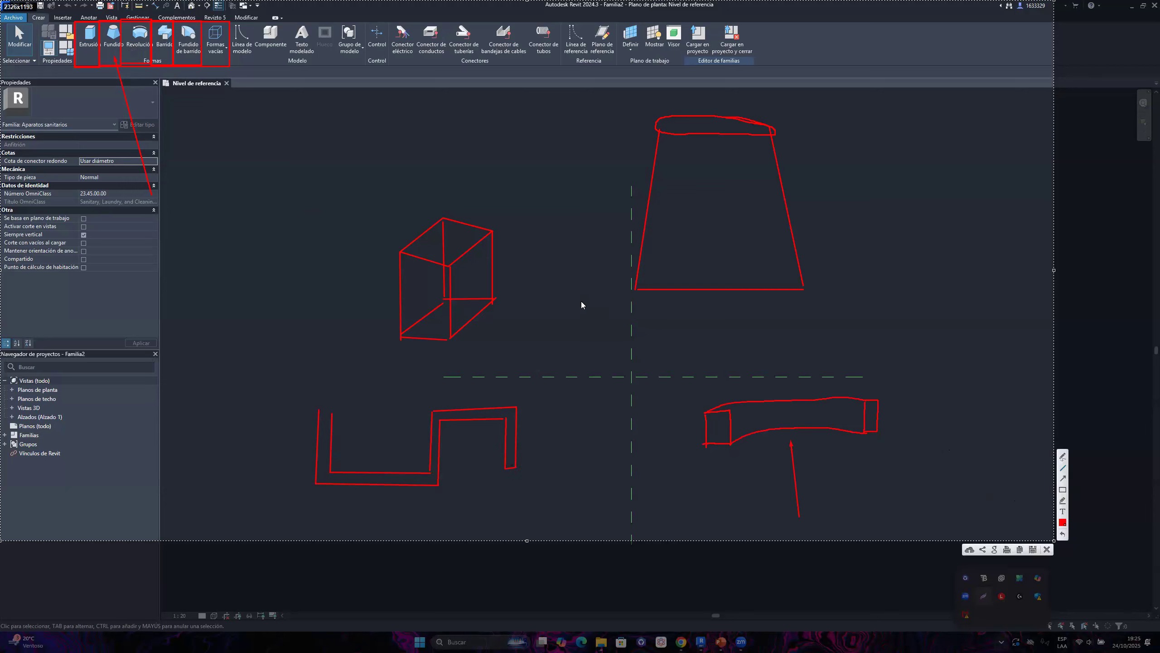
Mark the tapered shape with an arrow and sketch a sideways cone with an elliptical end beside it
click(1063, 490)
drag(787, 173, 887, 149)
drag(889, 223, 891, 317)
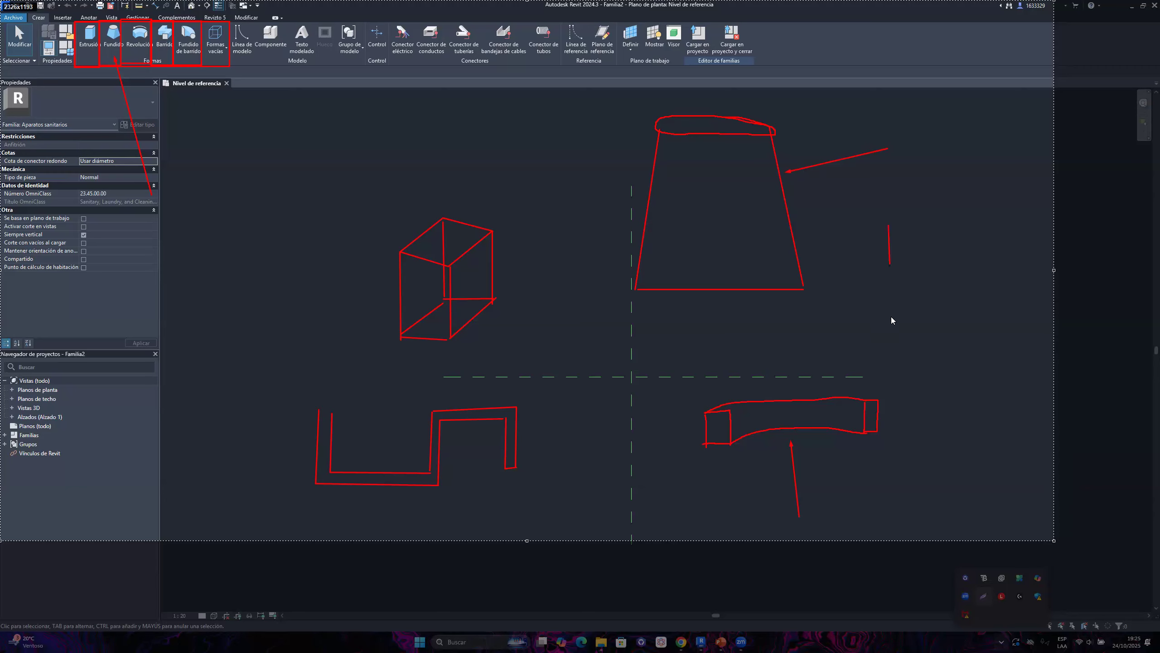
drag(889, 221, 1020, 248)
drag(891, 315, 1023, 295)
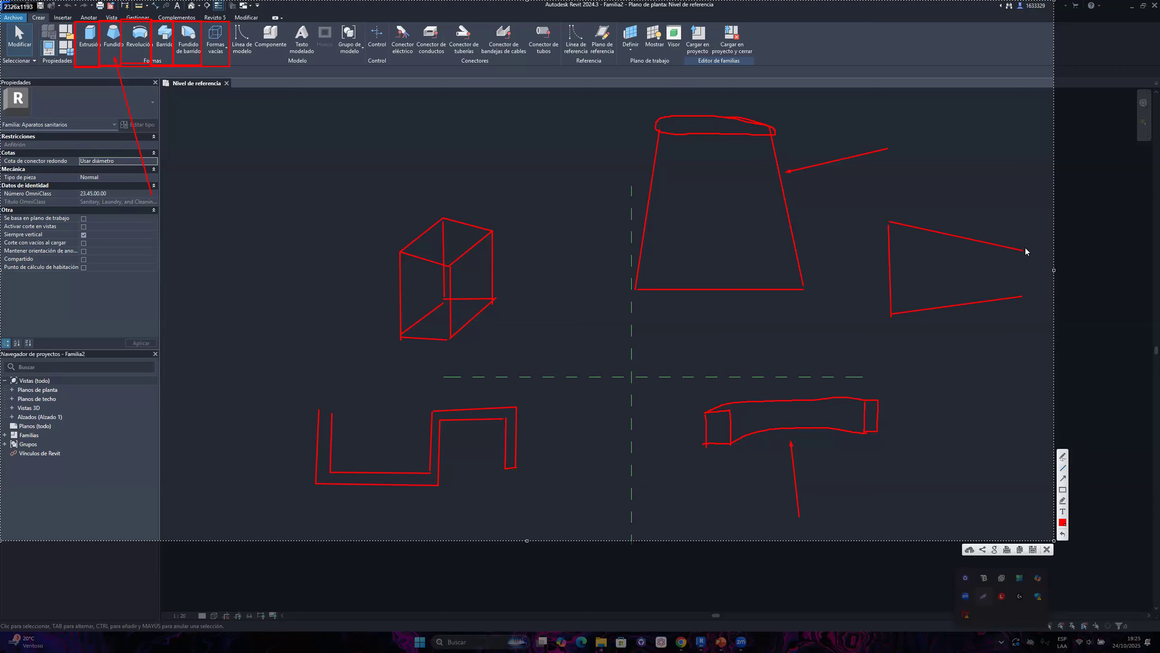
drag(1025, 248, 1022, 296)
click(1063, 534)
mouse_move(1011, 289)
mouse_down()
mouse_move(1023, 249)
mouse_move(1001, 282)
mouse_up()
Mark the annotated box with an arrow, sketch a circular hole on its upper face and close the capture
drag(249, 179, 396, 253)
mouse_move(453, 230)
mouse_down()
mouse_move(439, 257)
mouse_move(441, 223)
mouse_up()
drag(449, 220, 436, 264)
mouse_move(427, 258)
mouse_down()
mouse_move(411, 259)
mouse_move(418, 247)
mouse_up()
drag(452, 252, 457, 256)
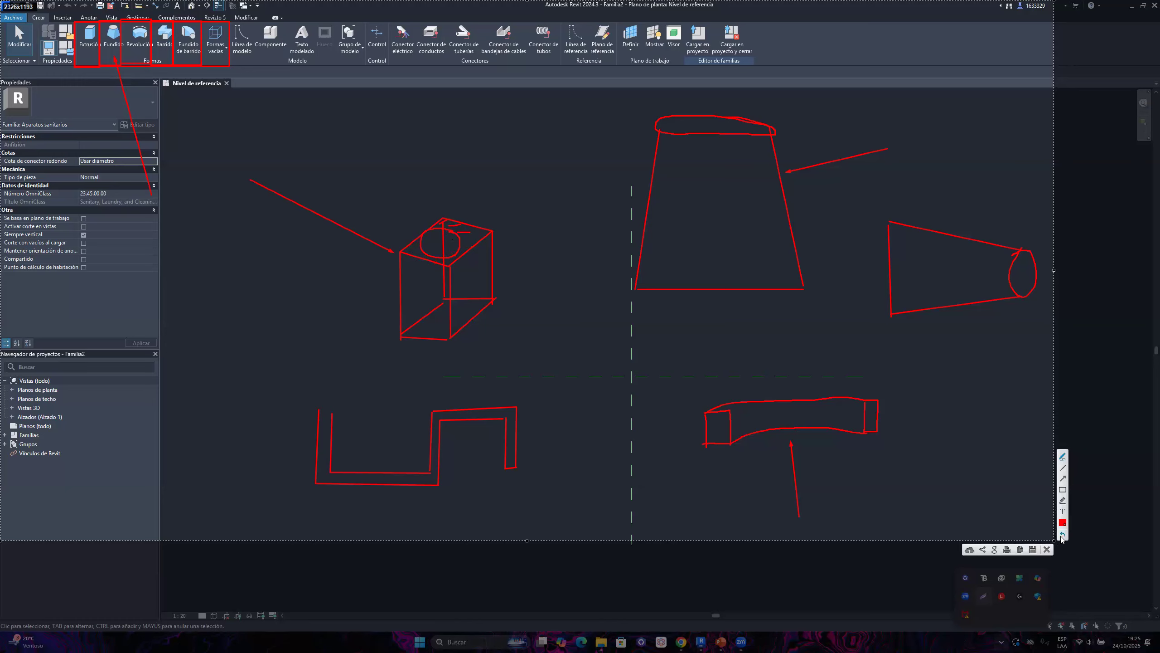
mouse_move(430, 233)
mouse_down()
mouse_move(426, 252)
mouse_move(444, 261)
mouse_up()
drag(447, 238, 430, 255)
click(1137, 528)
click(1061, 468)
mouse_move(421, 258)
mouse_down()
mouse_move(422, 339)
mouse_move(460, 342)
mouse_move(458, 266)
mouse_up()
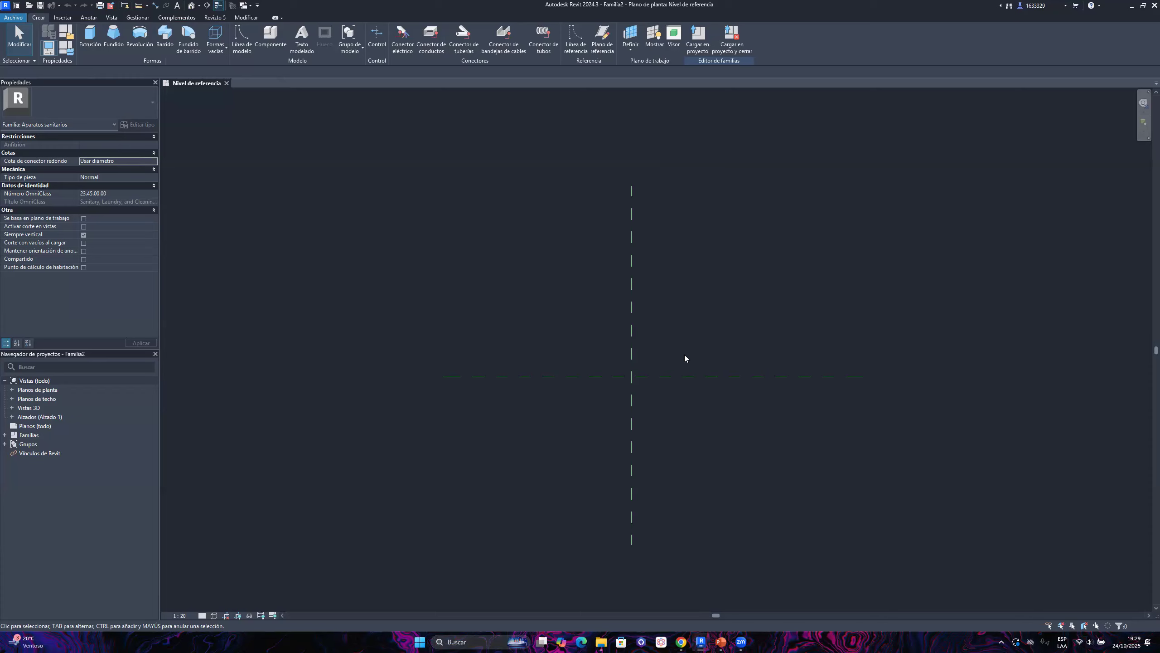
scroll(778, 402, down, 2)
scroll(736, 386, up, 1)
scroll(417, 271, down, 1)
scroll(422, 270, up, 2)
scroll(524, 255, down, 1)
scroll(476, 344, down, 1)
scroll(480, 297, up, 2)
Outline Insertar and Importar imagen with red rectangles in a screen capture, connect them with an arrow and discard the capture
click(65, 19)
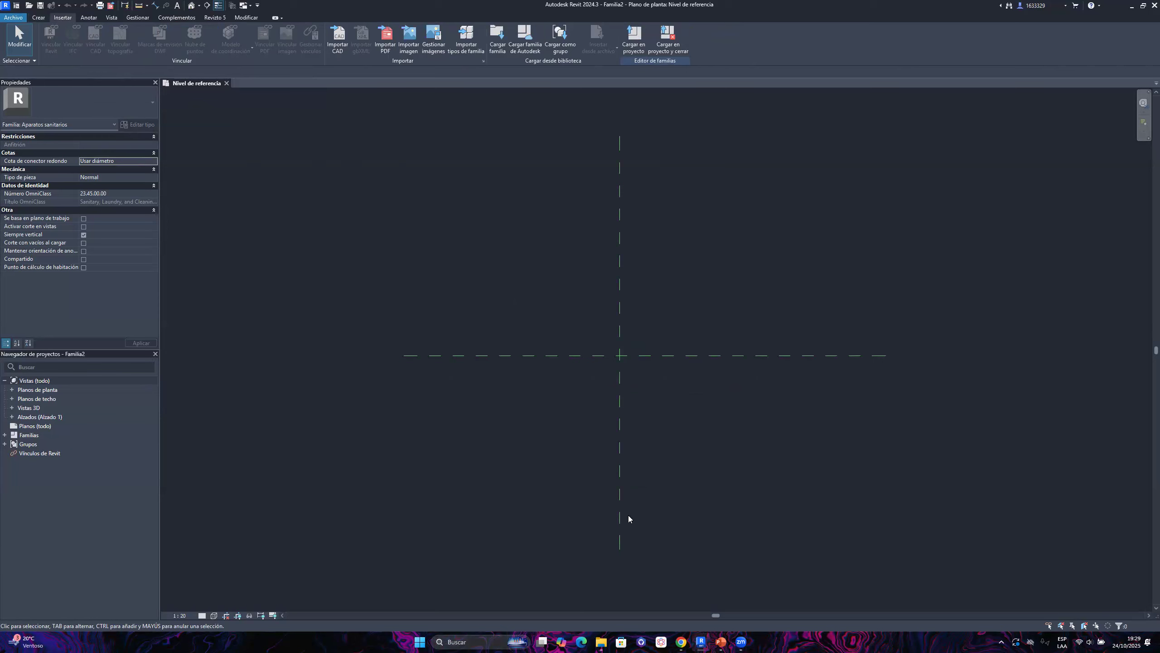
click(1000, 642)
click(984, 596)
drag(1, 1, 1095, 562)
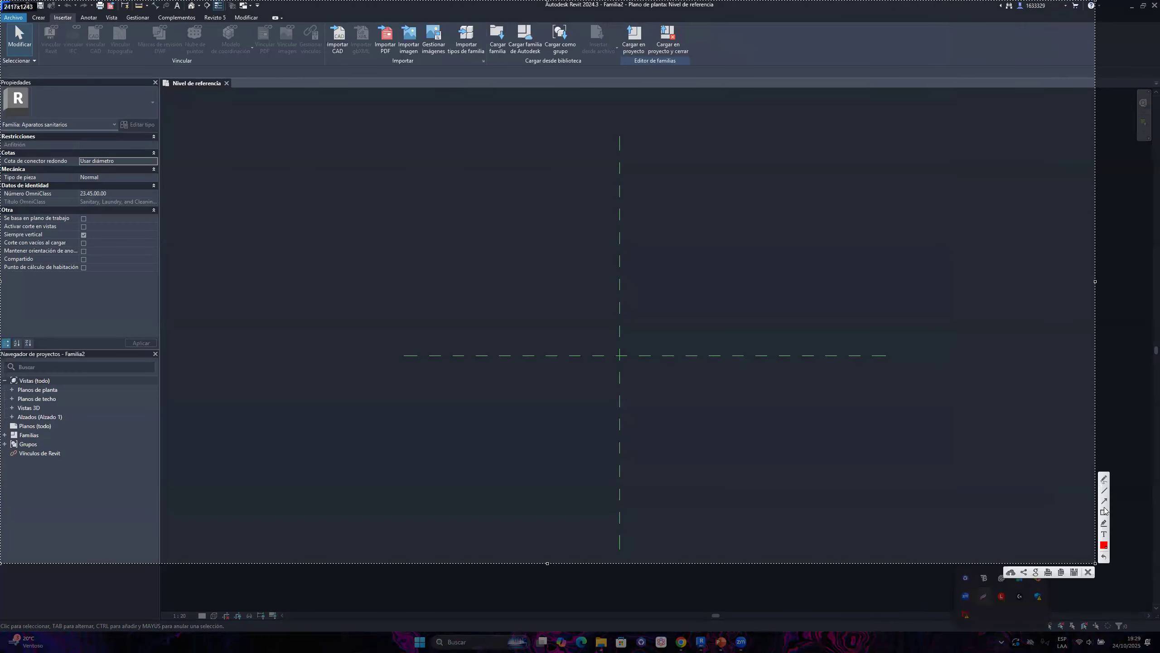
drag(47, 13, 76, 23)
mouse_move(395, 11)
mouse_down()
mouse_move(429, 77)
mouse_move(421, 66)
mouse_up()
drag(75, 19, 394, 45)
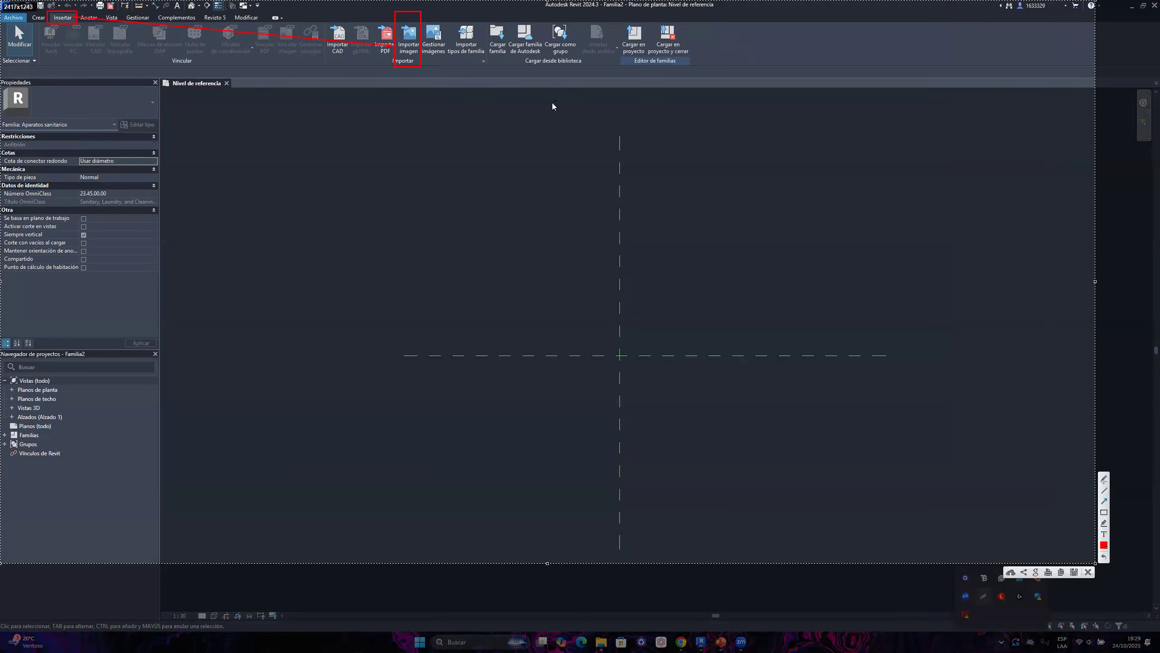
key(Escape)
click(407, 42)
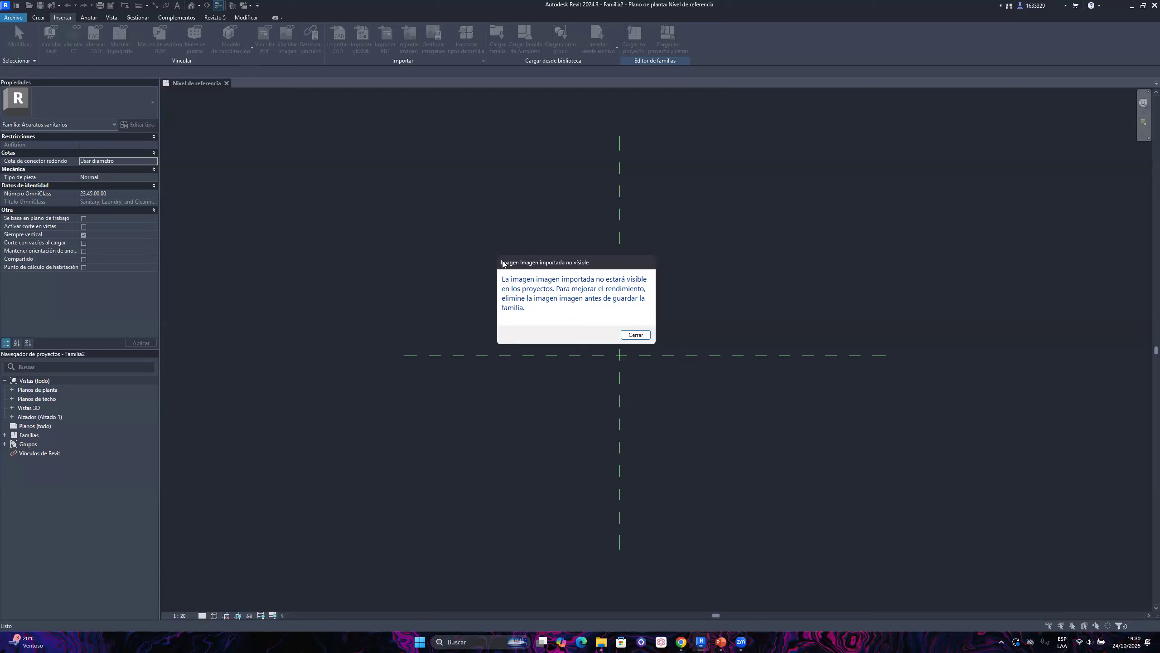
click(648, 336)
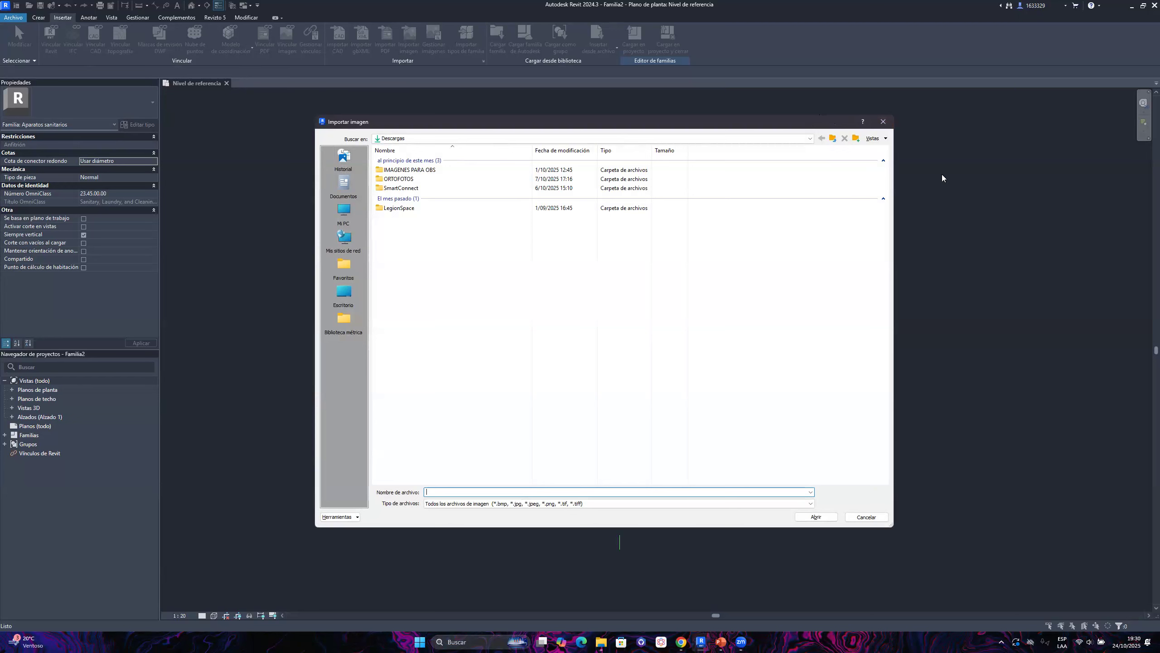
drag(943, 178, 866, 138)
key(Escape)
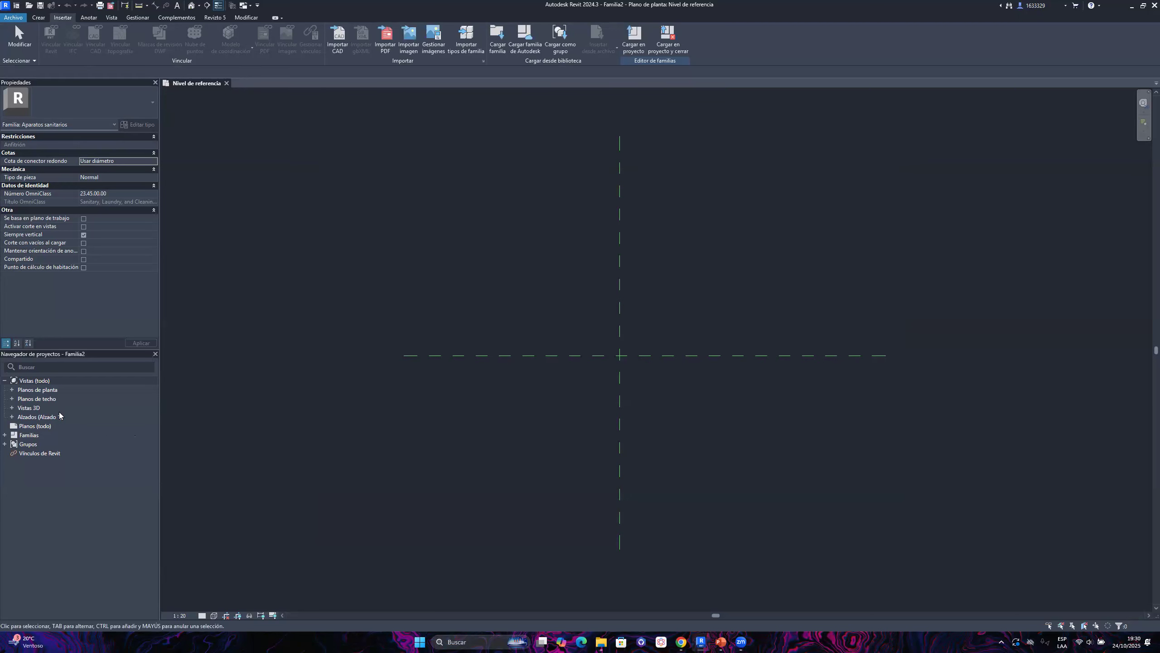
Expand the family's floor plan and elevation lists and open the Frontal elevation
click(11, 390)
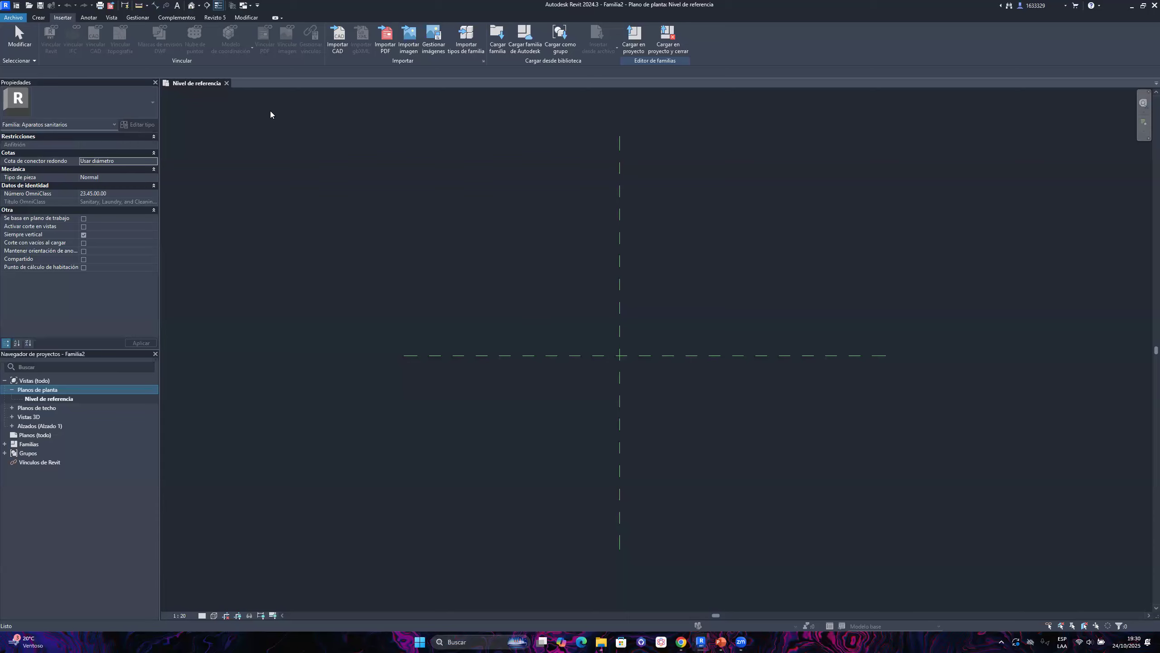
drag(777, 463, 740, 436)
drag(740, 436, 715, 409)
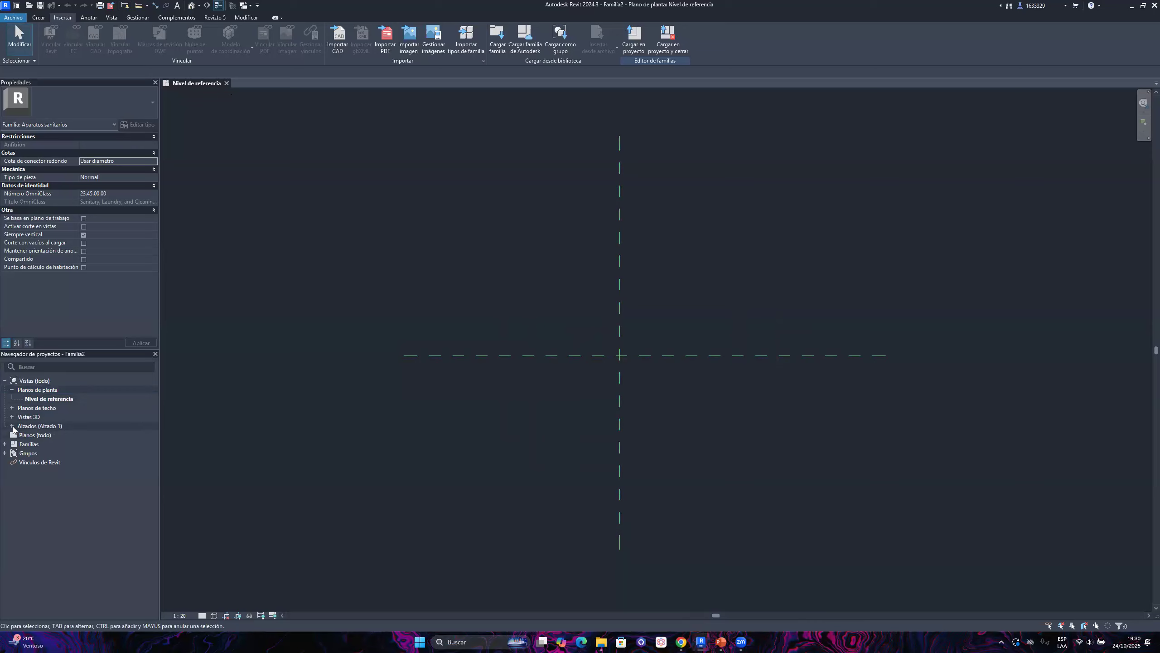
click(12, 426)
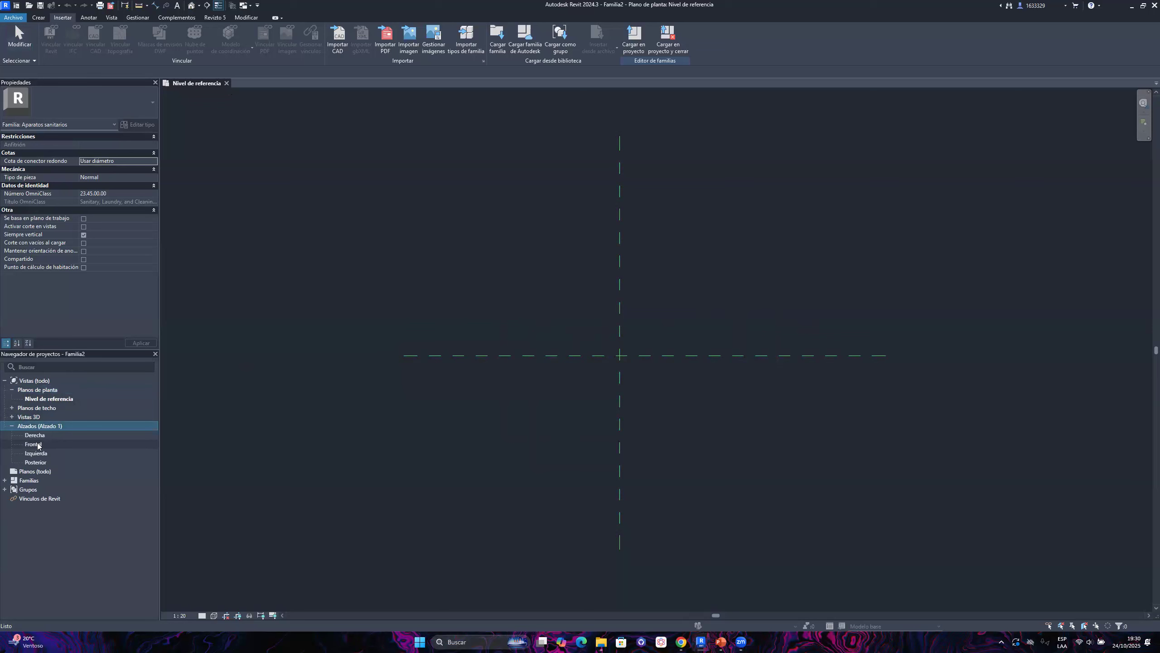
double_click(45, 447)
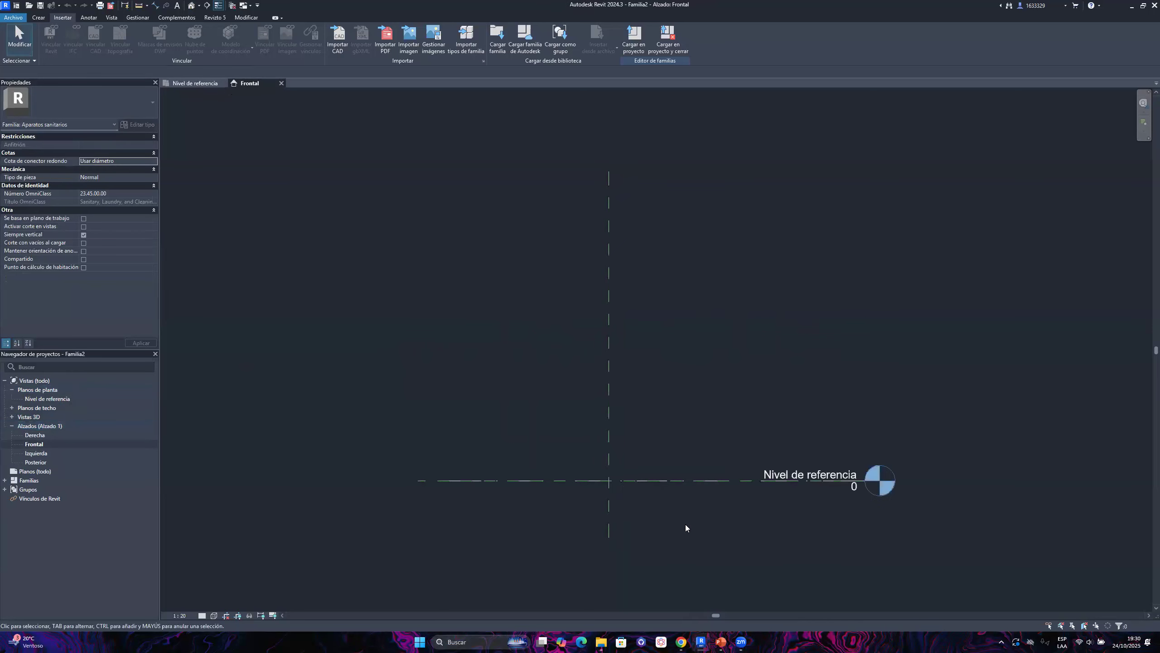
scroll(660, 527, up, 3)
scroll(575, 474, down, 2)
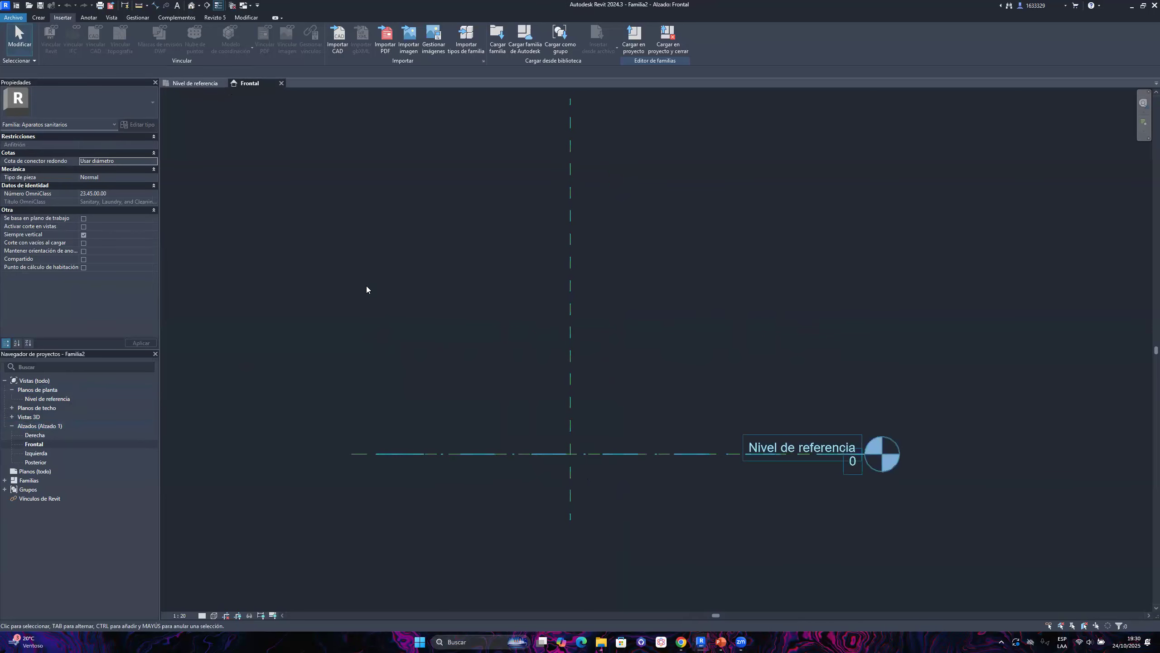
Return to the Nivel de referencia plan and inspect the crossing reference planes
click(196, 84)
scroll(653, 358, up, 3)
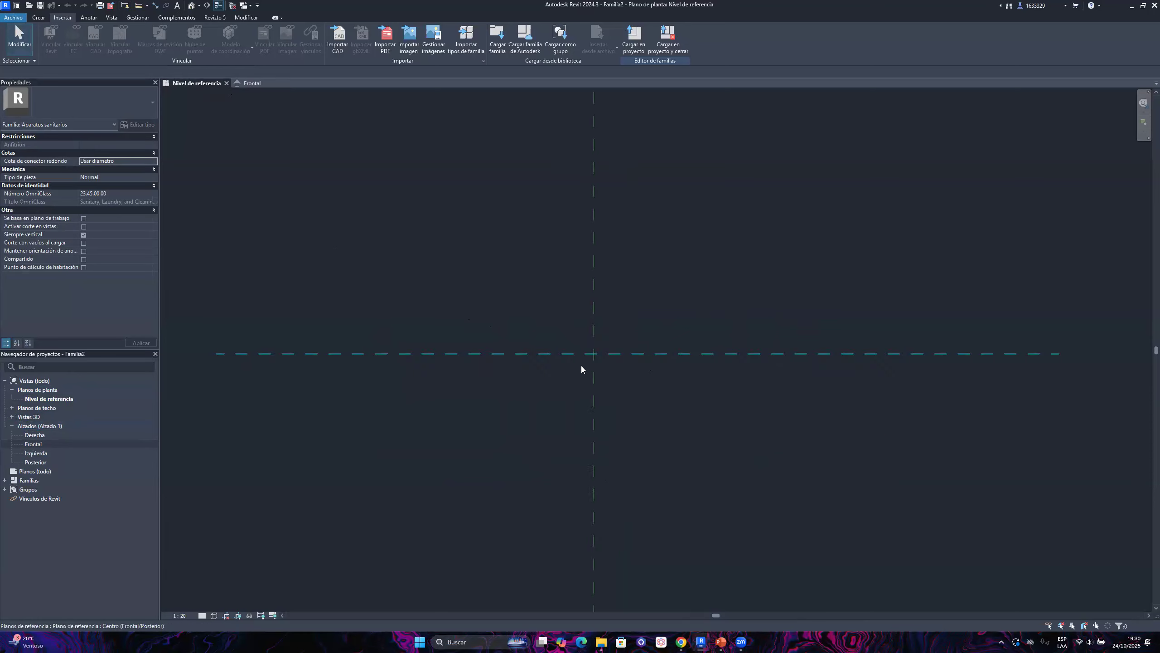
scroll(591, 373, down, 2)
scroll(668, 422, down, 2)
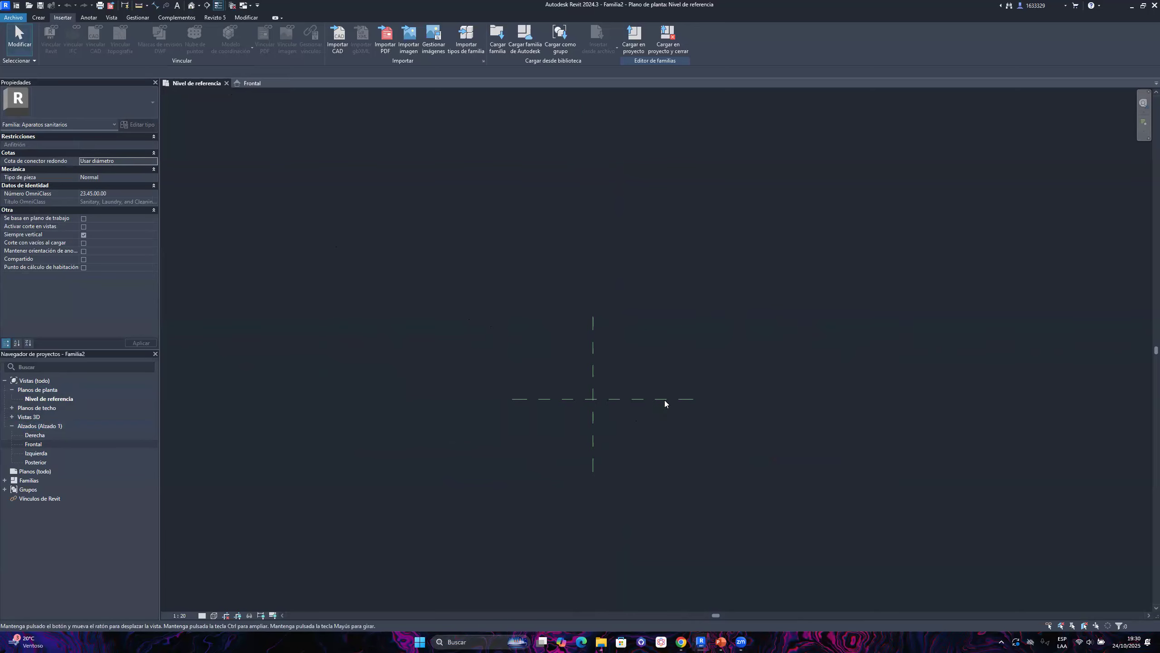
Capture the area beside the reference planes and sketch a red P-trap outline with short end marks
click(1001, 641)
click(984, 596)
drag(1040, 455, 1034, 492)
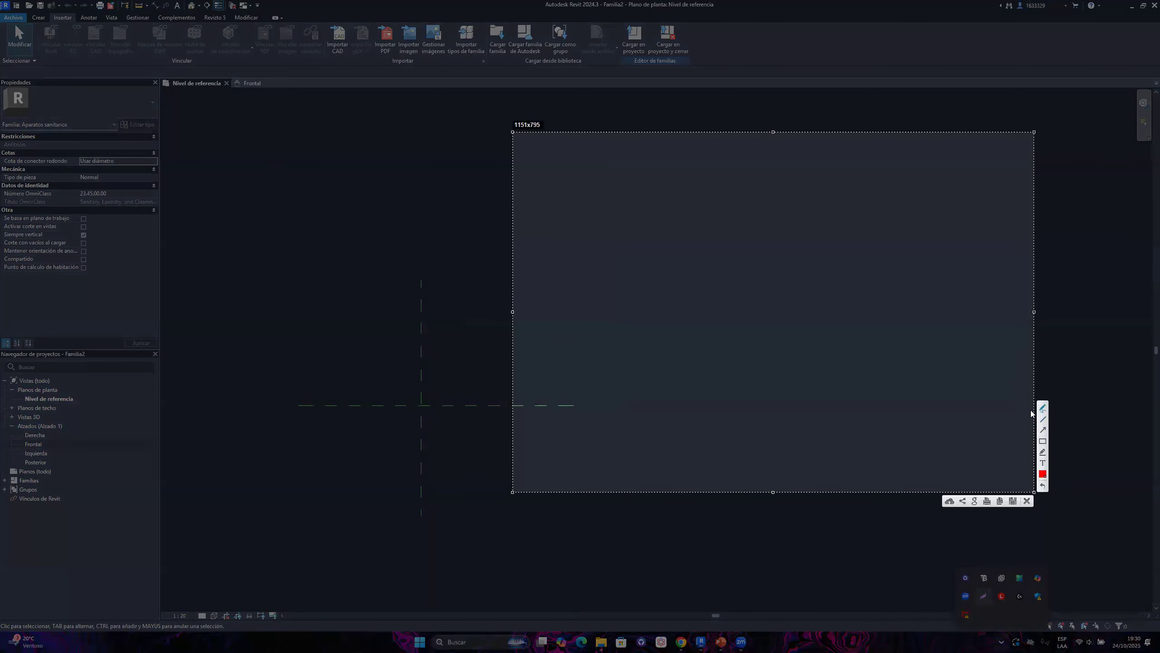
click(1042, 407)
drag(641, 274, 665, 275)
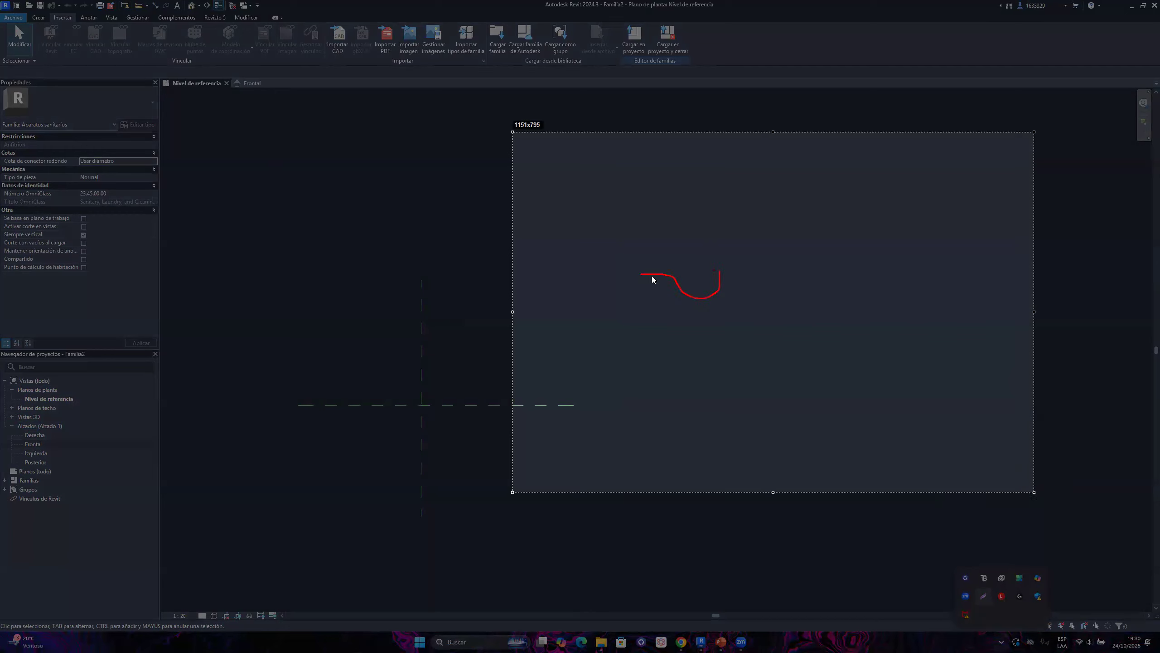
drag(641, 273, 642, 281)
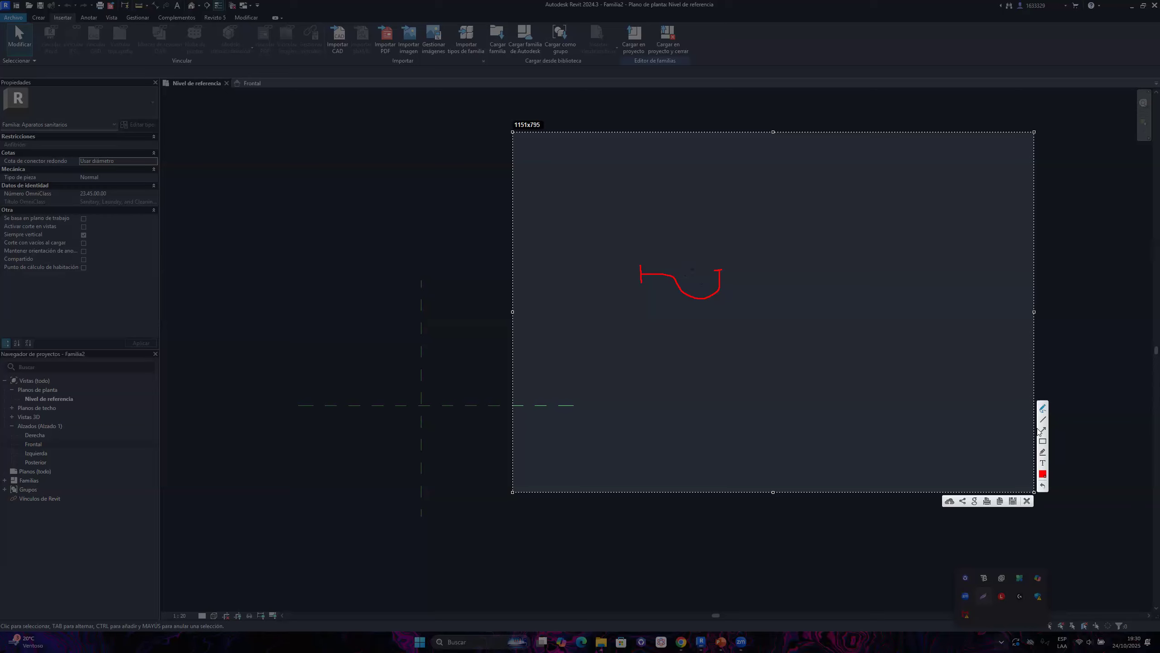
Discard the annotated screen capture and switch to the family's Frontal elevation
drag(906, 270, 759, 271)
key(Escape)
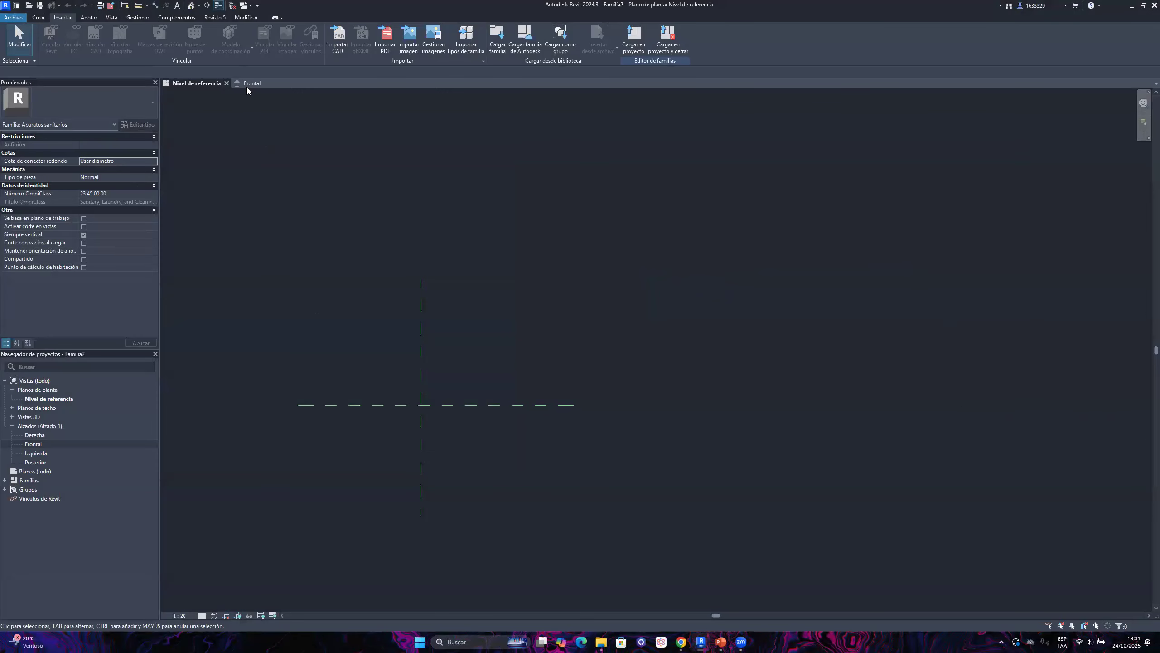
click(249, 84)
middle_drag(588, 384, 605, 320)
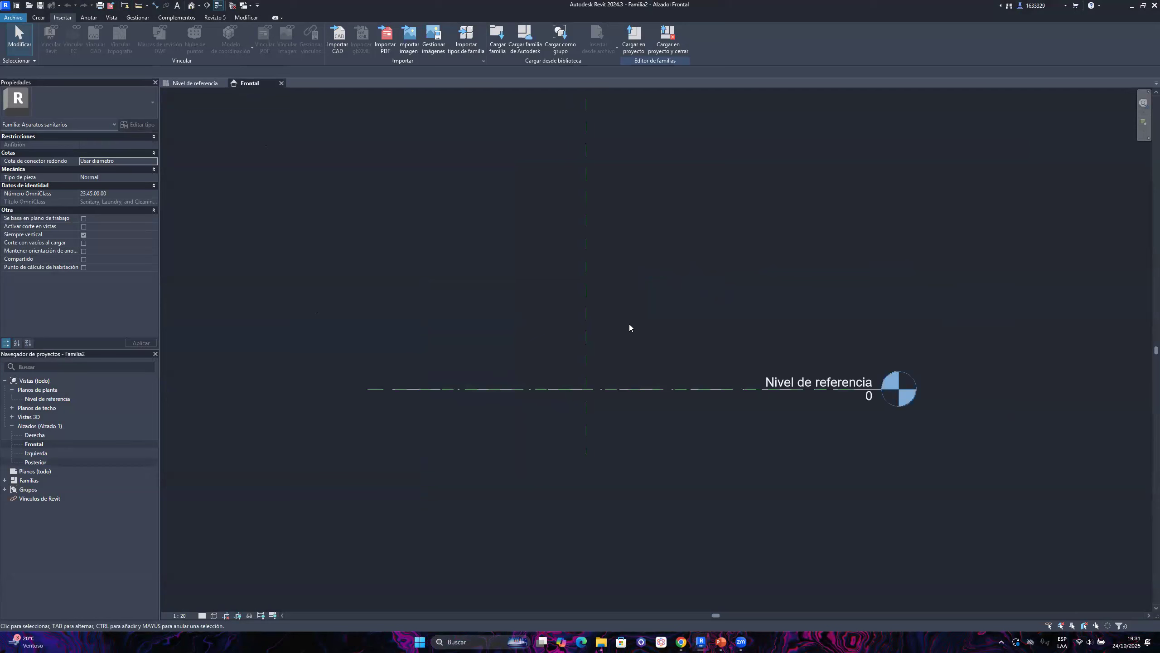
scroll(609, 271, up, 1)
middle_drag(631, 244, 627, 285)
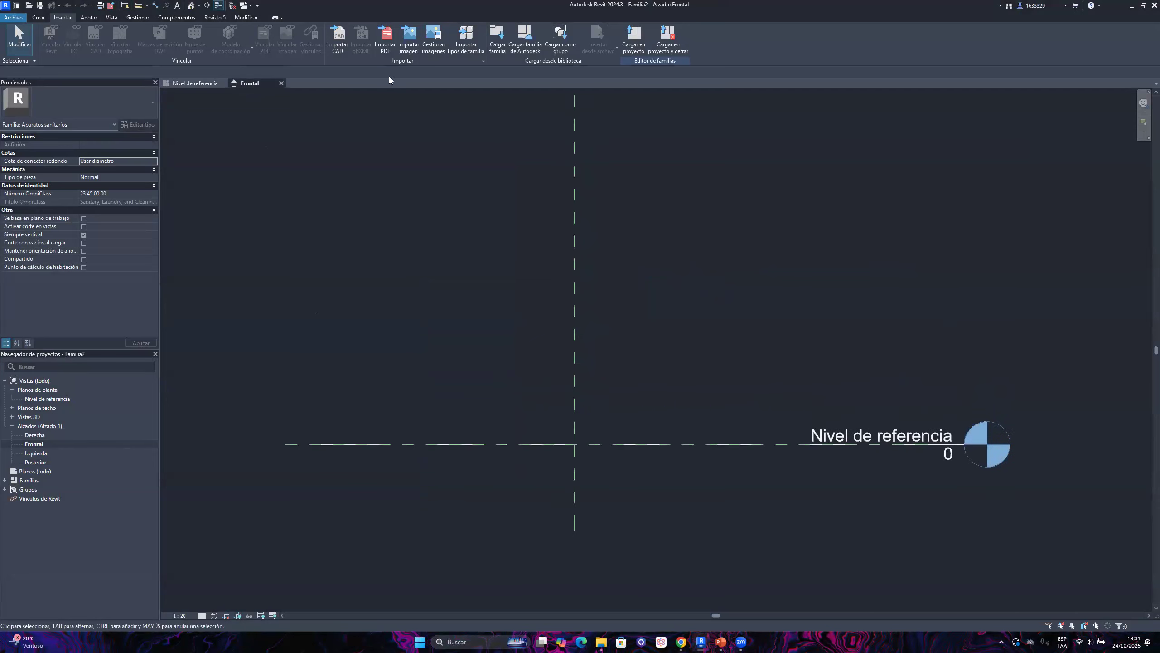
Import the image trampa P.JPG from the MODULO 04 - Tema 05 course folder, dismissing the imported-image notice
click(407, 48)
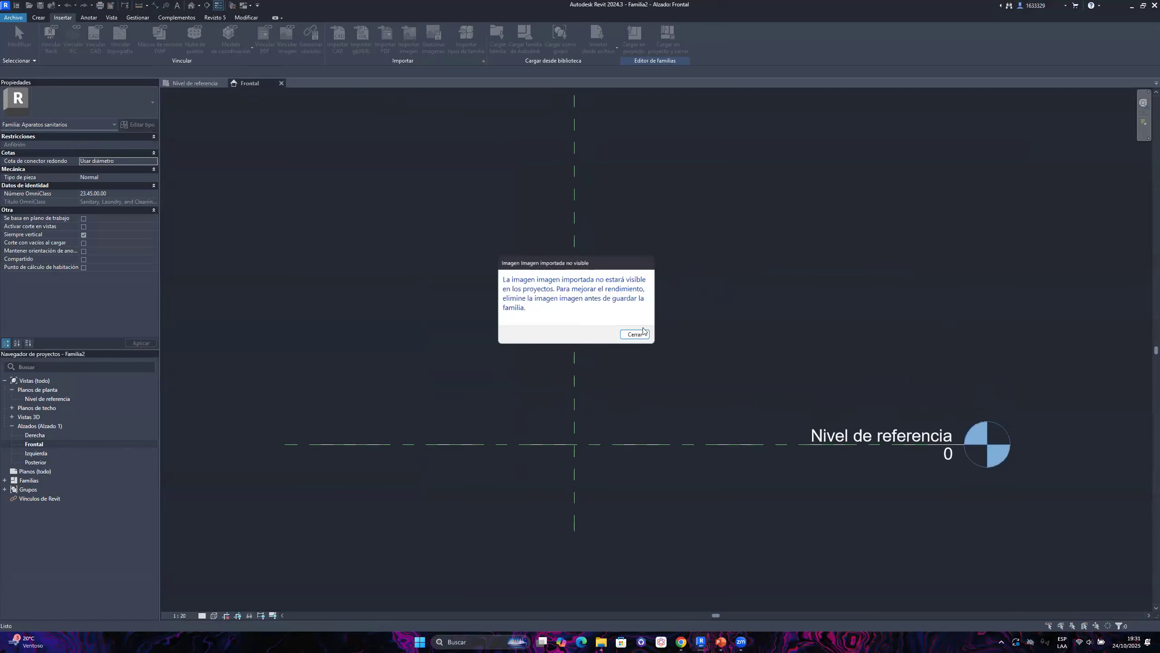
click(642, 331)
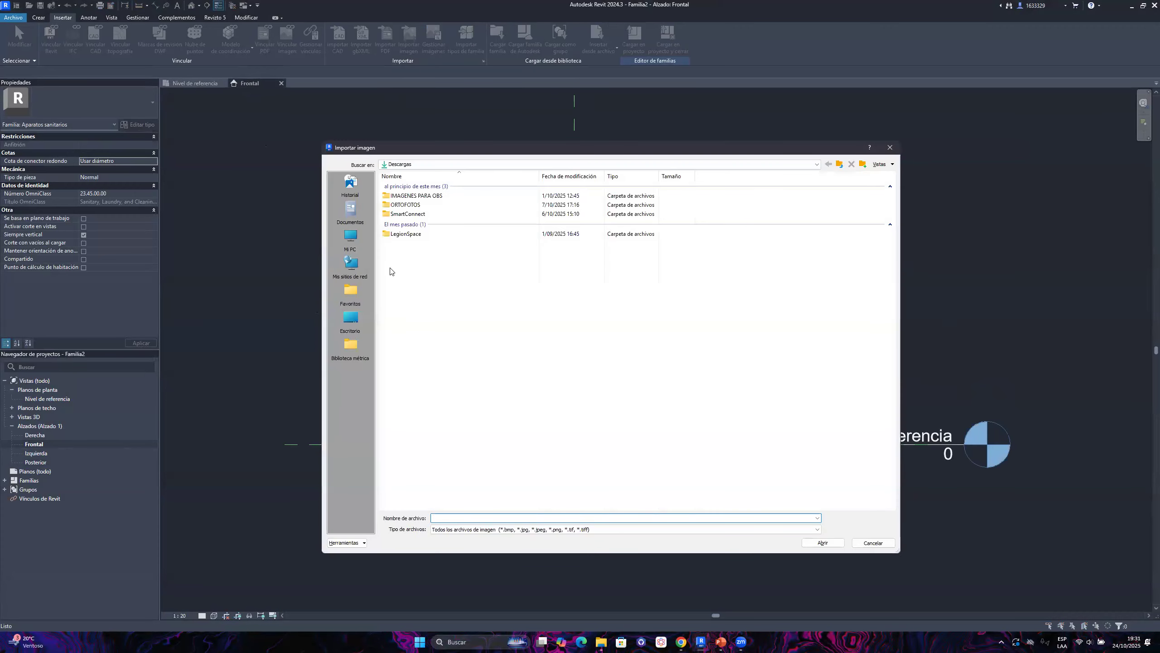
click(351, 236)
double_click(406, 205)
double_click(407, 187)
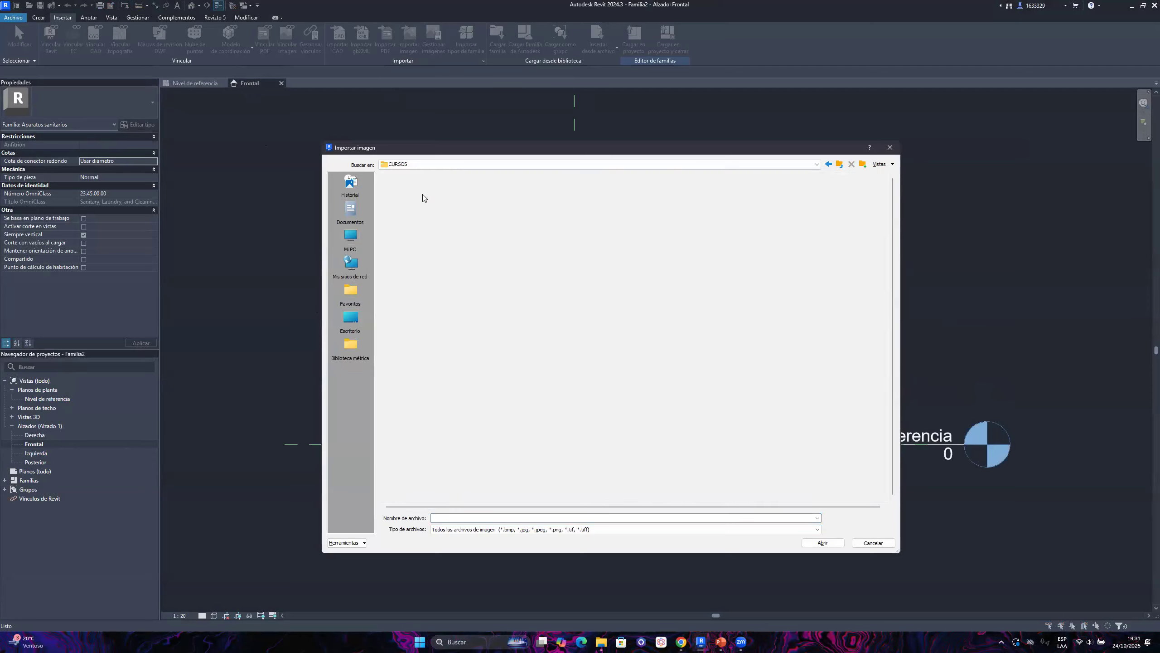
double_click(421, 197)
double_click(402, 196)
click(525, 186)
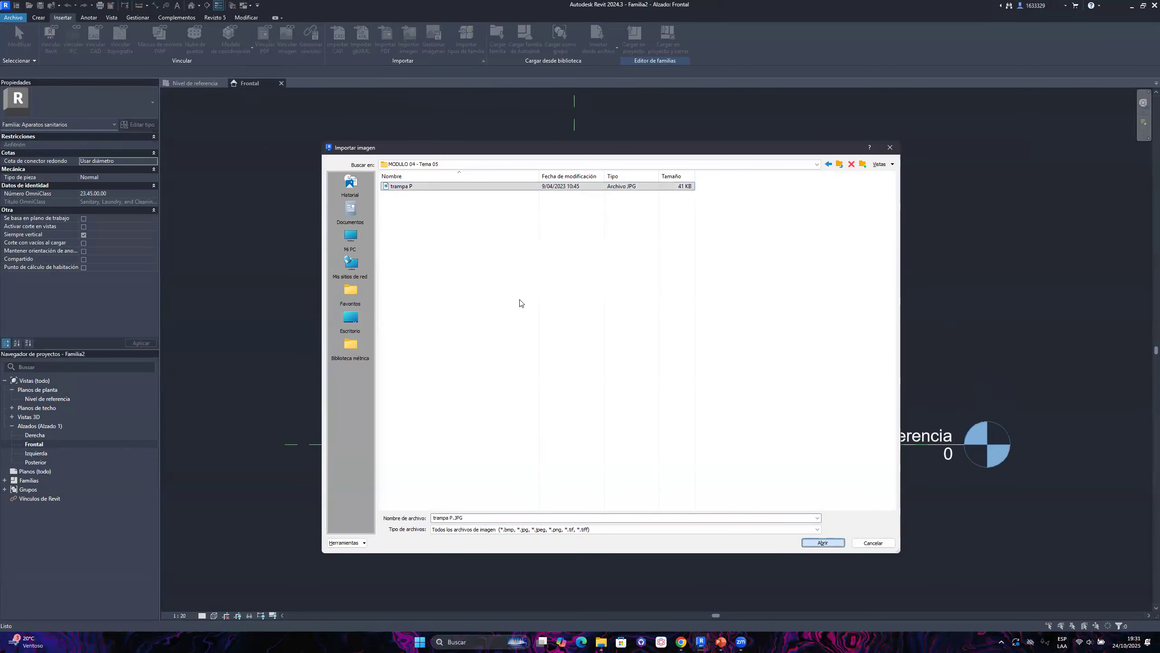
key(Return)
Place the trampa P image above the reference level, beside the vertical reference plane, and deselect it
scroll(479, 305, down, 4)
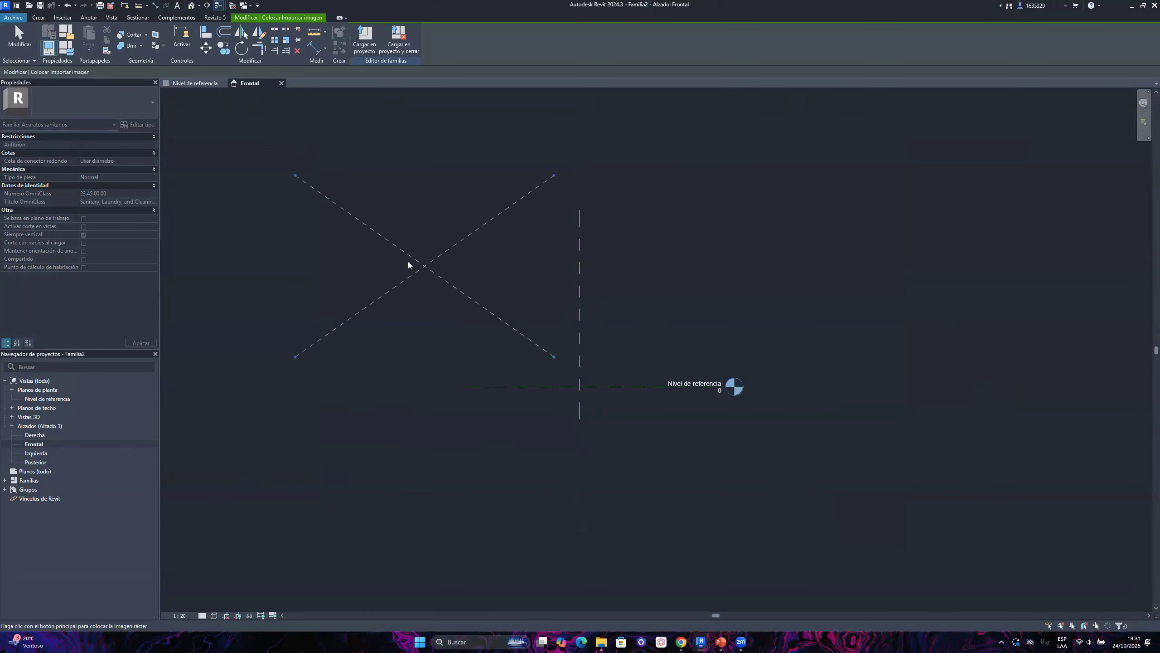
click(408, 262)
scroll(280, 237, up, 2)
click(756, 337)
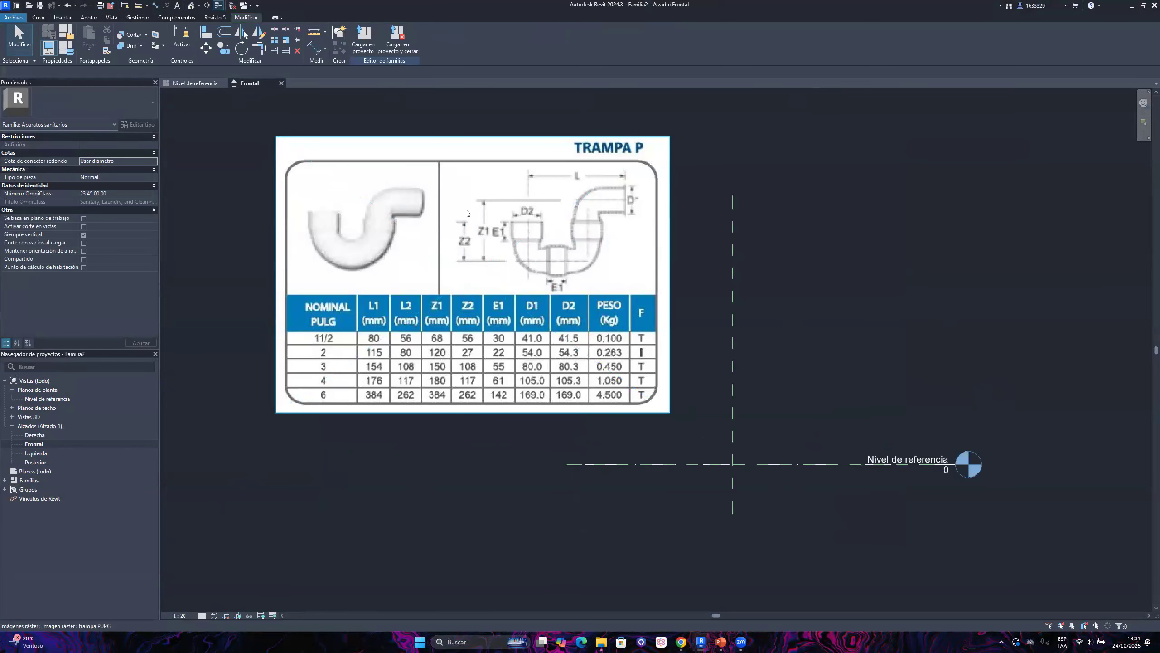
scroll(575, 176, up, 3)
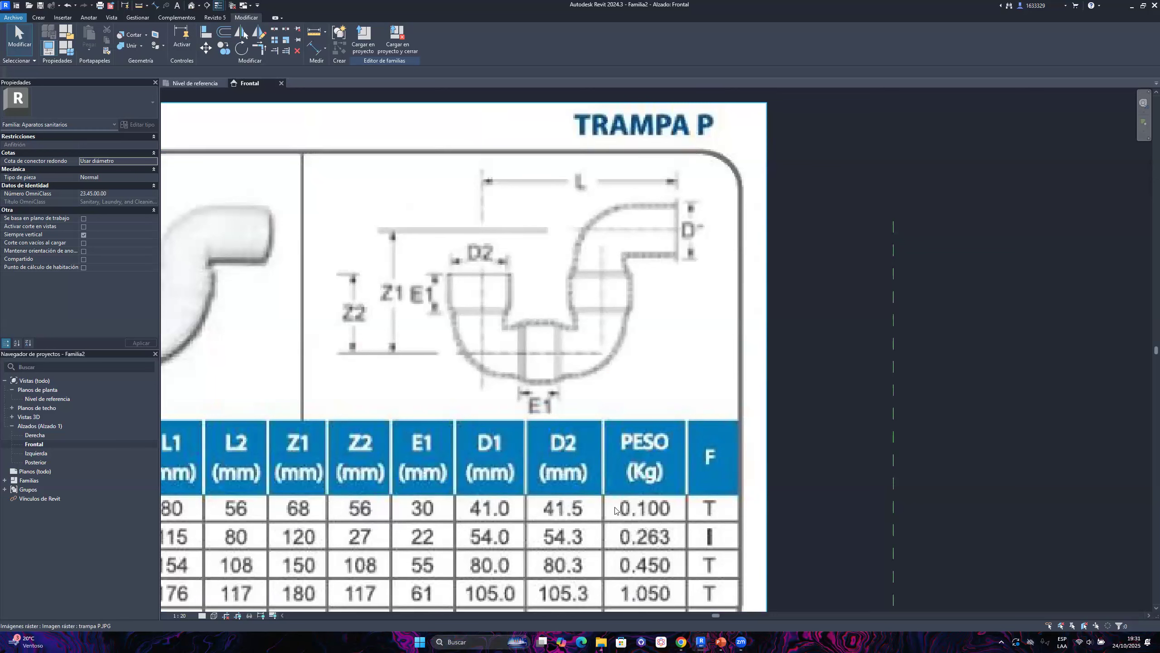
Open the MODULO 04 - CLASE 05 project from the MODULO 04 - Tema 04 Parte 02 folder
mouse_move(601, 641)
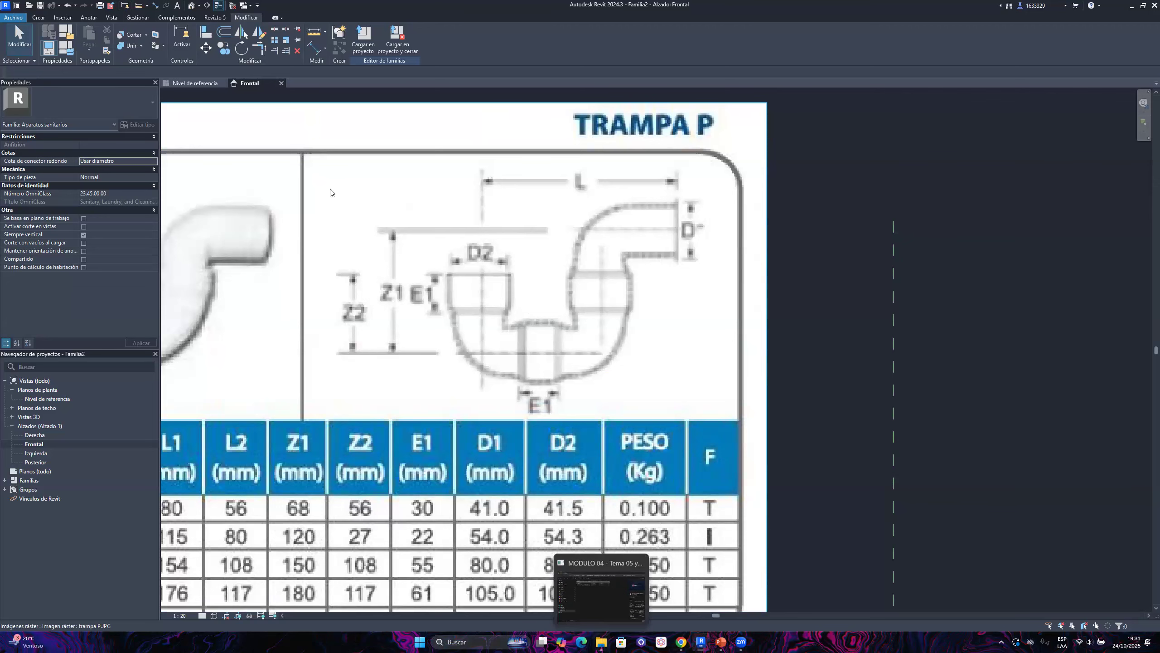
click(599, 620)
click(245, 133)
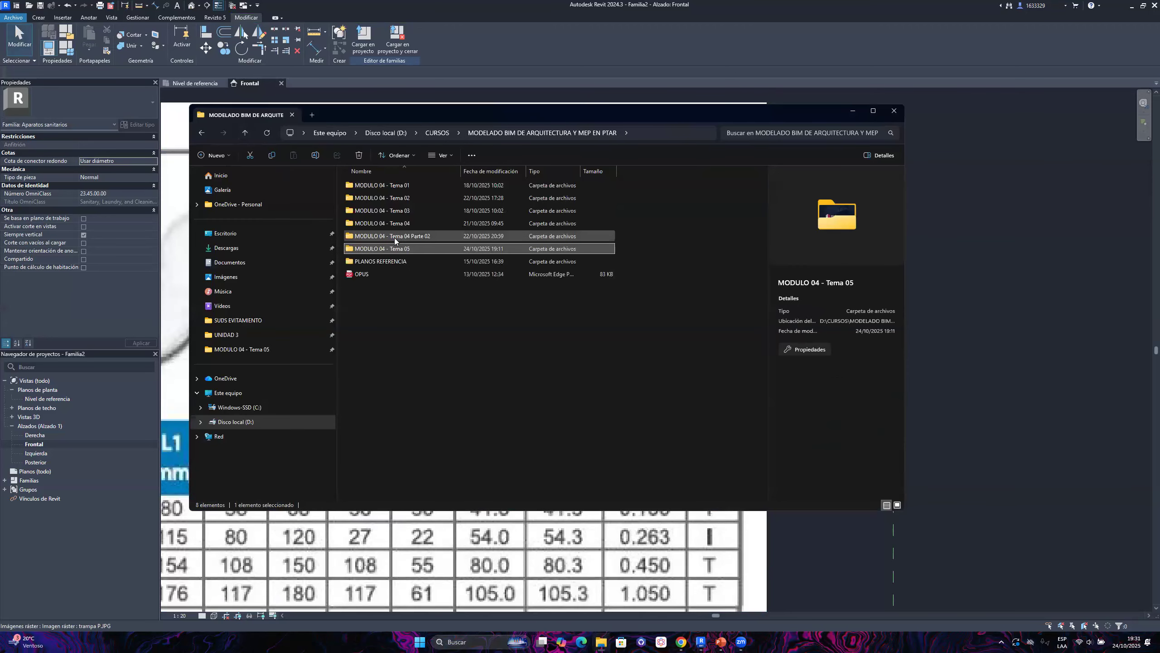
double_click(394, 237)
click(385, 200)
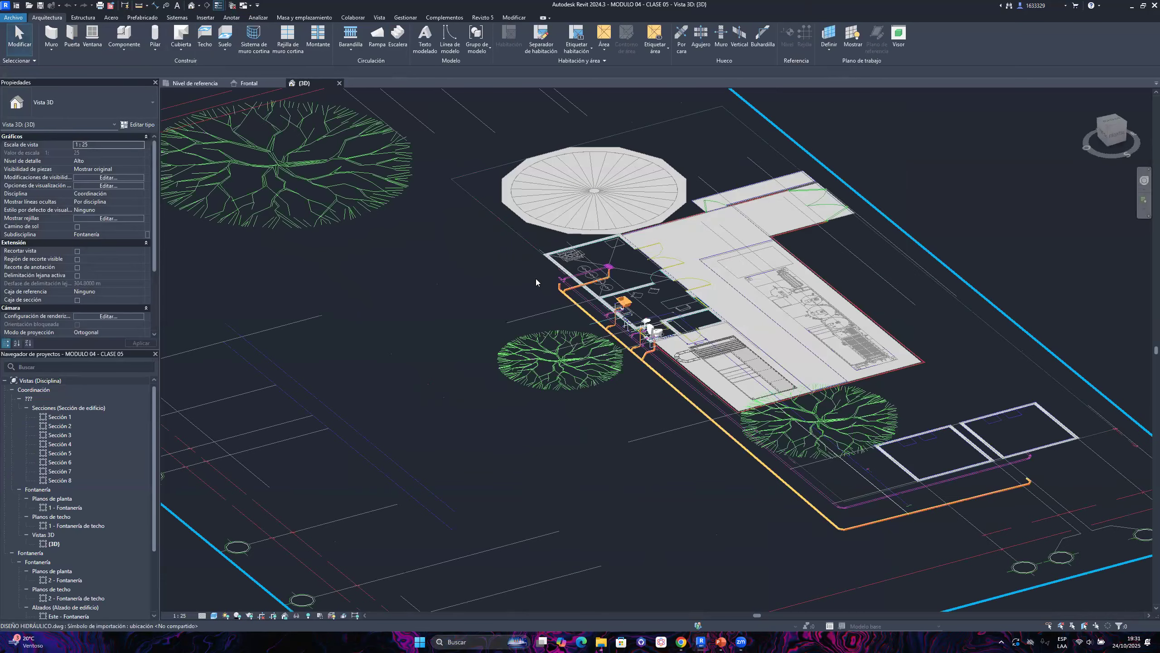
Inspect the P-trap fitting under the sink and the horizontal pipe connected to it in the project's 3D view
scroll(622, 347, up, 8)
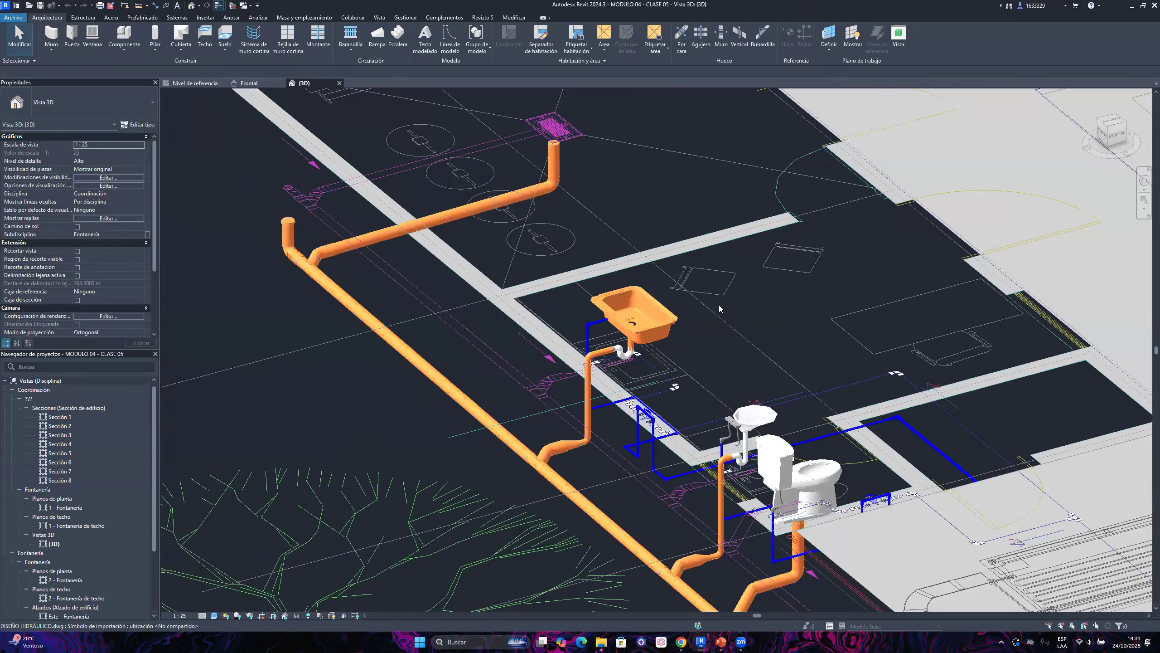
scroll(555, 402, up, 3)
scroll(694, 296, up, 6)
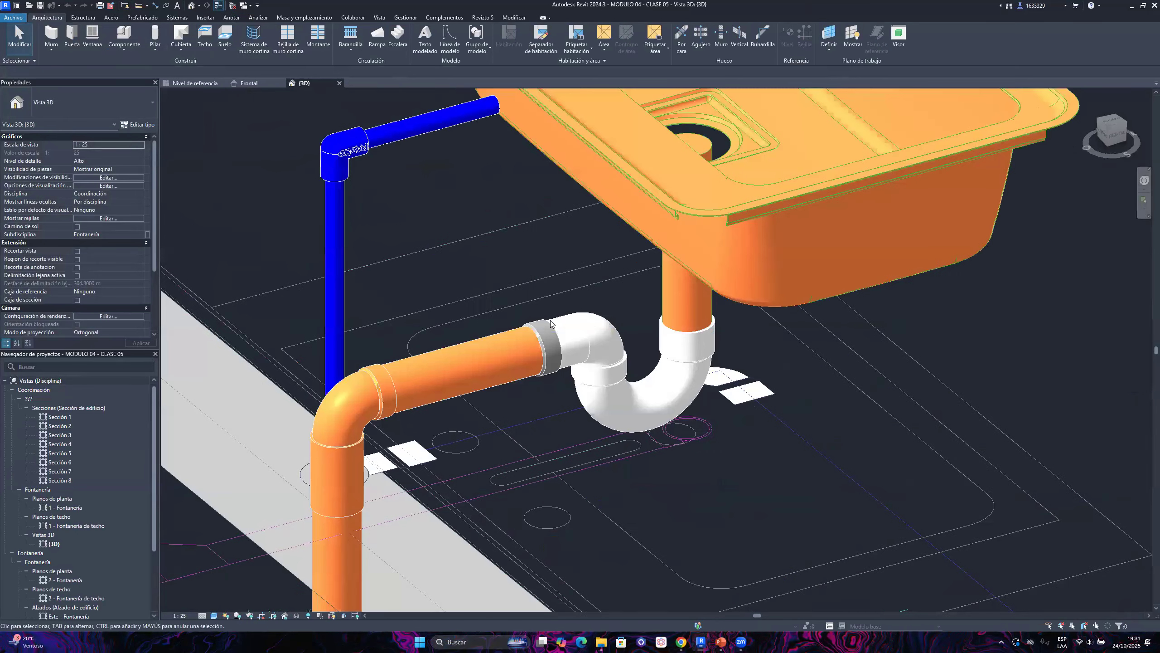
click(525, 332)
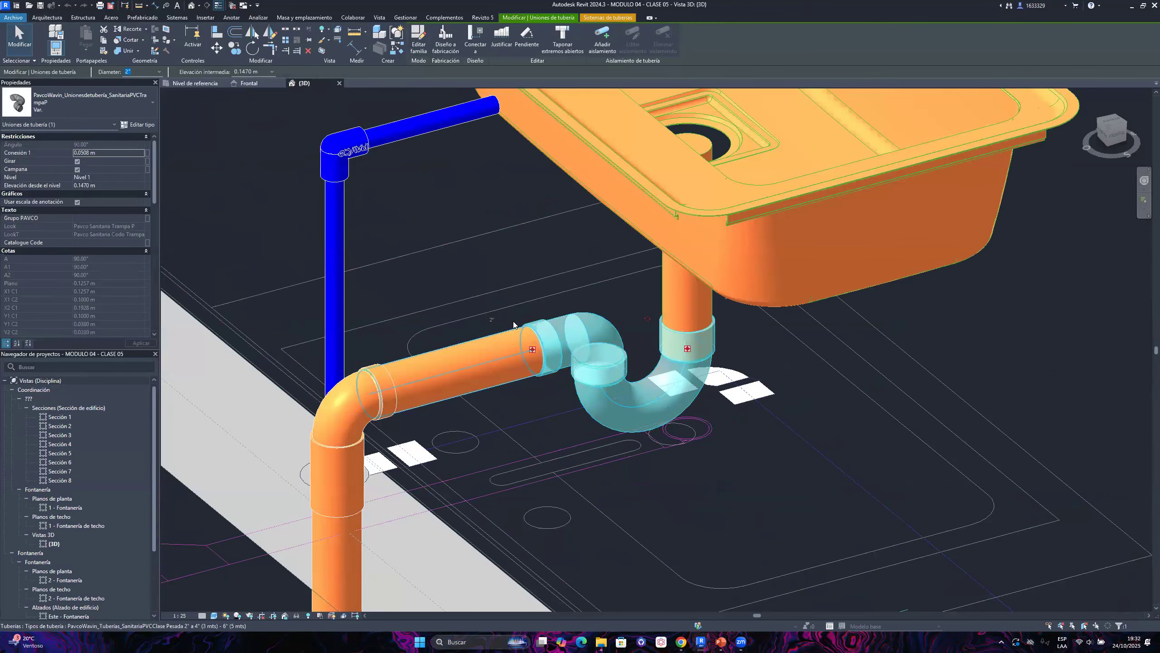
scroll(595, 295, up, 5)
scroll(712, 344, down, 5)
scroll(723, 340, up, 5)
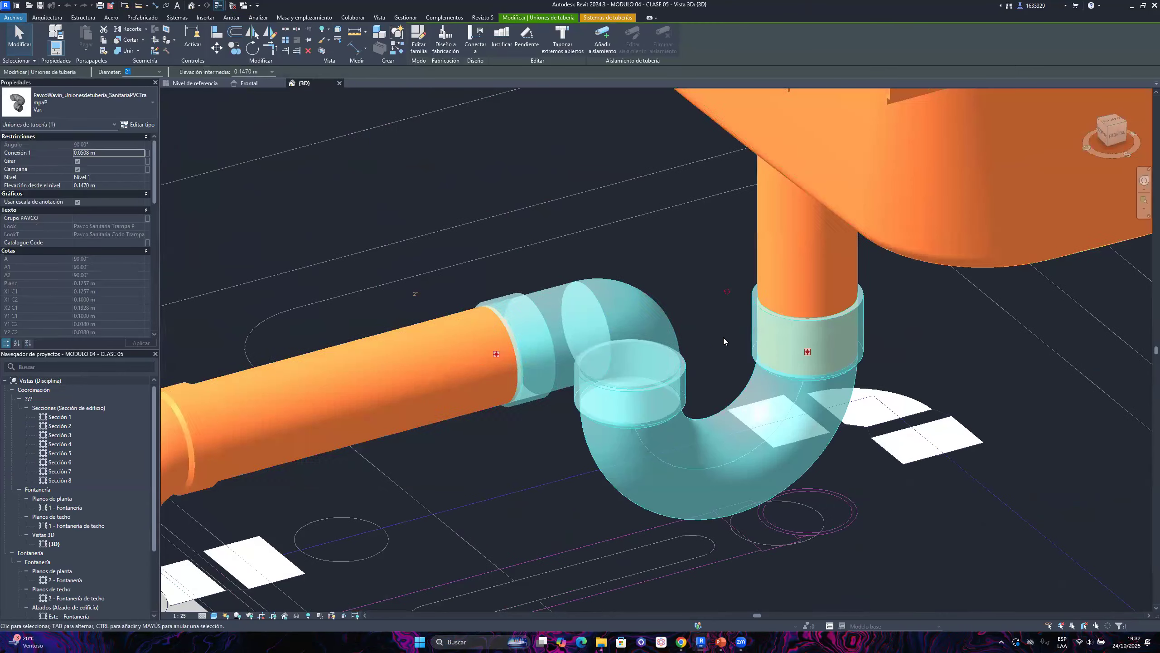
scroll(410, 314, up, 2)
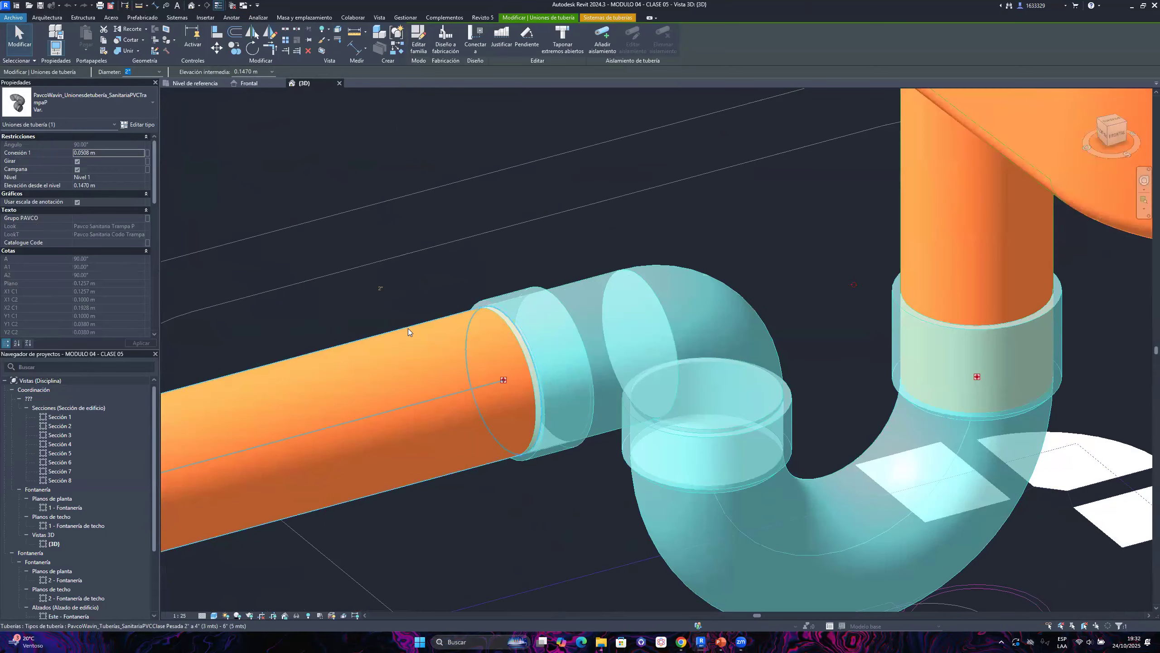
click(408, 329)
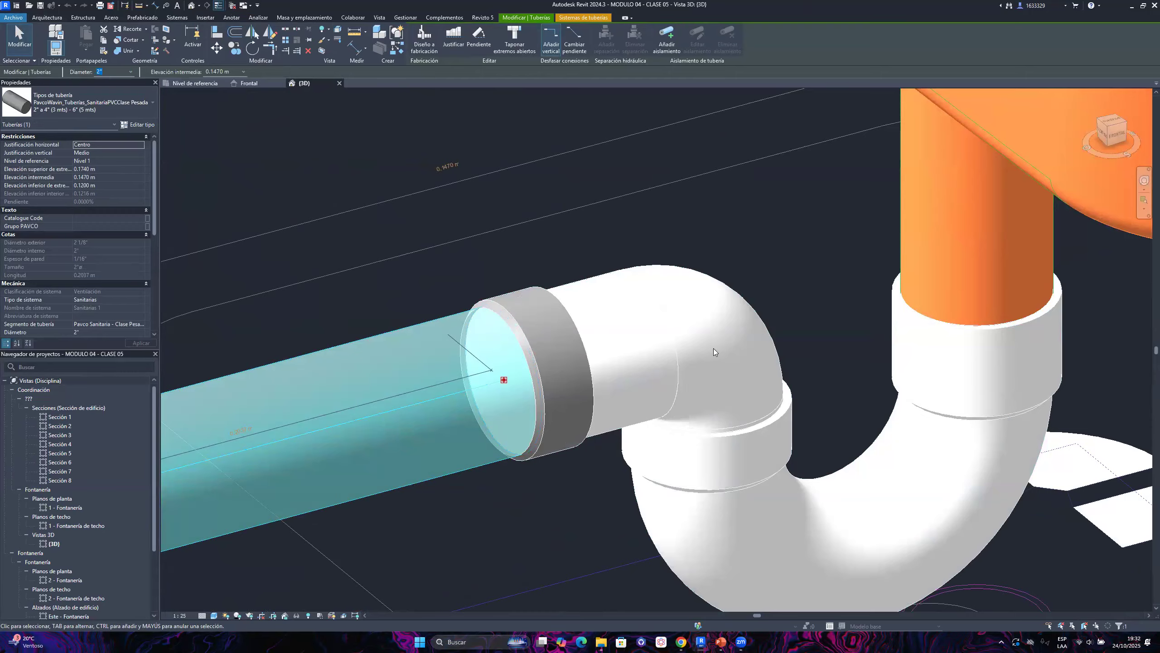
scroll(713, 351, down, 4)
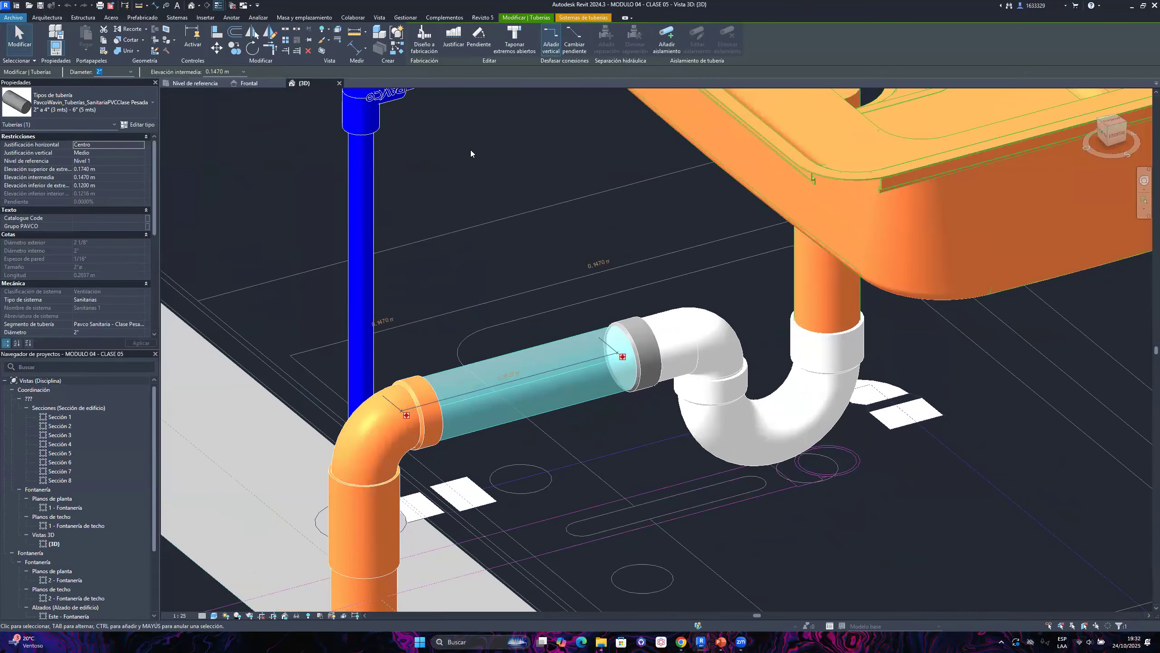
click(471, 150)
Return to the family's Frontal elevation and select the trampa P image to review its drawing and table
click(248, 84)
scroll(650, 242, down, 5)
scroll(654, 228, up, 2)
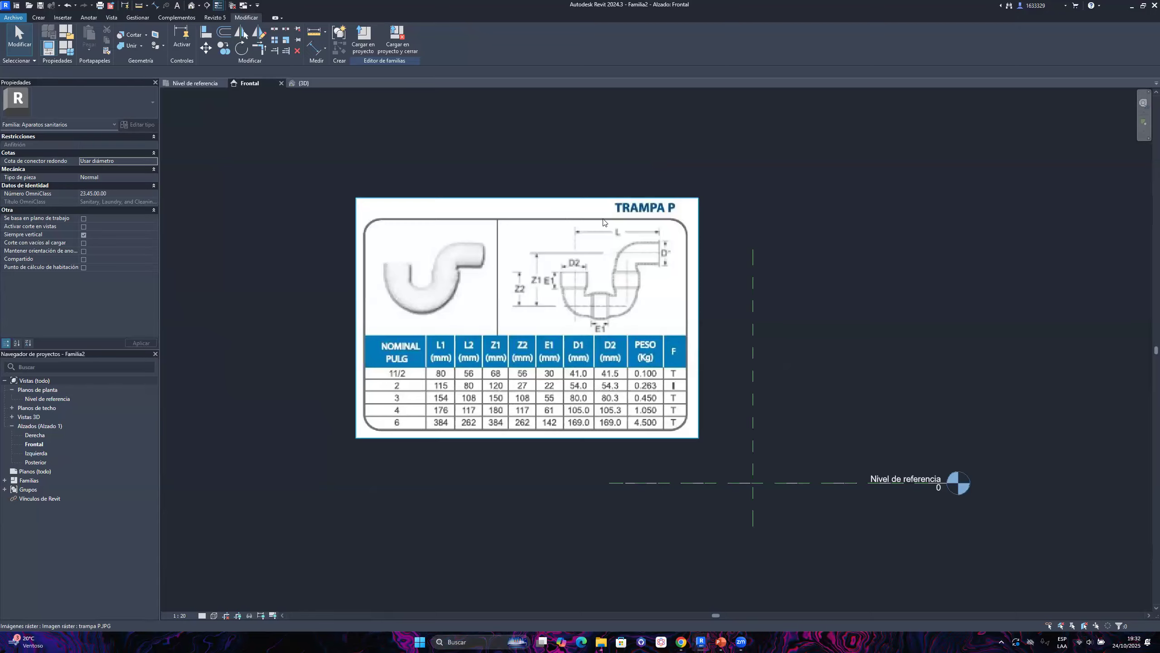
scroll(604, 222, up, 2)
scroll(735, 231, down, 2)
click(736, 237)
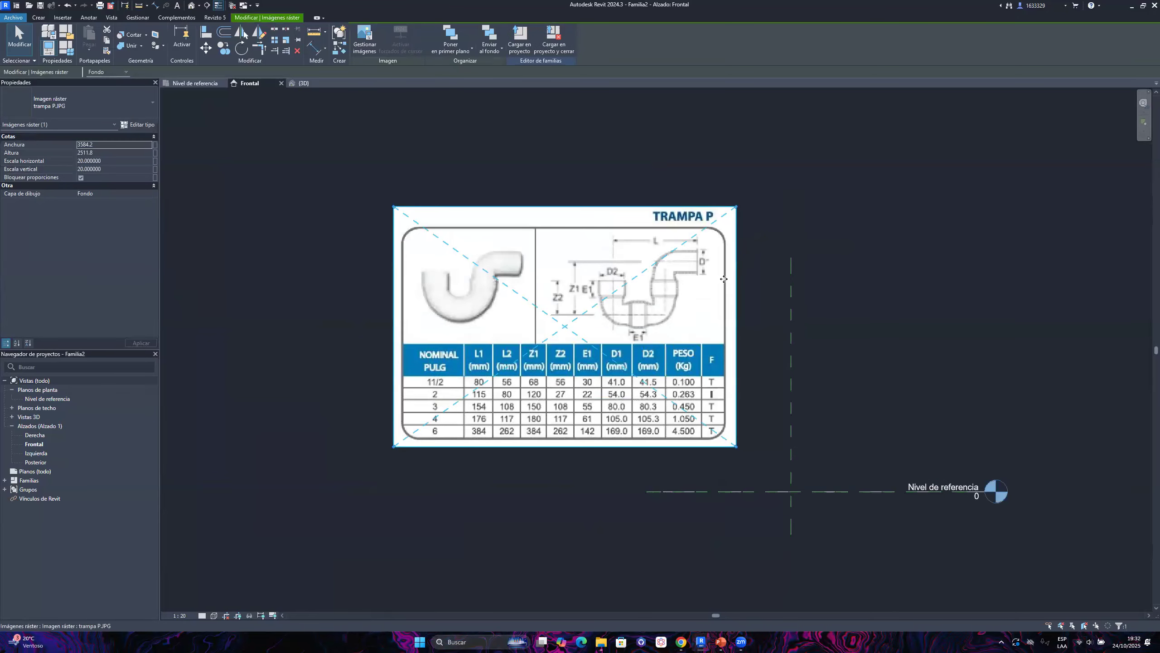
scroll(723, 279, up, 2)
click(770, 197)
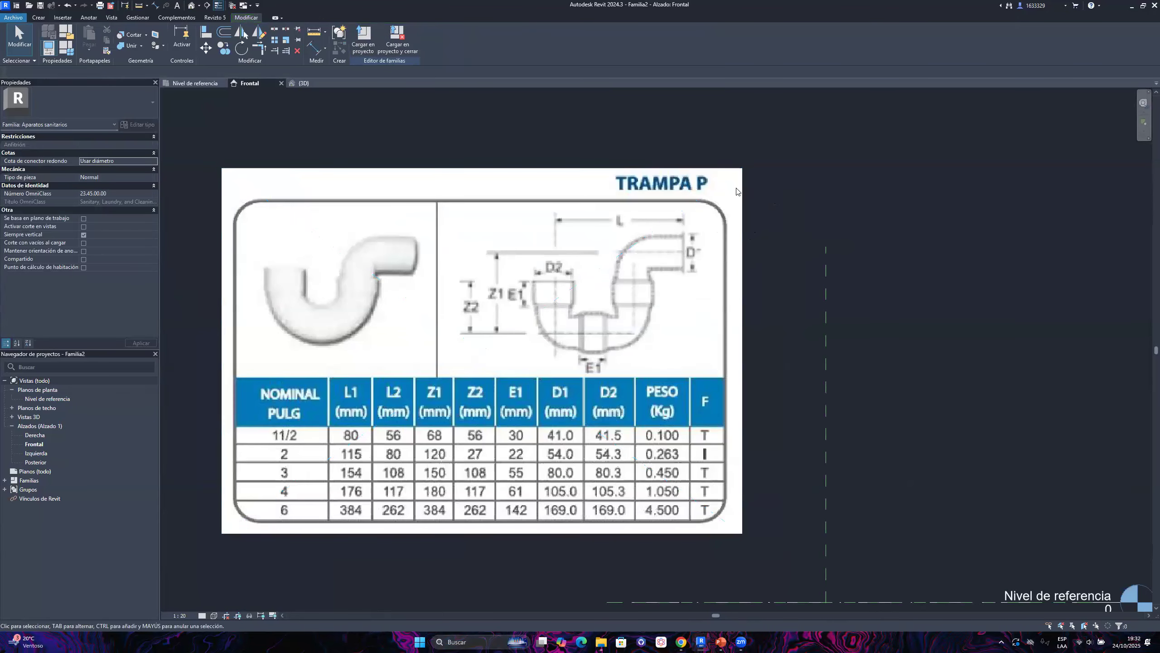
click(666, 201)
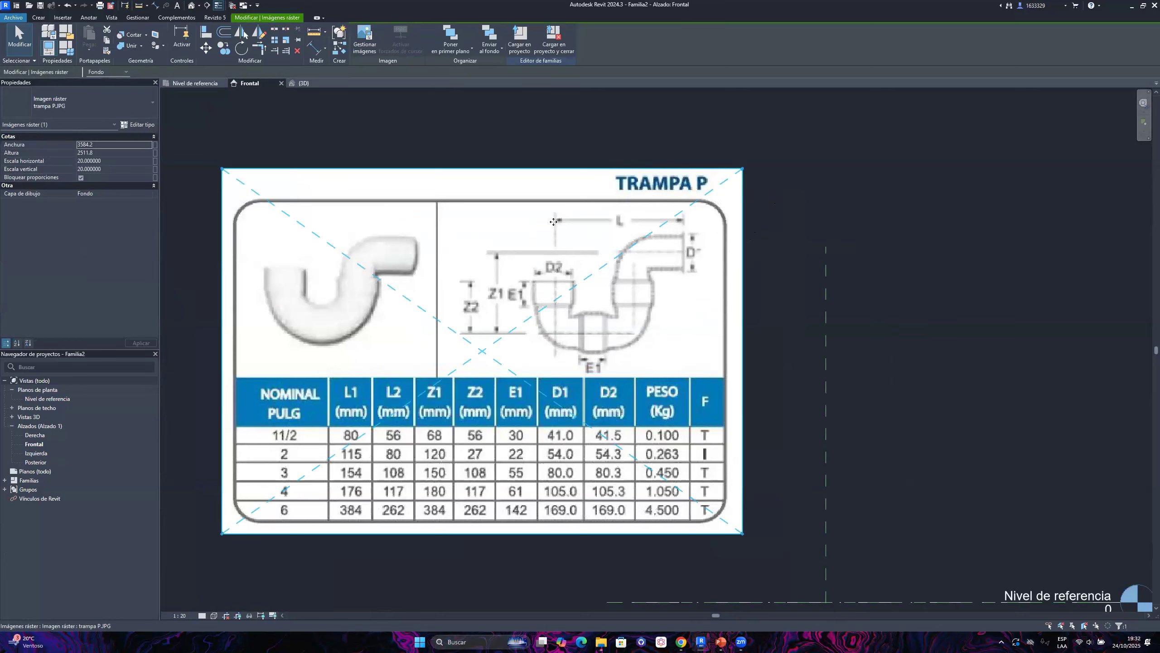
Examine the dimension labels on the trampa P section drawing, especially the outlet diameter D1
scroll(553, 221, down, 2)
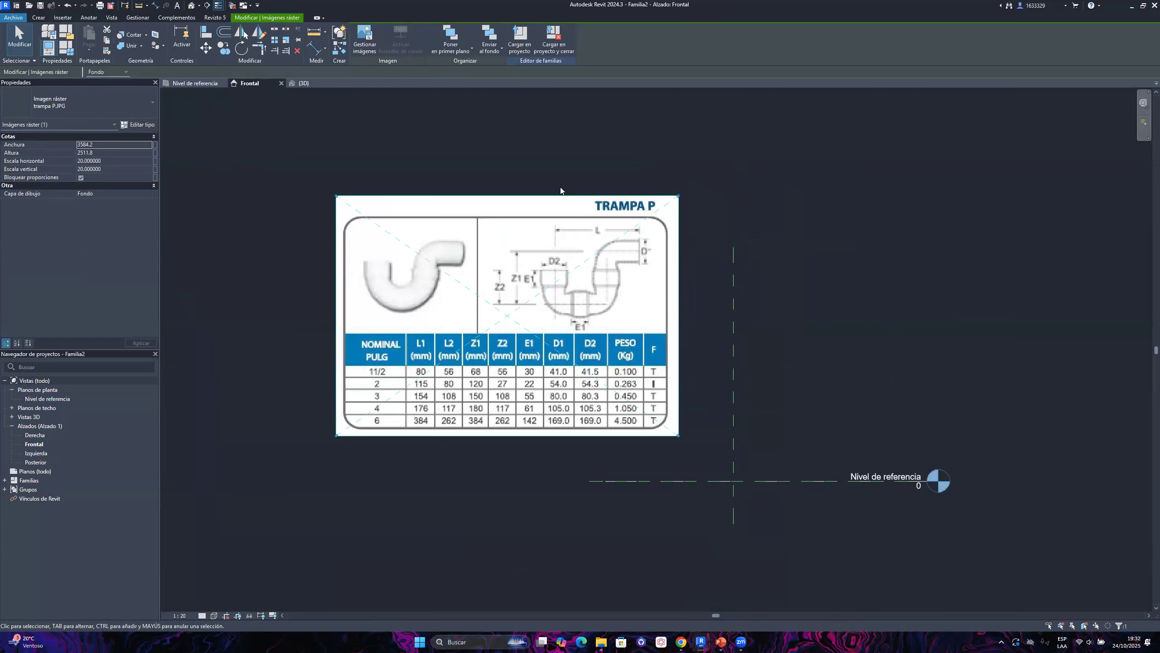
scroll(676, 274, up, 2)
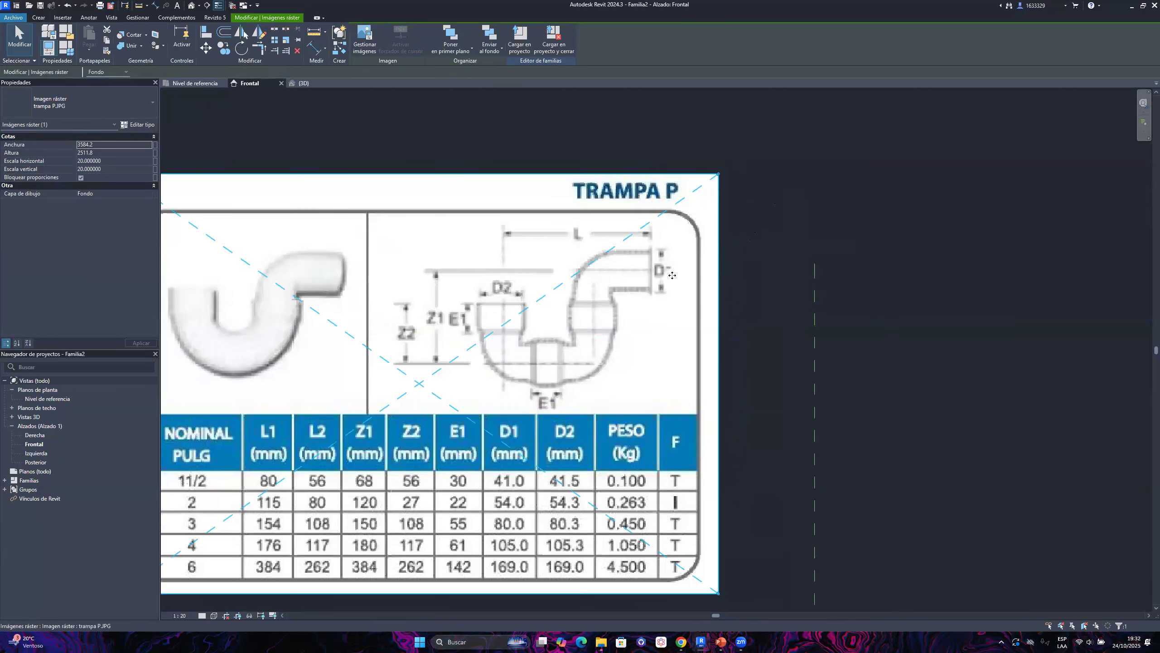
scroll(671, 275, down, 2)
scroll(671, 254, up, 3)
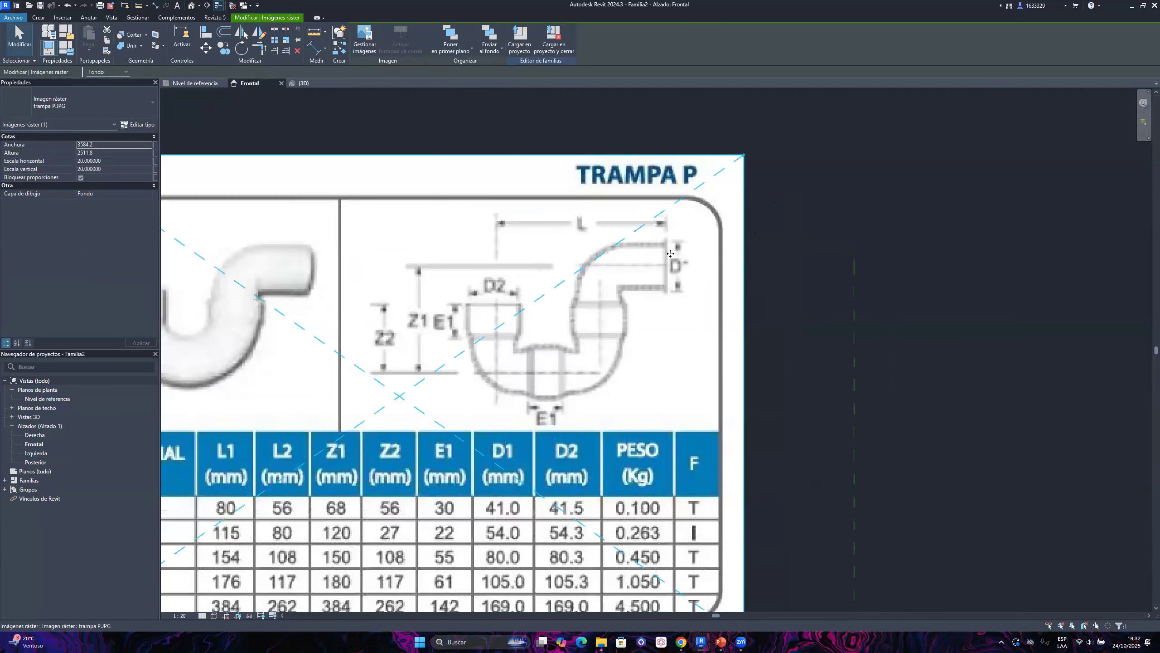
scroll(670, 253, up, 3)
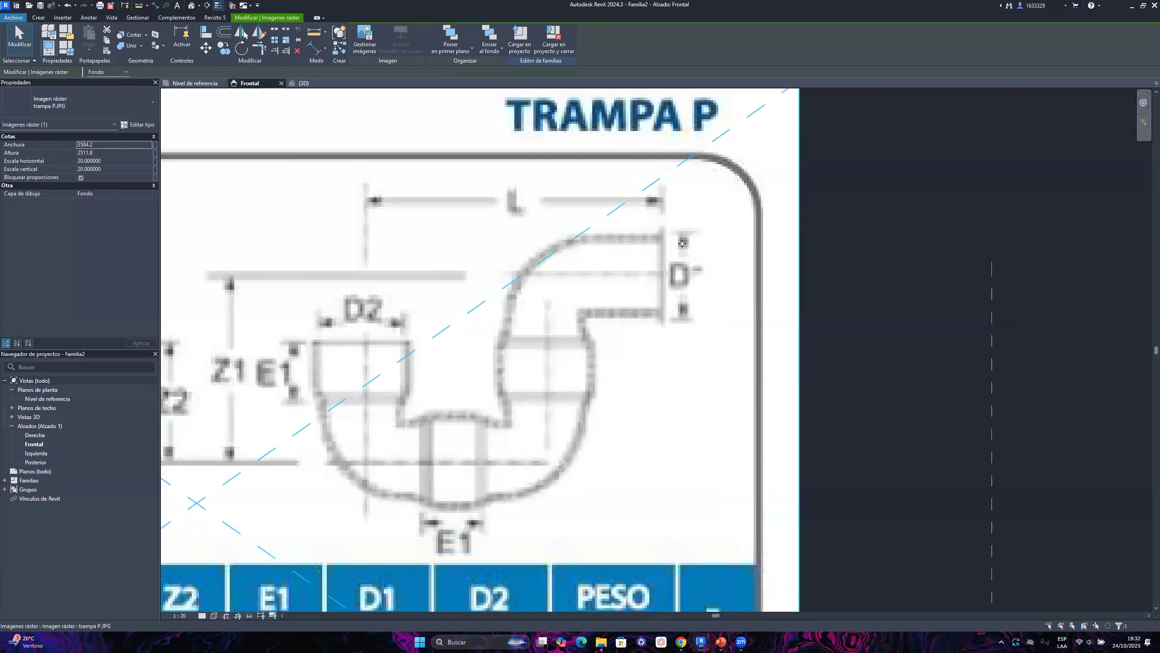
scroll(676, 256, down, 3)
scroll(666, 256, up, 1)
scroll(644, 257, down, 1)
scroll(643, 257, up, 2)
scroll(662, 256, down, 2)
scroll(671, 260, up, 3)
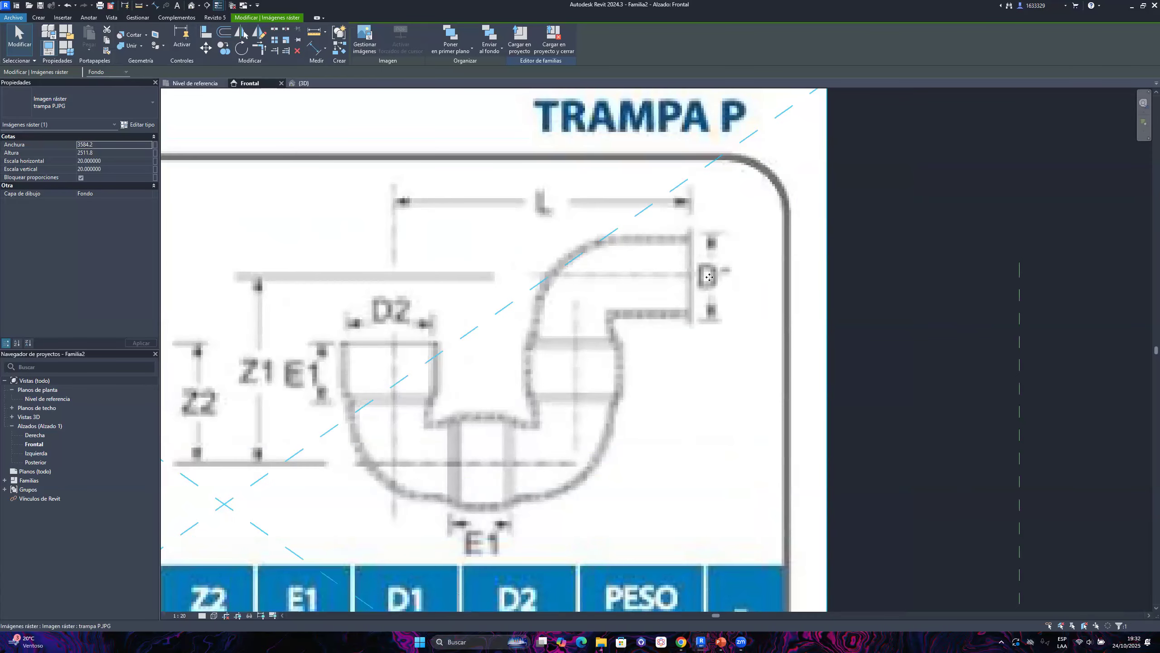
scroll(711, 254, down, 4)
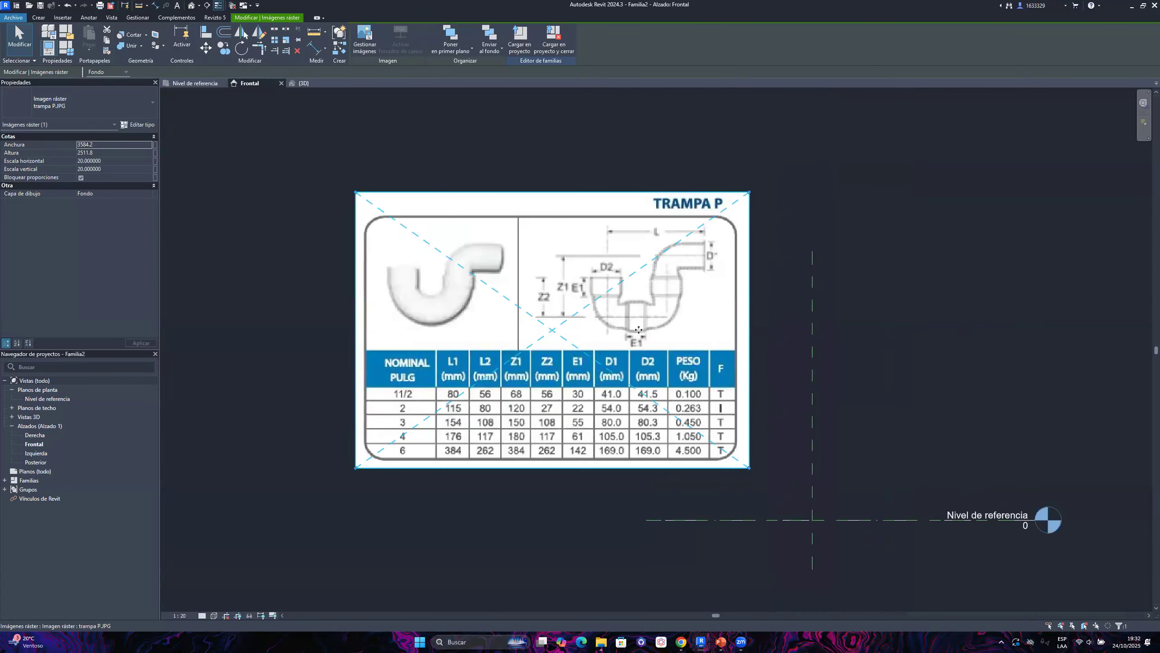
Check the D1 column in the trampa P size table against the outlet on the drawing, and deselect the image
scroll(638, 329, up, 2)
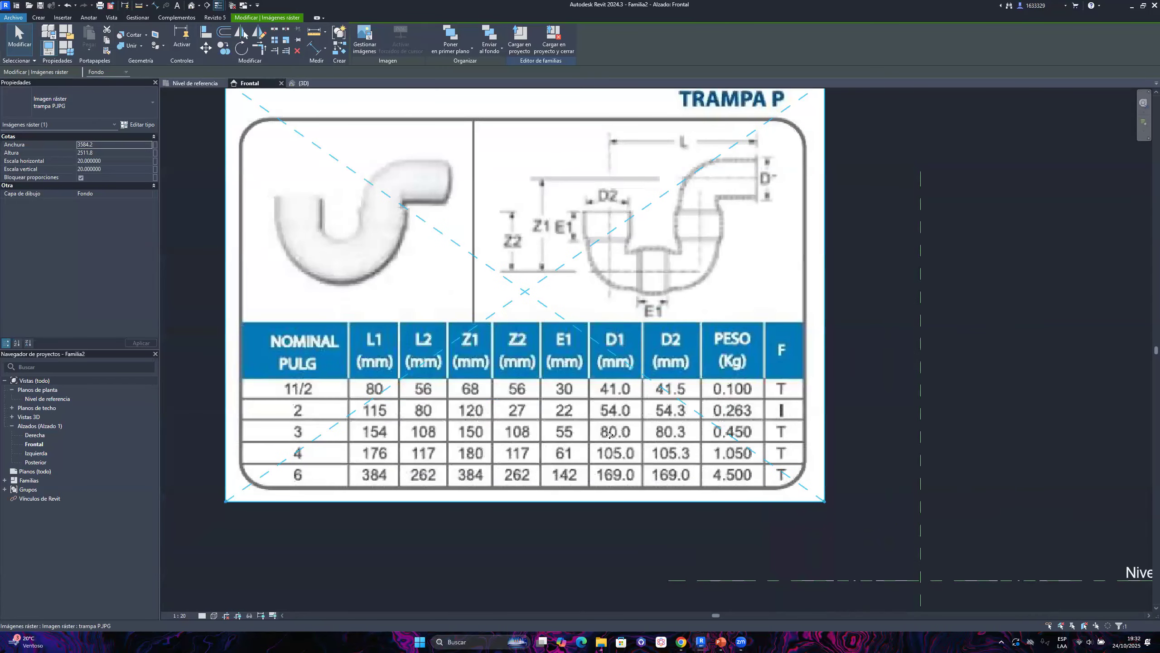
scroll(613, 432, up, 1)
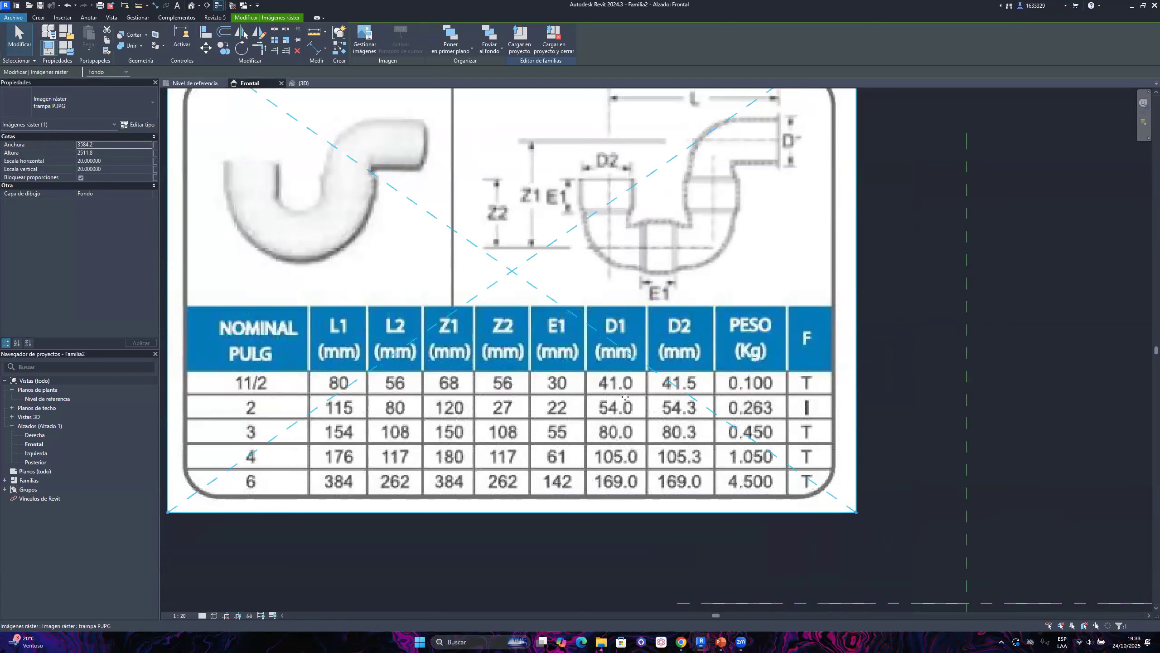
scroll(625, 396, up, 2)
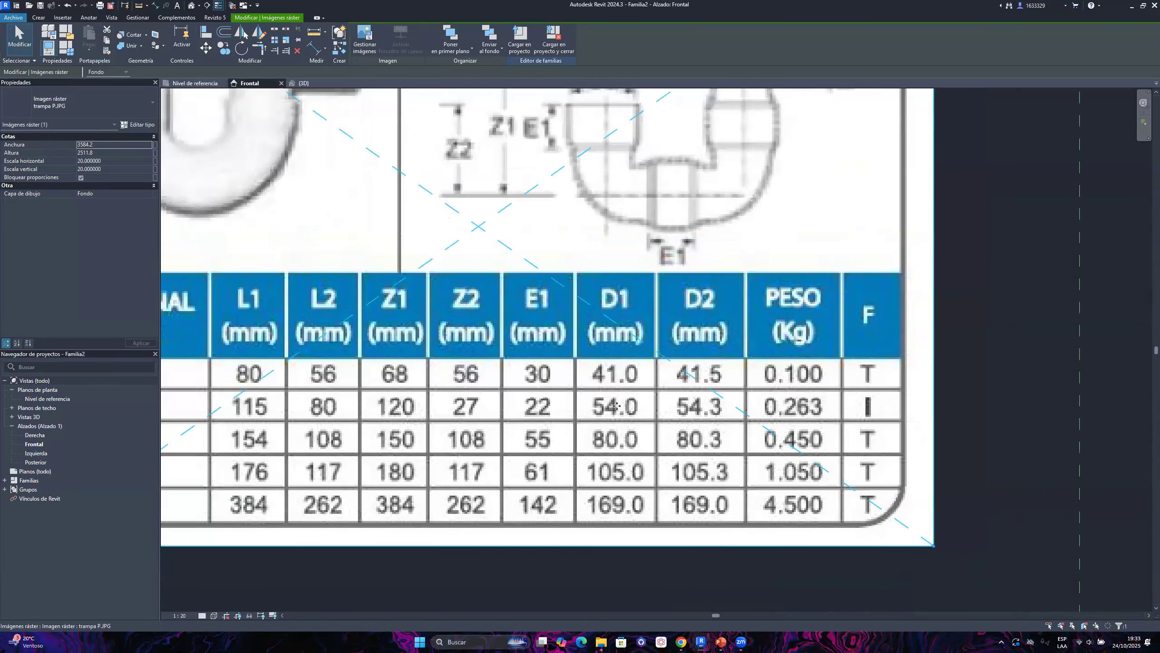
scroll(617, 405, down, 1)
middle_drag(618, 406, 619, 429)
middle_drag(702, 352, 651, 498)
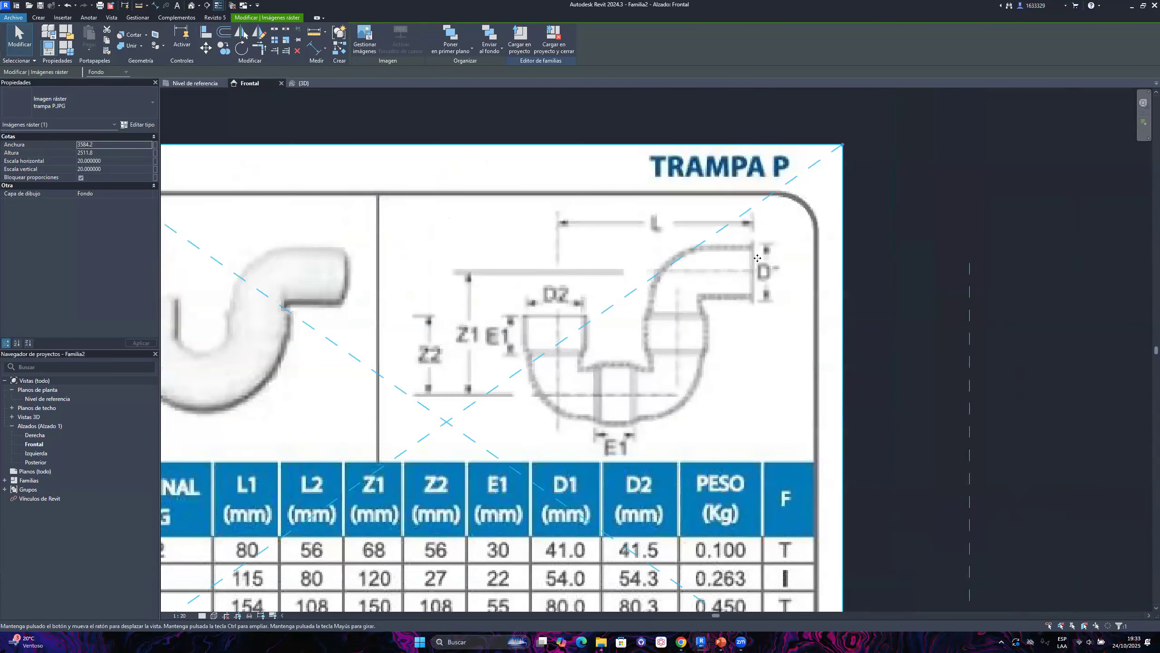
scroll(741, 284, down, 2)
middle_drag(741, 284, 589, 271)
click(692, 174)
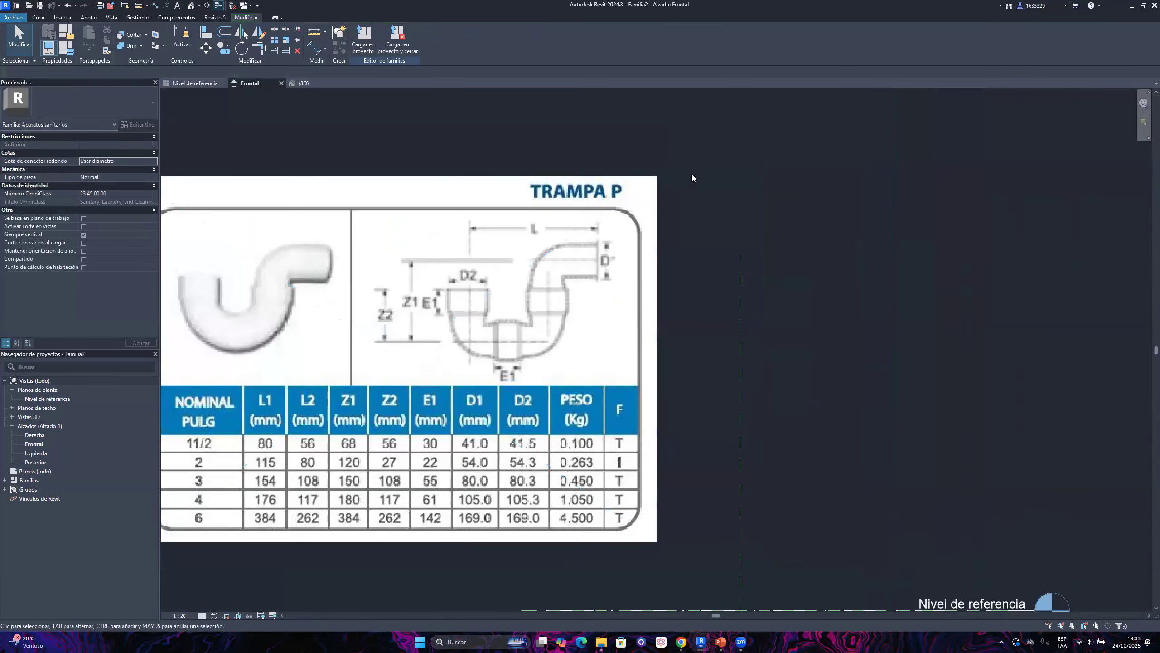
Set the family's distance unit format to millimetres with two decimal places and the mm unit symbol
key(u)
key(n)
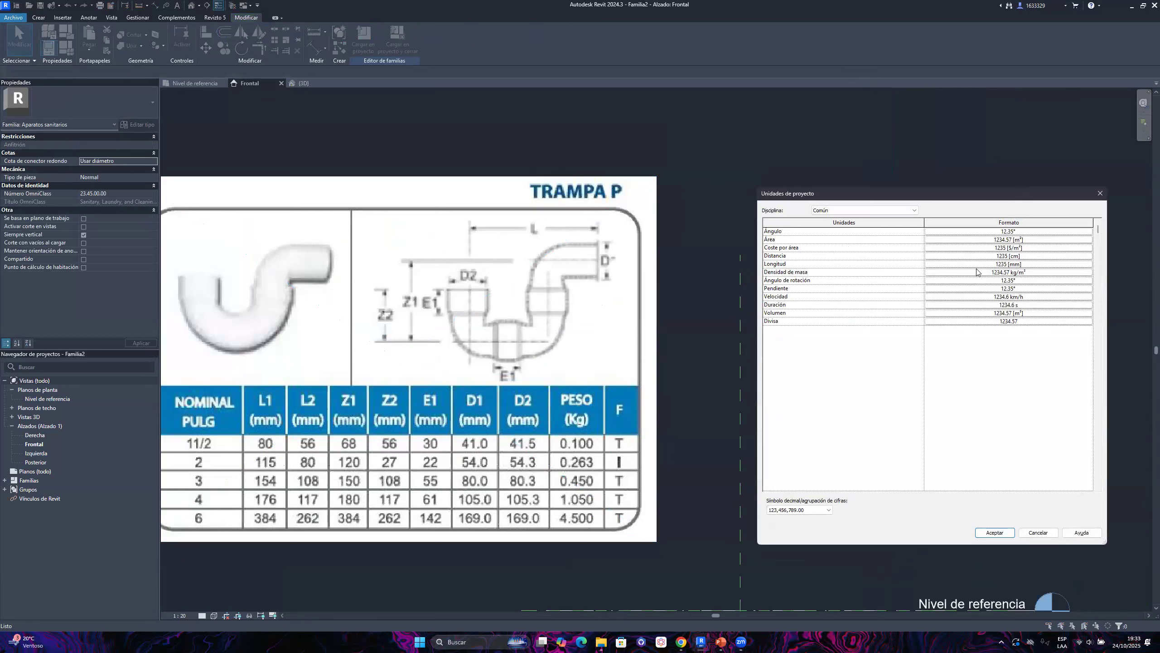
click(1000, 257)
click(700, 354)
click(635, 386)
click(598, 376)
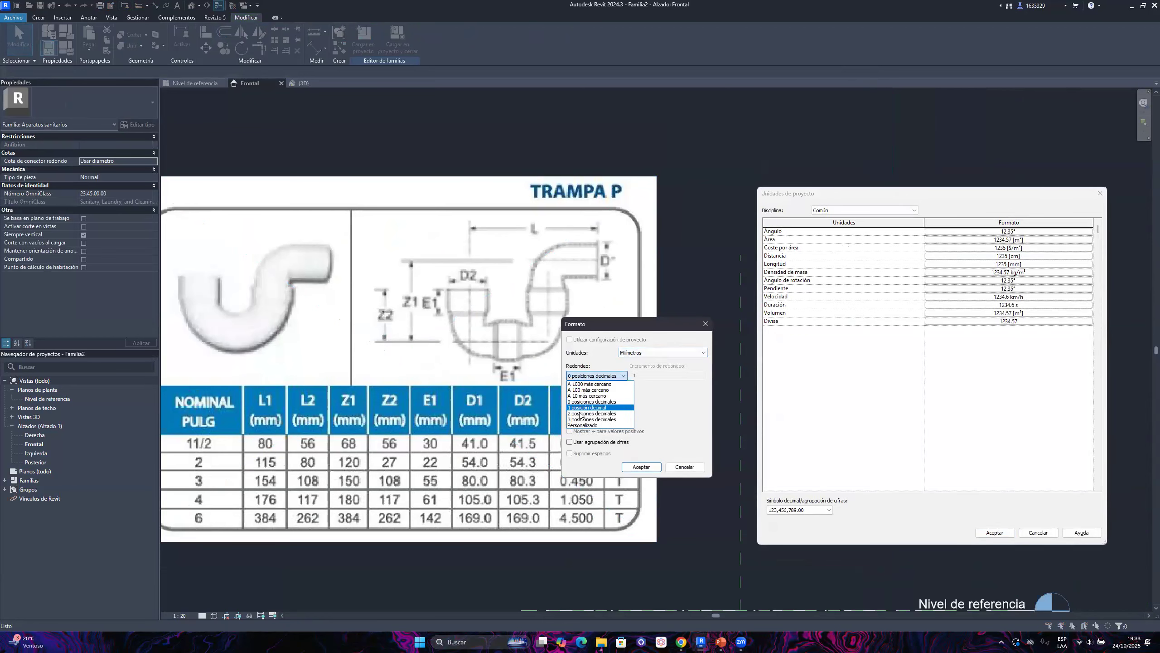
click(591, 395)
click(594, 397)
click(586, 412)
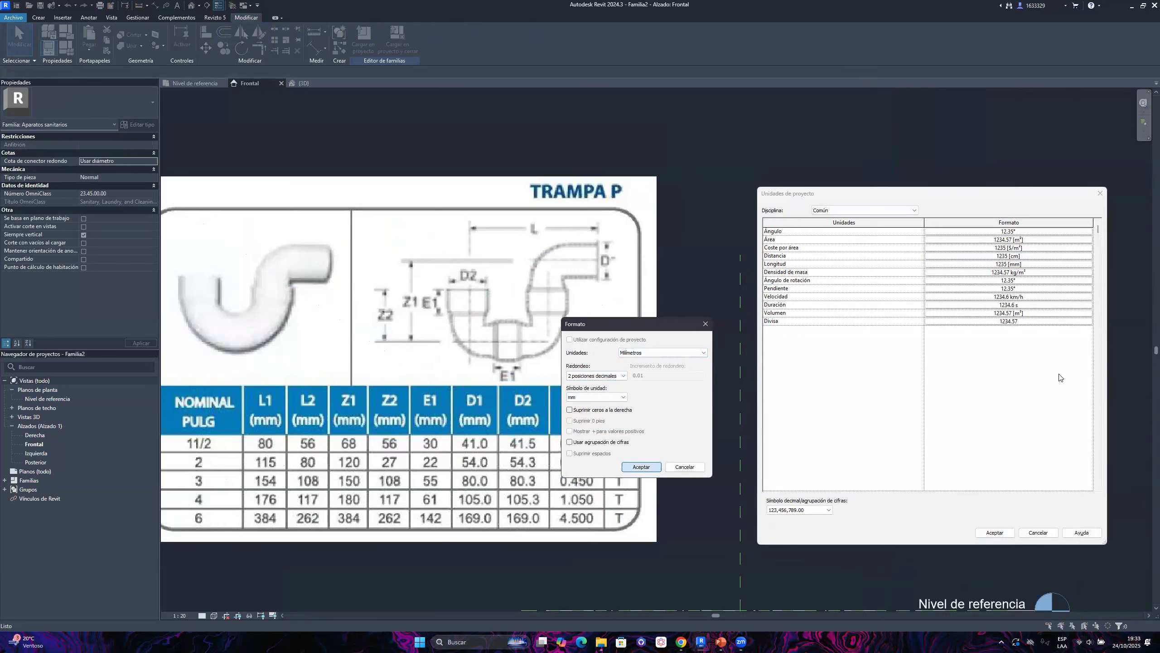
click(642, 466)
Set the length unit format to millimetres with two decimal places and the mm unit symbol
click(1008, 264)
click(649, 353)
click(630, 375)
click(593, 375)
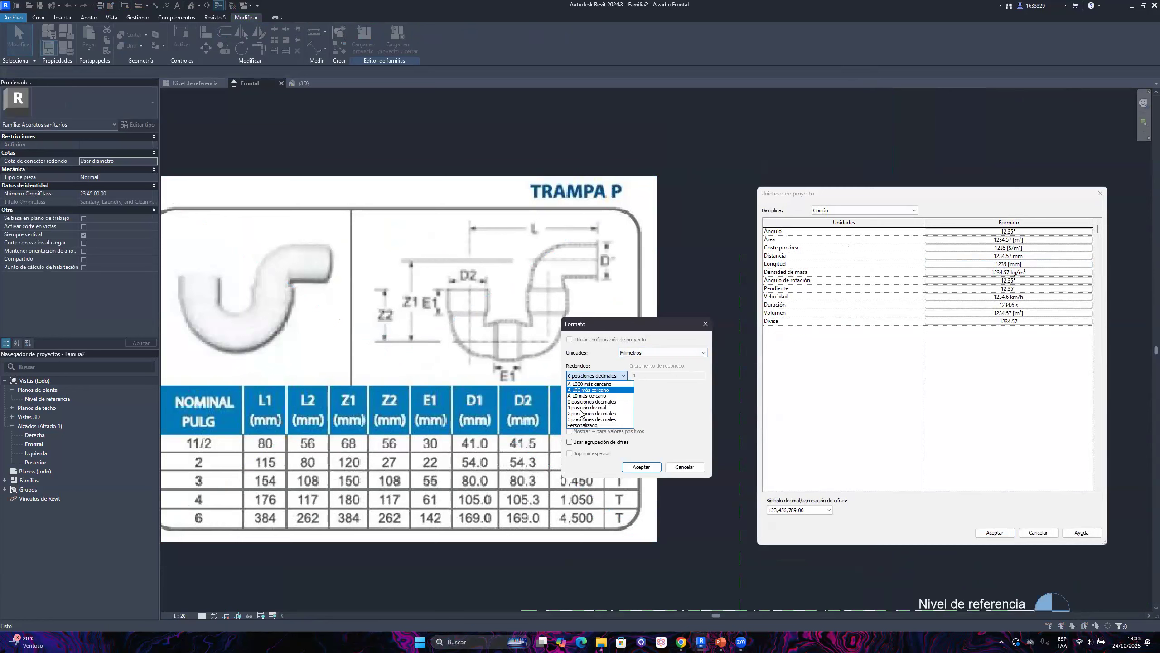
click(589, 399)
click(589, 397)
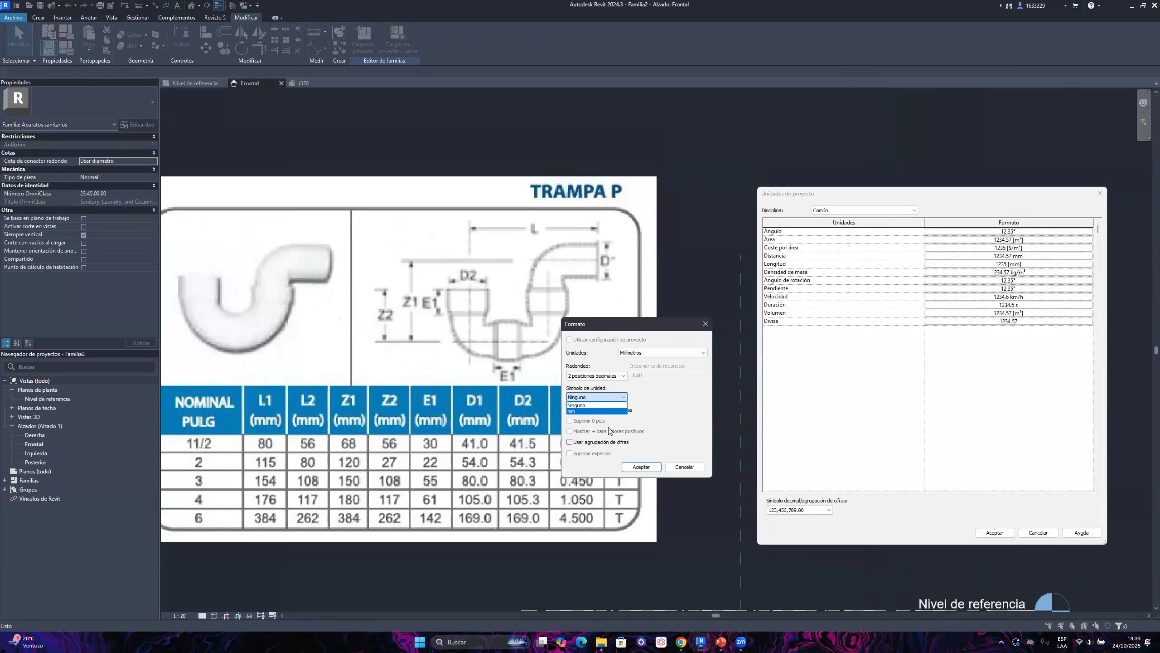
click(589, 411)
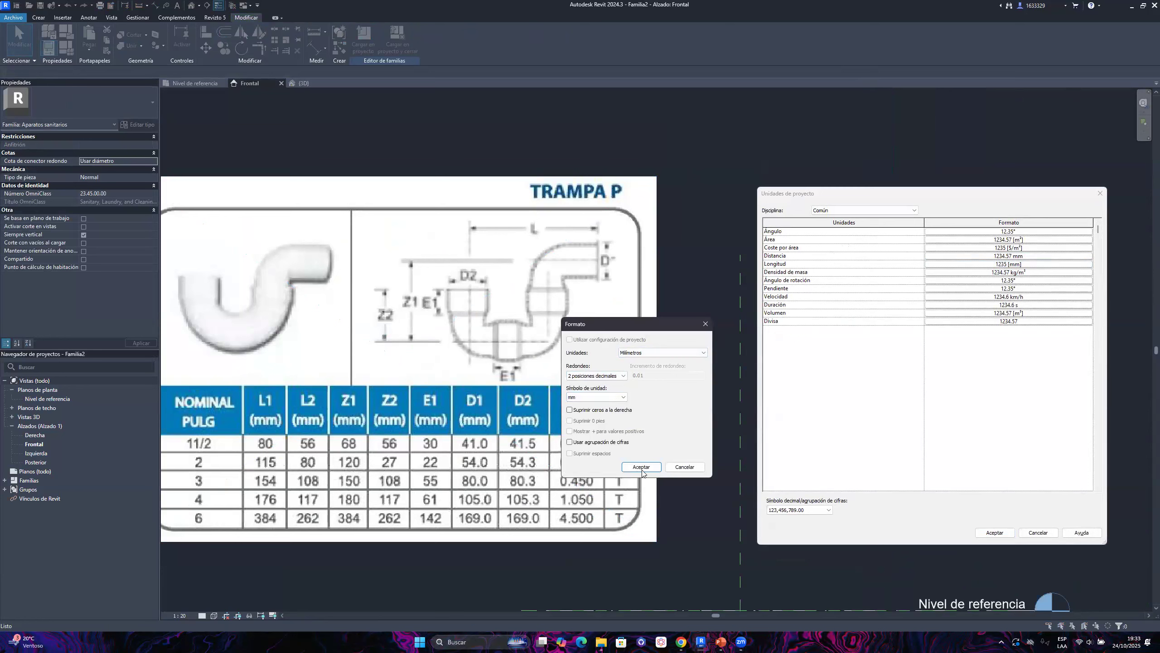
Outline the Distancia and Longitud rows in red on a screen capture, close the capture and accept the project units
click(1001, 642)
key(Print)
drag(715, 174, 1132, 547)
click(1141, 496)
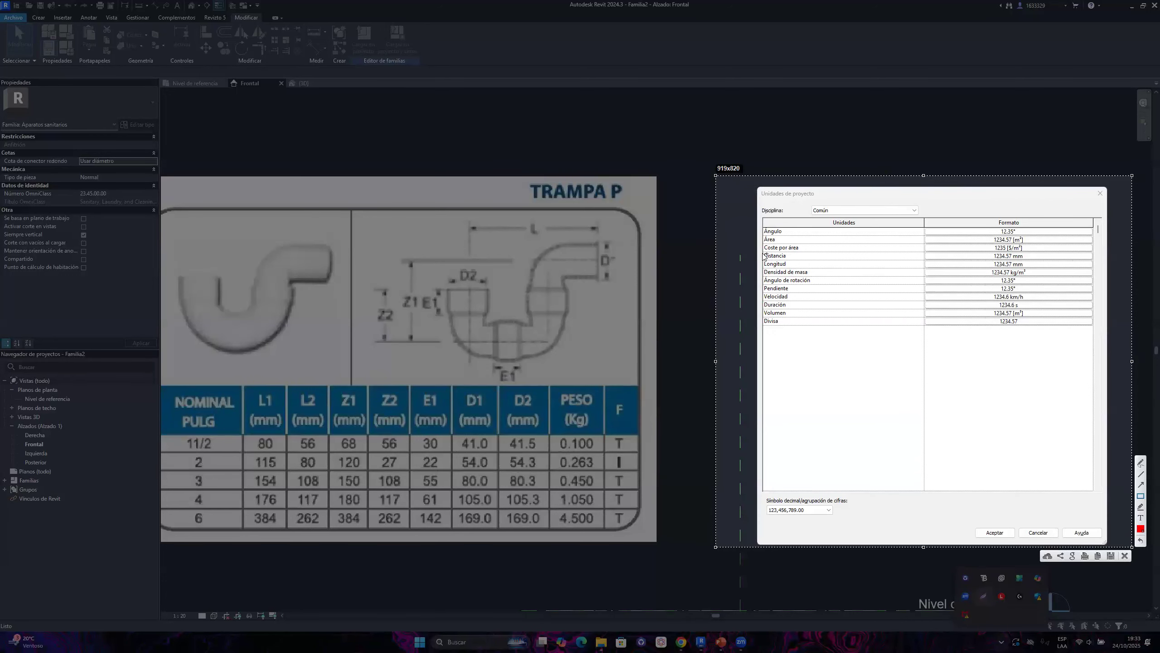
mouse_move(760, 255)
mouse_down()
mouse_move(906, 275)
mouse_move(1087, 272)
mouse_up()
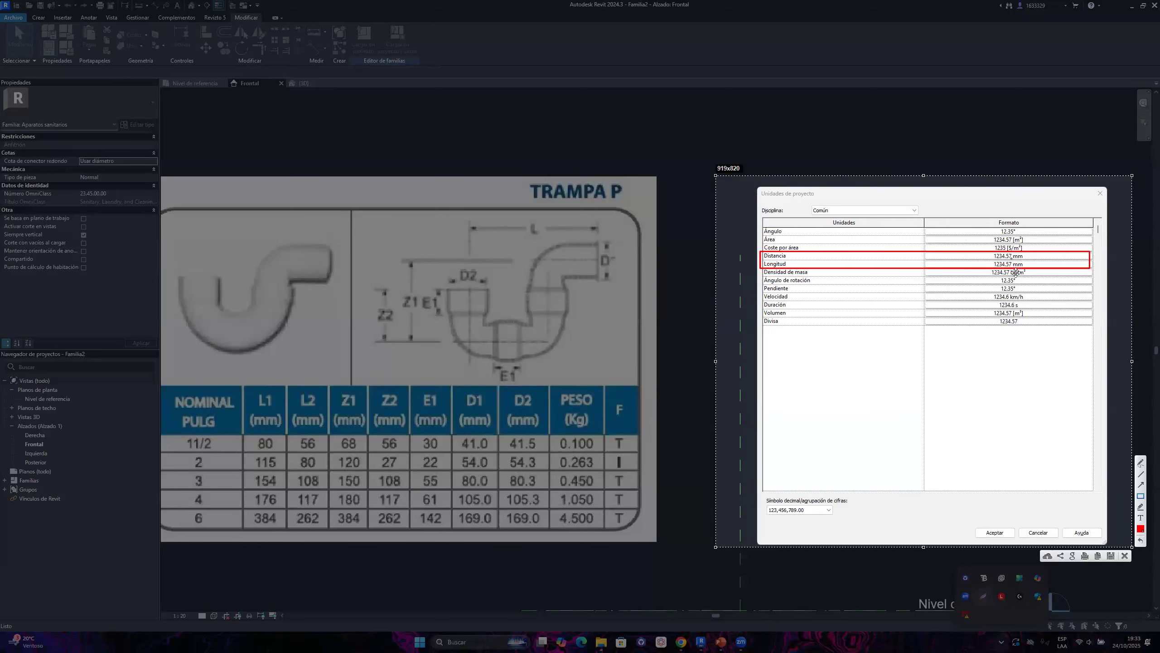
key(ctrl+c)
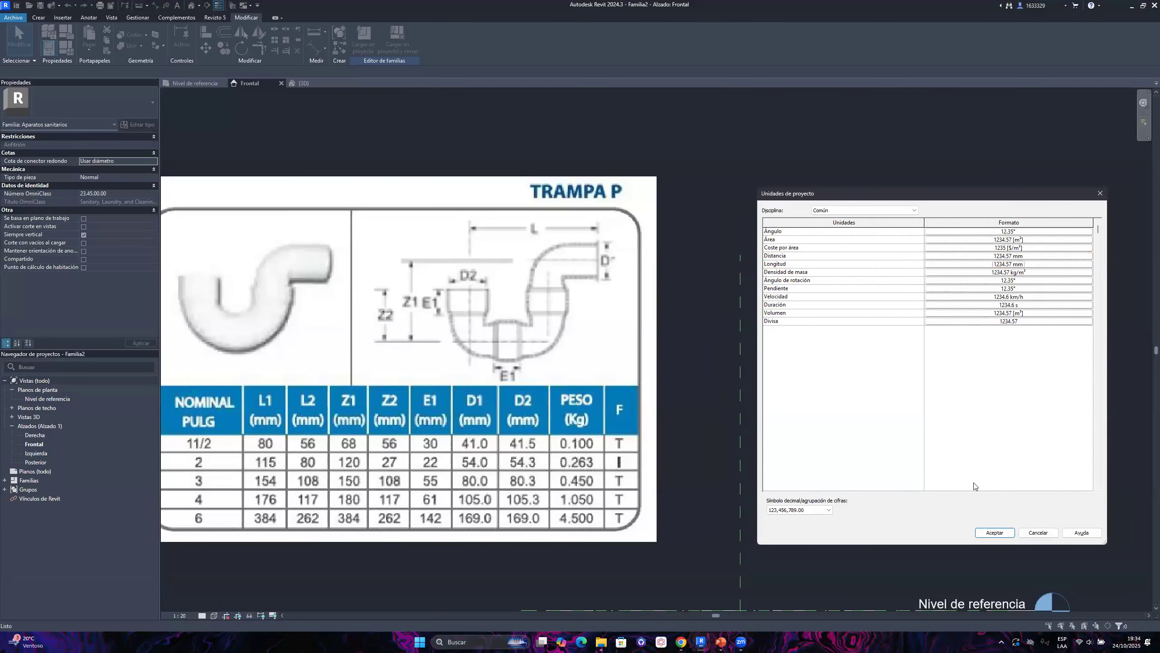
click(994, 532)
Scale the trampa P image graphically from the outlet's lower corner towards its upper corner, setting that D1 length to 54 mm
scroll(670, 292, down, 2)
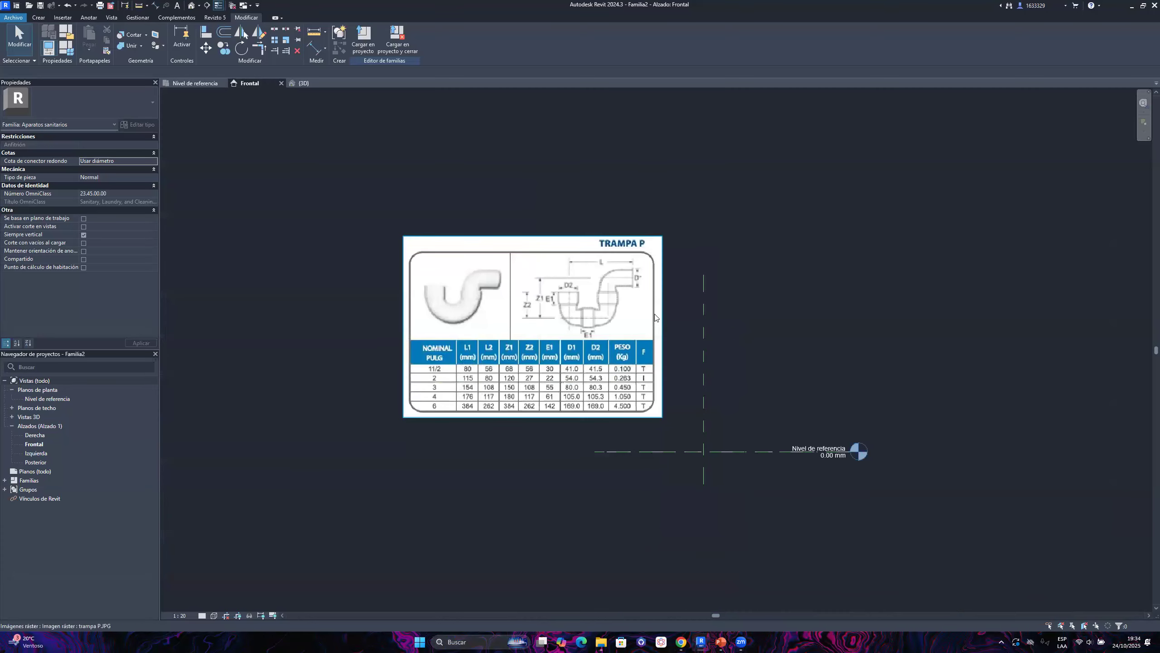
scroll(662, 265, up, 2)
click(671, 252)
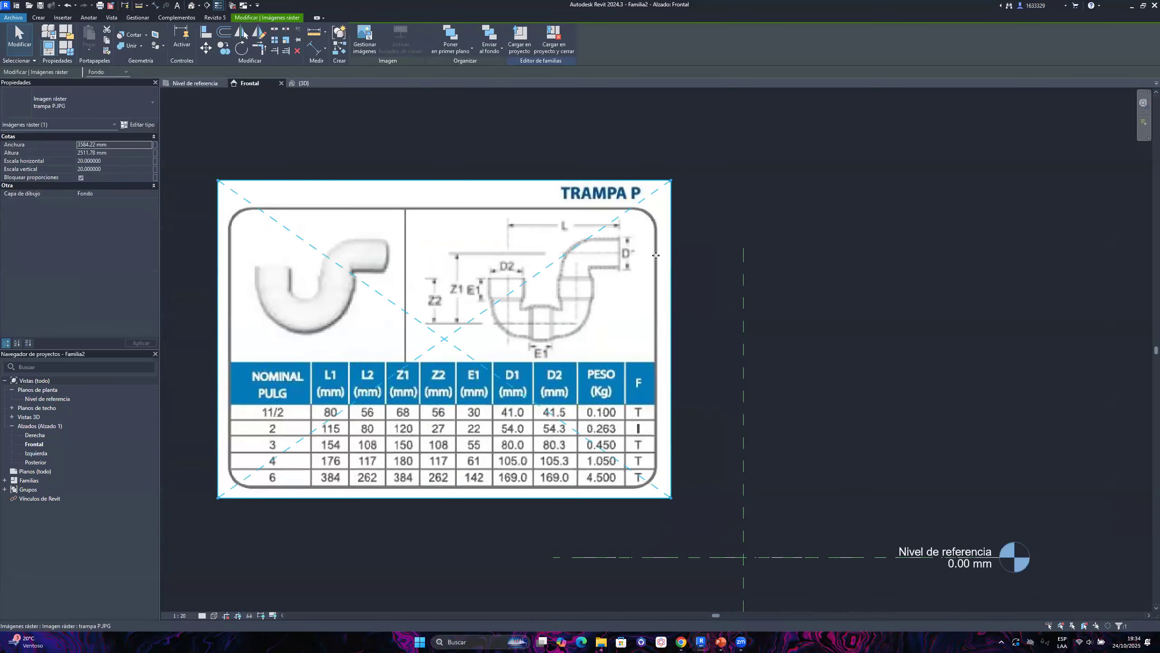
click(287, 41)
scroll(656, 329, up, 5)
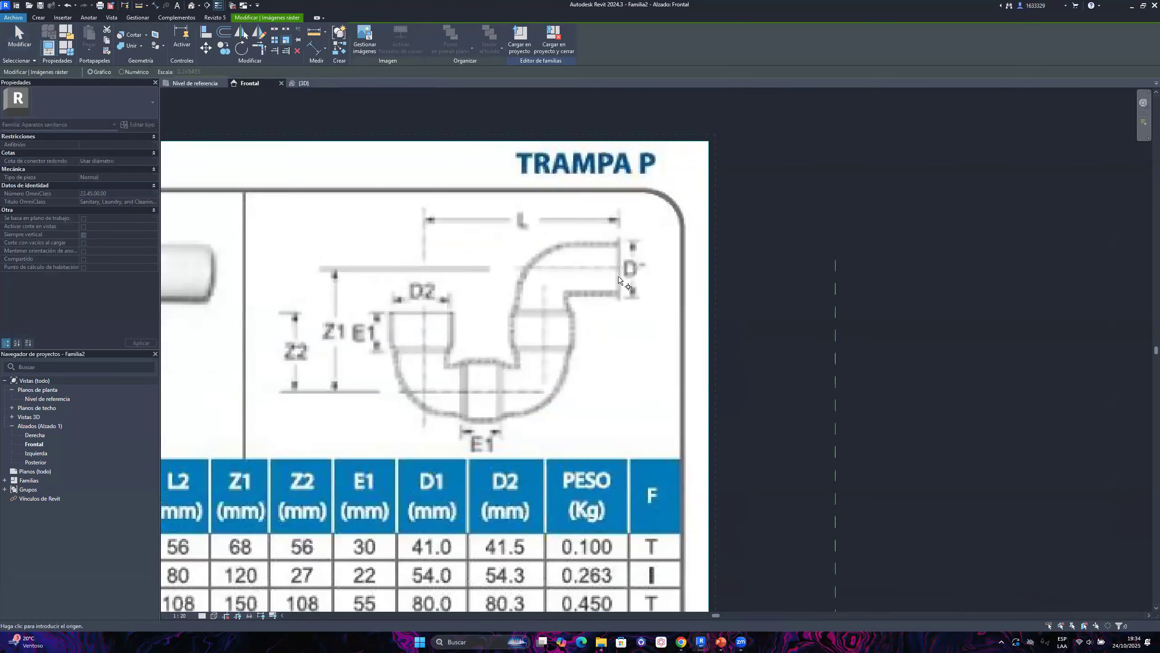
scroll(657, 329, up, 2)
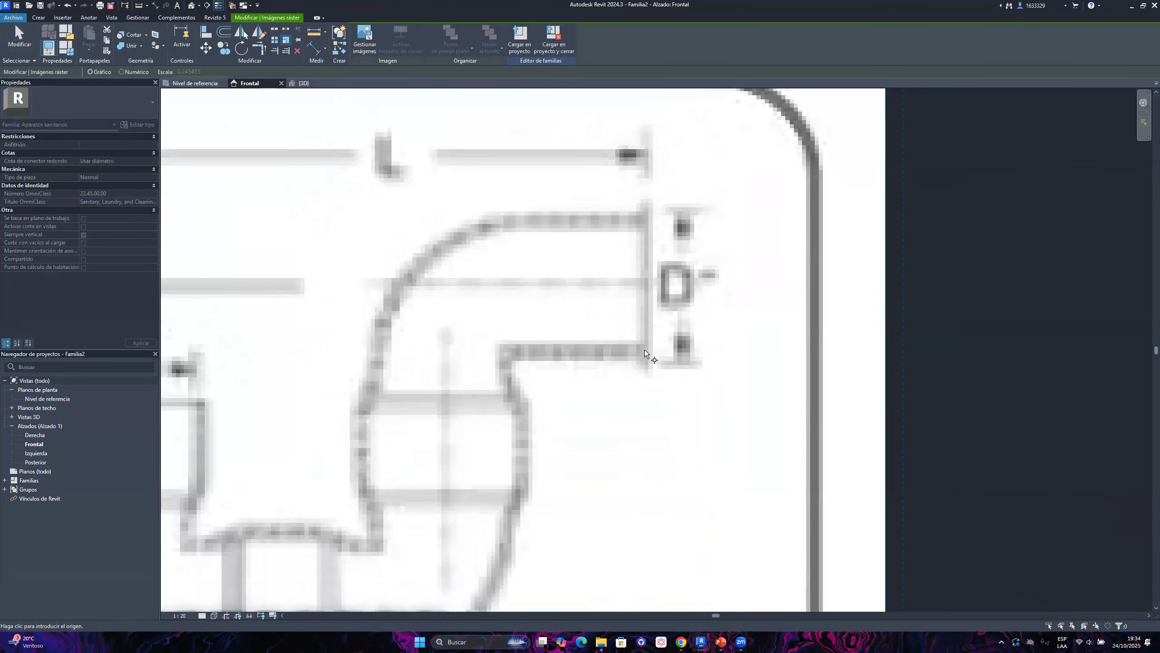
scroll(647, 350, up, 1)
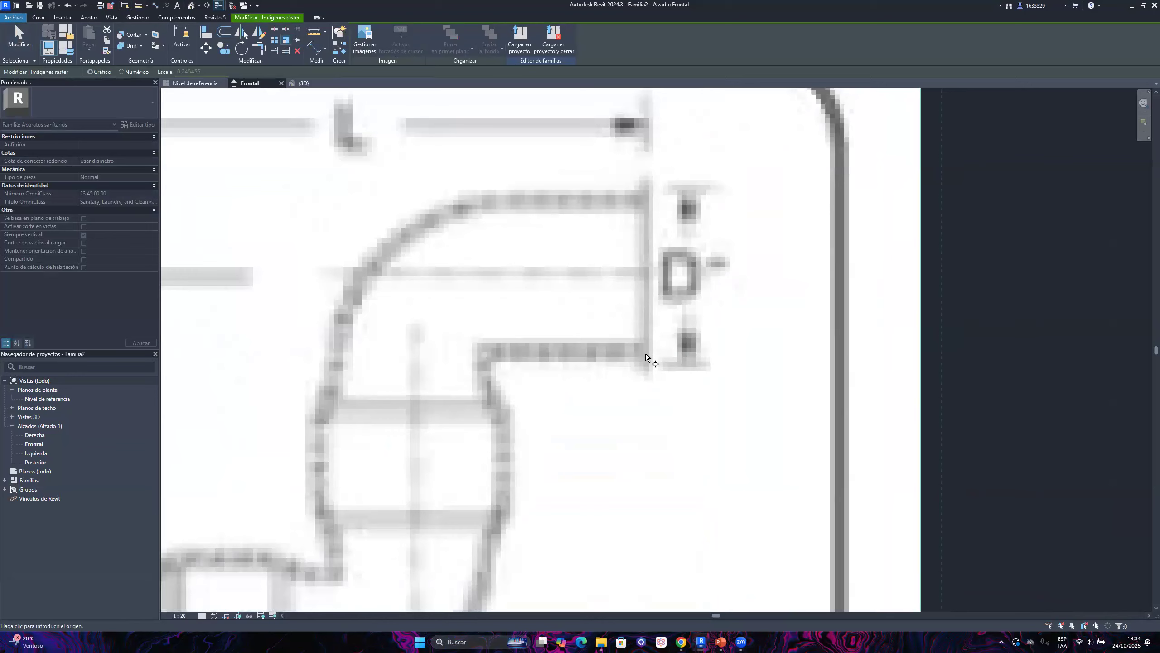
click(646, 349)
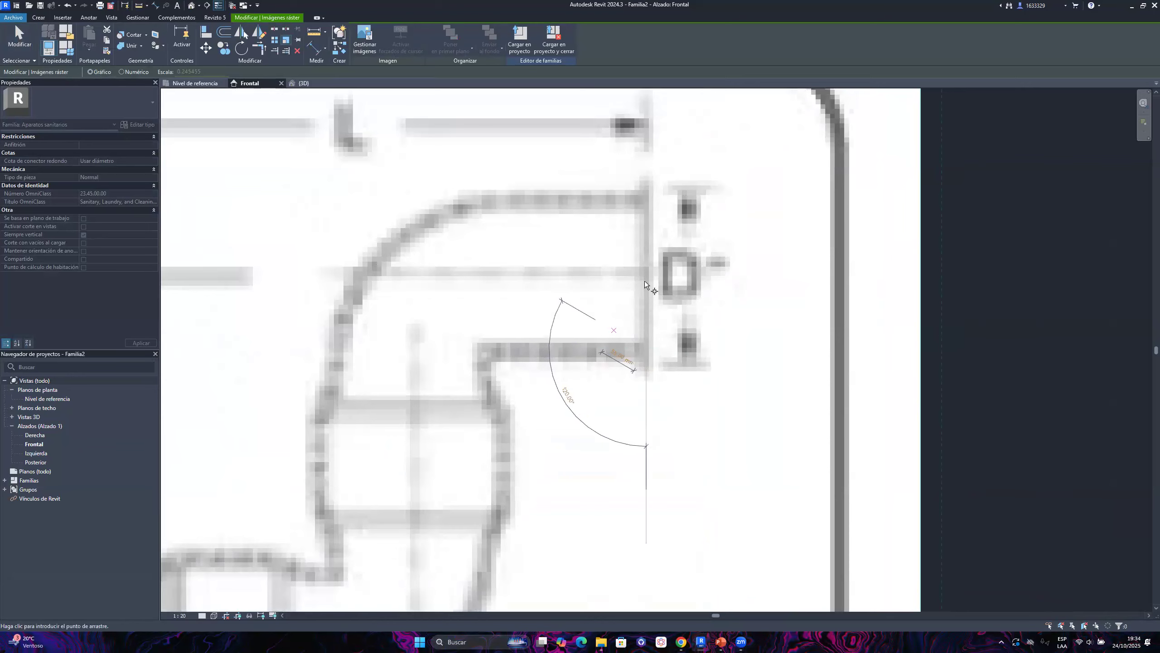
click(646, 201)
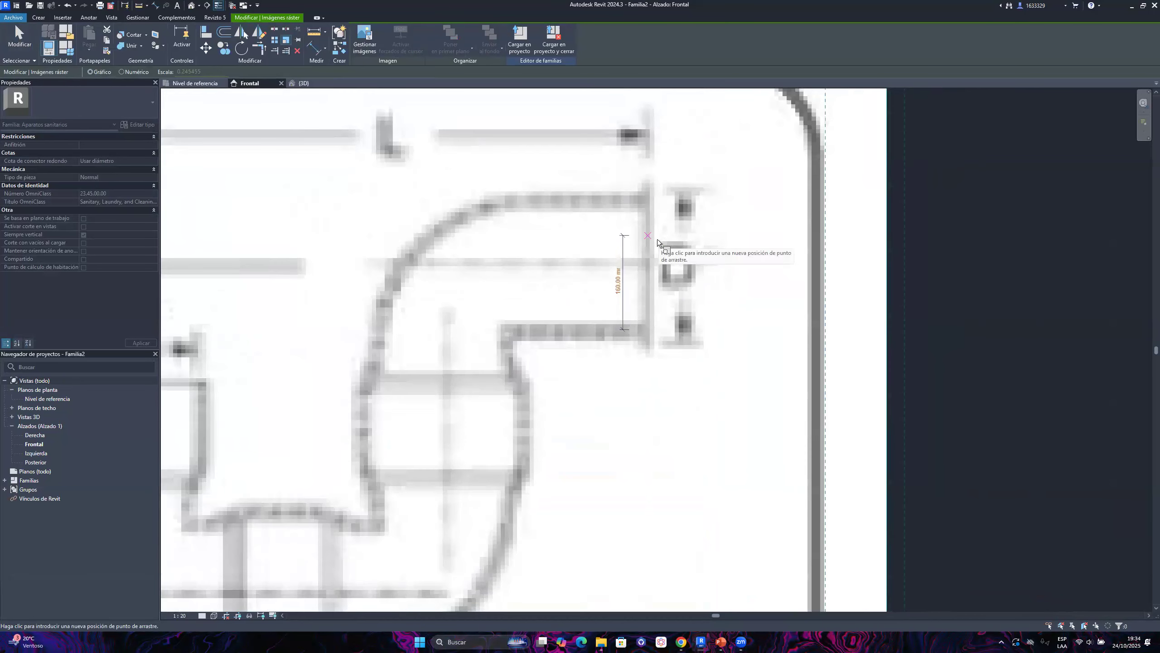
scroll(655, 252, down, 5)
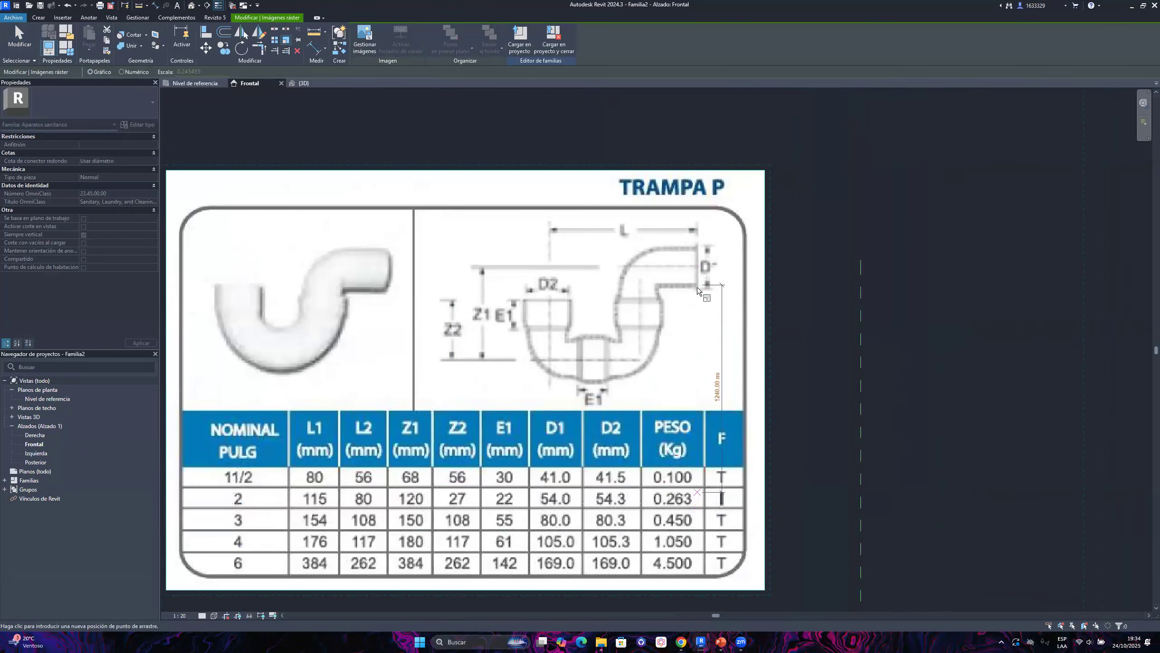
scroll(697, 290, up, 5)
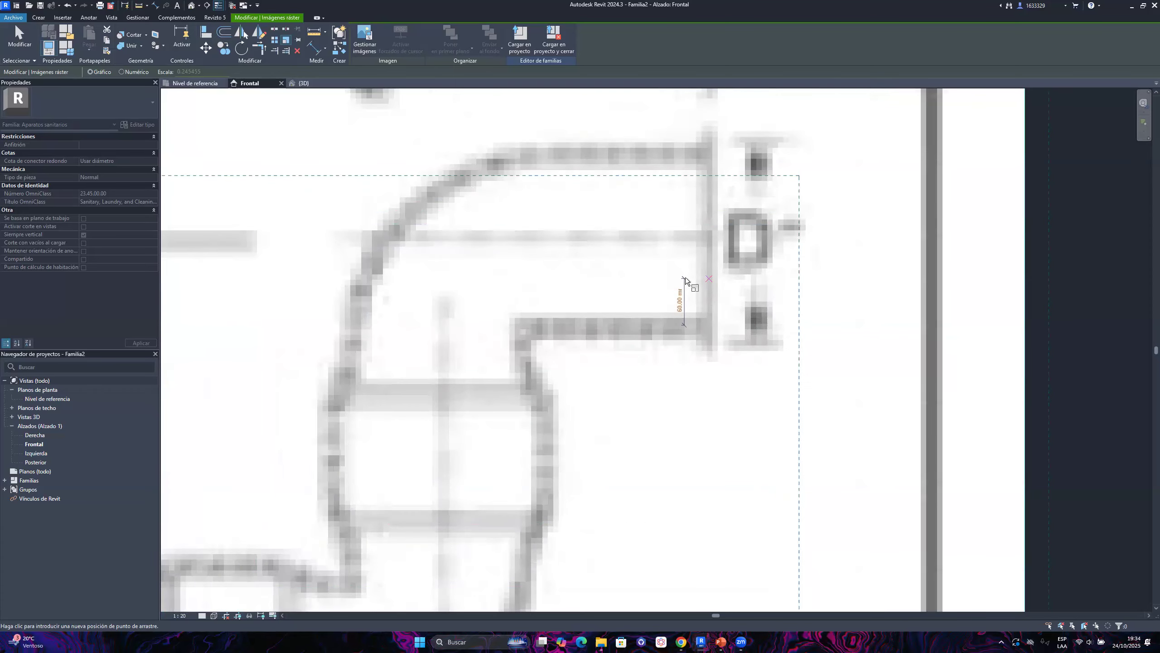
text(54)
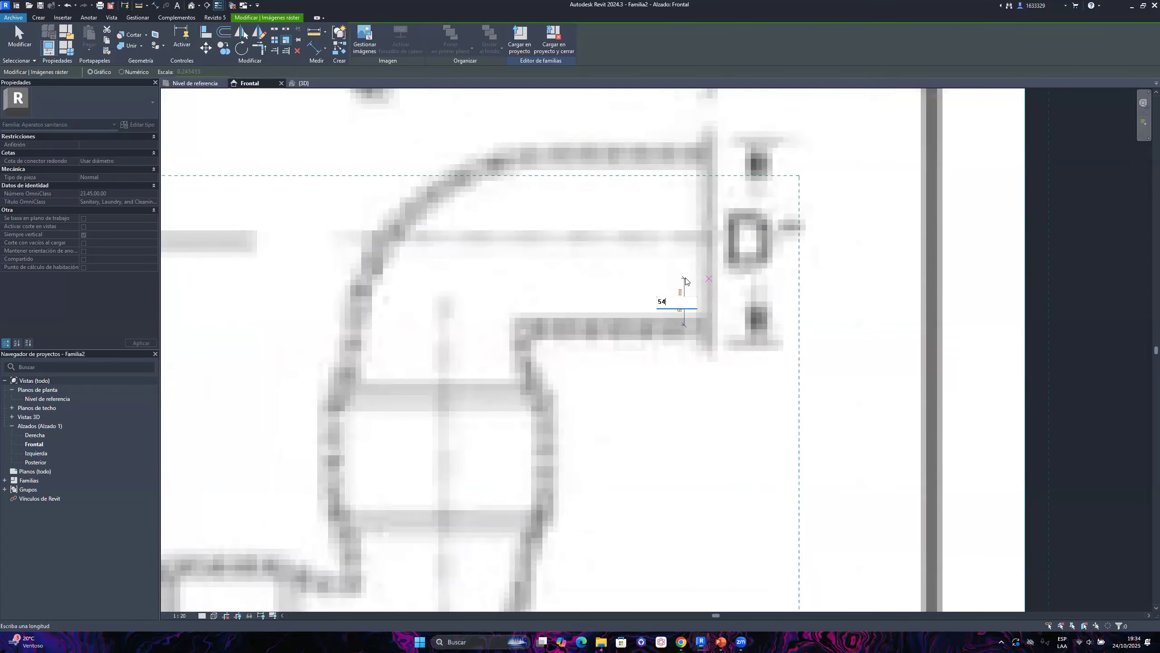
key(Return)
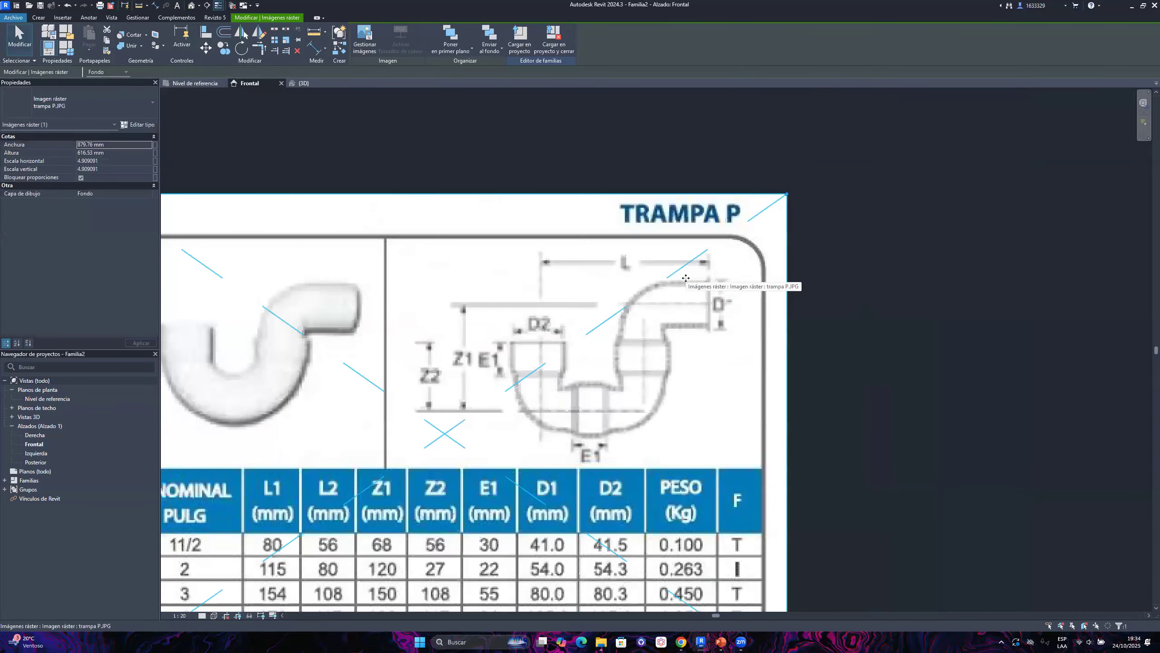
Deselect the scaled image and measure the outlet diameter D1 on the section drawing
scroll(603, 265, down, 4)
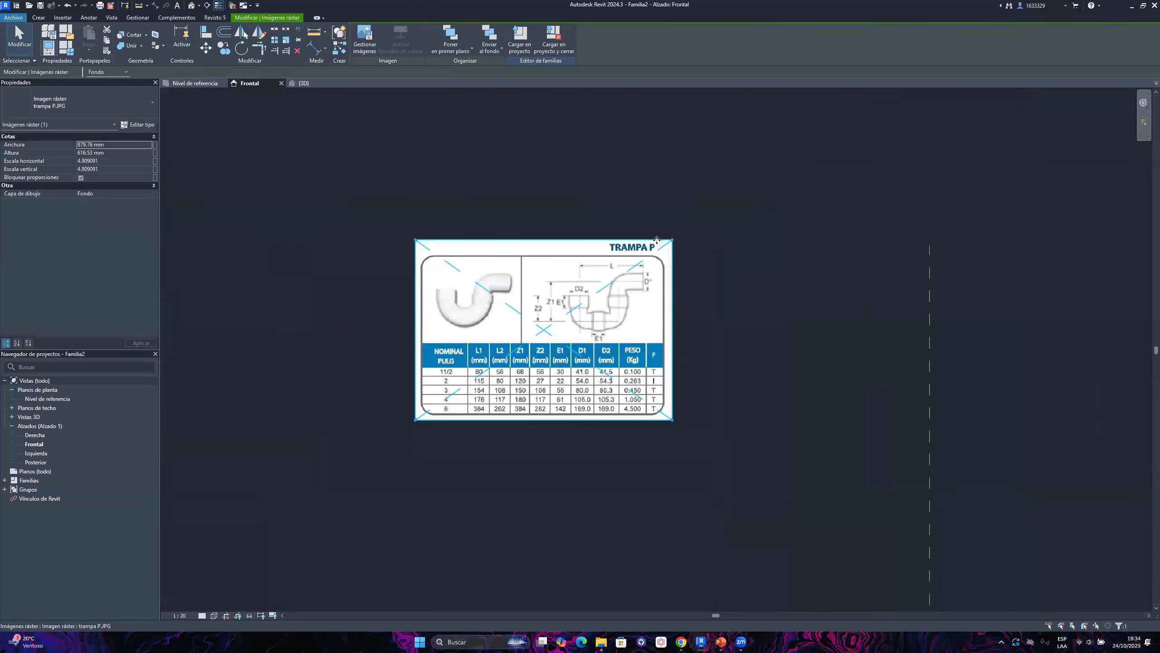
scroll(661, 269, up, 5)
click(769, 260)
scroll(683, 284, down, 3)
scroll(555, 290, up, 3)
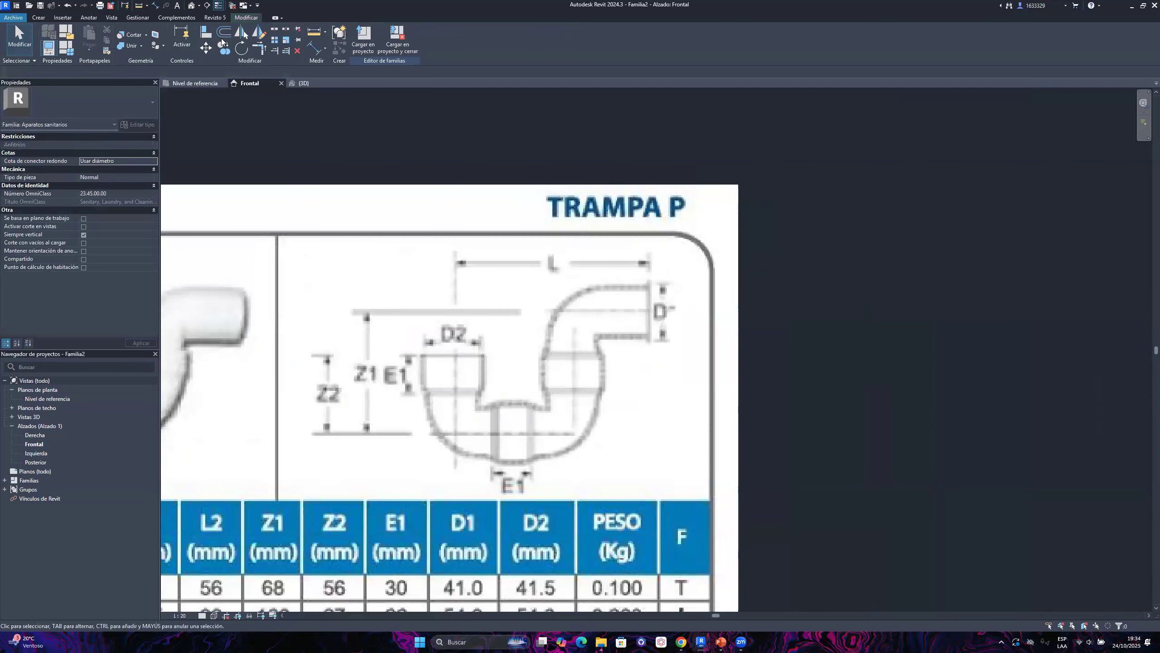
click(313, 32)
scroll(637, 303, up, 3)
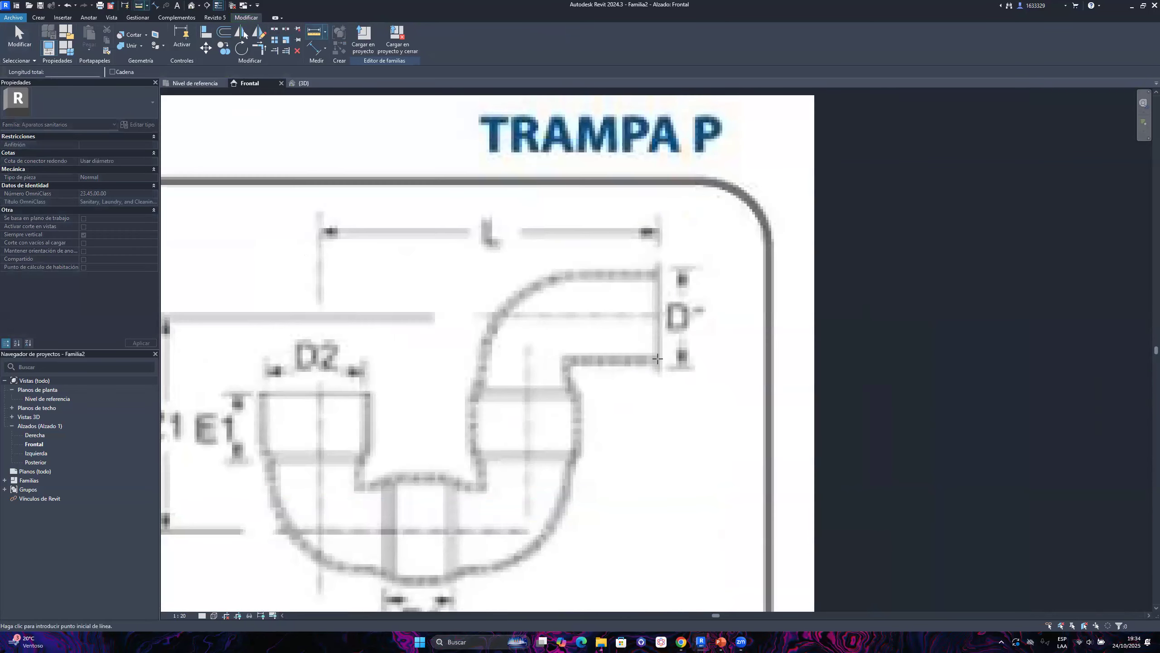
click(657, 313)
click(656, 360)
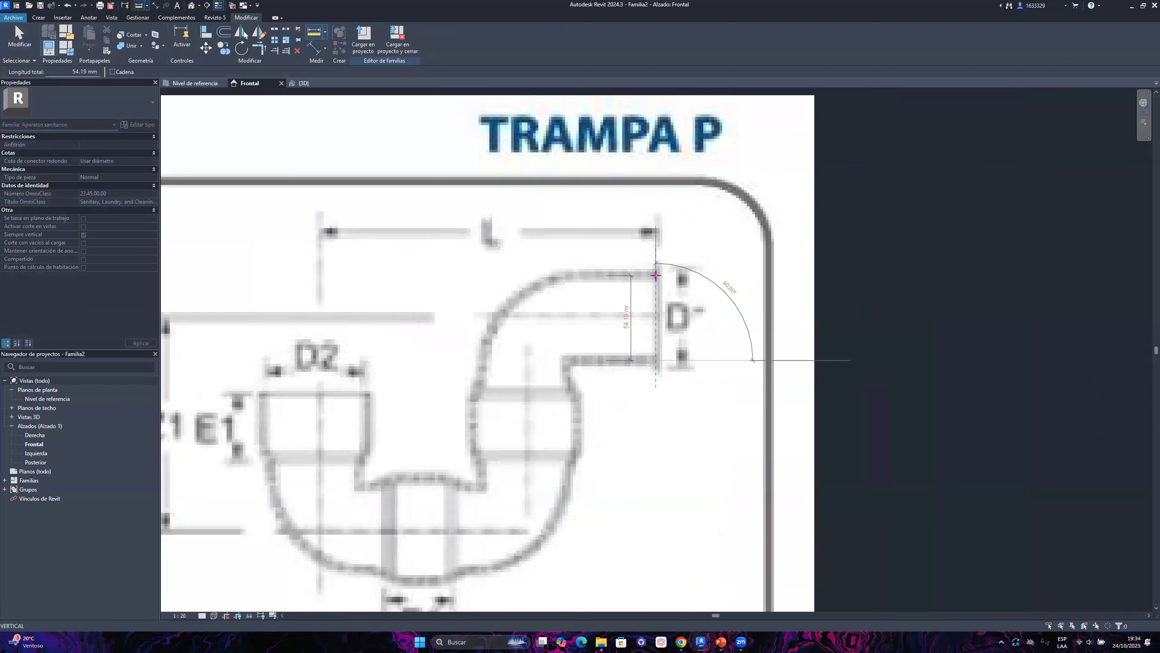
scroll(655, 275, up, 4)
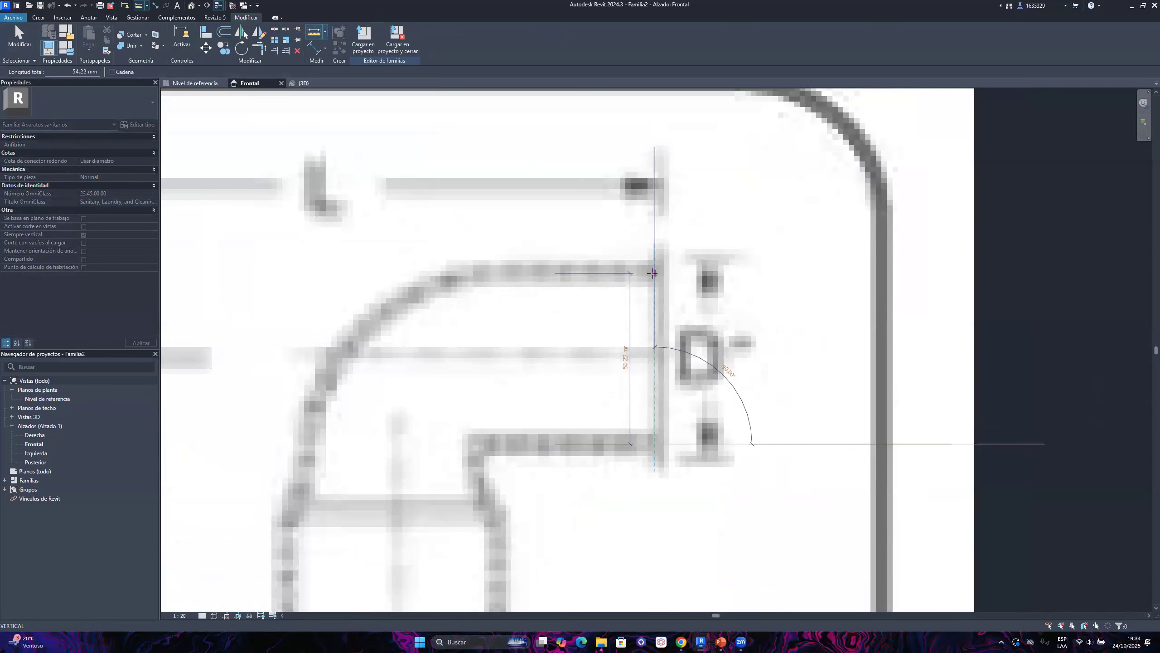
key(Escape)
key(Escape)
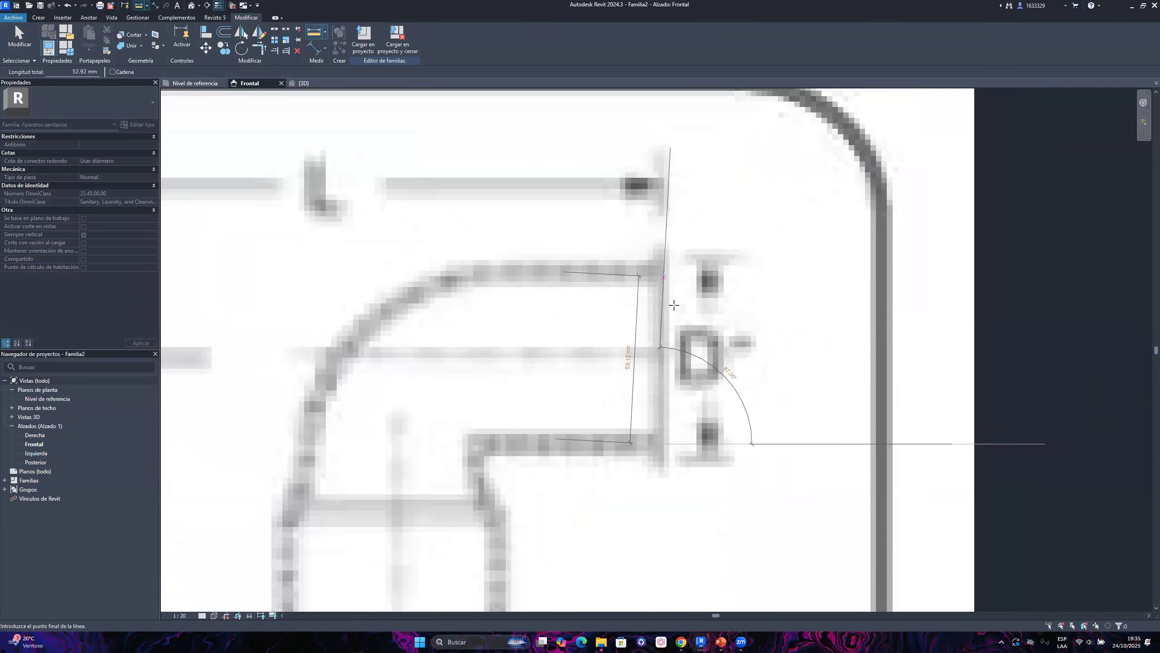
Move the trampa P image down to Nivel de referencia, just beside the vertical reference plane
scroll(666, 296, down, 3)
scroll(678, 282, down, 8)
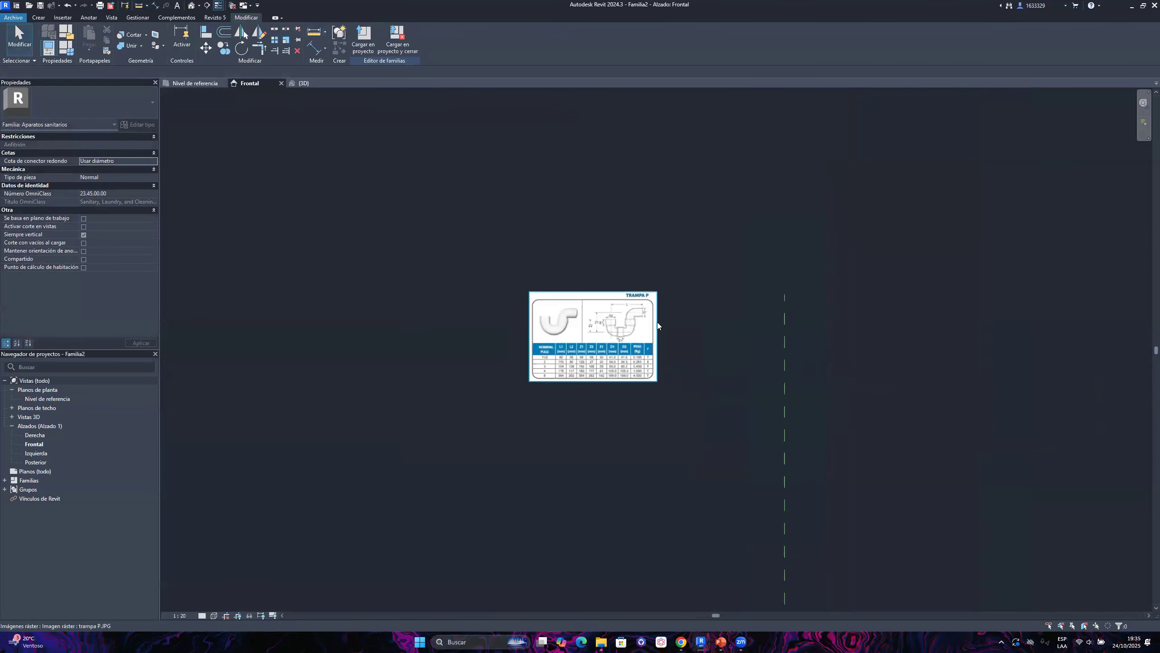
click(654, 326)
scroll(473, 326, down, 4)
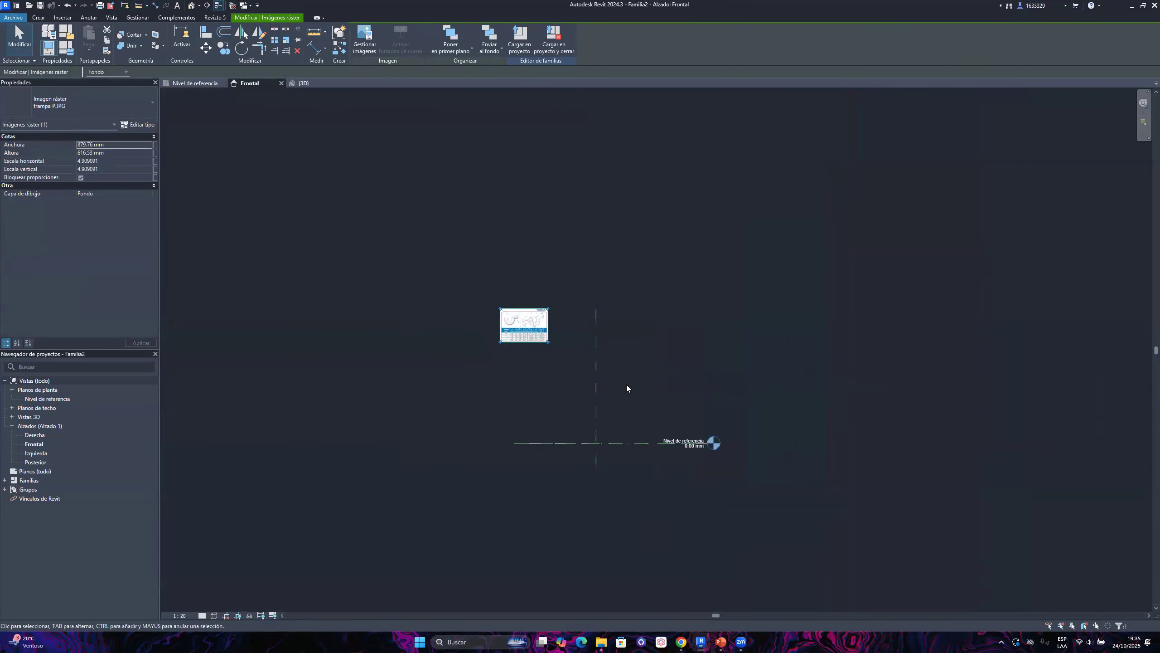
scroll(635, 409, up, 3)
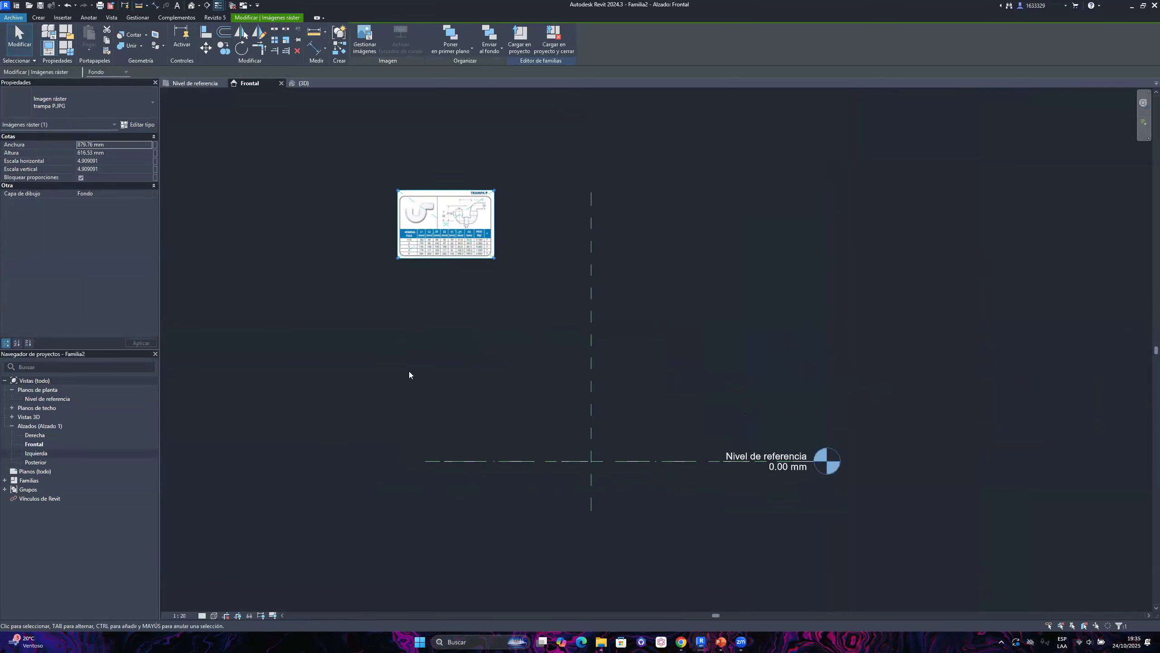
drag(452, 213, 544, 454)
scroll(545, 454, up, 2)
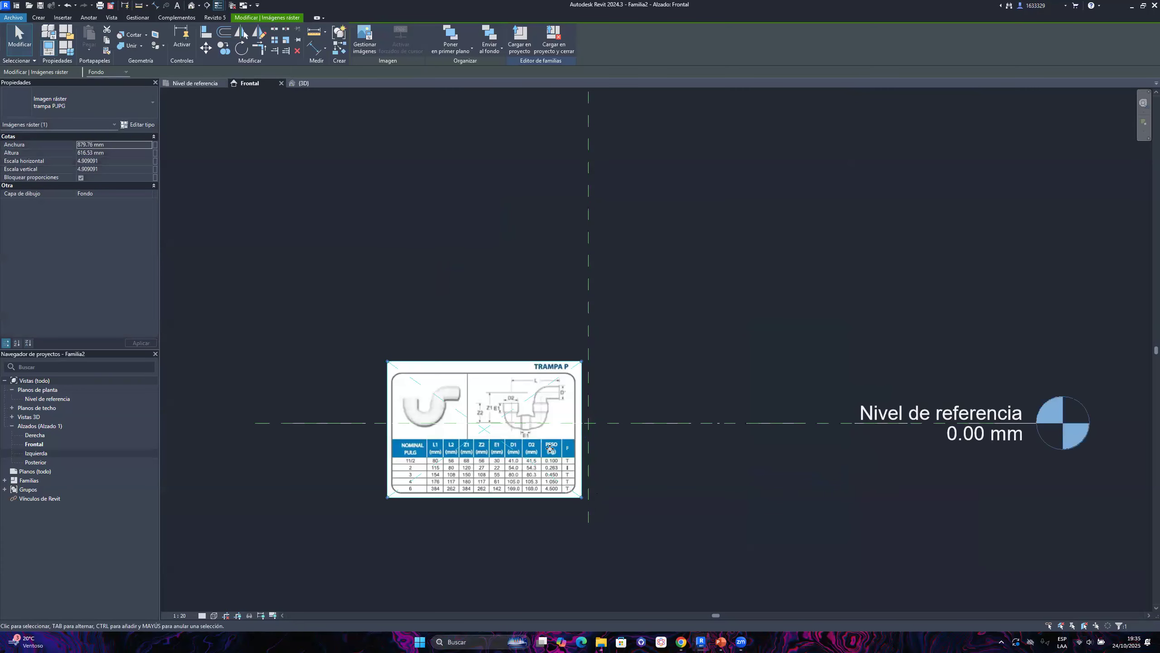
scroll(585, 466, up, 3)
drag(433, 265, 433, 169)
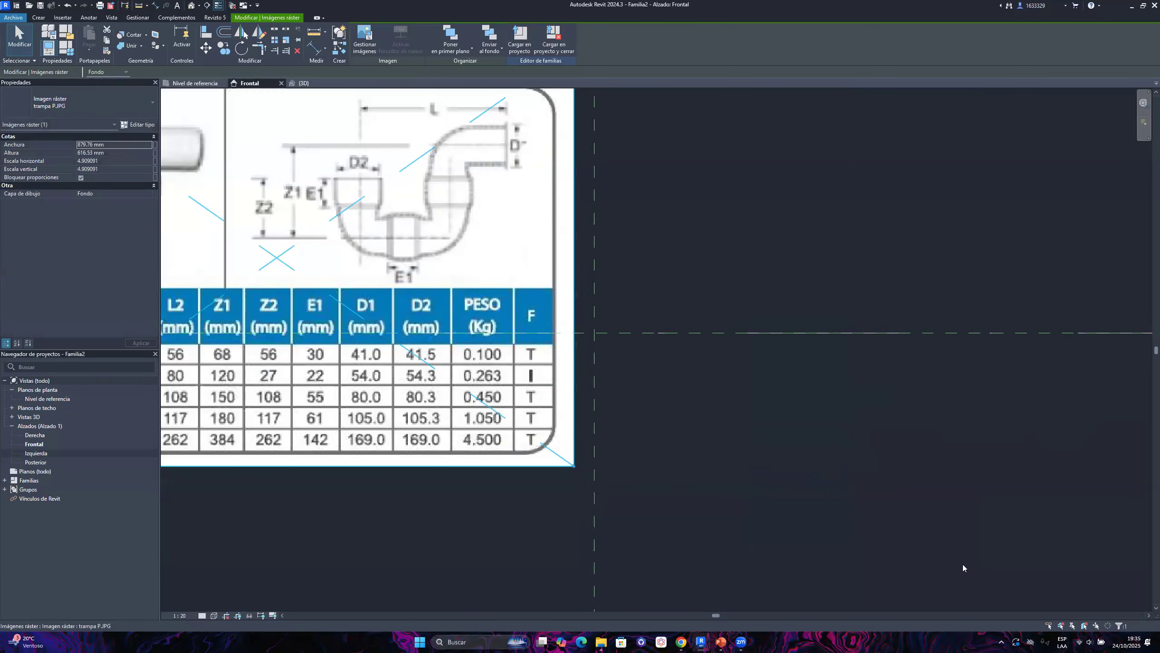
Mark the trap's lower horizontal centreline and the Nivel de referencia line in red on a screen capture, and close it
click(1001, 641)
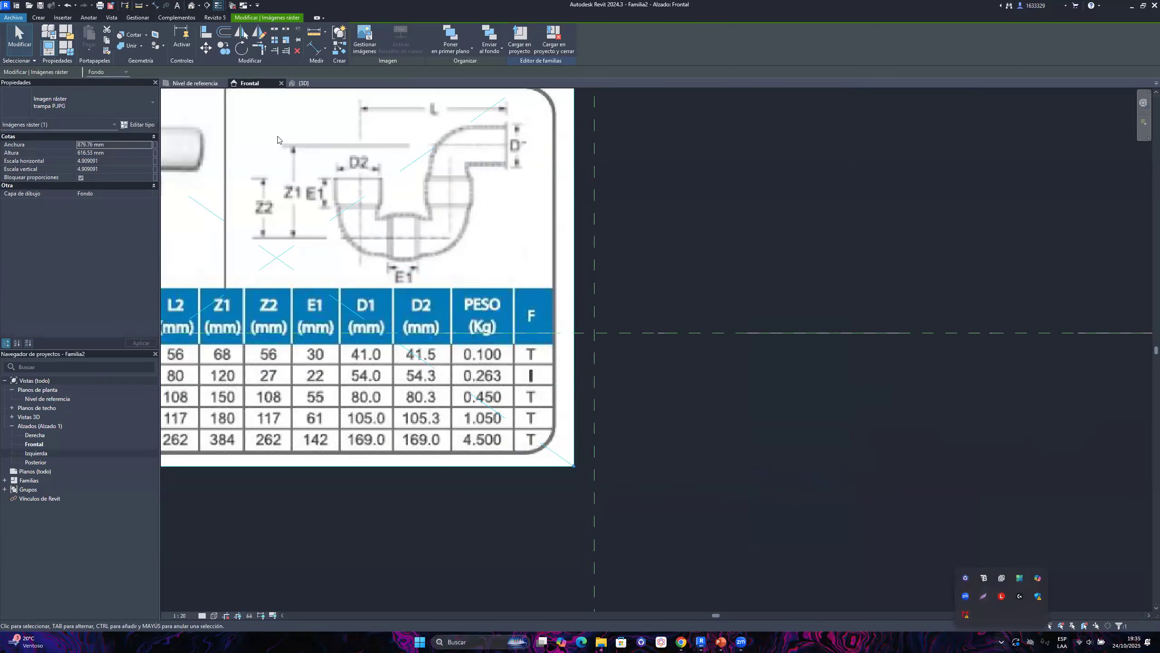
drag(278, 136, 566, 463)
drag(325, 240, 493, 240)
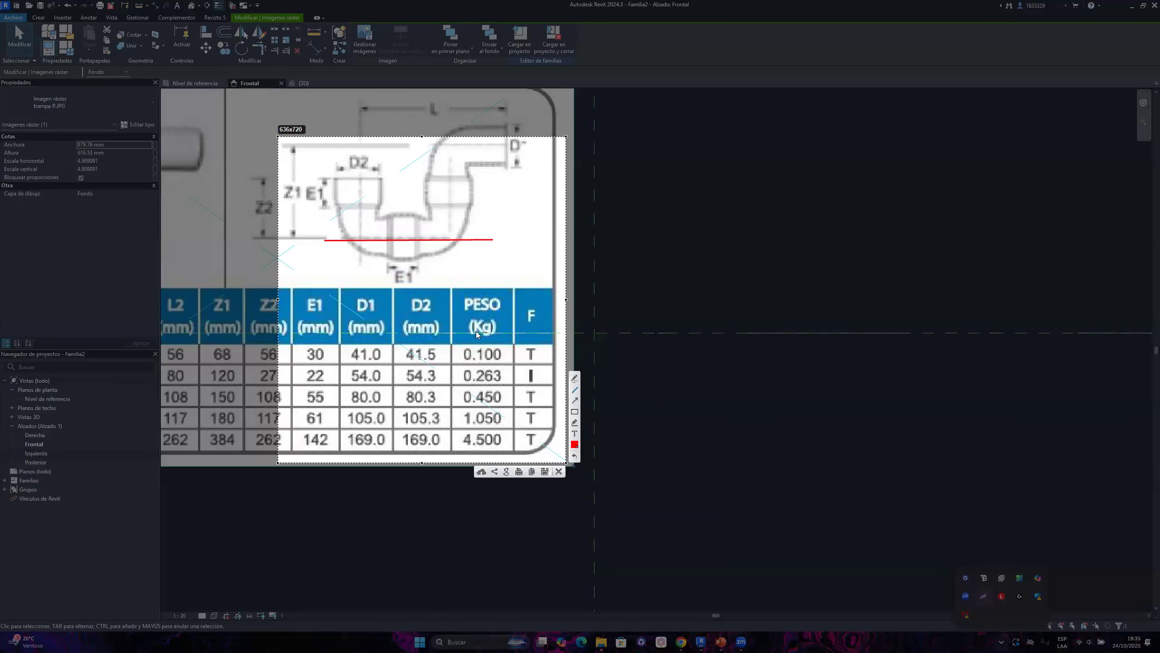
drag(355, 331, 929, 332)
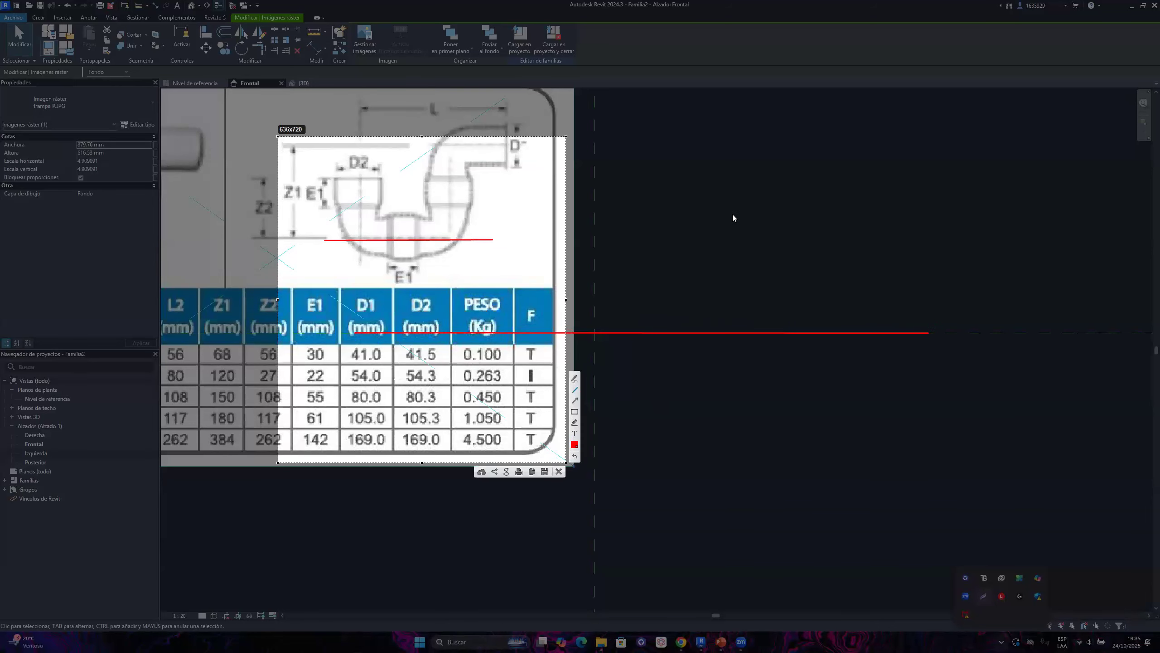
key(Escape)
Move the trampa P image across the vertical reference plane, leaving the trap section on the far side of the plane
scroll(685, 283, up, 2)
drag(685, 282, 653, 322)
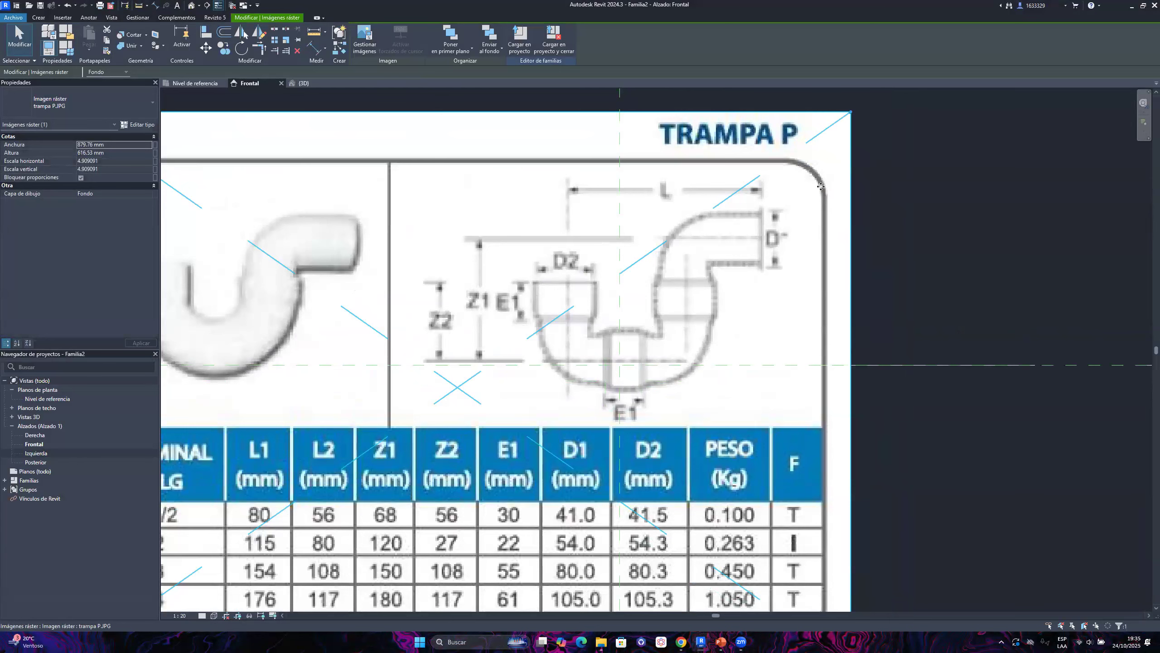
drag(720, 251, 935, 226)
Mark the reference planes' intersection and the trap's lower centre in red on a screen capture, link the two points, and close it
click(1001, 641)
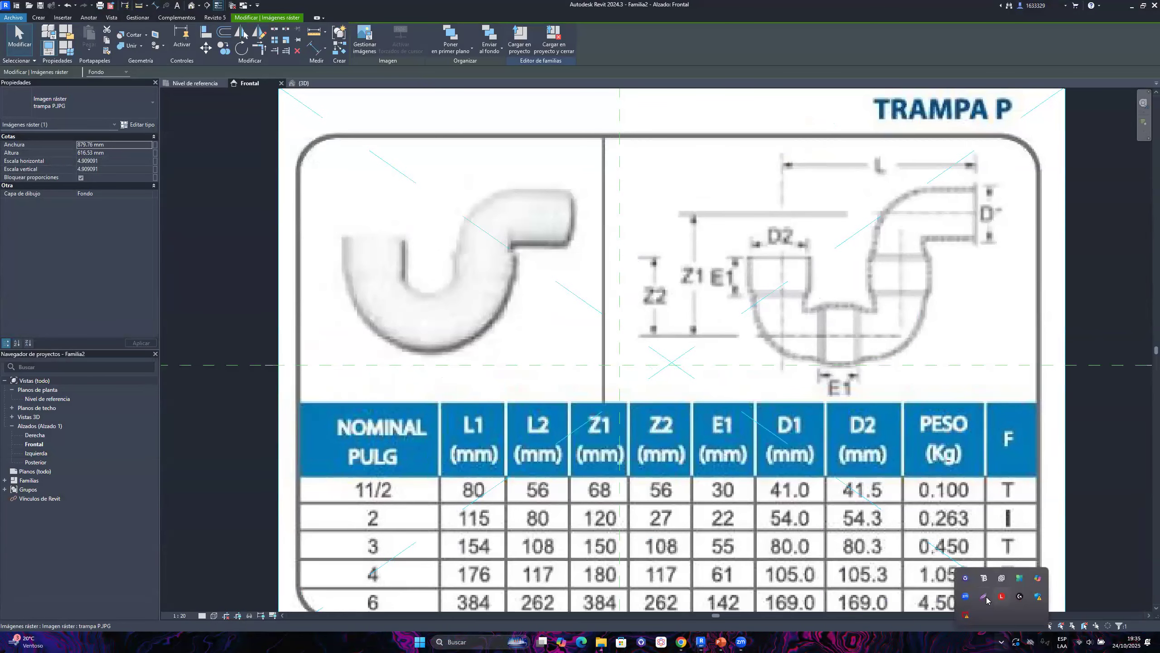
click(983, 596)
drag(384, 195, 948, 513)
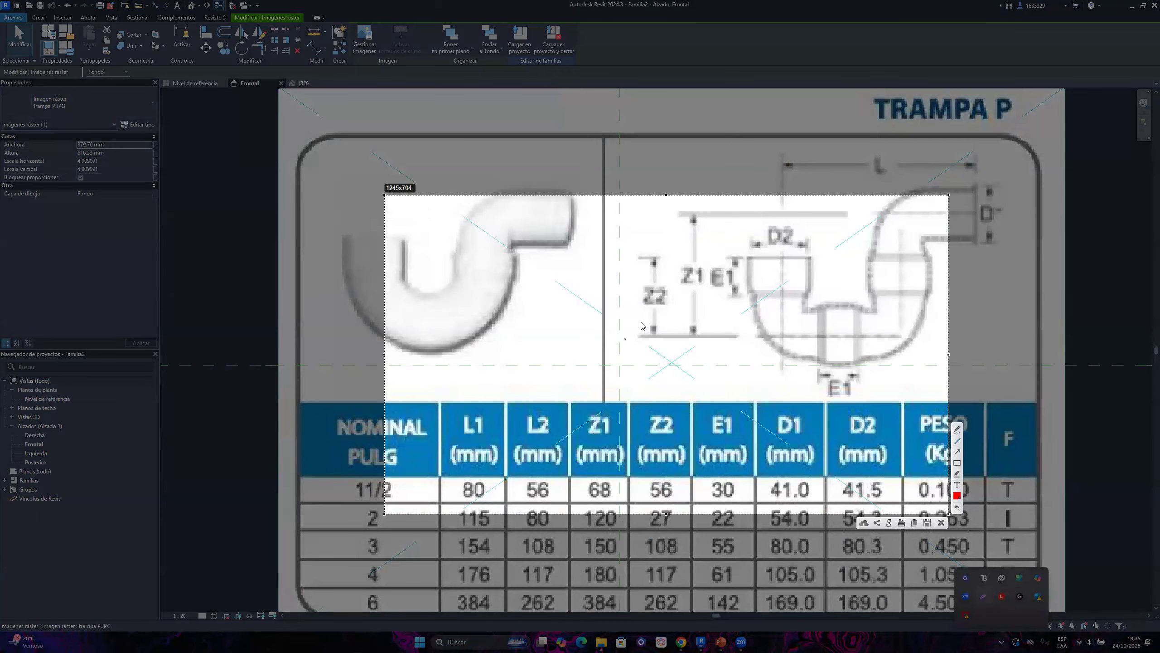
drag(620, 284, 620, 425)
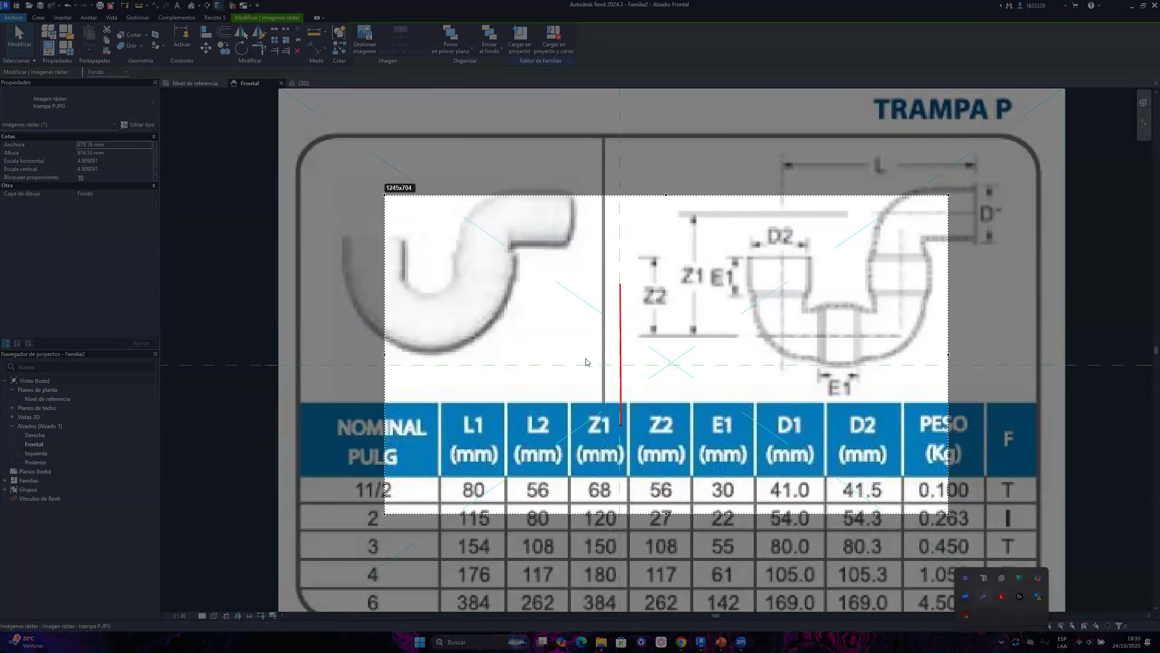
mouse_move(576, 366)
mouse_down()
mouse_move(651, 366)
mouse_move(628, 374)
mouse_move(633, 358)
mouse_up()
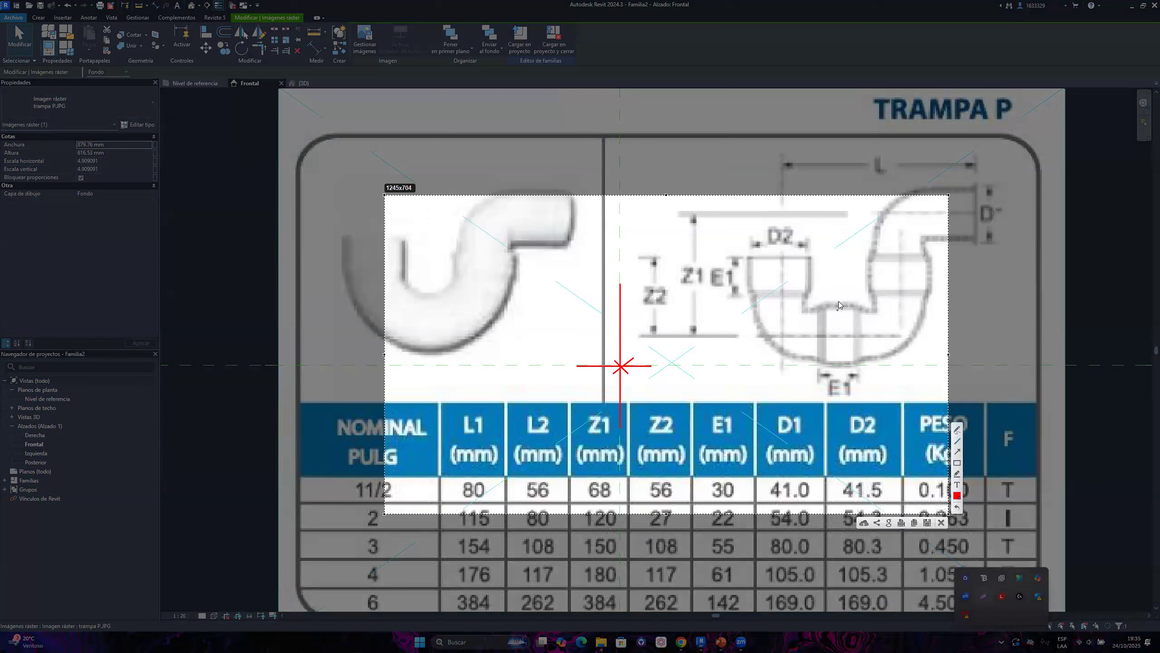
drag(840, 305, 841, 377)
mouse_move(834, 329)
mouse_down()
mouse_move(847, 343)
mouse_move(847, 330)
mouse_up()
drag(762, 337, 937, 336)
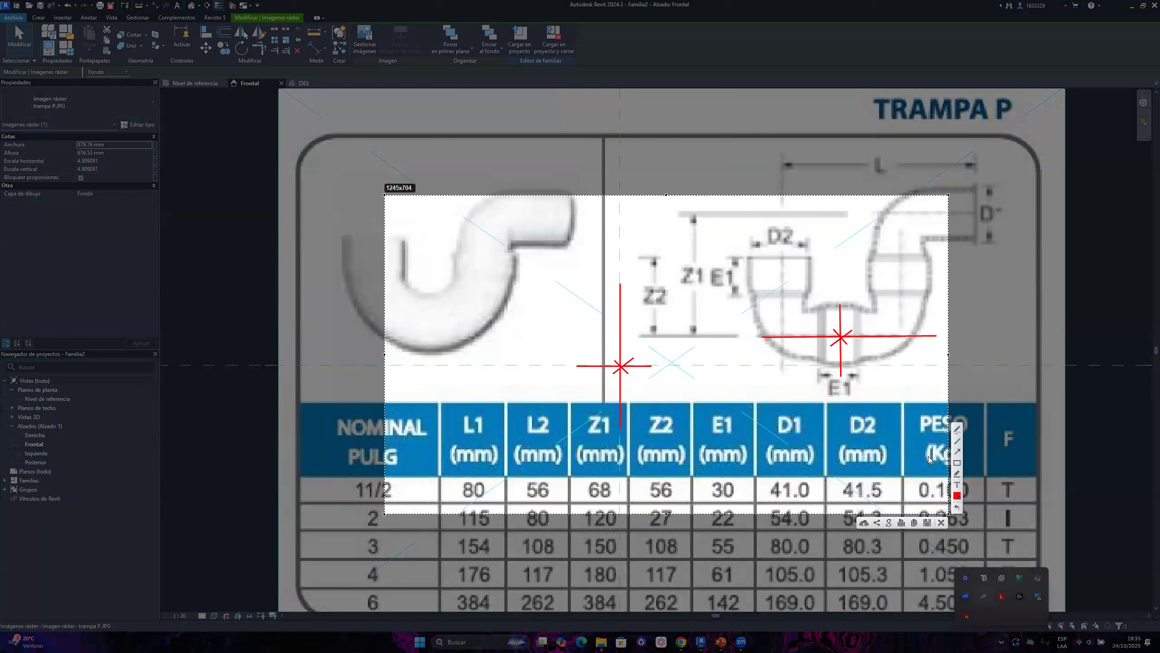
drag(839, 337, 620, 366)
key(Escape)
Move and nudge the trampa P image until the trap's lower centre sits on the intersection of the vertical reference plane and Nivel de referencia
drag(832, 326, 660, 356)
scroll(658, 302, up, 2)
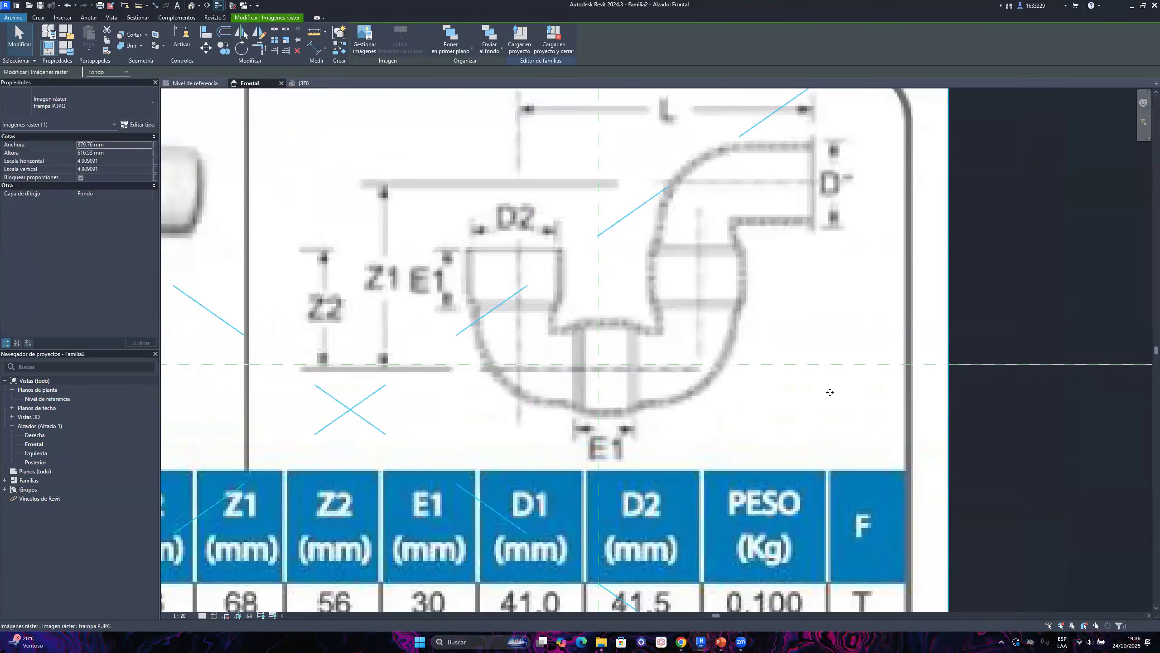
key(Left)
key(Left)
key(Left)
key(Up)
key(Up)
key(Up)
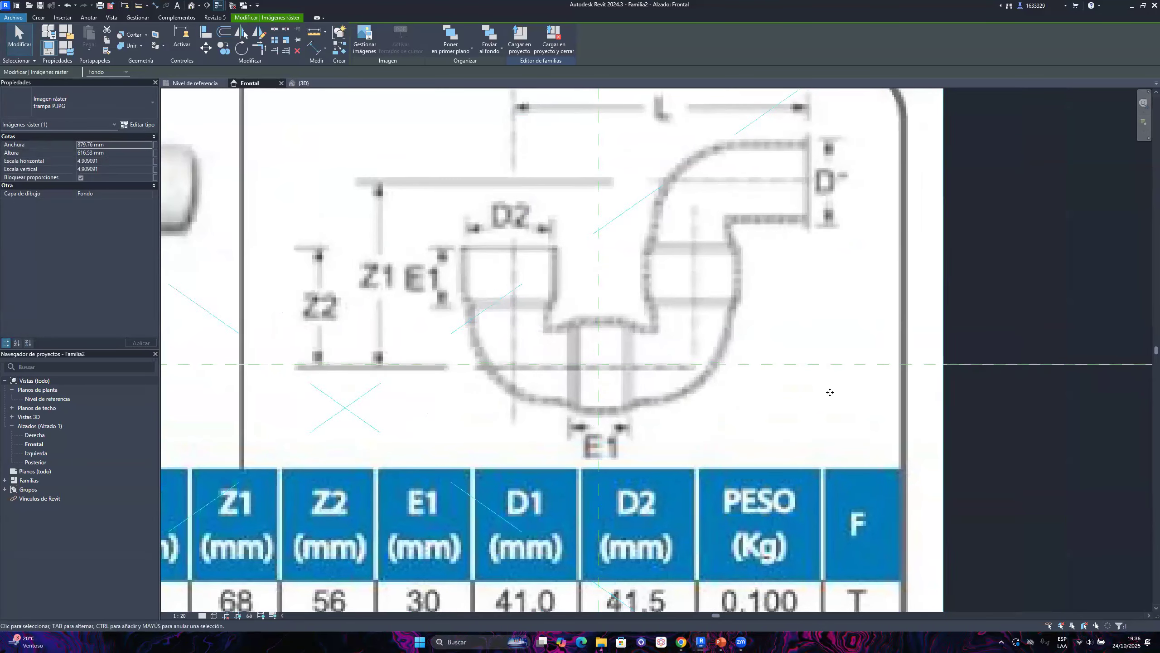
key(Left)
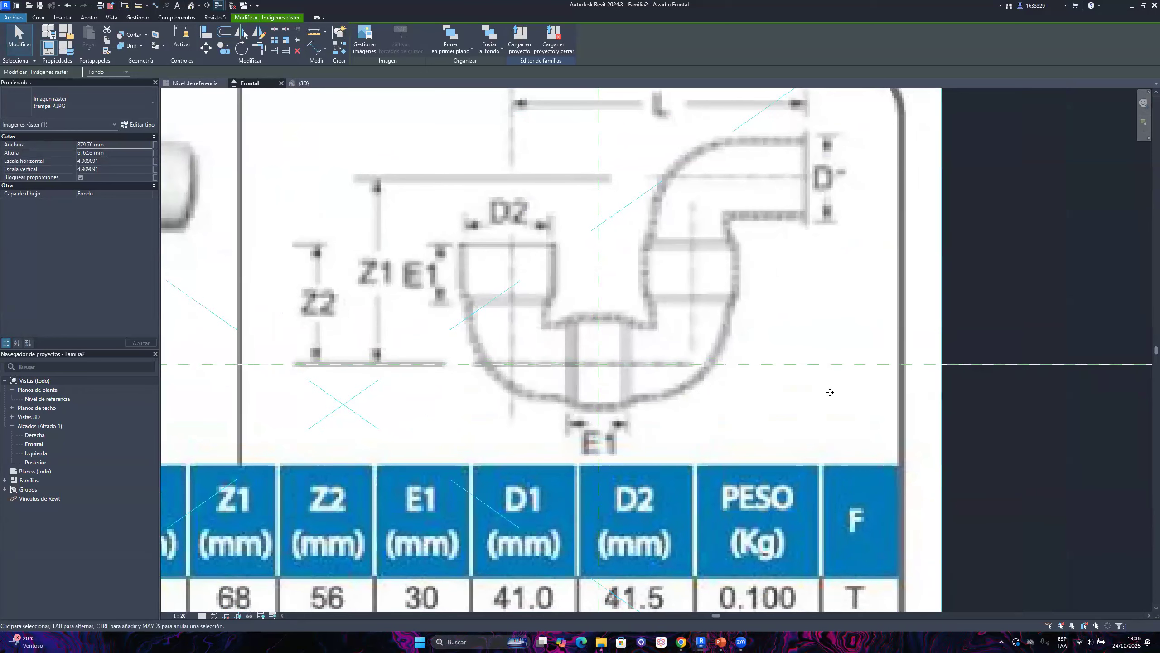
key(Left)
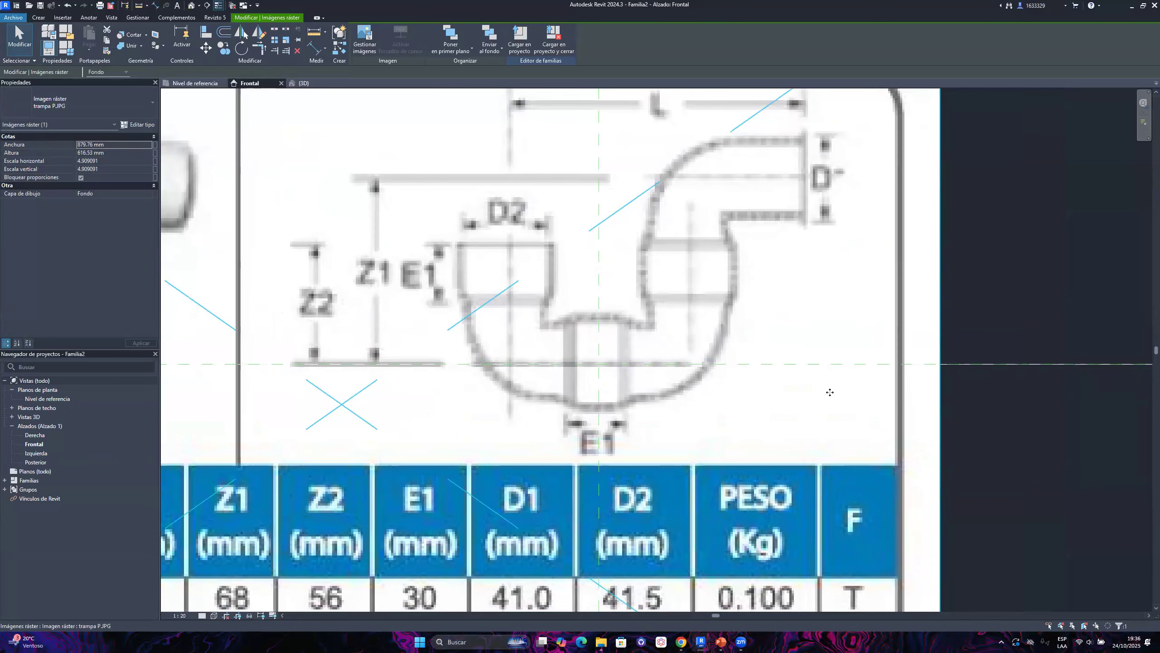
click(1023, 269)
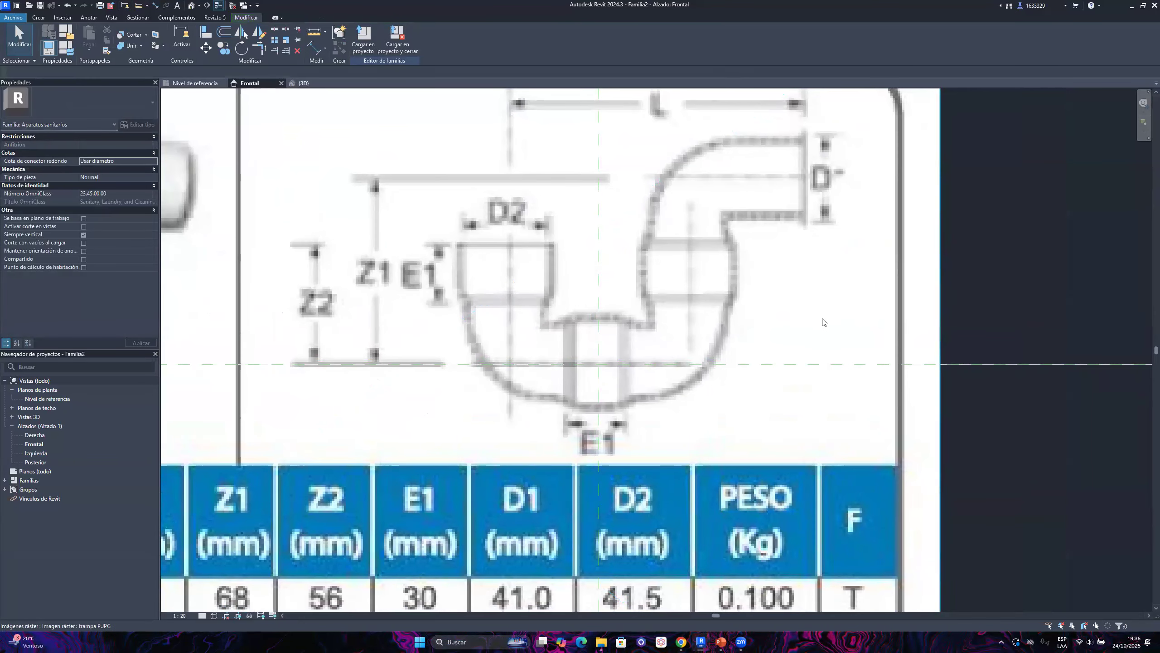
Check the alignment of the trap section against the vertical reference plane and Nivel de referencia
scroll(823, 322, down, 8)
scroll(674, 350, up, 2)
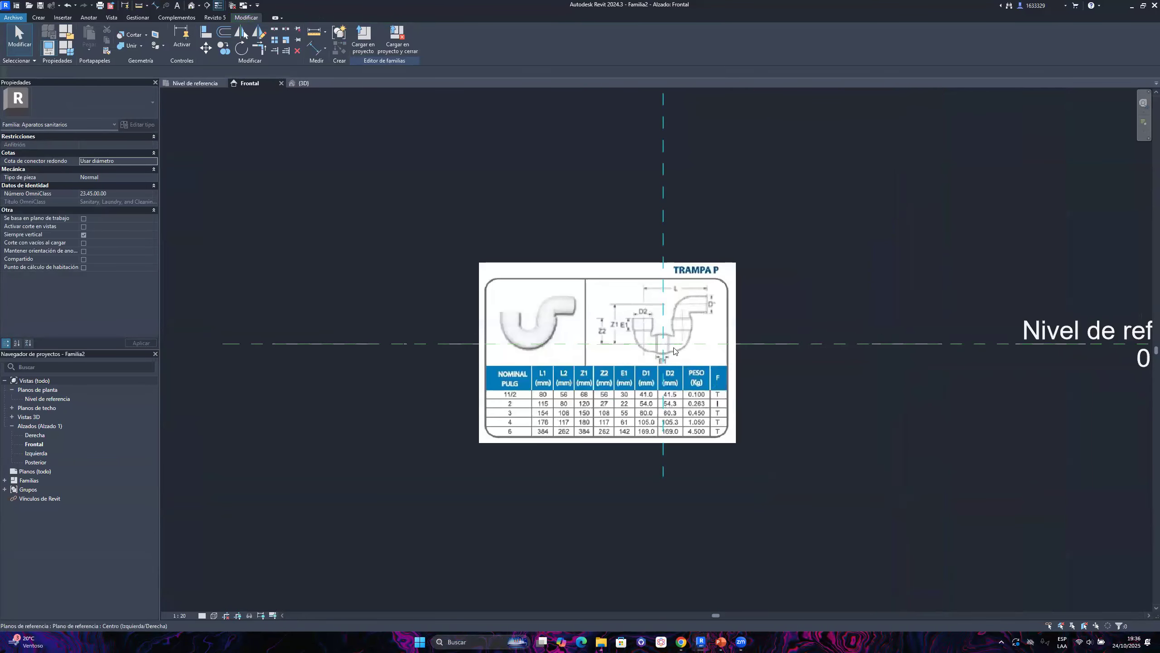
scroll(668, 327, up, 6)
middle_drag(669, 327, 587, 299)
scroll(637, 274, up, 1)
scroll(637, 277, down, 4)
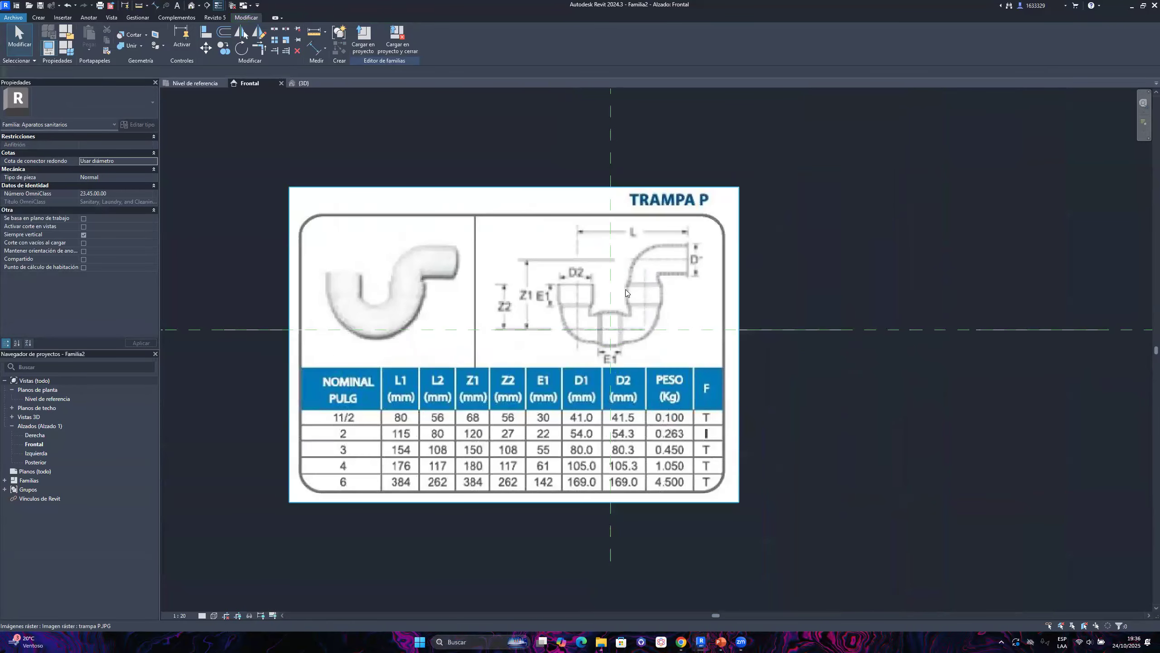
scroll(627, 289, up, 2)
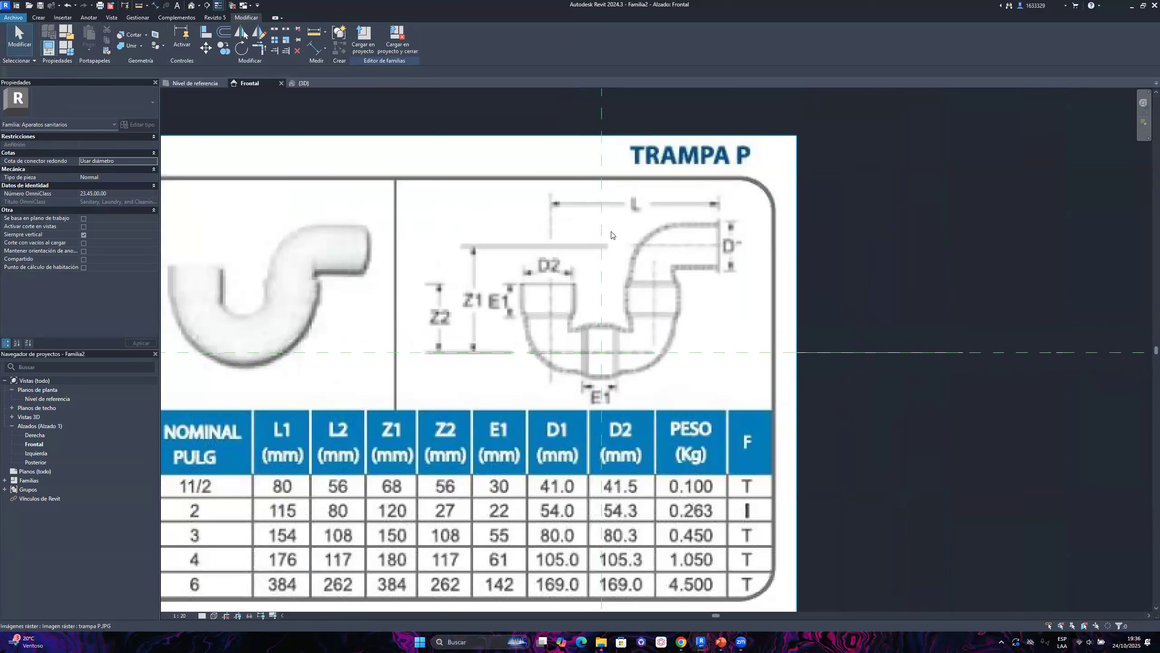
On a screen capture, outline the solid form tools and the trap section, point to Barrido, trace the sweep path in red, and close it
click(38, 20)
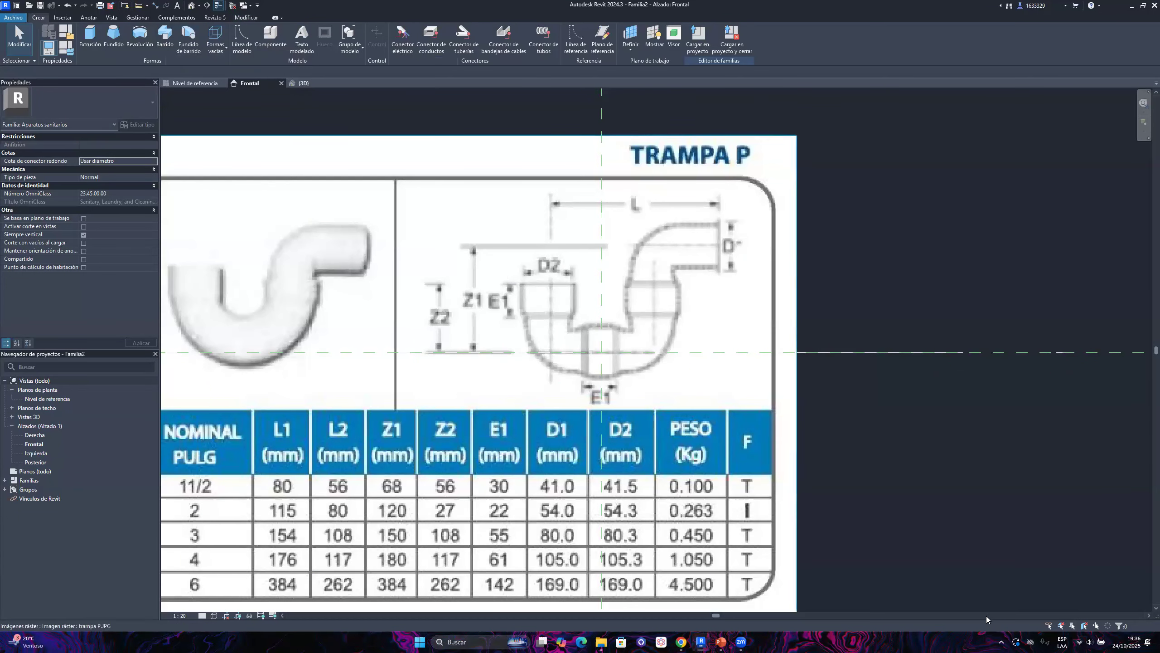
click(999, 641)
click(984, 596)
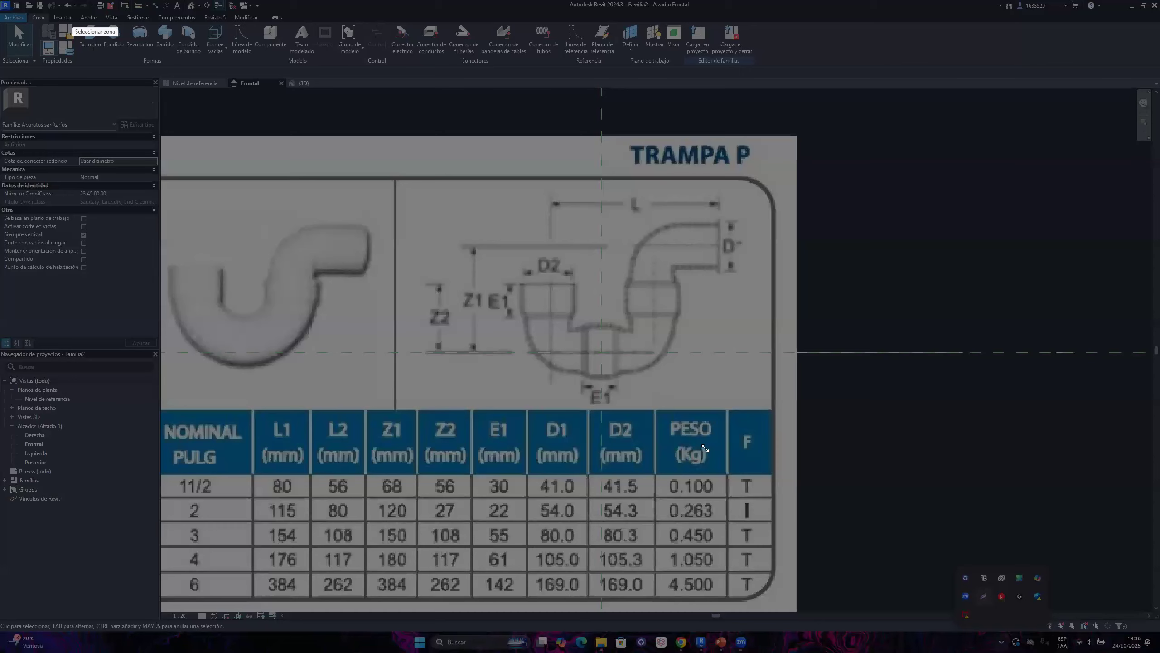
drag(936, 539, 933, 566)
mouse_move(84, 22)
mouse_down()
mouse_move(217, 64)
mouse_move(200, 58)
mouse_up()
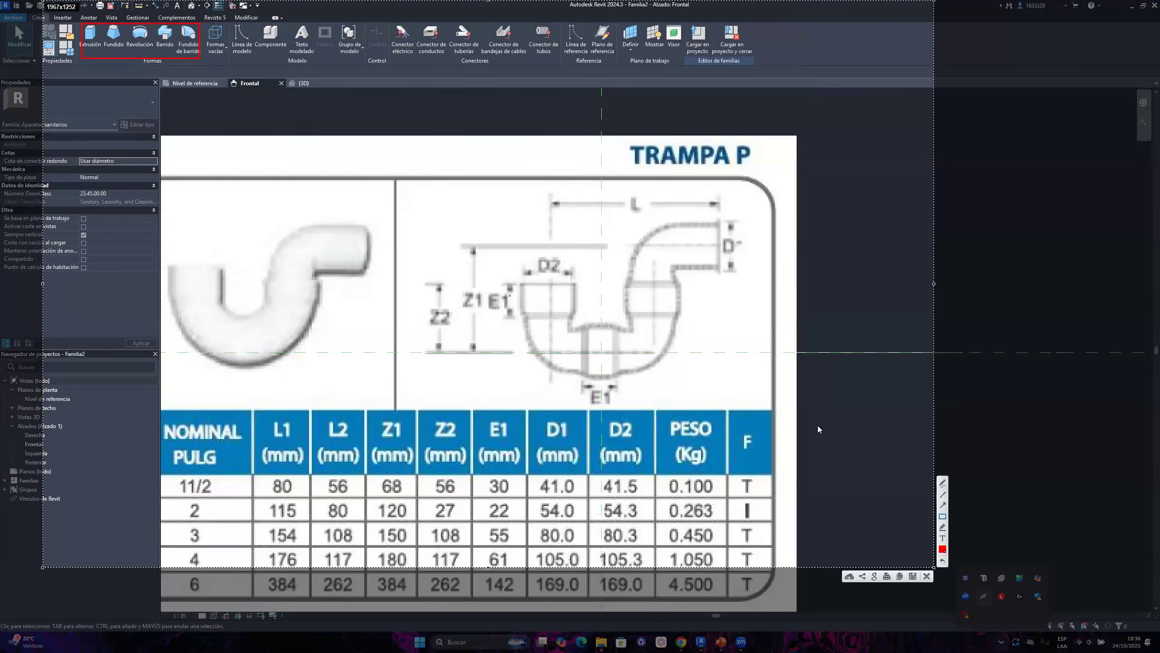
drag(457, 181, 784, 376)
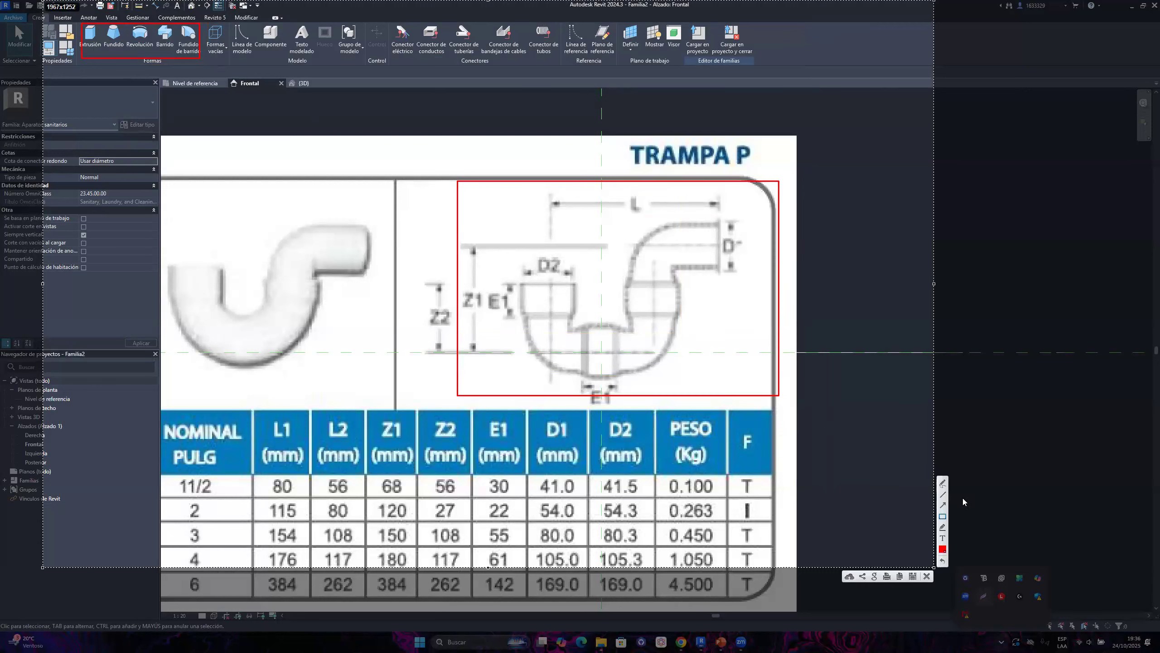
drag(456, 236, 168, 54)
mouse_move(550, 284)
mouse_down()
mouse_move(552, 357)
mouse_move(653, 352)
mouse_move(656, 249)
mouse_move(720, 246)
mouse_up()
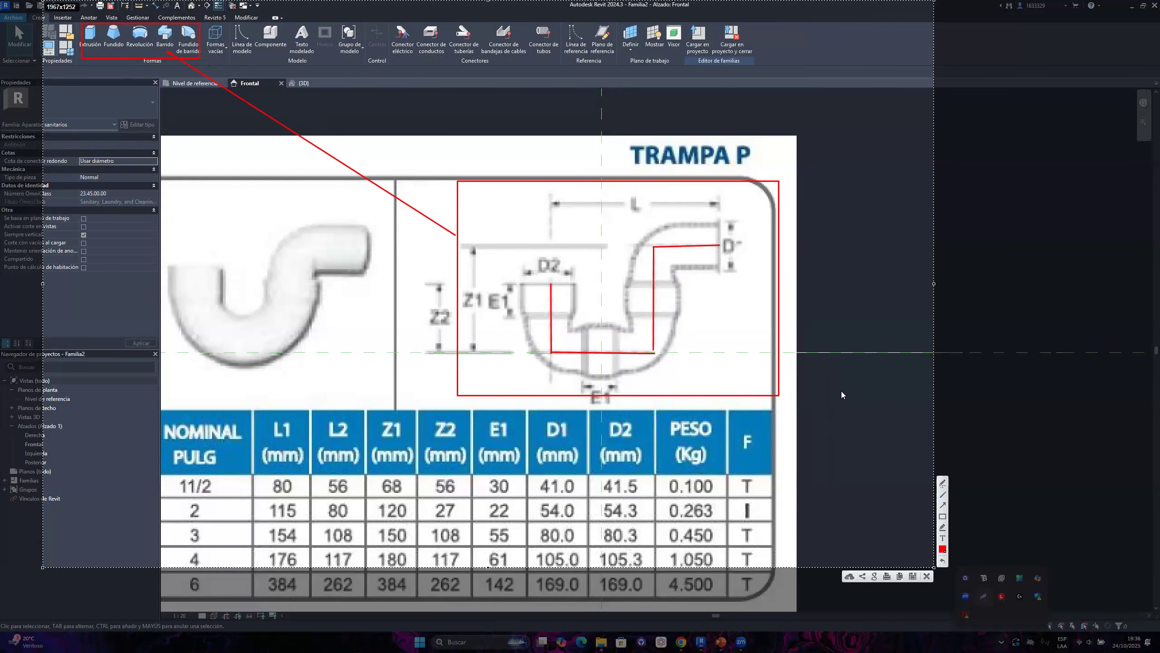
key(Escape)
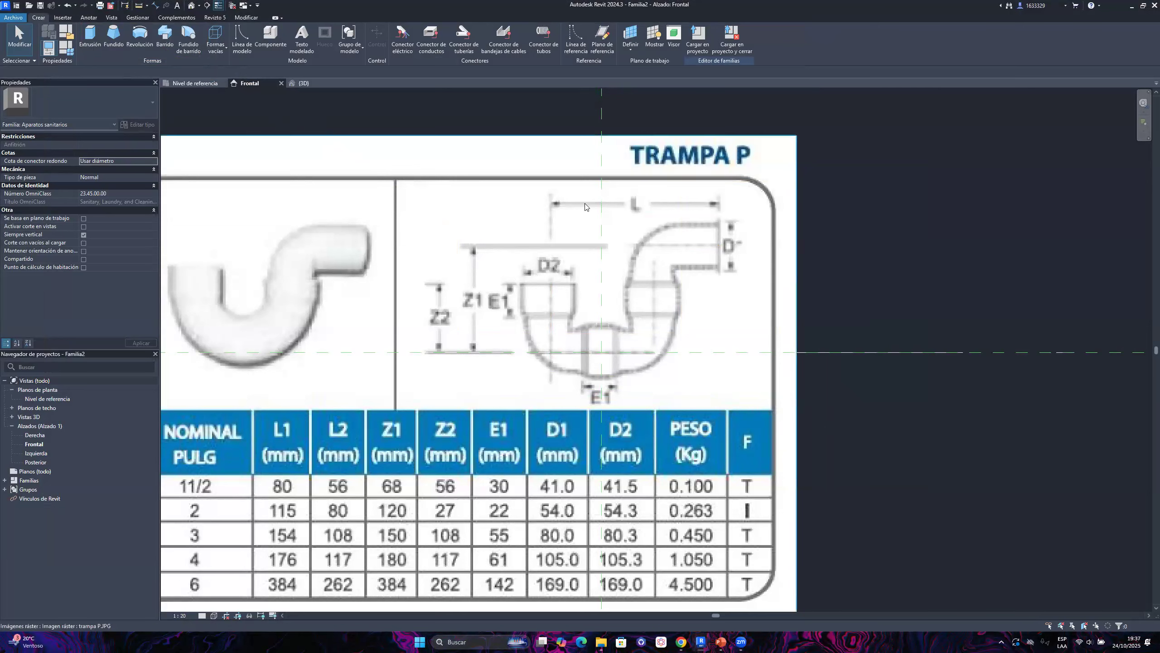
click(165, 33)
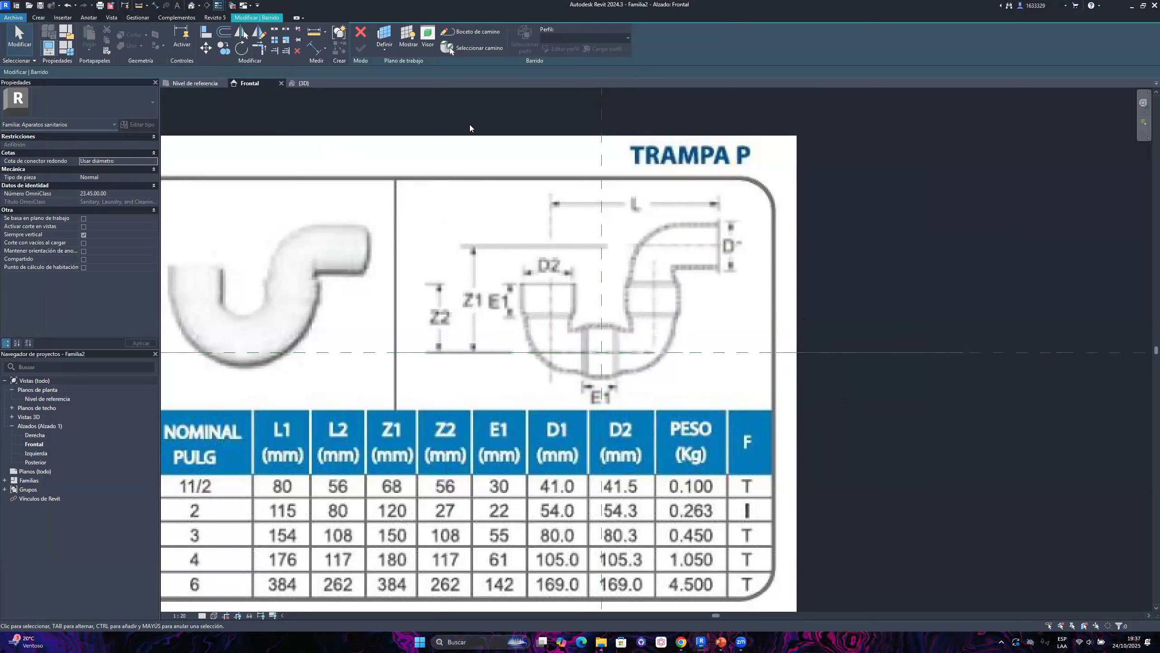
click(473, 39)
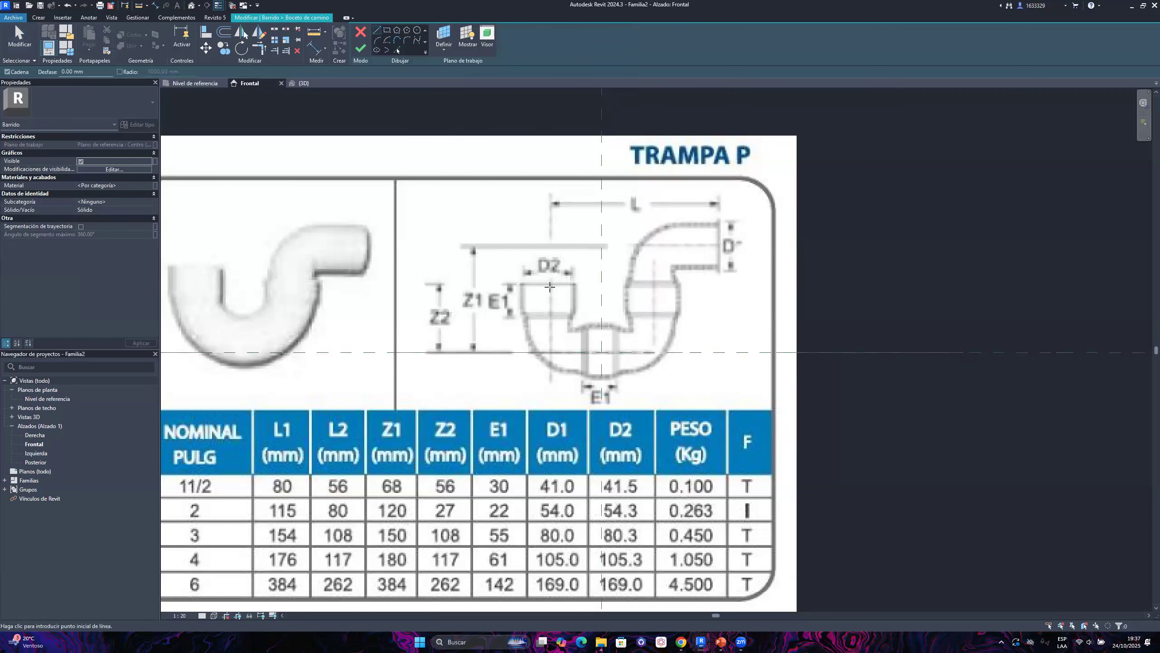
click(360, 33)
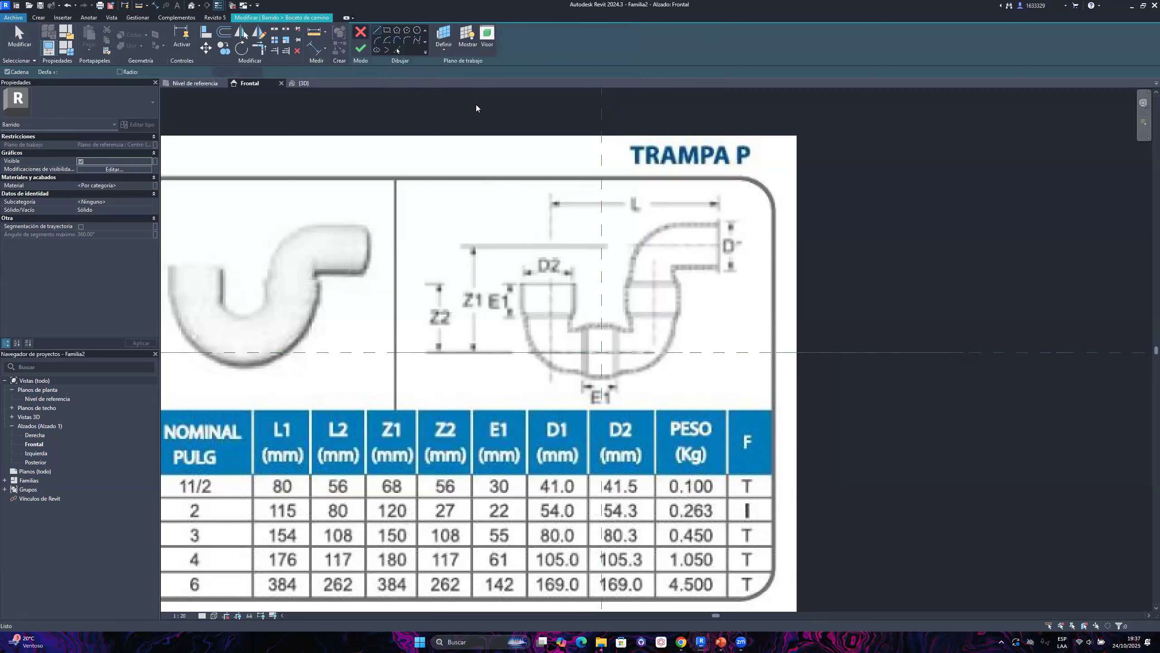
click(360, 33)
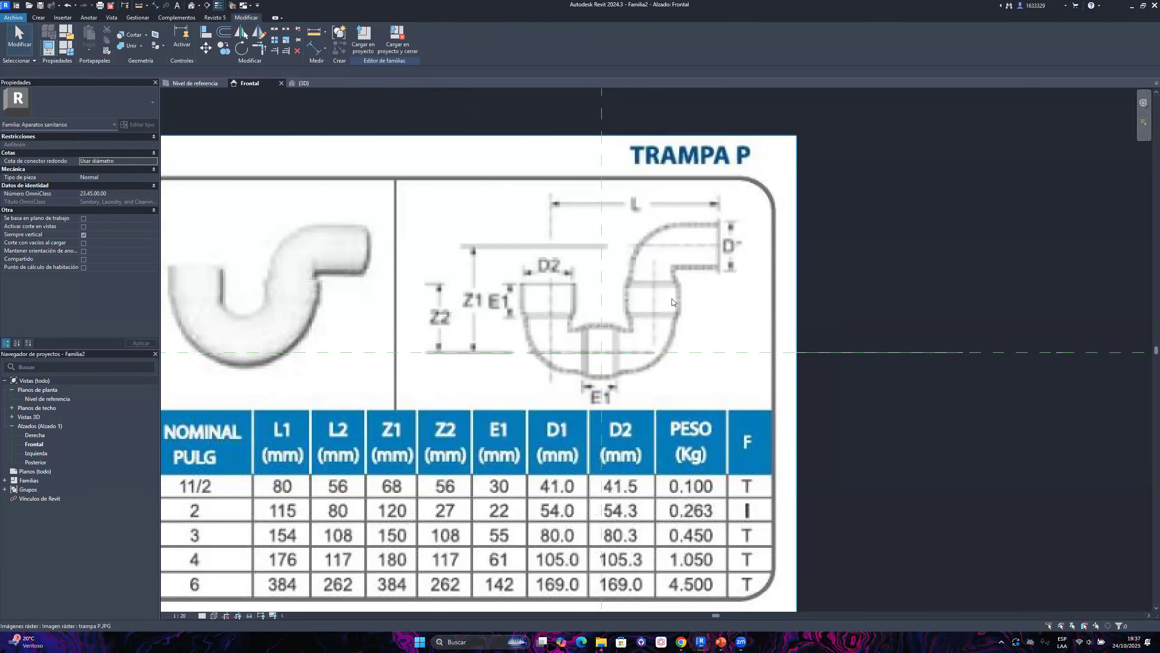
Inspect the Nivel de referencia level and the Centro (Izquierda/Derecha) reference plane where they cross the trap section
scroll(672, 301, up, 2)
scroll(662, 300, down, 4)
scroll(651, 297, up, 3)
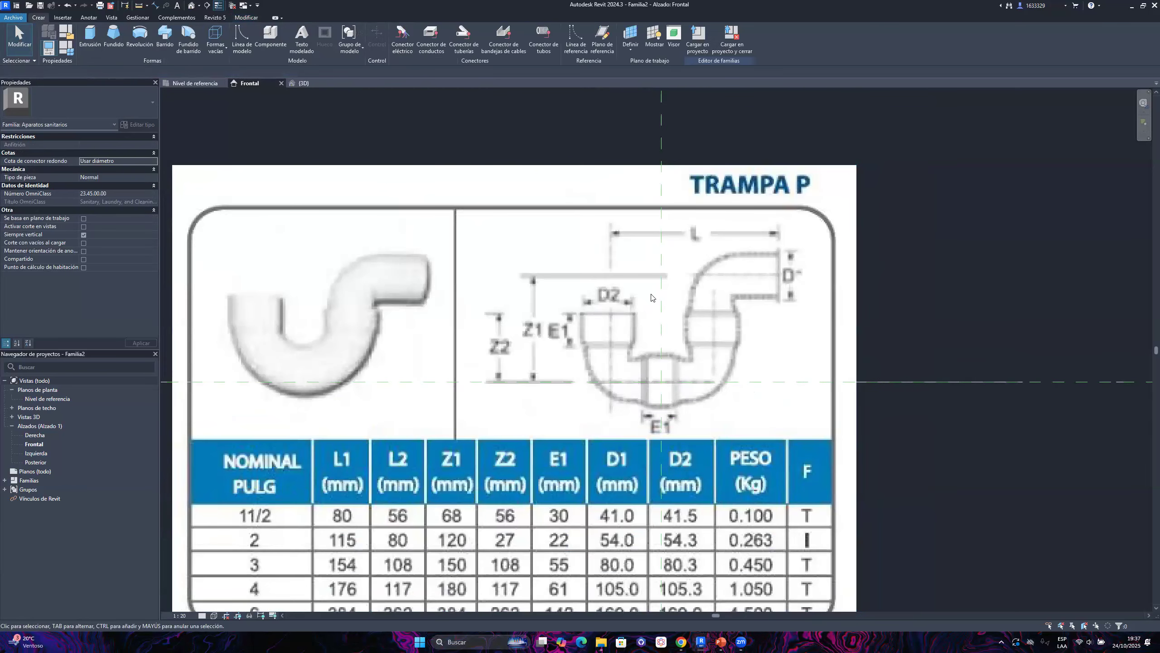
scroll(662, 382, down, 1)
click(884, 382)
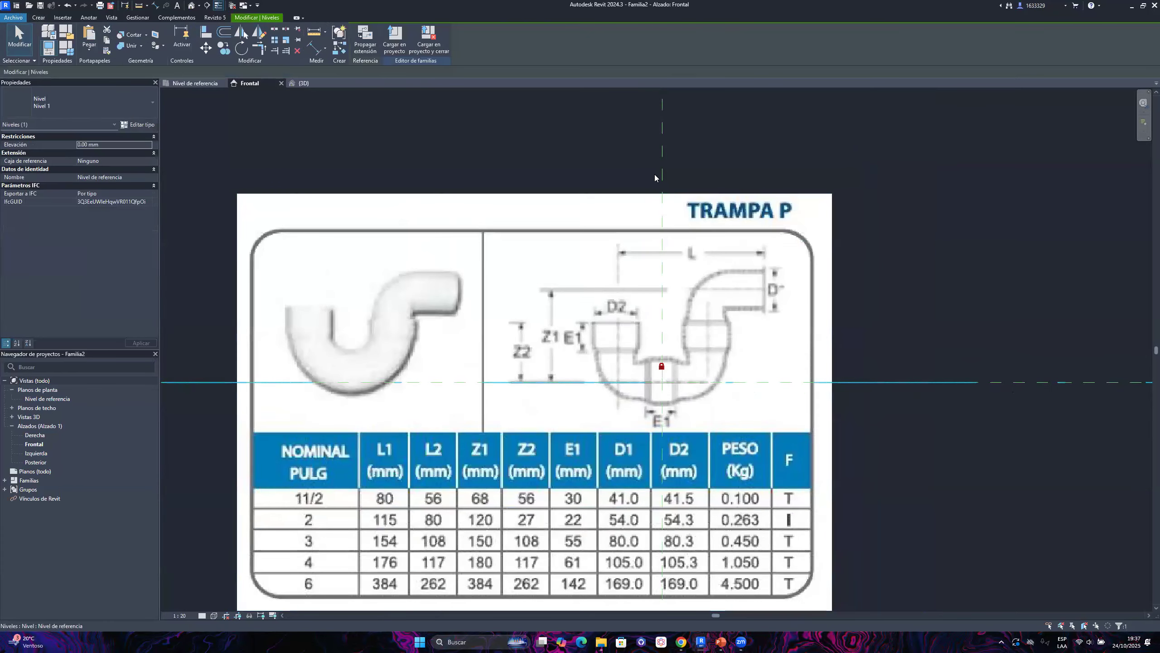
click(662, 155)
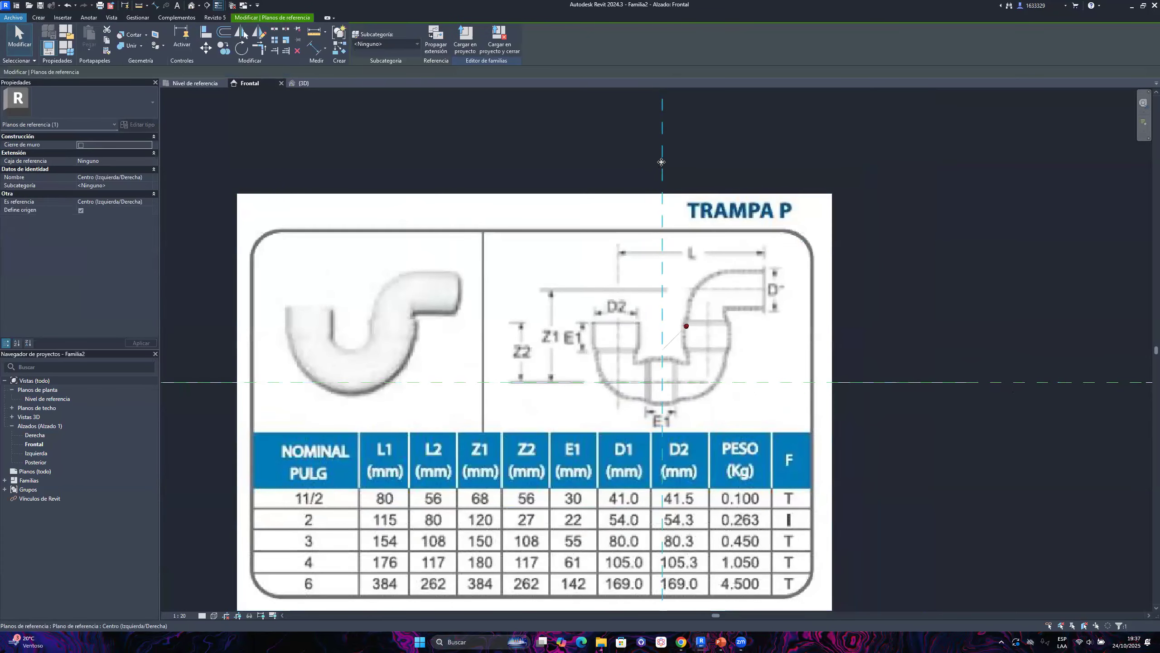
click(1009, 382)
scroll(901, 322, up, 2)
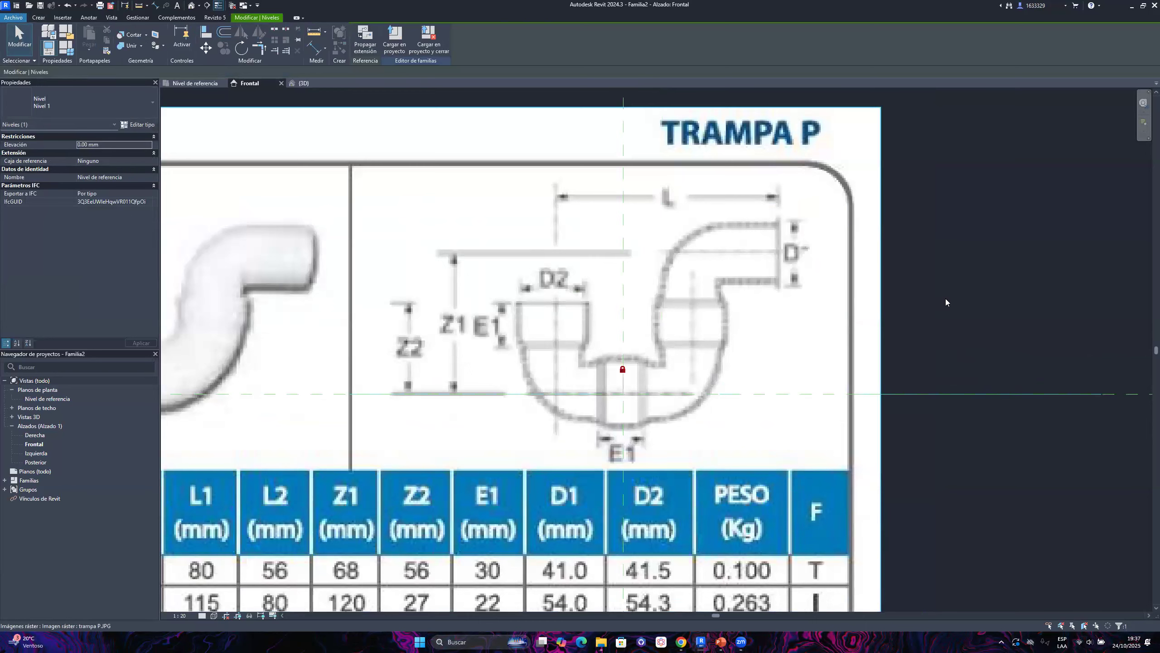
click(946, 299)
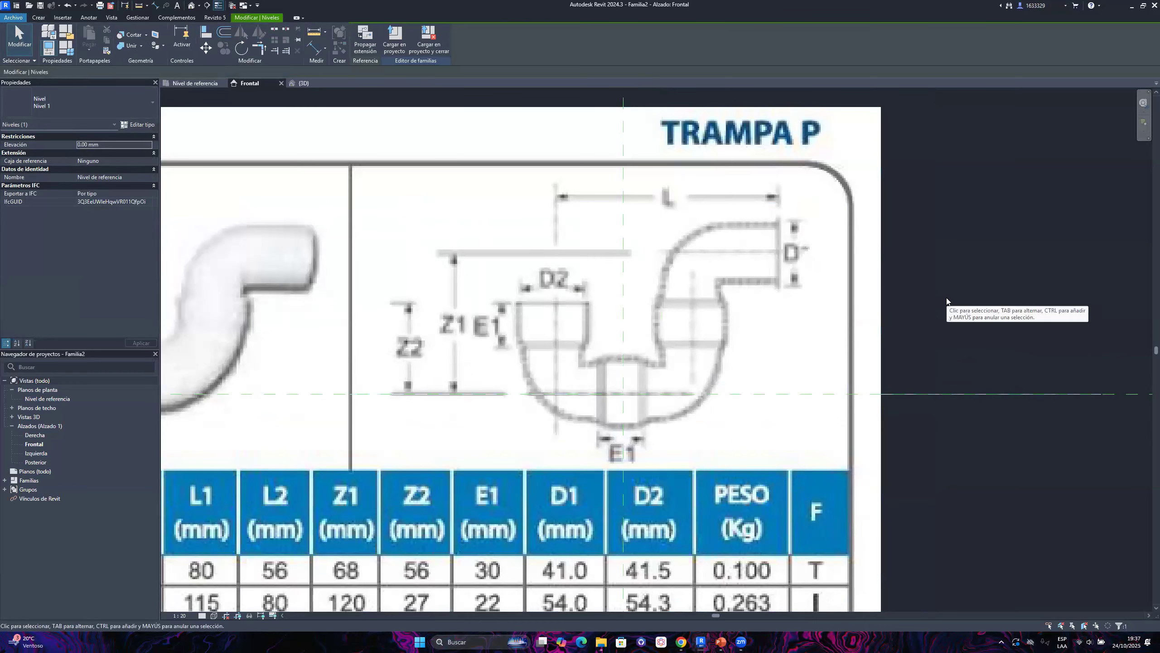
scroll(900, 324, down, 2)
scroll(900, 325, up, 3)
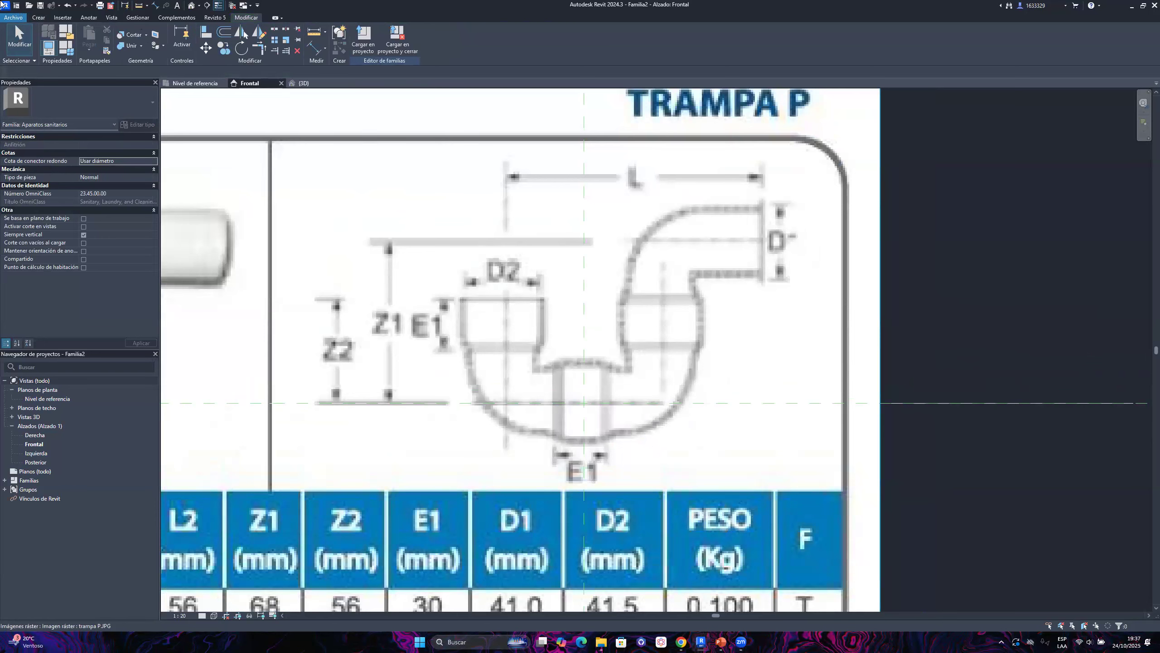
scroll(645, 301, down, 2)
On a screen capture, point a red arrow at Plano de referencia, outline it, remove the Línea de referencia and Línea de modelo outlines, and close the capture
click(38, 18)
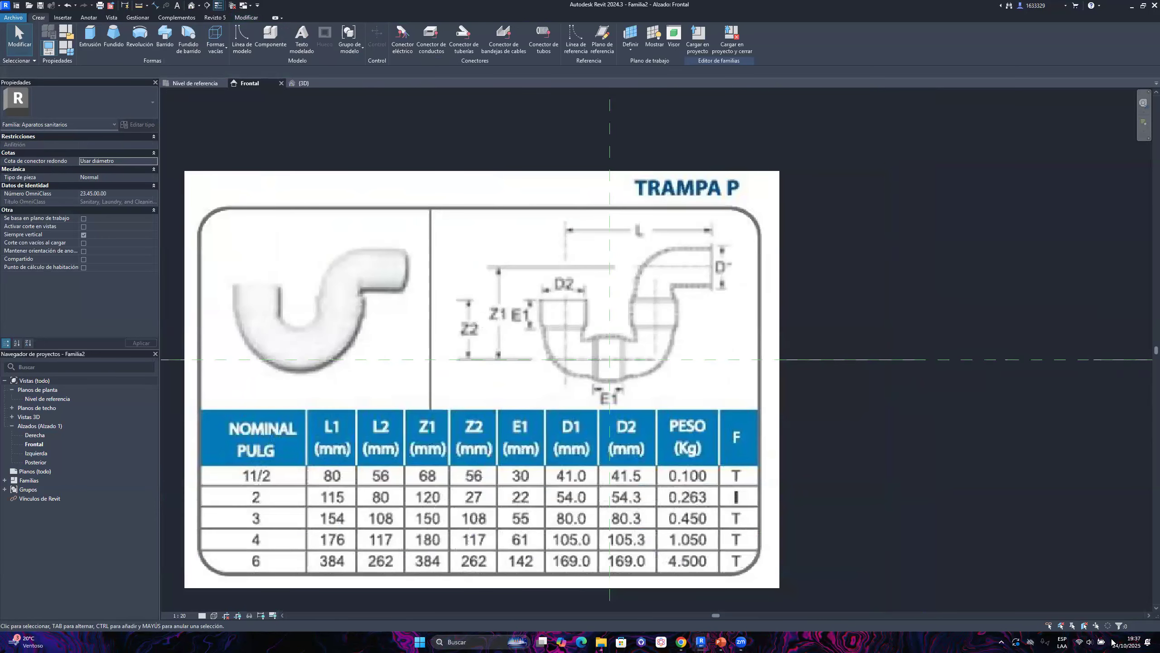
click(1001, 642)
click(982, 595)
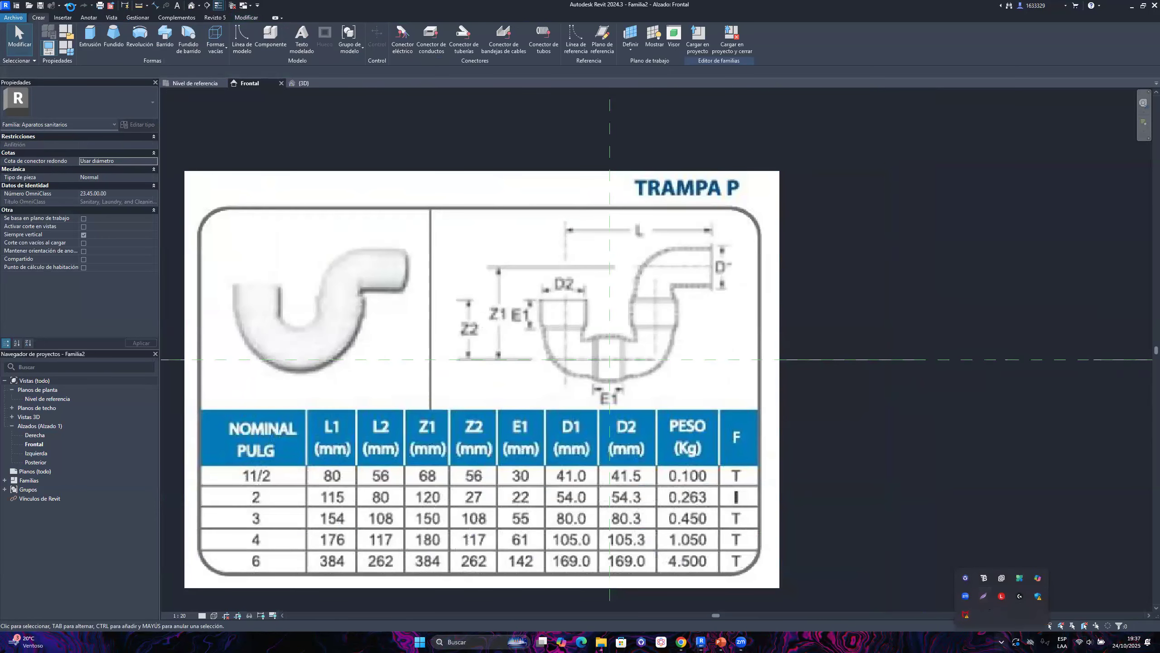
drag(1, 1, 1073, 596)
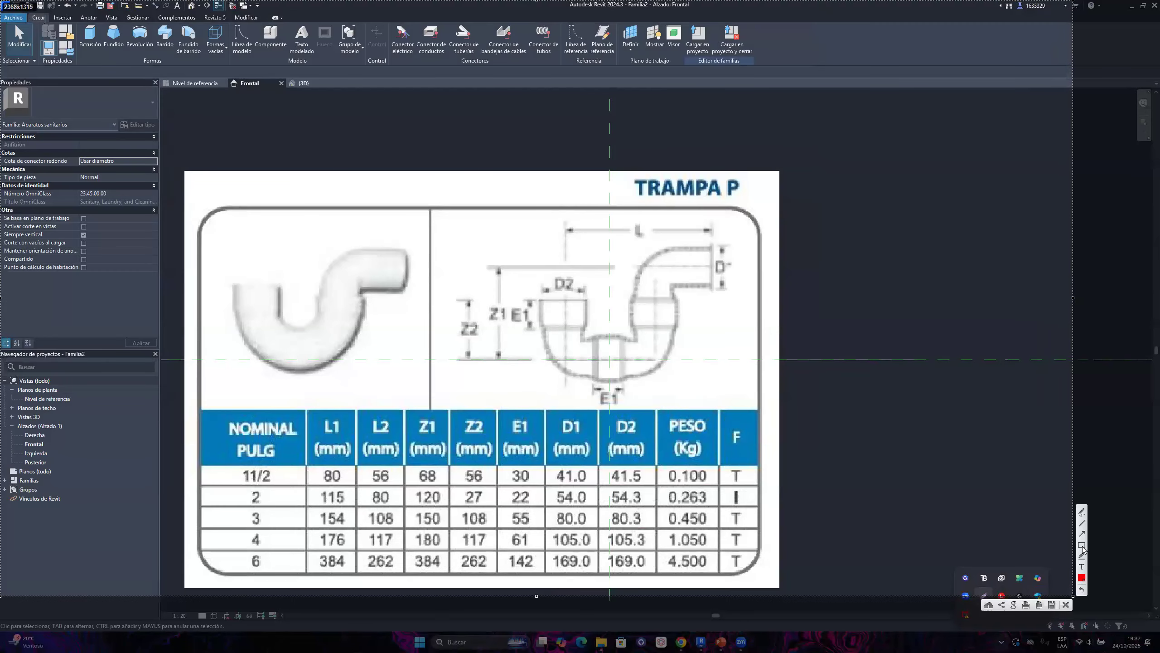
mouse_move(893, 311)
mouse_down()
mouse_move(597, 58)
mouse_move(614, 53)
mouse_up()
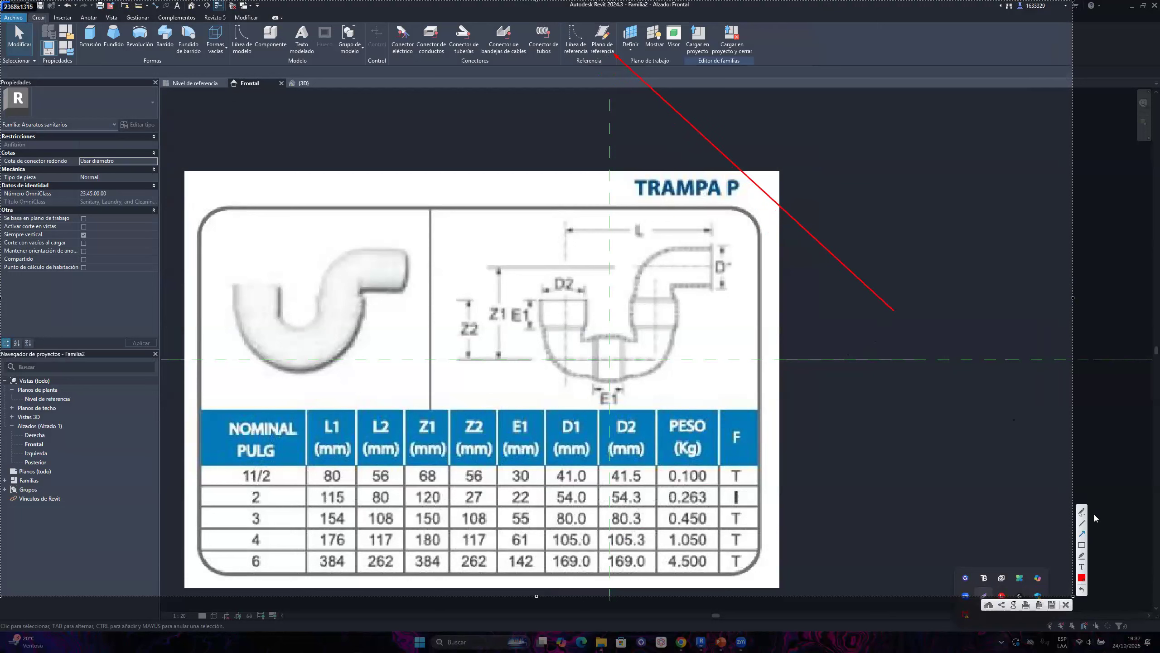
drag(563, 19, 591, 54)
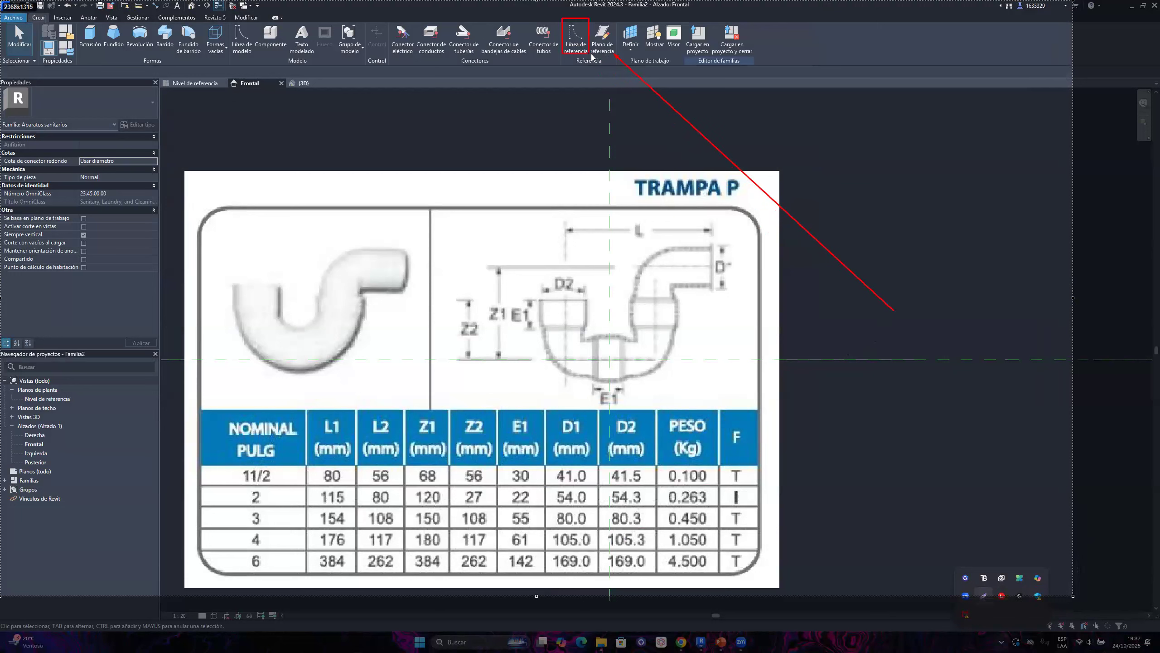
mouse_move(228, 15)
mouse_down()
mouse_move(283, 61)
mouse_move(259, 60)
mouse_up()
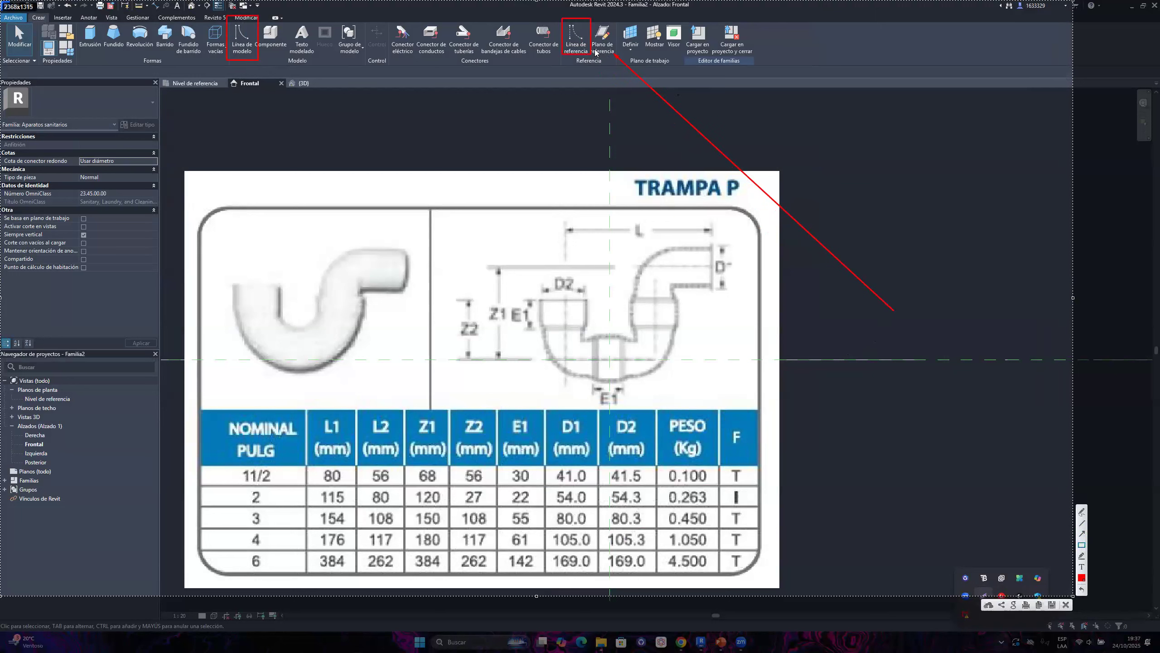
click(1082, 590)
click(1082, 590)
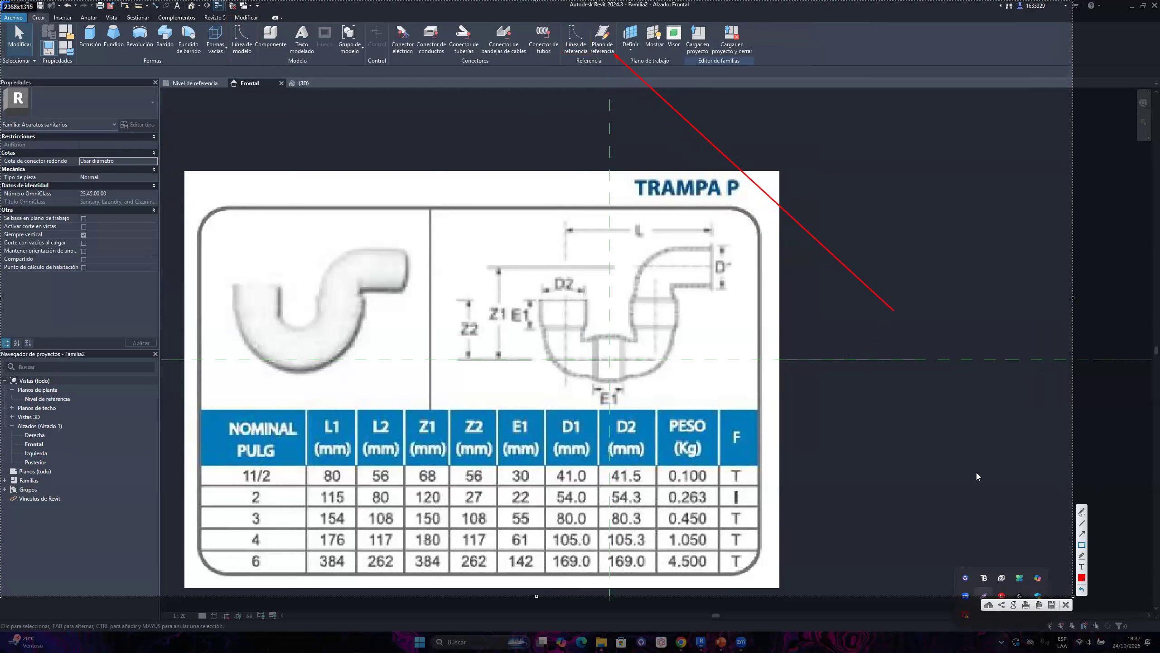
drag(587, 17, 621, 61)
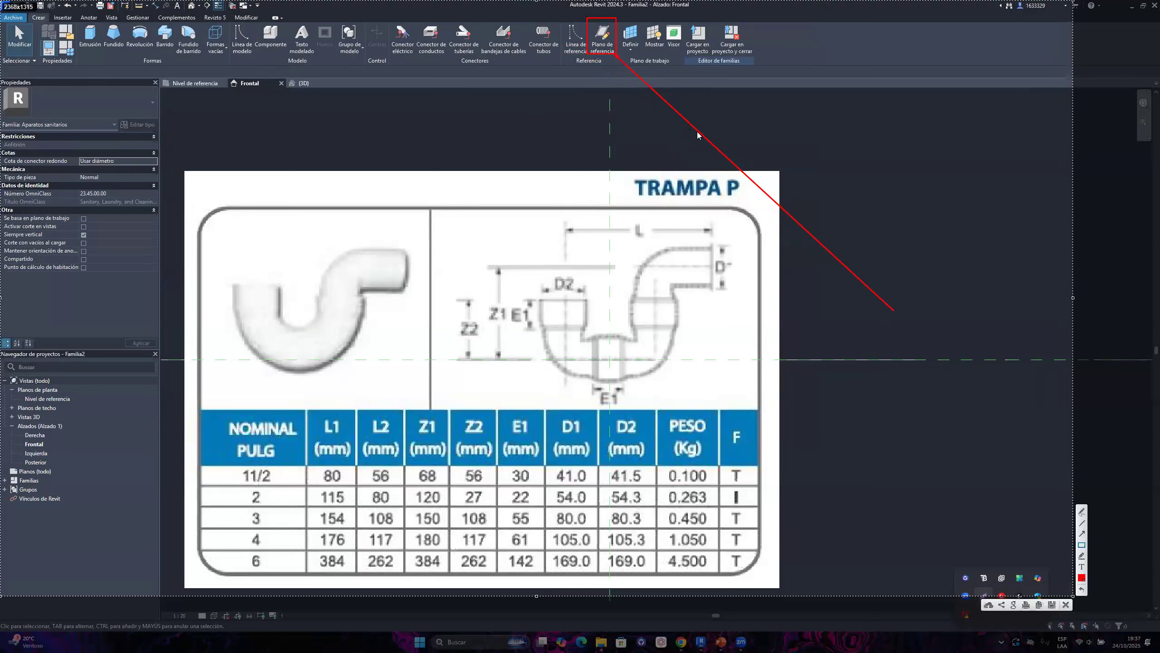
key(Escape)
Draw a trial horizontal reference plane in the empty area beside the trampa P image and delete it
click(608, 46)
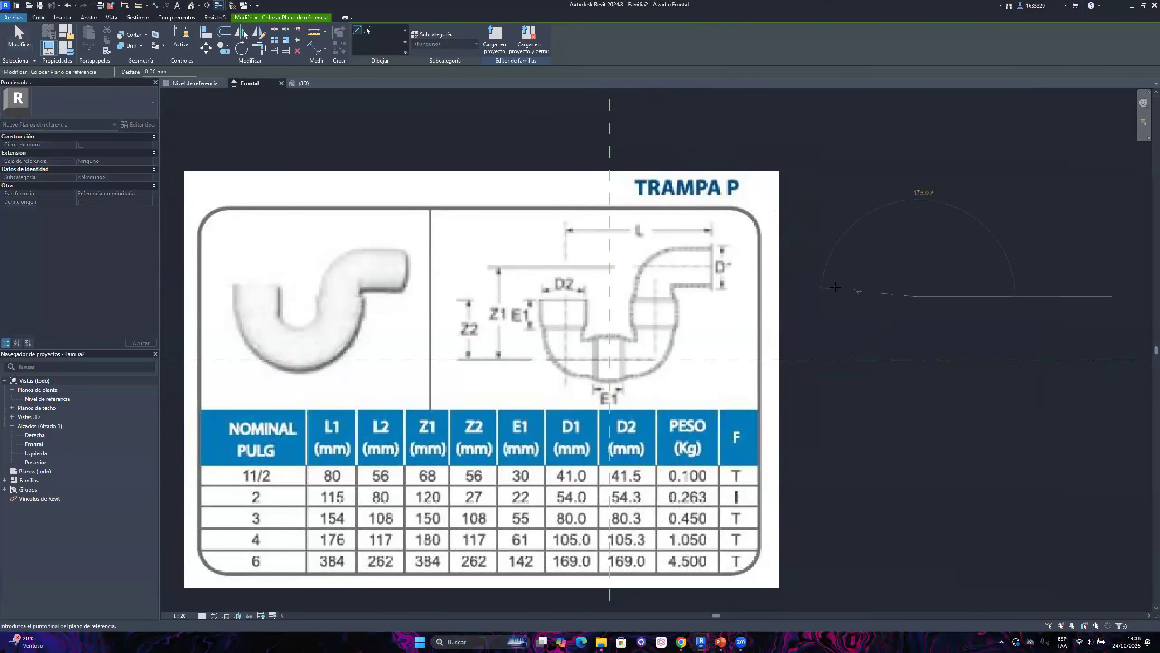
click(816, 296)
key(Escape)
click(882, 296)
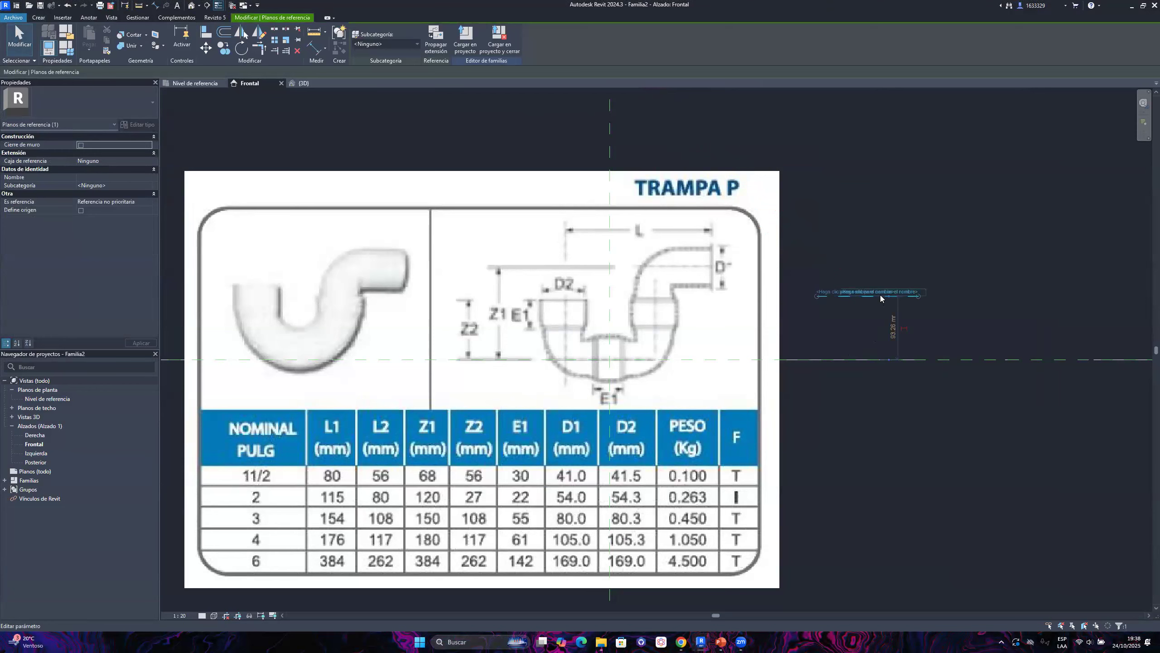
key(Escape)
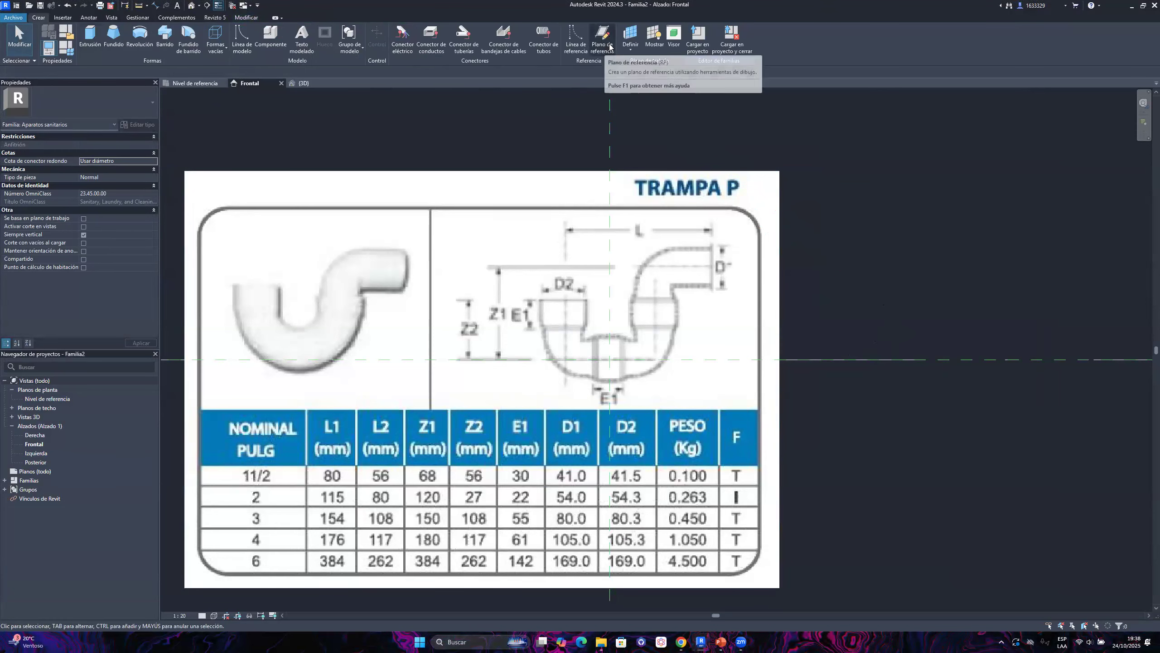
Draw a vertical reference plane along the centreline of the trap's D2 inlet, from above dimension L to below the trap
click(610, 46)
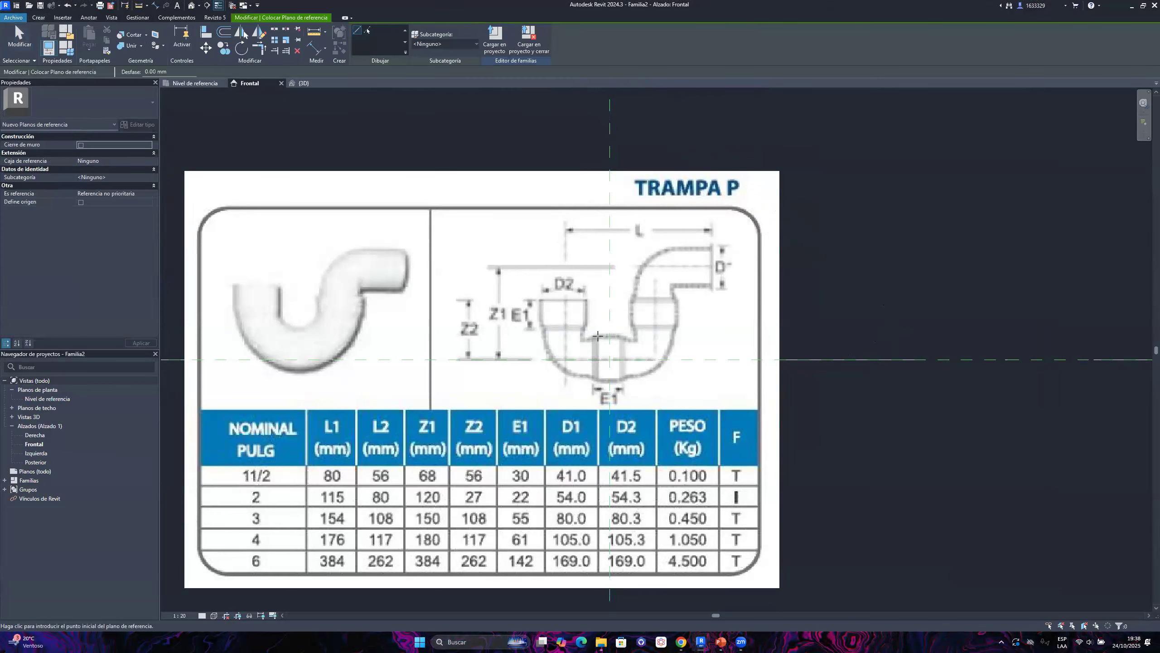
scroll(567, 196, up, 2)
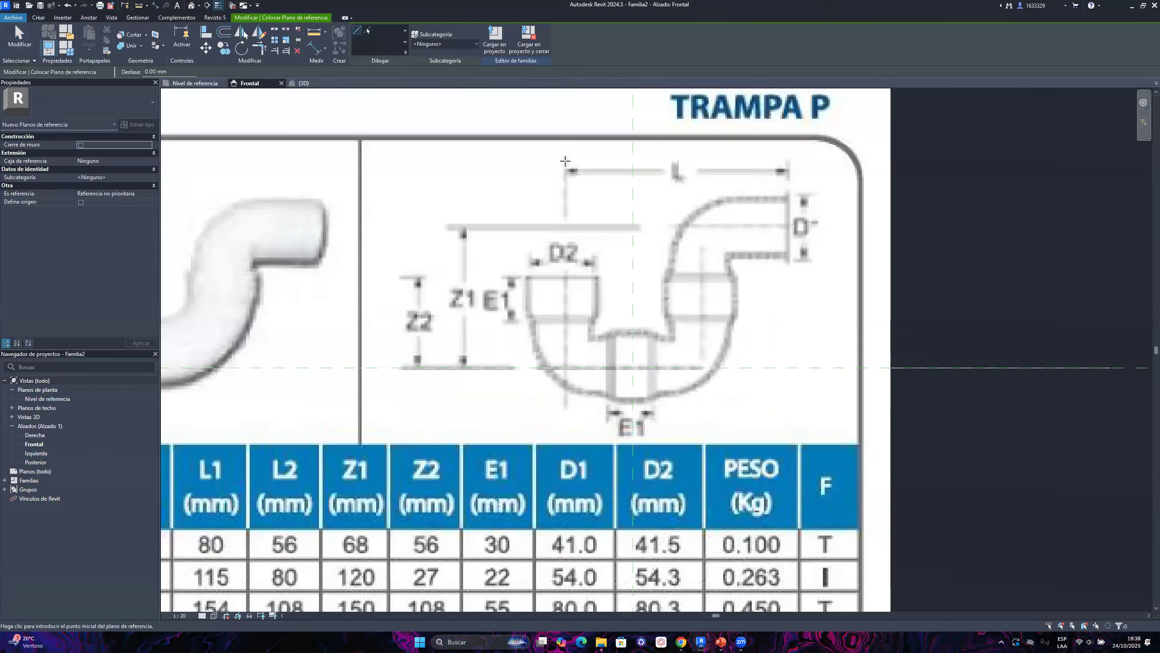
click(565, 159)
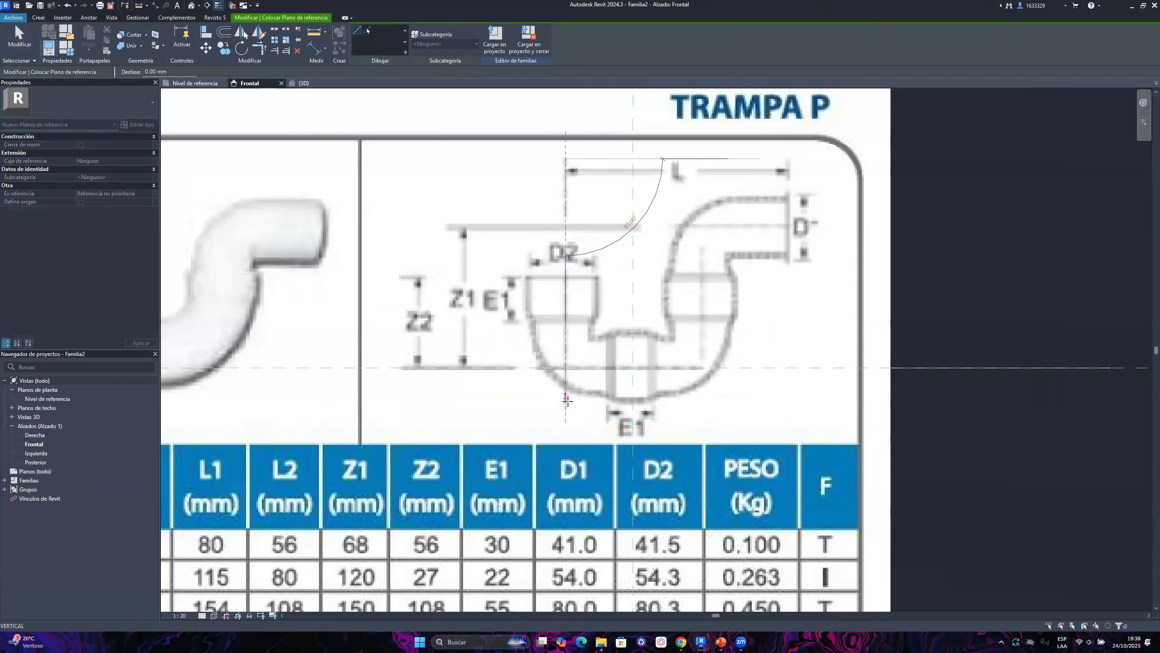
scroll(566, 410, down, 1)
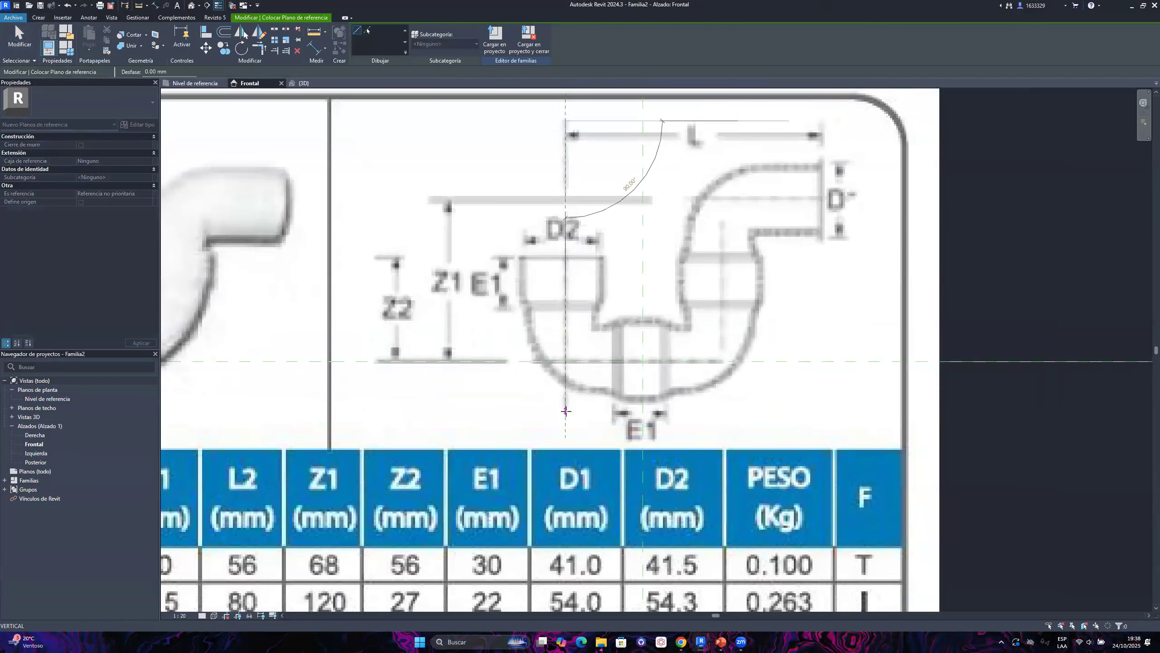
scroll(565, 411, up, 3)
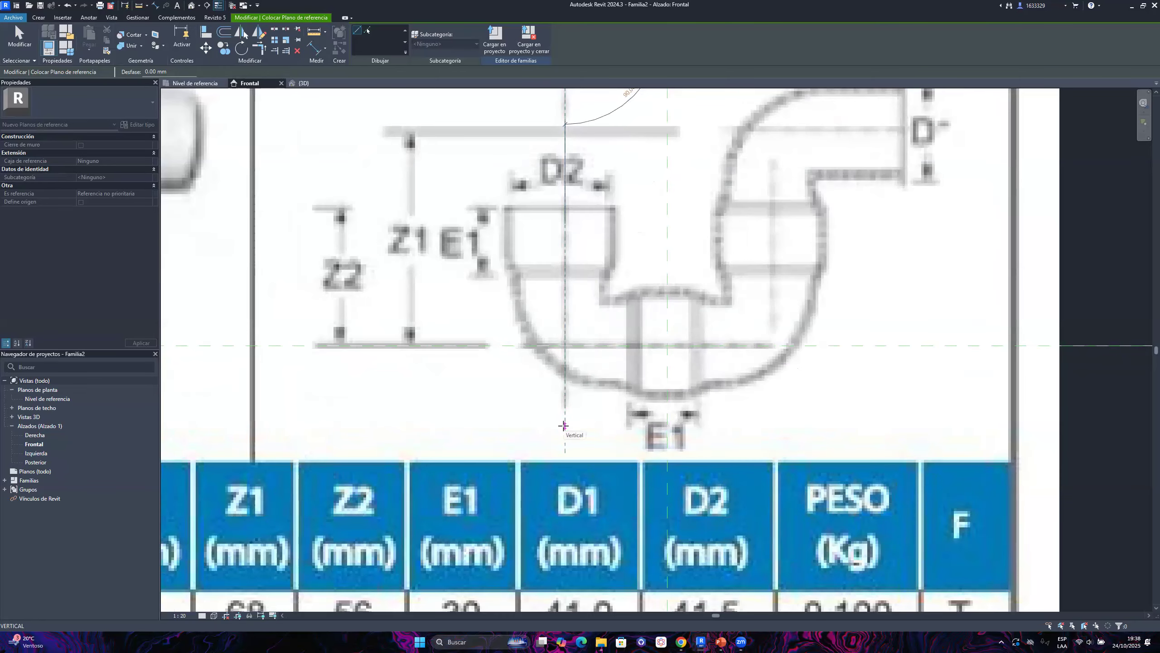
scroll(670, 402, down, 2)
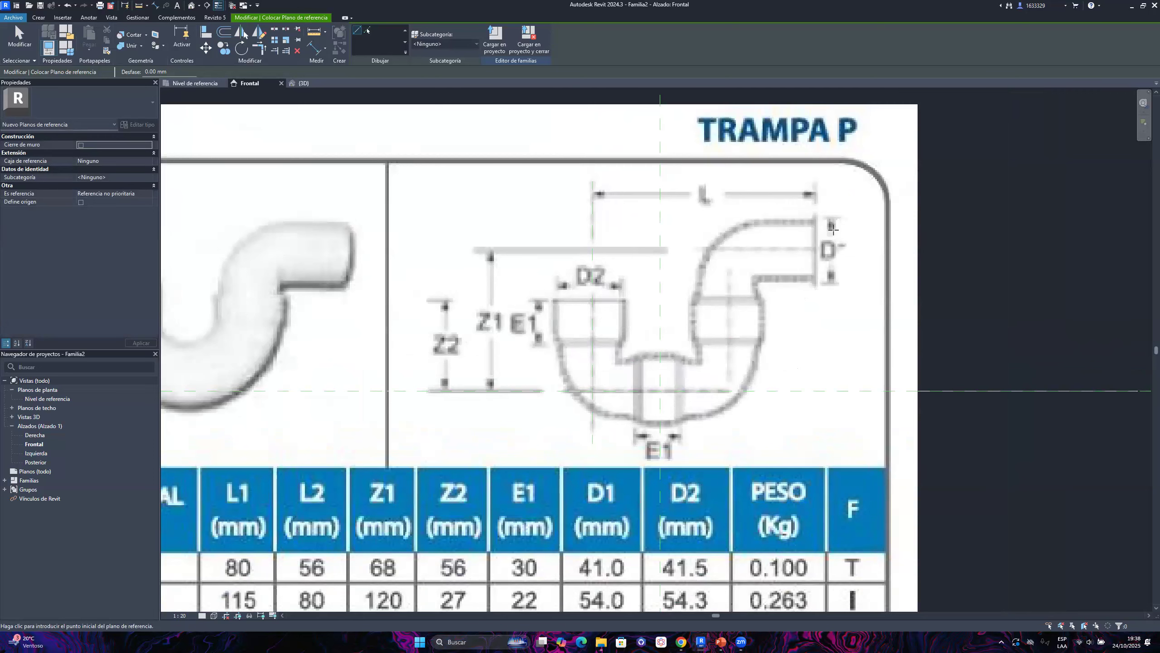
Try to place a vertical reference plane at the outlet end of the trap section
scroll(817, 179, up, 5)
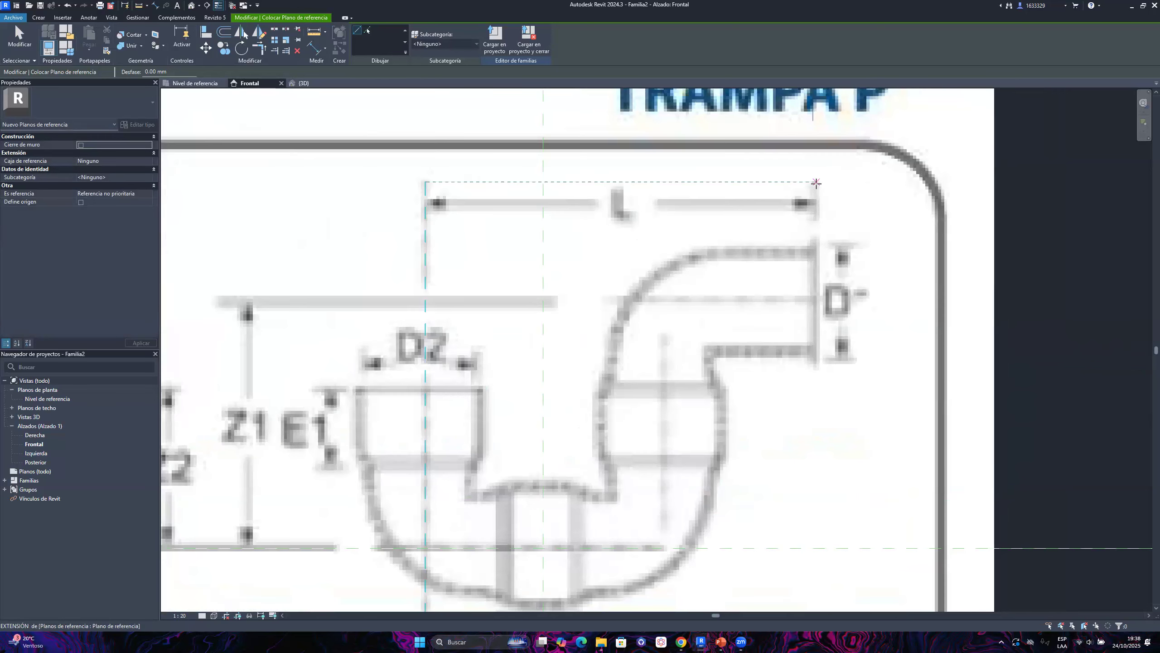
click(815, 182)
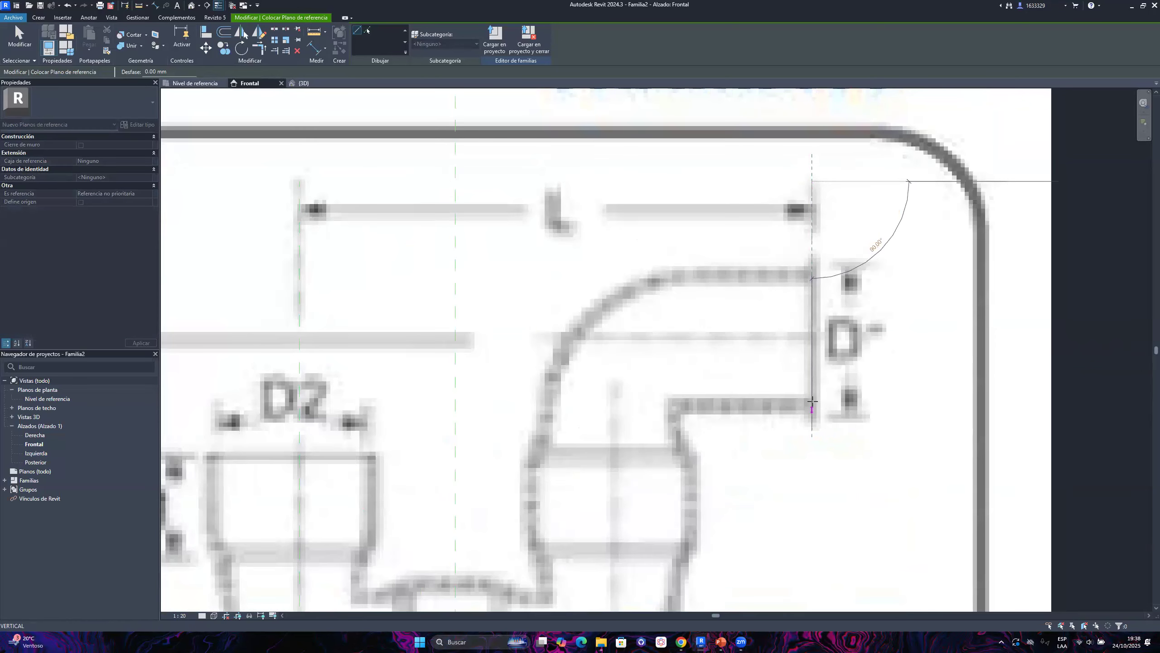
scroll(807, 411, down, 1)
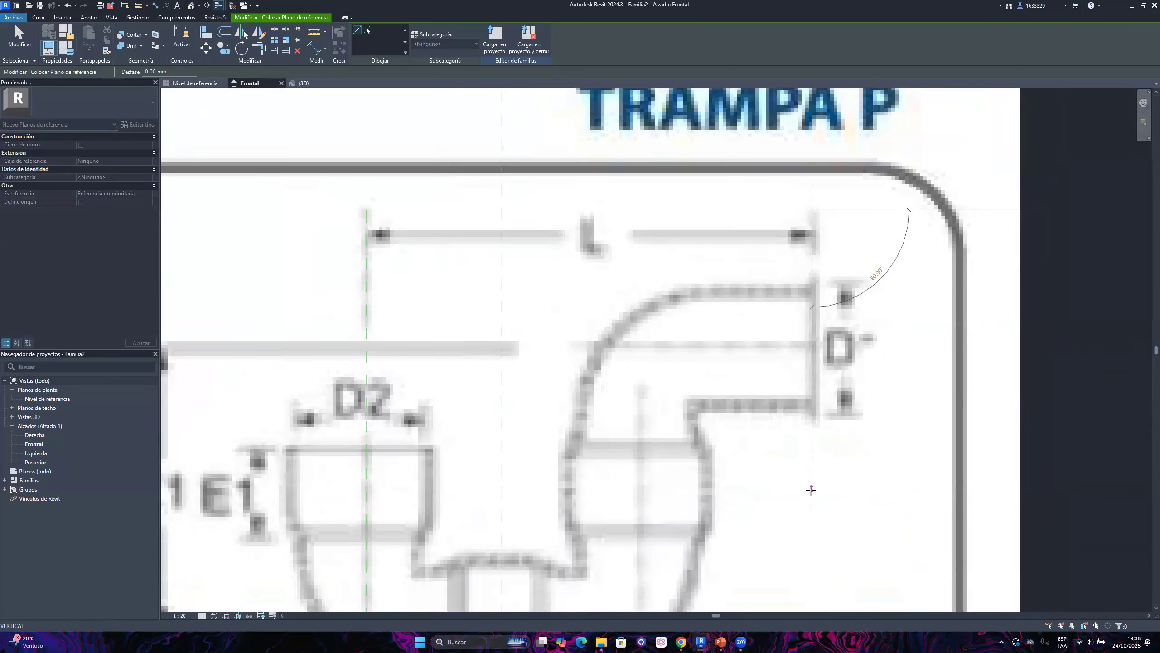
click(811, 491)
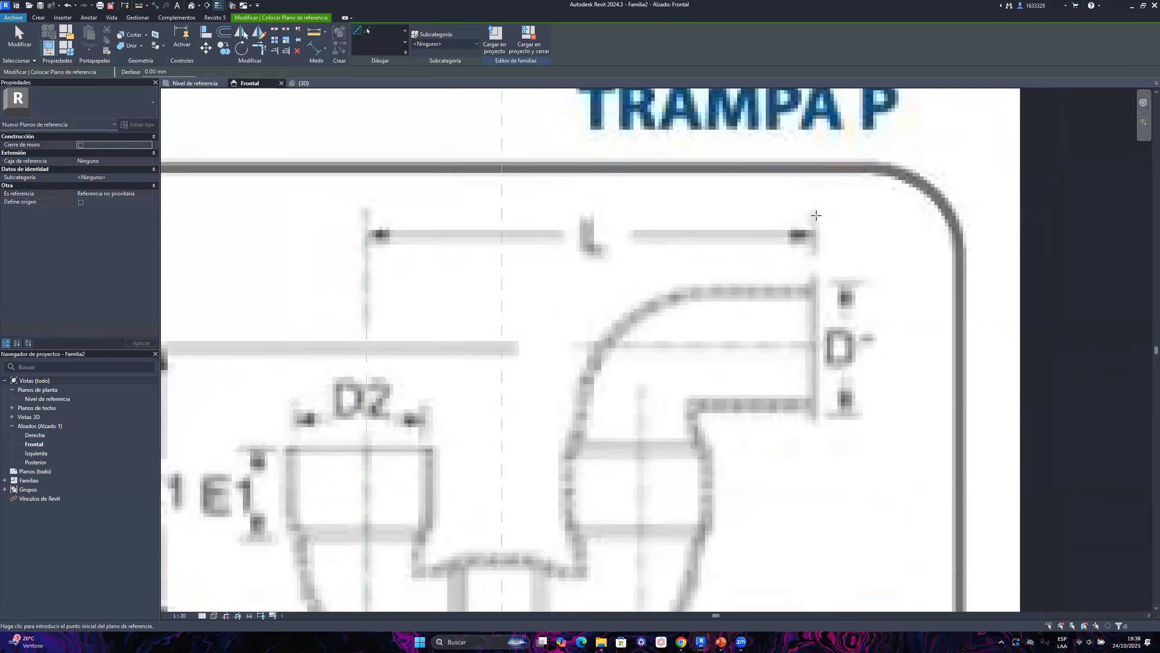
Draw a vertical reference plane along the outlet's end face, in line with the far limit of dimension L
scroll(817, 213, up, 2)
click(814, 206)
scroll(814, 207, down, 2)
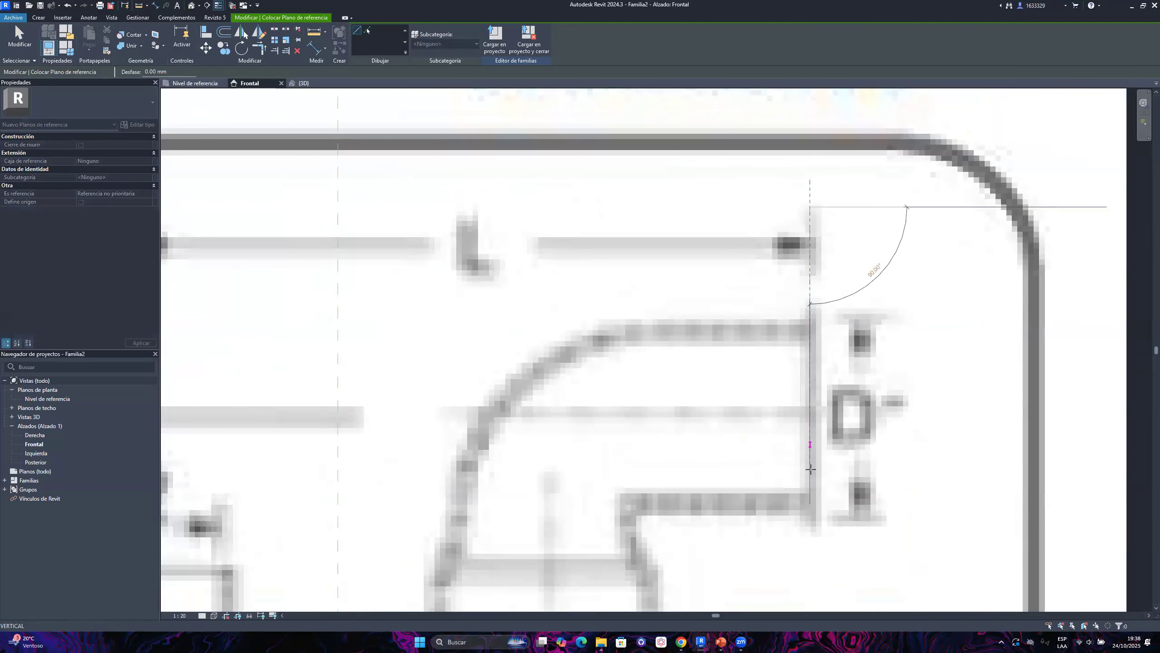
scroll(818, 366, down, 1)
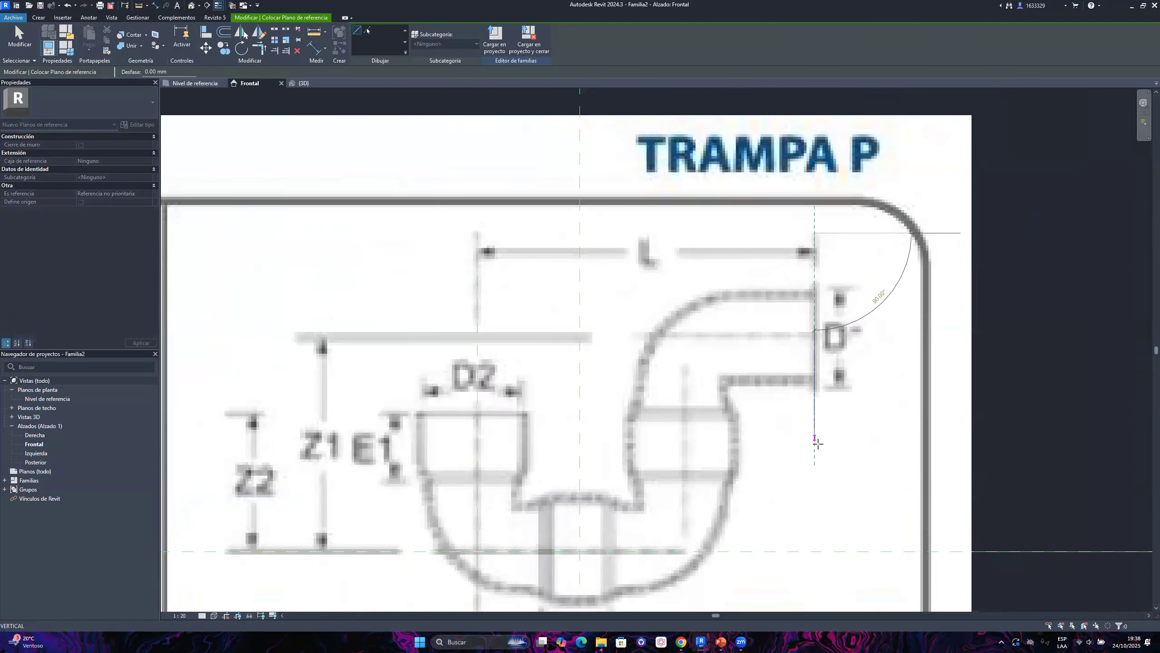
click(816, 443)
Draw a horizontal reference plane along the outlet pipe's centreline, extending past the outlet end
scroll(831, 320, down, 3)
scroll(837, 293, up, 3)
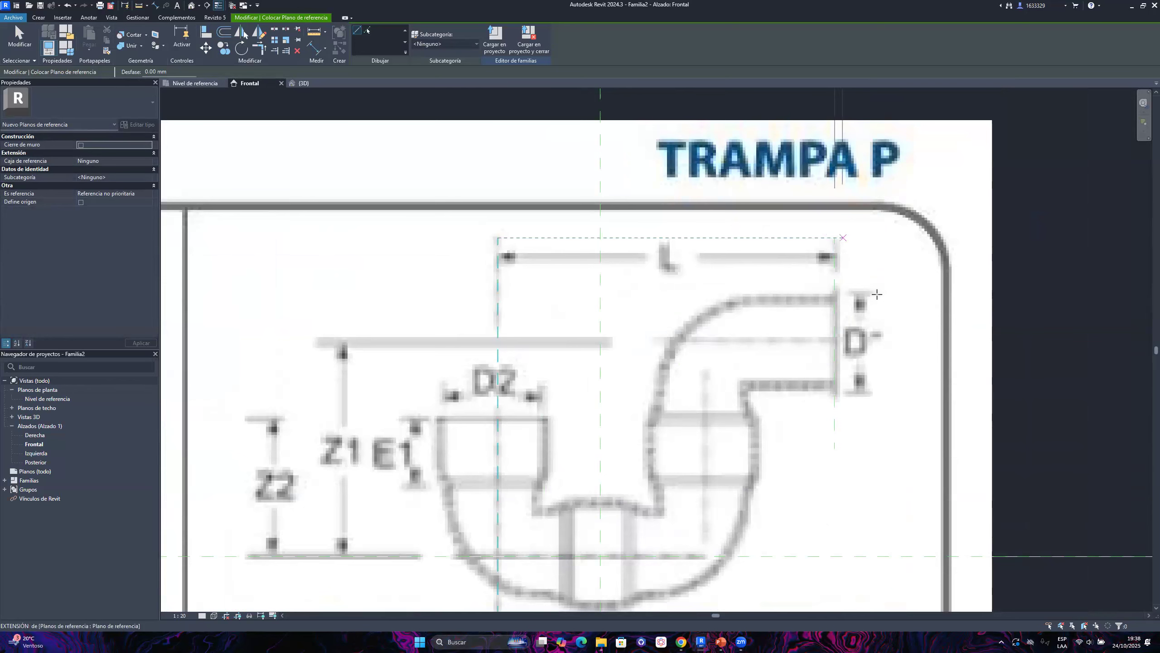
scroll(826, 411, down, 2)
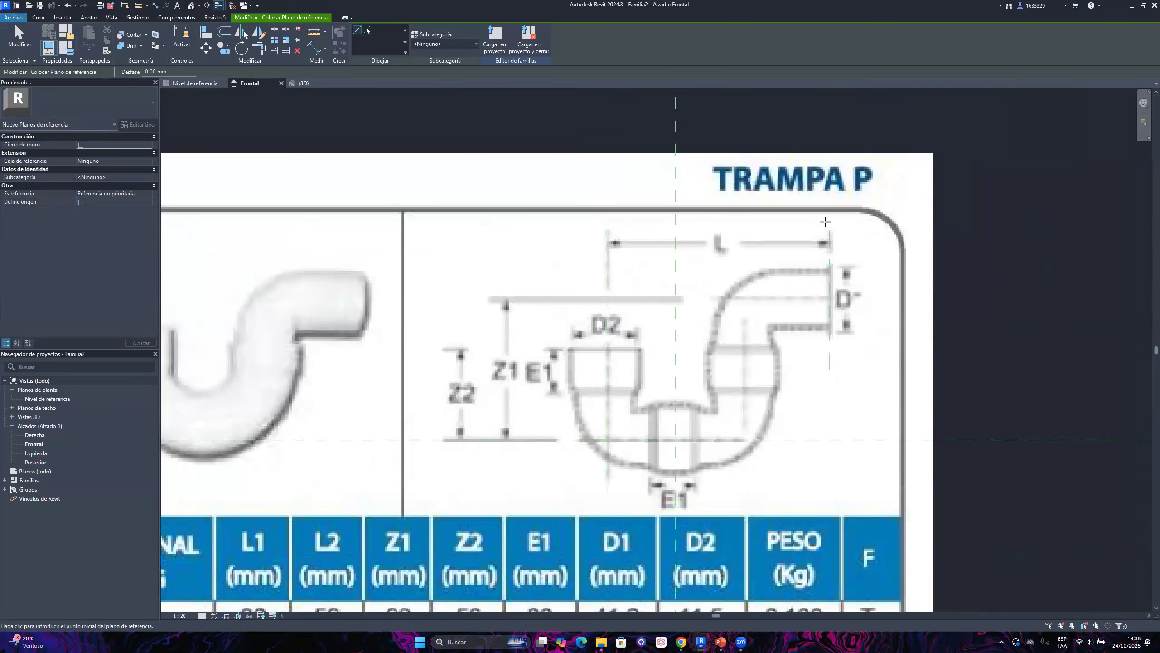
scroll(833, 352, up, 2)
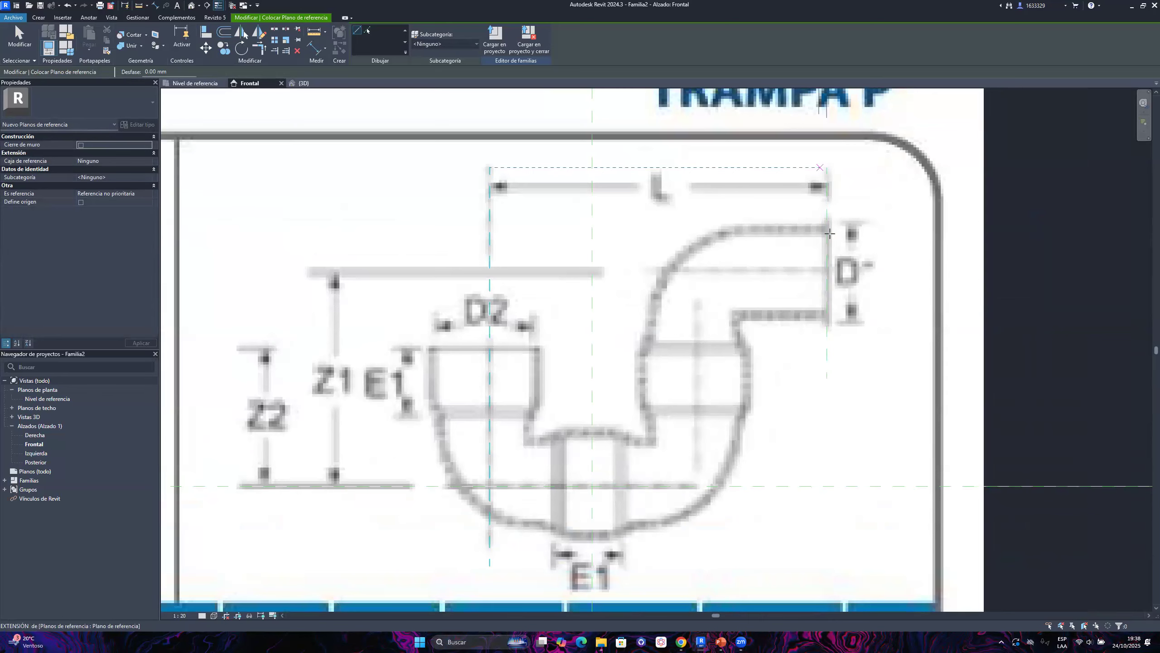
scroll(803, 252, down, 2)
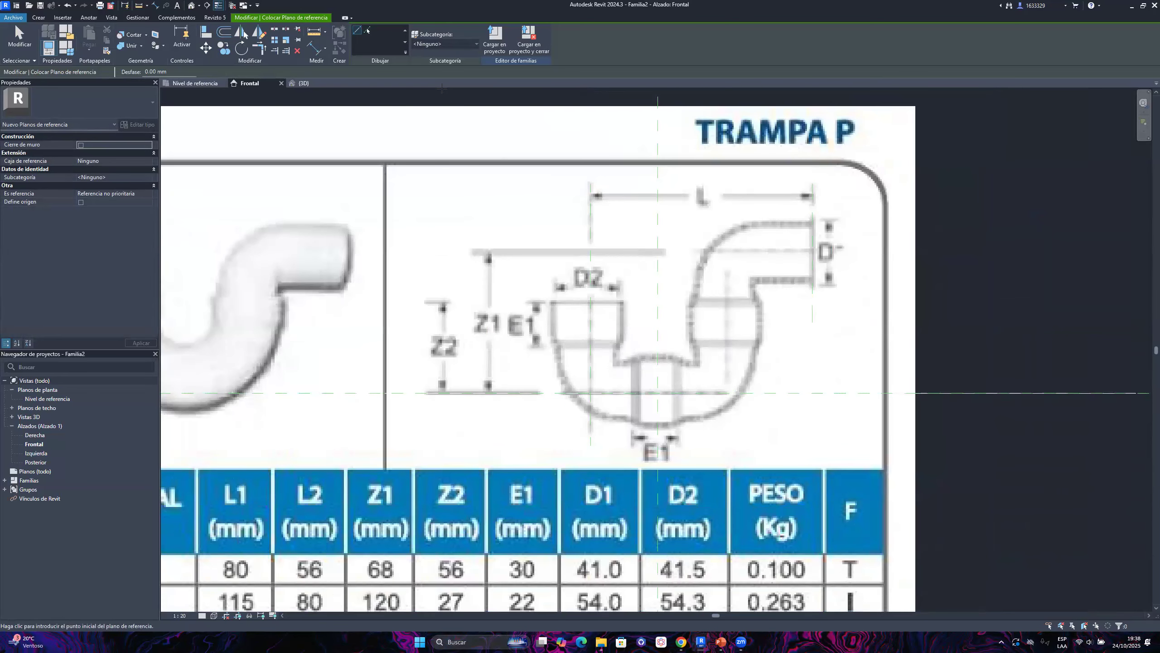
scroll(777, 331, up, 3)
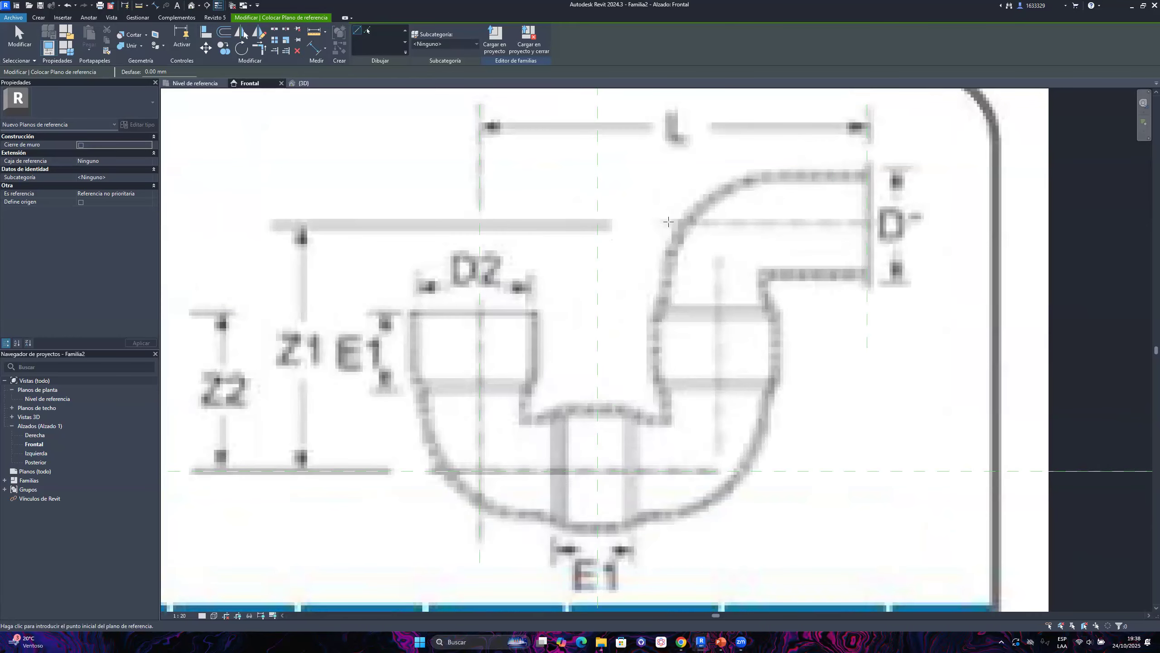
click(669, 222)
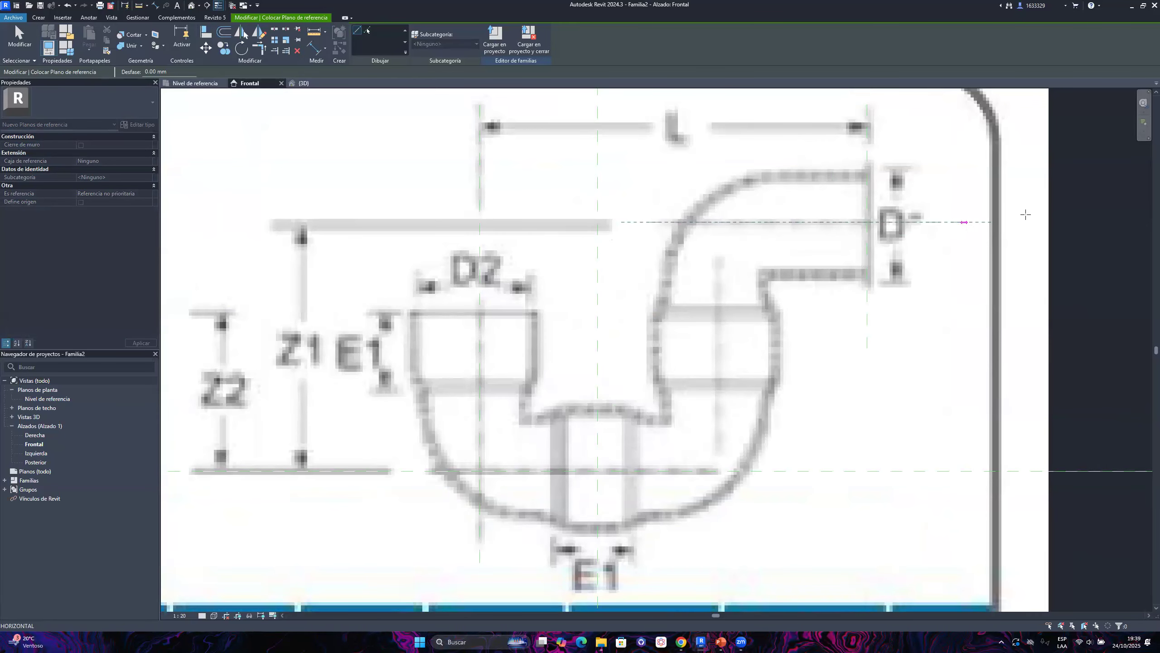
click(964, 222)
Draw a vertical reference plane along the centreline of the riser between the lower bend and the outlet elbow
scroll(876, 240, down, 3)
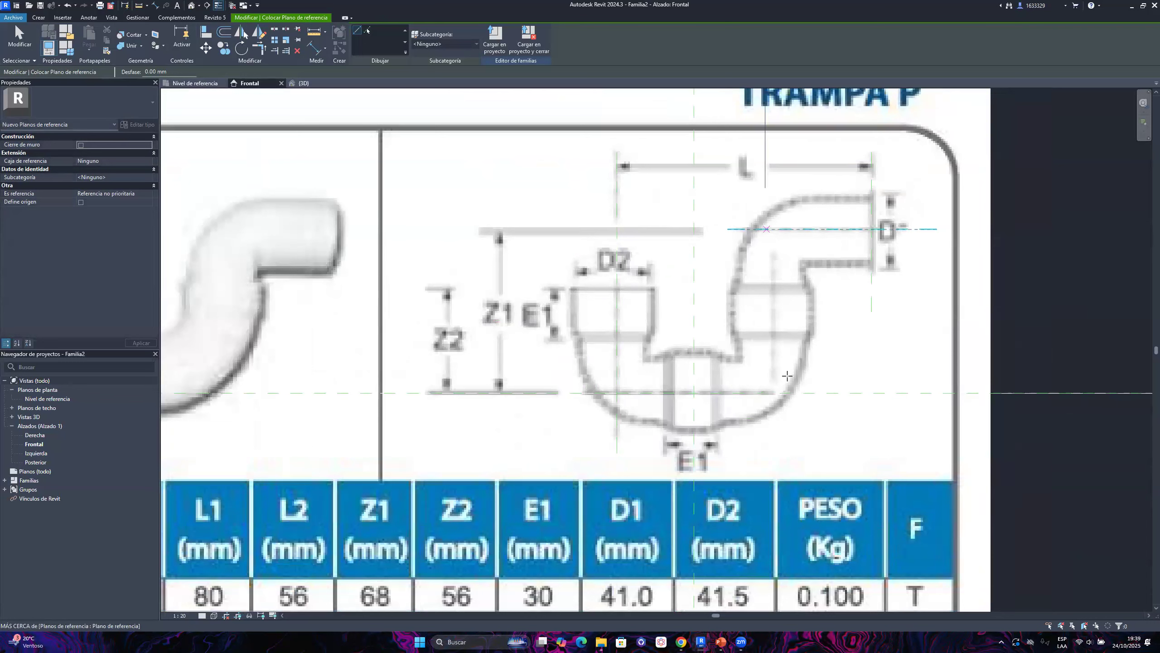
click(774, 441)
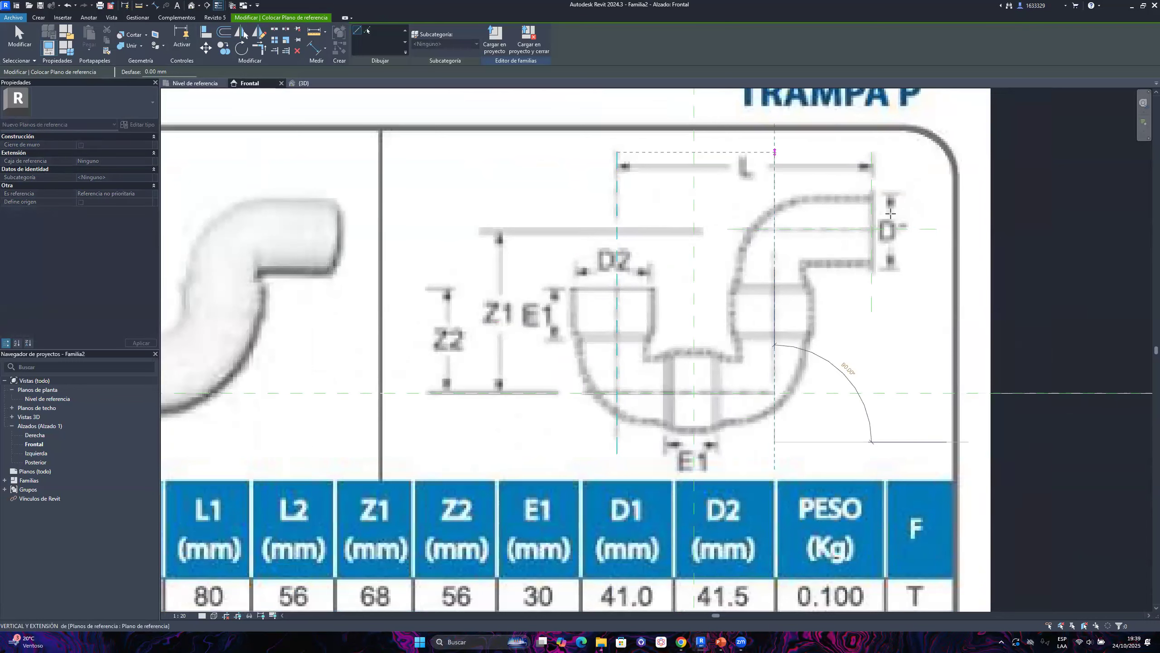
click(774, 148)
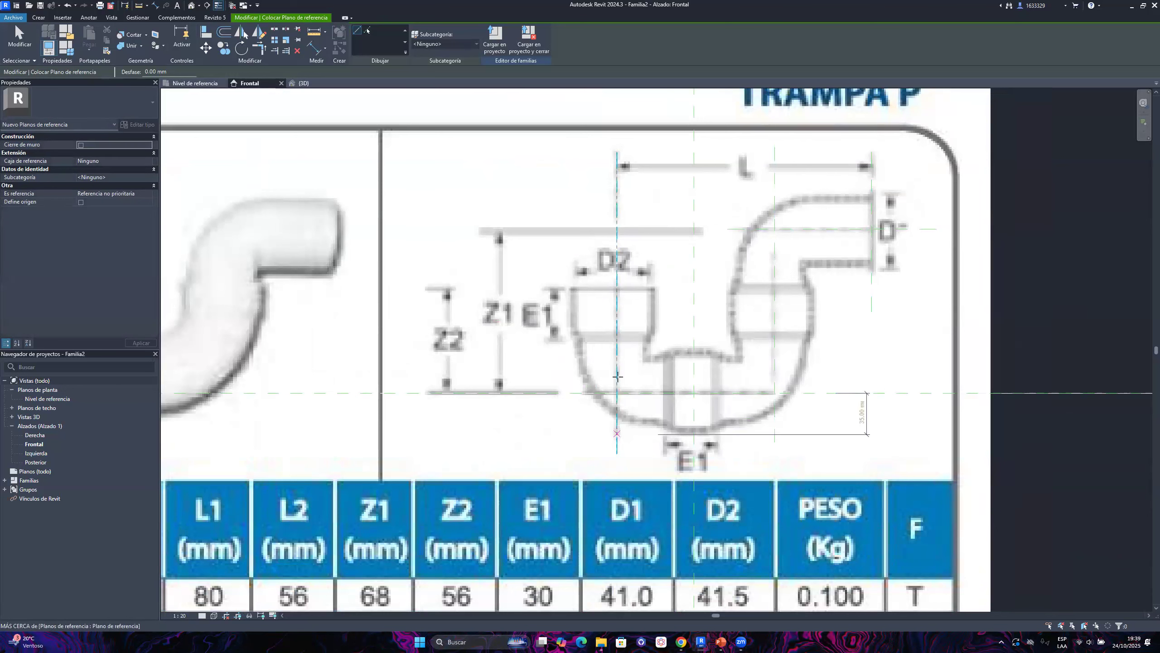
key(Escape)
key(Escape)
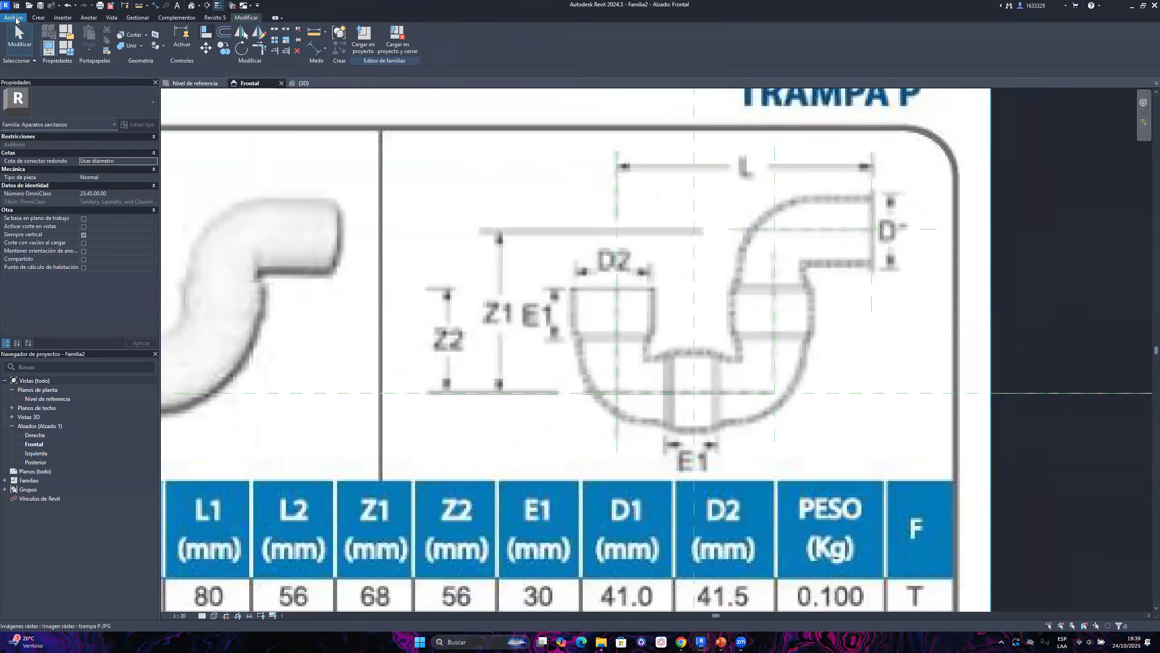
Draw a horizontal reference plane along the upper rim of the D2 inlet, extending past both sides of the pipe
click(39, 17)
click(602, 40)
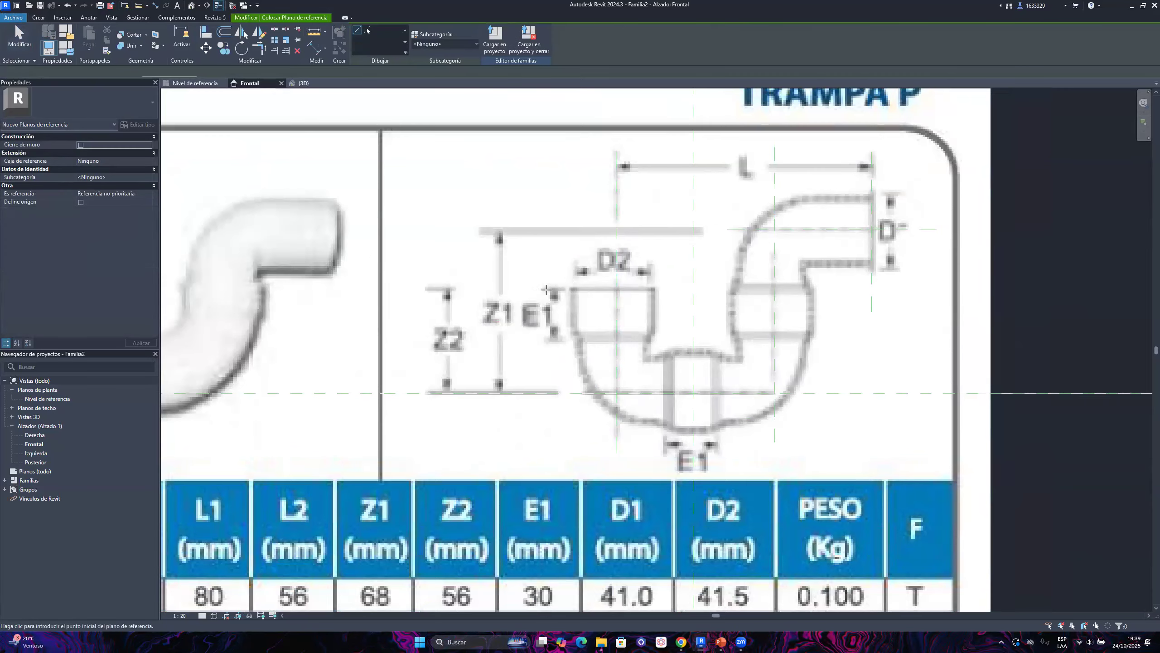
scroll(560, 285, up, 3)
click(569, 292)
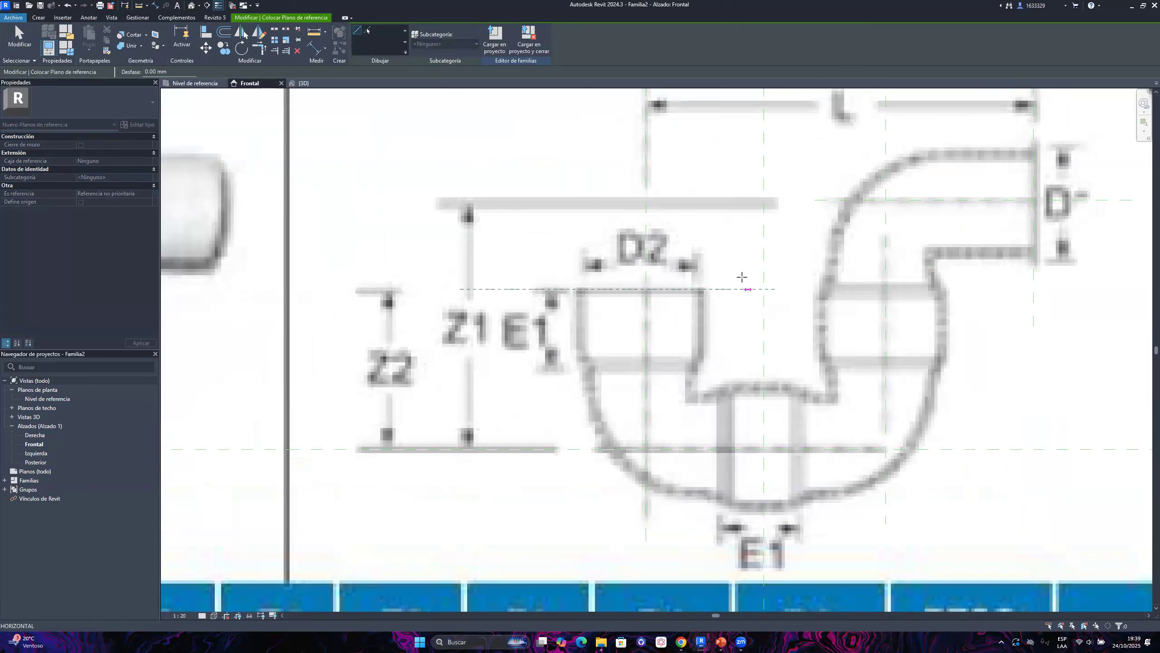
click(749, 288)
key(Escape)
key(Escape)
scroll(549, 277, down, 3)
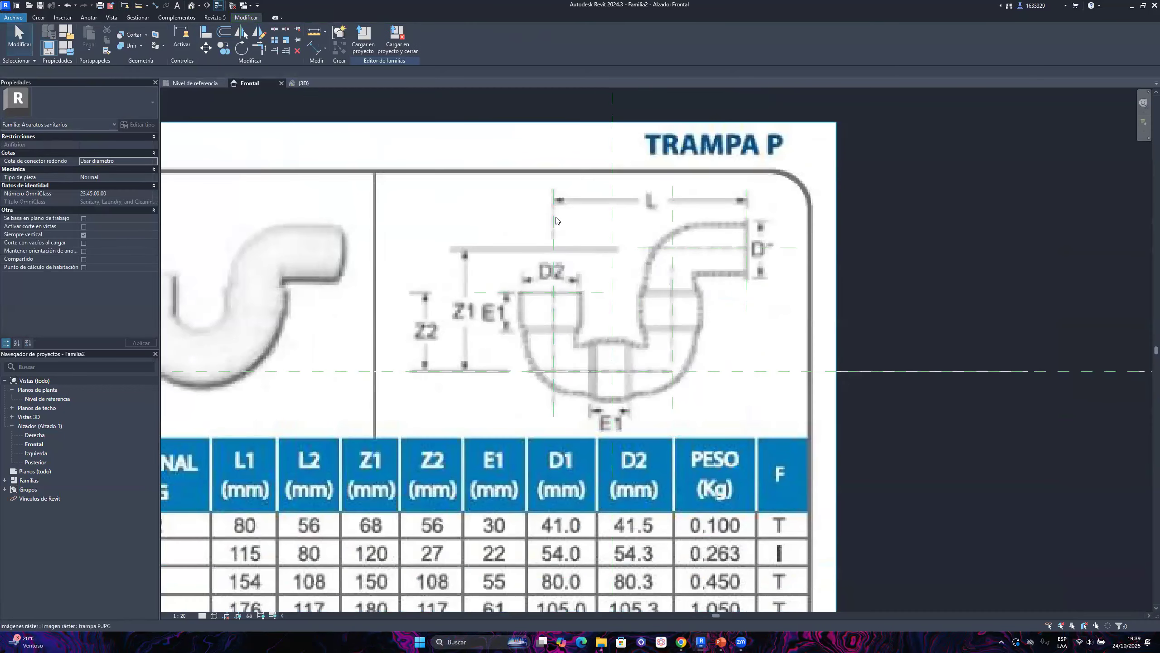
Review the reference planes and the reference level that mark the trap's centrelines, inlet rim and outlet end
click(553, 272)
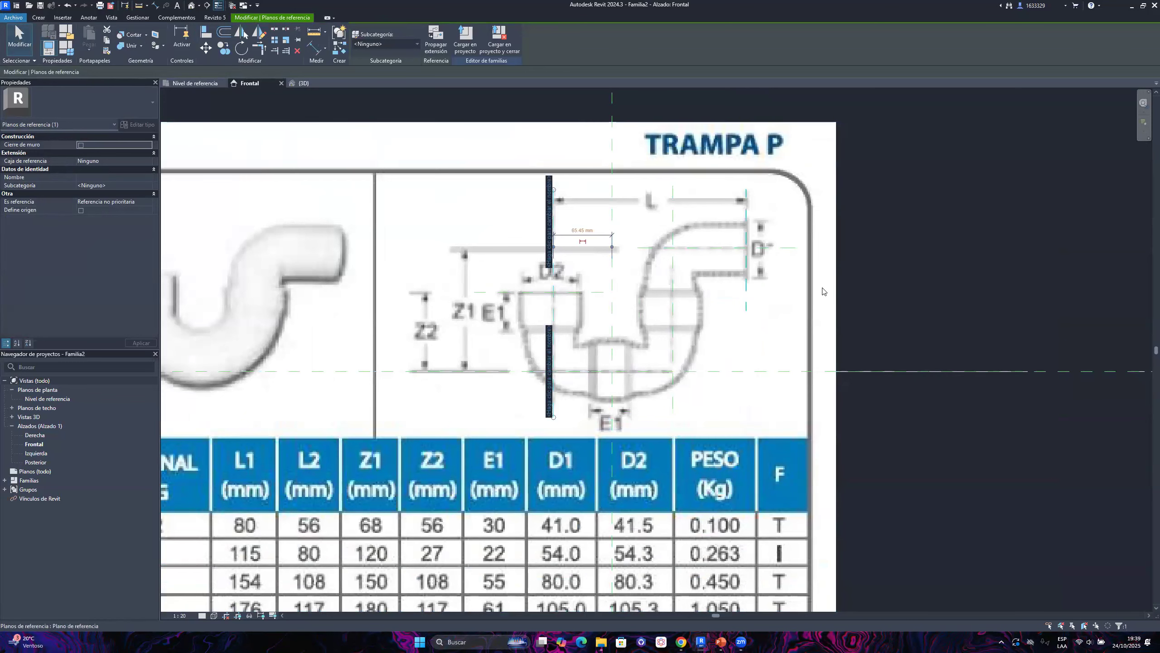
click(905, 265)
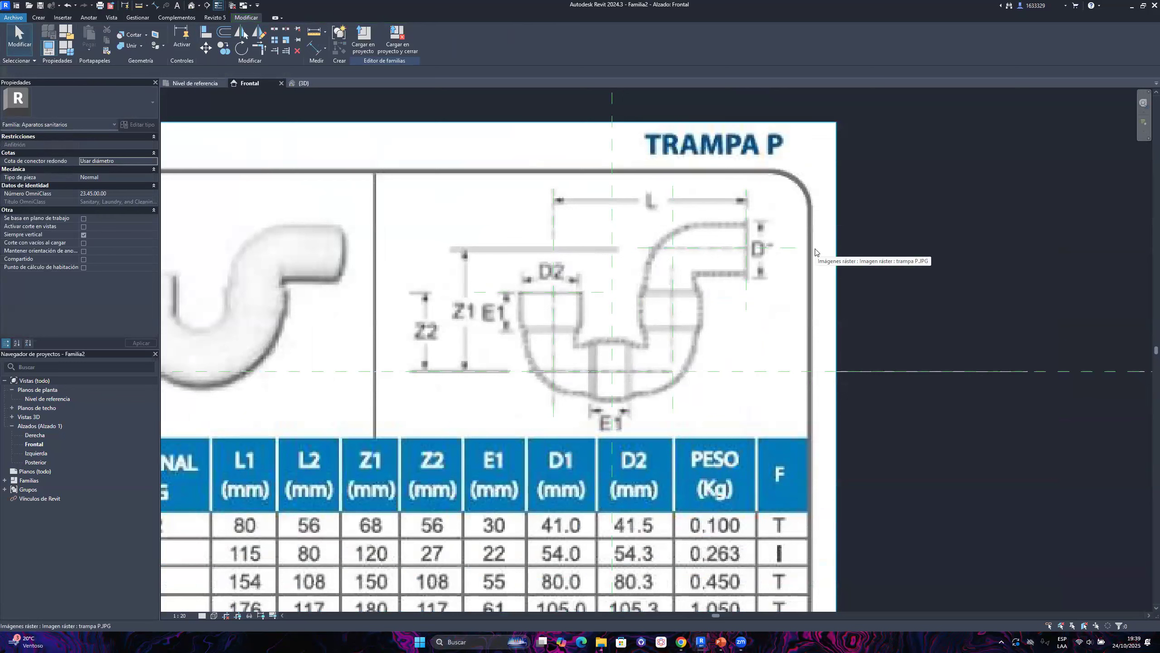
click(747, 211)
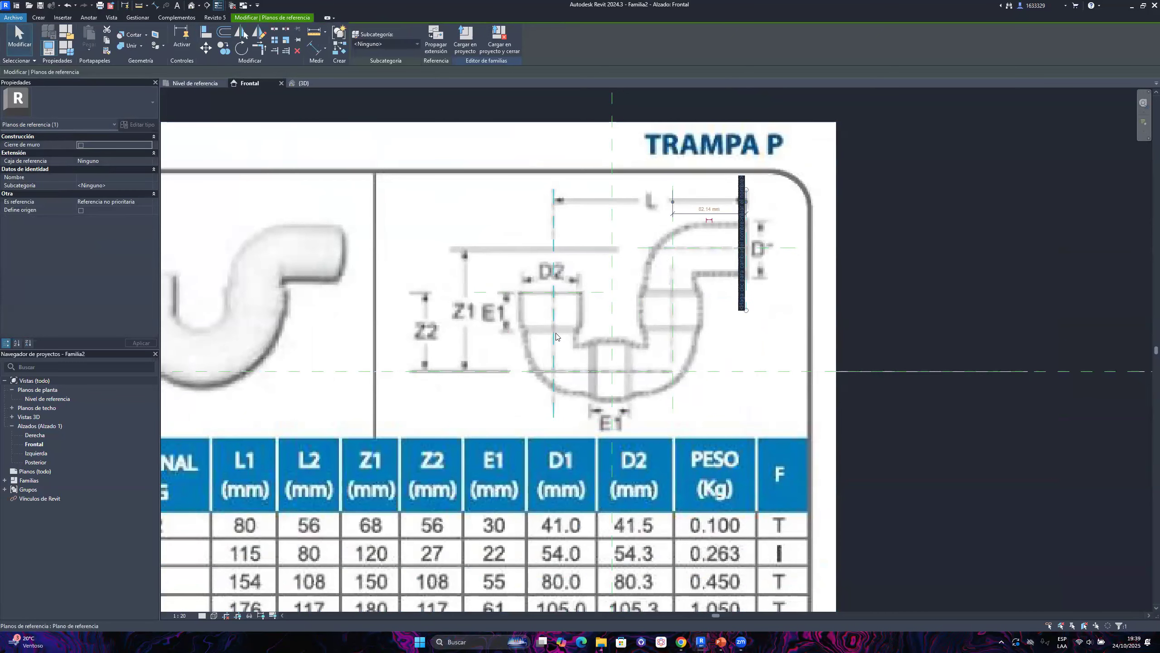
click(550, 365)
click(649, 369)
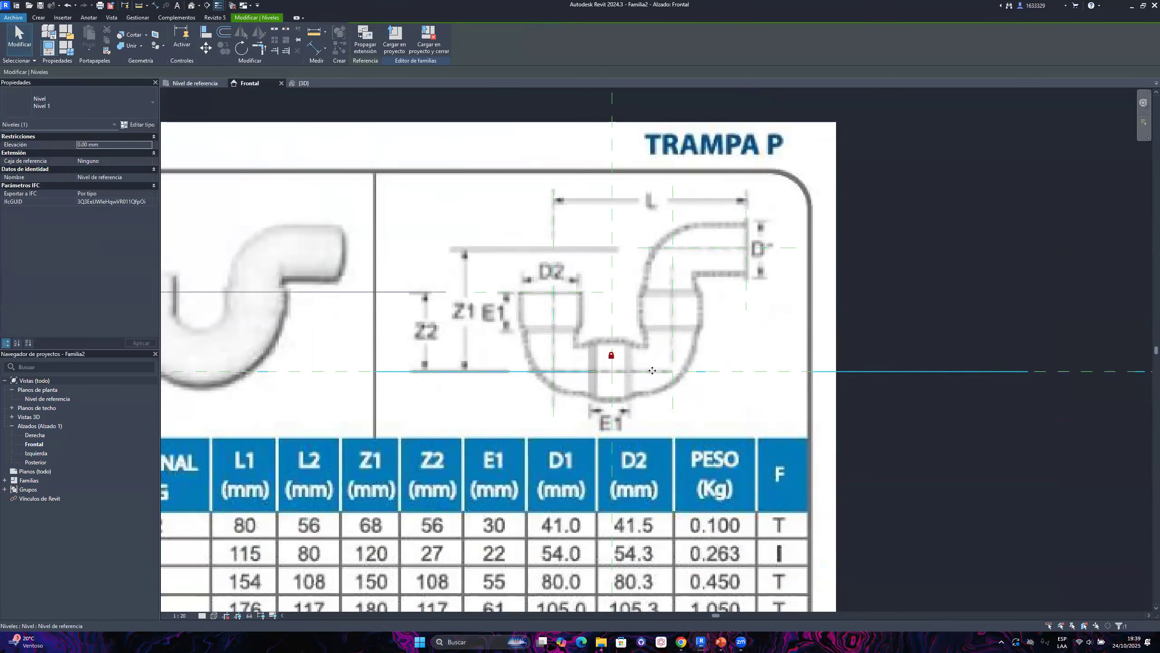
click(672, 341)
click(733, 249)
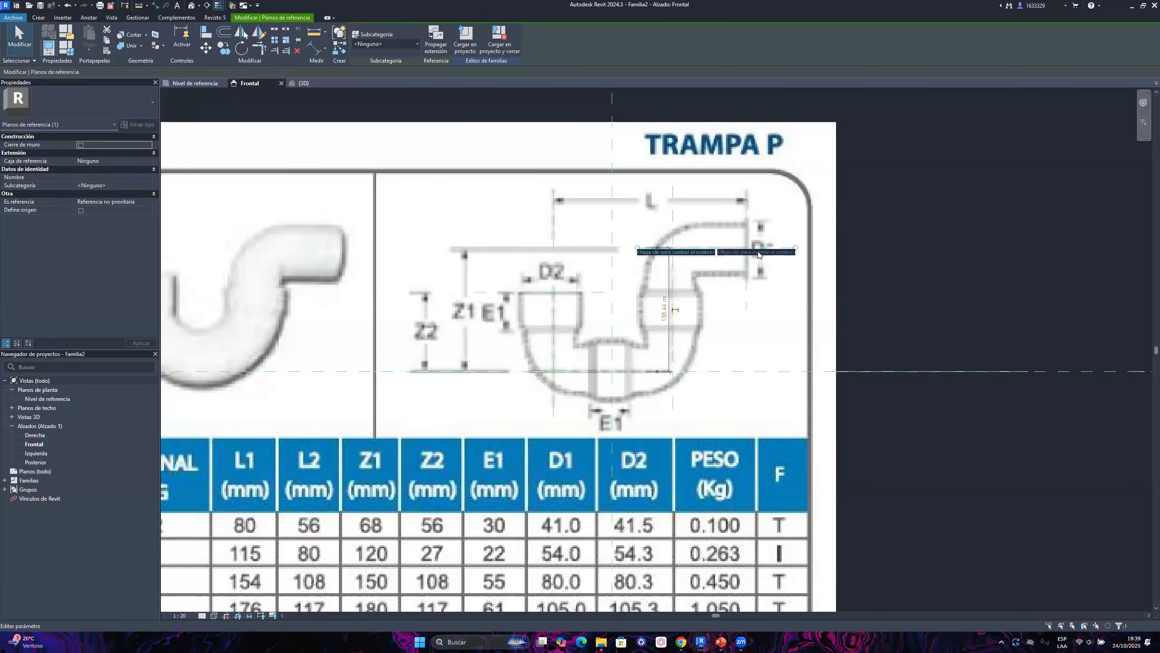
click(600, 305)
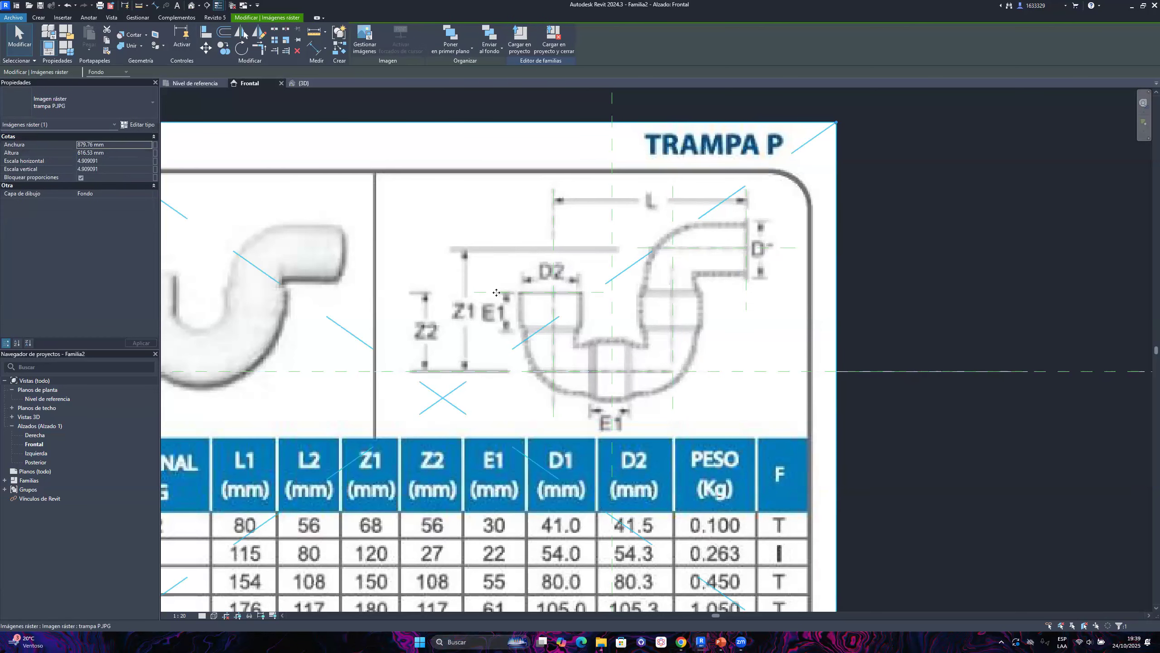
scroll(619, 290, down, 3)
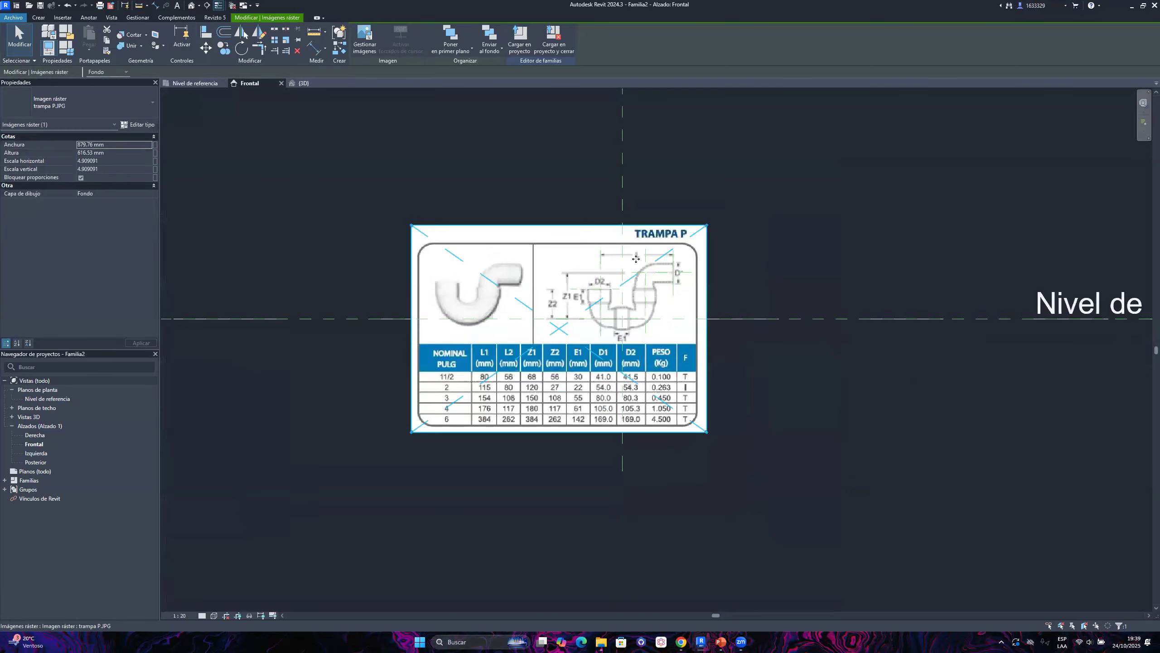
scroll(644, 297, up, 2)
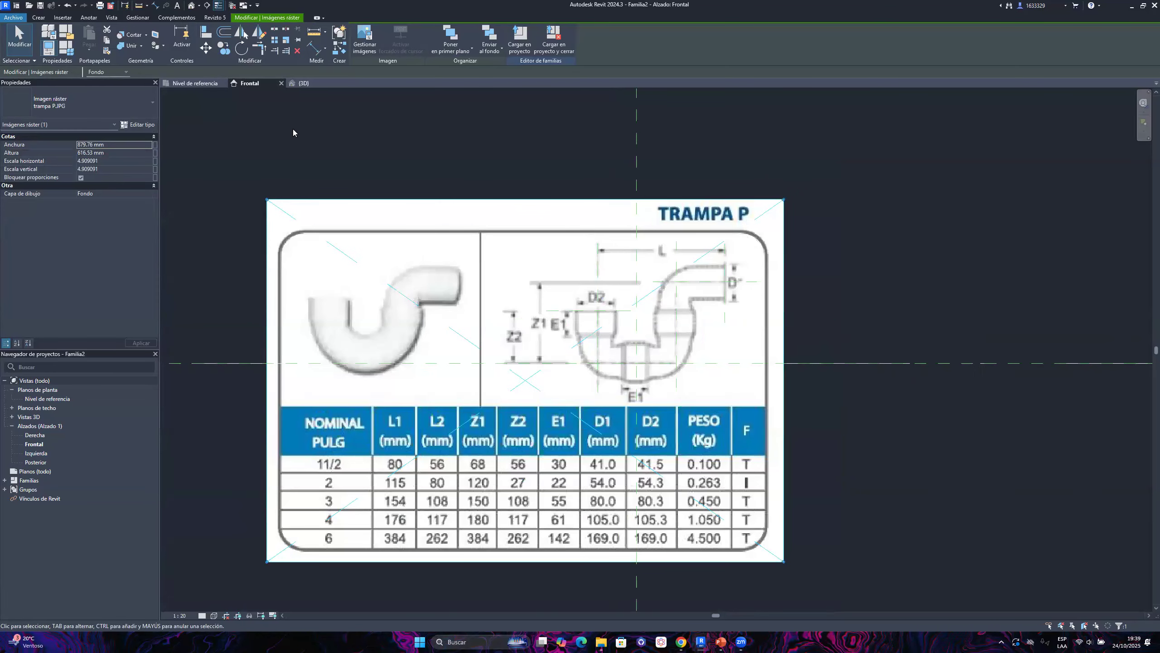
Start a sweep and sketch its path as connected lines from the inlet rim through the bottom centreline and riser to the outlet end
click(41, 18)
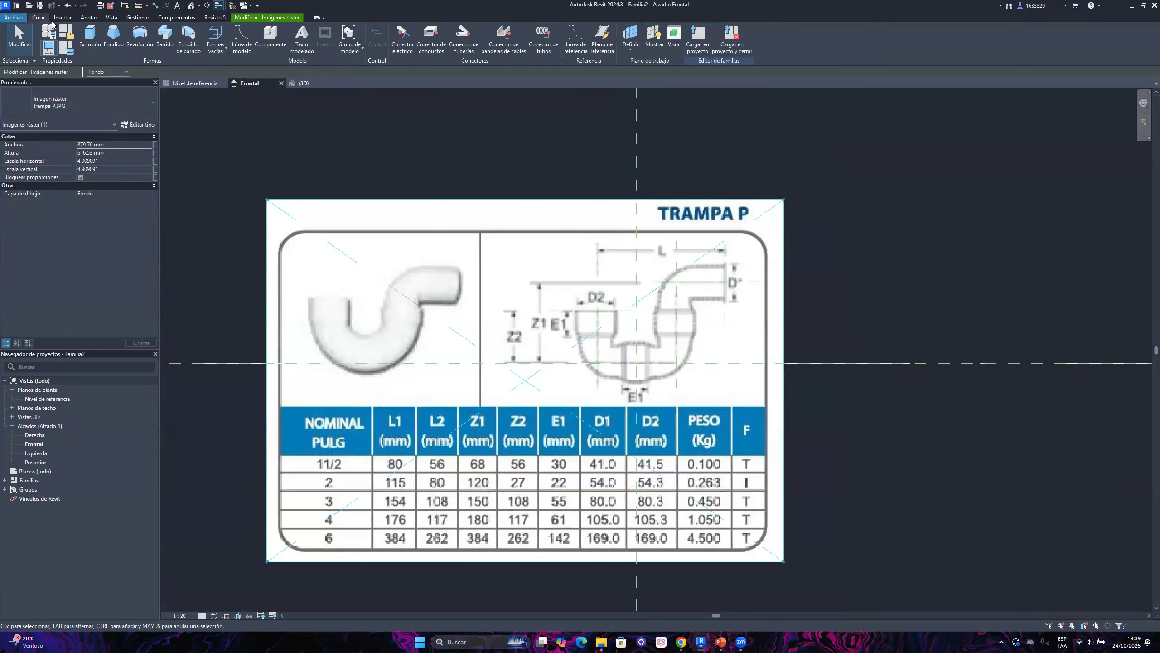
click(165, 36)
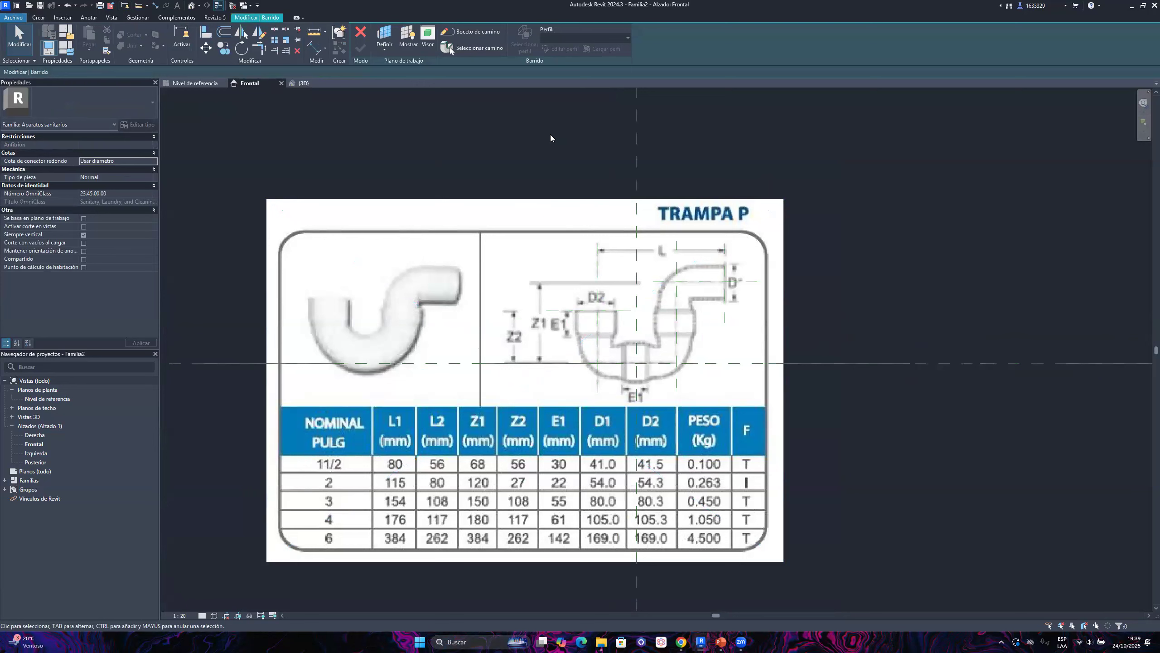
click(484, 34)
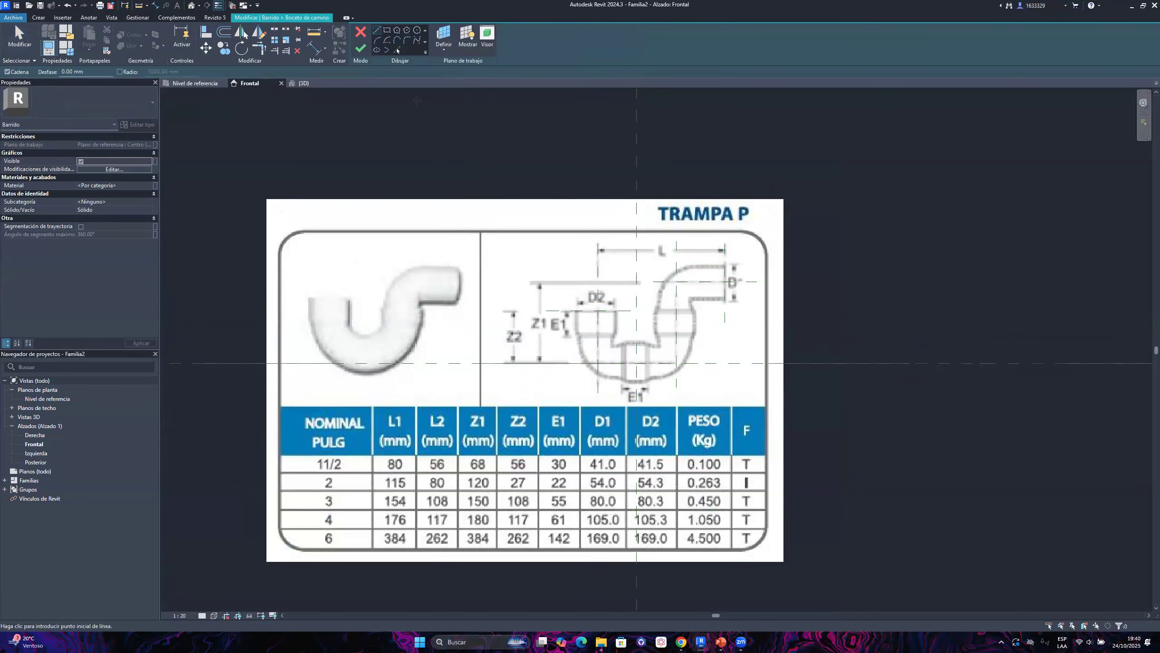
scroll(416, 100, up, 2)
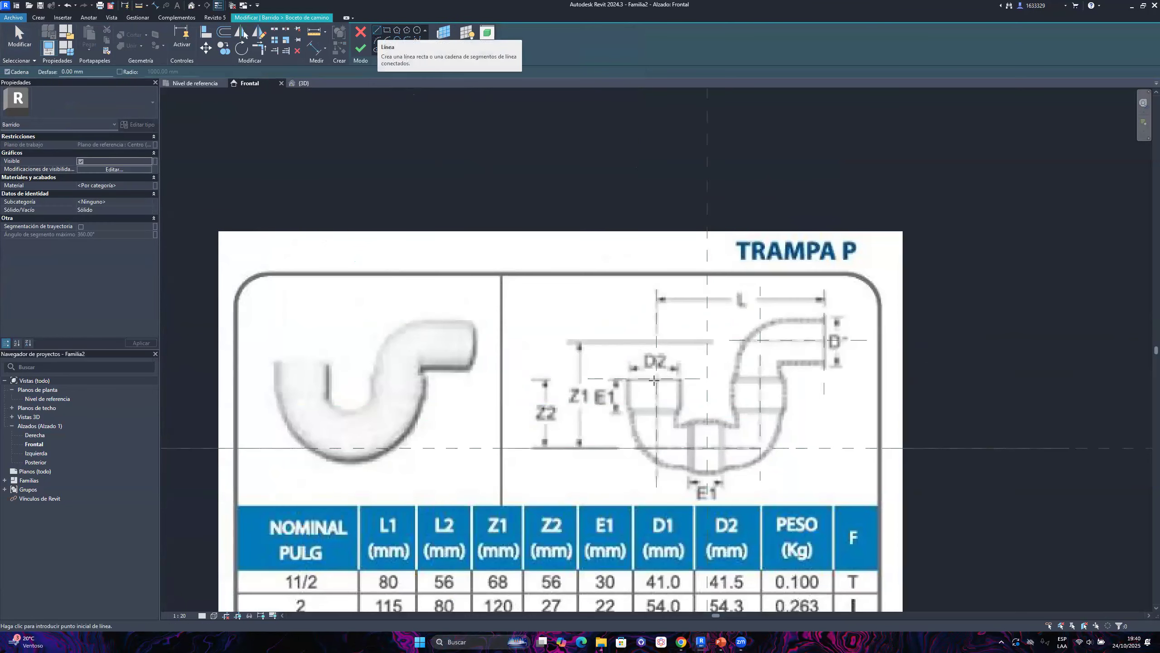
scroll(681, 386, up, 2)
middle_drag(599, 286, 568, 210)
middle_drag(650, 265, 645, 241)
scroll(644, 264, up, 1)
middle_drag(637, 298, 612, 422)
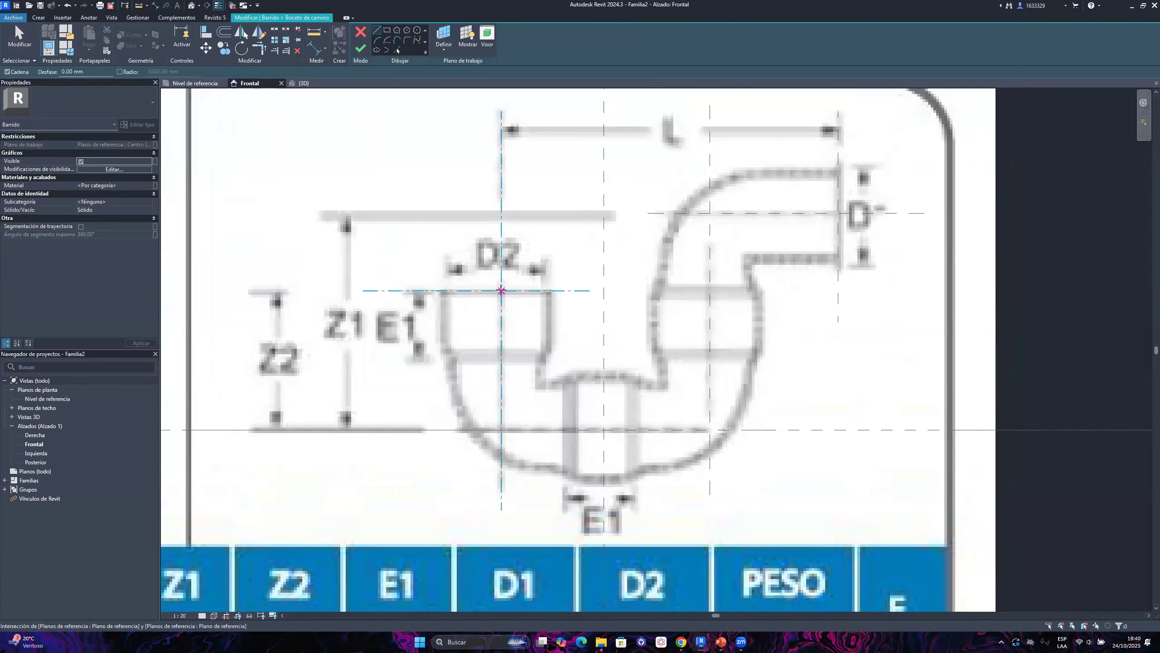
click(501, 290)
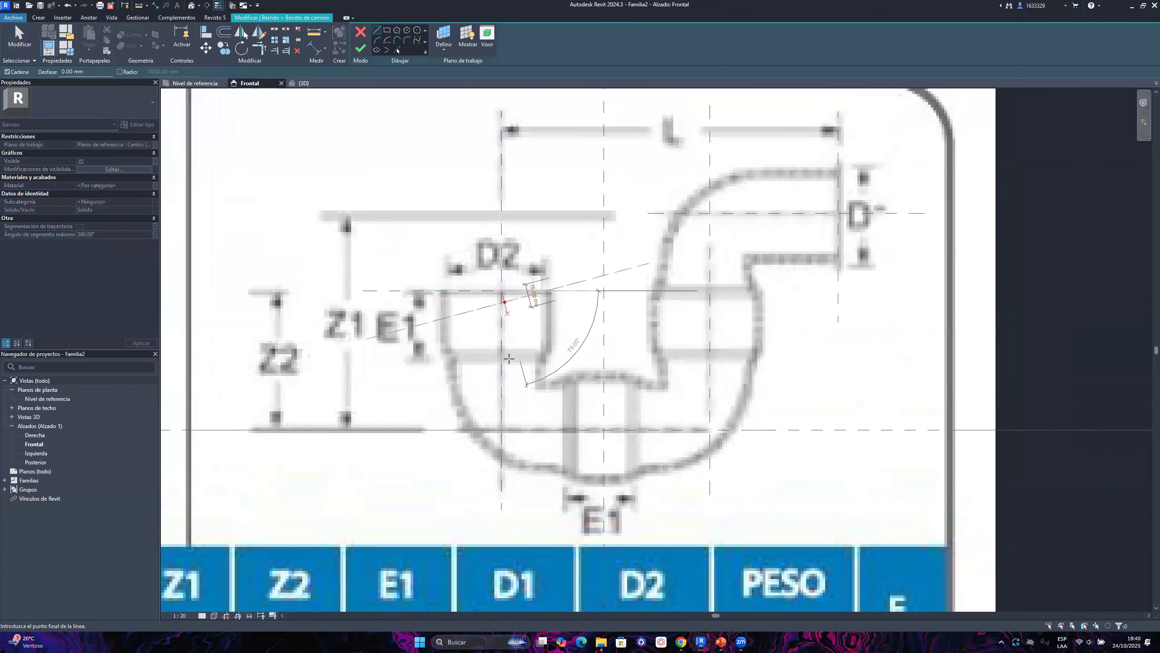
click(501, 429)
click(710, 429)
click(710, 213)
click(886, 342)
scroll(772, 378, down, 1)
key(Escape)
key(Escape)
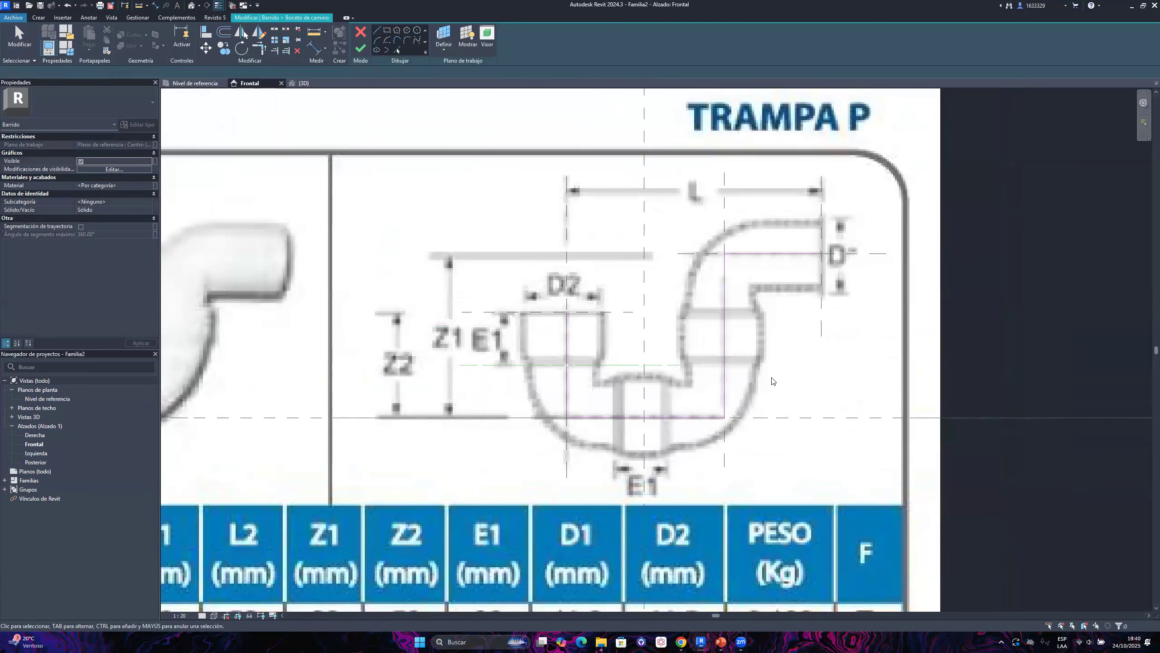
Check each segment of the sweep path against the reference planes on the trap drawing
click(567, 348)
click(723, 348)
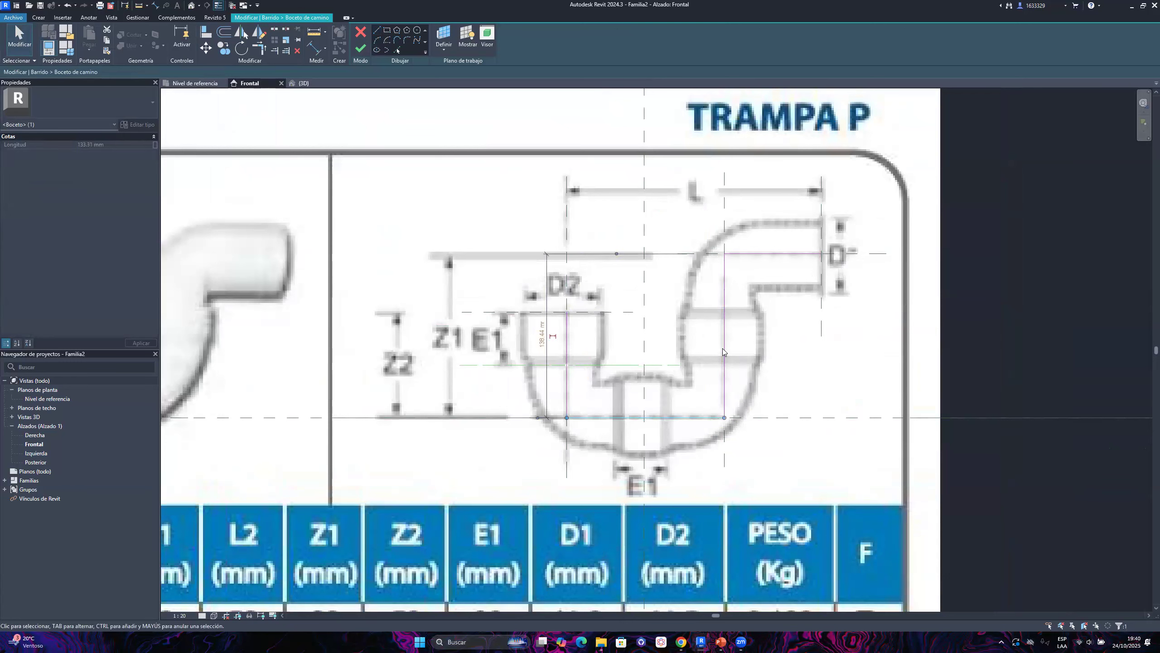
click(827, 277)
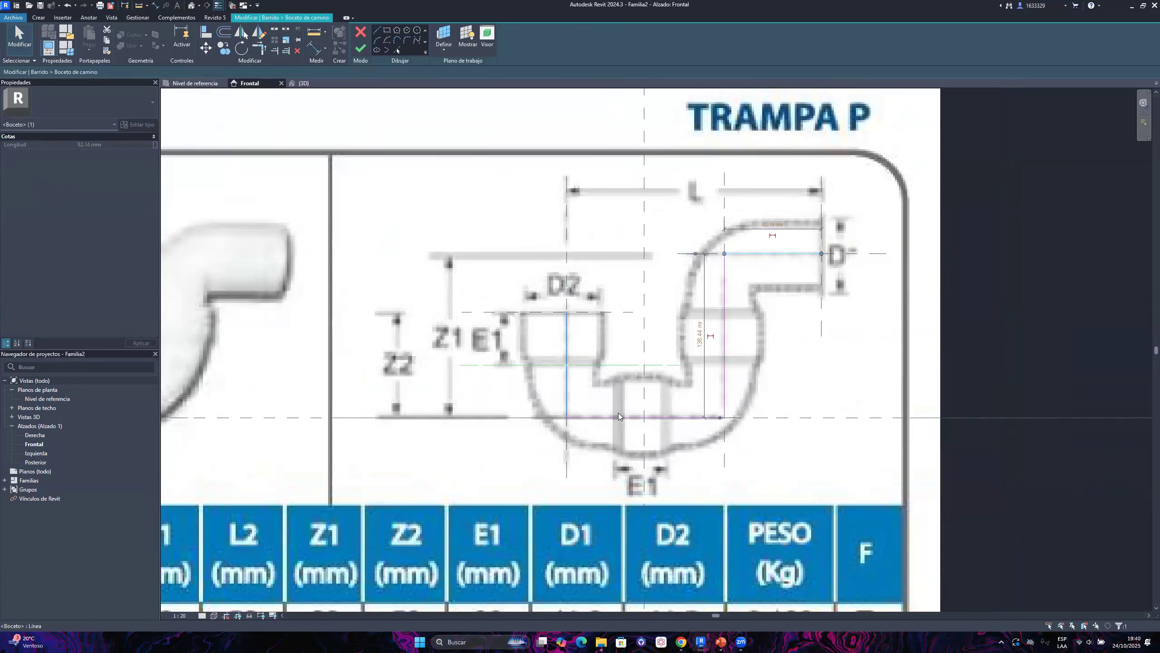
click(724, 302)
click(766, 258)
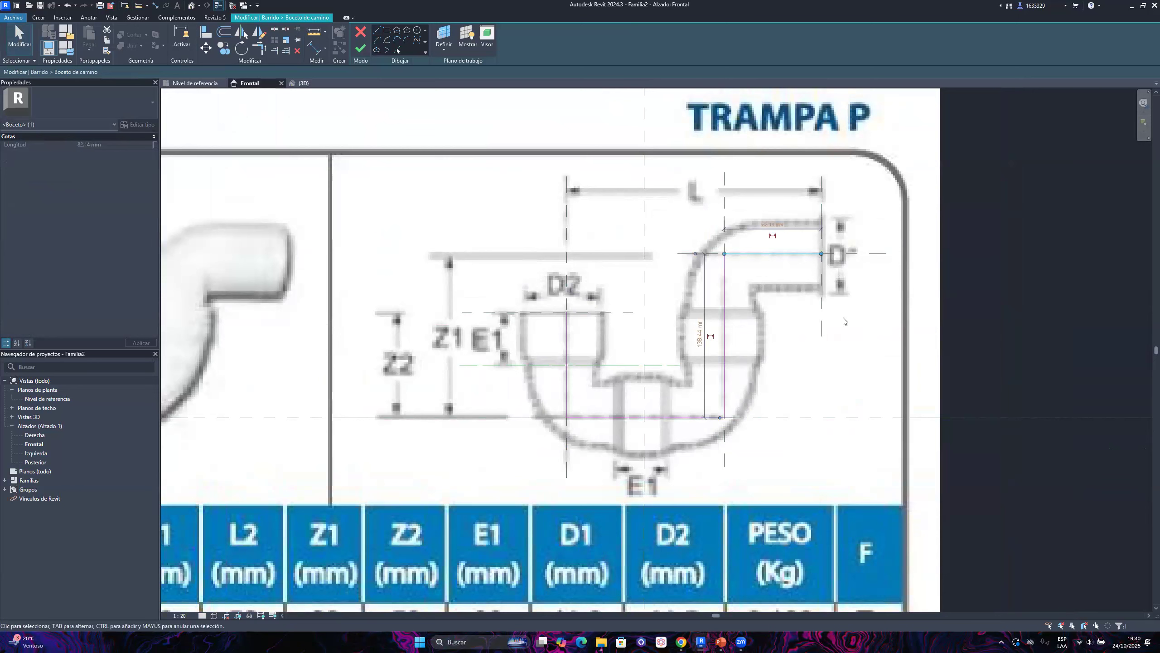
click(844, 321)
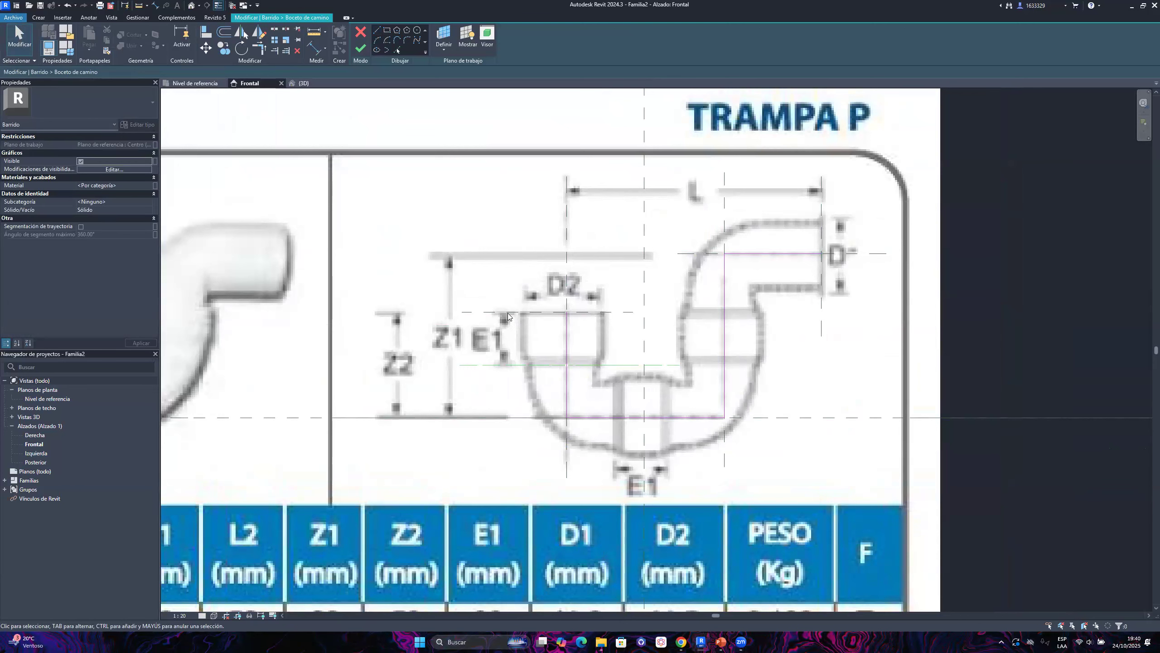
scroll(596, 326, down, 2)
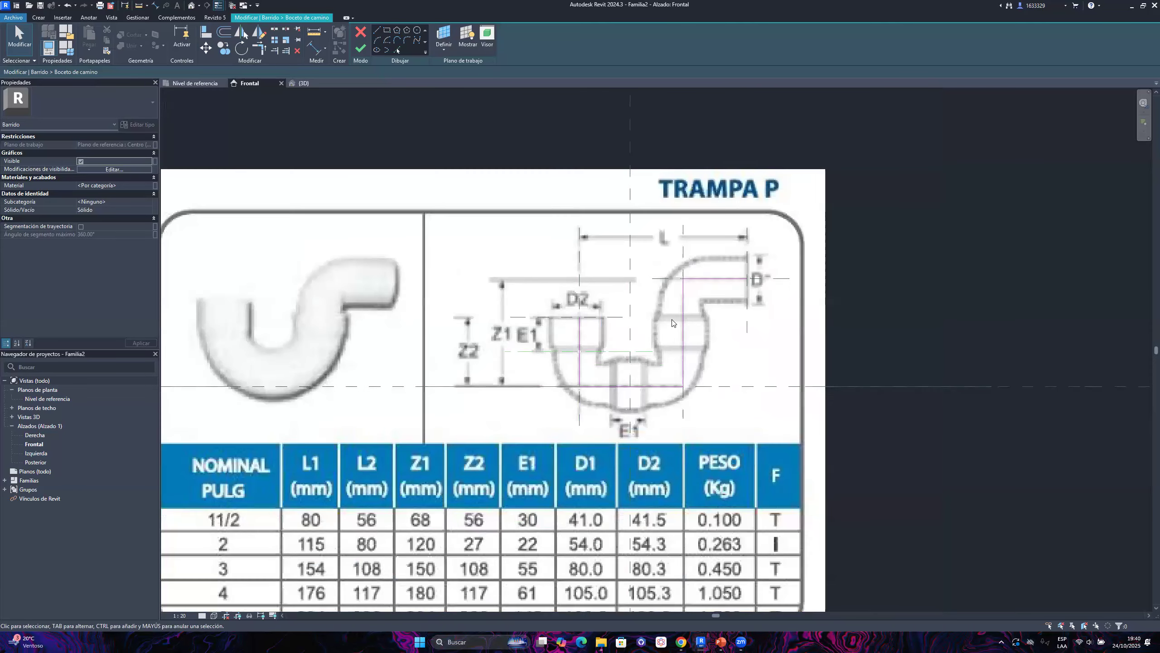
scroll(672, 323, up, 2)
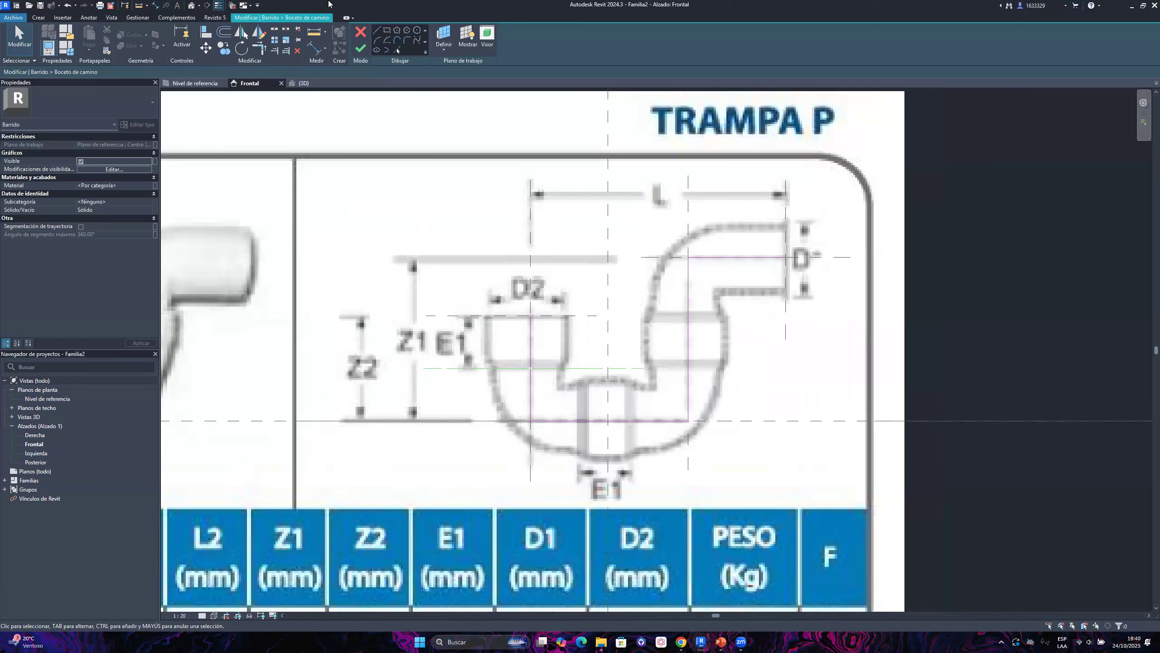
click(531, 328)
click(493, 322)
key(a)
key(l)
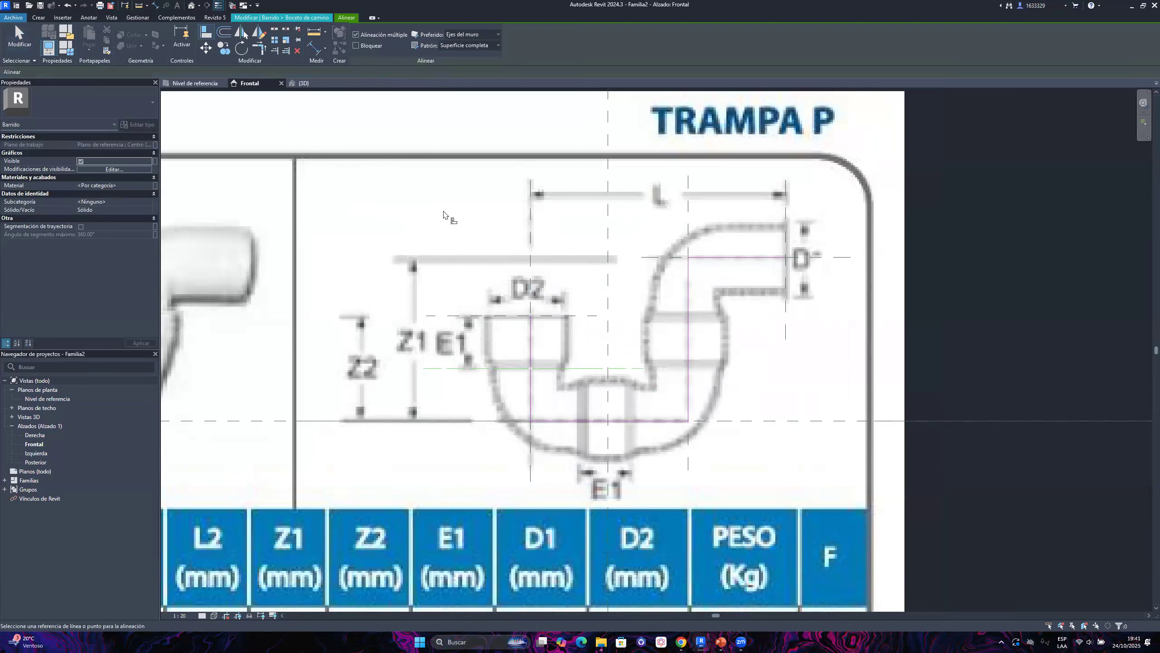
key(Escape)
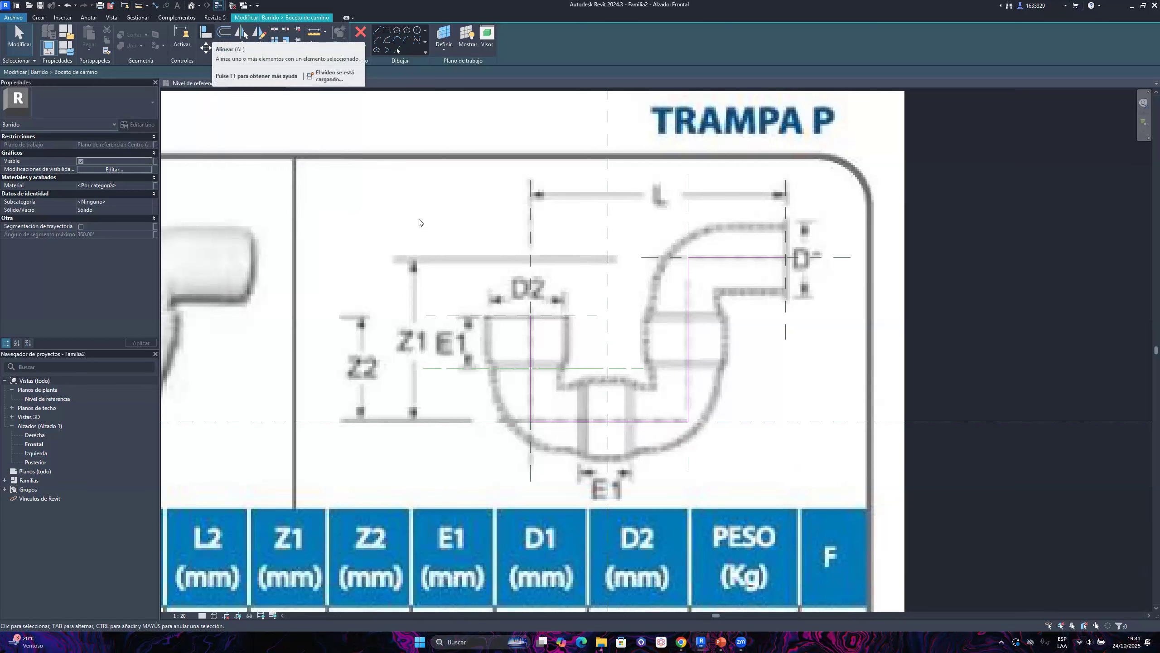
Align the outlet endpoint of the sweep path to the vertical reference plane at the outlet face and lock the alignment
key(a)
key(l)
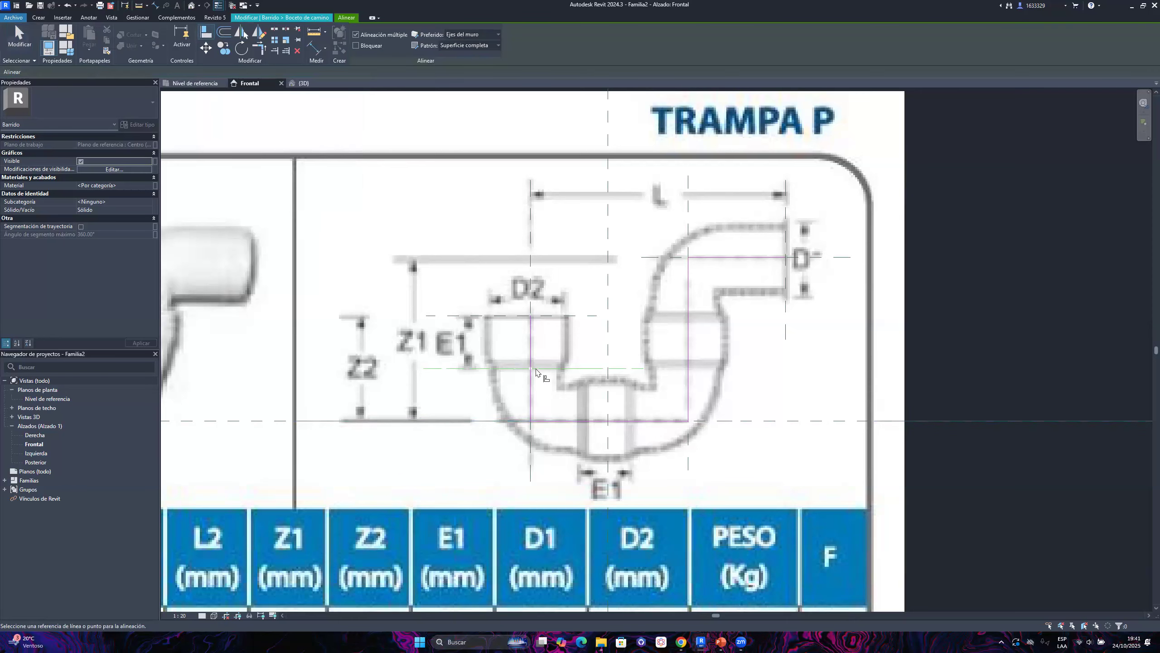
scroll(563, 354, down, 1)
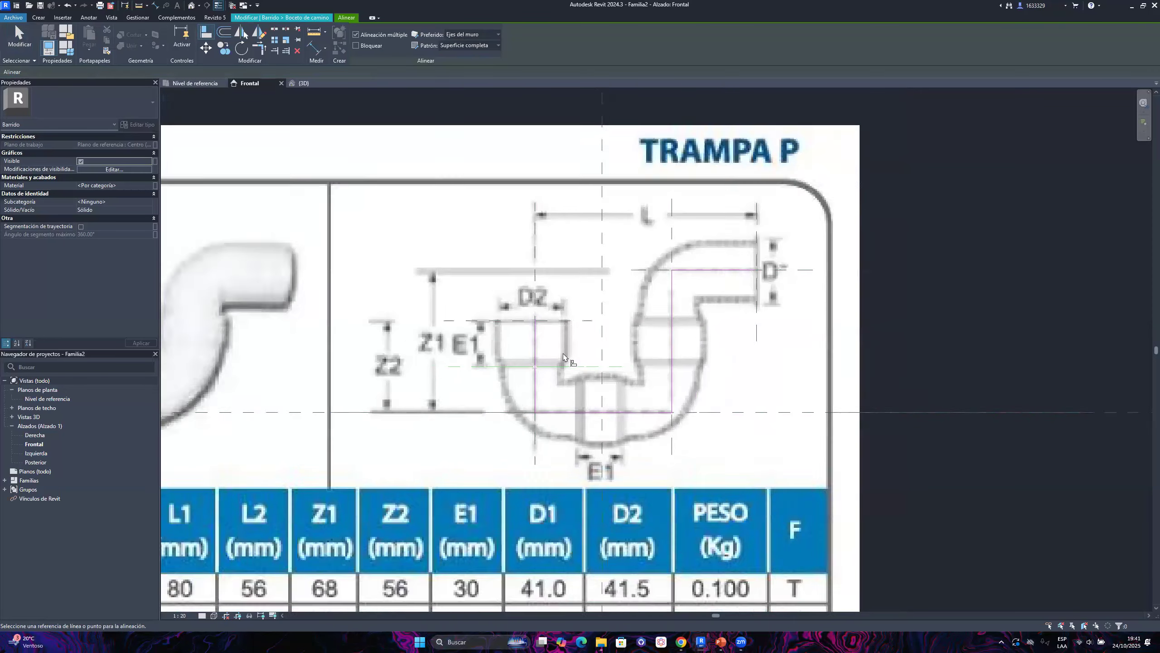
scroll(563, 354, down, 1)
scroll(545, 340, up, 2)
scroll(589, 304, down, 2)
scroll(792, 251, up, 2)
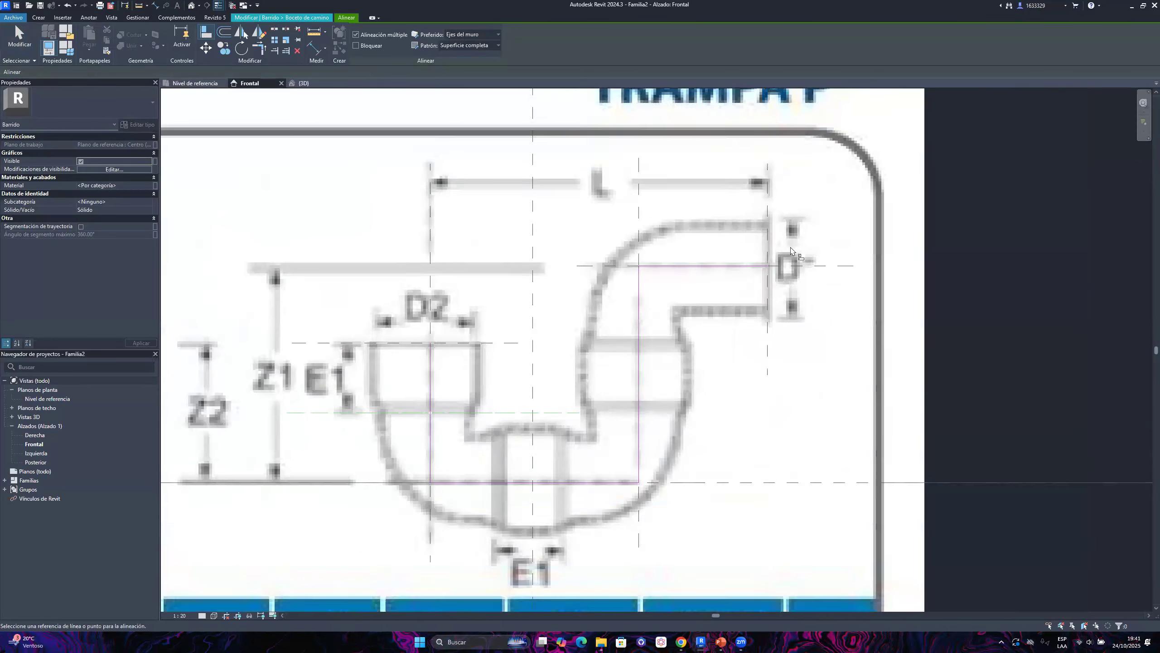
scroll(791, 250, up, 1)
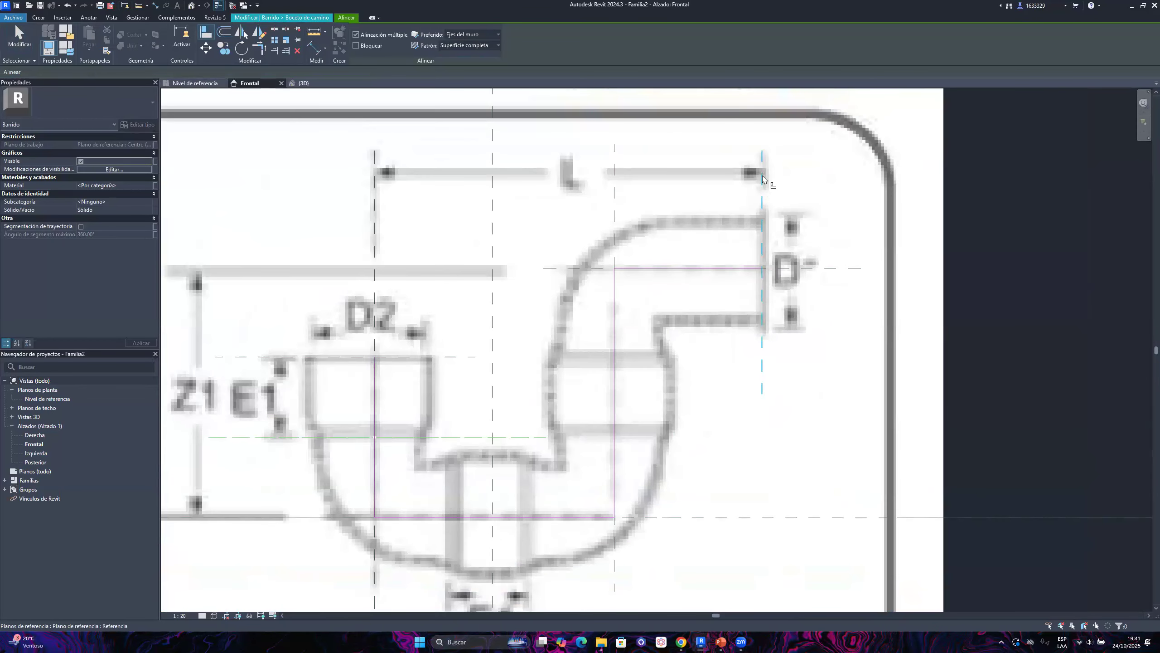
scroll(581, 261, down, 3)
scroll(516, 310, up, 3)
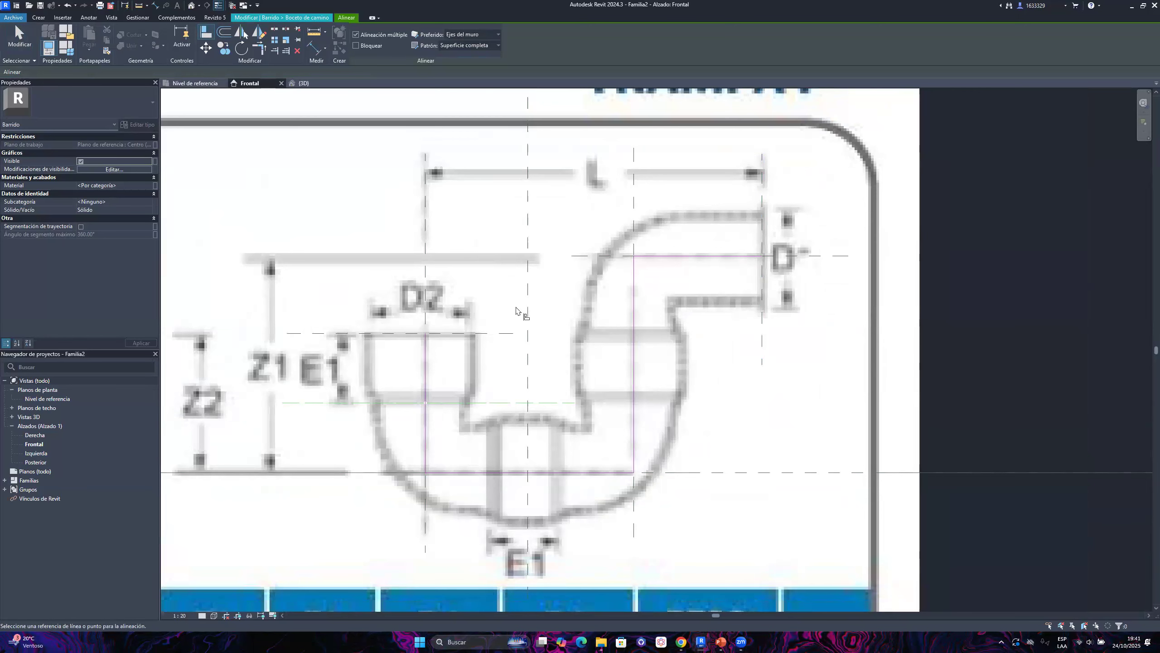
scroll(765, 188, up, 1)
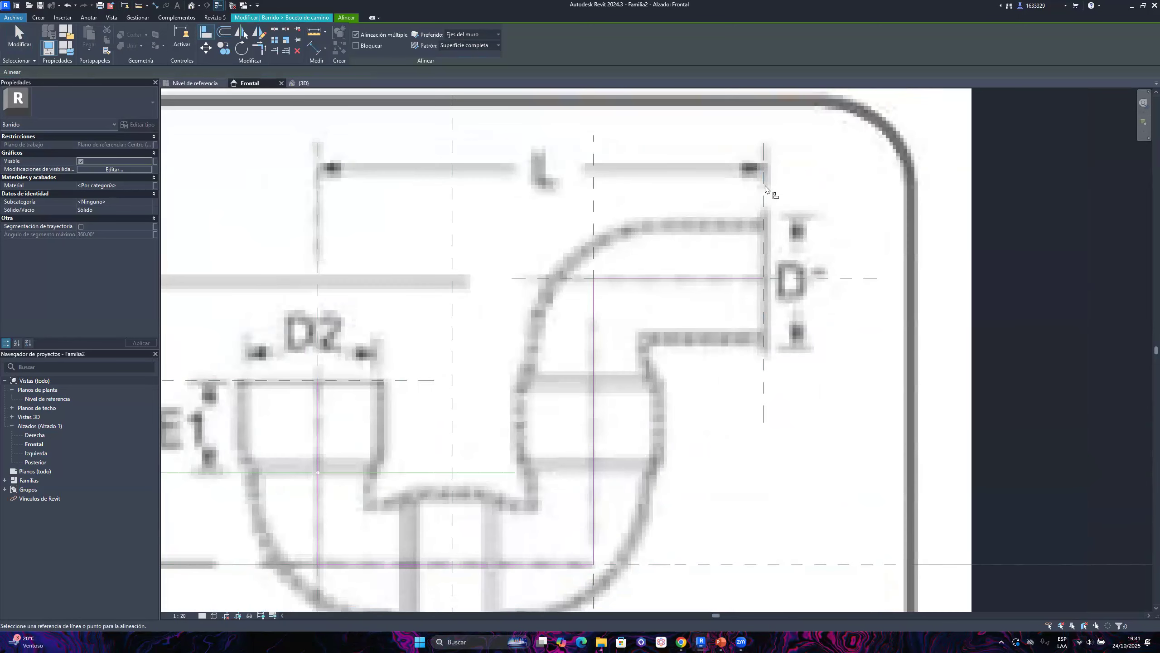
scroll(766, 187, up, 1)
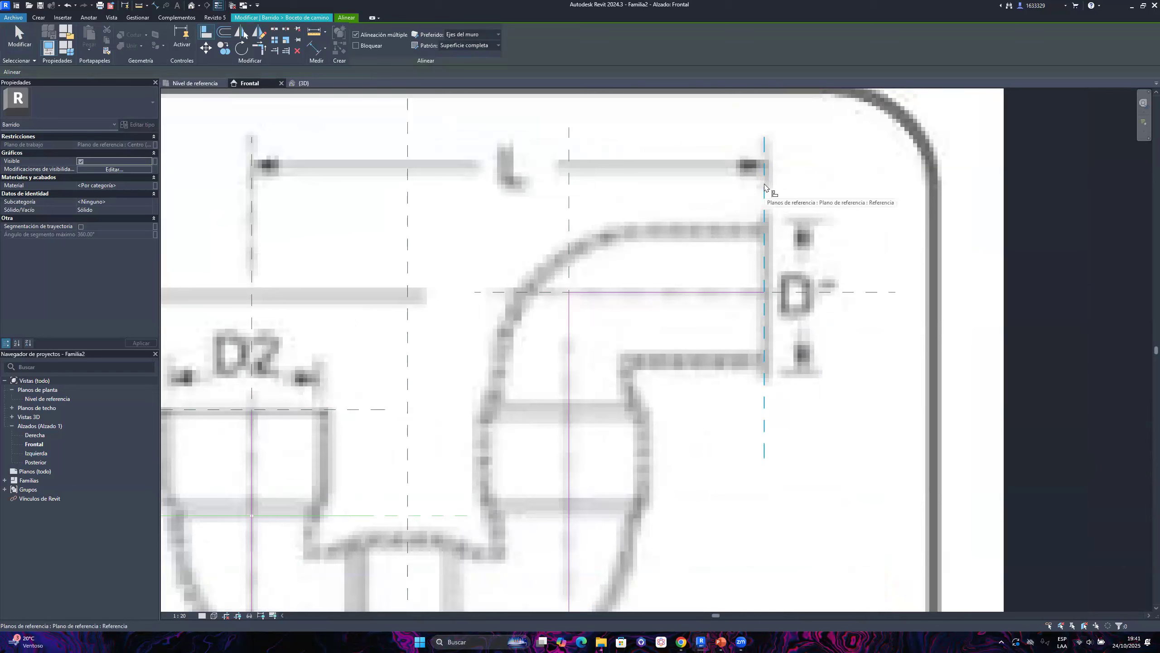
click(765, 185)
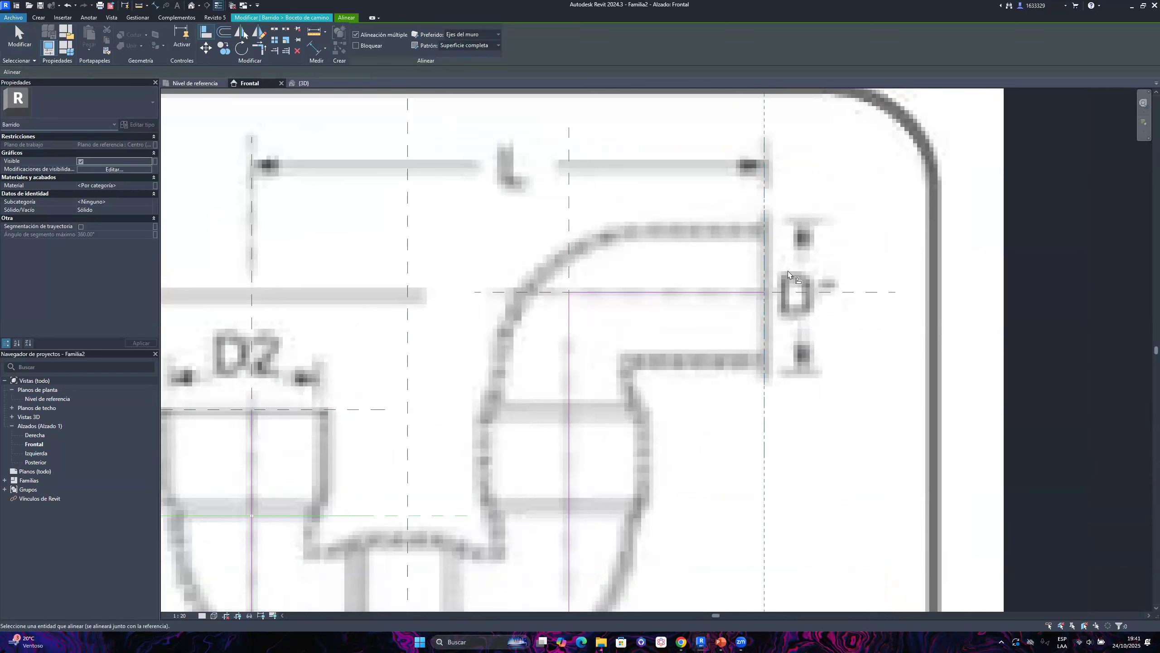
click(765, 292)
click(778, 314)
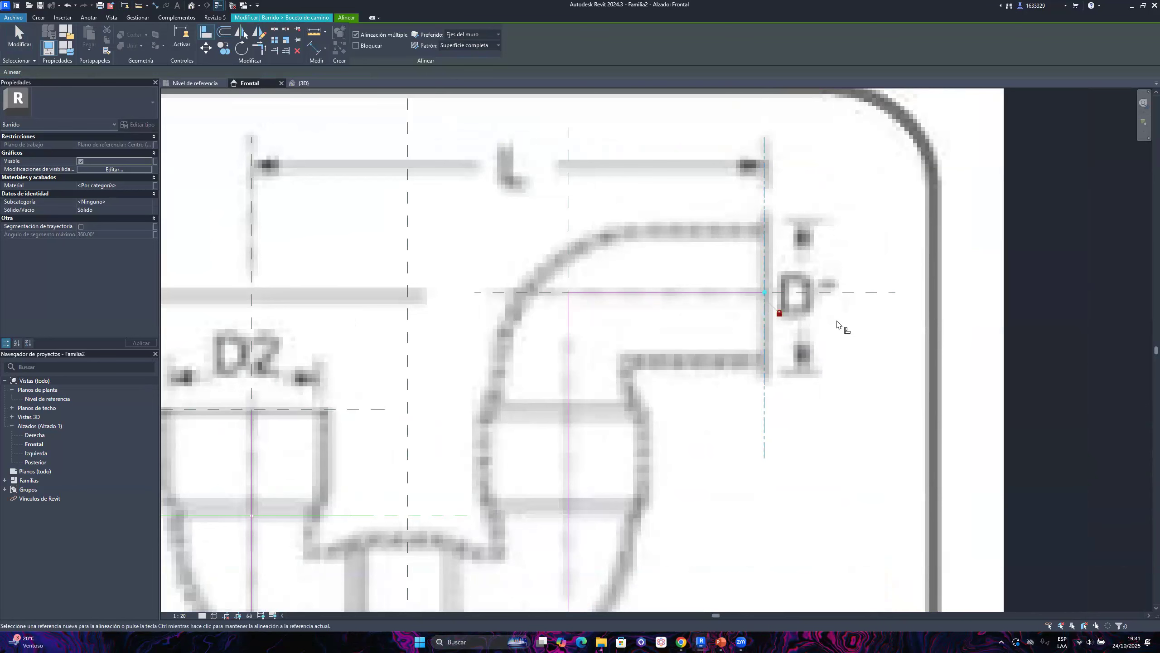
Align the inlet endpoint of the sweep path to the horizontal reference plane at the inlet rim and lock the alignment
scroll(844, 381, down, 2)
key(Escape)
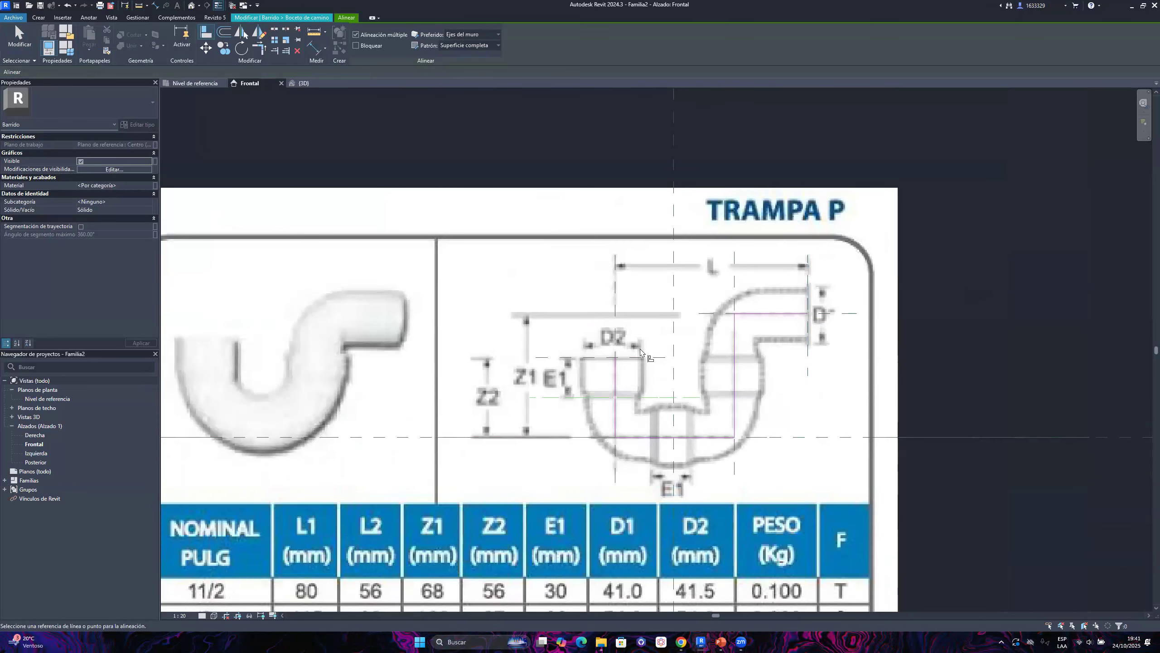
scroll(576, 379, up, 2)
scroll(616, 351, up, 3)
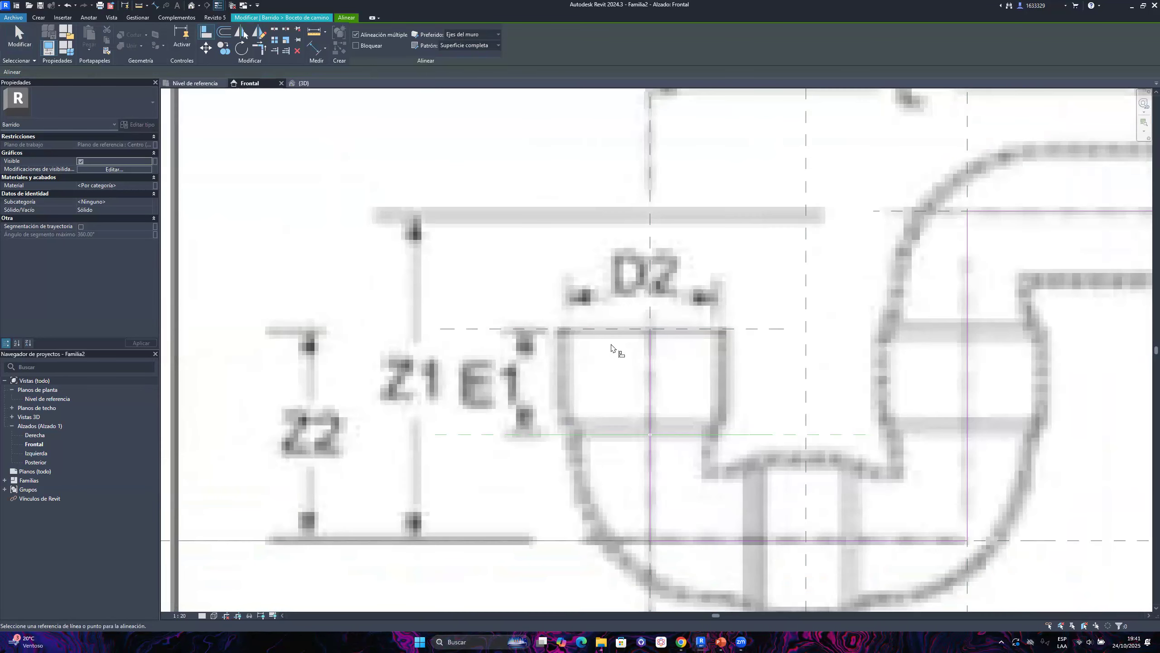
click(524, 321)
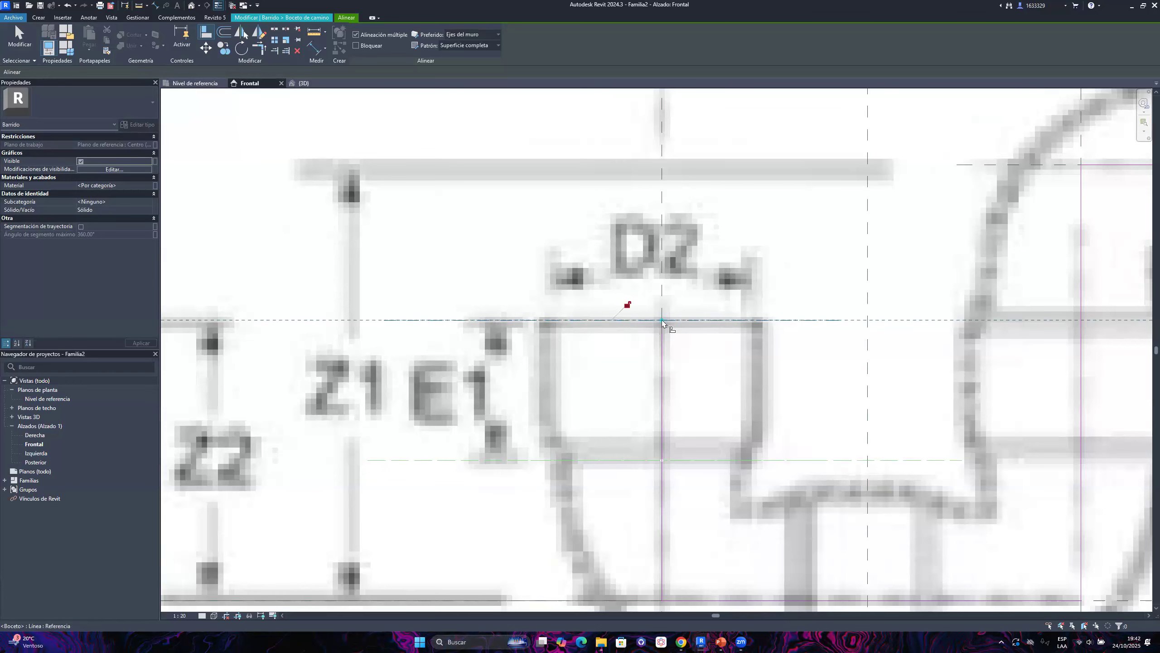
click(628, 305)
scroll(623, 367, down, 5)
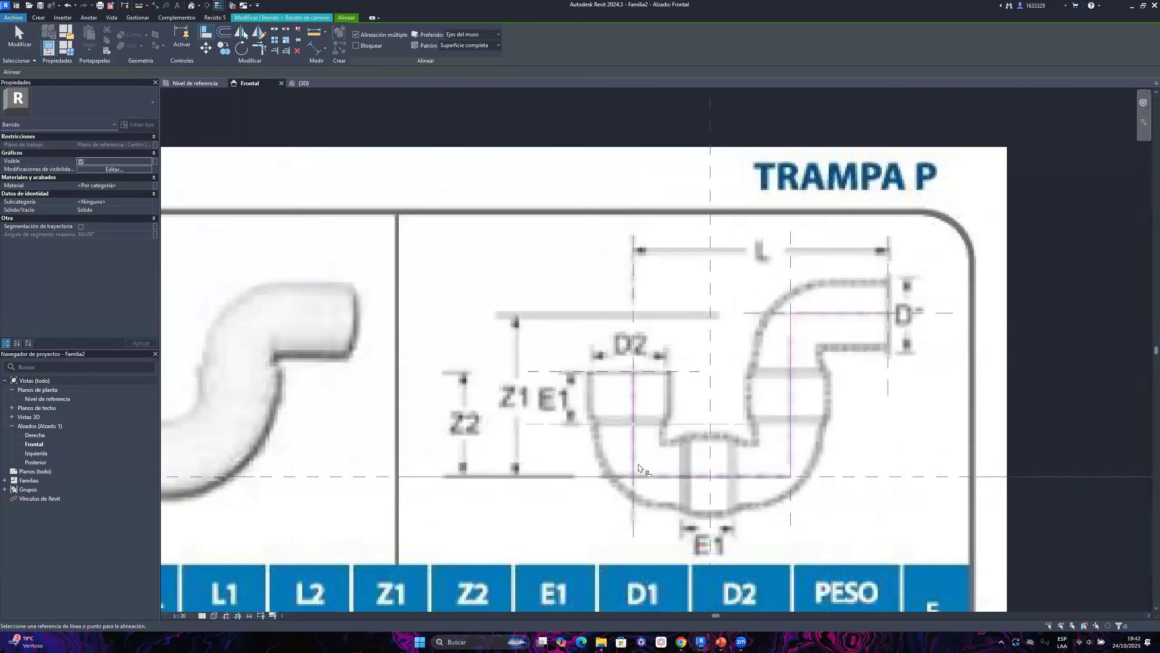
Align the vertical inlet segment of the path to the inlet's centreline reference plane and lock the alignment
scroll(643, 442, up, 2)
scroll(668, 419, up, 2)
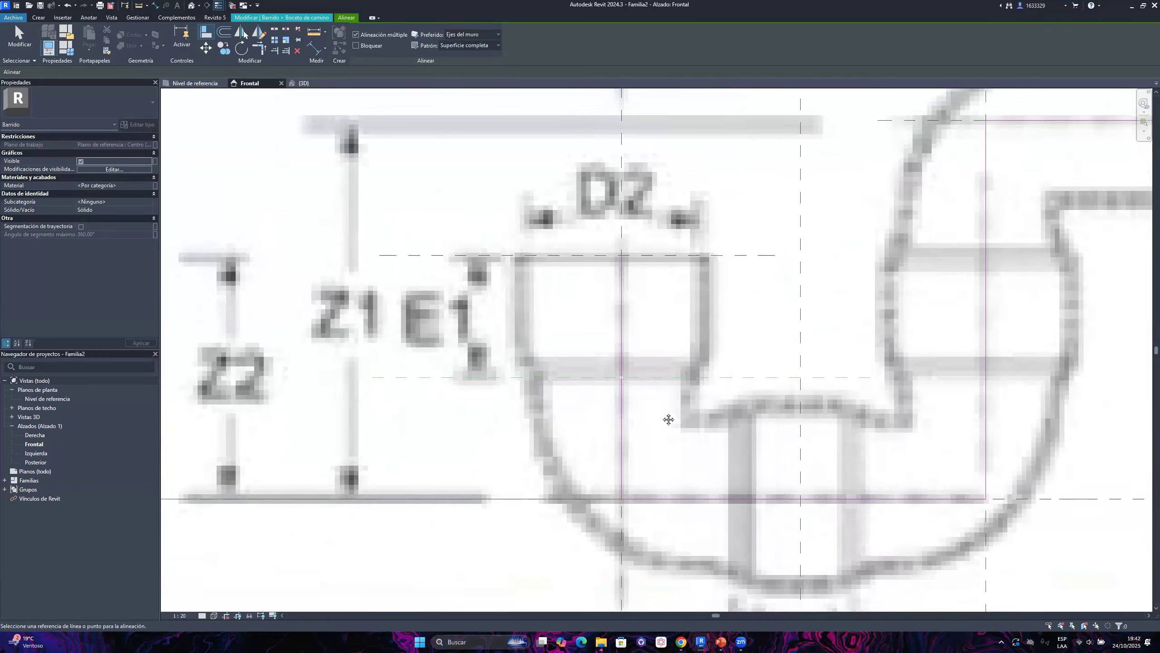
scroll(669, 419, down, 2)
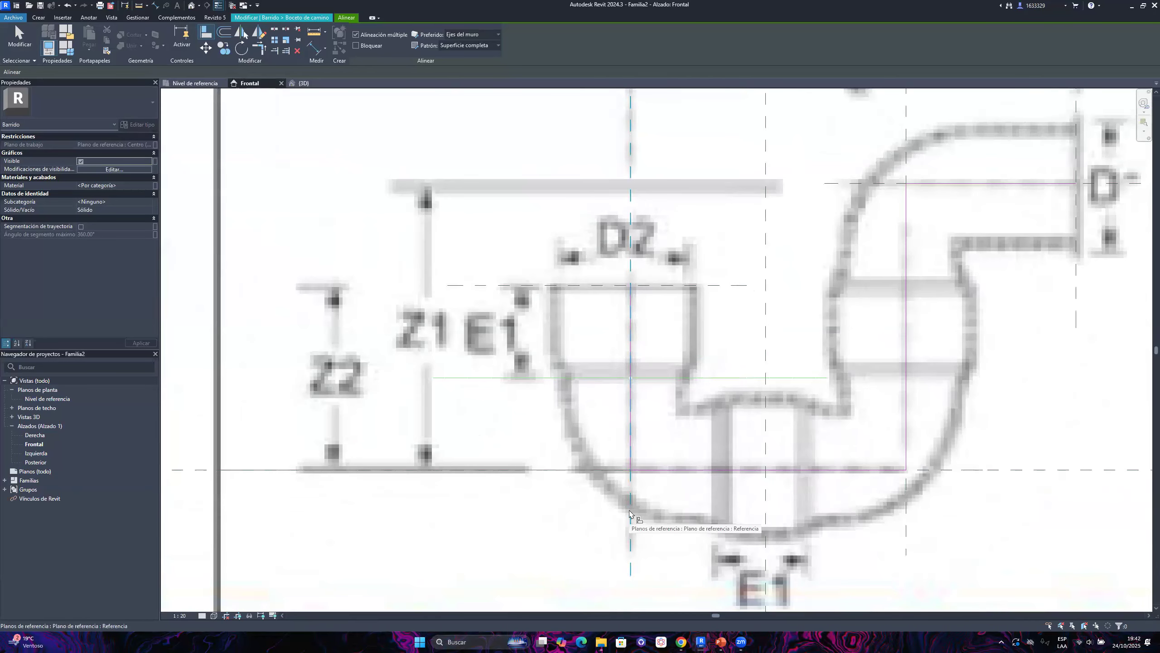
click(631, 332)
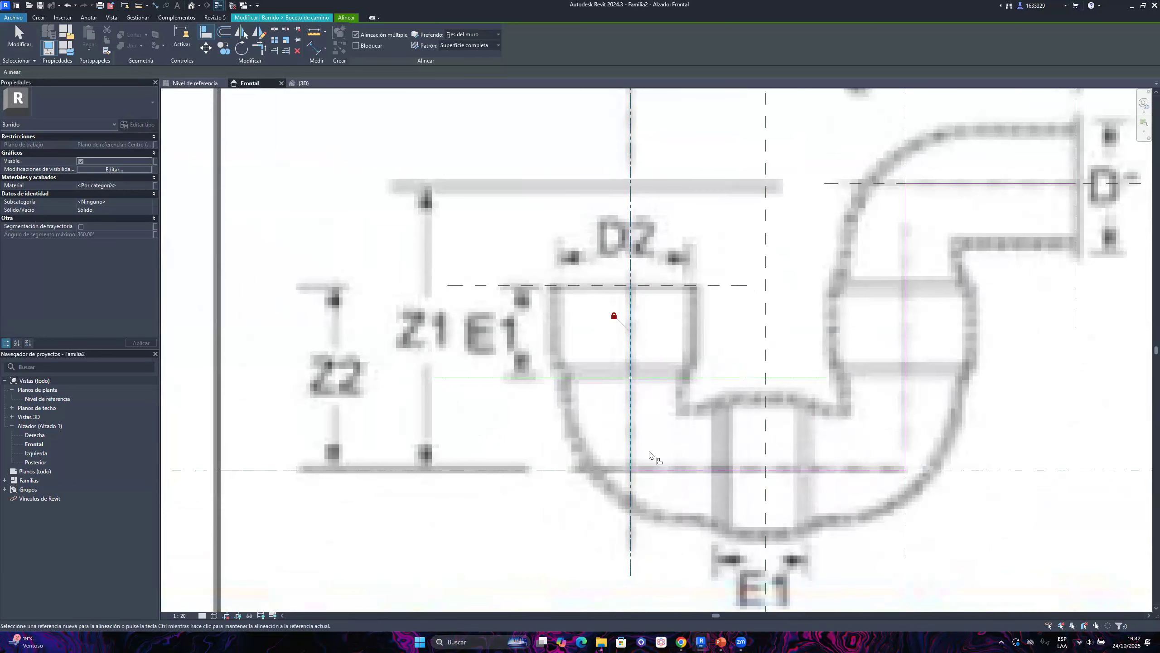
scroll(534, 401, down, 2)
scroll(891, 455, up, 2)
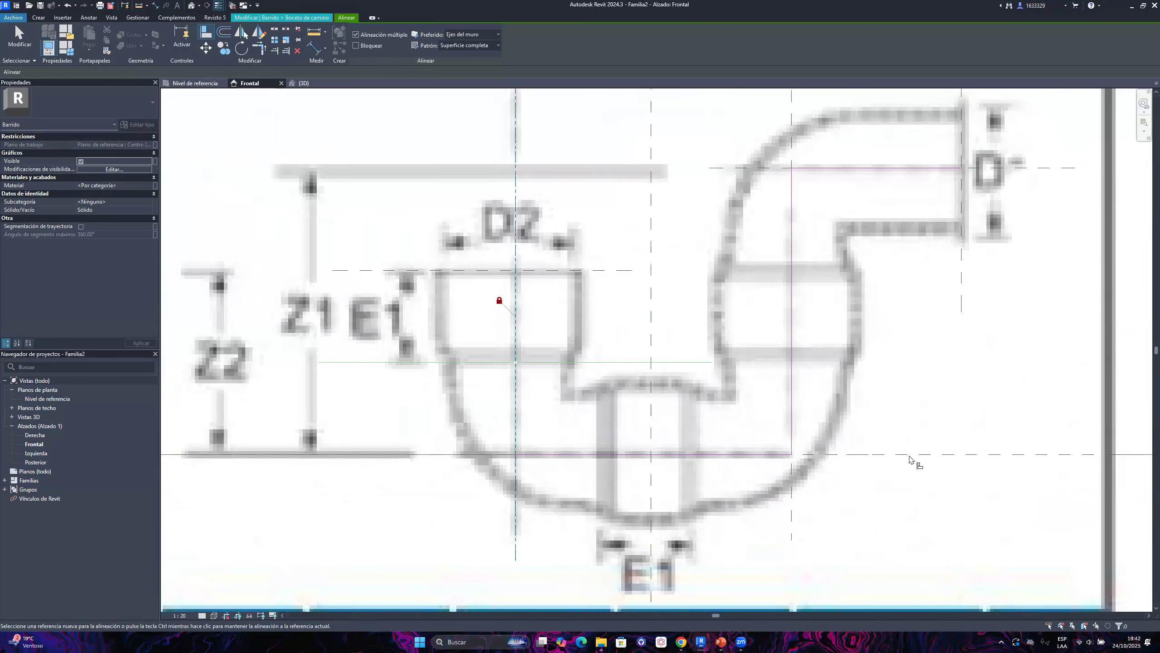
key(Escape)
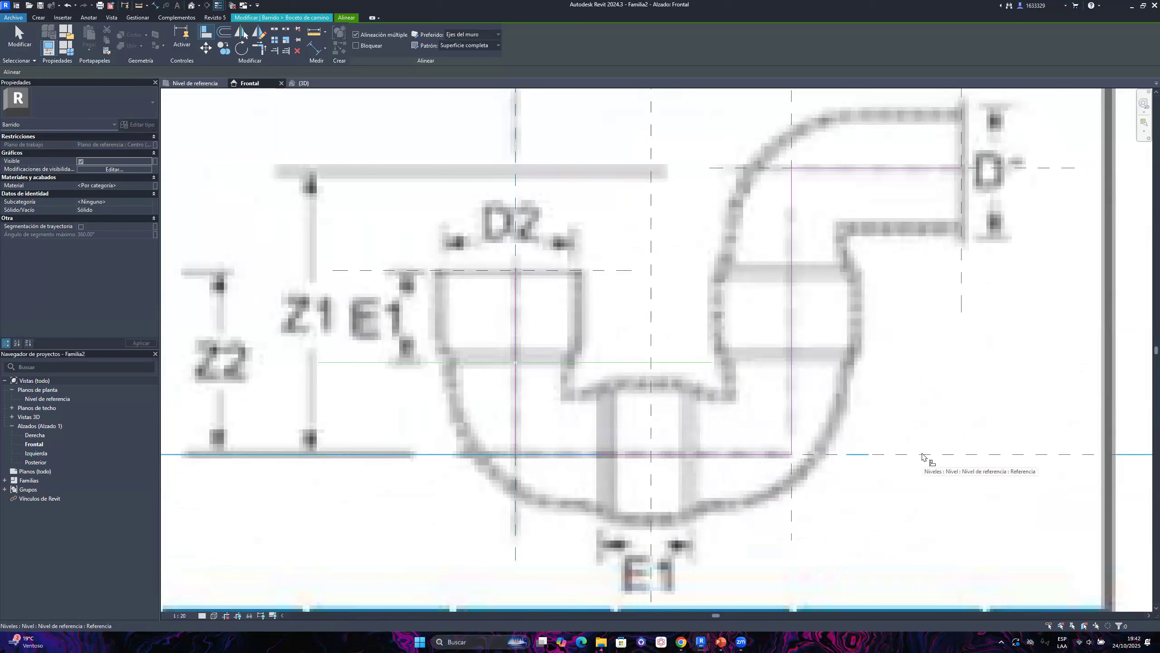
Align the horizontal bottom segment of the path to the reference level and lock the alignment
click(922, 455)
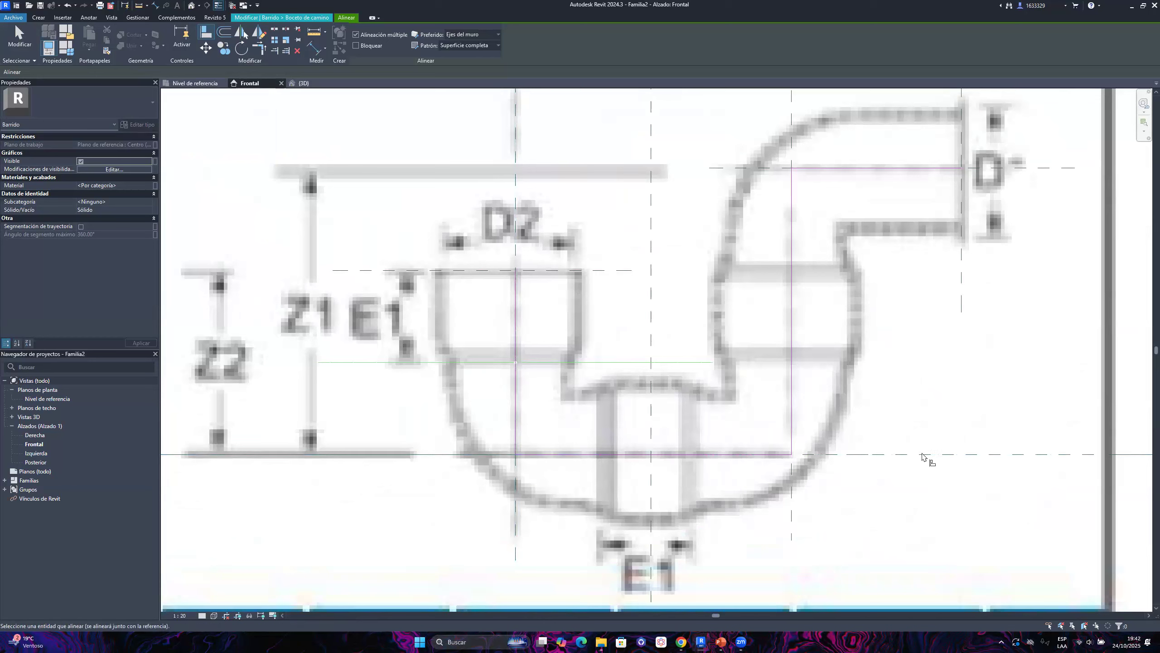
click(721, 455)
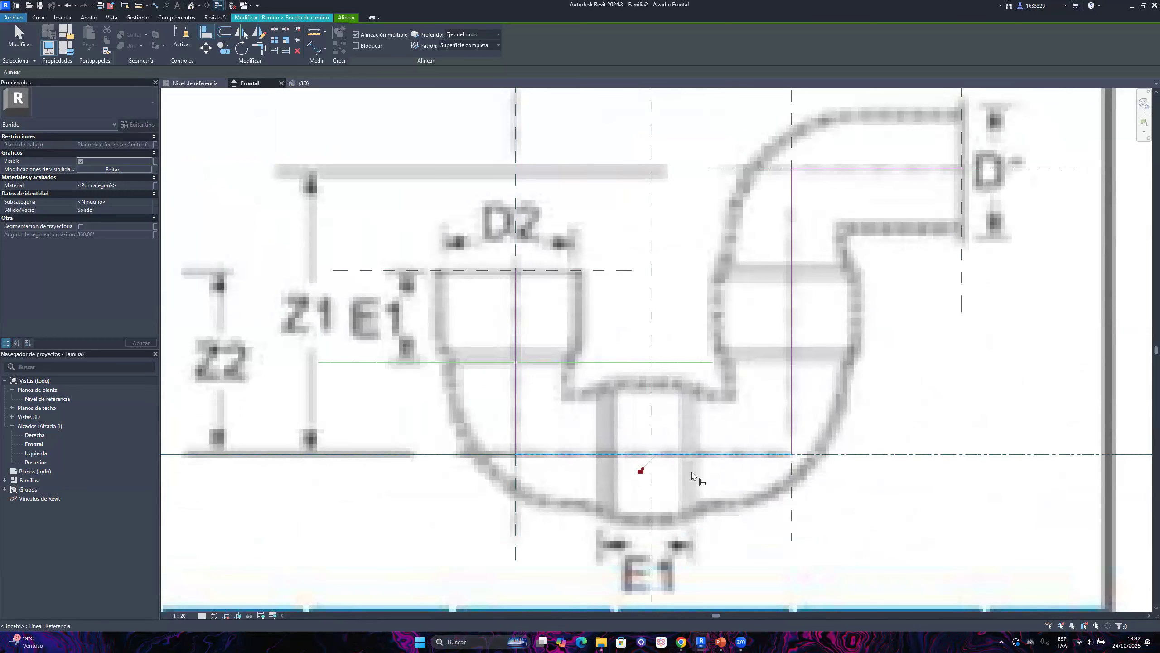
click(641, 471)
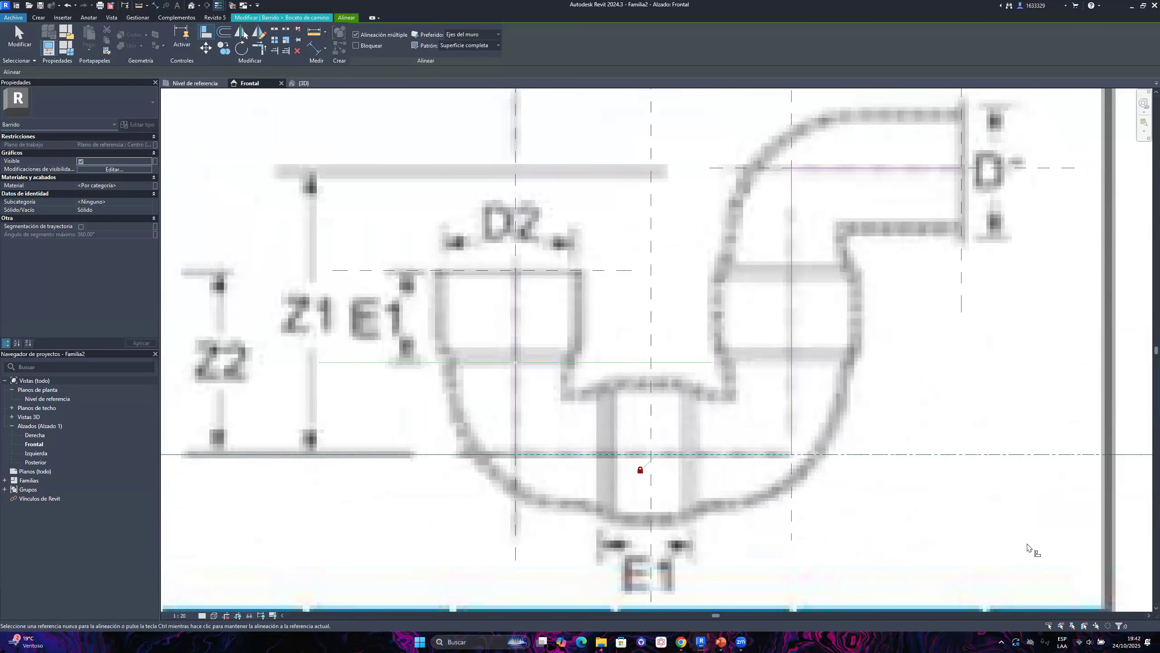
key(Escape)
Align the riser segment of the path to its vertical centreline reference plane and lock the alignment
scroll(809, 535, down, 2)
scroll(822, 539, up, 2)
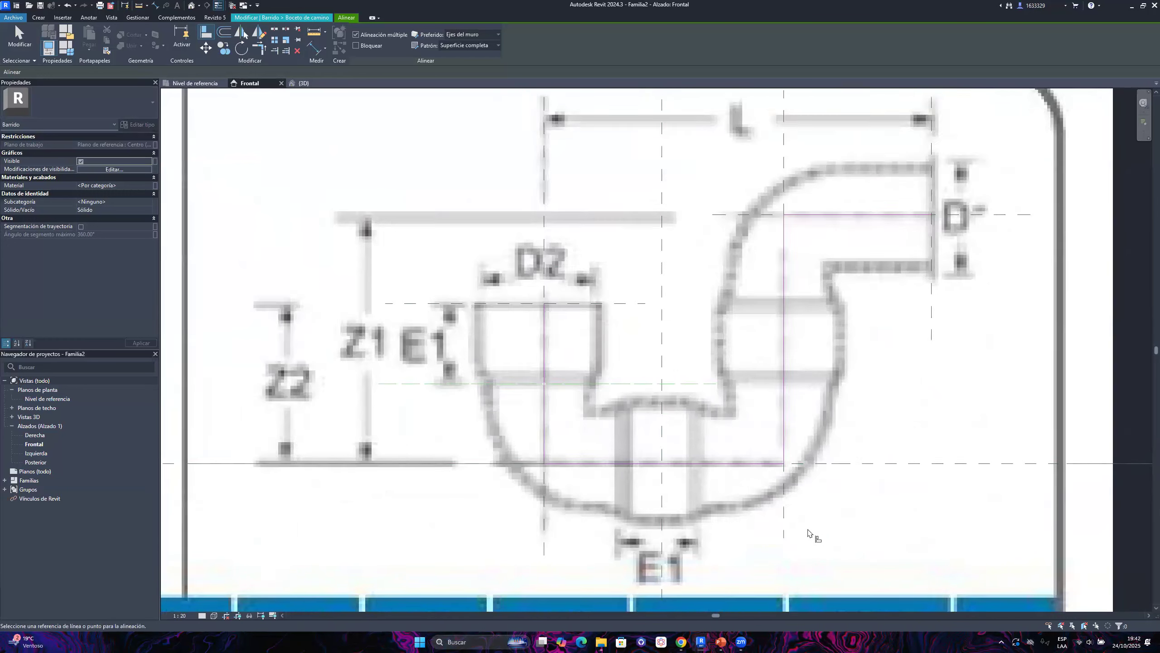
click(773, 517)
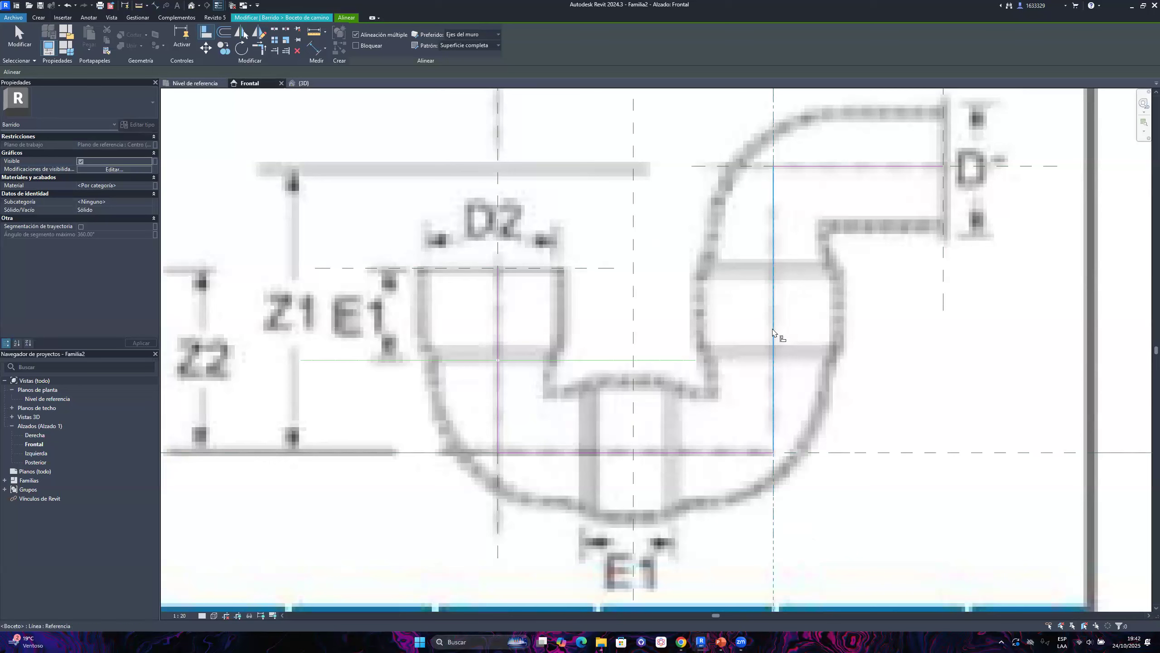
click(790, 329)
key(Escape)
middle_drag(934, 367, 872, 445)
scroll(817, 286, down, 3)
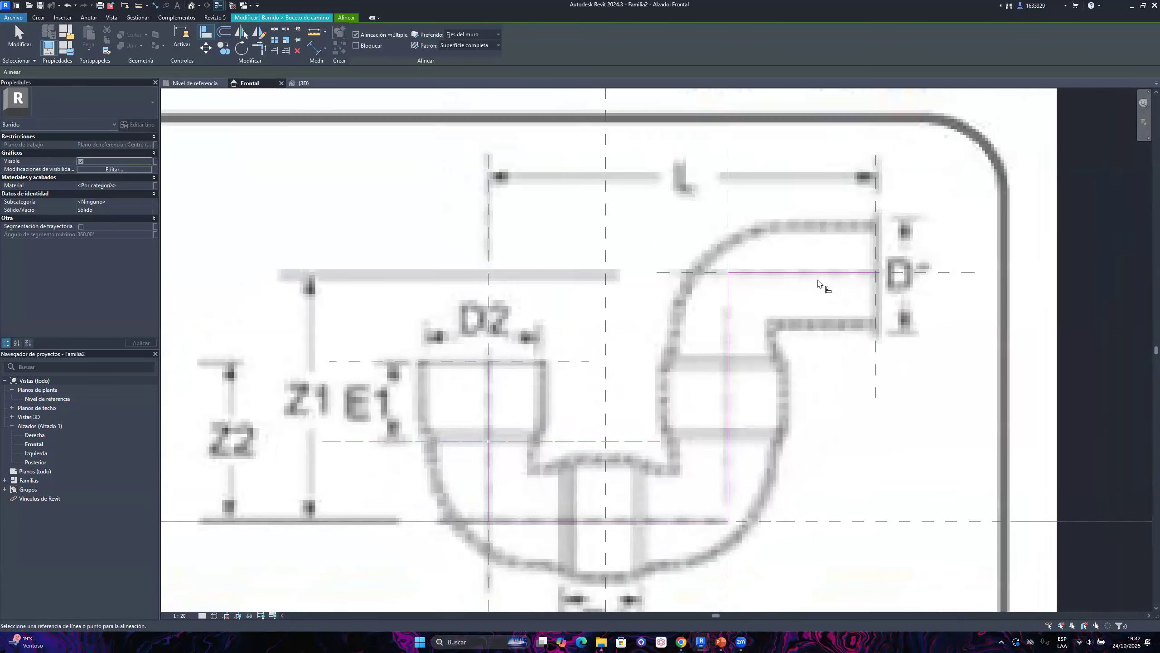
Align the horizontal outlet segment of the path to the outlet's centreline reference plane, lock it, and end the Align command
scroll(629, 275, up, 3)
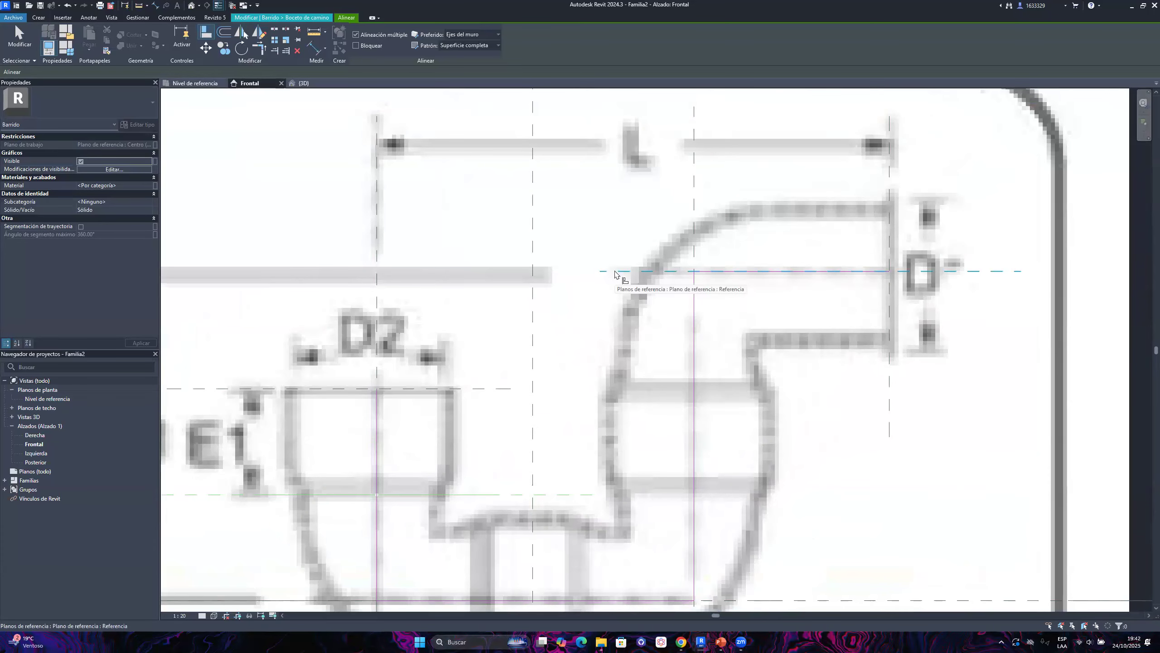
click(615, 272)
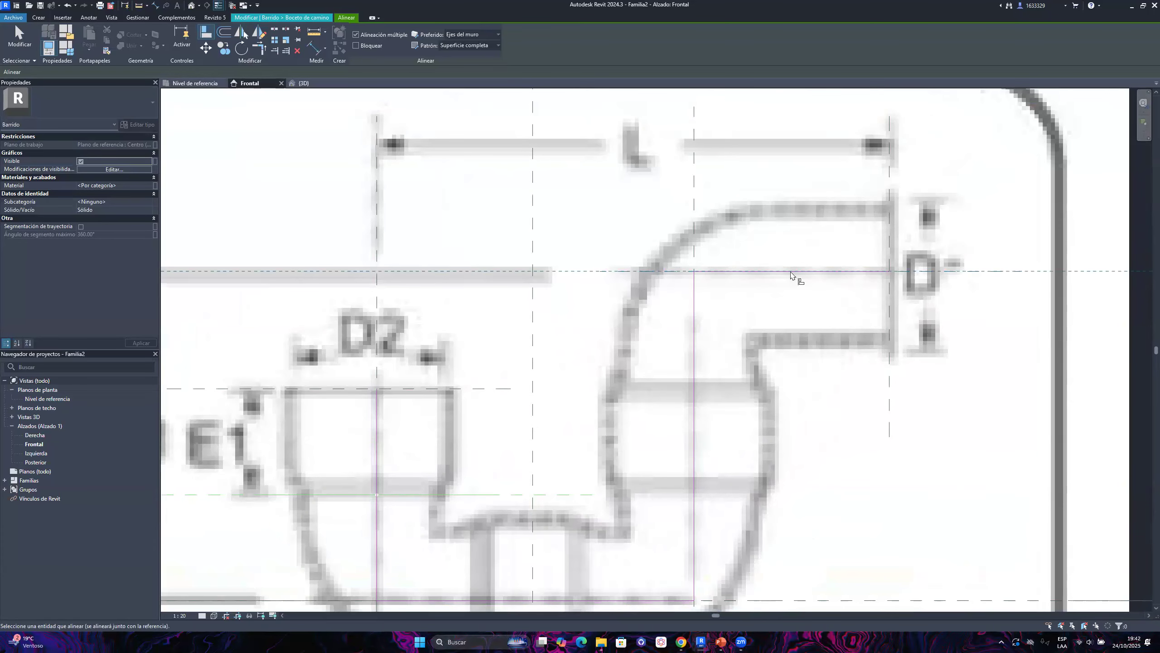
click(795, 287)
key(Escape)
scroll(970, 458, down, 6)
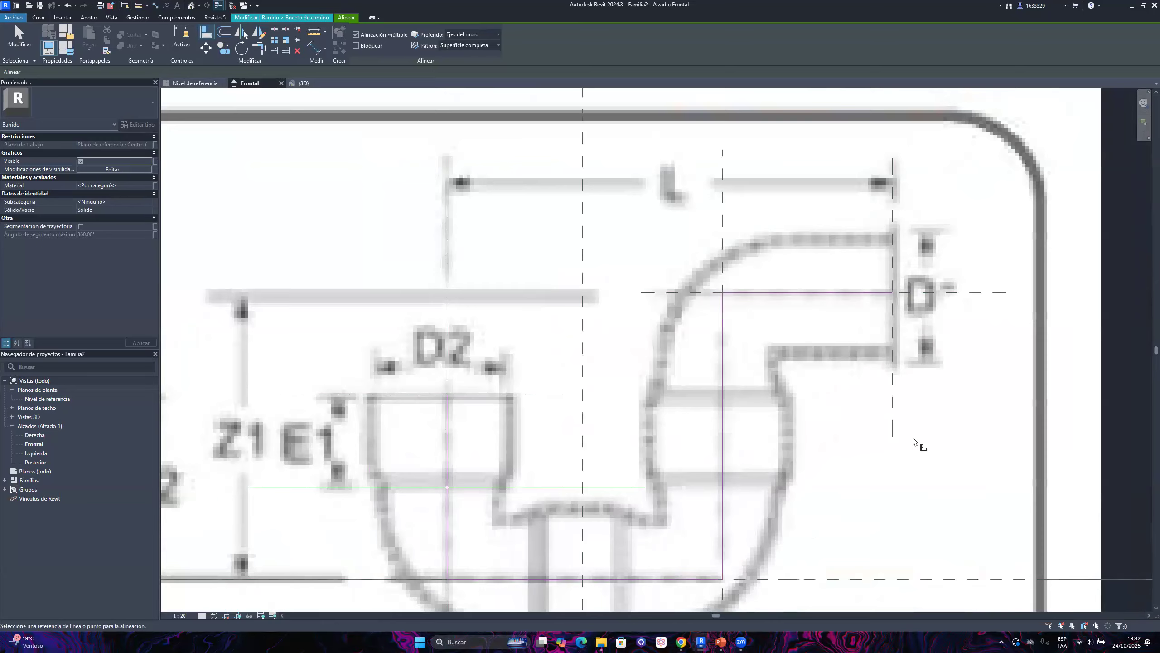
middle_drag(838, 399, 831, 400)
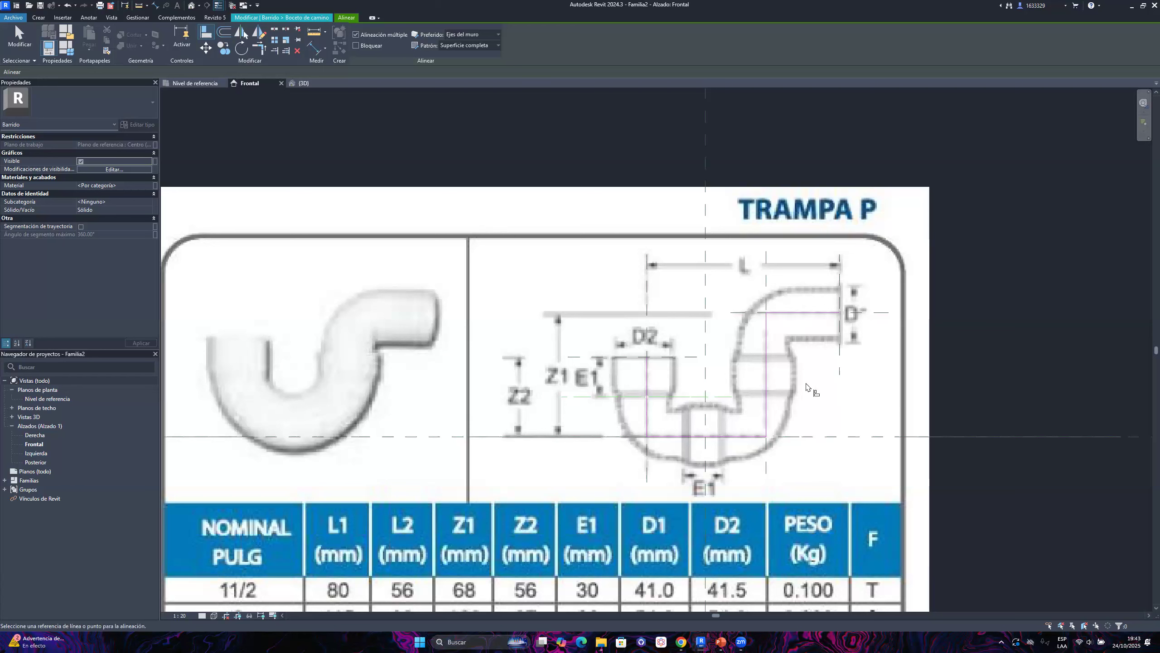
key(Escape)
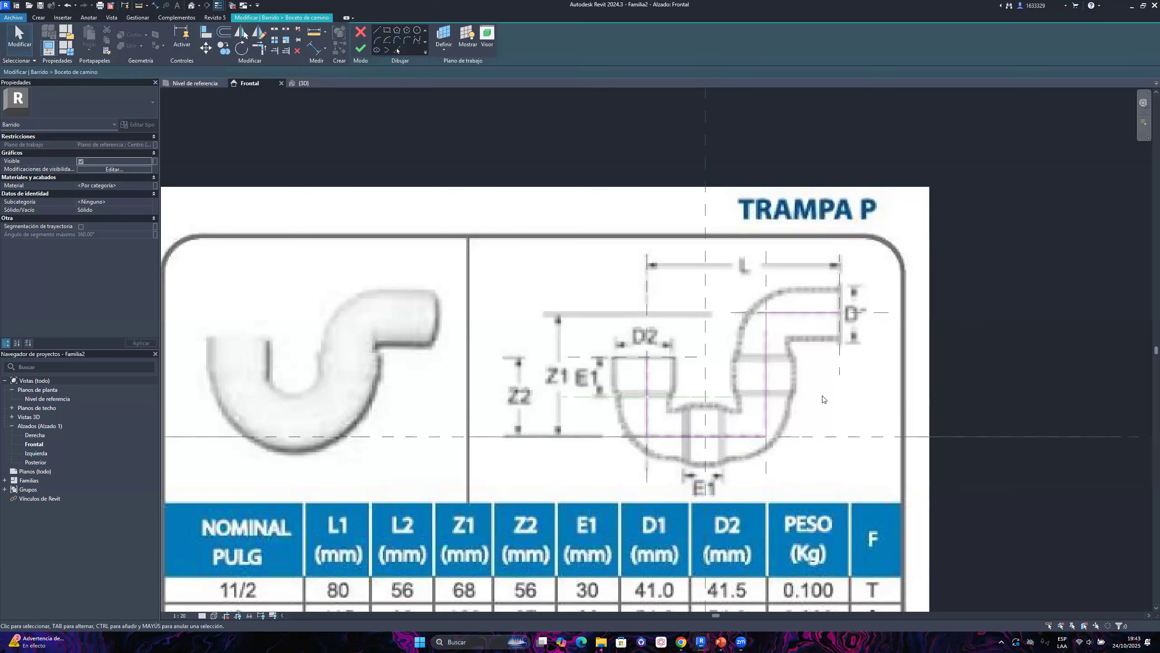
Finish the sweep path sketch and select the resulting path to check it over the trap drawing
click(360, 48)
click(866, 396)
scroll(866, 395, up, 3)
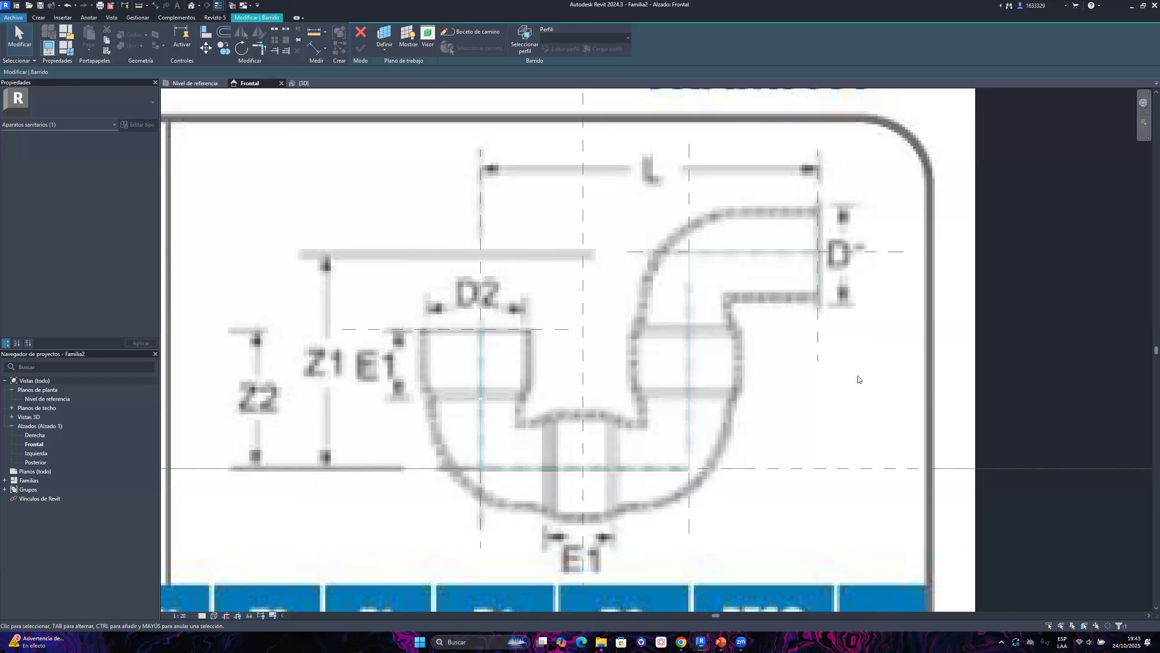
click(842, 408)
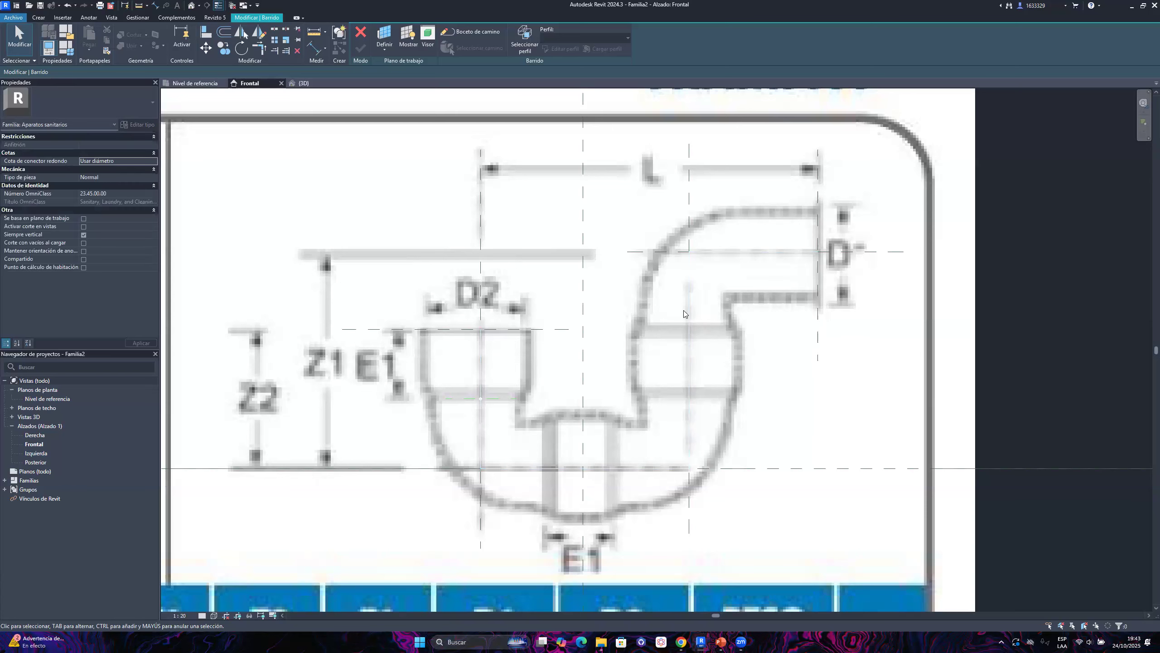
click(689, 296)
scroll(690, 421, down, 1)
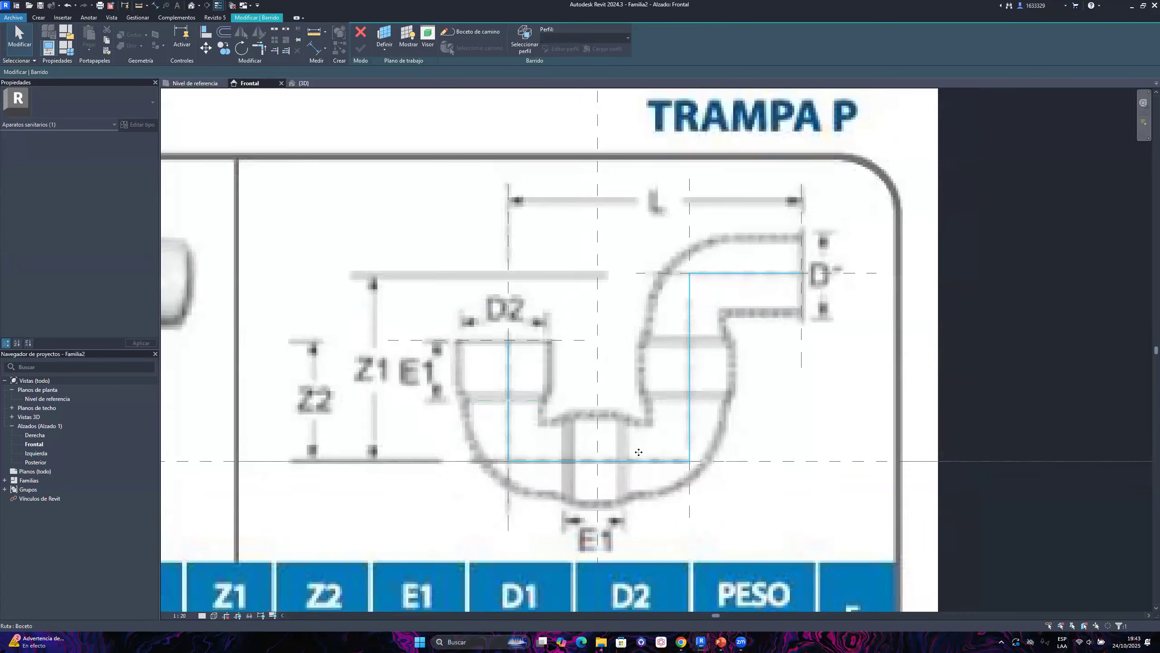
scroll(638, 452, down, 1)
scroll(587, 443, up, 2)
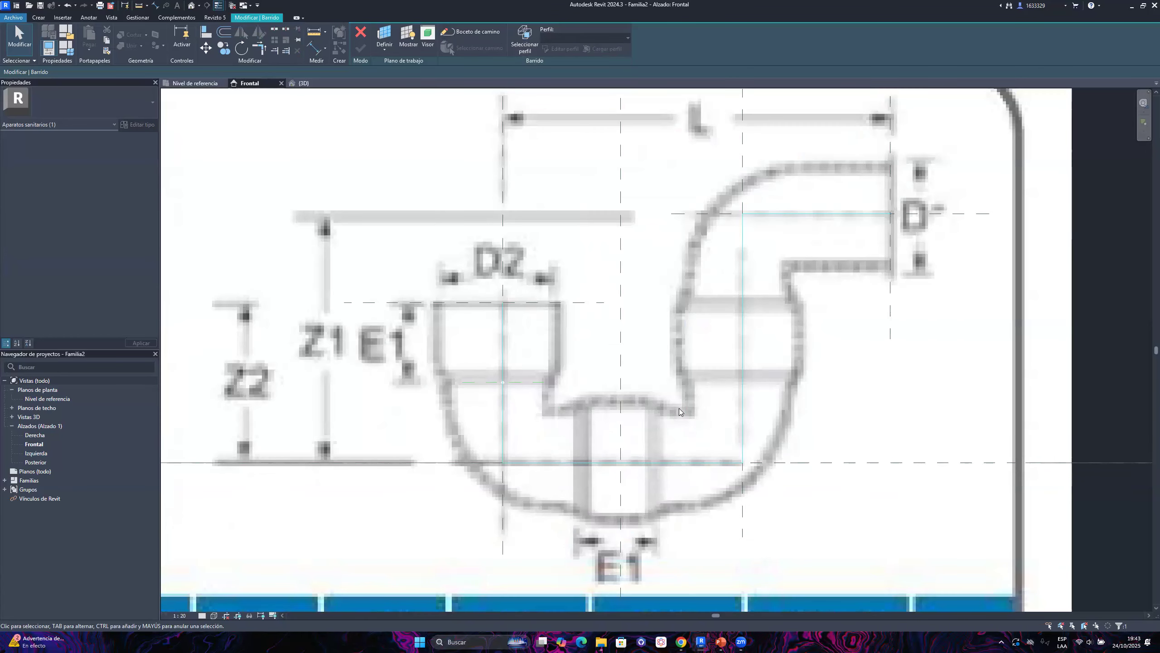
middle_drag(807, 444, 802, 413)
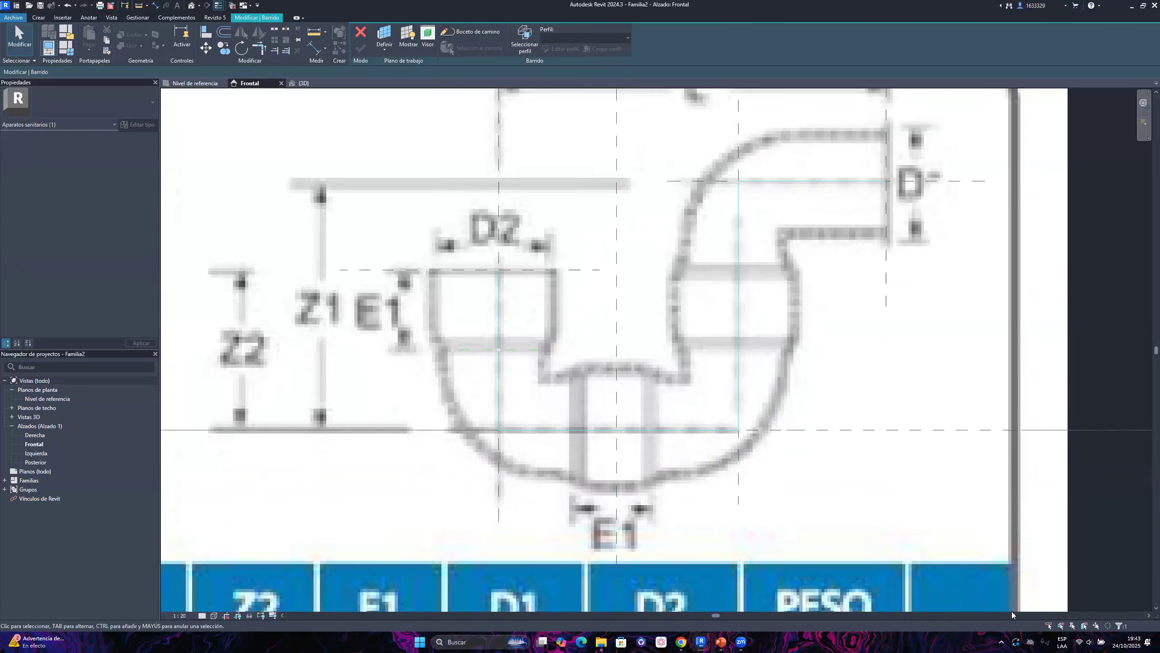
Capture the trap drawing with the screenshot tool and trace the straight path segments in red from inlet to outlet
click(1001, 641)
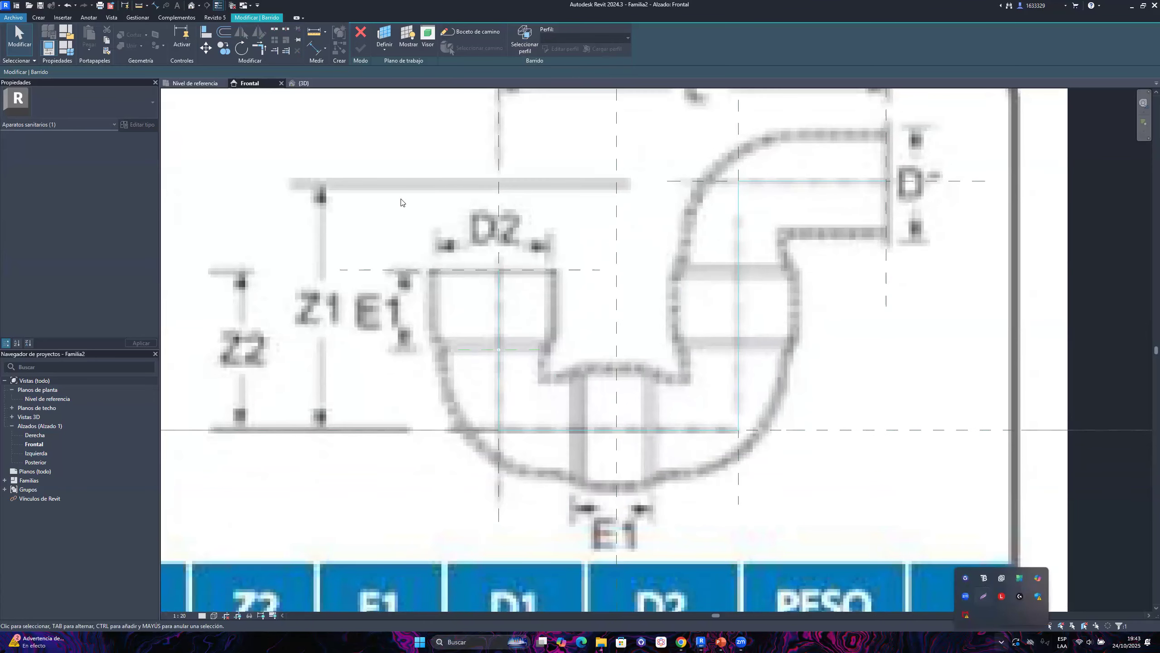
click(984, 595)
drag(360, 162, 1036, 542)
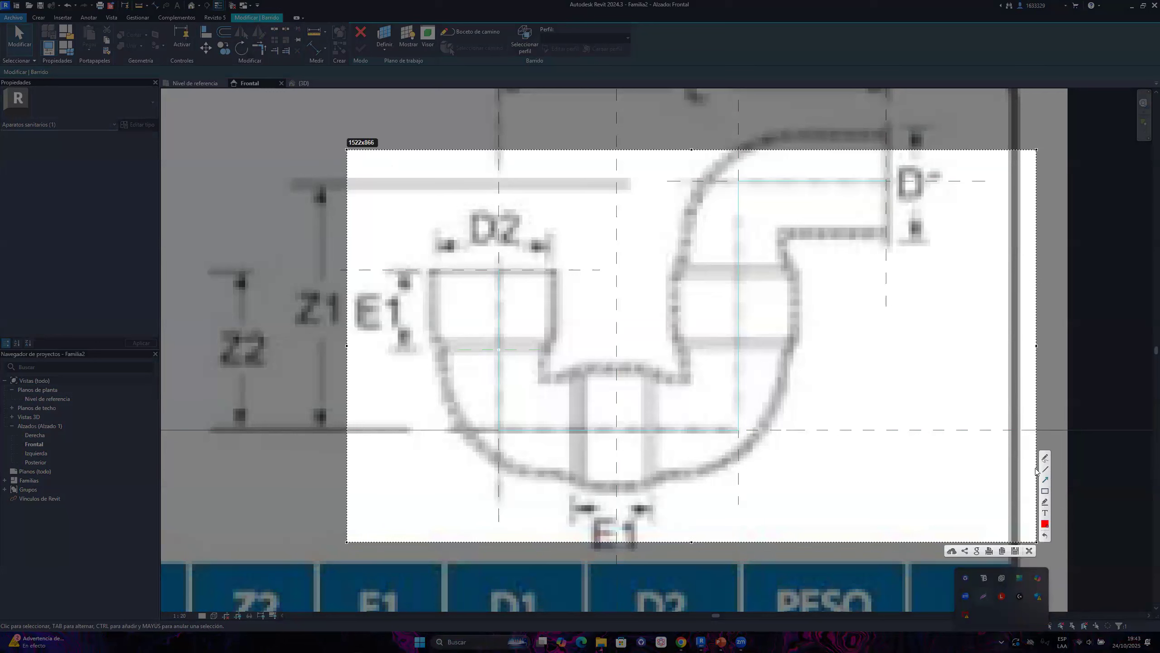
mouse_move(501, 273)
mouse_down()
mouse_move(496, 436)
mouse_move(738, 430)
mouse_move(710, 202)
mouse_move(740, 182)
mouse_move(886, 181)
mouse_up()
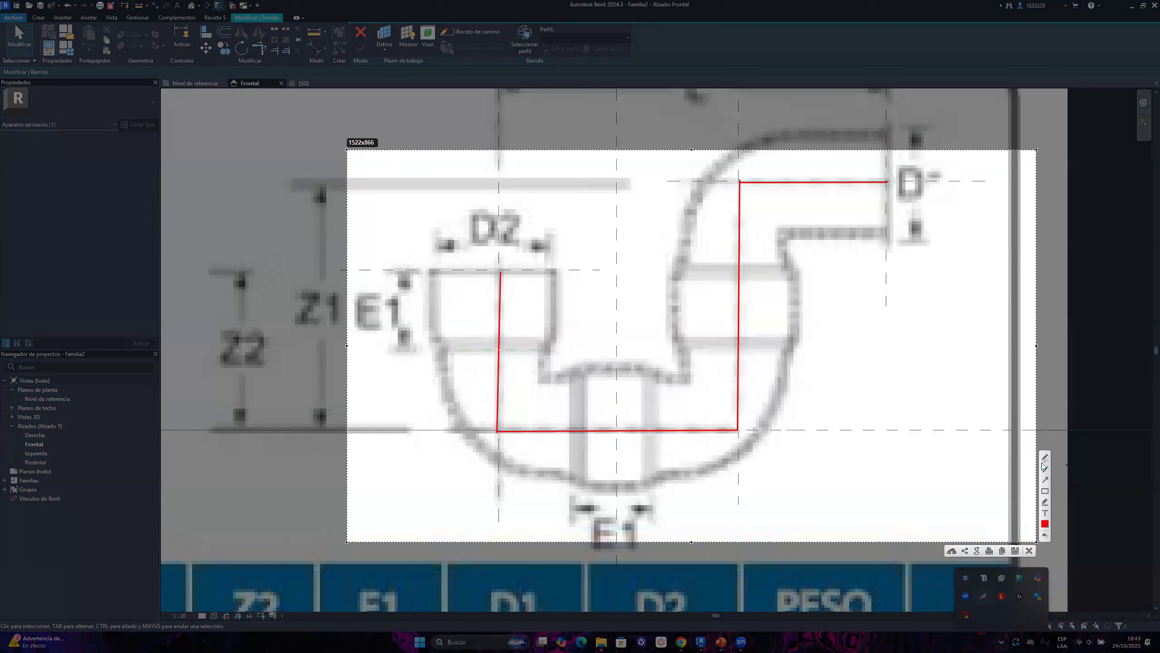
Mark the rounded bends in red at the path corners and along the trap's inner and outer walls, then discard the capture
mouse_move(738, 234)
mouse_down()
mouse_move(749, 195)
mouse_move(781, 182)
mouse_up()
mouse_move(695, 205)
mouse_down()
mouse_move(744, 152)
mouse_move(773, 142)
mouse_up()
mouse_move(790, 287)
mouse_down()
mouse_move(797, 242)
mouse_move(829, 233)
mouse_up()
drag(539, 344, 567, 379)
drag(458, 426, 539, 479)
drag(503, 388, 533, 433)
drag(712, 430, 738, 397)
drag(706, 471, 775, 410)
mouse_move(651, 378)
mouse_down()
mouse_move(688, 377)
mouse_move(692, 357)
mouse_up()
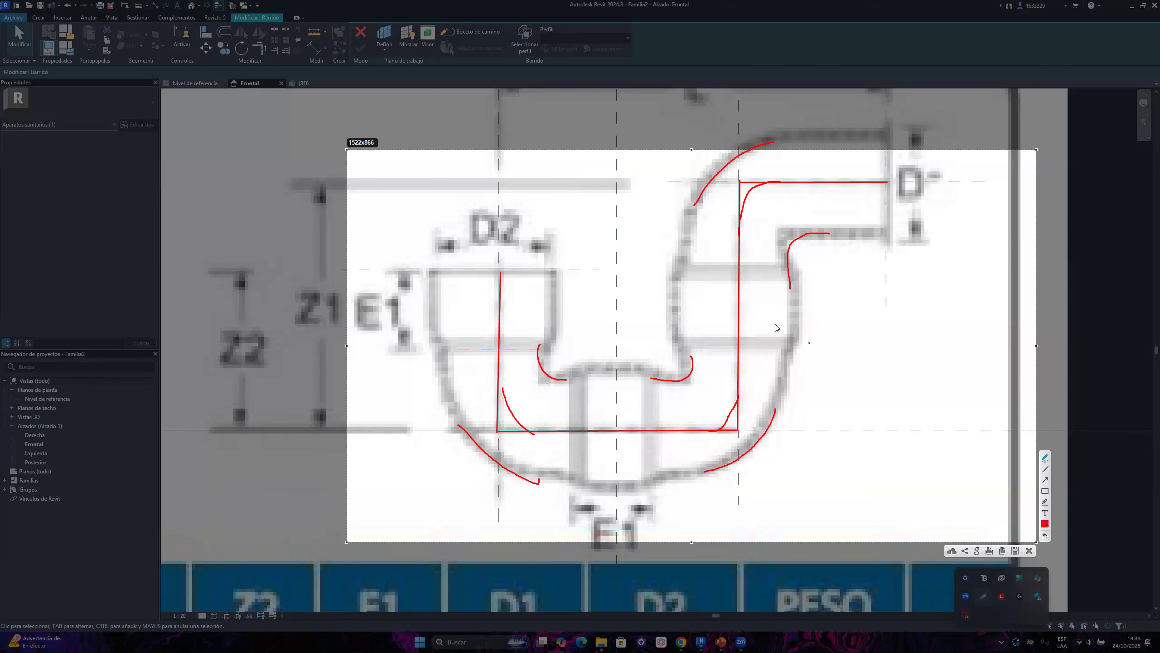
key(Escape)
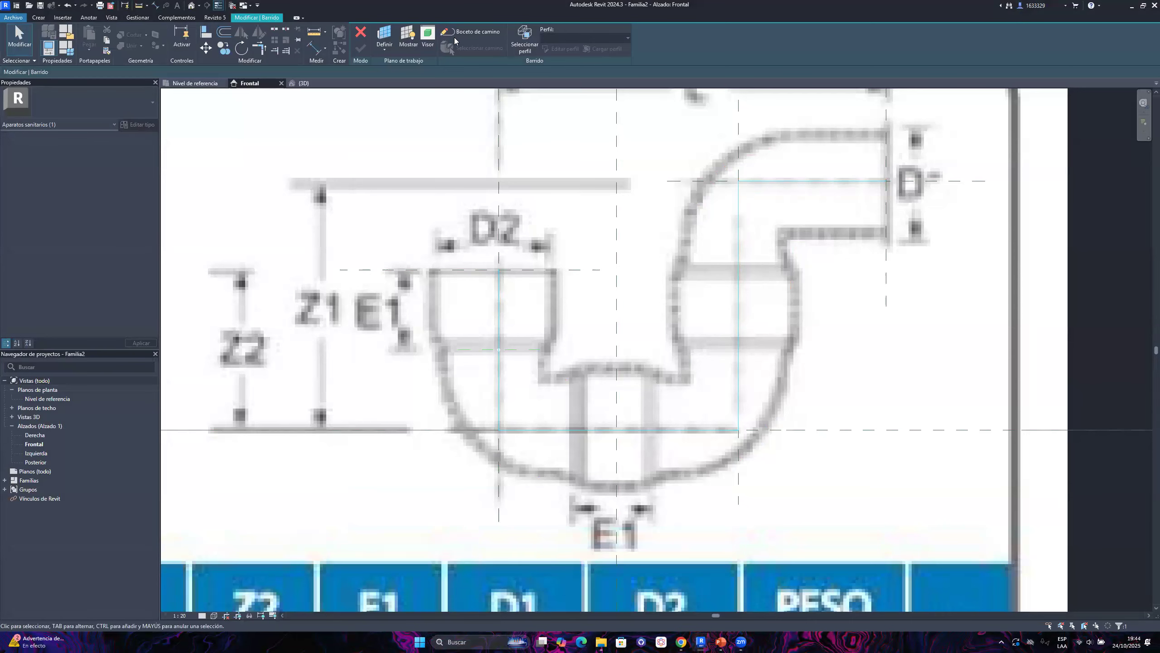
Reopen the sweep path sketch for editing around the corner below the inlet
click(460, 35)
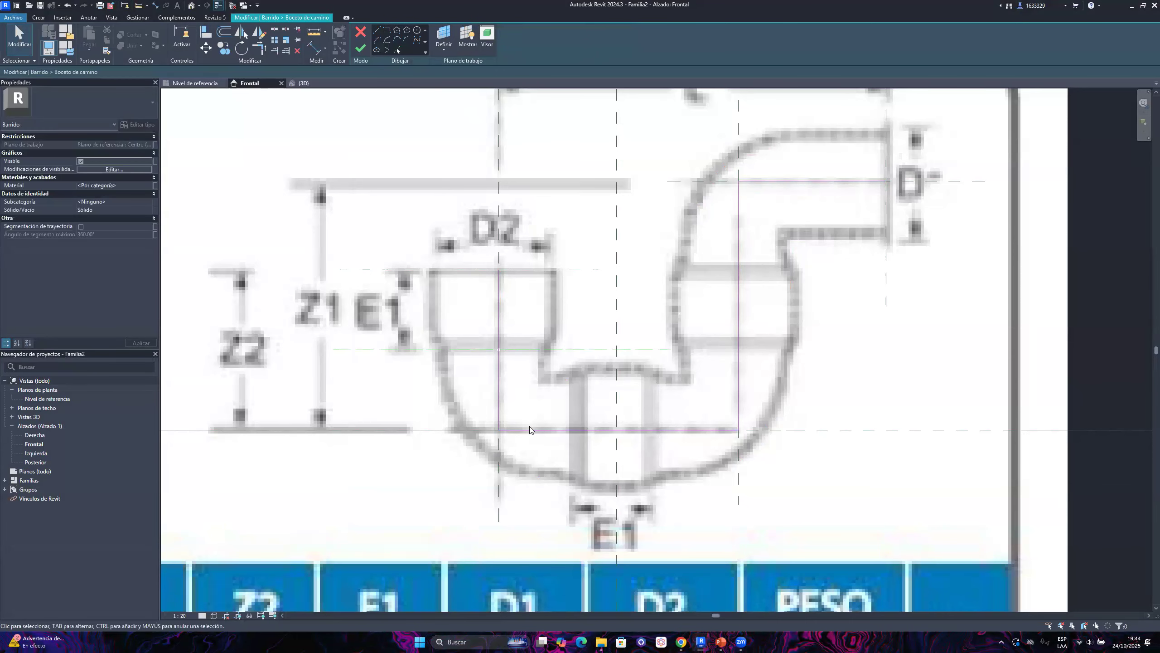
scroll(529, 426, up, 3)
scroll(601, 345, down, 2)
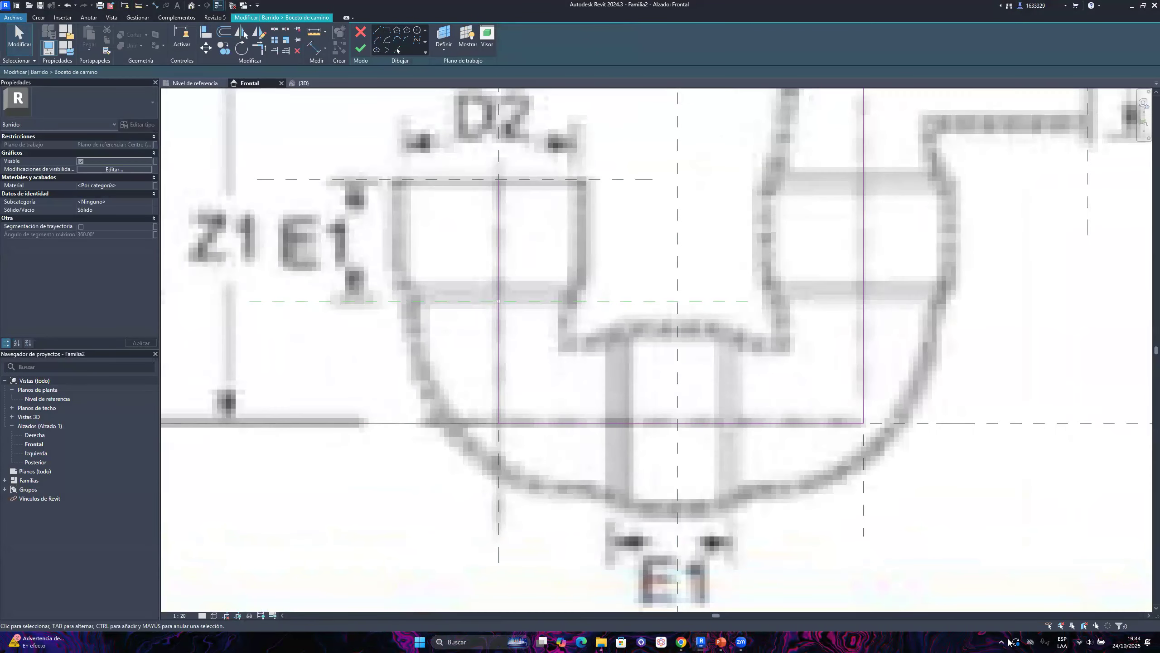
Capture the trap drawing with the screenshot tool and mark the fillet arc tool with a red box and a diagonal line
click(1001, 642)
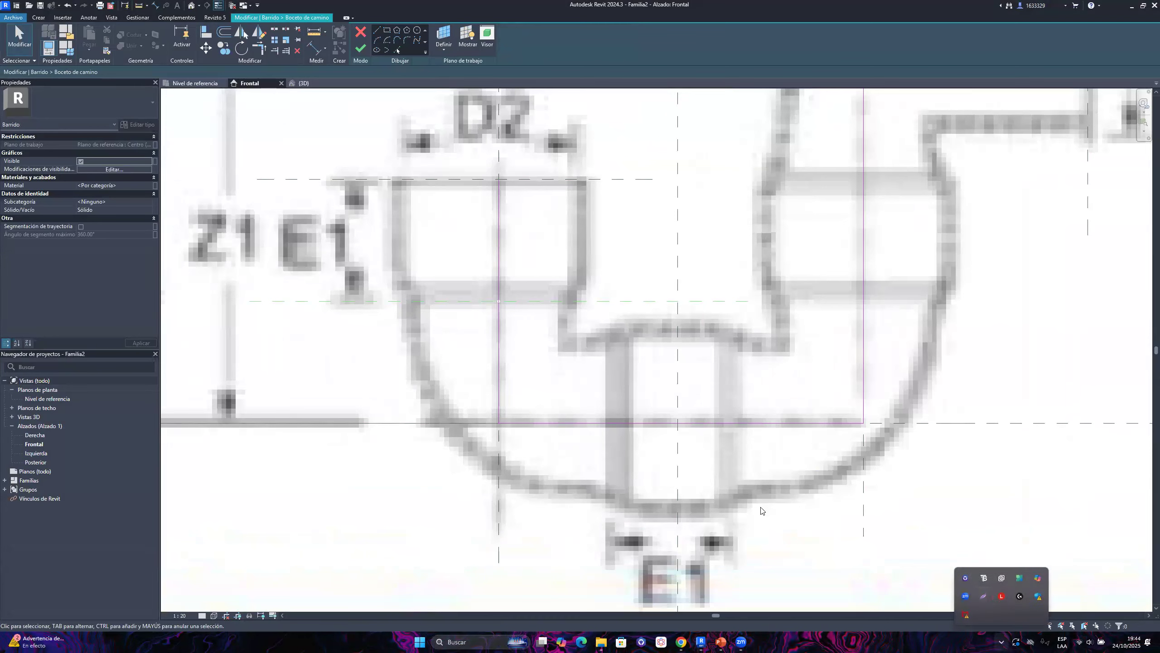
click(986, 597)
drag(292, 0, 1061, 553)
mouse_move(884, 547)
mouse_down()
mouse_move(611, 41)
mouse_move(413, 48)
mouse_up()
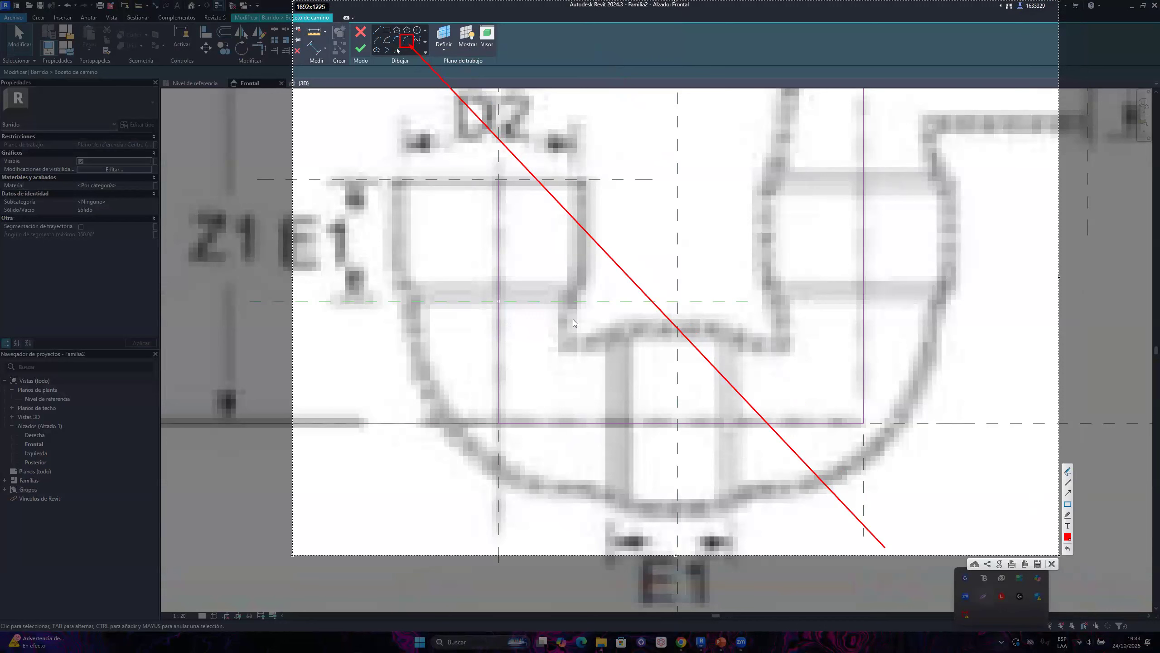
Trace the rounded inlet corner in red, cross out the sharp corner segments and mark the arc's endpoints, then discard the capture
drag(498, 333, 517, 387)
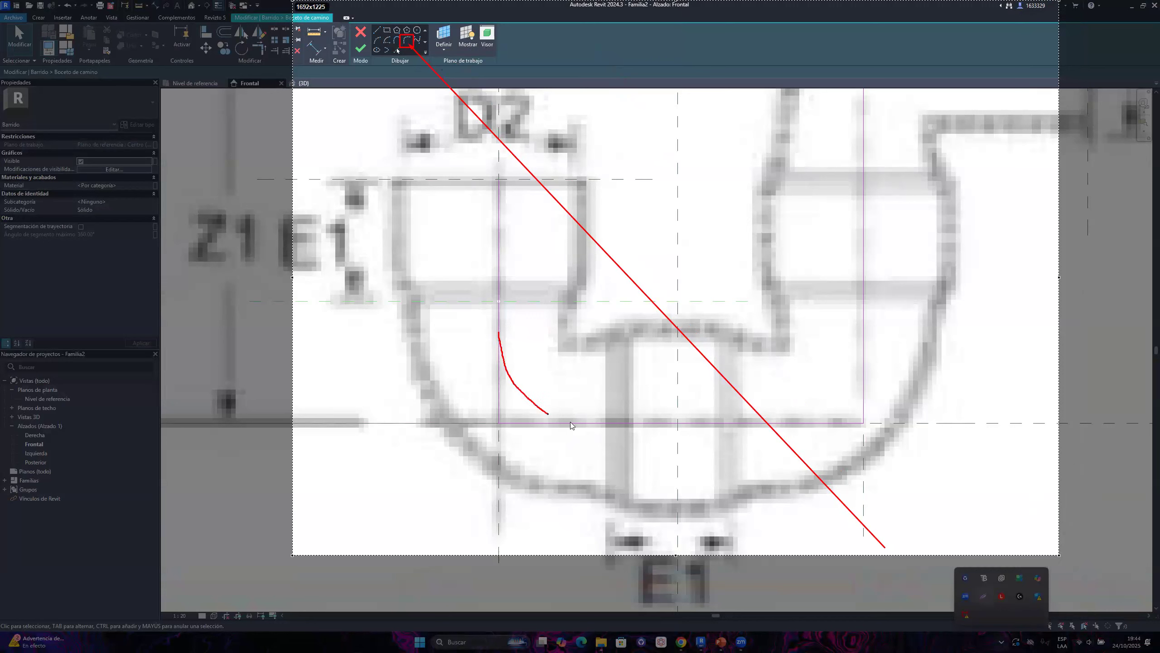
drag(580, 424, 589, 424)
drag(489, 401, 506, 390)
mouse_move(487, 383)
mouse_down()
mouse_move(530, 425)
mouse_move(517, 426)
mouse_up()
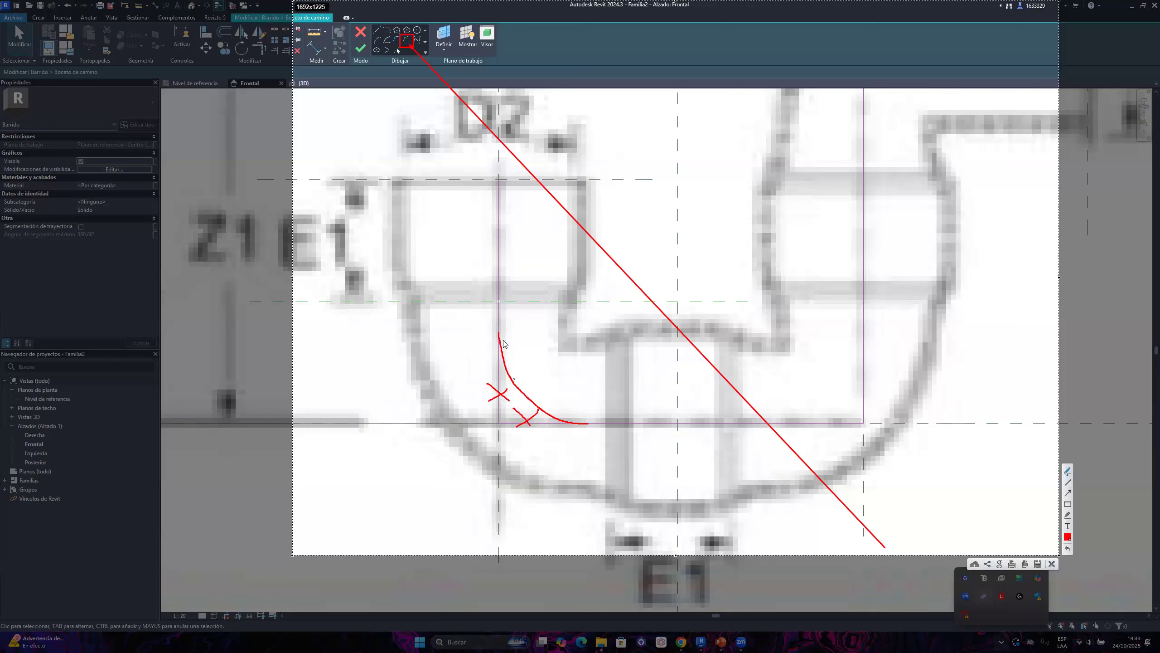
drag(495, 327, 493, 338)
mouse_move(582, 418)
mouse_down()
mouse_move(594, 428)
mouse_move(583, 426)
mouse_up()
key(Escape)
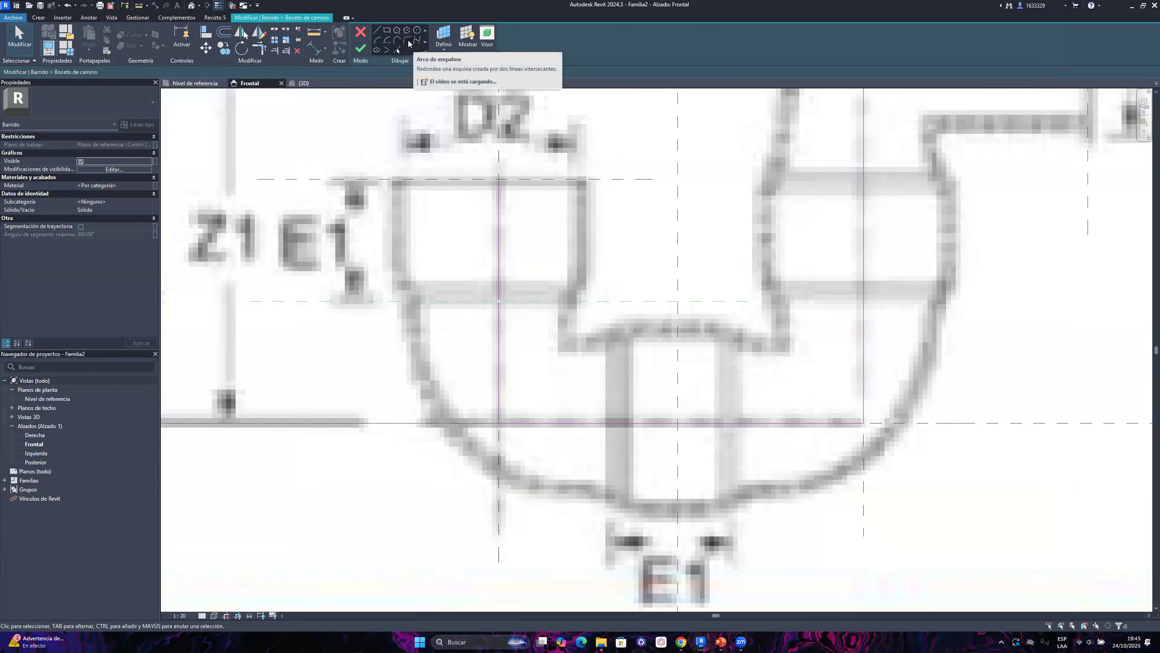
Round the path corner below the inlet with a fillet arc of 40 mm radius
click(407, 40)
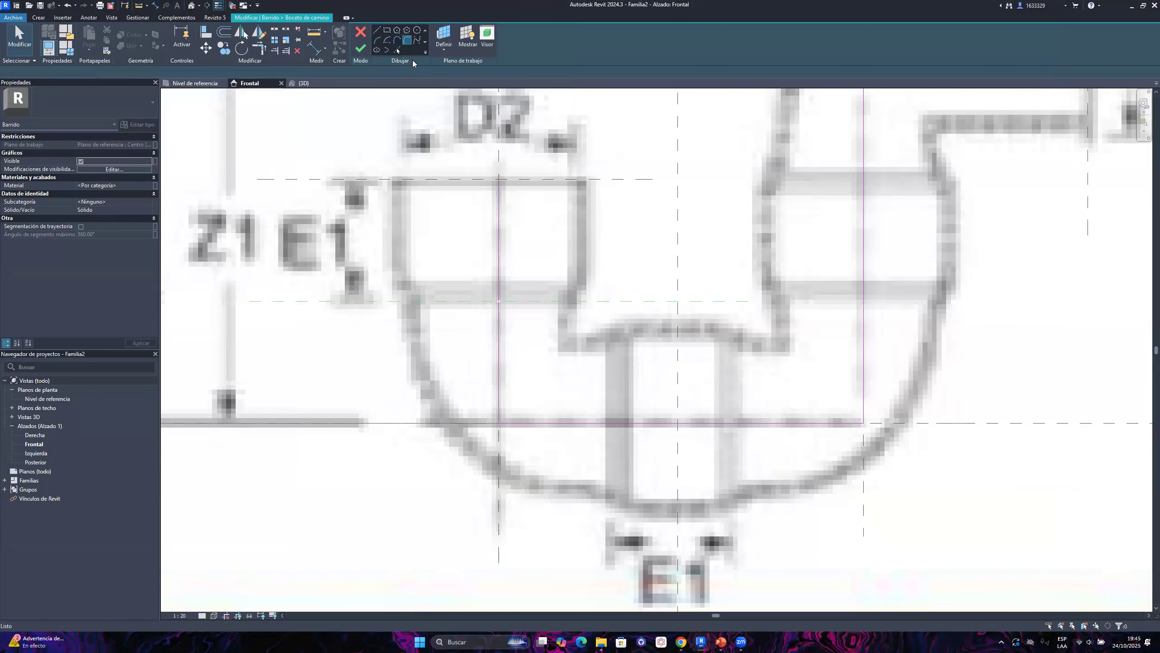
scroll(495, 373, down, 3)
scroll(501, 359, up, 4)
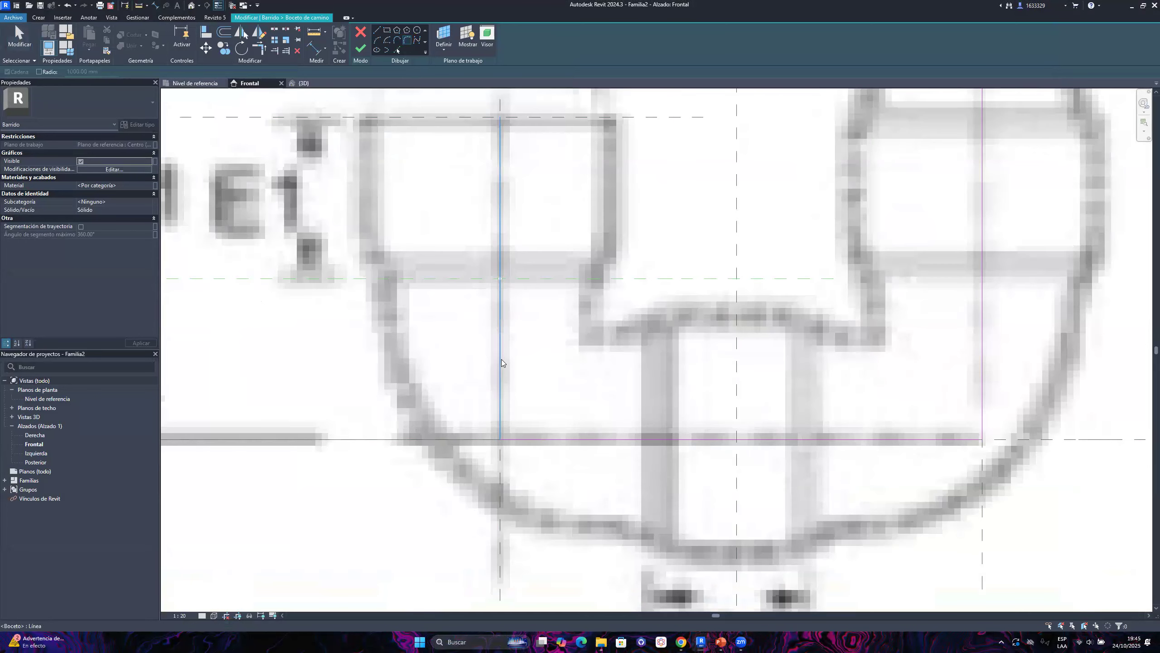
click(501, 359)
click(538, 440)
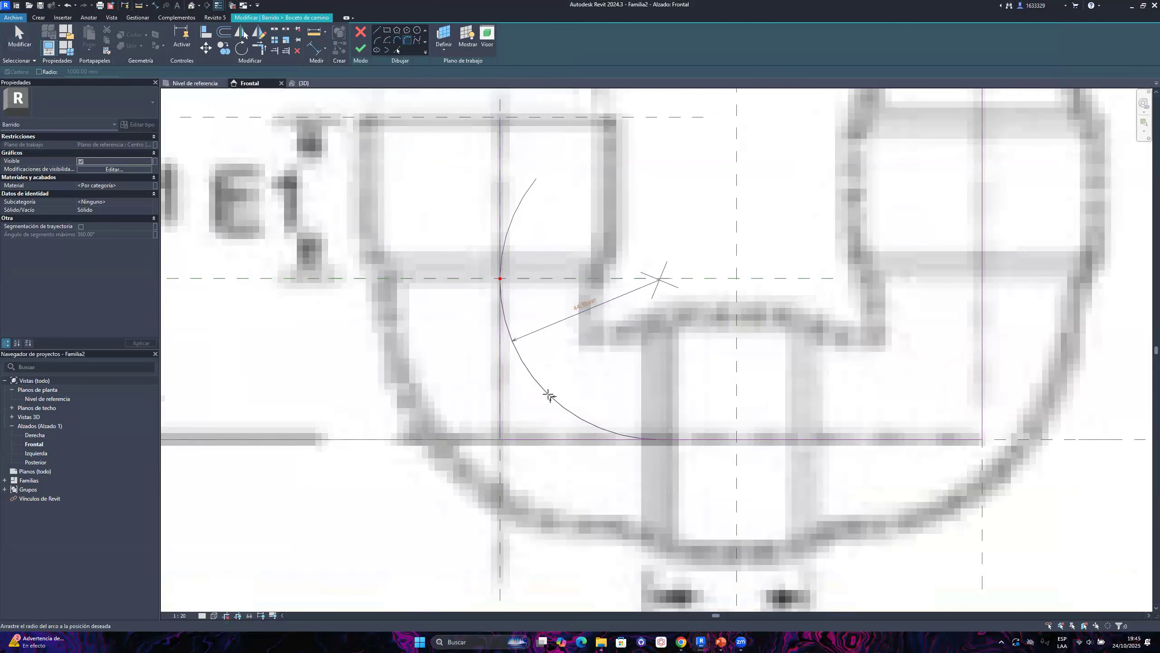
middle_drag(541, 397, 513, 388)
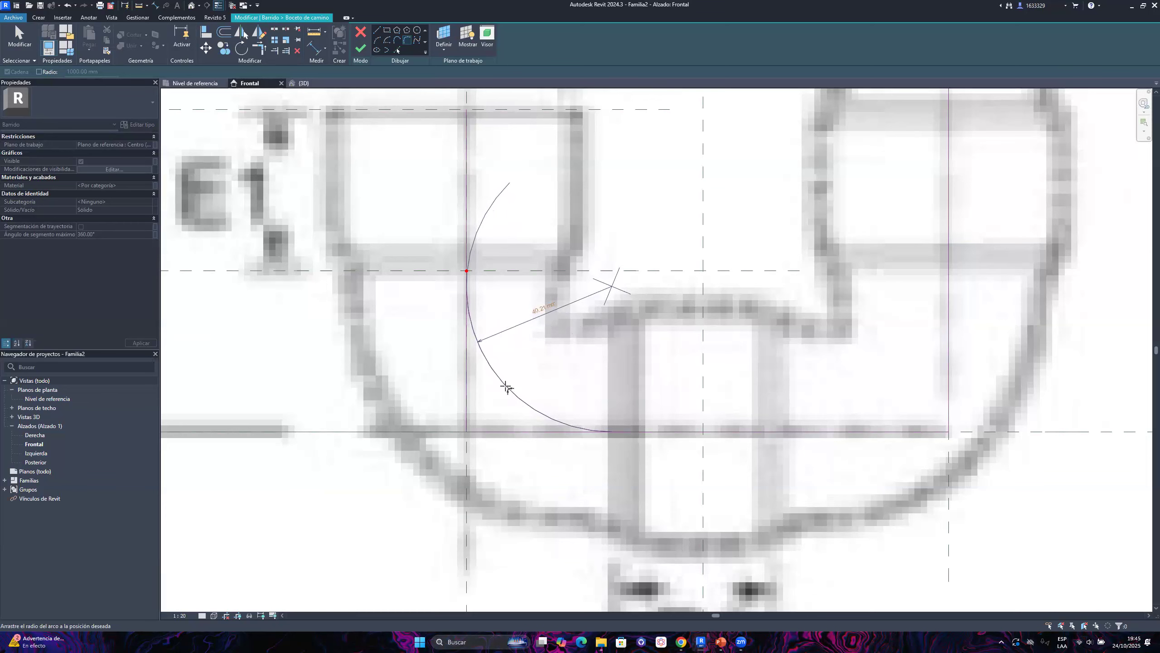
click(506, 386)
scroll(506, 386, up, 1)
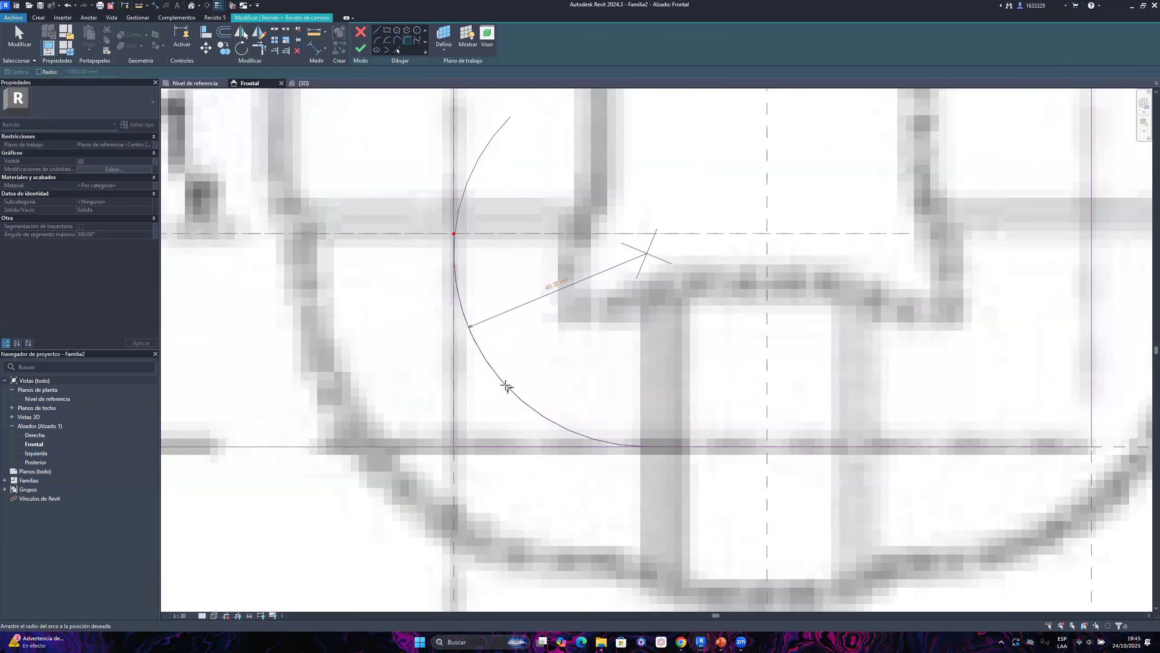
click(506, 386)
Round the corner between the lower horizontal segment and the riser with a fillet arc of 40 mm radius
scroll(545, 443, down, 2)
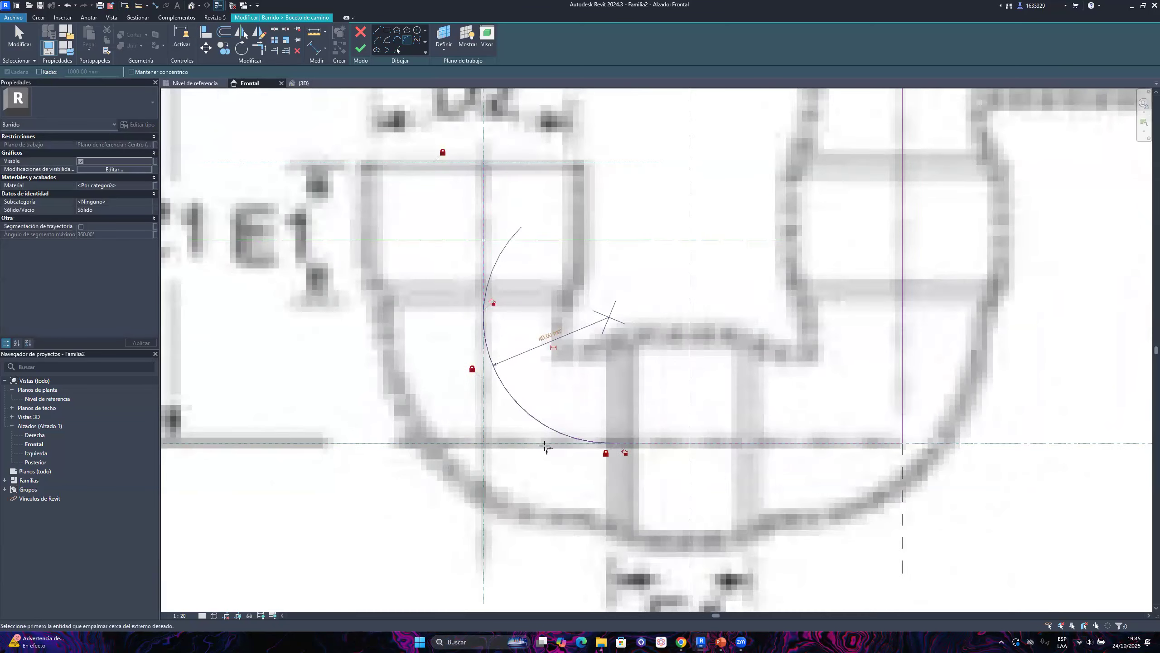
scroll(544, 446, down, 1)
middle_drag(804, 434, 721, 431)
scroll(793, 429, up, 2)
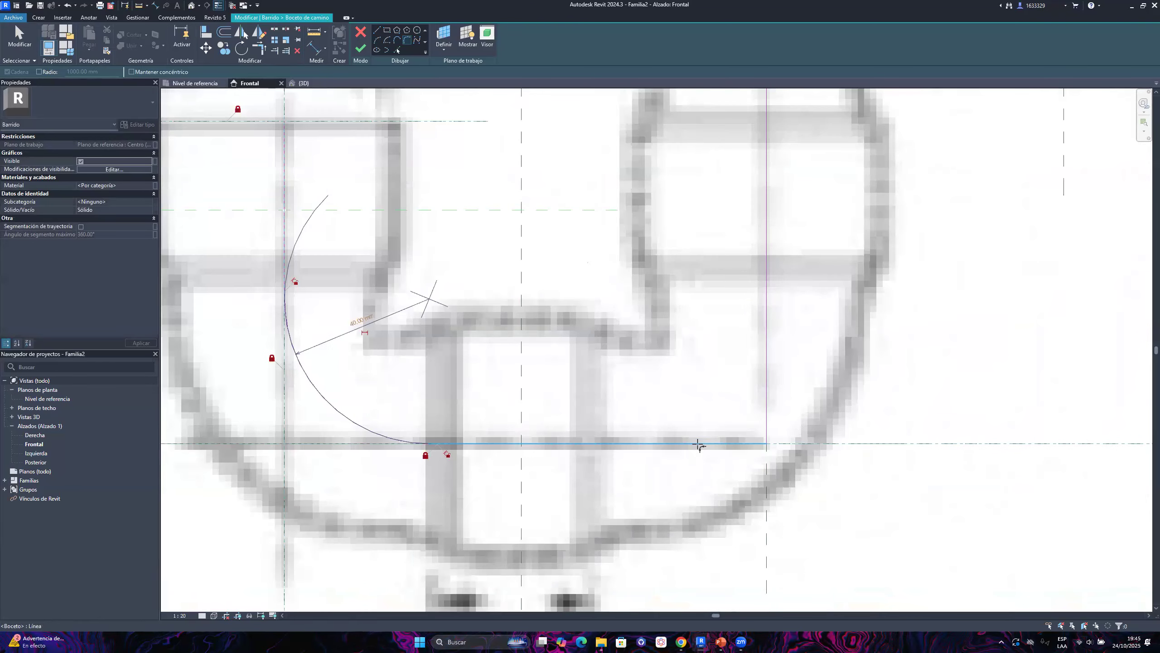
scroll(699, 444, down, 2)
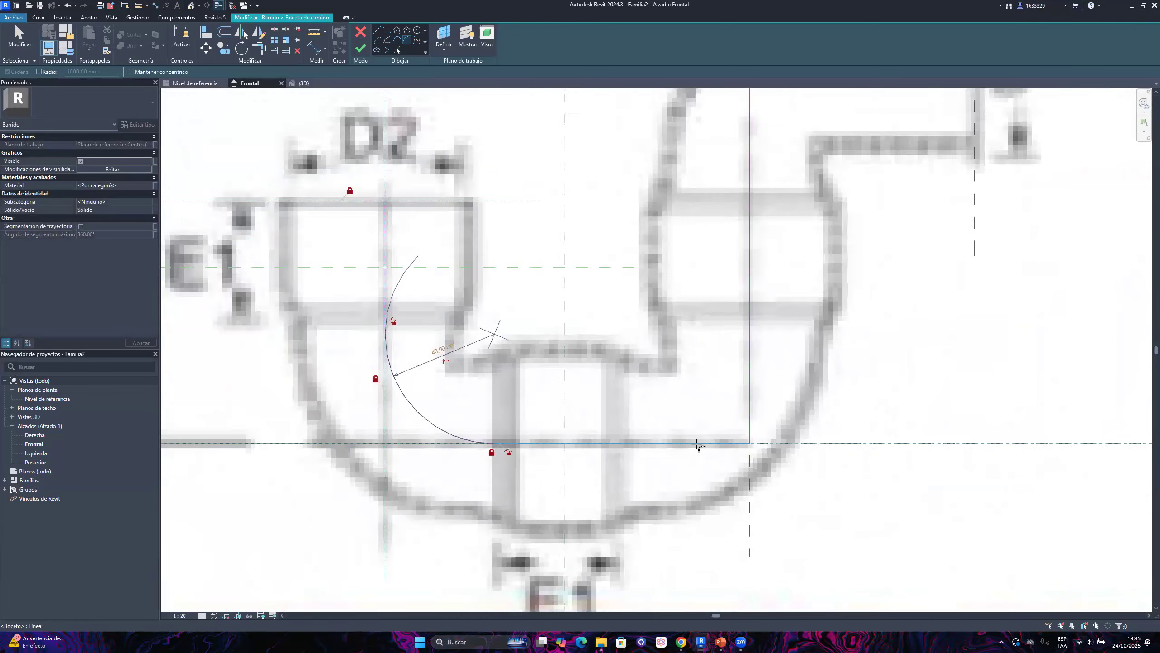
scroll(697, 443, up, 3)
click(695, 443)
click(778, 330)
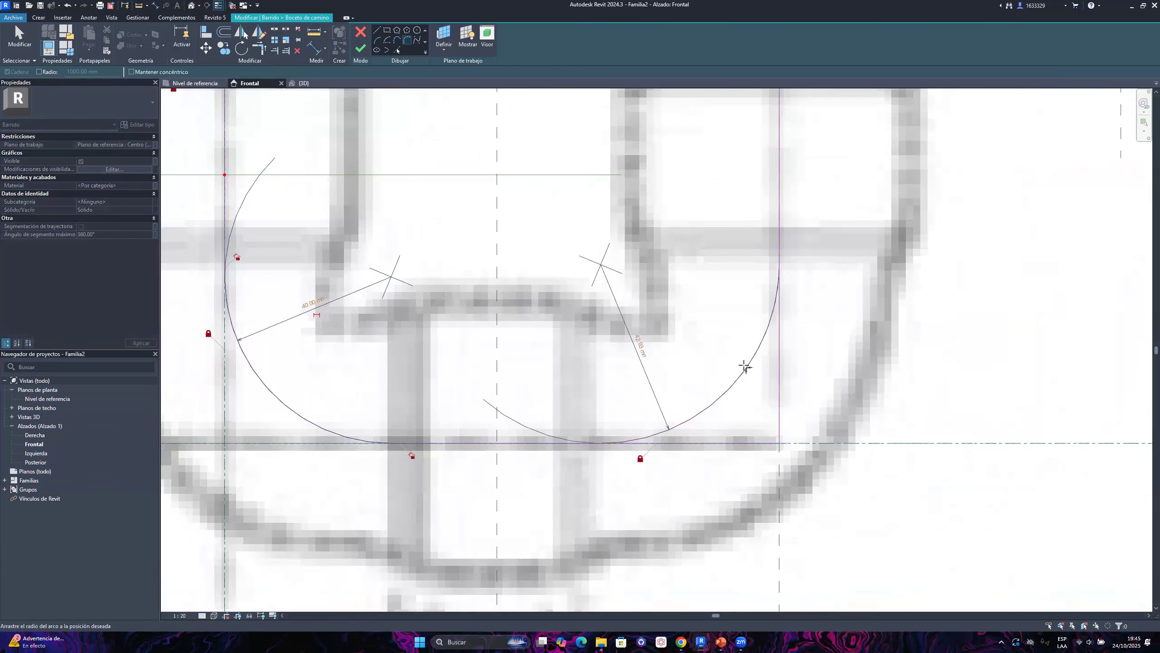
text(40)
key(Return)
Round the upper corner between the riser and the outlet segment with a 40 mm fillet arc
scroll(699, 519, down, 2)
middle_drag(817, 195, 771, 317)
click(734, 285)
scroll(733, 292, up, 2)
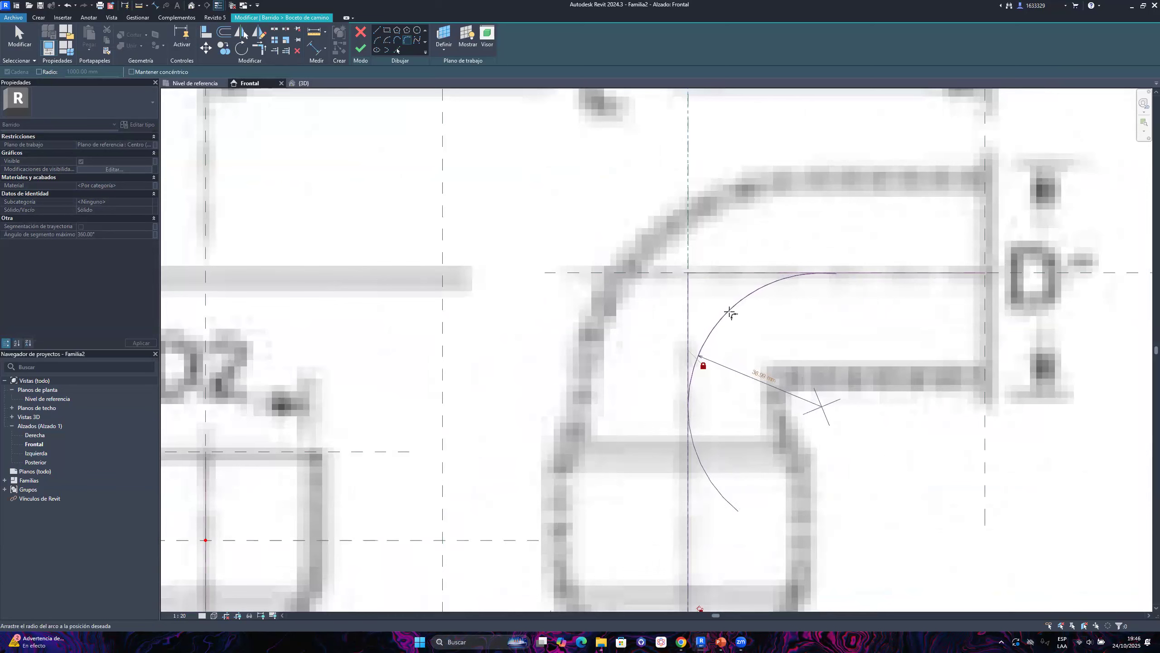
click(731, 318)
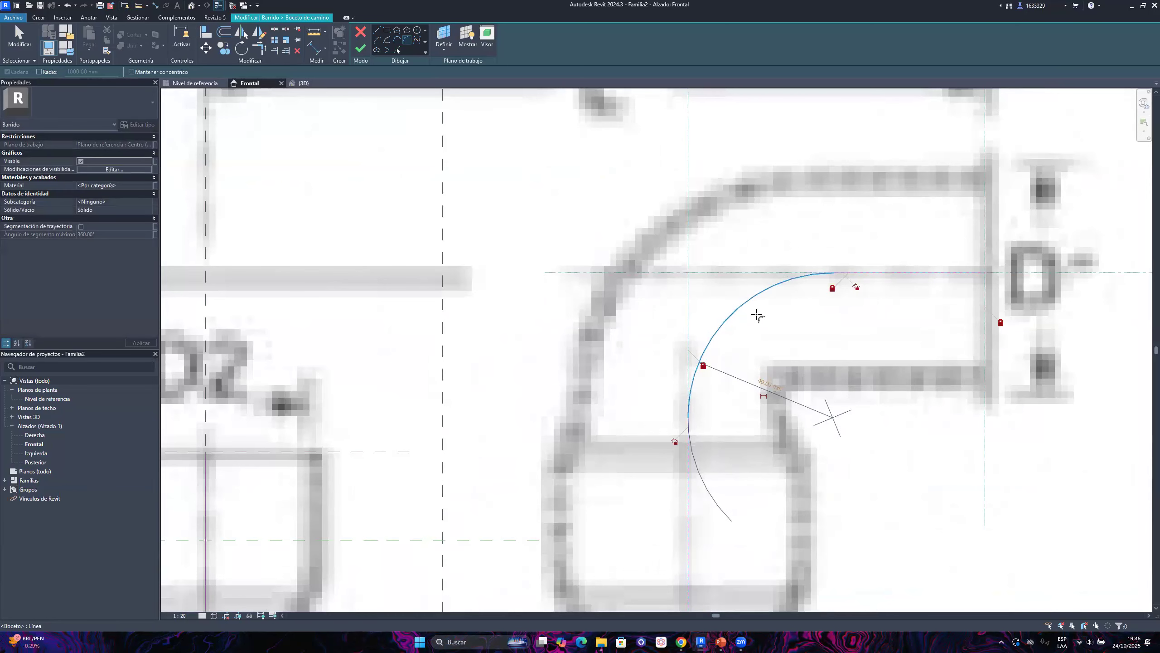
scroll(765, 318, down, 5)
scroll(767, 334, down, 2)
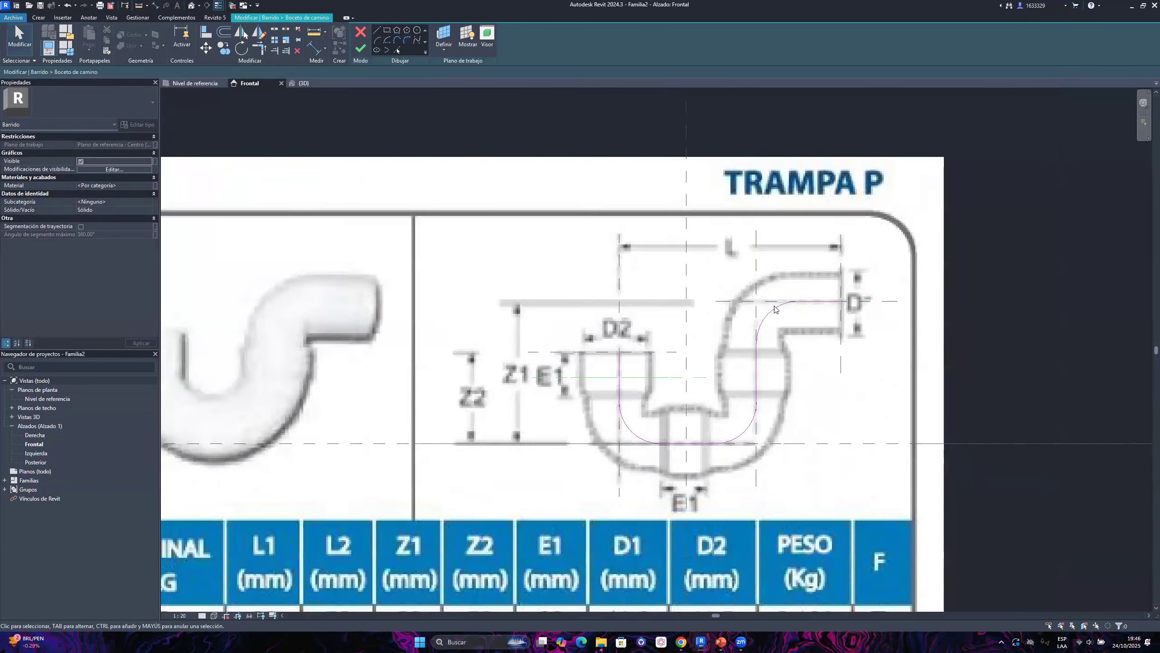
Check the riser segment between the fillets and finish the sweep path sketch
scroll(768, 333, up, 3)
click(744, 399)
click(745, 400)
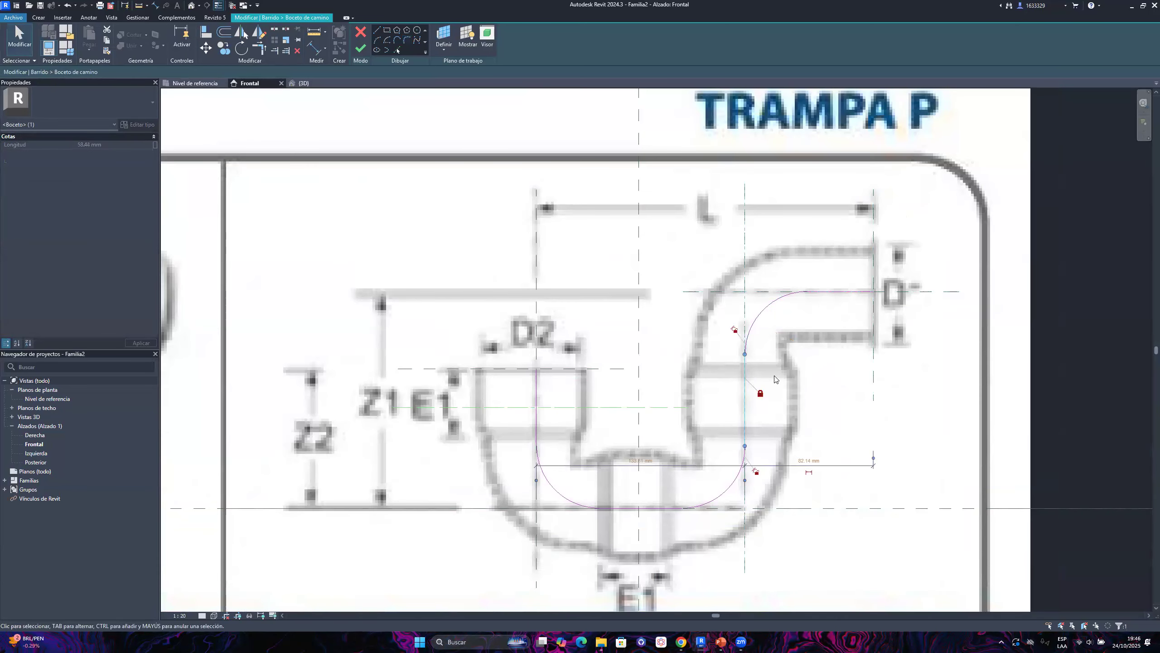
scroll(894, 412, down, 2)
scroll(894, 412, up, 2)
click(894, 413)
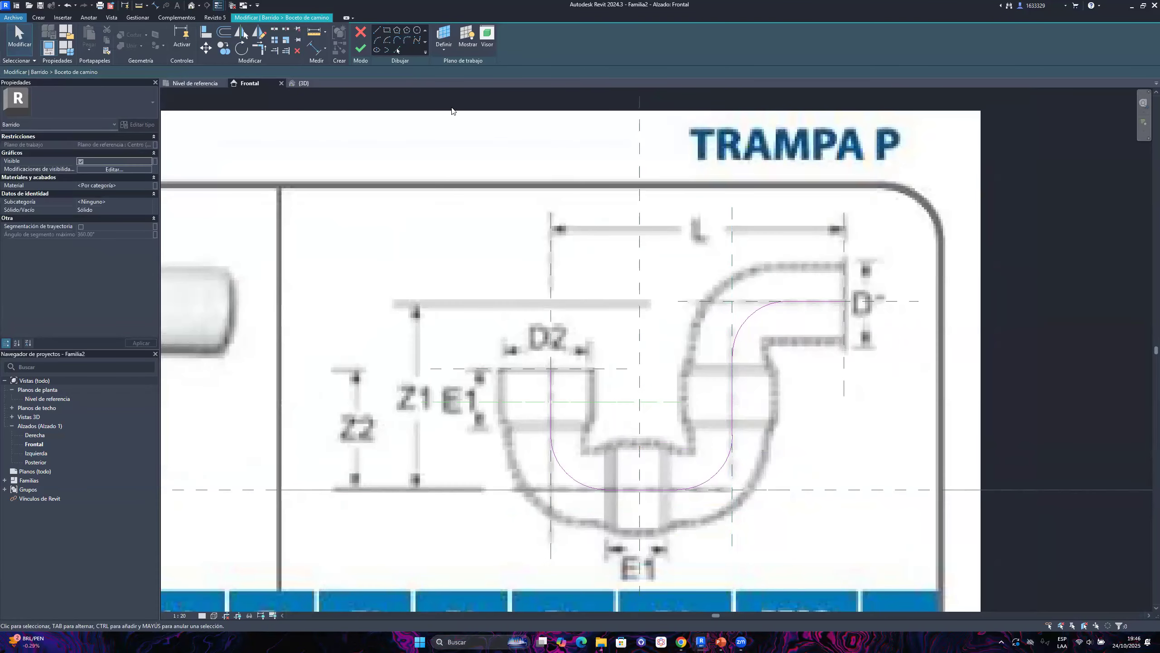
click(361, 48)
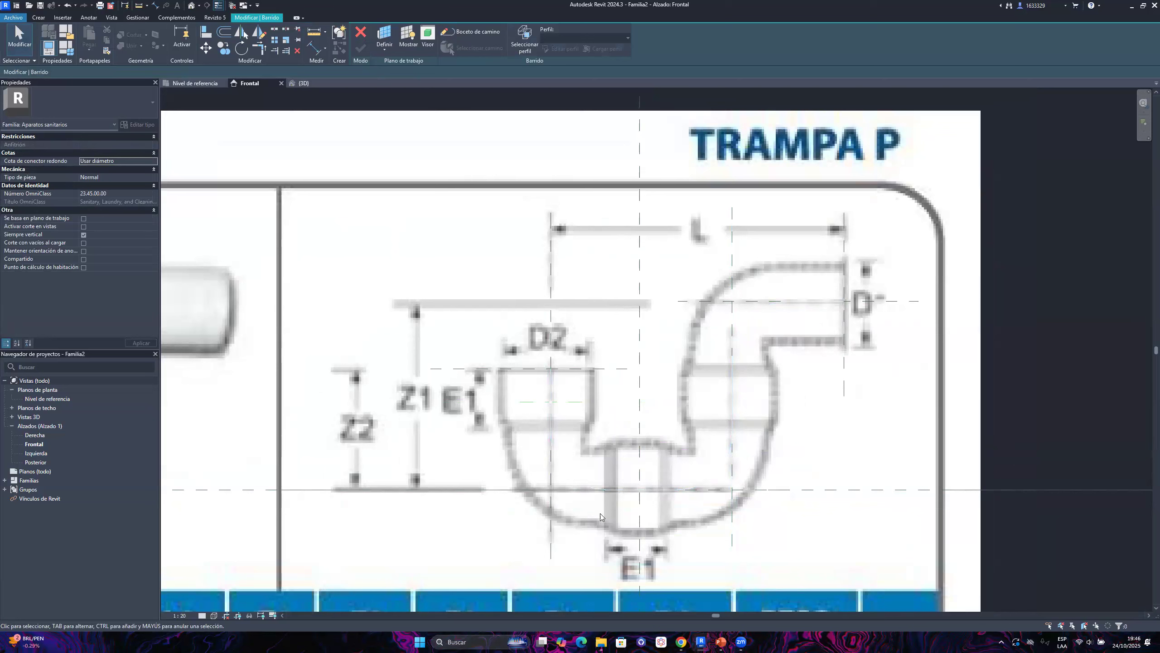
Start editing the sweep profile by sketch in the floor plan view Nivel de referencia
click(777, 418)
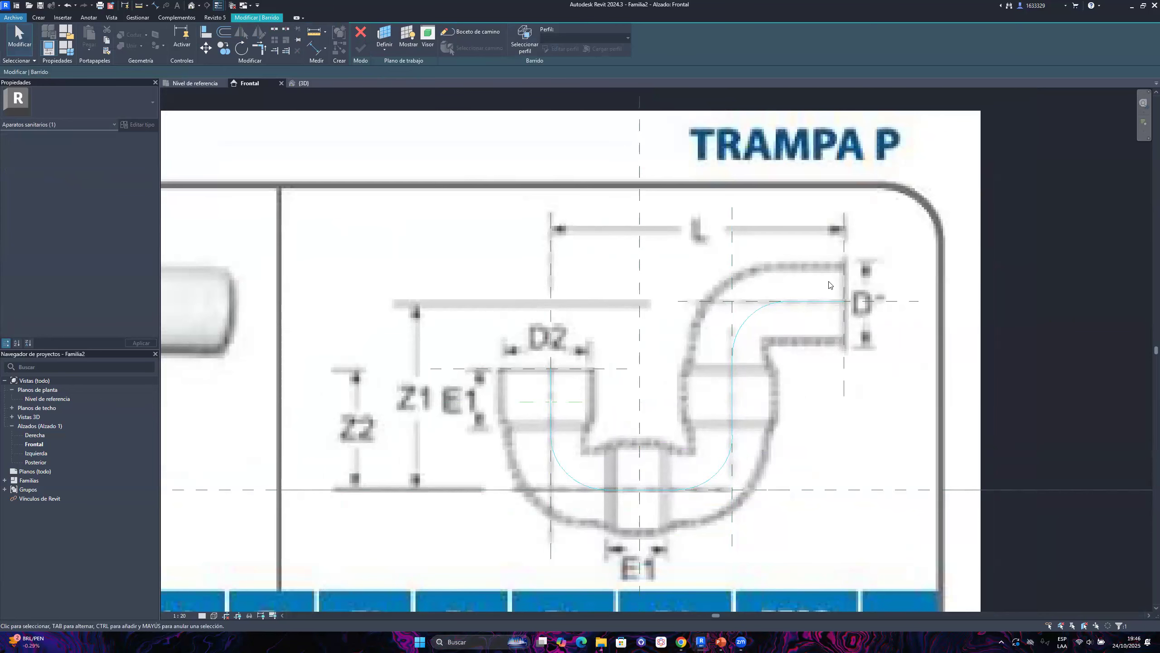
scroll(858, 277, up, 4)
scroll(743, 285, down, 5)
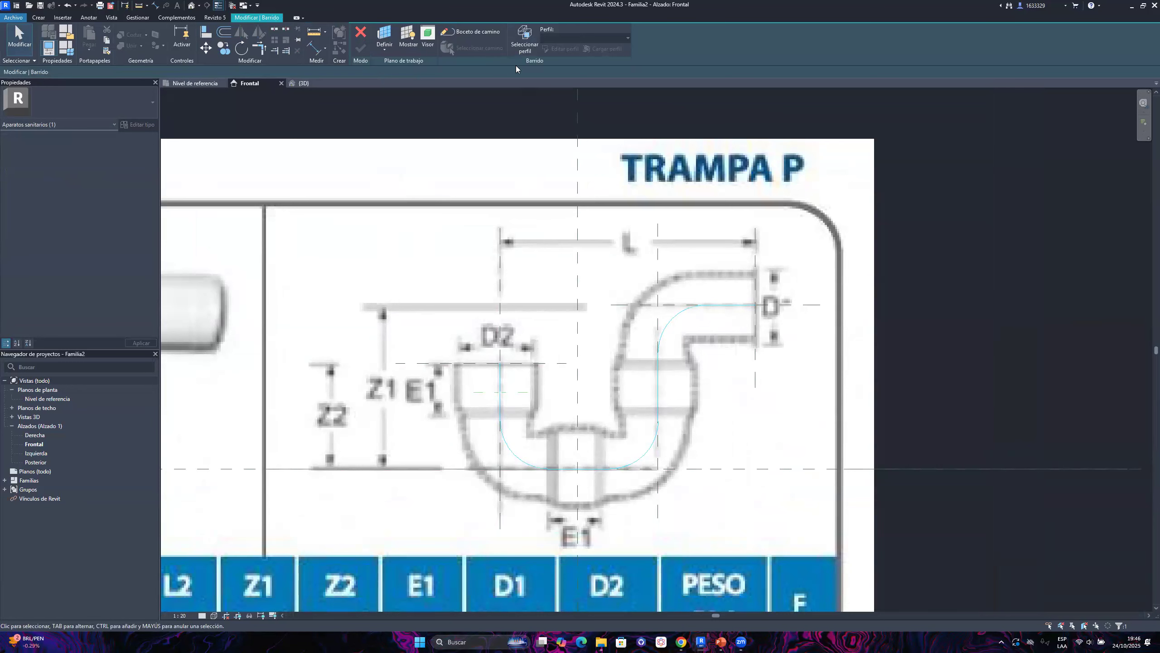
click(523, 41)
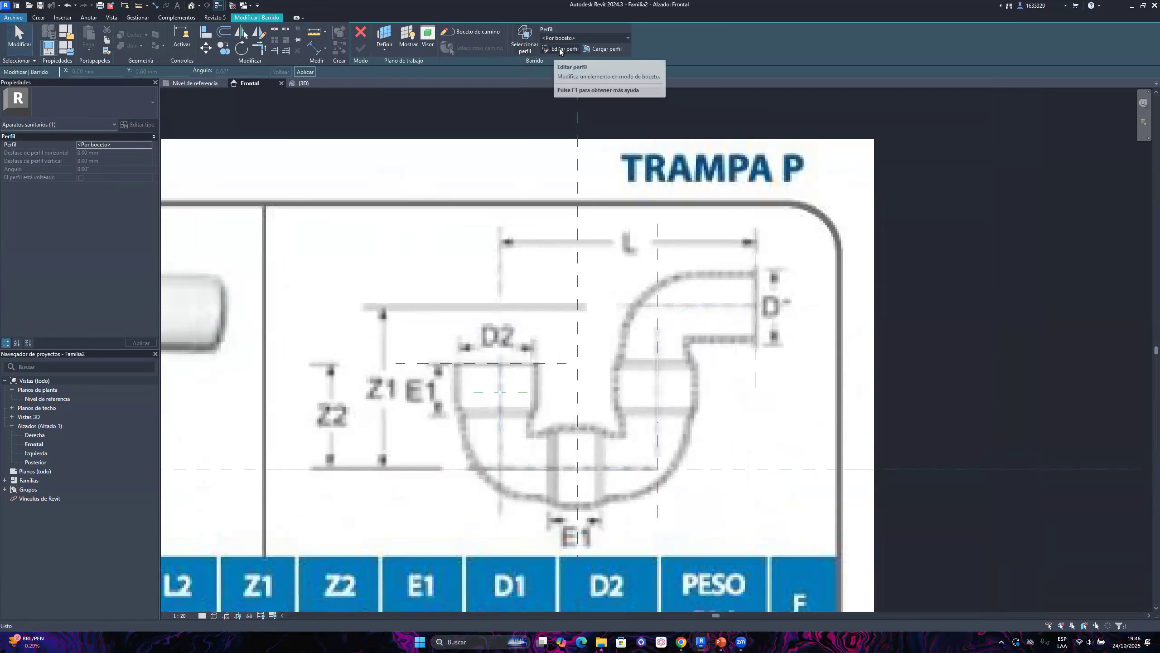
click(560, 49)
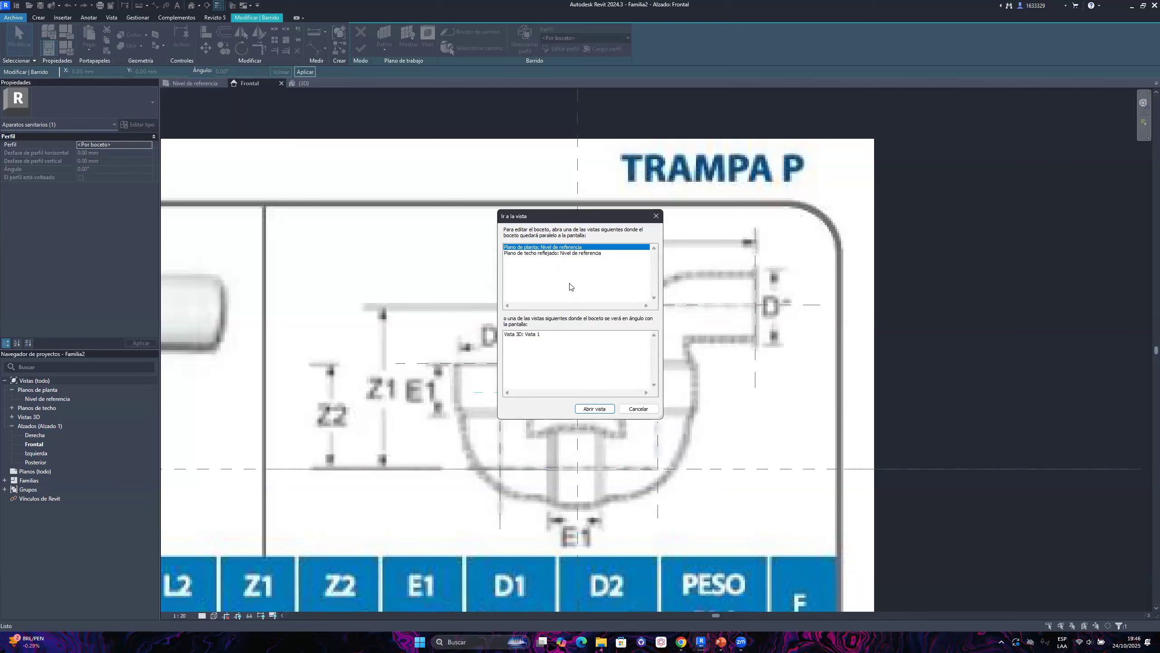
click(594, 409)
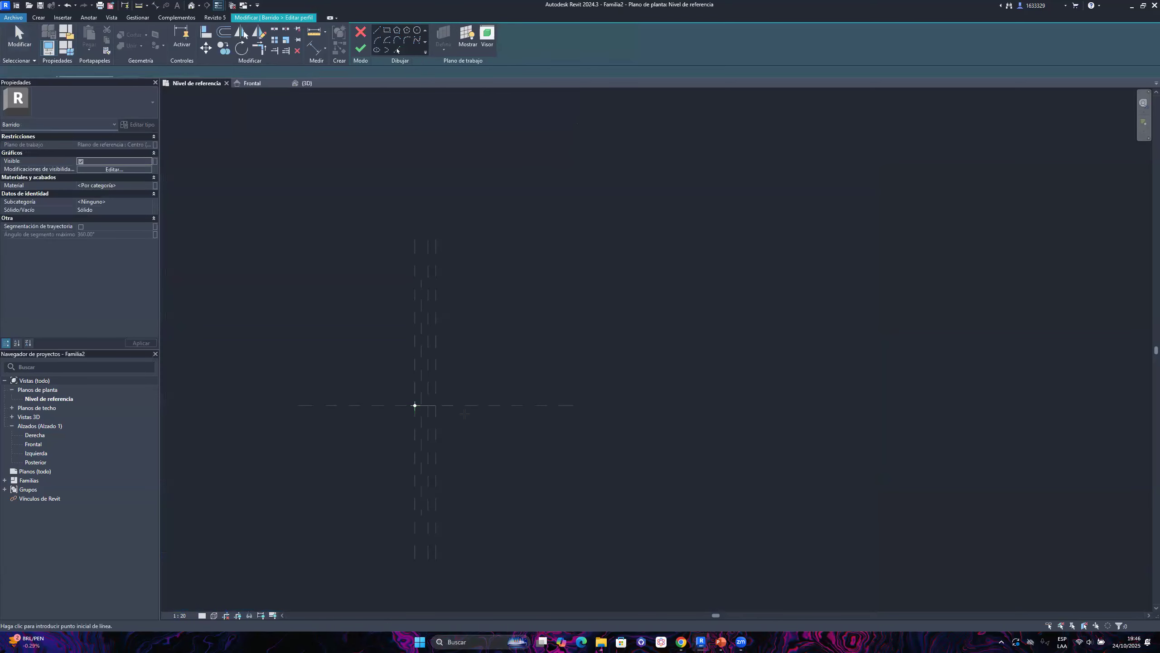
Draw a circular profile with a radius of about 40 mm centred on the path's start point
scroll(393, 404, up, 5)
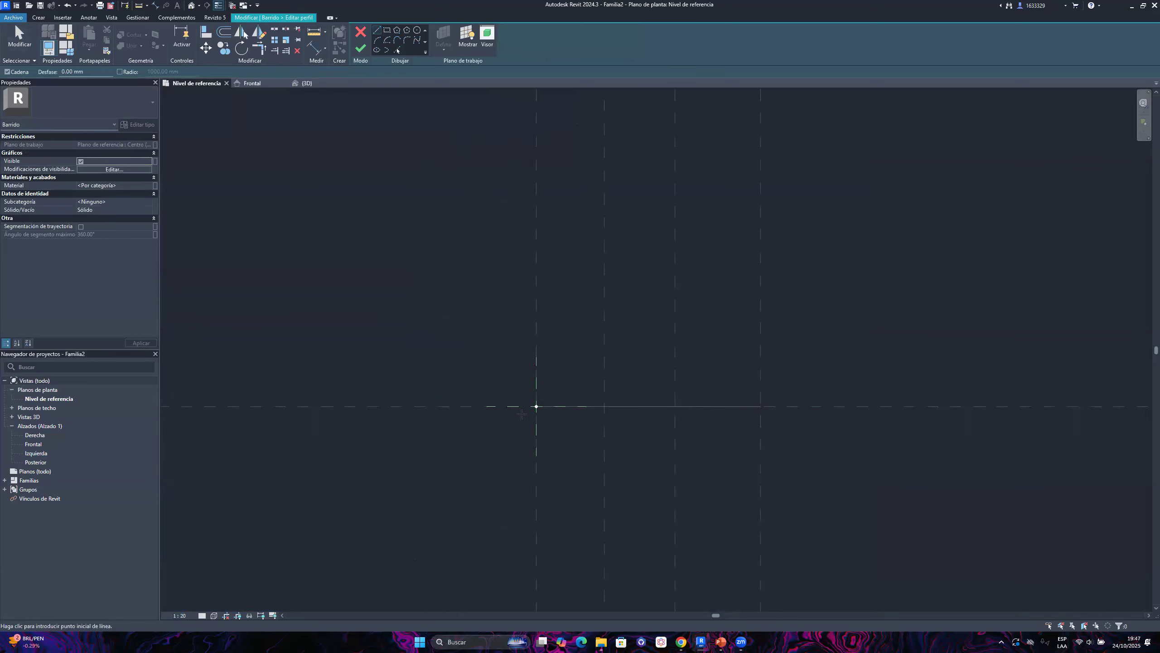
scroll(634, 425, up, 2)
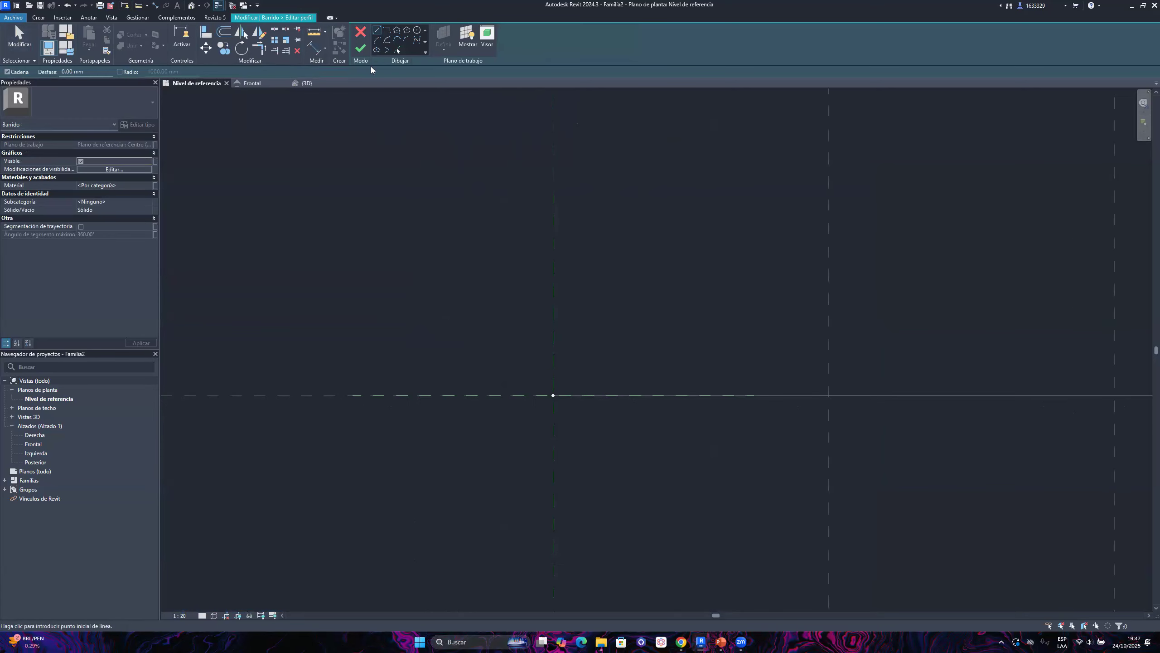
click(417, 31)
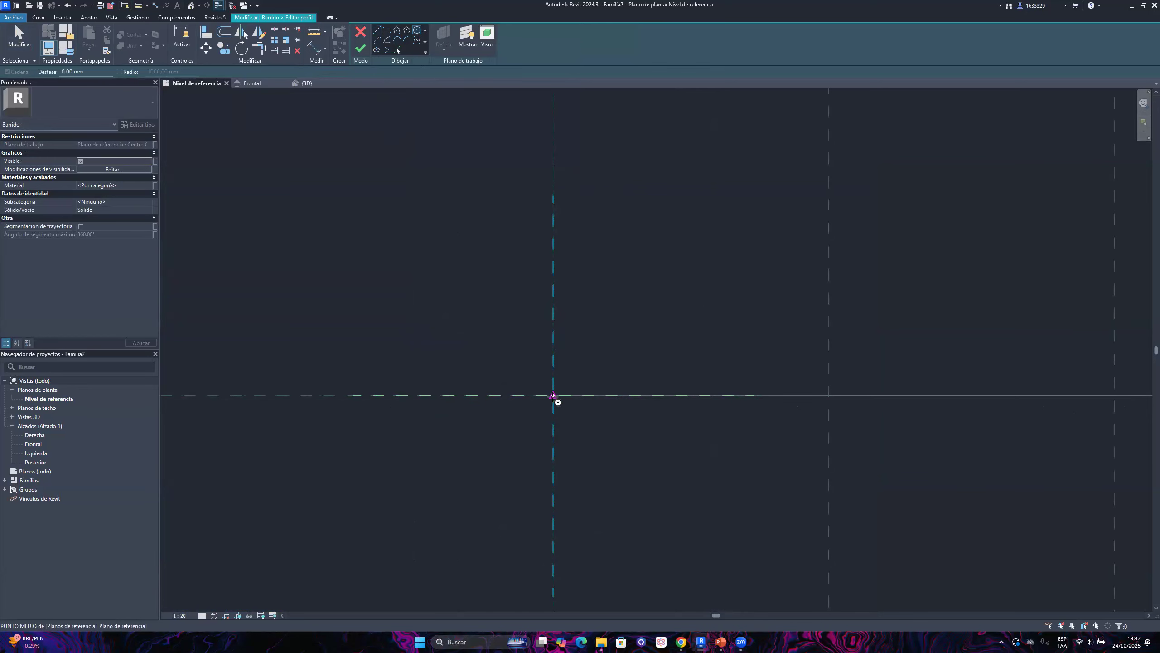
click(554, 395)
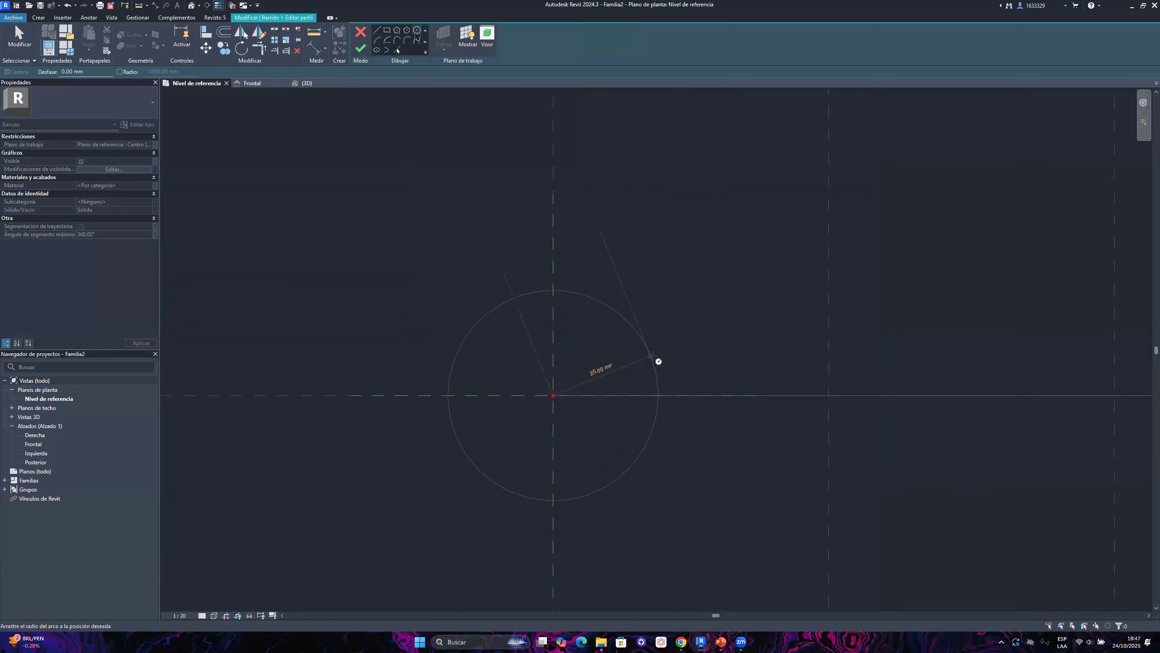
scroll(658, 361, down, 1)
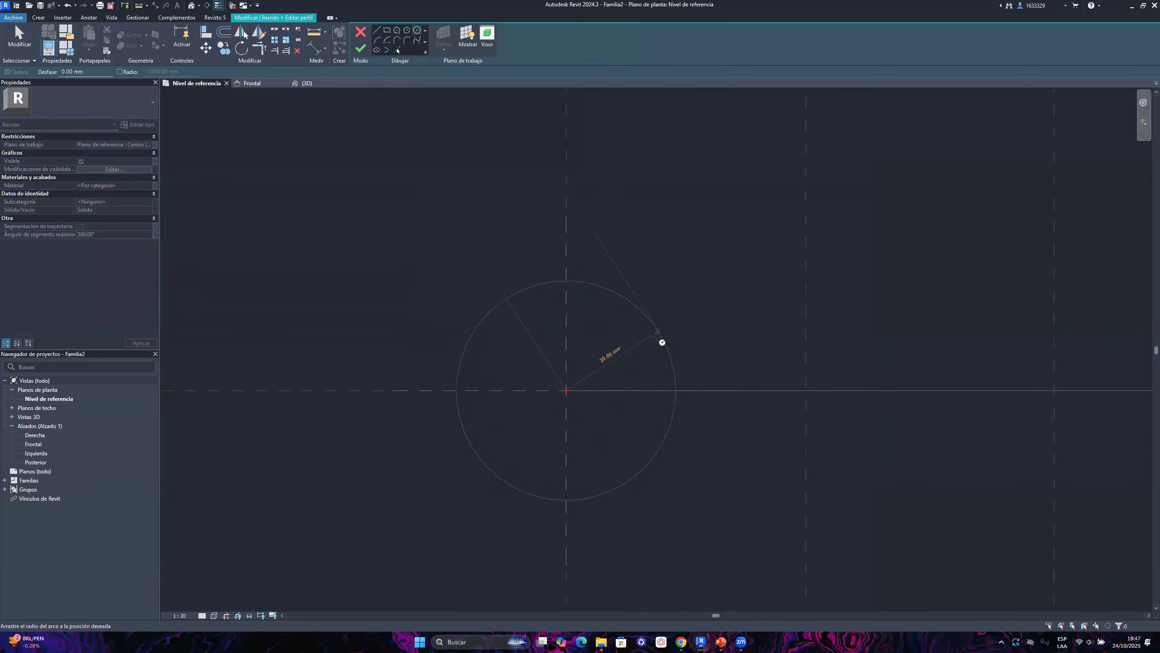
scroll(667, 364, down, 1)
scroll(663, 360, up, 2)
scroll(642, 354, down, 3)
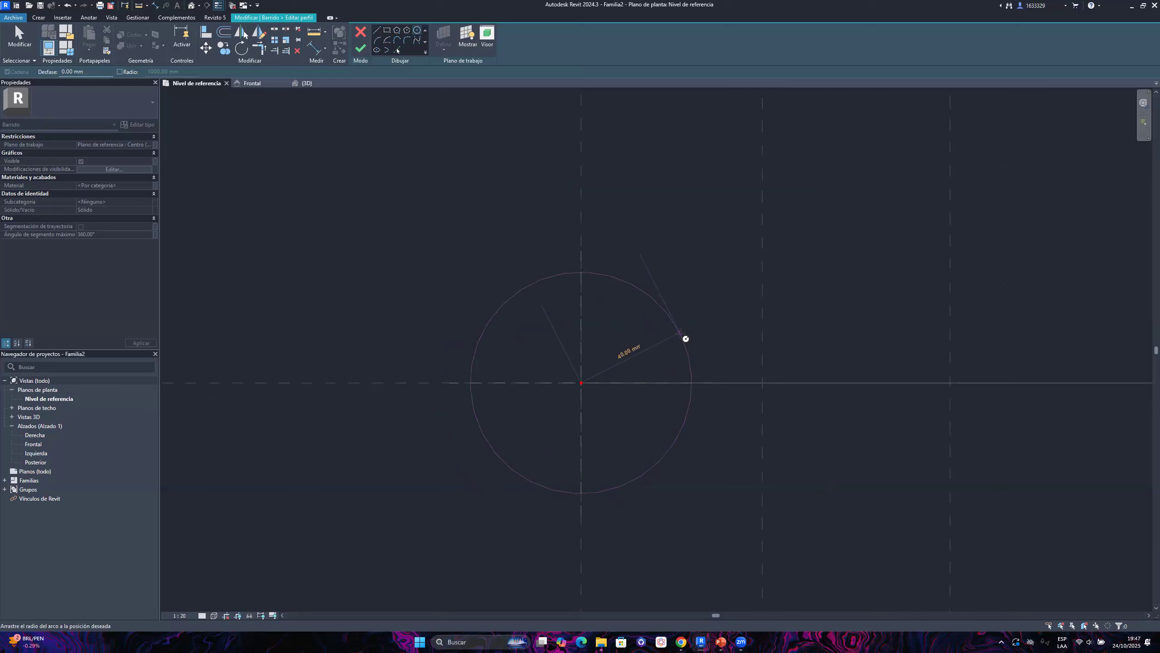
click(680, 332)
key(Escape)
key(Escape)
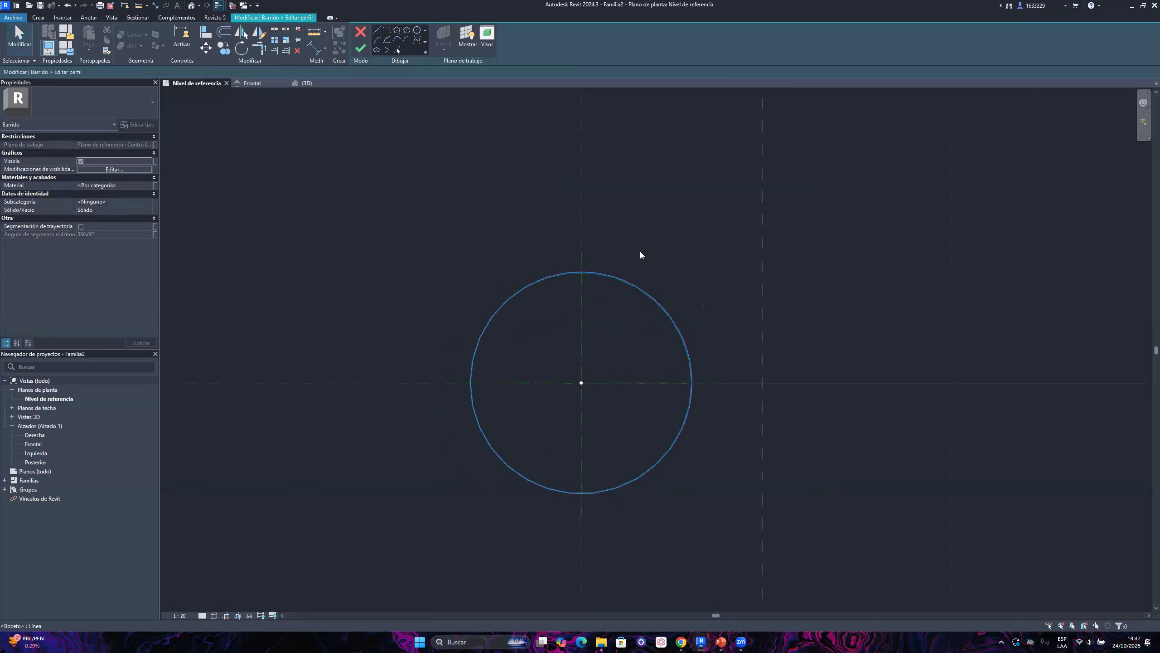
Set the profile circle's radius to 35 mm and deselect it
click(641, 289)
middle_drag(640, 426, 605, 425)
click(603, 424)
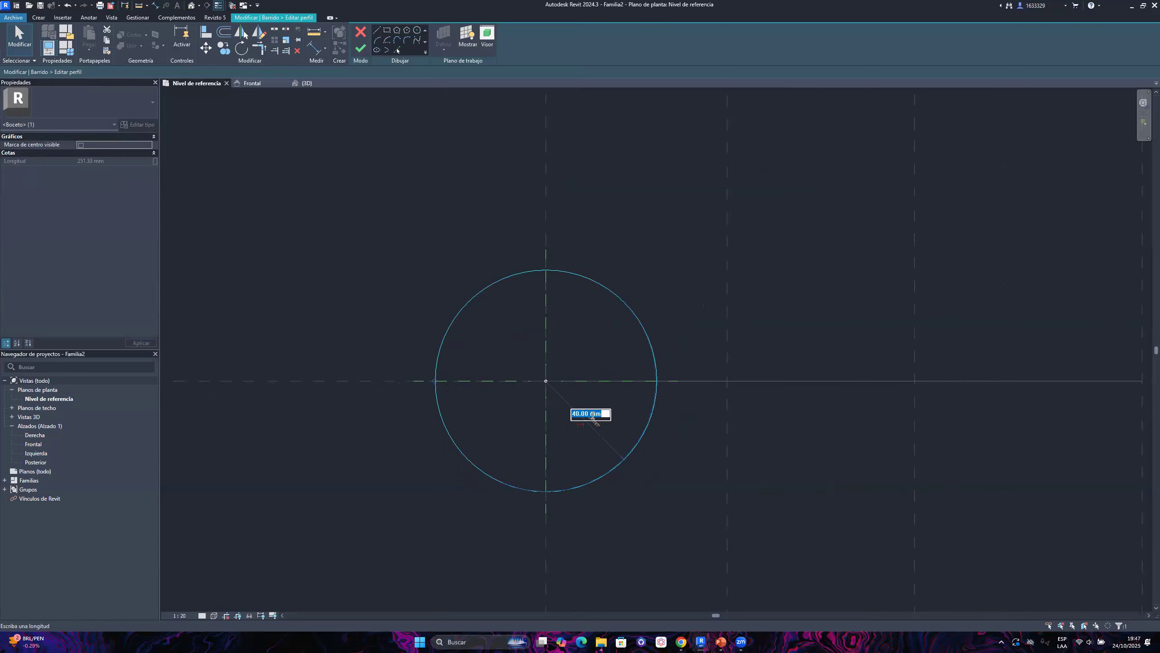
text(35)
key(Return)
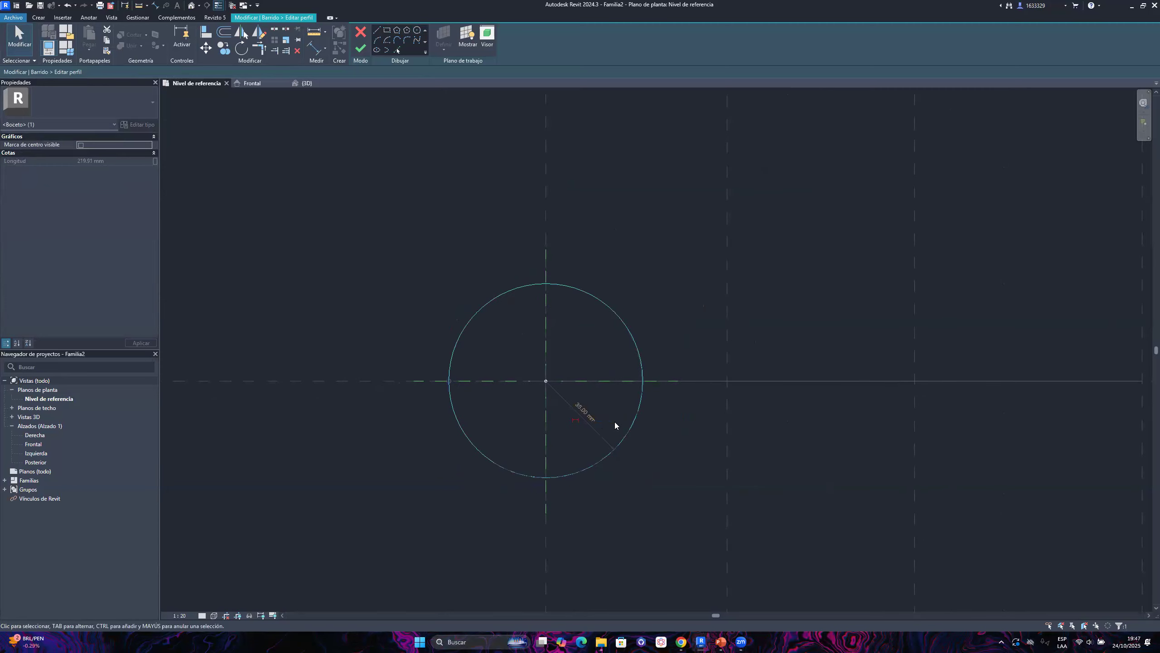
click(629, 288)
click(610, 310)
click(650, 295)
scroll(571, 371, down, 4)
middle_drag(640, 365, 594, 369)
scroll(570, 358, up, 3)
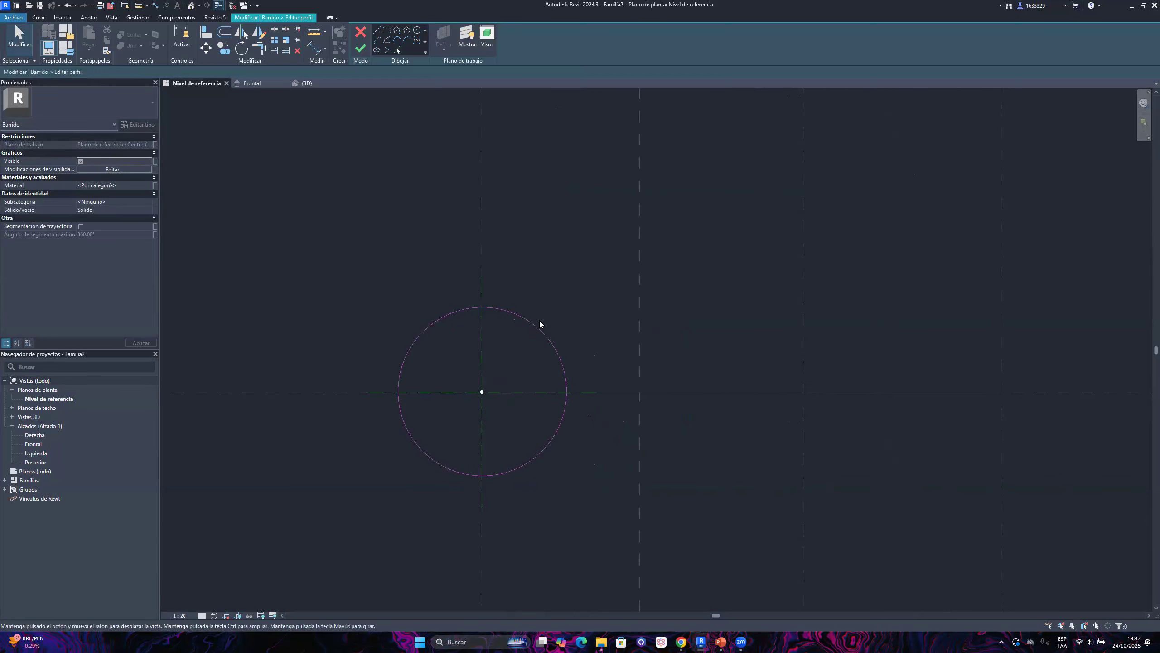
Turn on the visible centre mark for the circular sweep profile and deselect the circle
middle_drag(503, 340, 551, 321)
scroll(560, 309, up, 1)
click(562, 307)
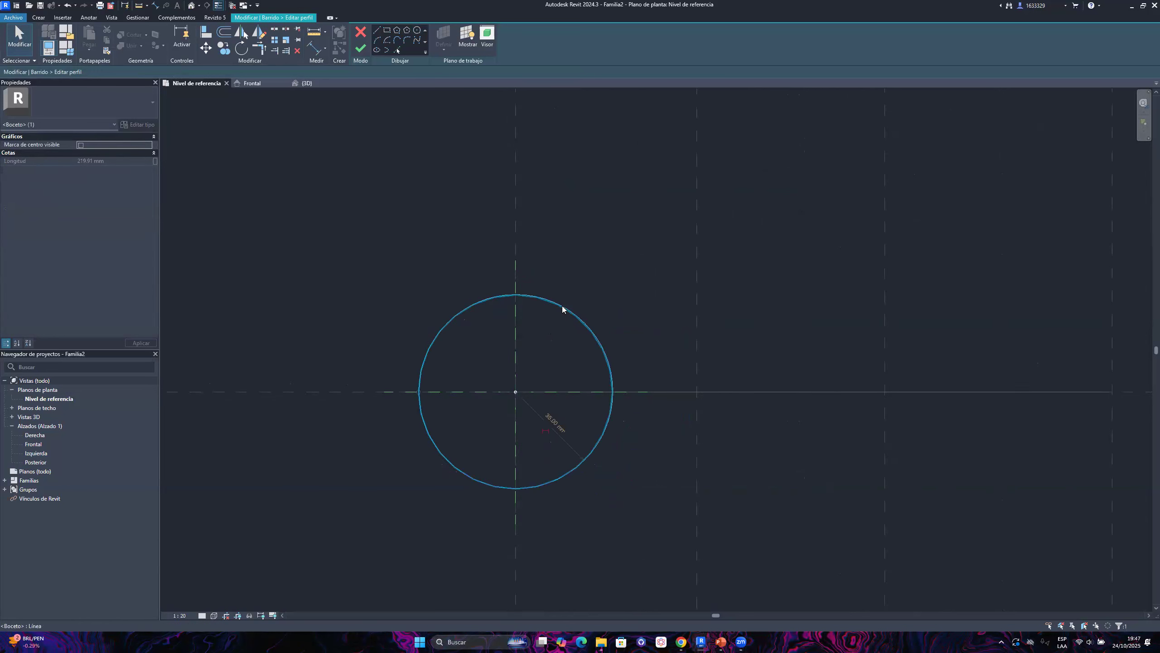
middle_drag(562, 283, 619, 293)
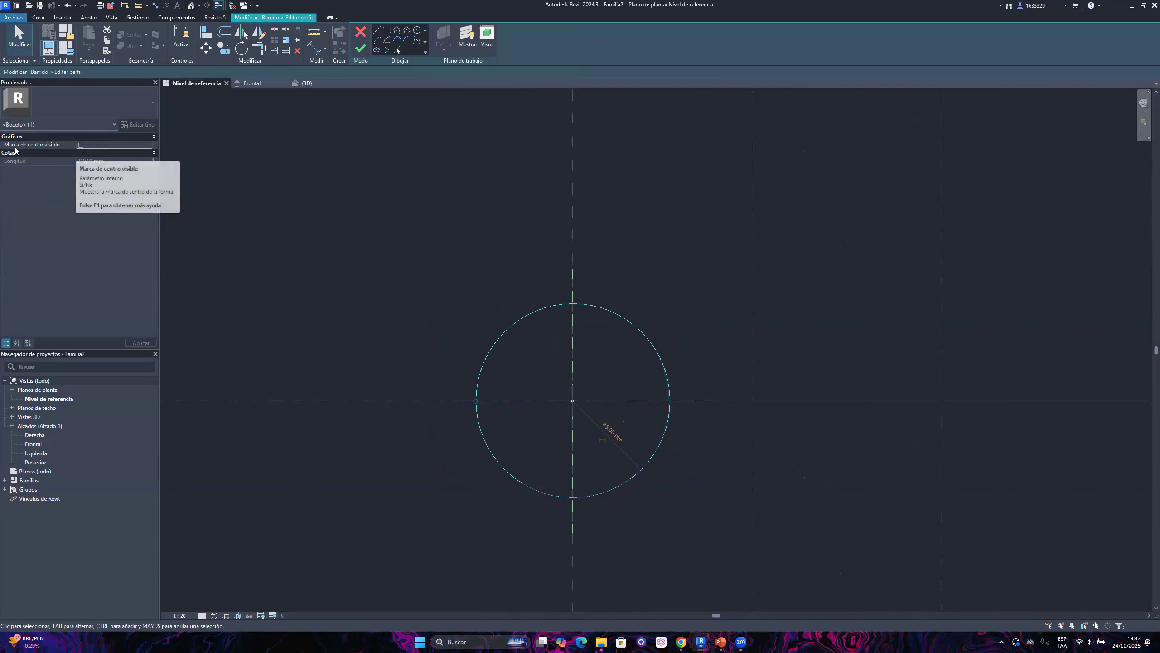
click(81, 144)
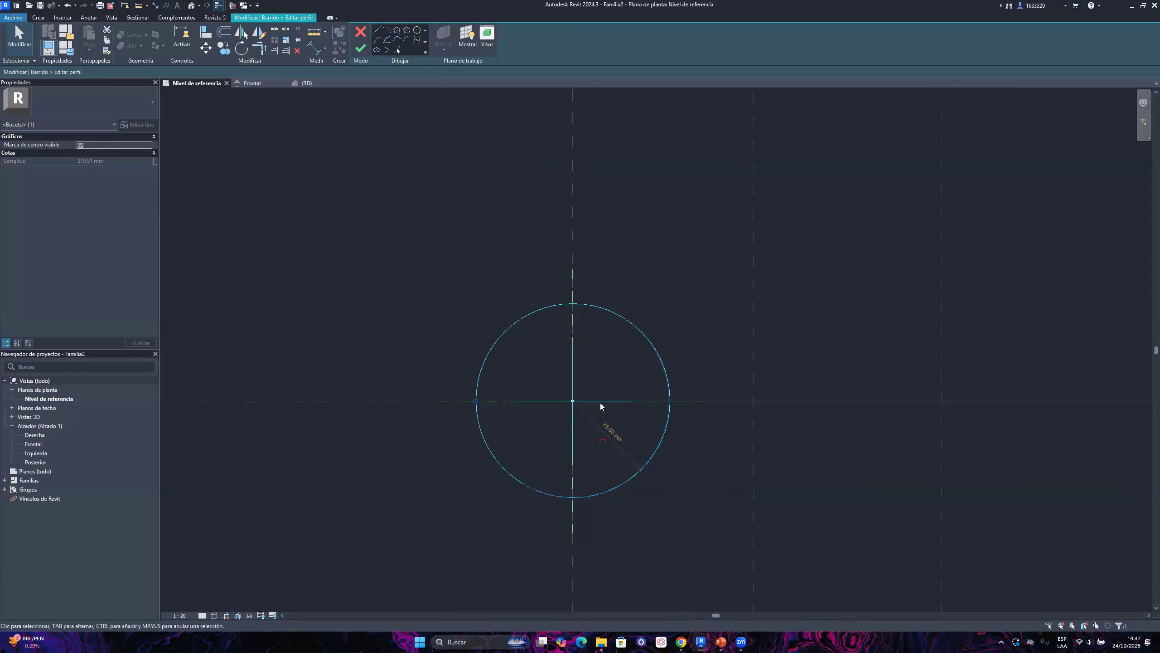
click(594, 386)
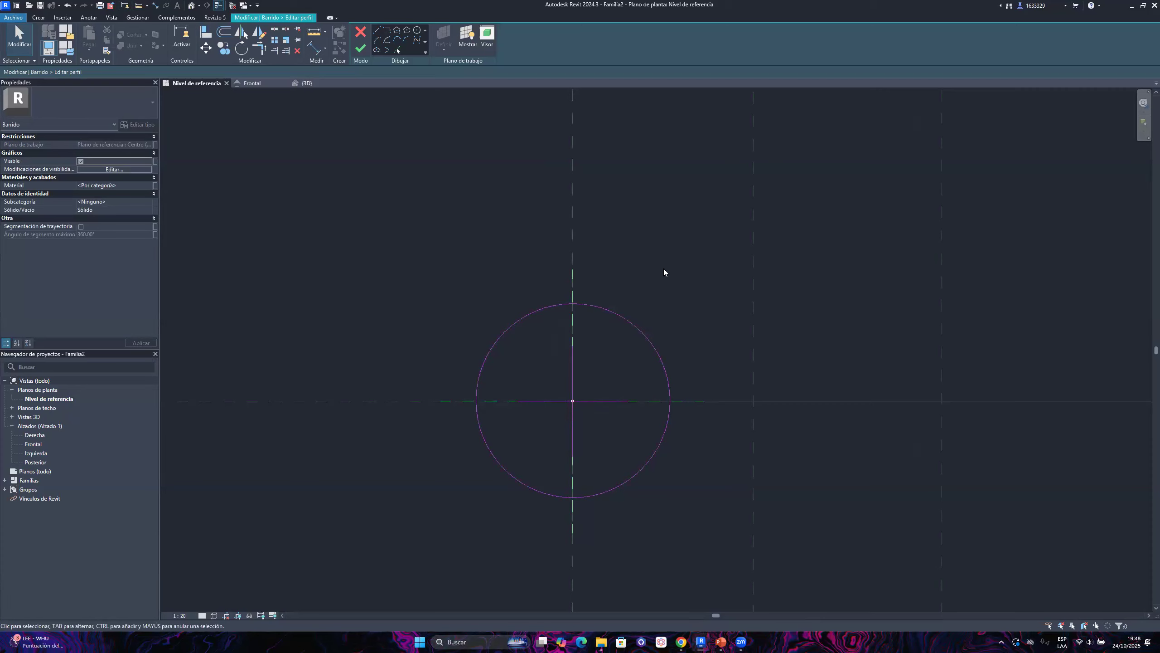
Align the profile circle's centre mark with the vertical and horizontal reference planes through the path's start point
key(a)
key(l)
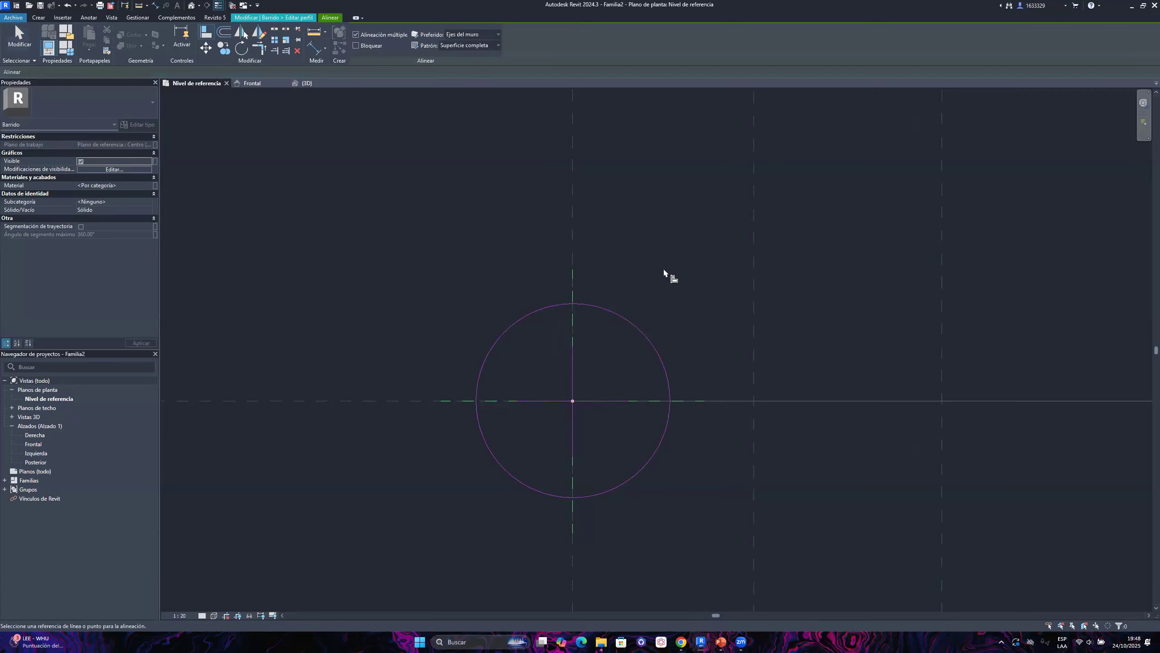
click(573, 218)
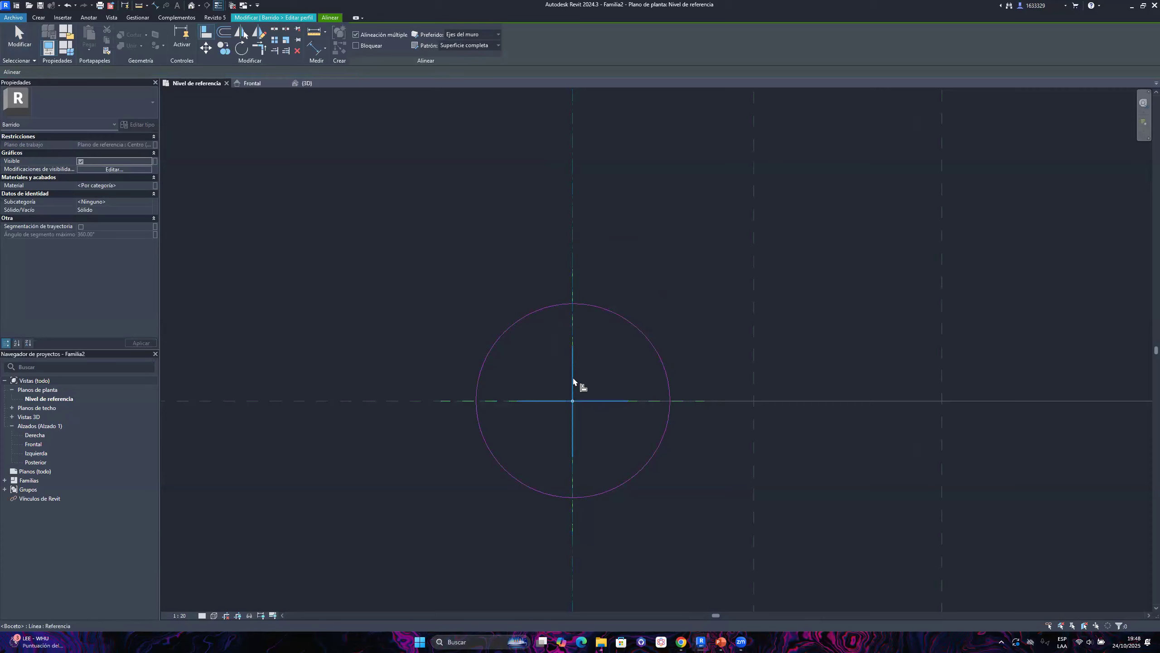
click(574, 373)
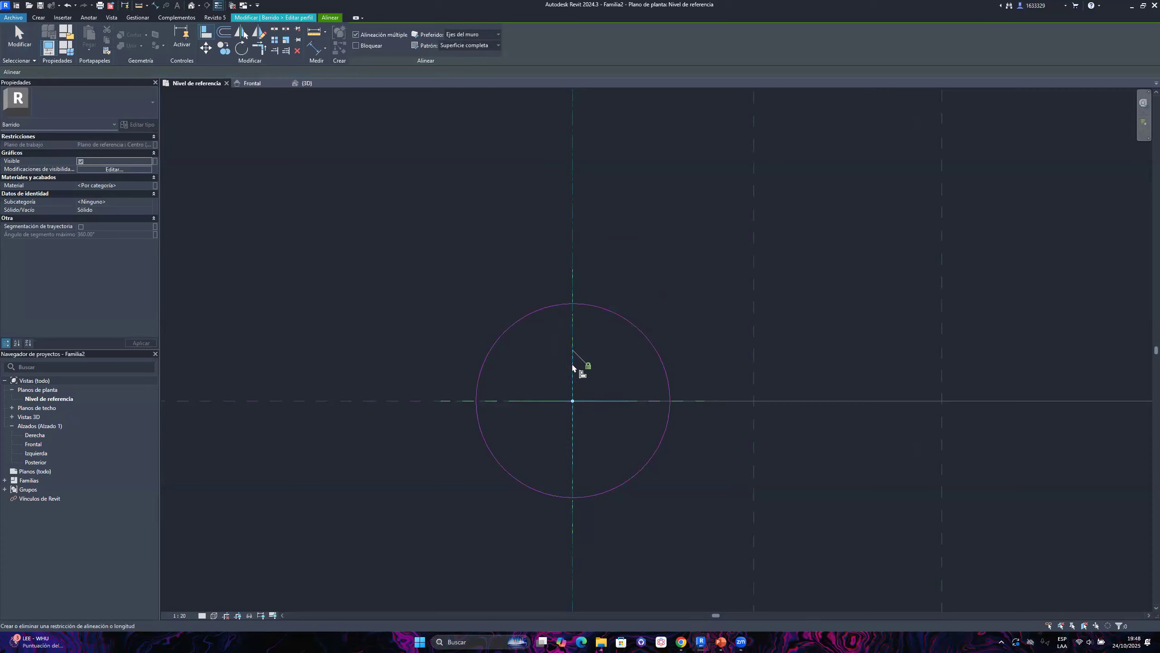
key(Escape)
click(418, 401)
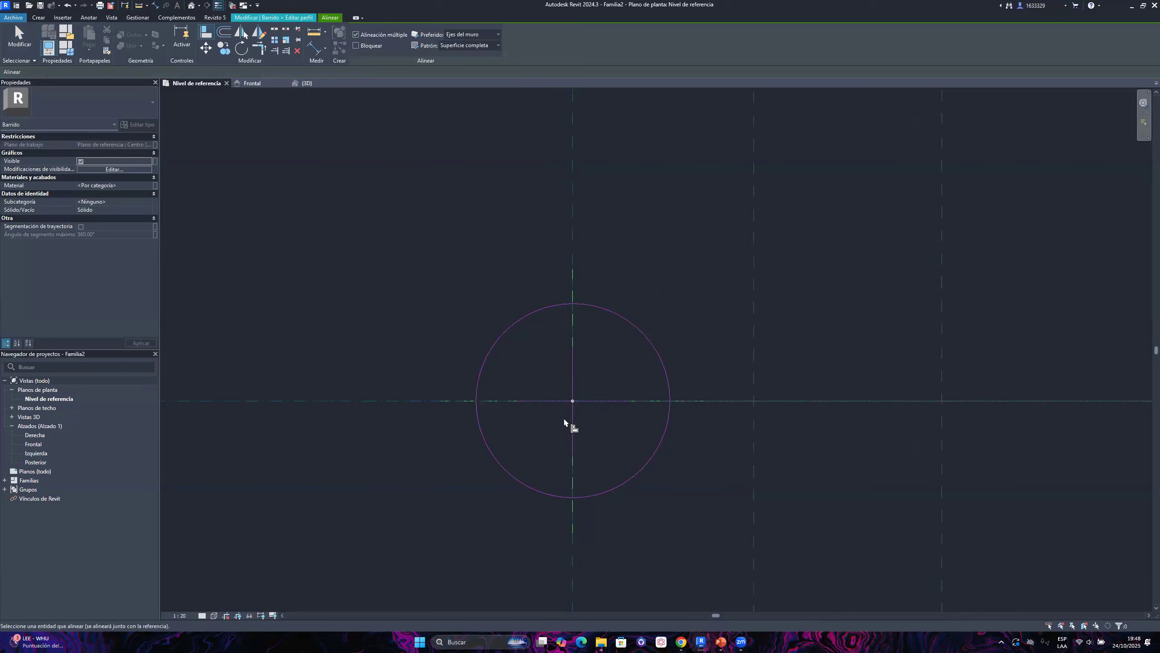
Leave the alignment command, finish editing the circular profile and complete the sweep for the trap pipe
click(580, 430)
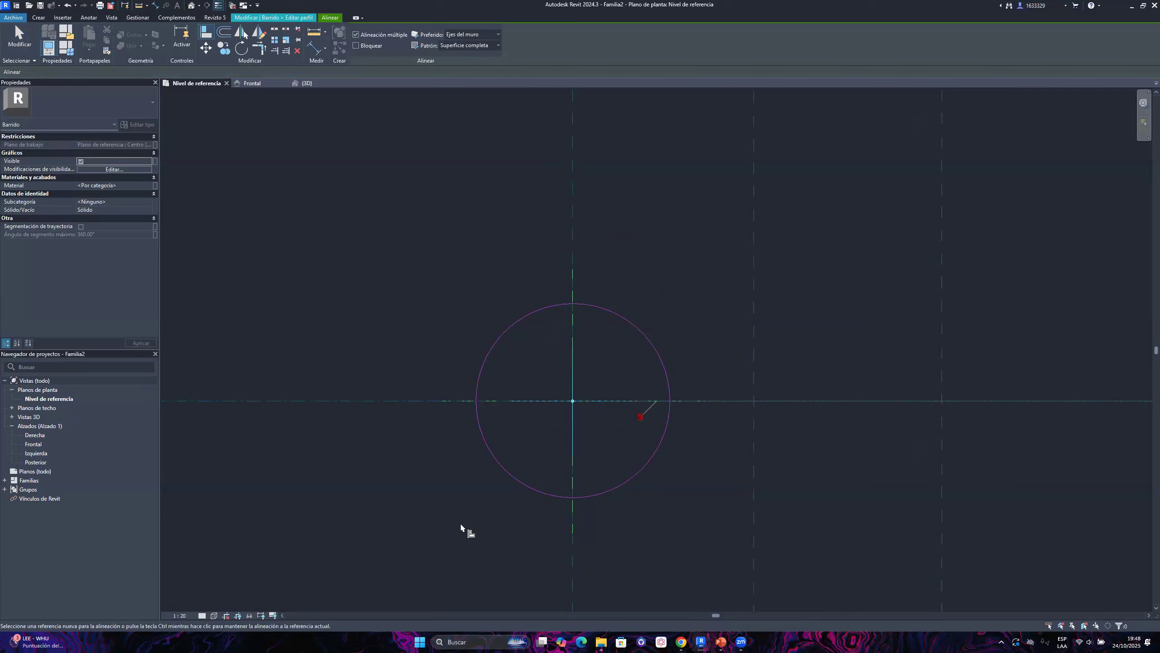
key(Escape)
key(Escape)
click(362, 51)
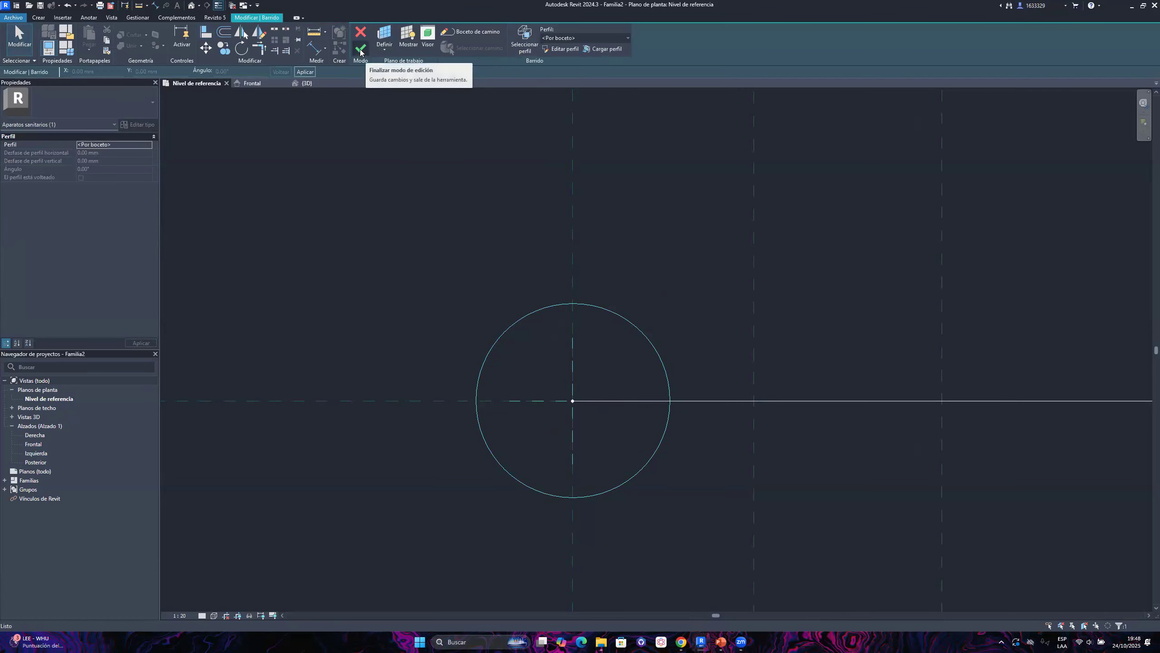
click(309, 84)
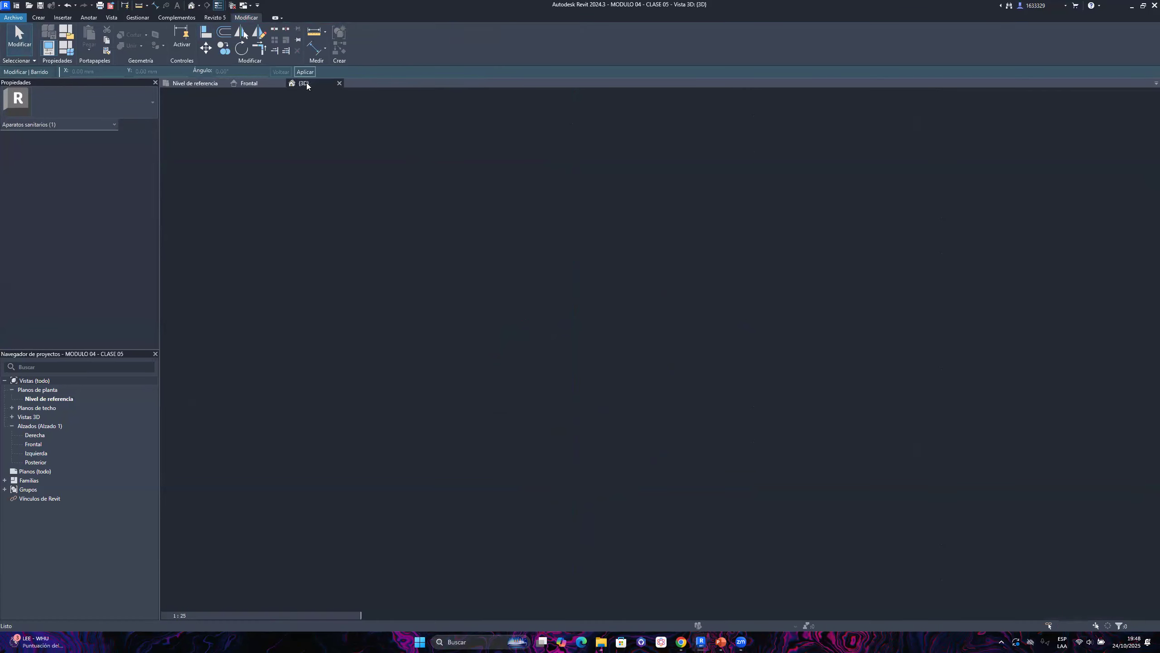
click(192, 84)
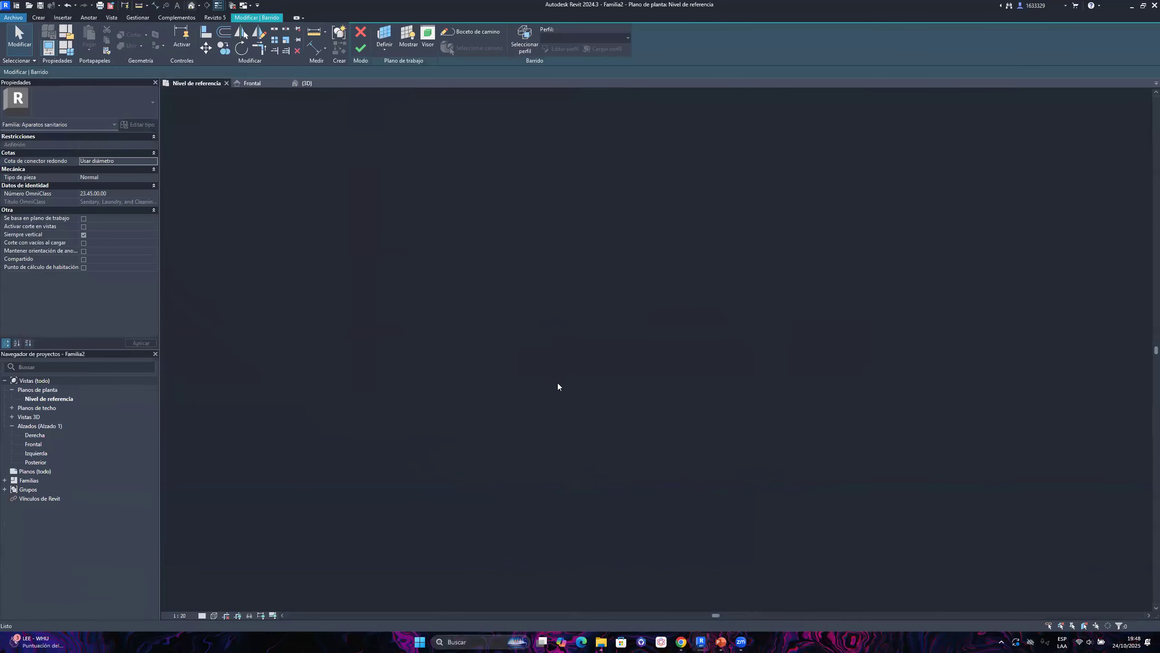
click(363, 49)
Set the trap family's 3D view to the high detail level and the shaded visual style
scroll(599, 358, down, 3)
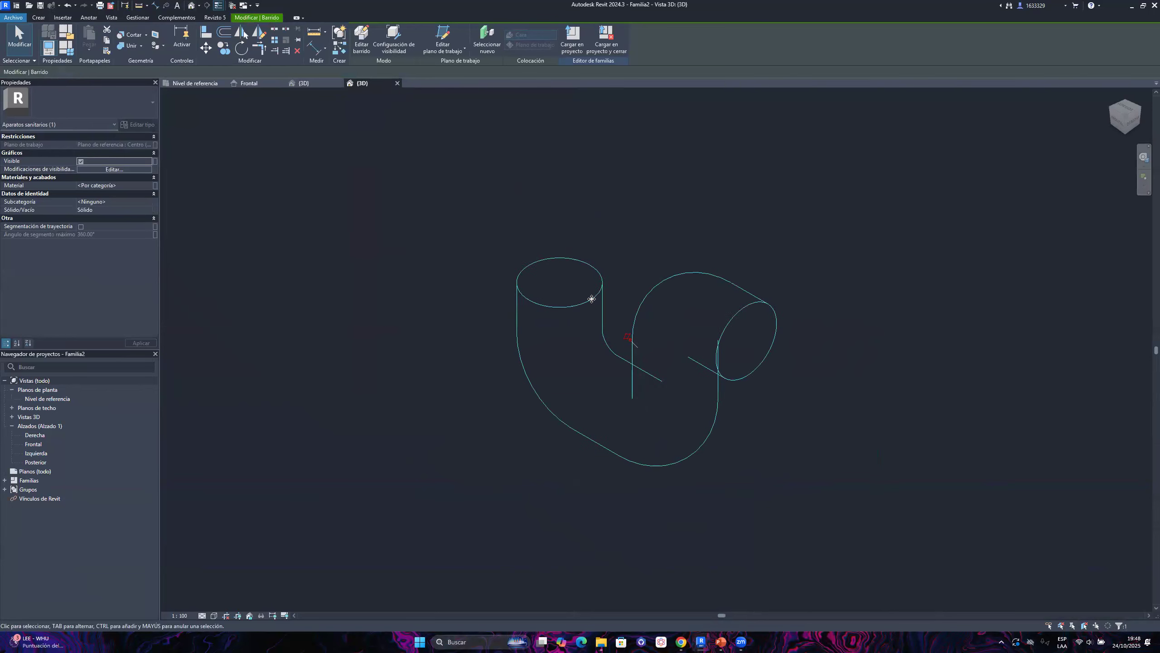
click(641, 242)
click(599, 289)
scroll(720, 298, up, 3)
scroll(532, 309, down, 2)
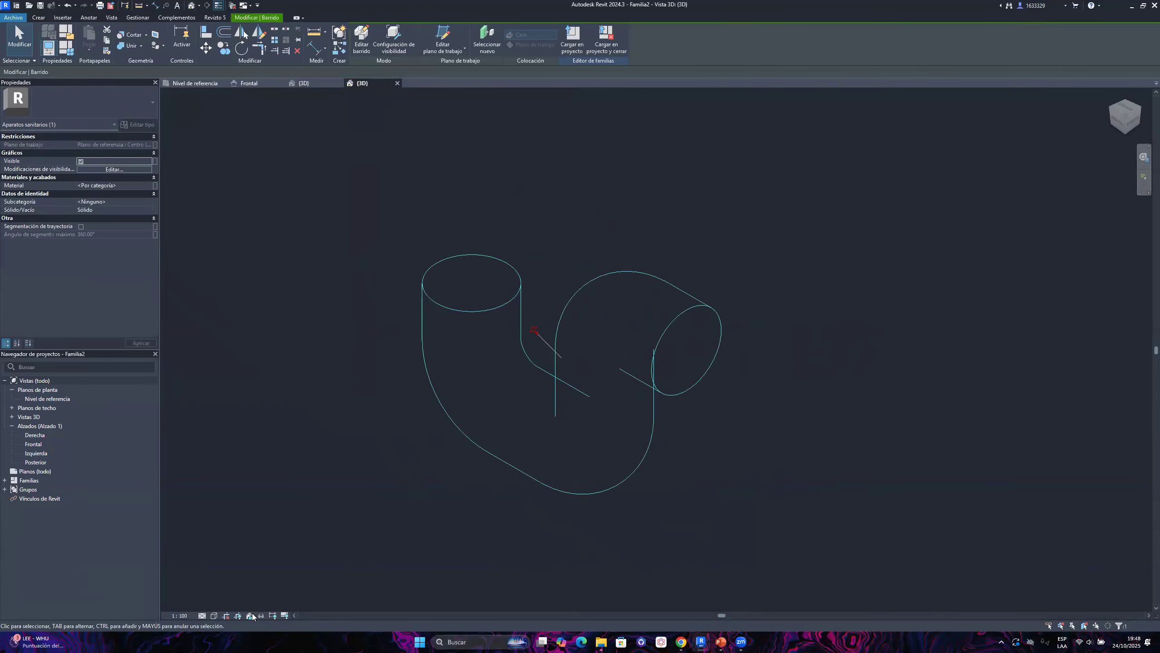
click(201, 615)
click(213, 606)
click(215, 615)
click(231, 577)
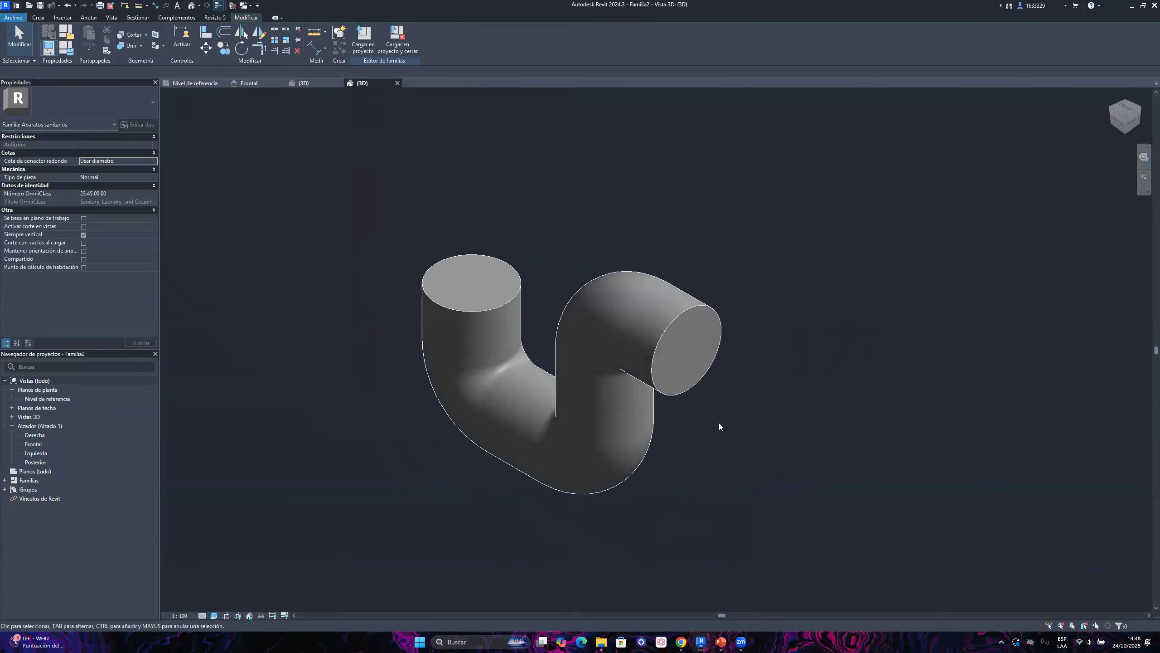
Compare the swept pipe's shape with the white trap under the sink in the project's 3D view
scroll(548, 464, down, 2)
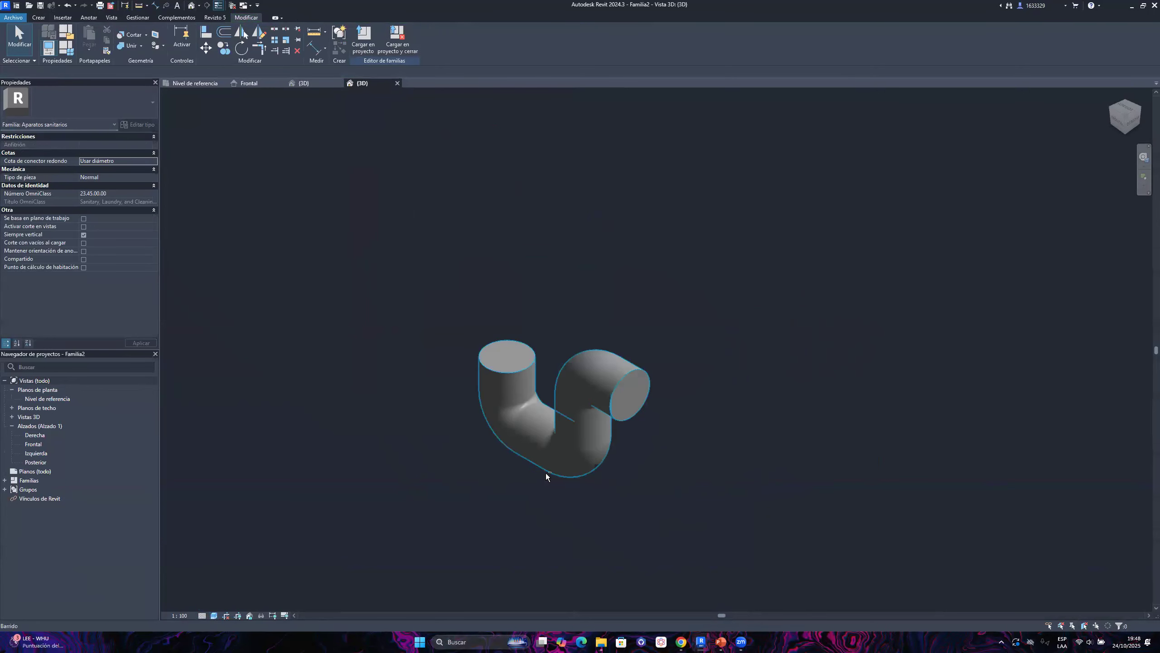
mouse_move(604, 472)
shift+middle_down()
mouse_move(735, 367)
mouse_move(754, 252)
mouse_move(461, 329)
mouse_move(658, 479)
mouse_move(757, 389)
mouse_move(567, 360)
mouse_move(332, 216)
mouse_move(793, 282)
mouse_move(736, 416)
mouse_move(608, 337)
shift+middle_up()
click(303, 84)
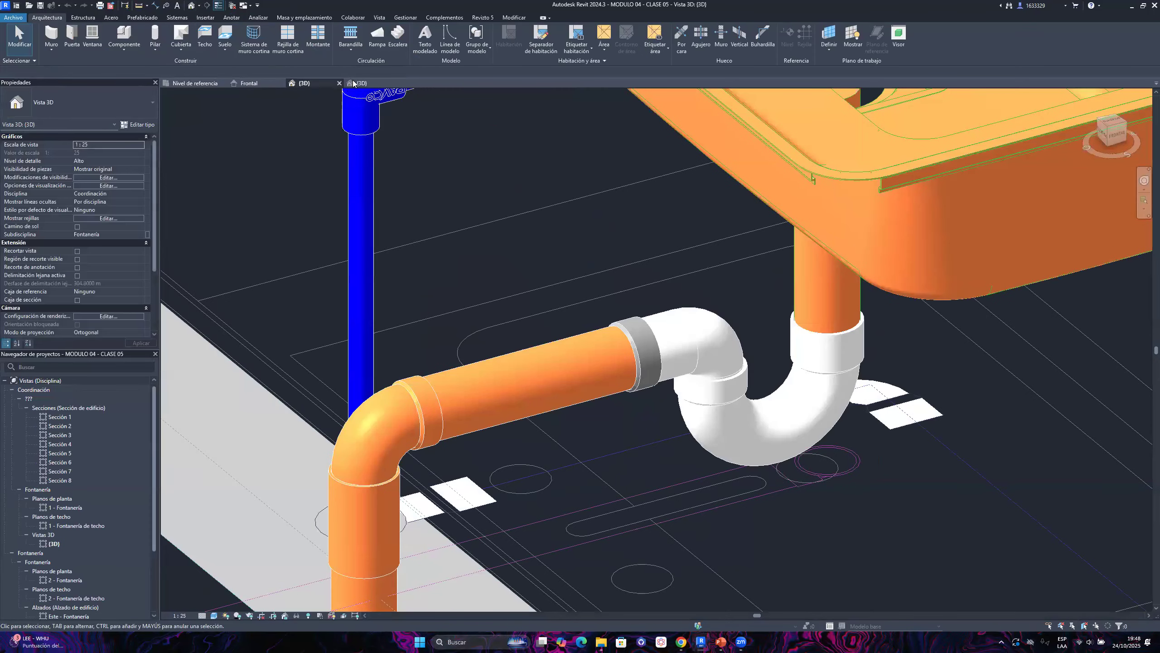
click(362, 83)
shift+middle_drag(623, 404, 684, 427)
click(310, 83)
click(368, 83)
scroll(642, 402, up, 3)
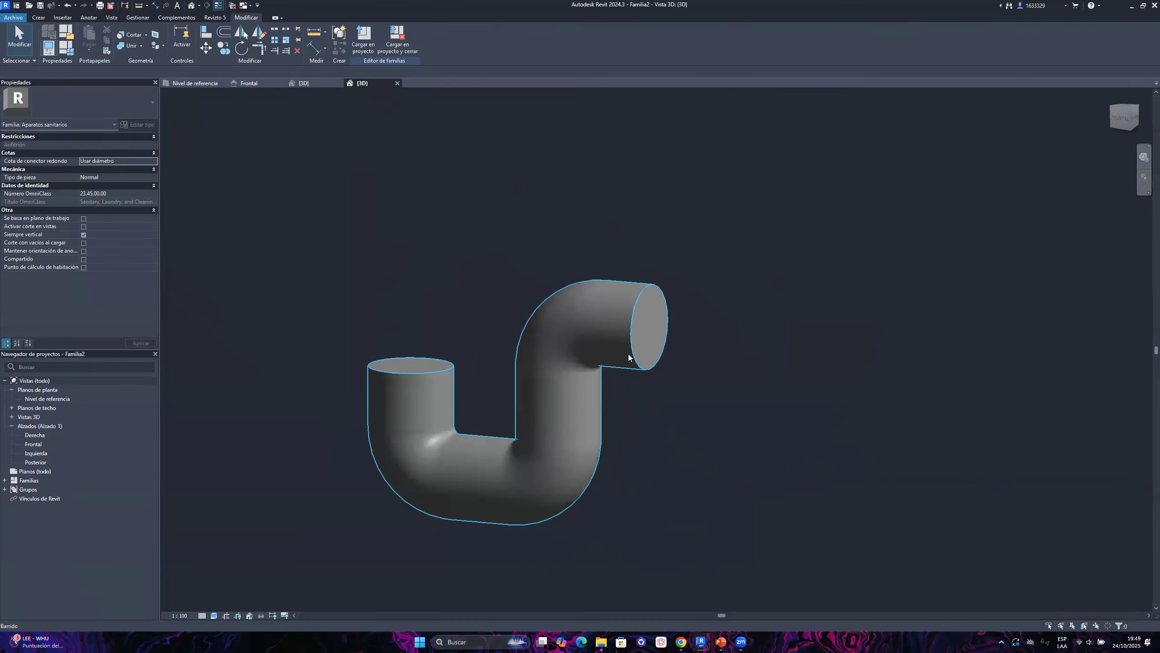
Inspect the swept trap's two open ends and bends from several angles
click(631, 356)
shift+middle_drag(714, 428, 697, 502)
click(712, 473)
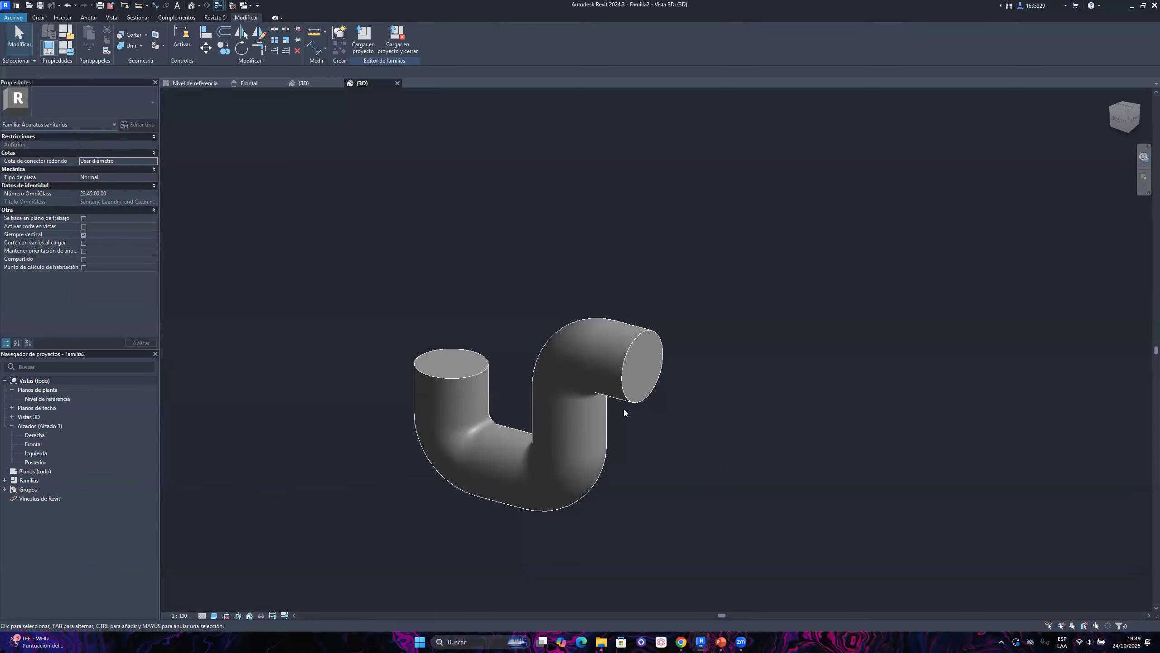
shift+middle_drag(527, 378, 690, 399)
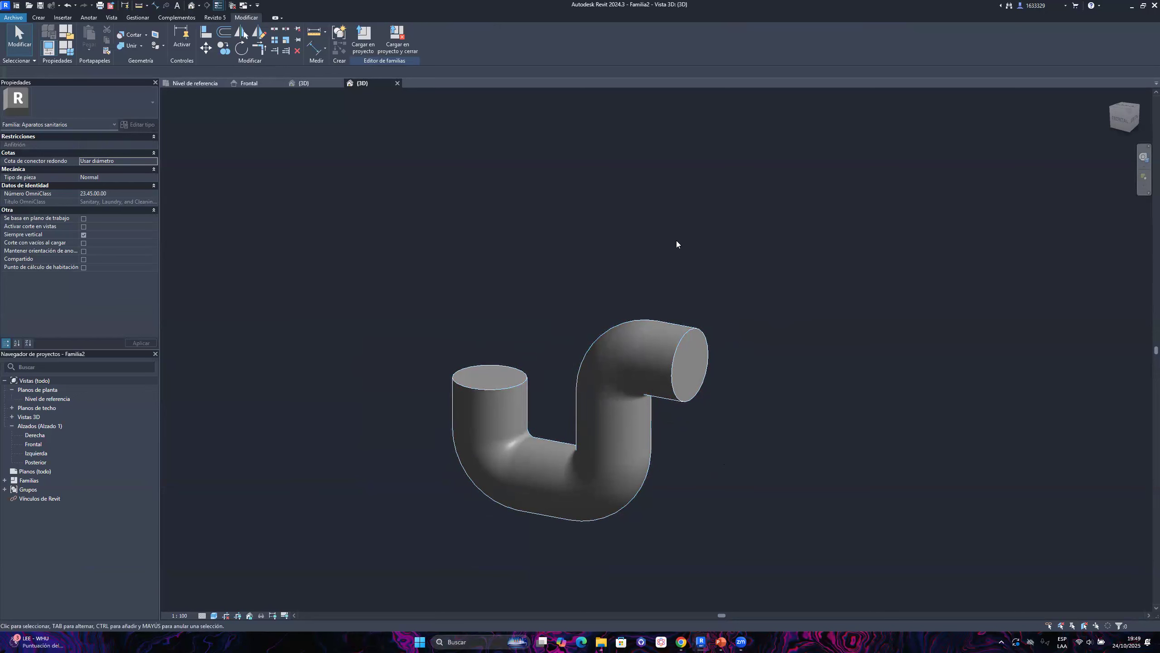
scroll(637, 386, up, 3)
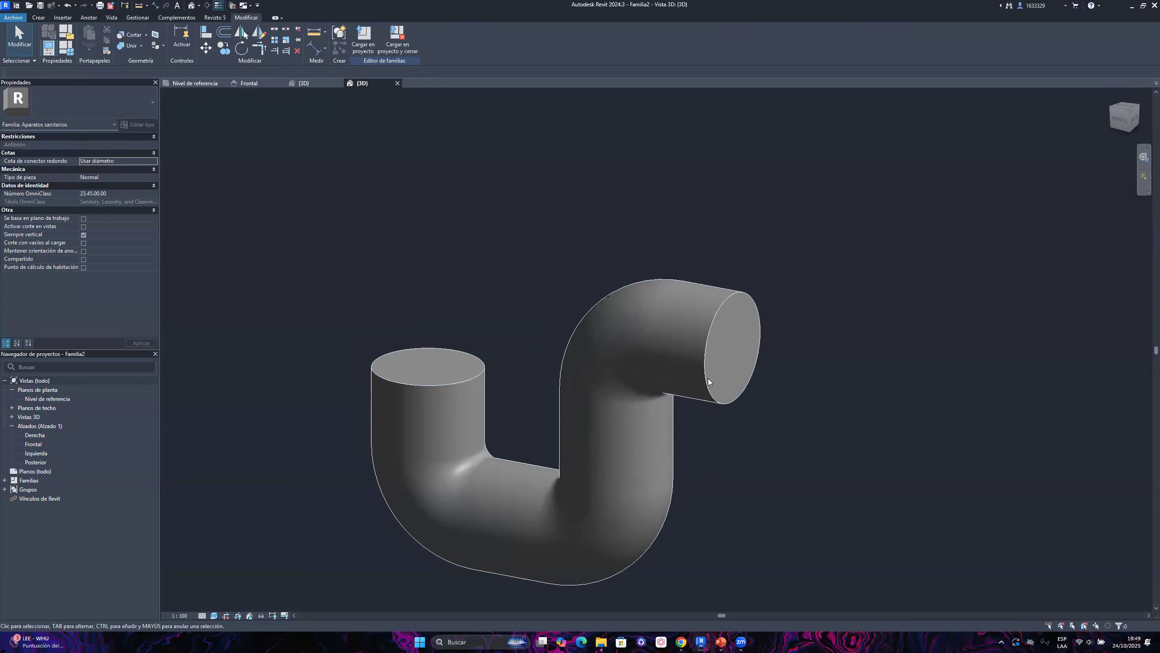
click(703, 378)
click(563, 247)
scroll(478, 300, down, 3)
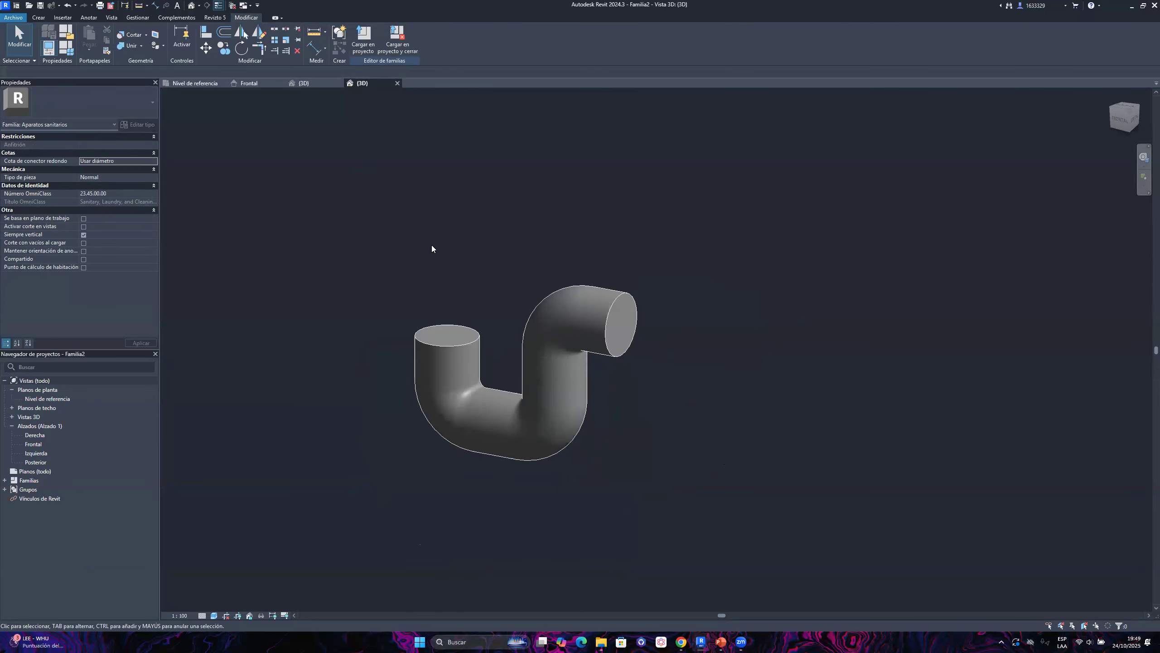
scroll(432, 249, up, 2)
middle_drag(603, 279, 626, 285)
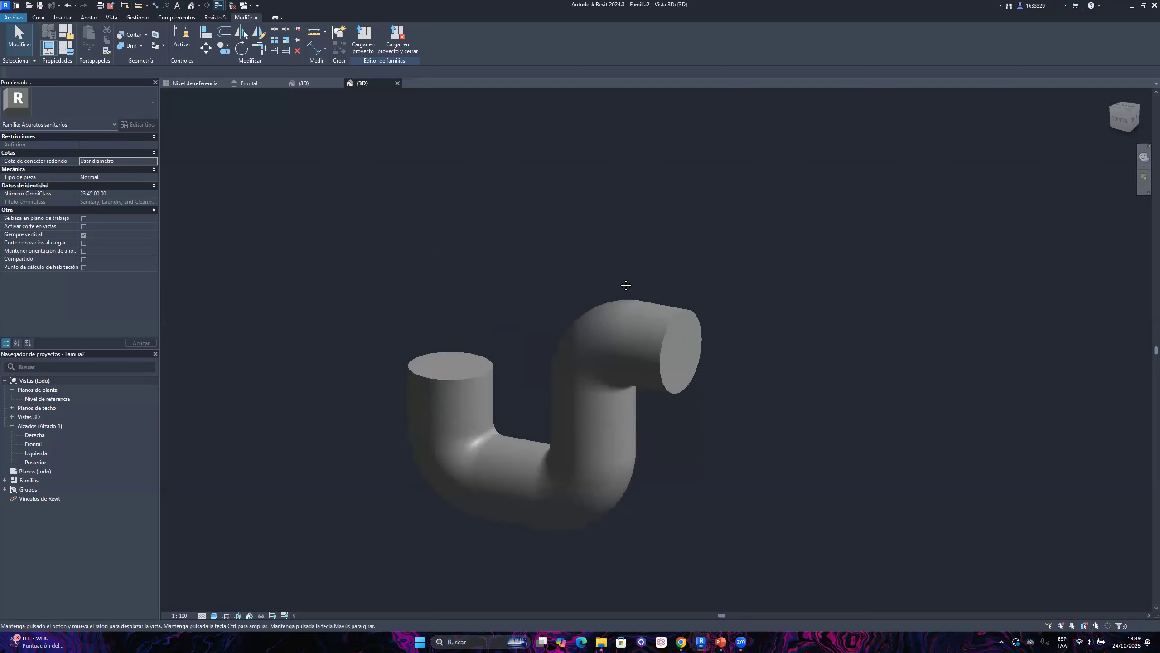
Capture most of the screen and draw two red lines extending outward from the edges of the trap's side outlet
click(39, 18)
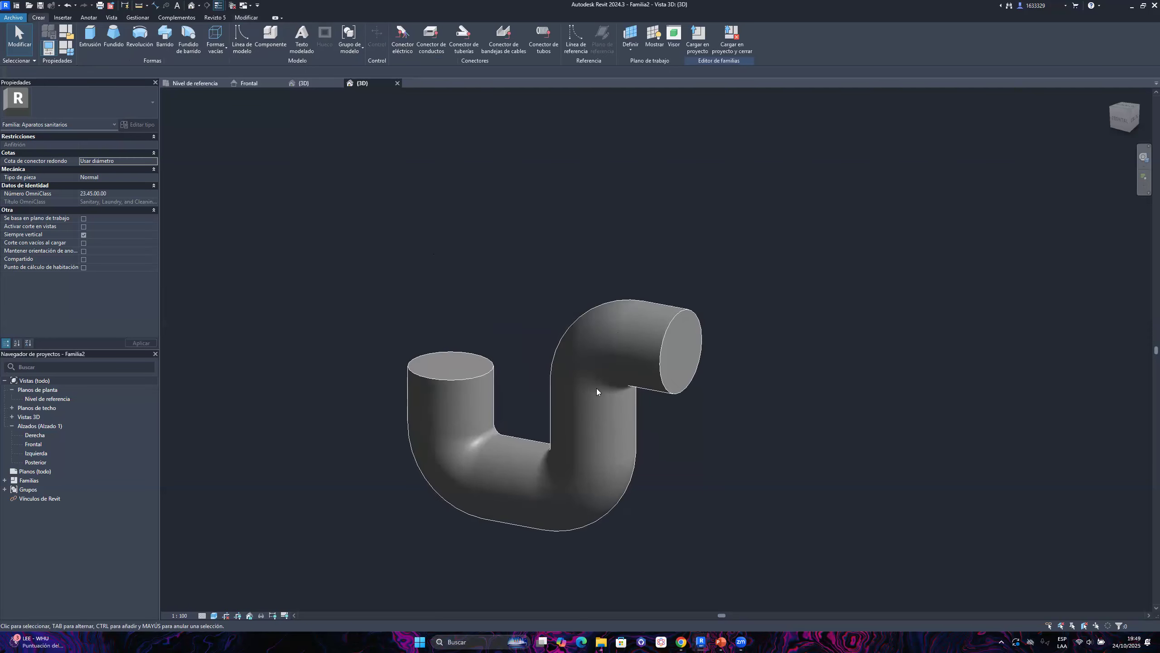
click(1001, 642)
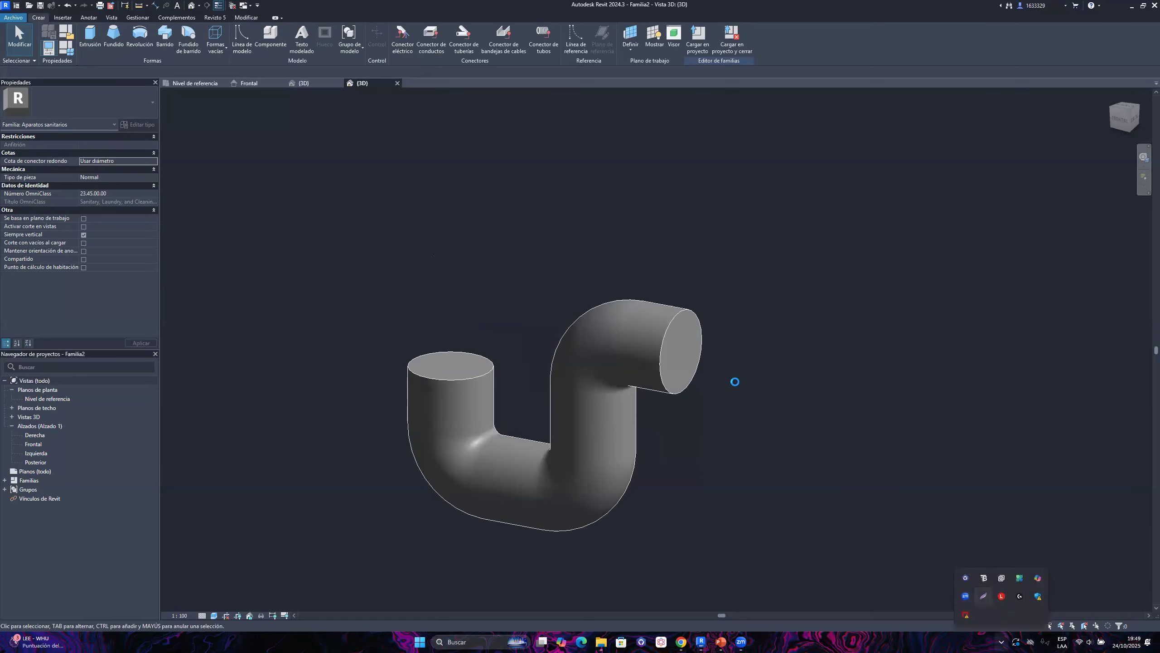
key(Print)
mouse_move(1, 1)
mouse_down()
mouse_move(857, 484)
mouse_move(977, 546)
mouse_move(1051, 573)
mouse_move(1077, 565)
mouse_up()
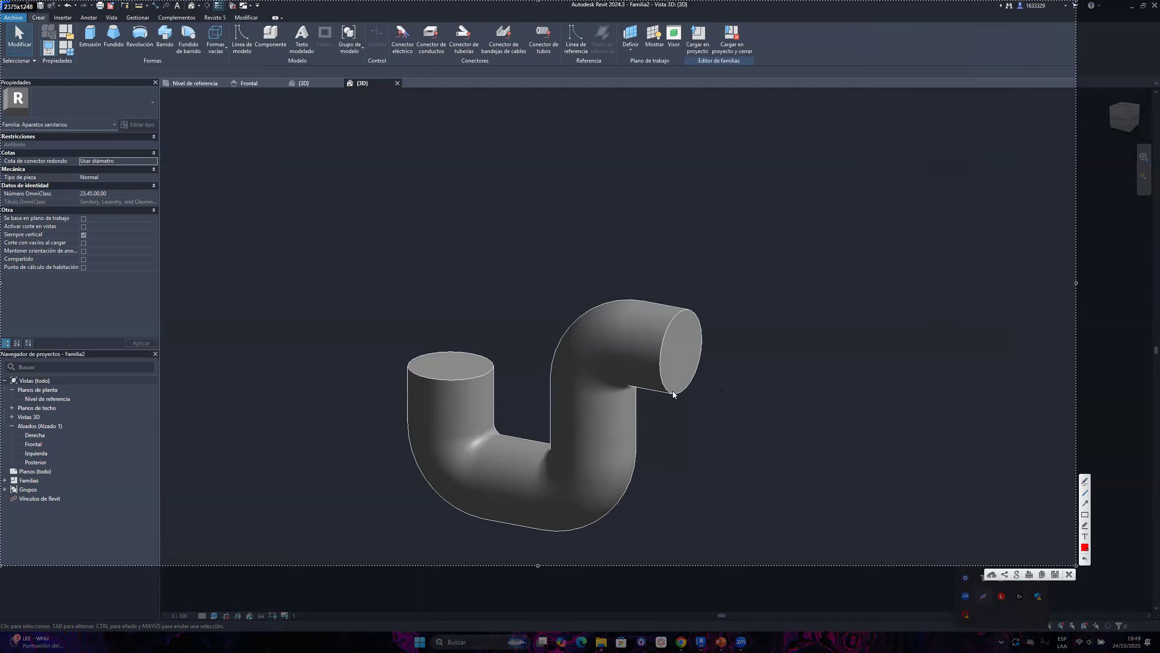
drag(673, 391, 918, 450)
drag(686, 310, 972, 365)
click(1085, 558)
click(1085, 558)
drag(672, 392, 961, 438)
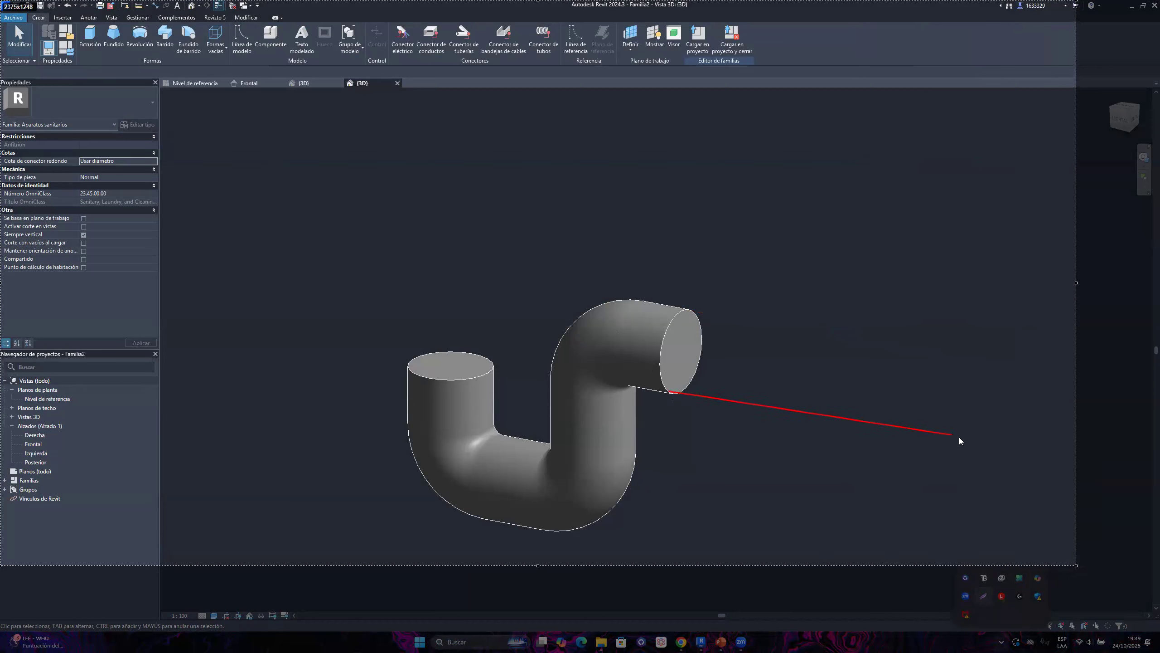
drag(688, 310, 976, 359)
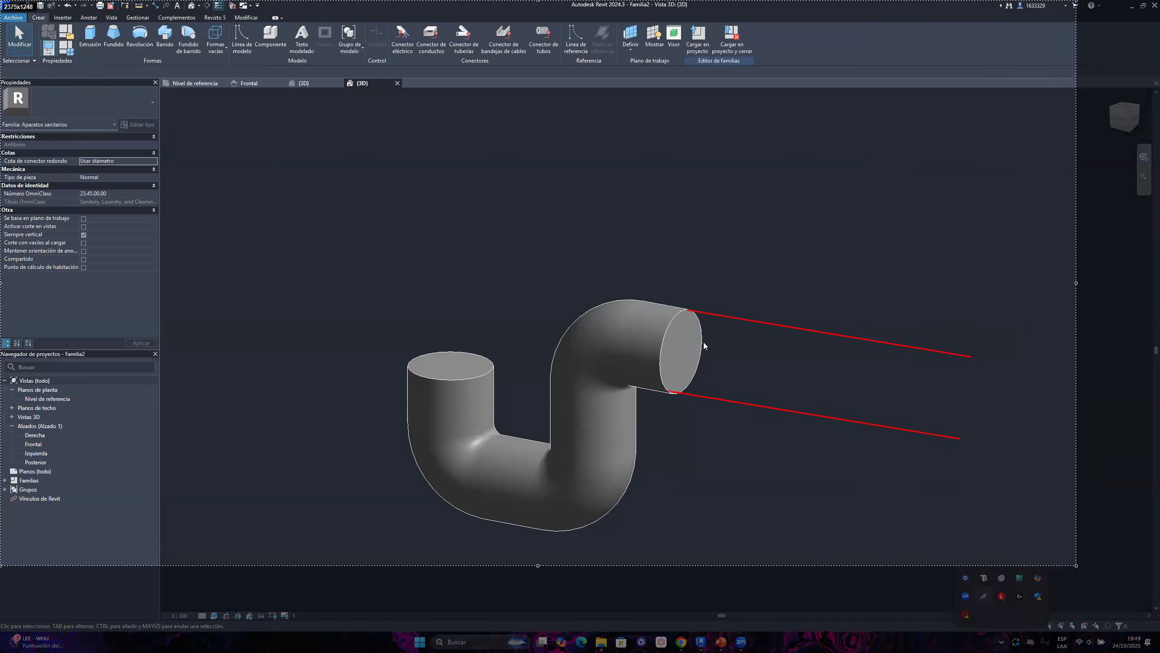
Mark the centre of the trap's side outlet with a freehand stroke on the capture, and close the capture
click(1086, 481)
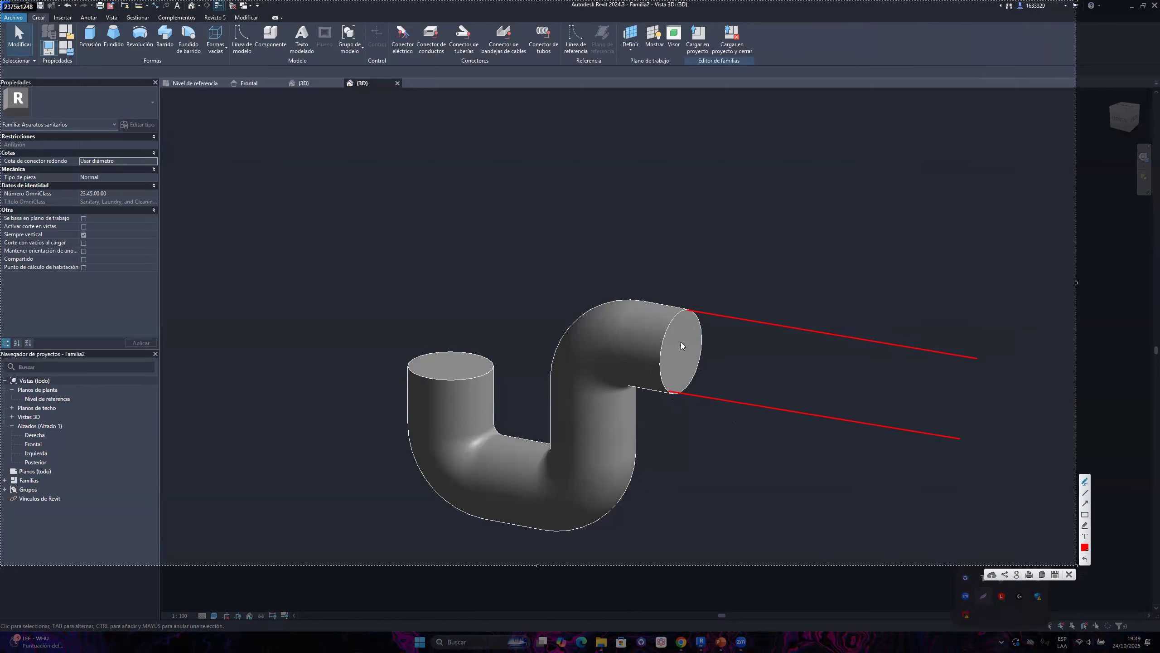
drag(684, 343, 687, 351)
drag(683, 207, 683, 345)
key(Escape)
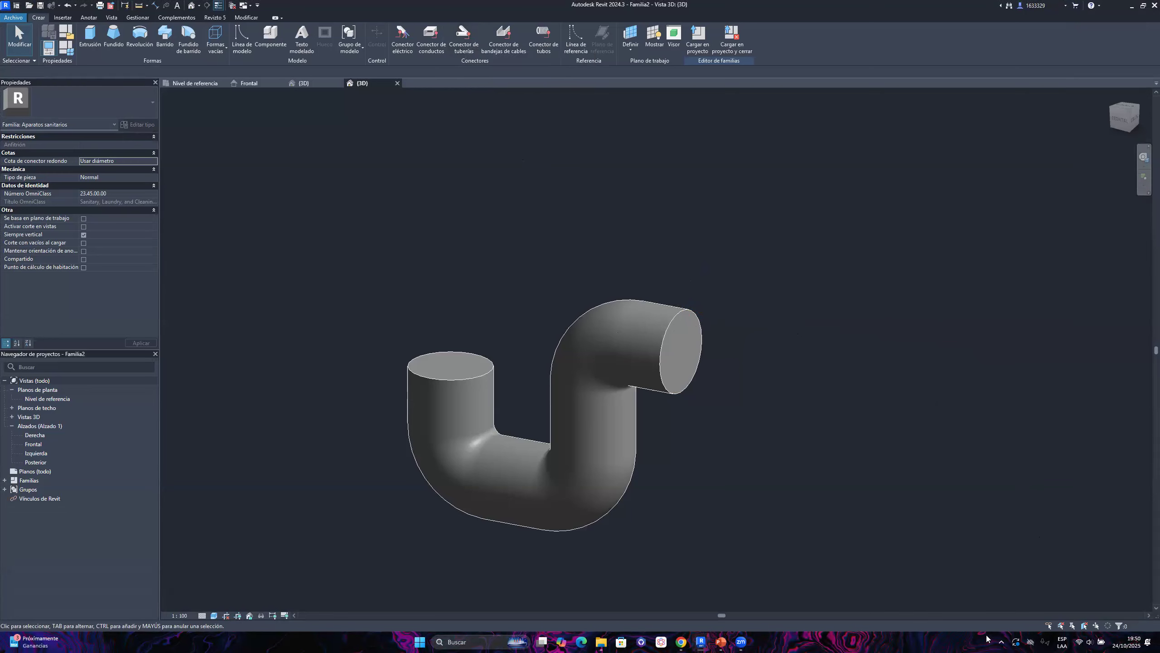
Capture the screen again, box the pipe connector command in red, link both trap ends to it with arrows, and close the capture
click(1001, 642)
click(983, 596)
drag(1040, 521, 1104, 558)
drag(445, 15, 482, 60)
click(1113, 497)
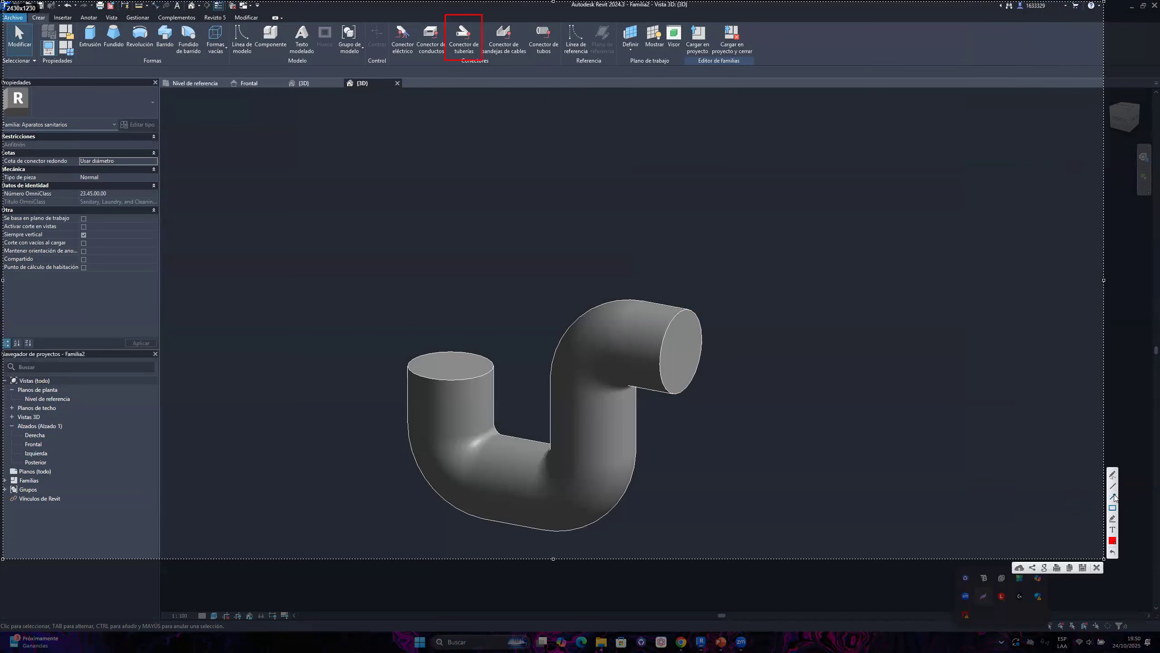
drag(679, 329, 475, 60)
mouse_move(444, 356)
mouse_down()
mouse_move(432, 239)
mouse_move(461, 60)
mouse_up()
key(Escape)
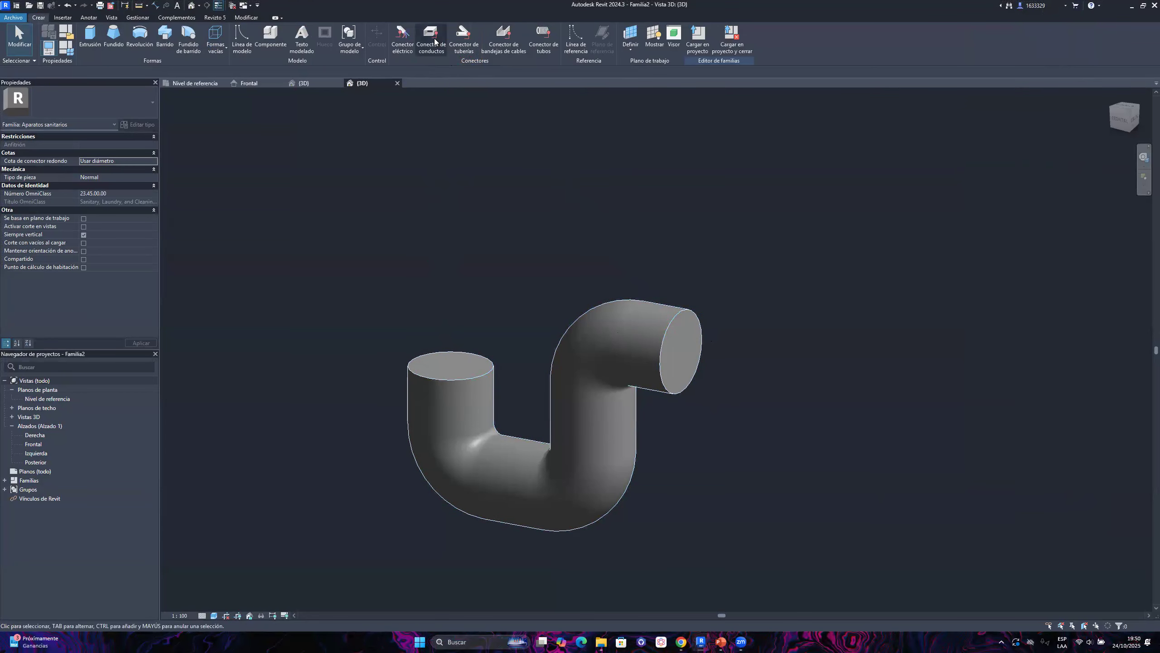
Place a pipe connector on the circular end face of the trap's horizontal outlet
click(464, 34)
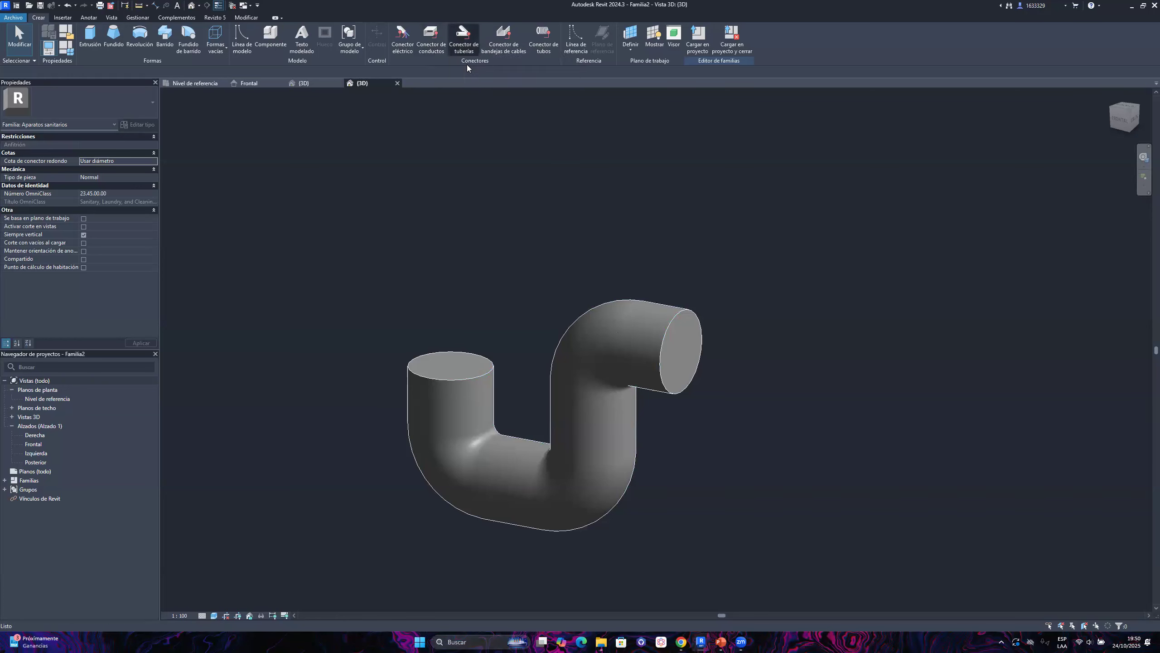
scroll(669, 290, up, 5)
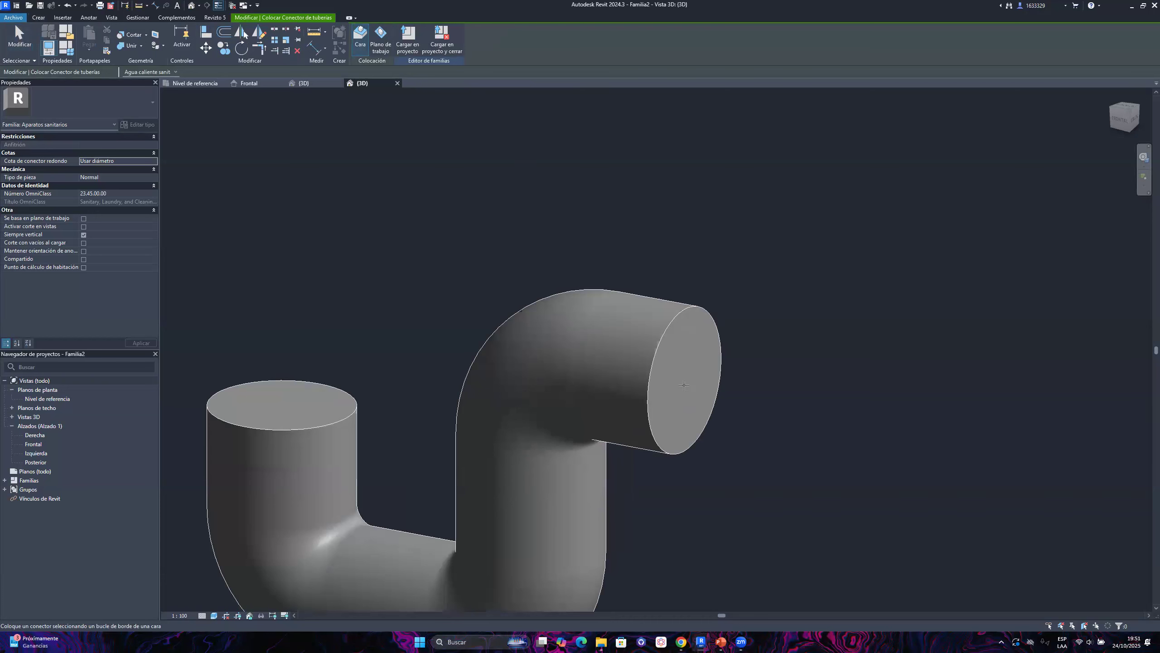
scroll(689, 350, down, 2)
scroll(685, 348, up, 1)
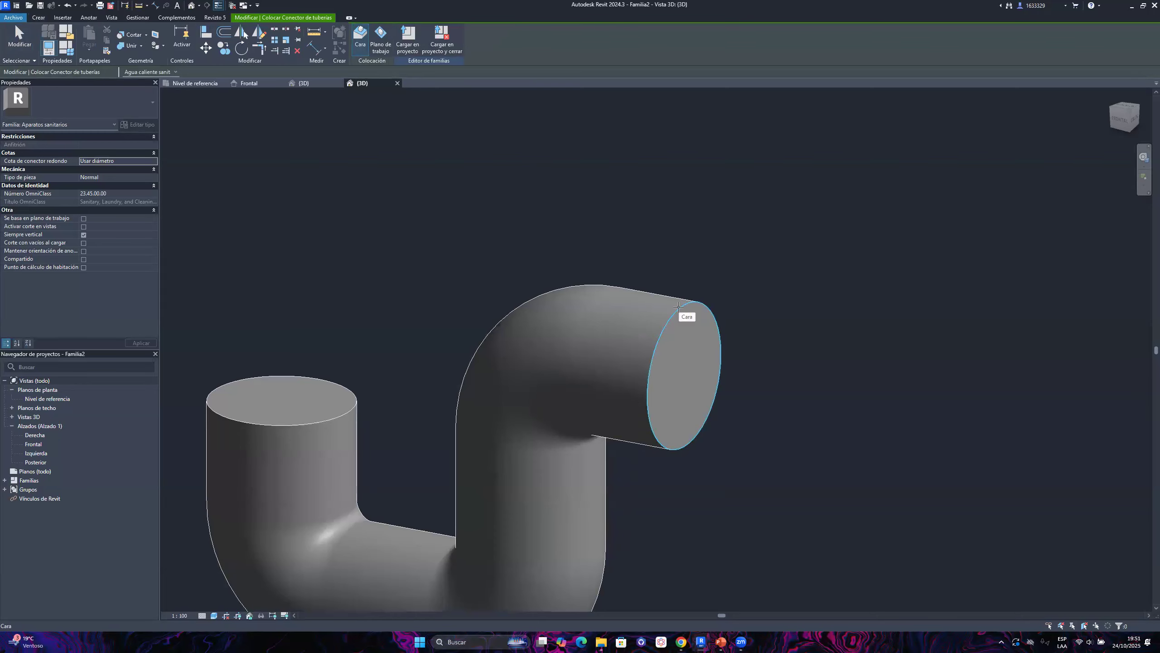
click(678, 306)
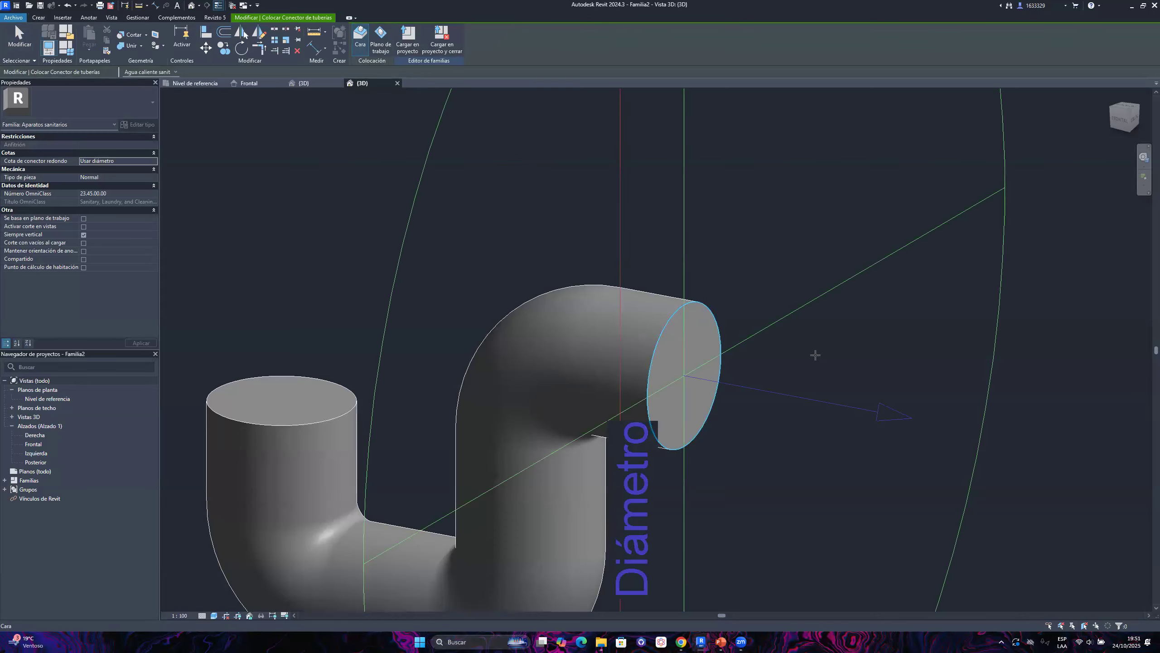
Place a second pipe connector on the upward-facing circular end of the trap and end the connector command
scroll(816, 356, down, 4)
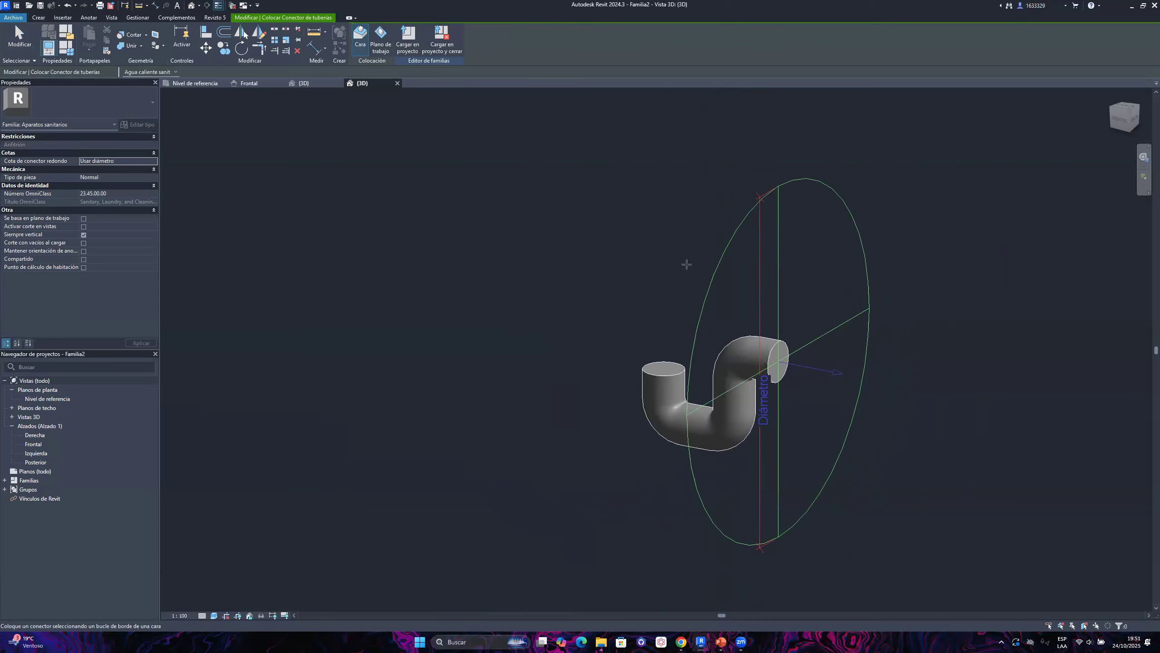
scroll(767, 427, up, 2)
scroll(804, 421, down, 3)
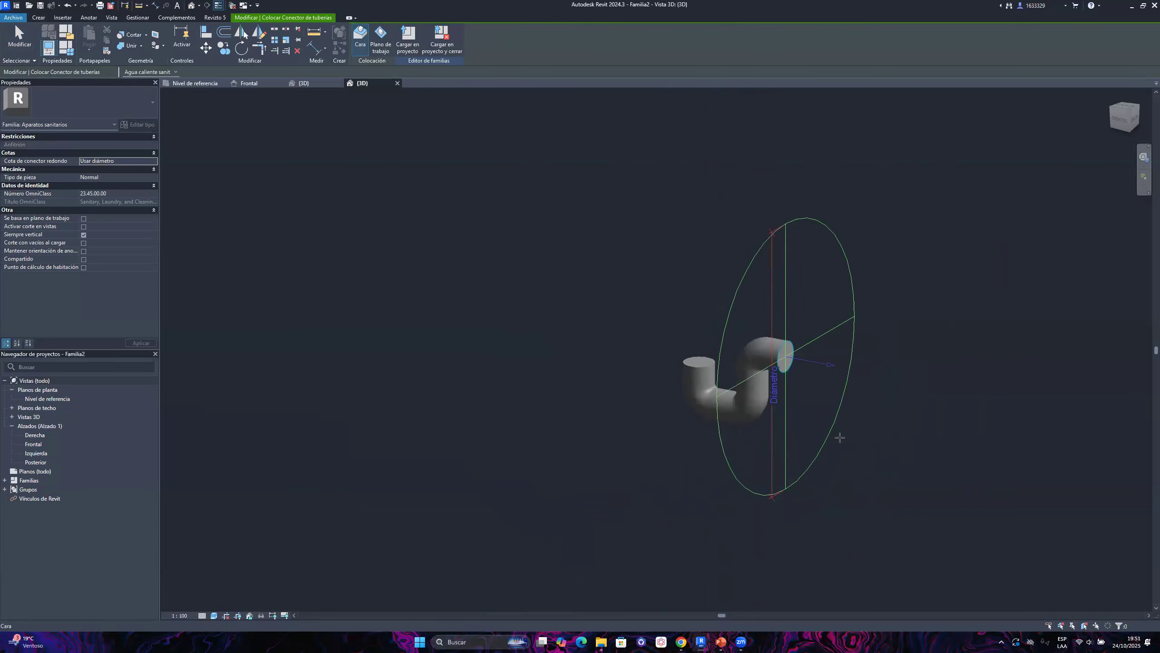
scroll(831, 439, up, 2)
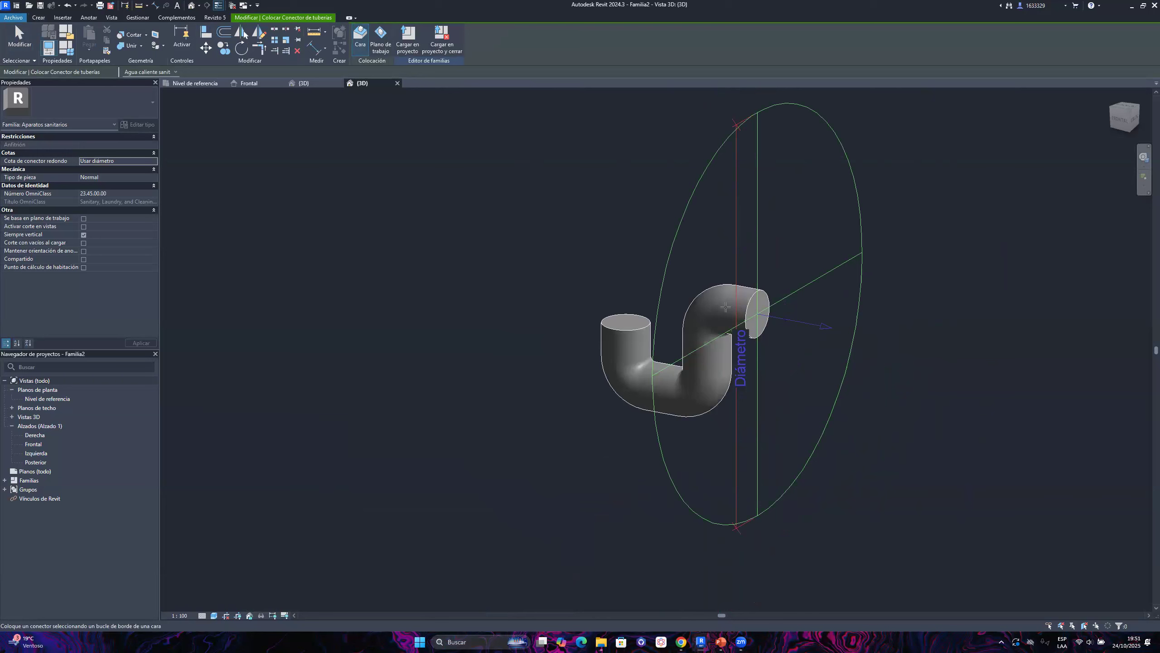
scroll(559, 315, up, 4)
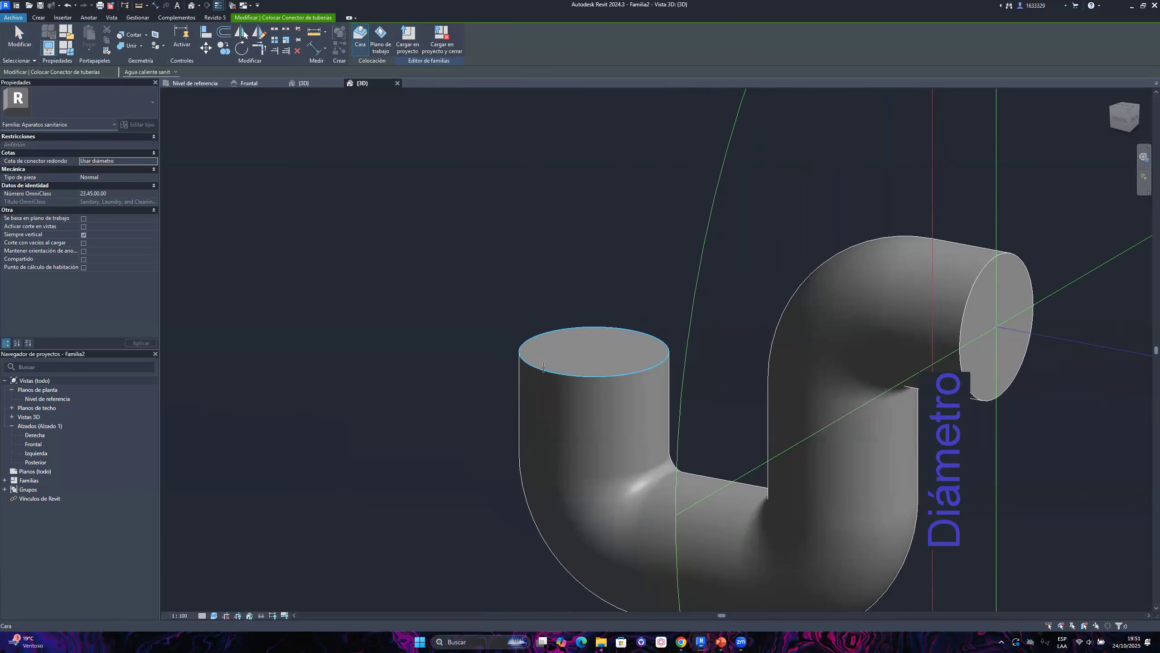
scroll(542, 367, down, 6)
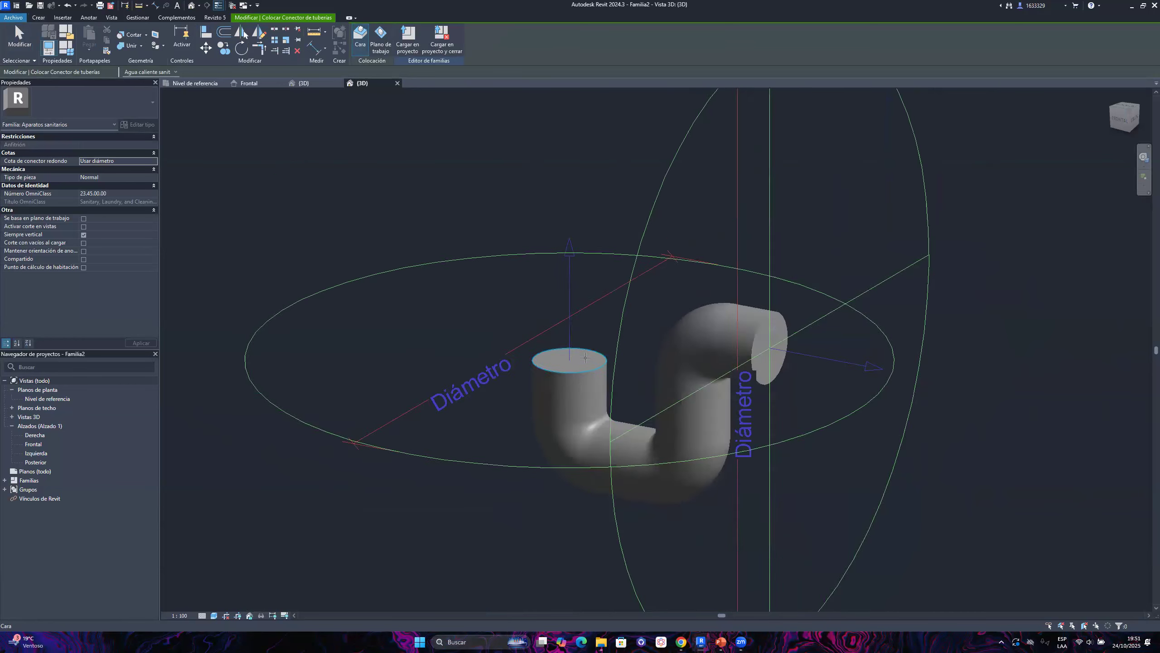
key(Escape)
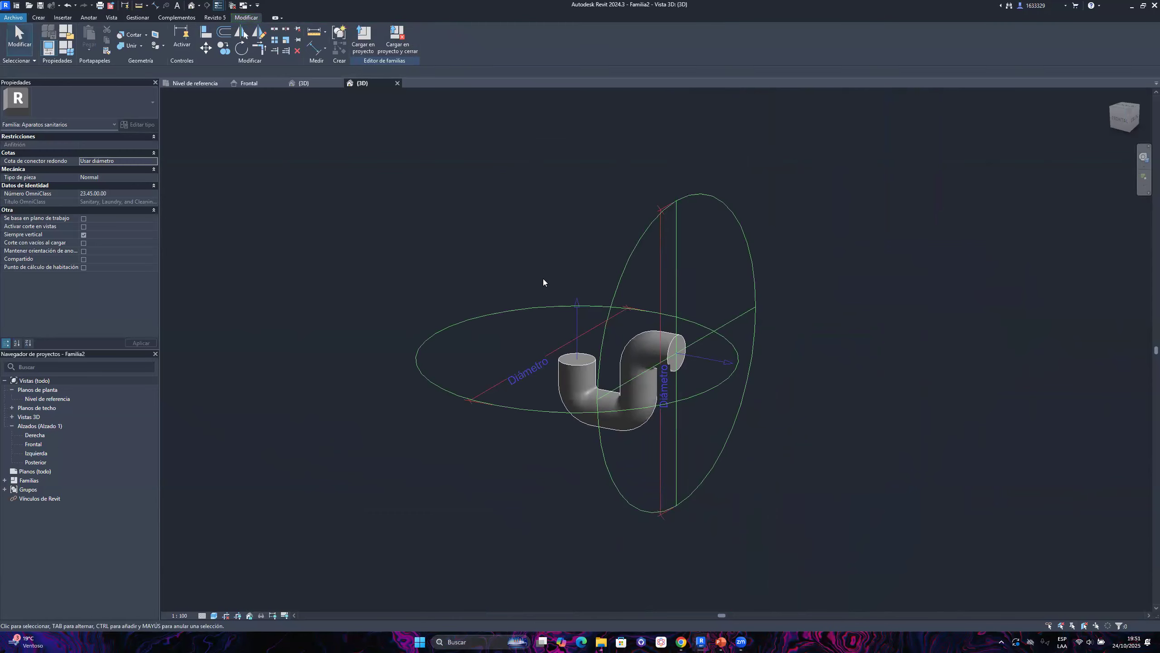
scroll(676, 402, up, 3)
mouse_move(676, 402)
shift+middle_down()
mouse_move(772, 407)
mouse_move(927, 326)
mouse_move(717, 264)
mouse_move(456, 242)
mouse_move(389, 435)
mouse_move(776, 355)
mouse_move(671, 415)
mouse_move(723, 441)
mouse_move(676, 442)
mouse_move(738, 474)
mouse_move(848, 356)
mouse_move(680, 424)
shift+middle_up()
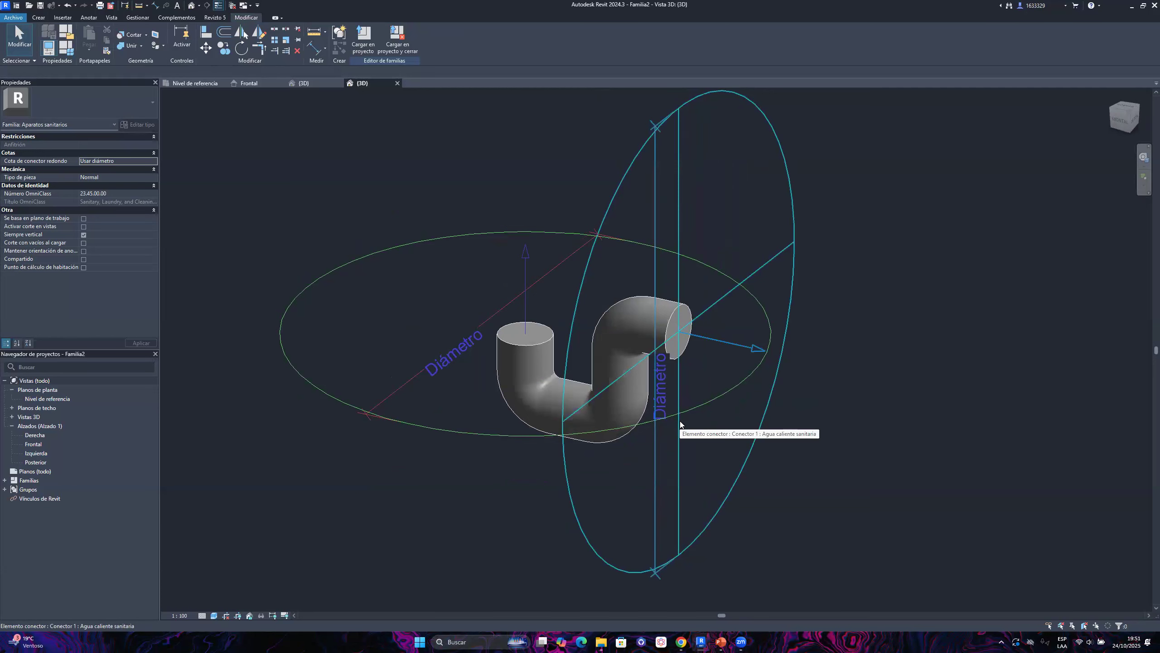
click(678, 144)
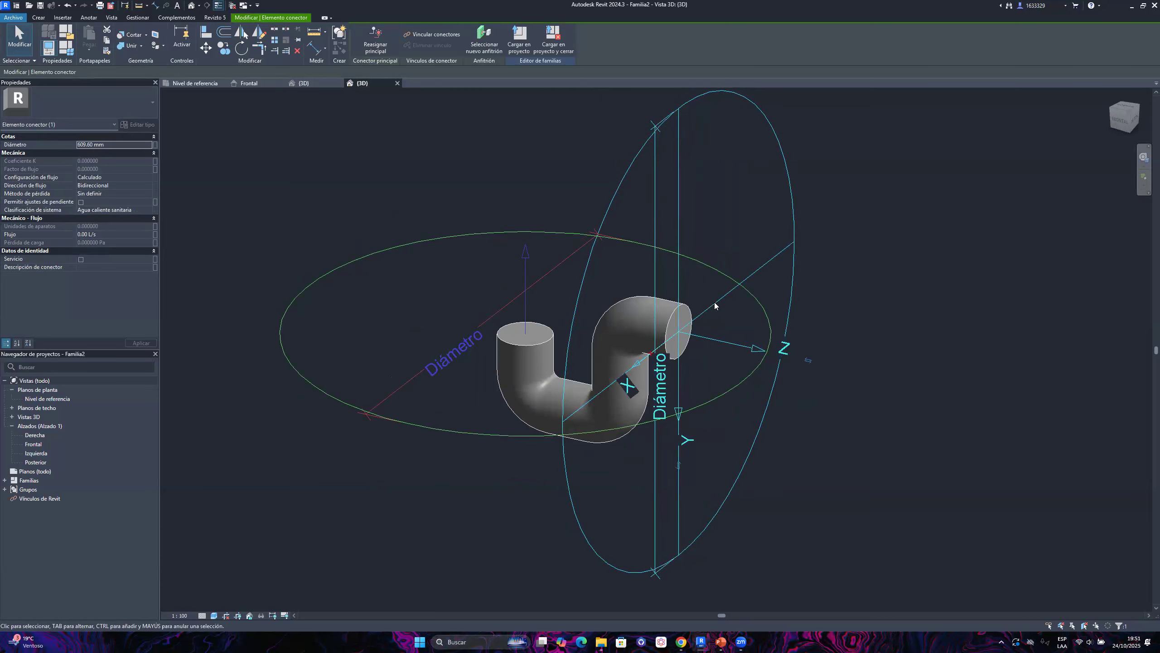
scroll(714, 305, down, 2)
scroll(716, 320, up, 3)
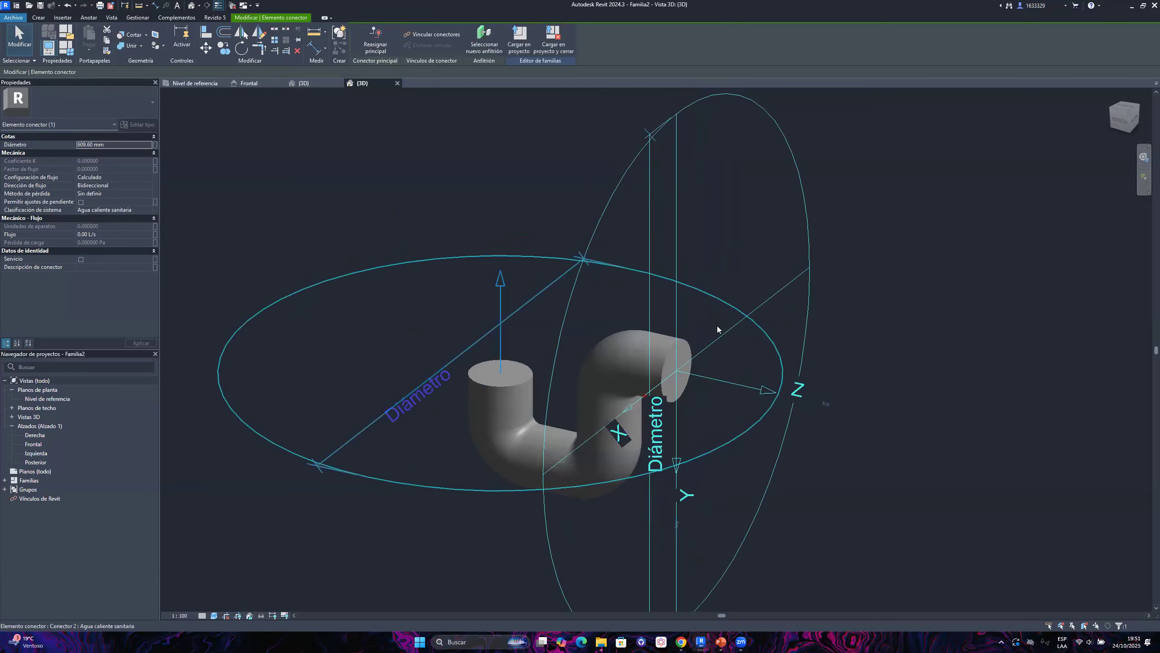
click(109, 145)
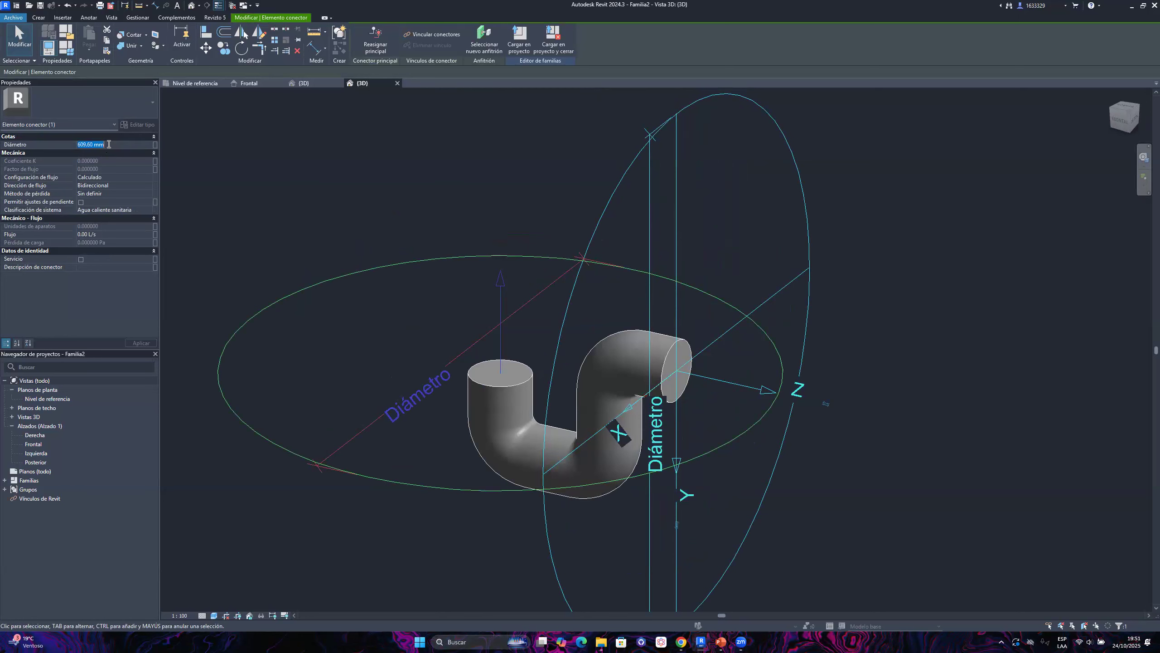
click(429, 210)
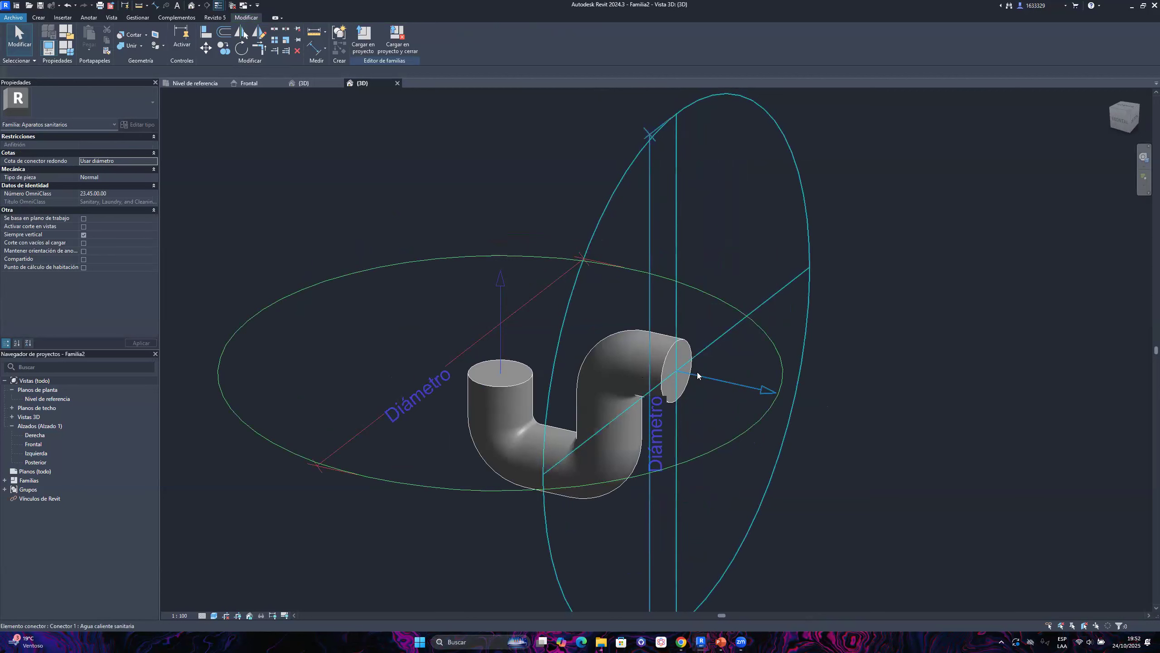
Select the connectors at both trap ends together and set their system classification to Unión
scroll(686, 368, down, 2)
shift+middle_drag(725, 376, 704, 322)
drag(853, 349, 735, 274)
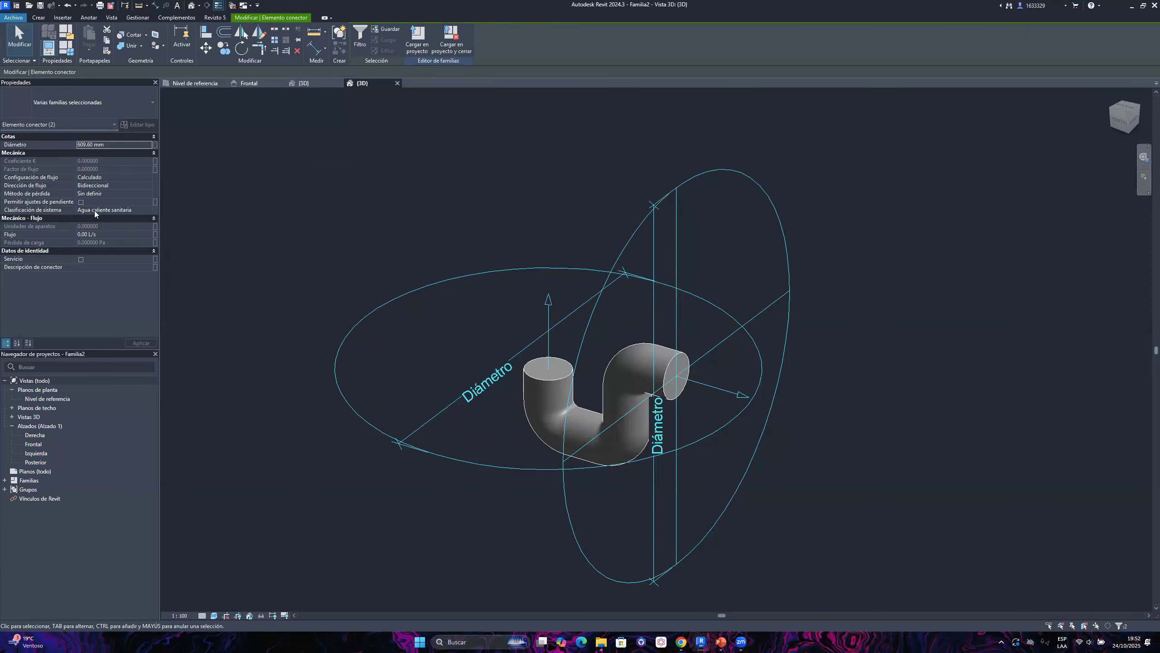
click(141, 210)
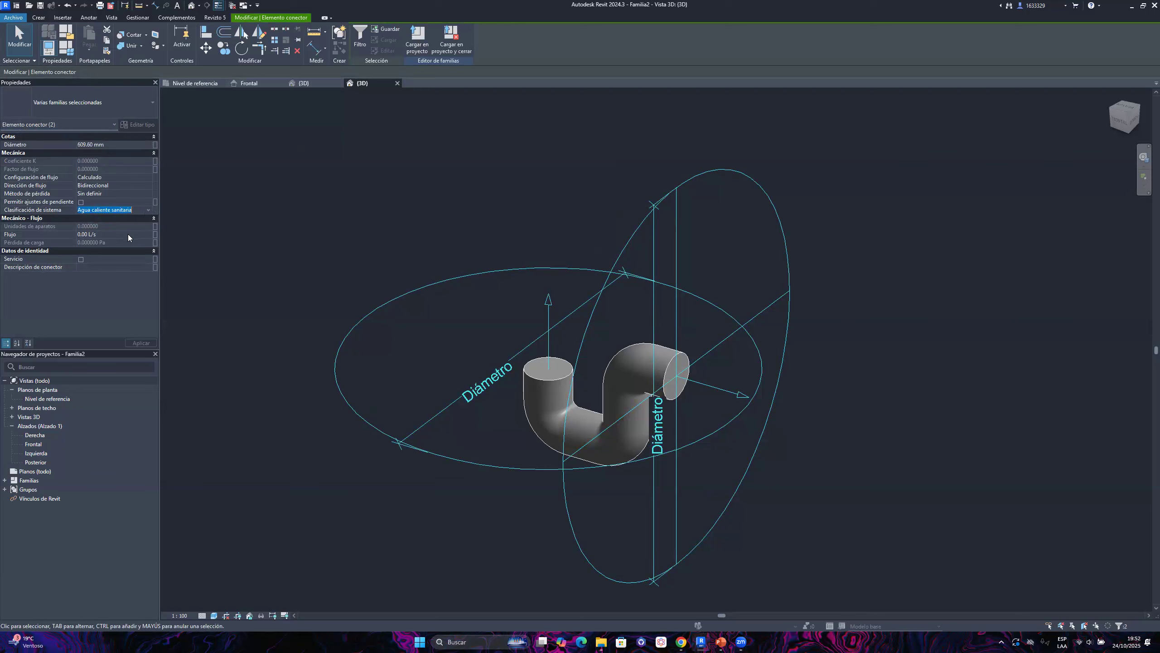
click(149, 209)
scroll(93, 252, down, 1)
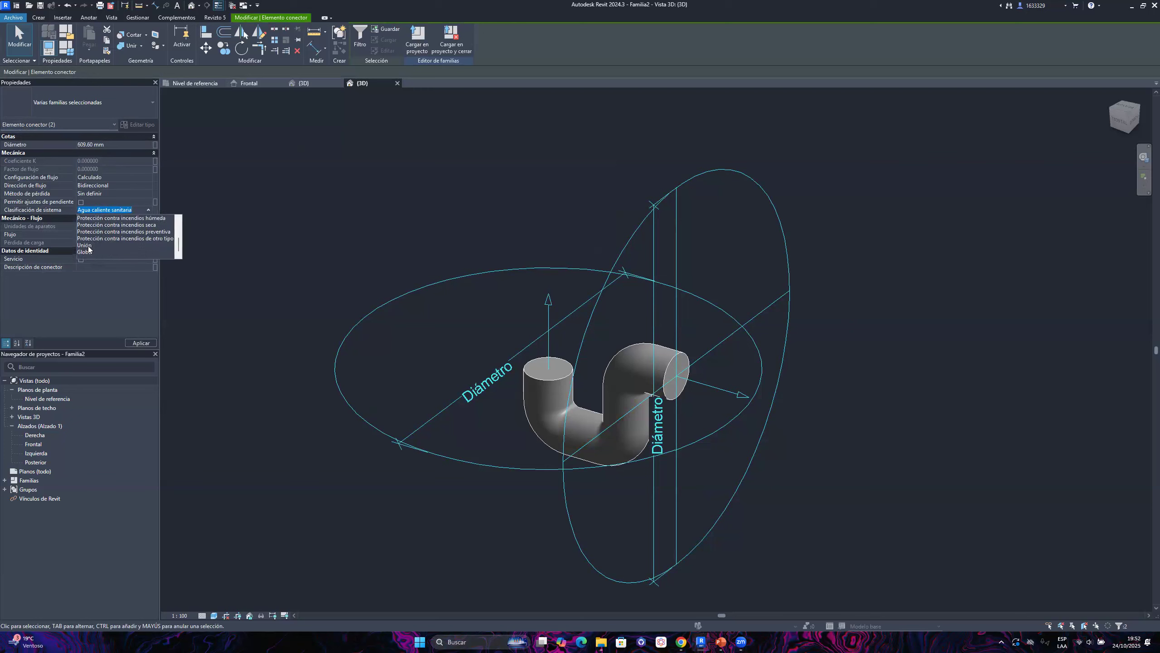
click(85, 245)
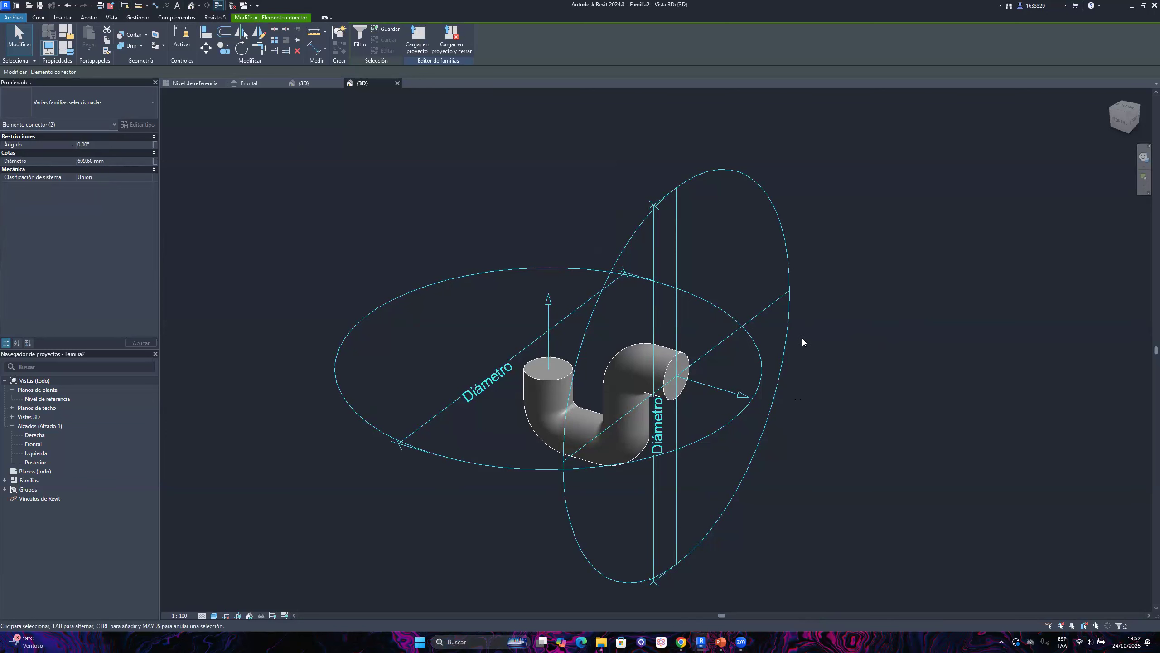
Reselect both trap connectors together and set their diameter to 50.8 mm
click(829, 303)
shift+middle_drag(795, 360, 834, 341)
drag(903, 363, 734, 296)
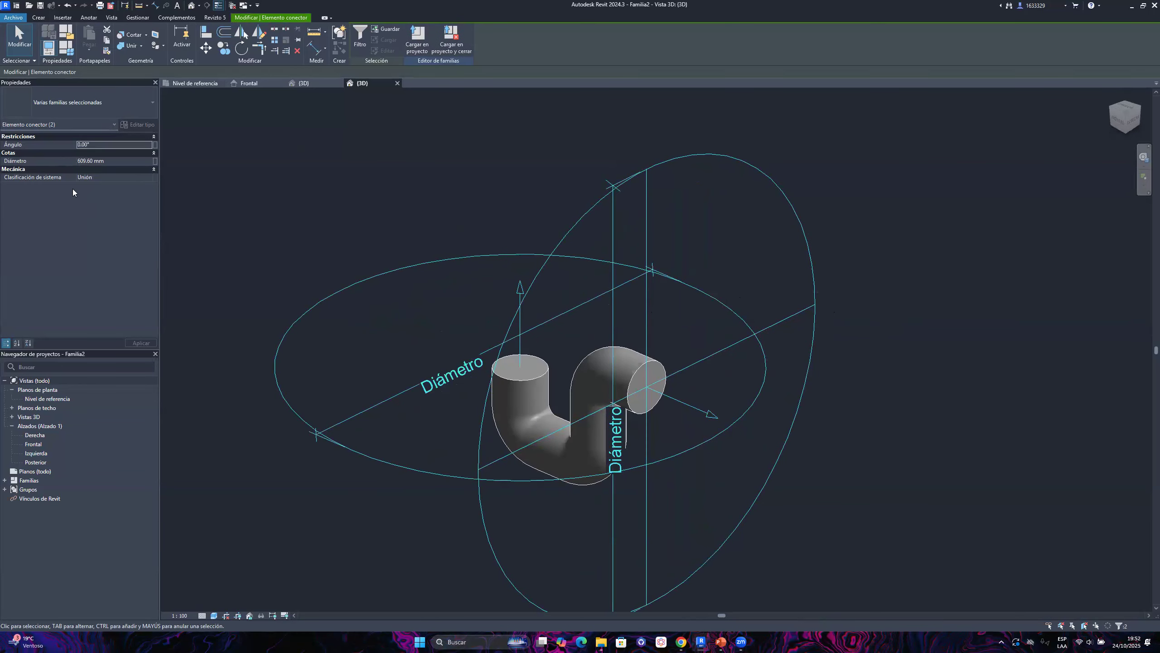
click(117, 161)
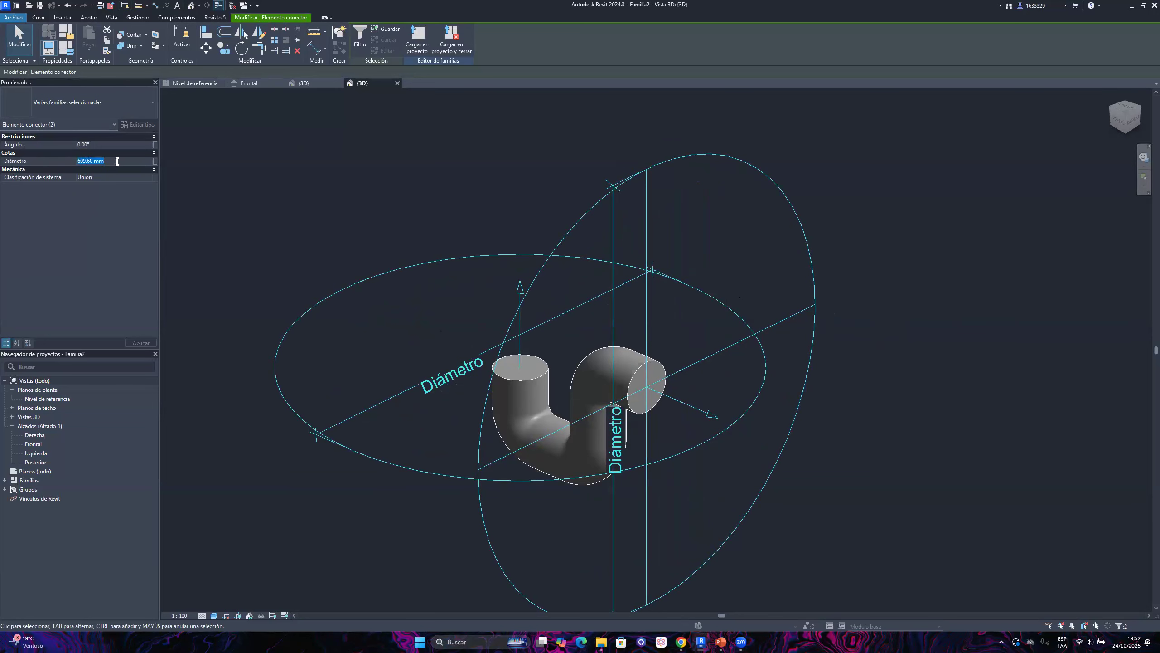
shift+middle_drag(754, 401, 774, 402)
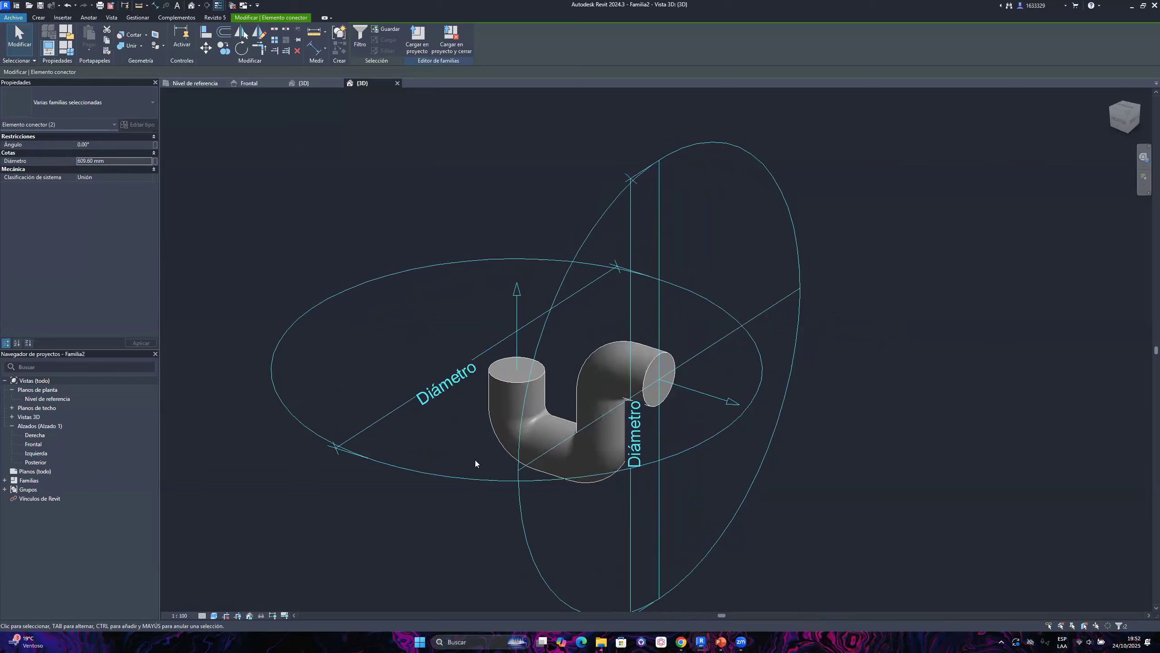
click(57, 160)
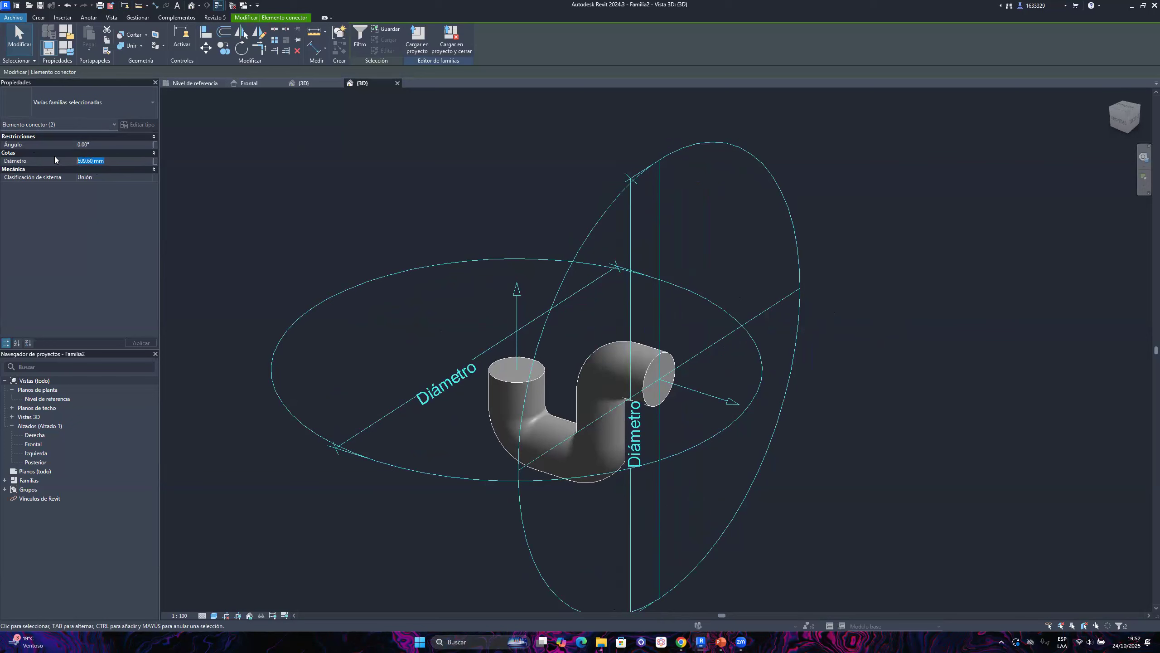
text(50.8)
key(Return)
scroll(711, 331, up, 5)
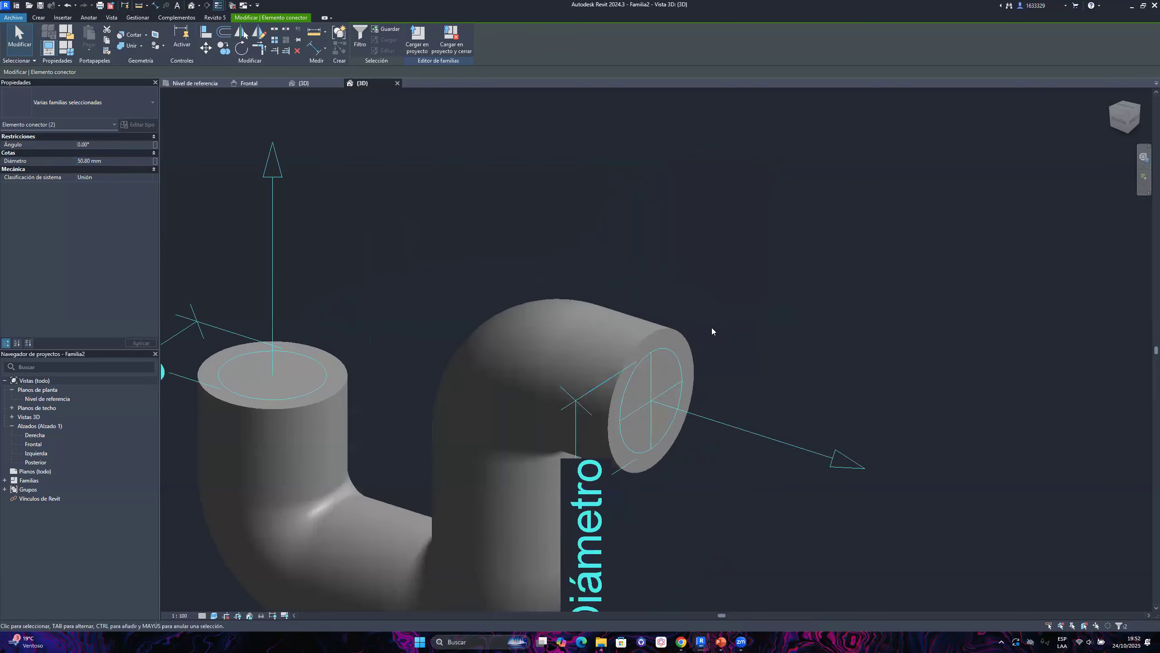
Deselect the connectors and examine how they fit the circular faces at both ends of the trap
scroll(740, 336, down, 5)
shift+middle_drag(769, 339, 727, 298)
click(728, 297)
scroll(699, 319, down, 2)
shift+middle_drag(607, 386, 650, 329)
scroll(649, 329, up, 4)
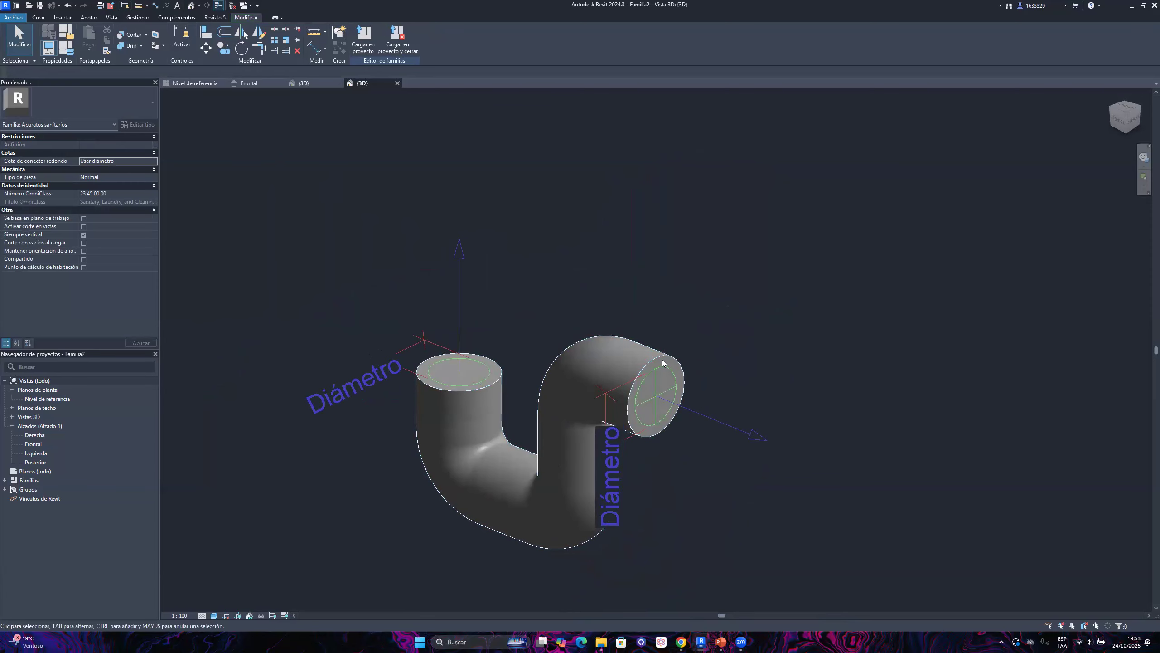
click(663, 364)
click(642, 297)
scroll(524, 407, down, 3)
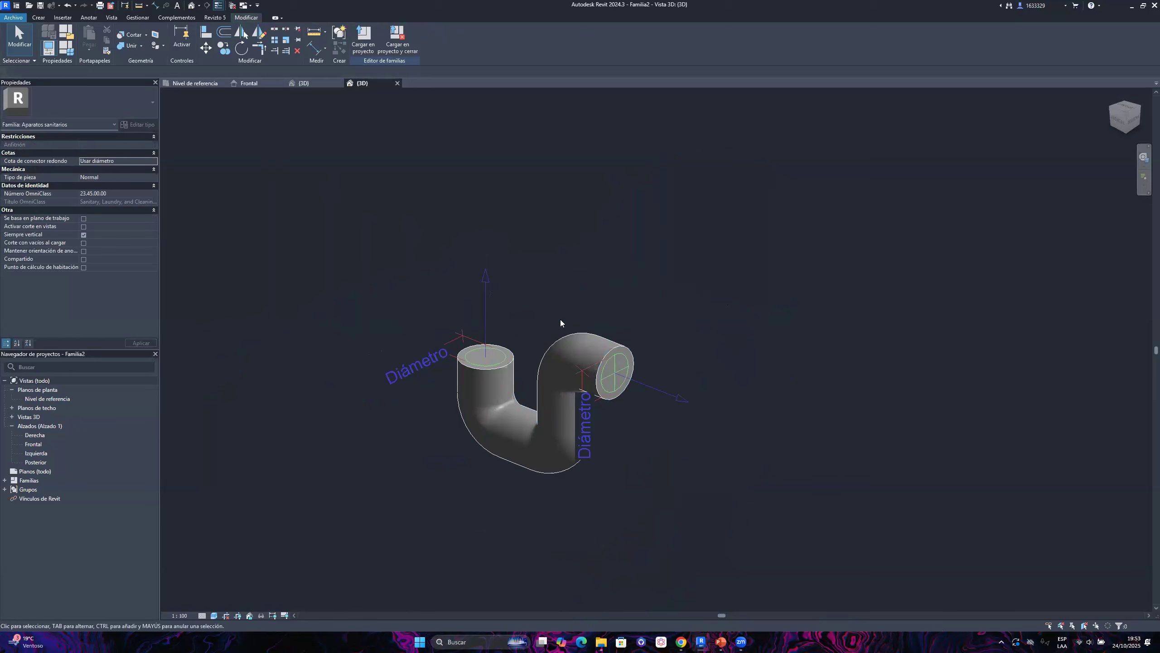
middle_drag(585, 306, 577, 297)
scroll(575, 298, up, 1)
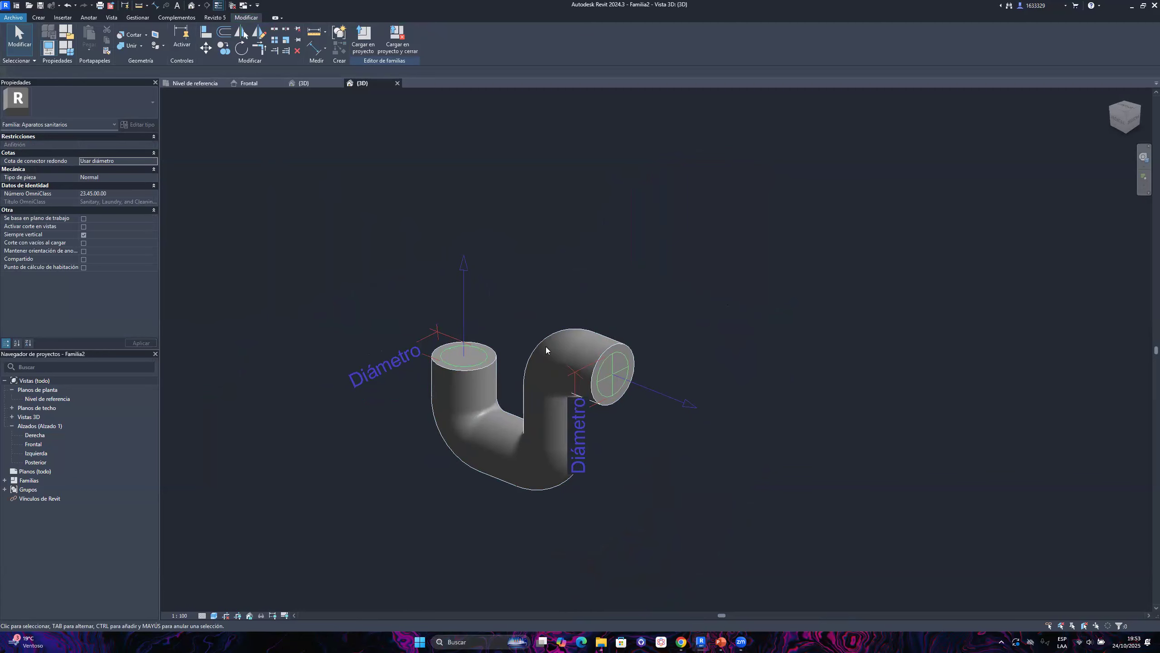
scroll(514, 356, up, 3)
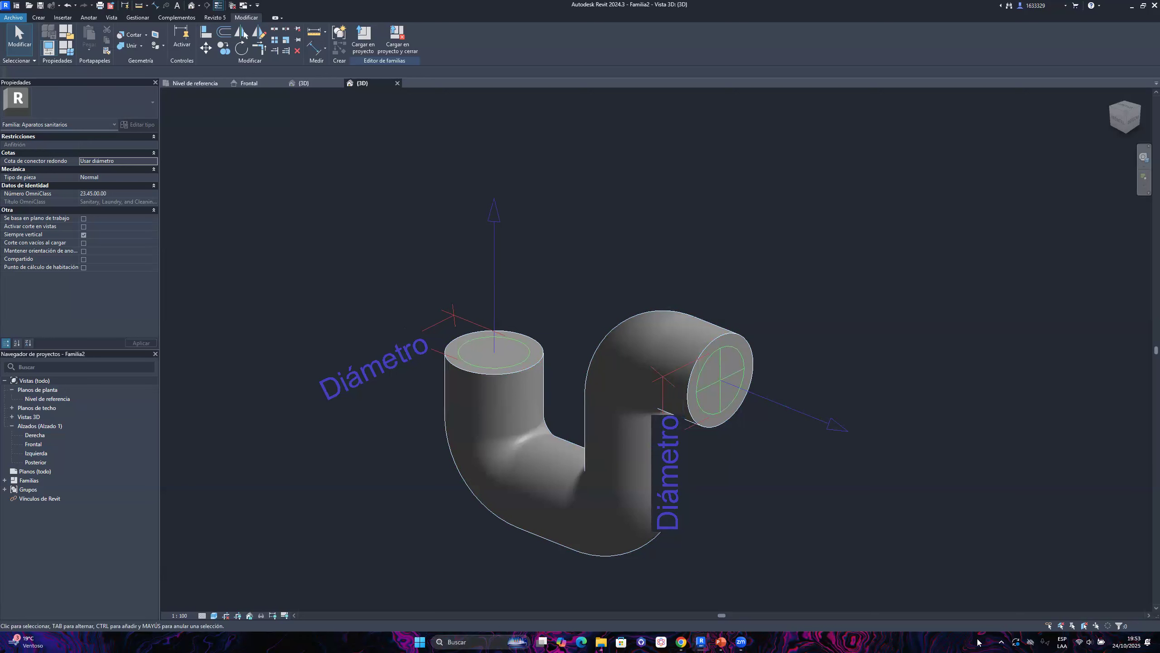
Capture the screen, box the Family Types command in red with an arrow from the trap, copy the capture, and check the Family Types dialog
click(1001, 641)
key(Print)
drag(0, 0, 1045, 559)
drag(58, 38, 82, 62)
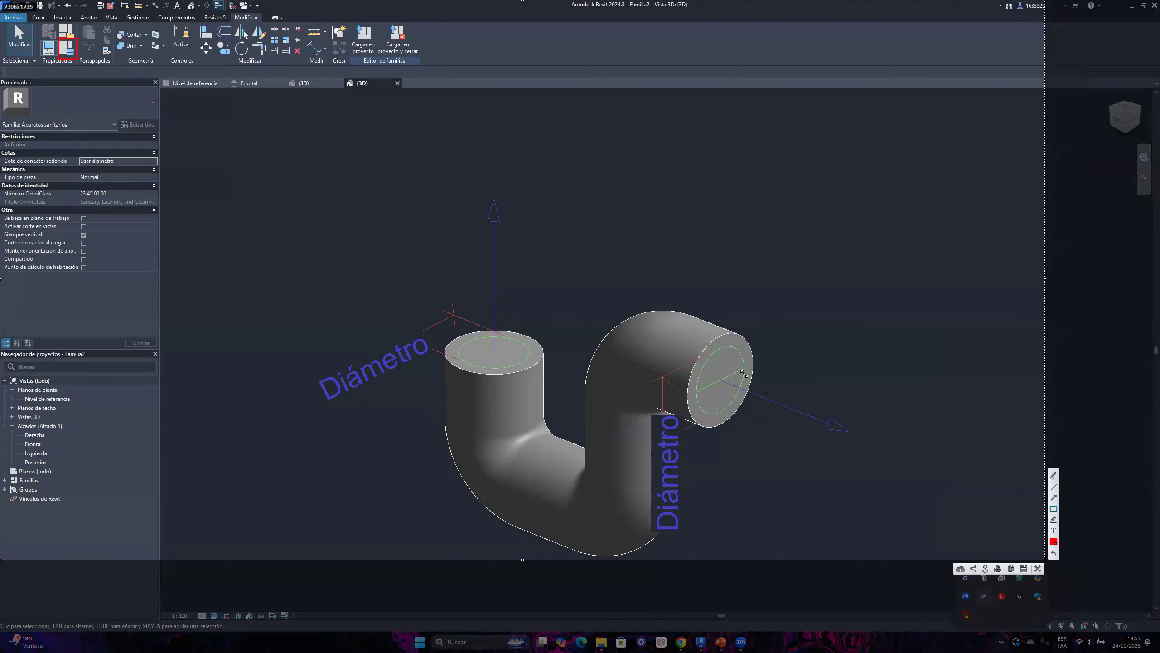
click(1053, 497)
drag(479, 297, 79, 43)
key(ctrl+c)
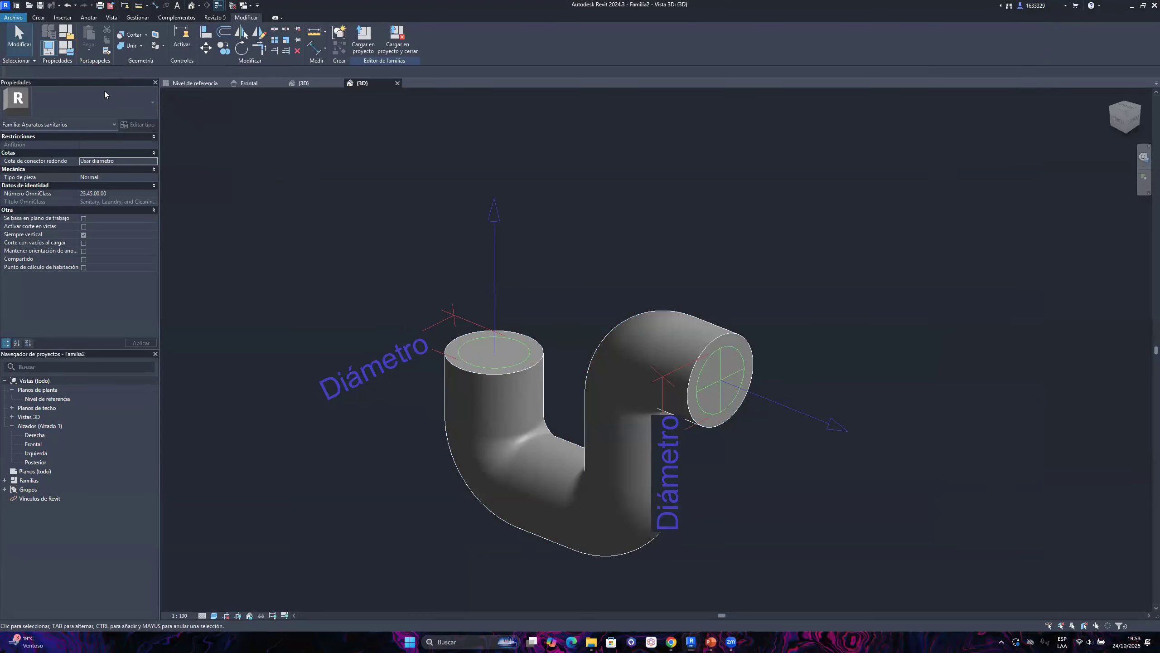
click(48, 47)
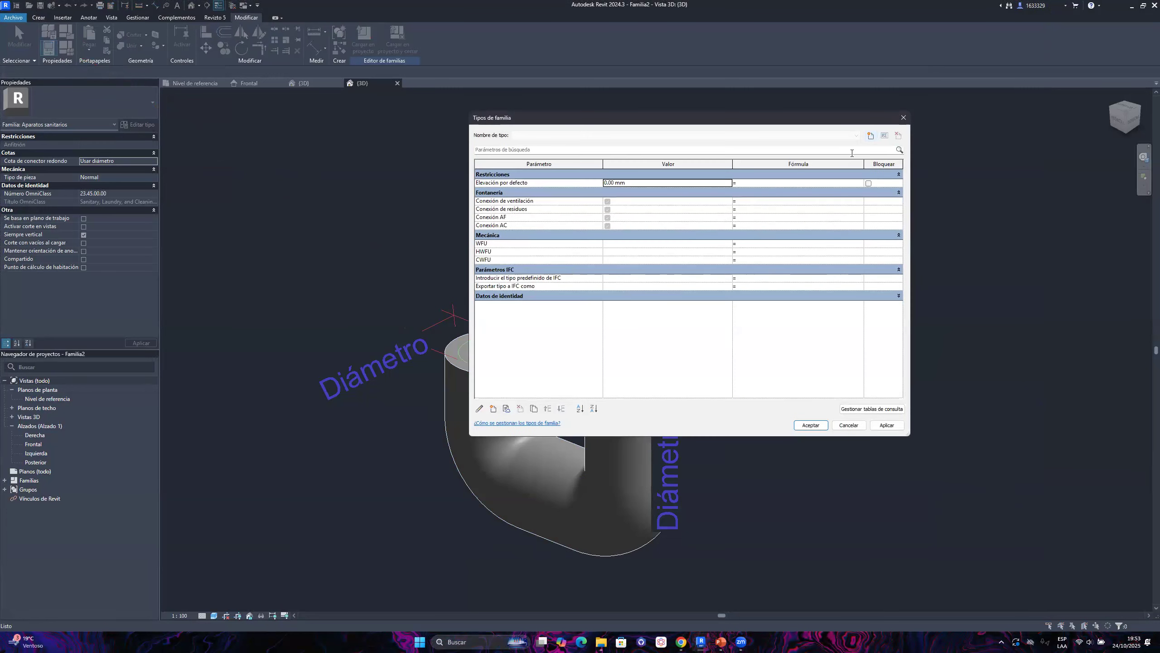
click(904, 117)
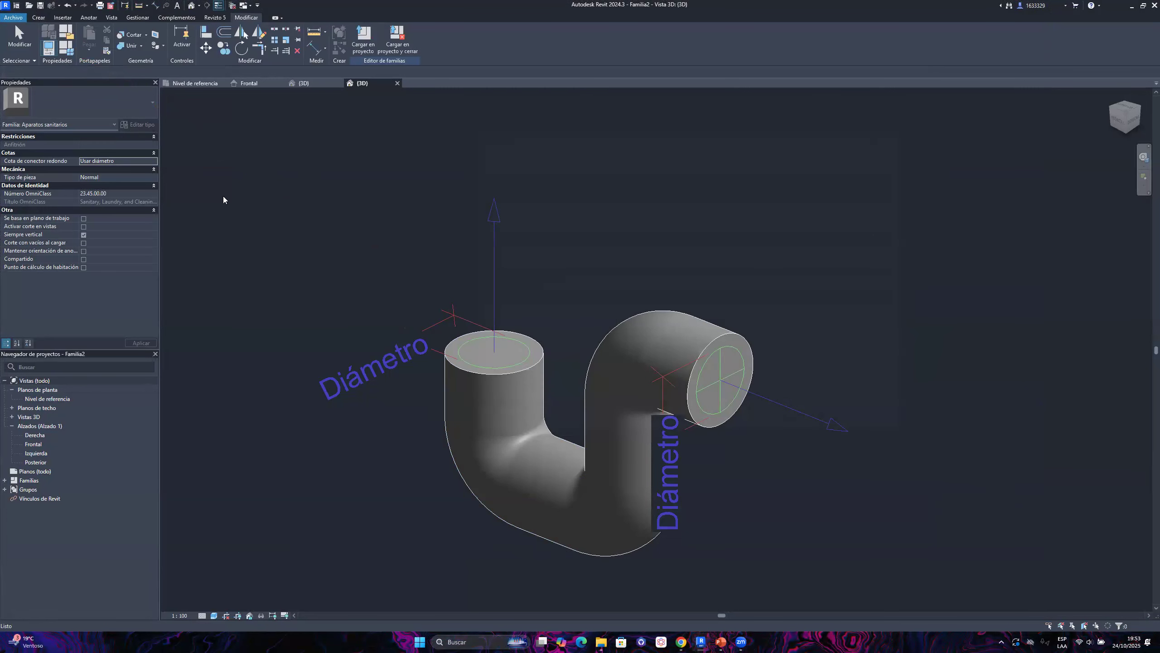
Capture the screen again, box the Family Category and Parameters command in red, and copy the capture
click(1003, 642)
click(984, 596)
drag(1, 1, 998, 535)
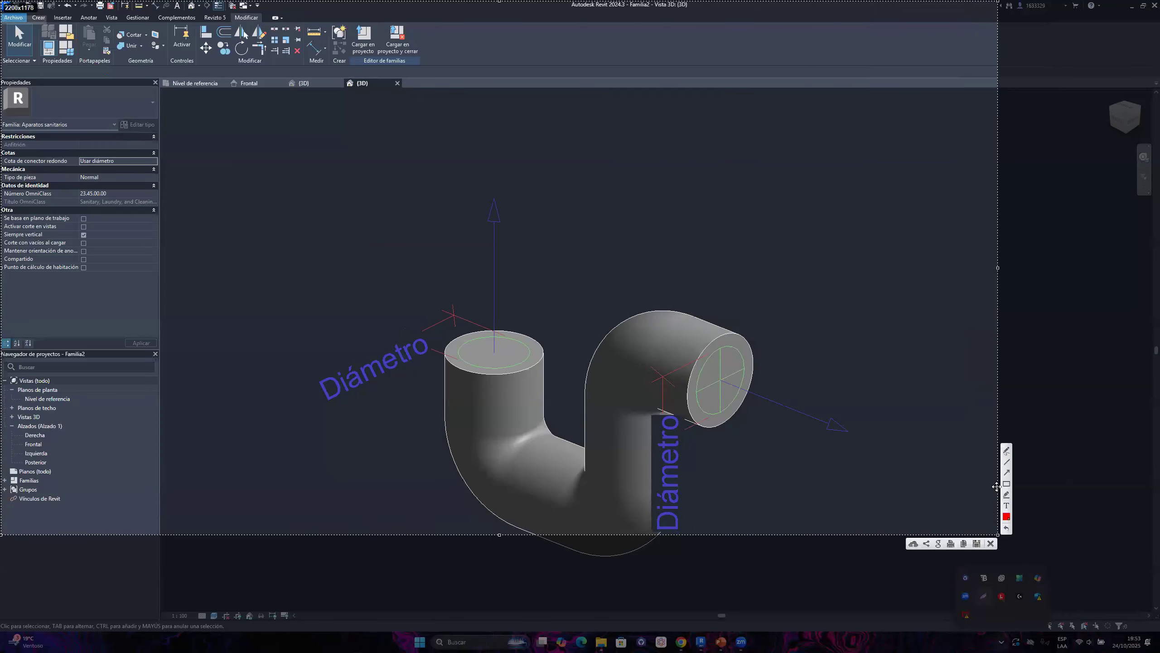
drag(56, 22, 76, 40)
key(ctrl+c)
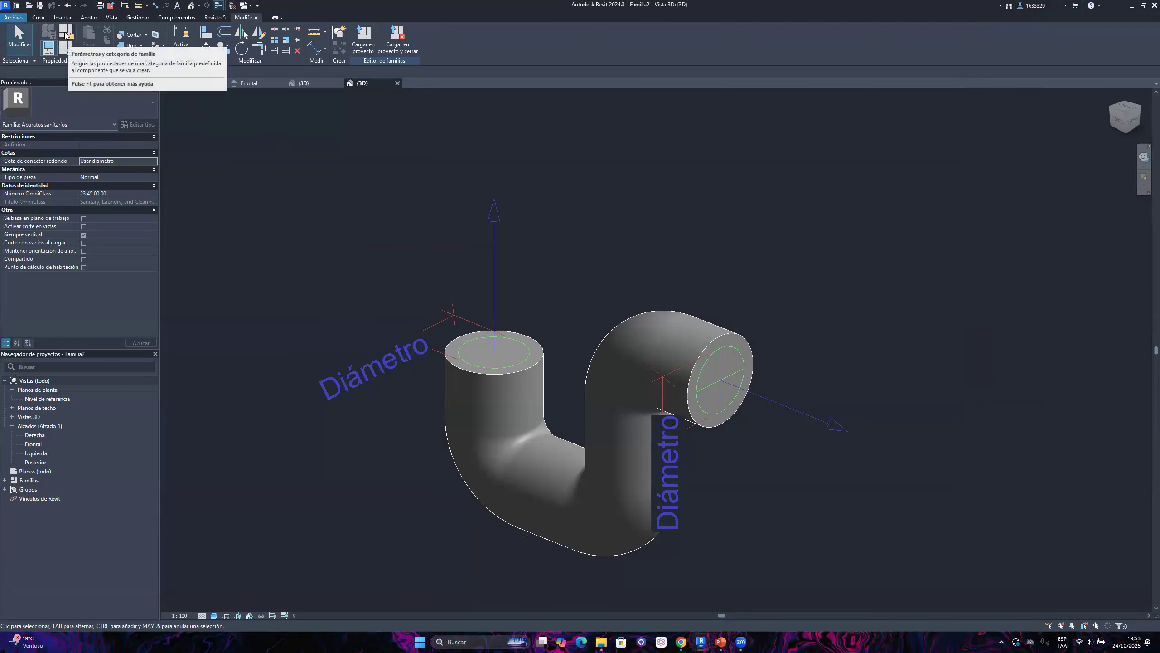
Open the Family Category and Parameters dialog and enlarge it so that more of the category list shows
click(67, 34)
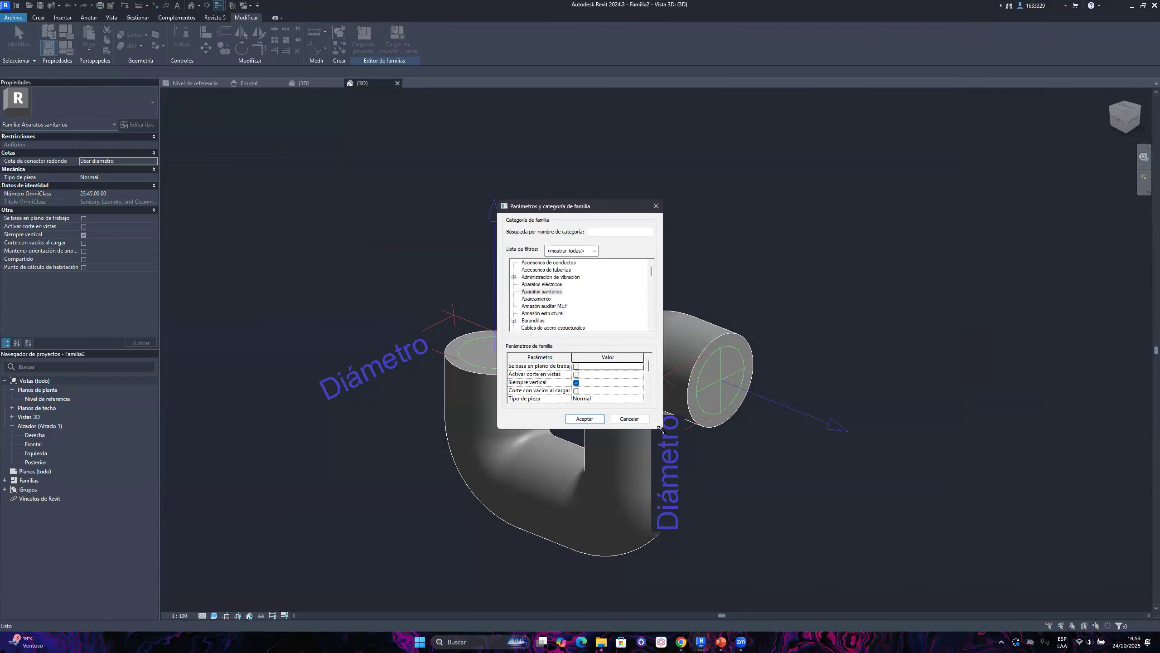
drag(661, 427, 771, 535)
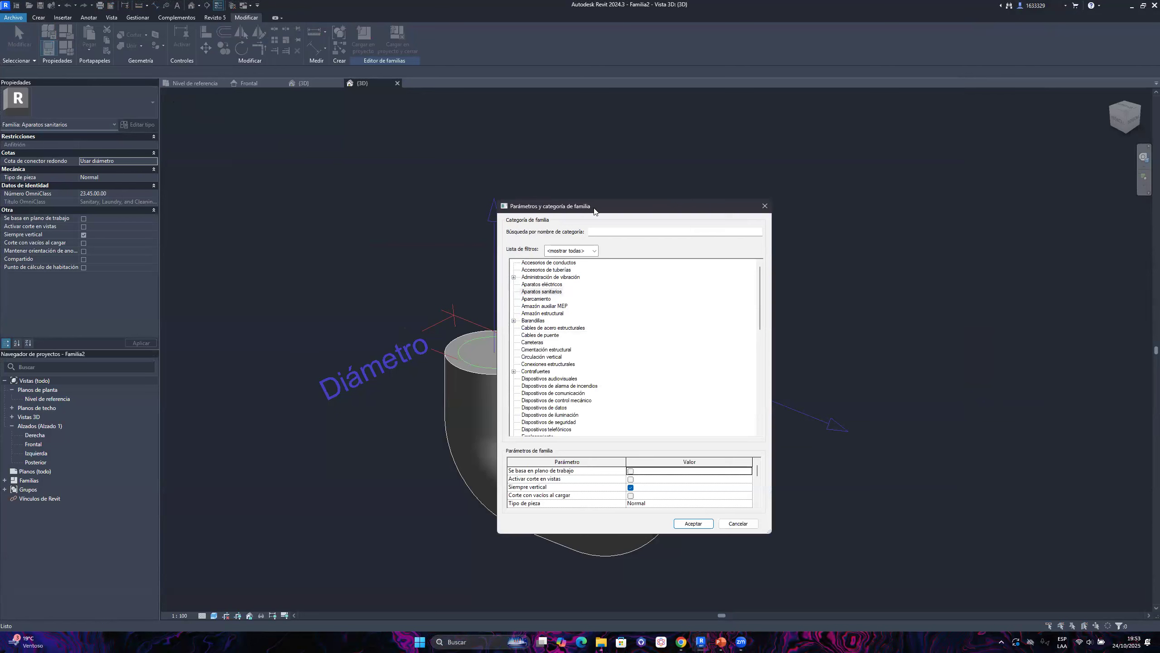
drag(595, 209, 593, 184)
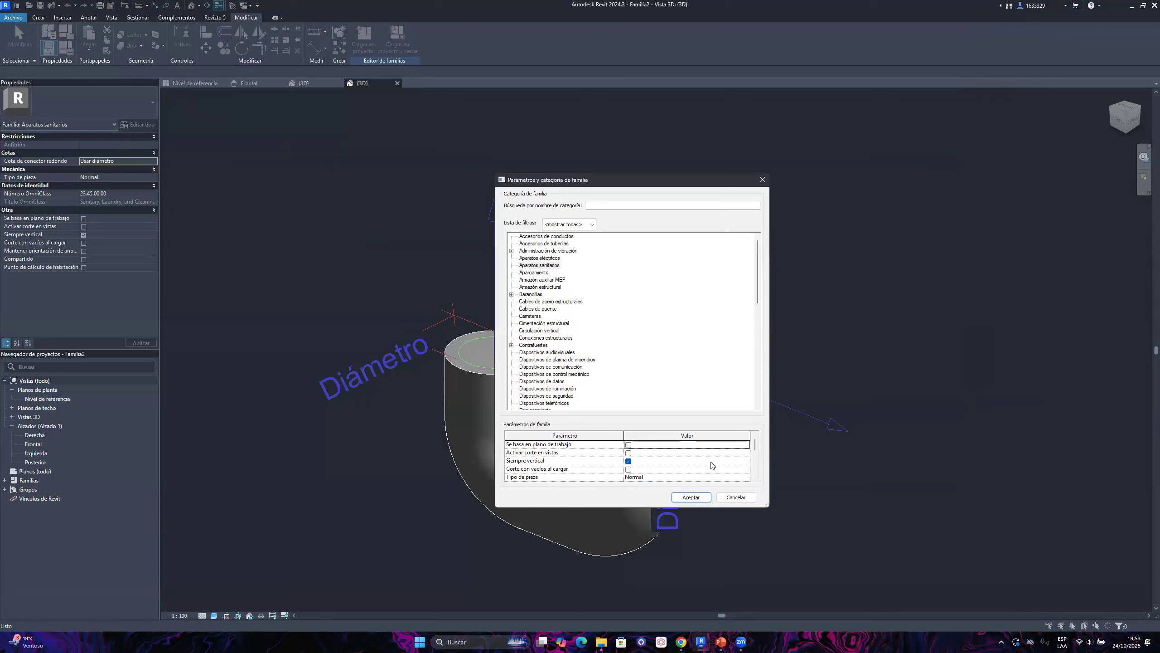
Set the family's OmniClass number to 23.70.00.00 - Waste Management from the OmniClass Table 23 classification
scroll(711, 465, down, 3)
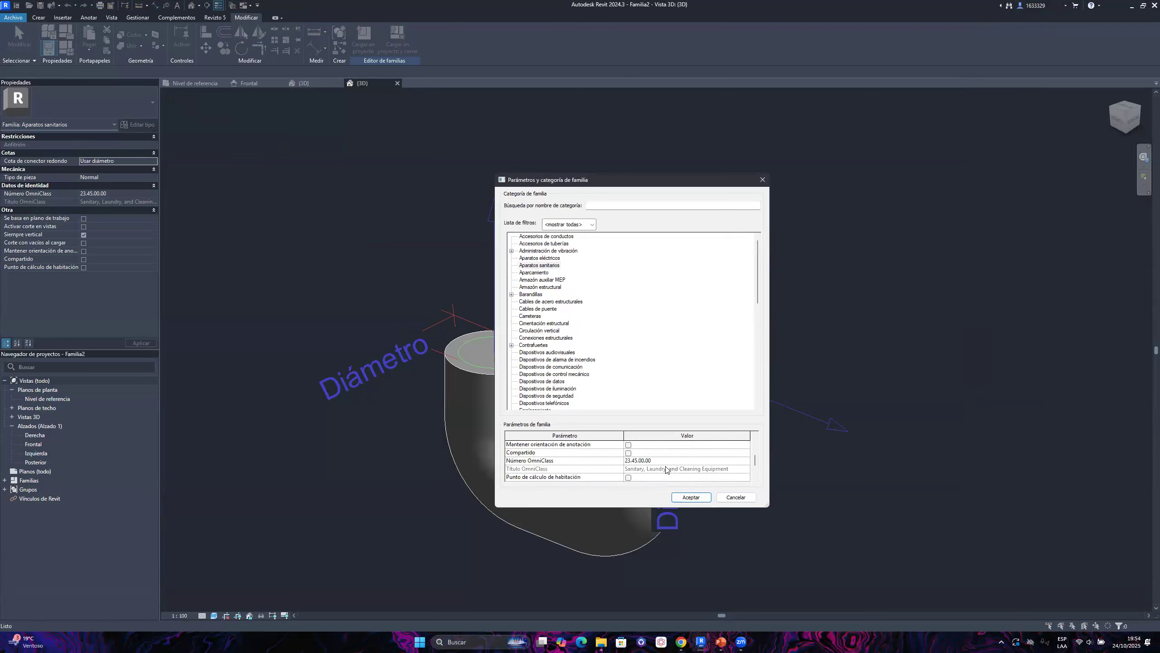
click(743, 464)
click(745, 461)
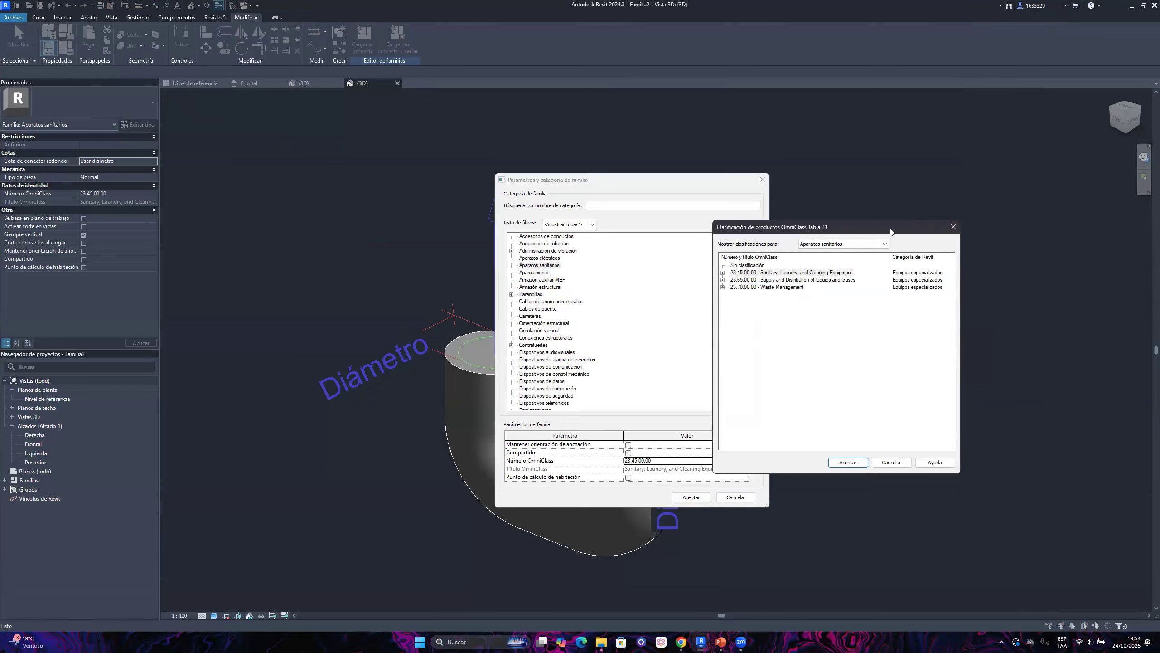
drag(891, 232, 995, 254)
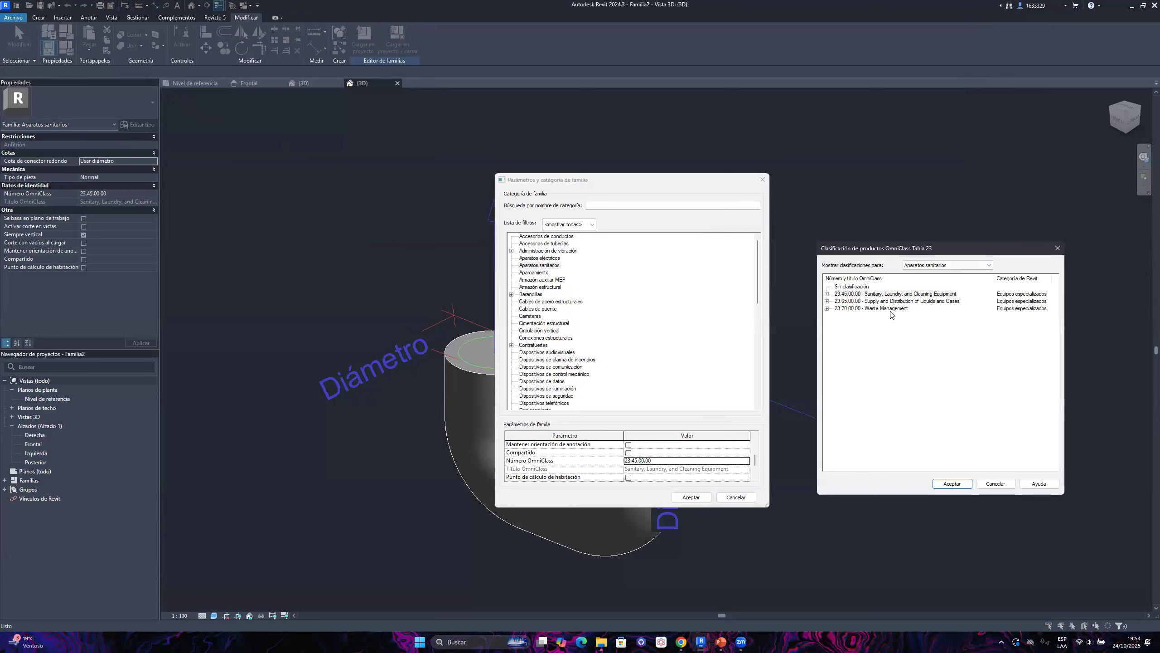
click(827, 309)
click(836, 315)
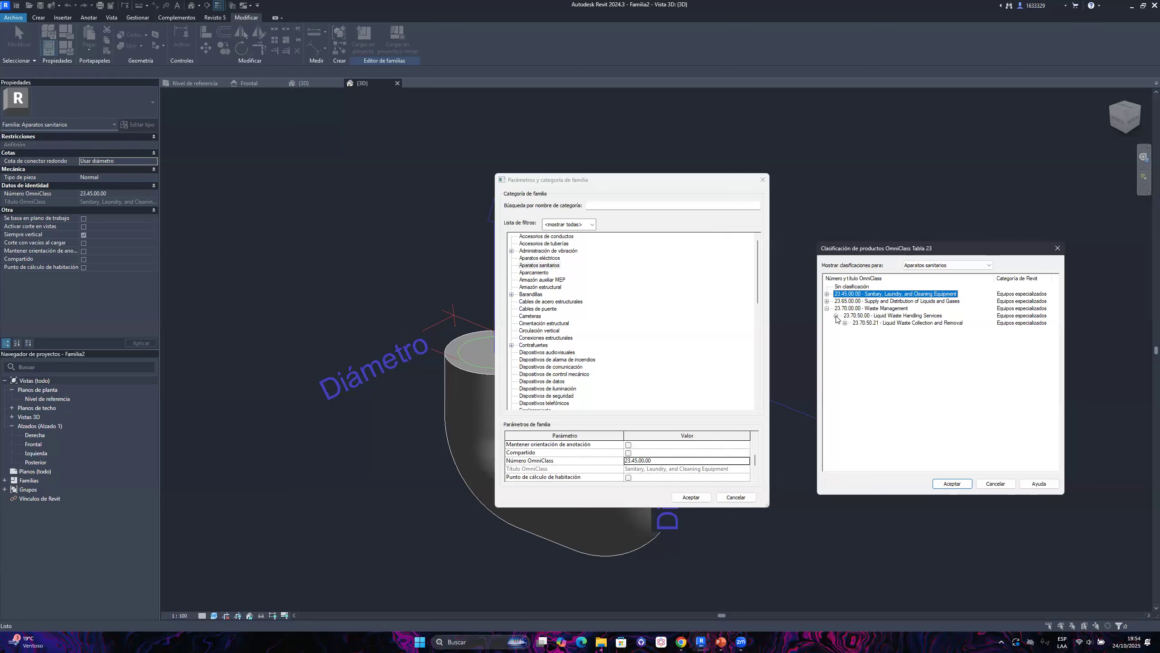
click(836, 316)
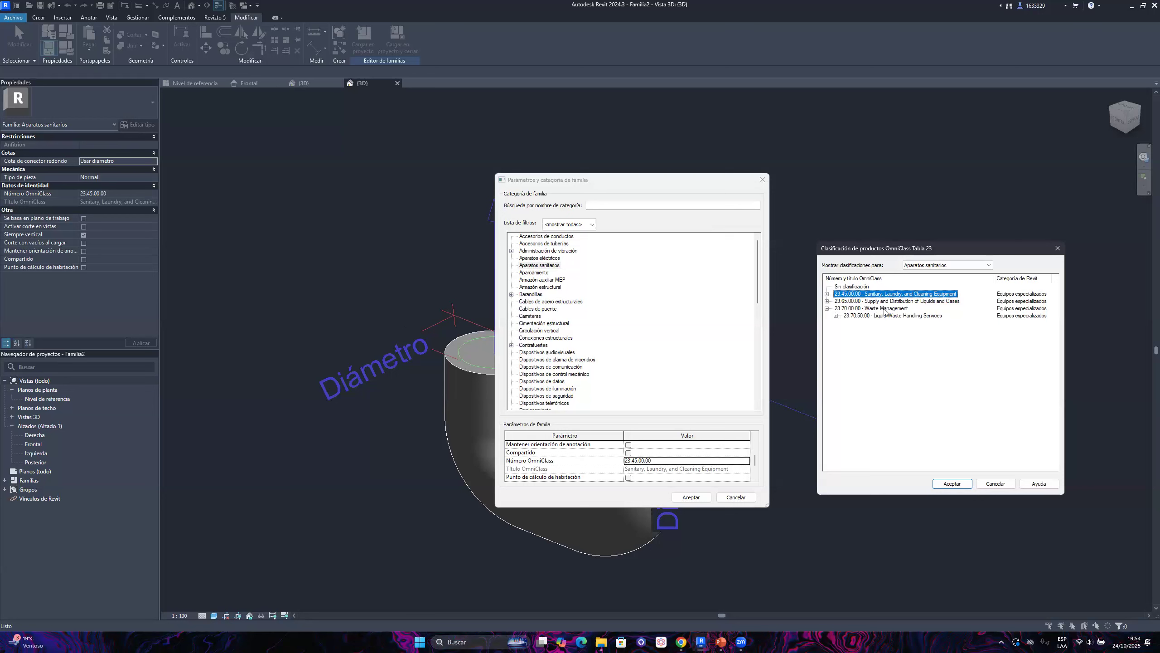
click(886, 309)
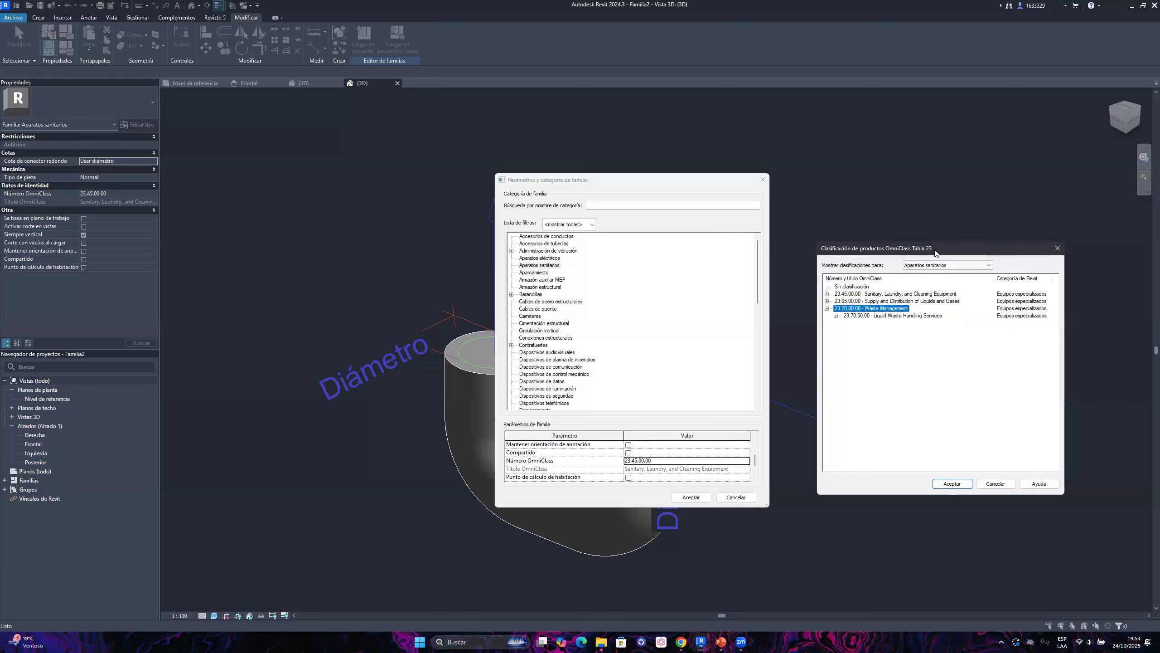
drag(934, 251, 906, 246)
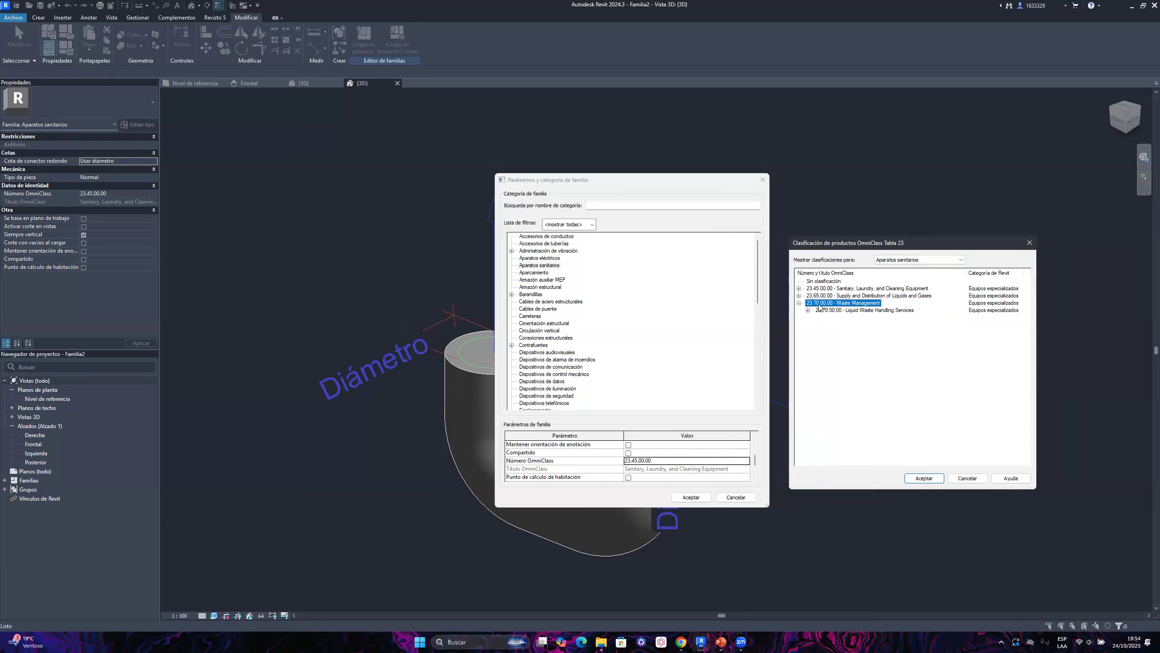
double_click(862, 305)
click(924, 477)
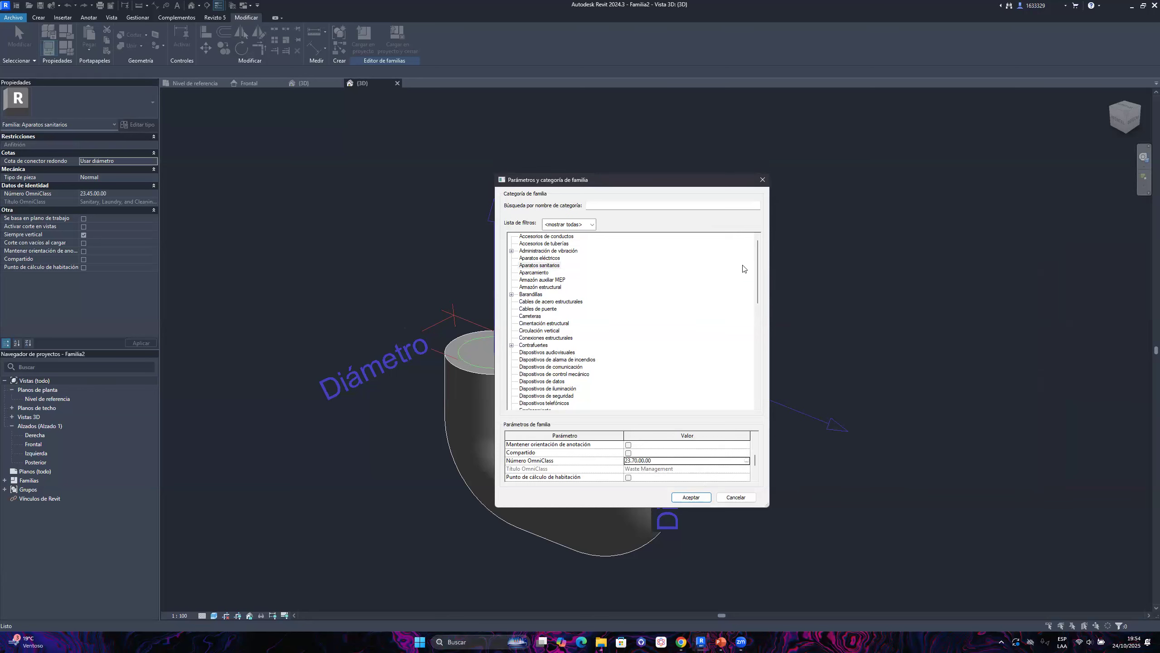
Look through the family category list and the family parameters, and accept the Family Category and Parameters settings
drag(759, 260, 773, 372)
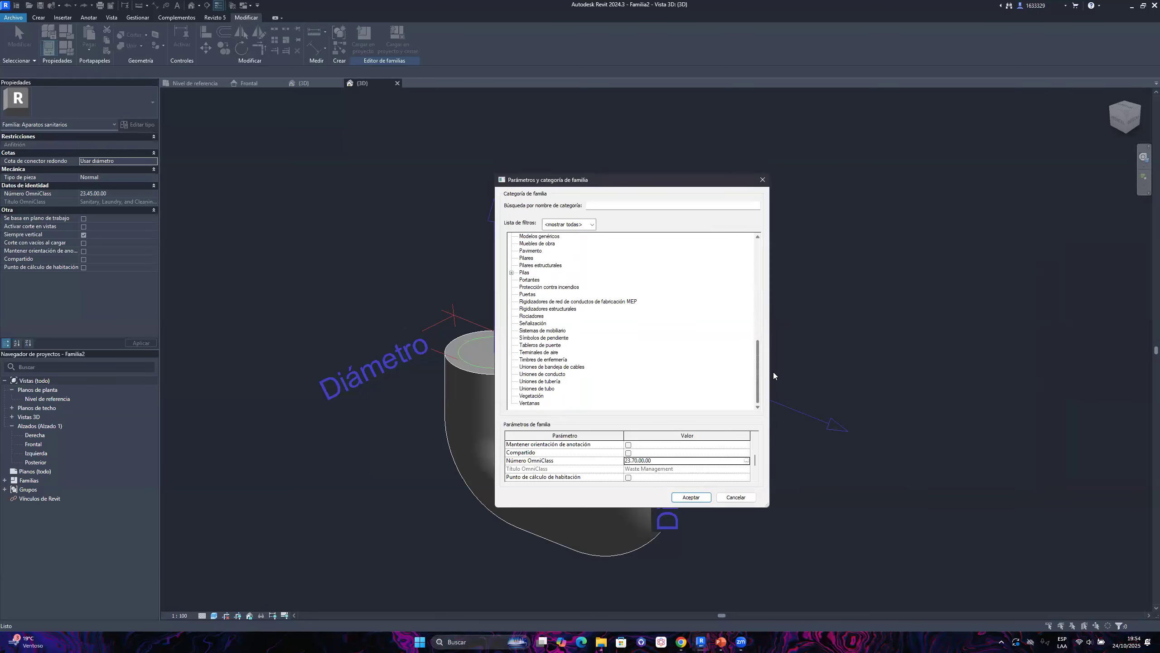
drag(658, 183, 842, 217)
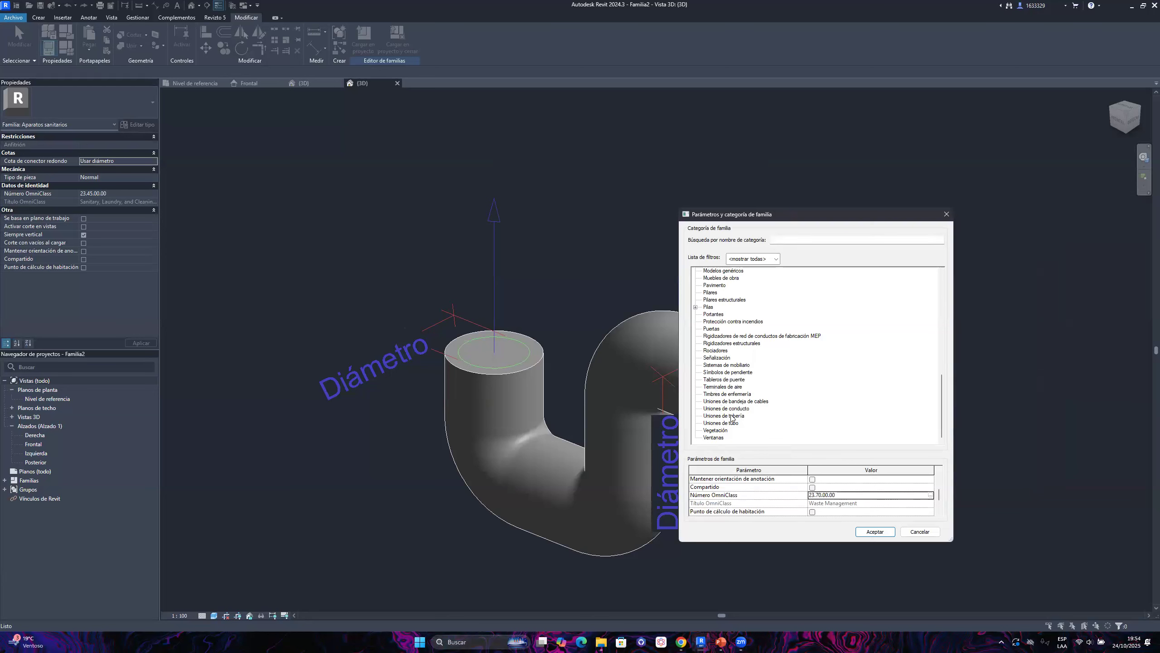
drag(935, 388, 941, 274)
drag(797, 220, 523, 203)
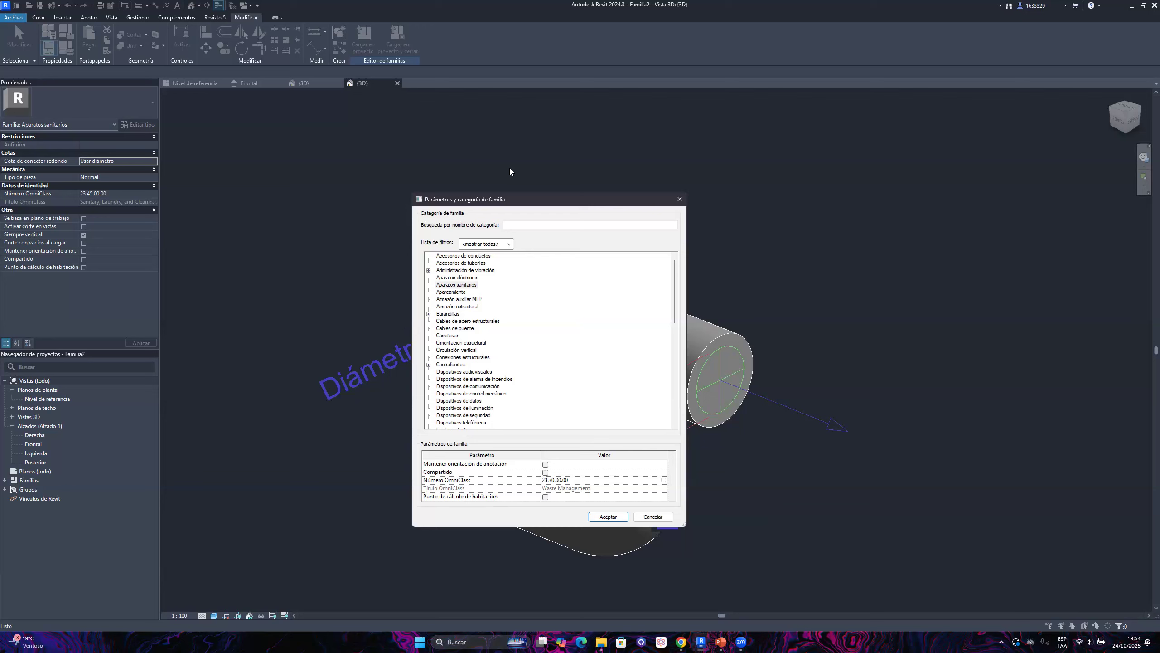
scroll(602, 498, down, 2)
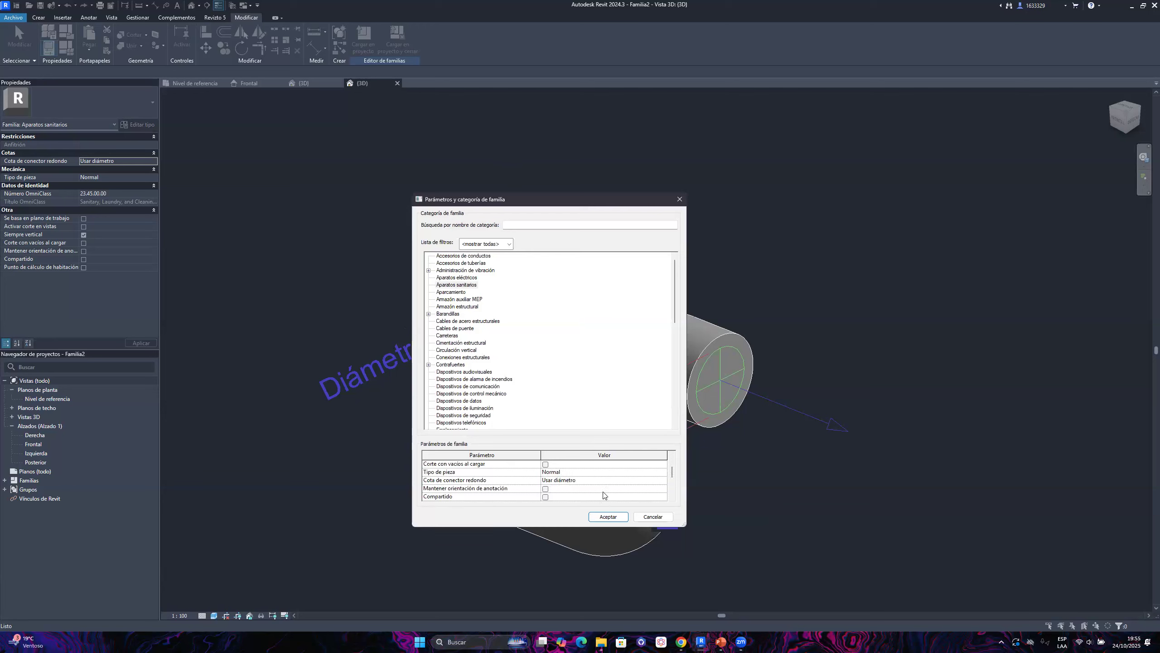
click(608, 517)
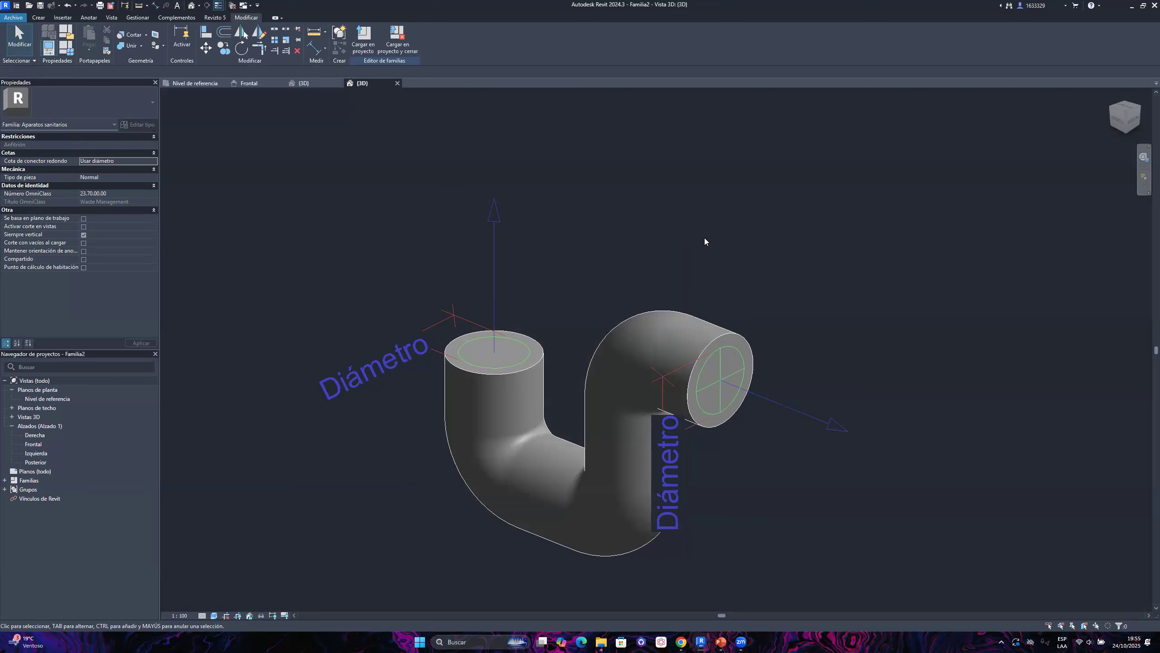
Open the Family Types dialog, capture the screen, and box the Family Types and New Type commands in red, joined by an arrow
click(66, 49)
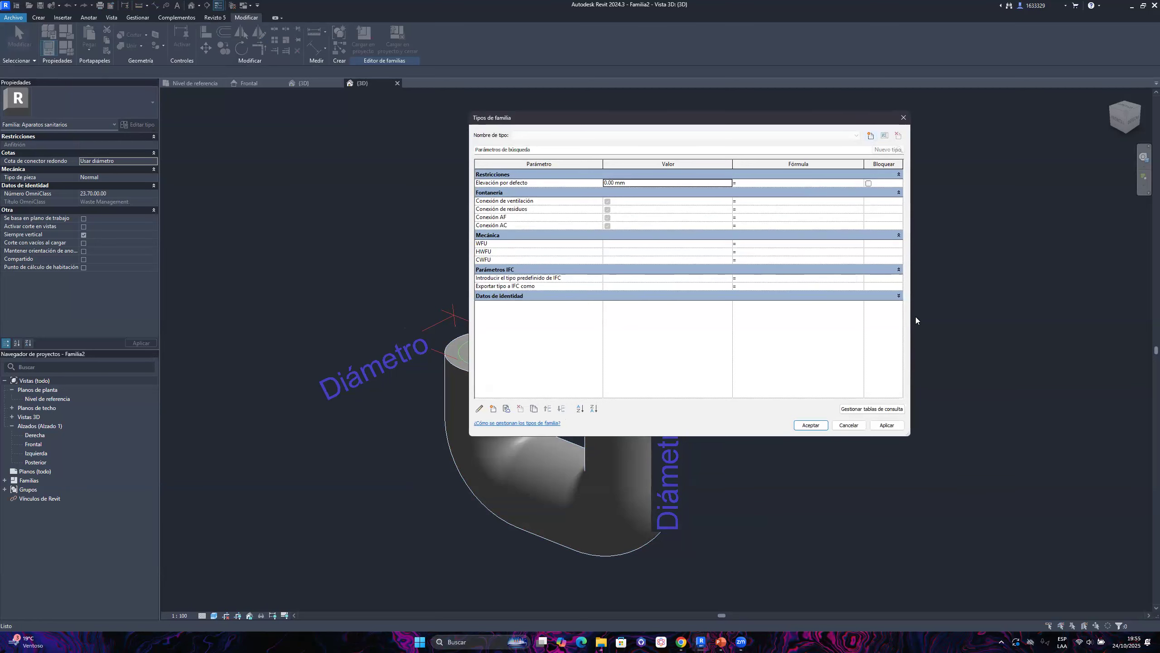
click(1000, 642)
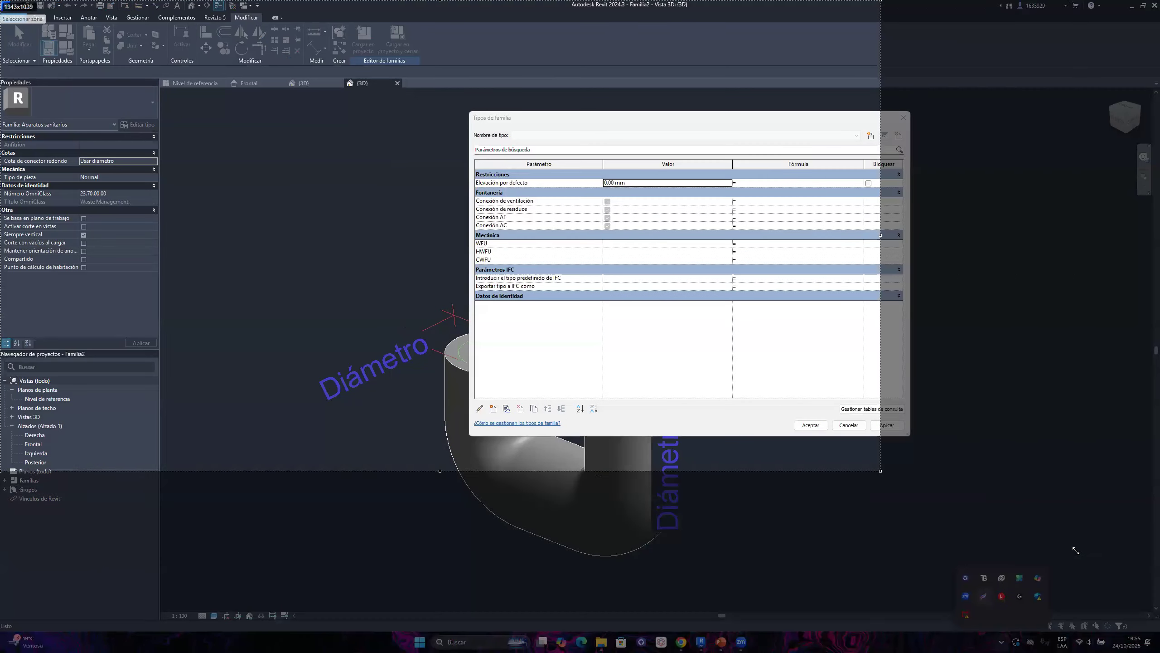
drag(0, 1, 1076, 551)
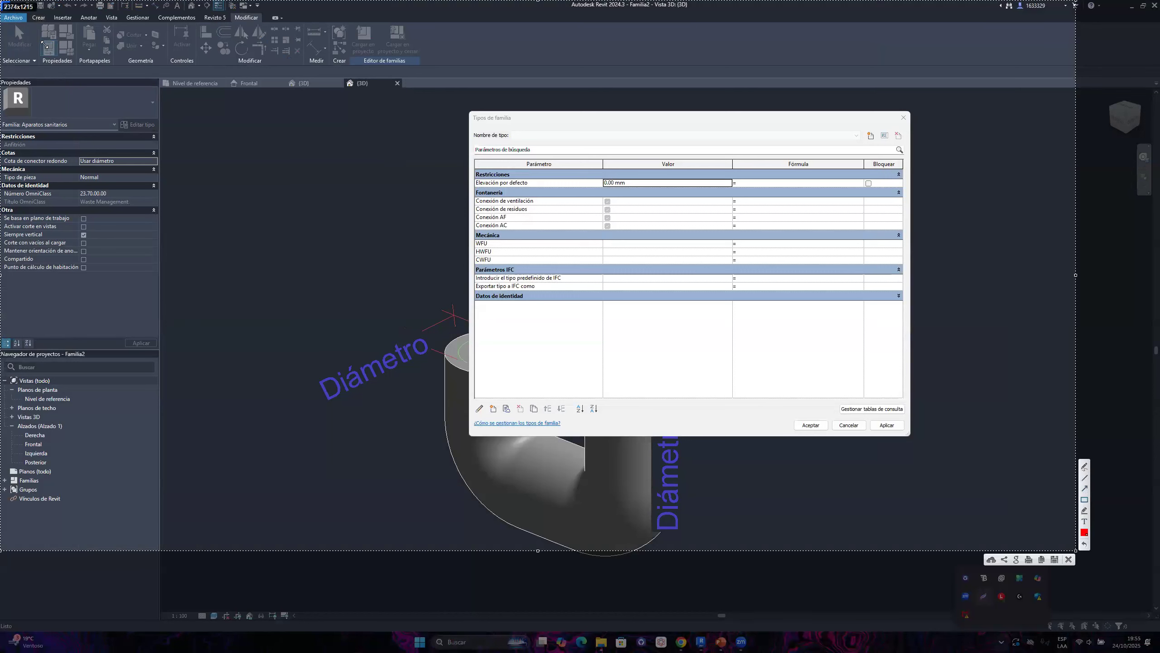
drag(57, 38, 75, 56)
drag(863, 124, 876, 145)
drag(80, 49, 866, 137)
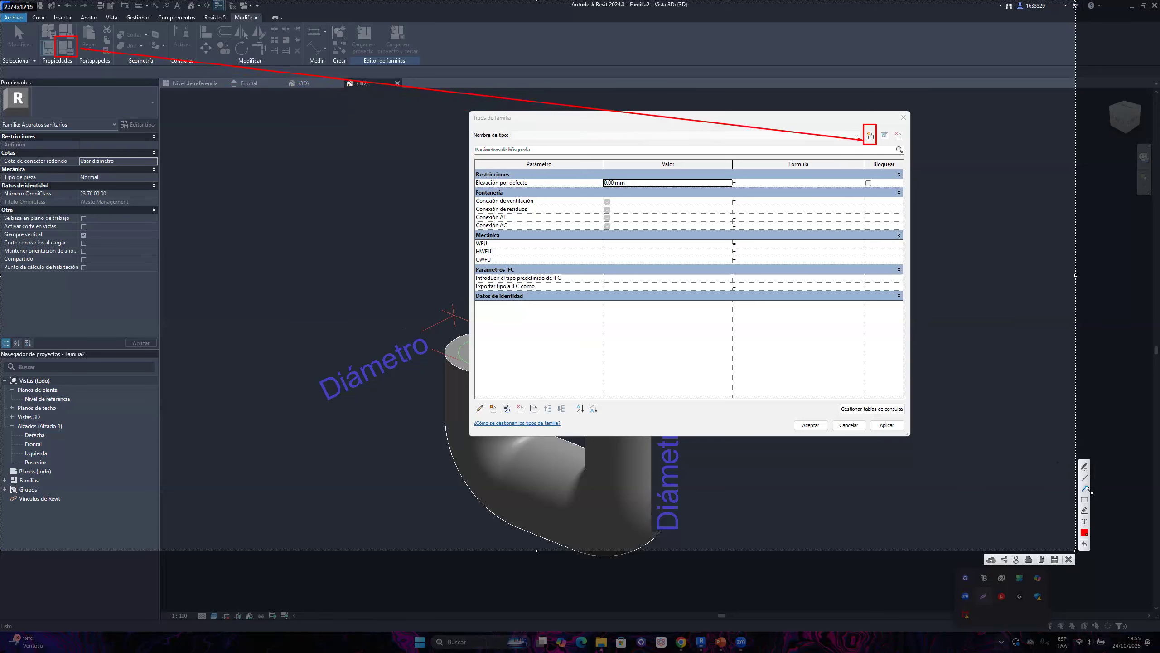
drag(231, 10, 262, 24)
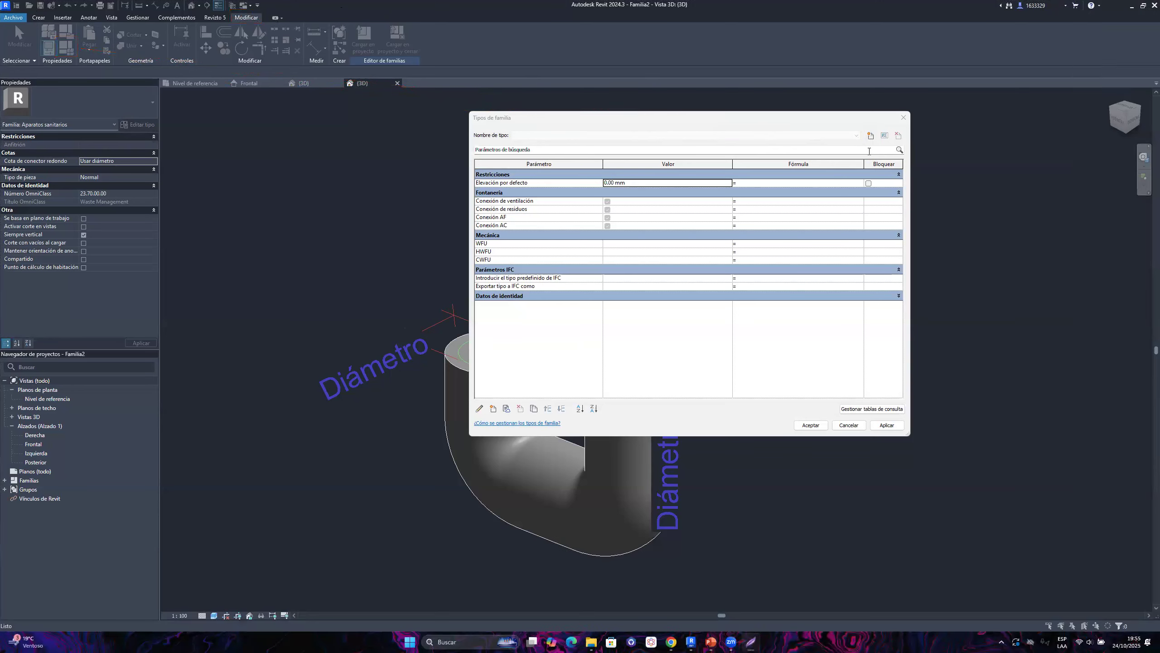
key(Escape)
Create a new family type named 2" for the trap and accept the family types
click(871, 136)
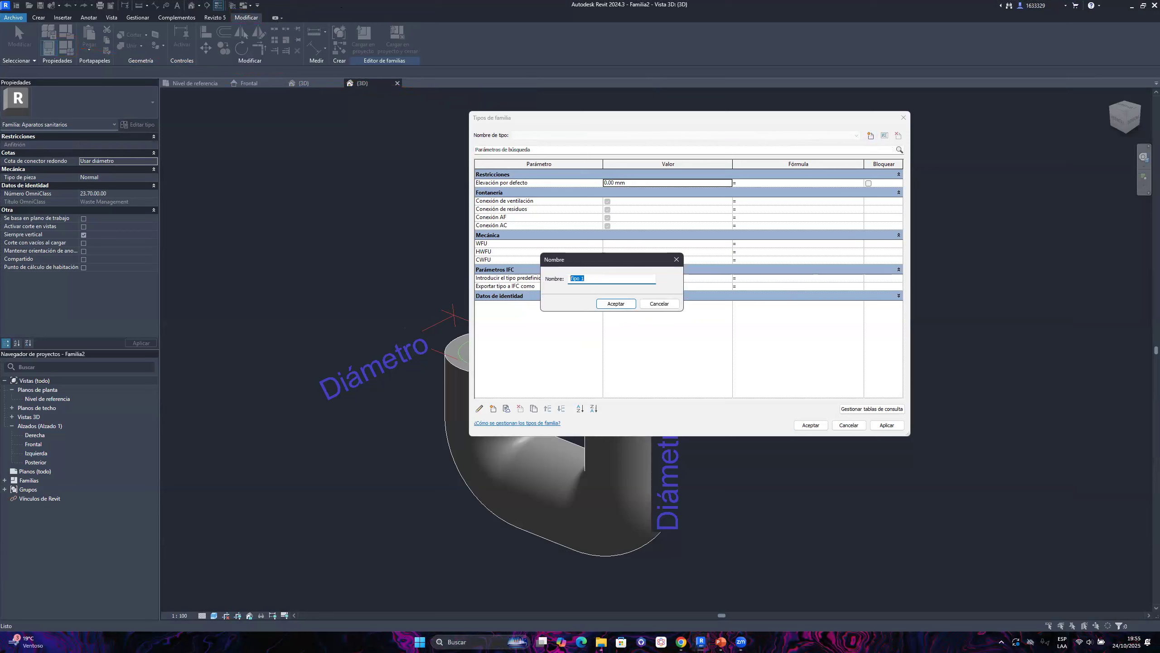
text(2)
click(616, 303)
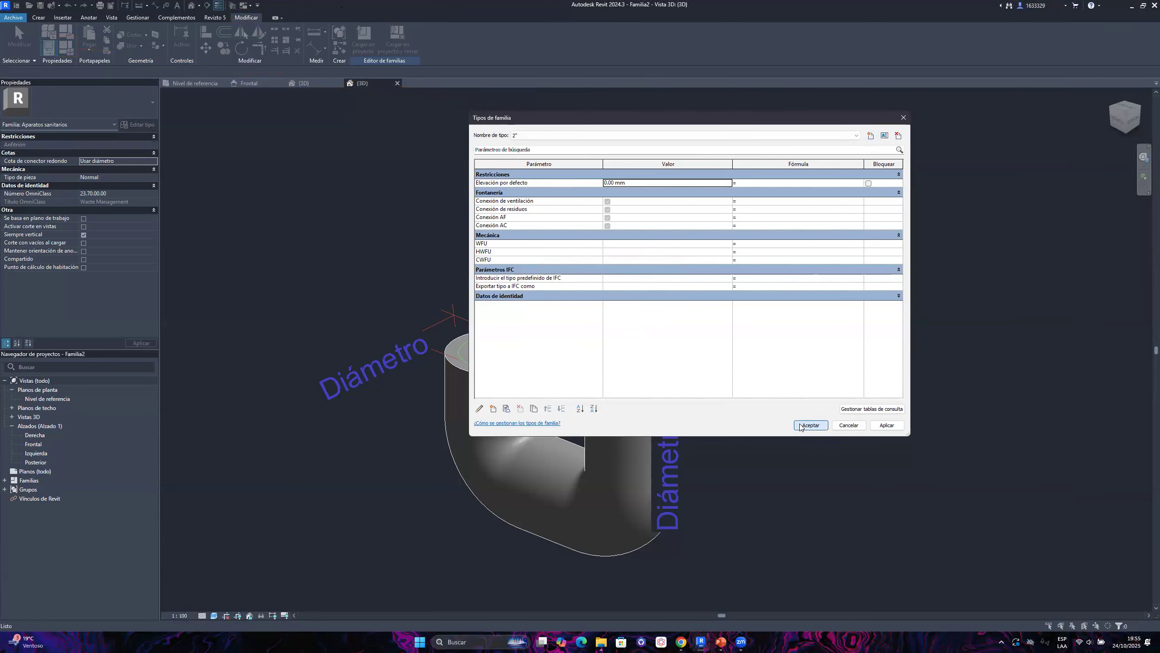
click(810, 425)
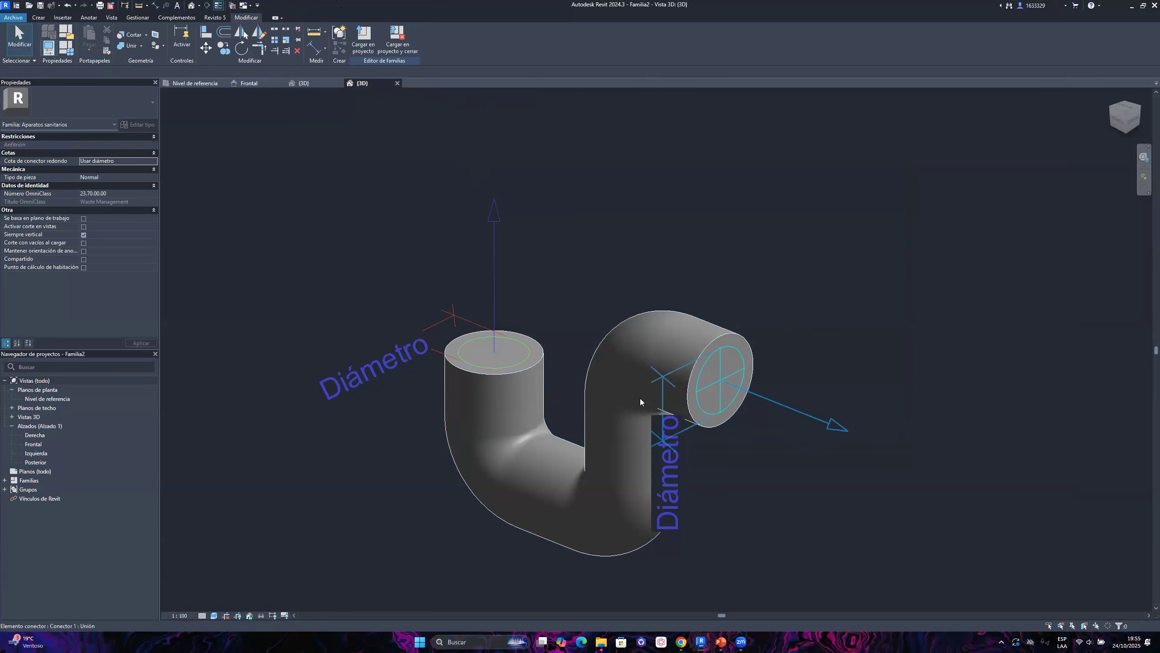
Save the trap family as TRAMPA P in the MODULO 04 - Tema 05 folder
click(601, 642)
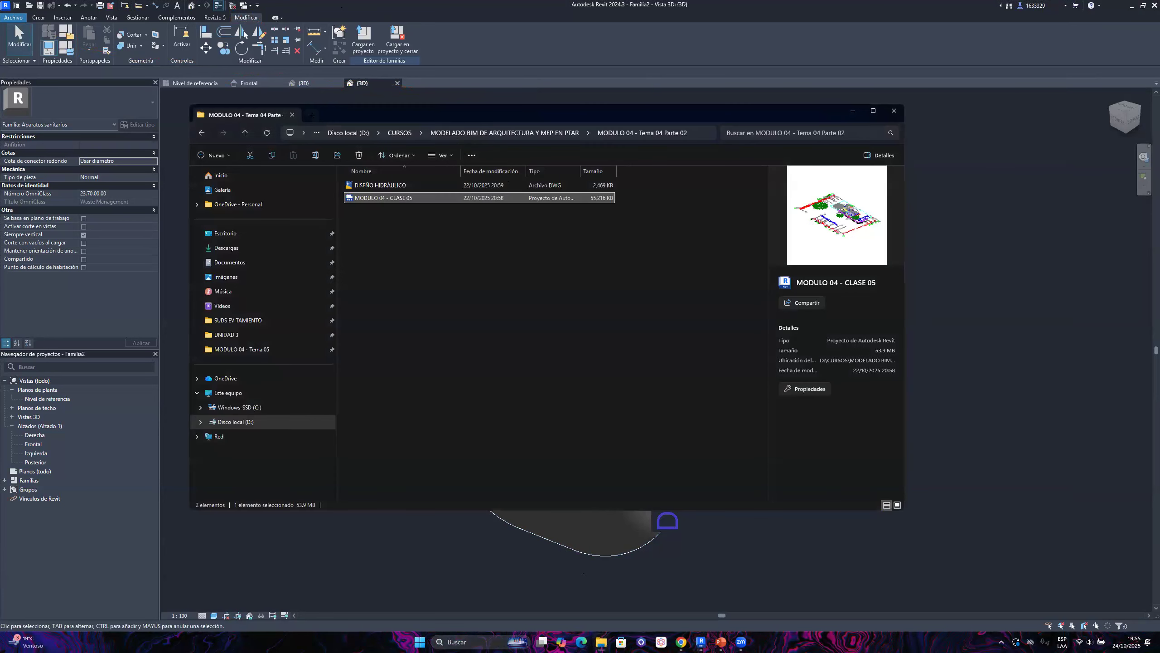
click(853, 110)
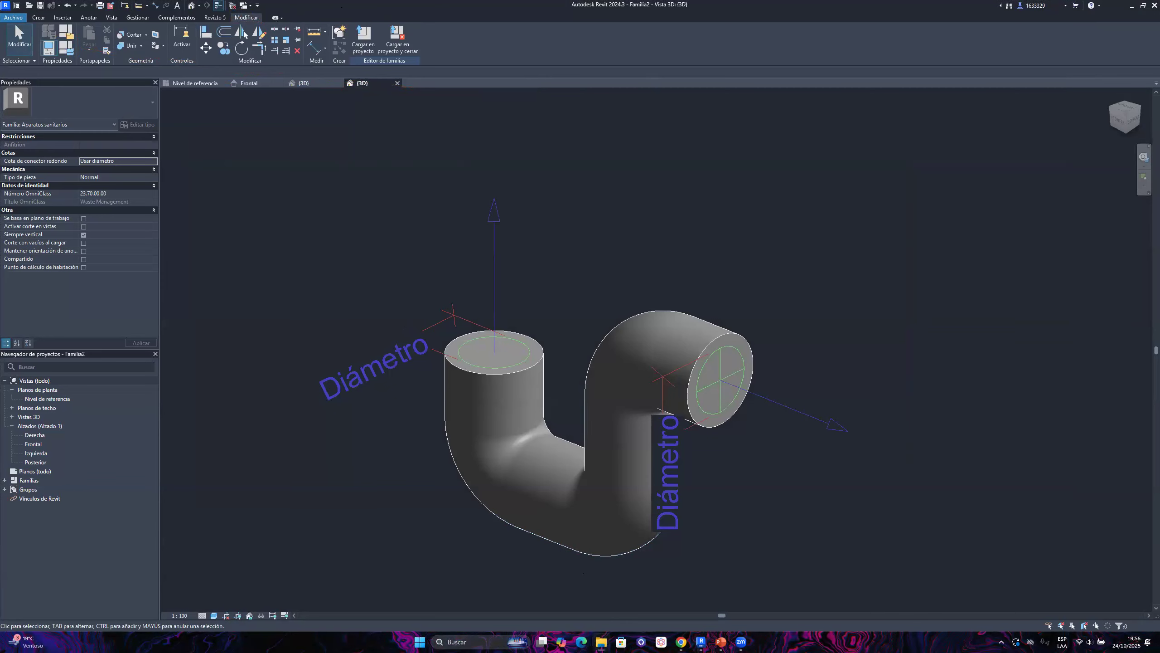
click(13, 17)
mouse_move(24, 130)
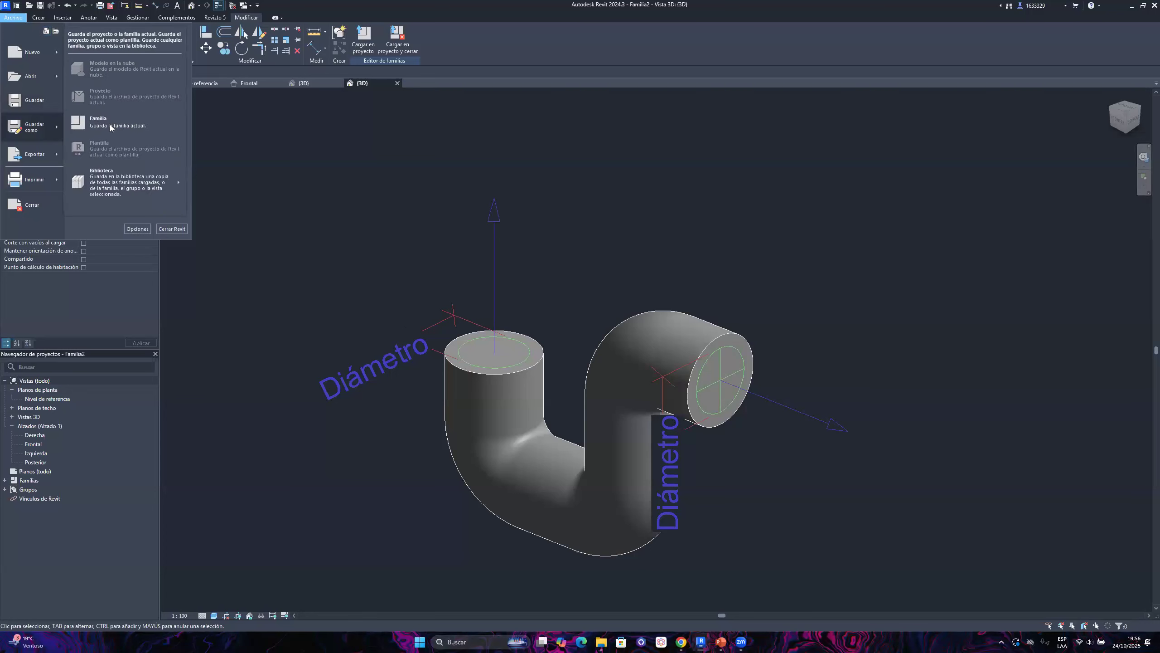
click(109, 124)
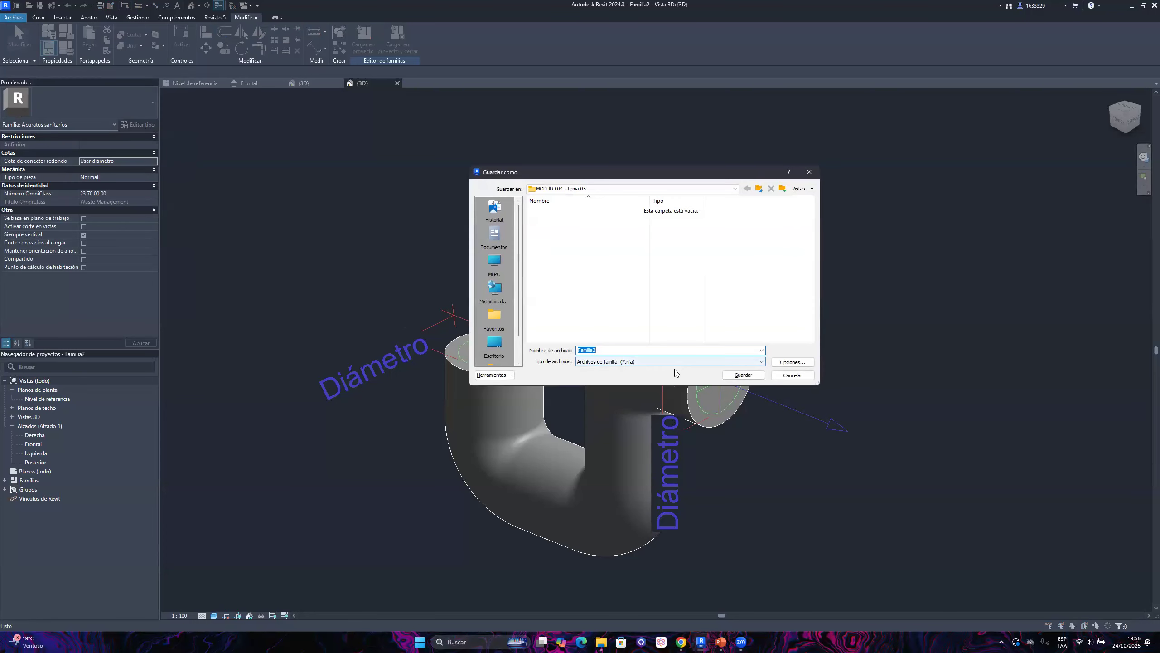
key(Caps_Lock)
text(TRA,)
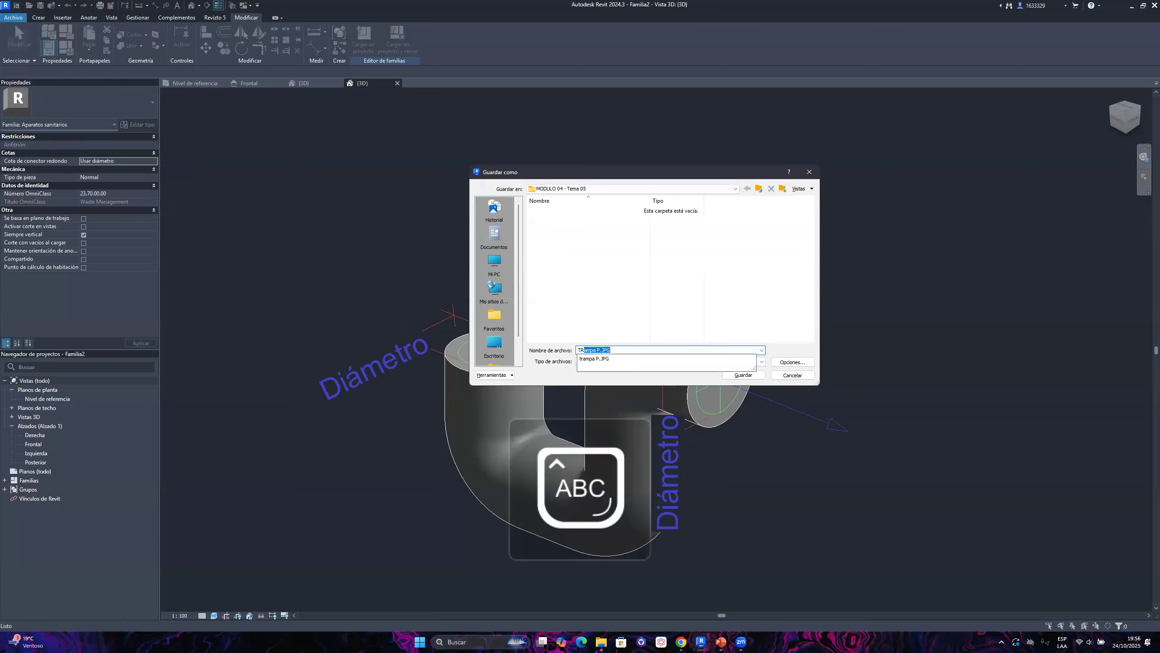
text(MPA )
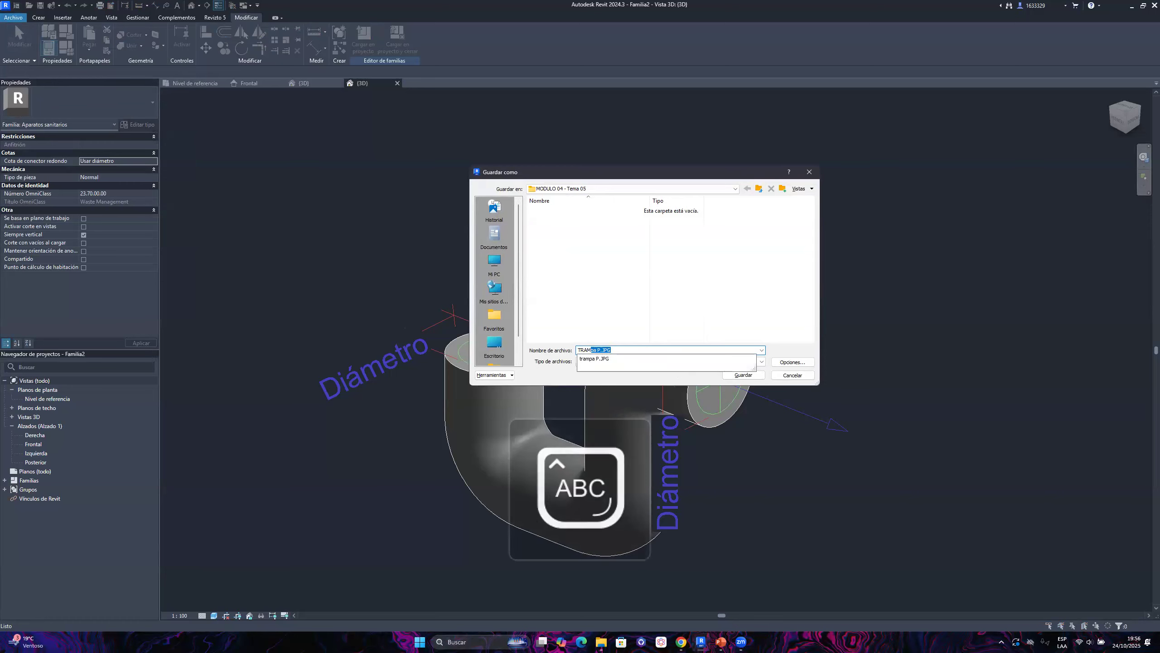
text(P)
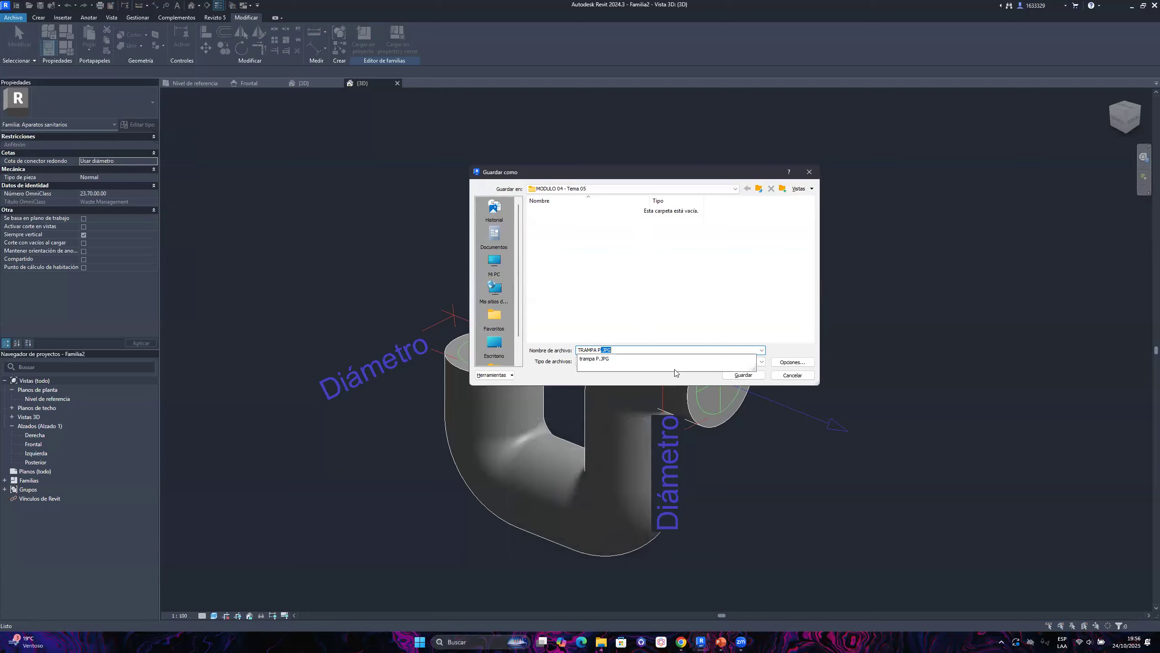
key(BackSpace)
click(746, 311)
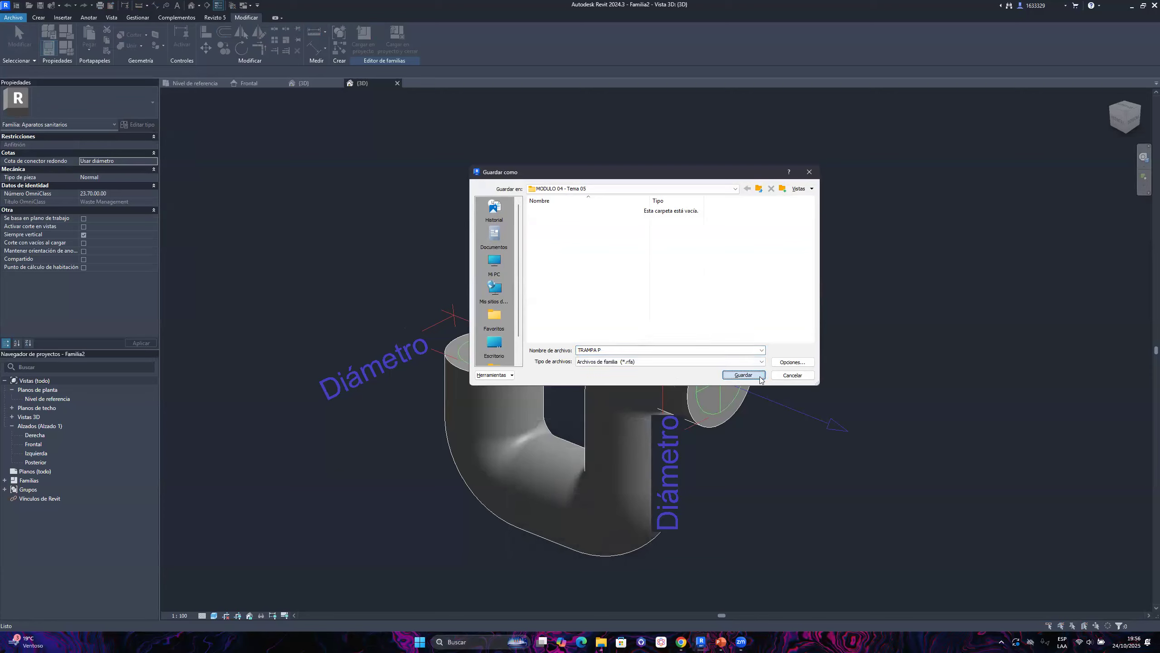
click(760, 378)
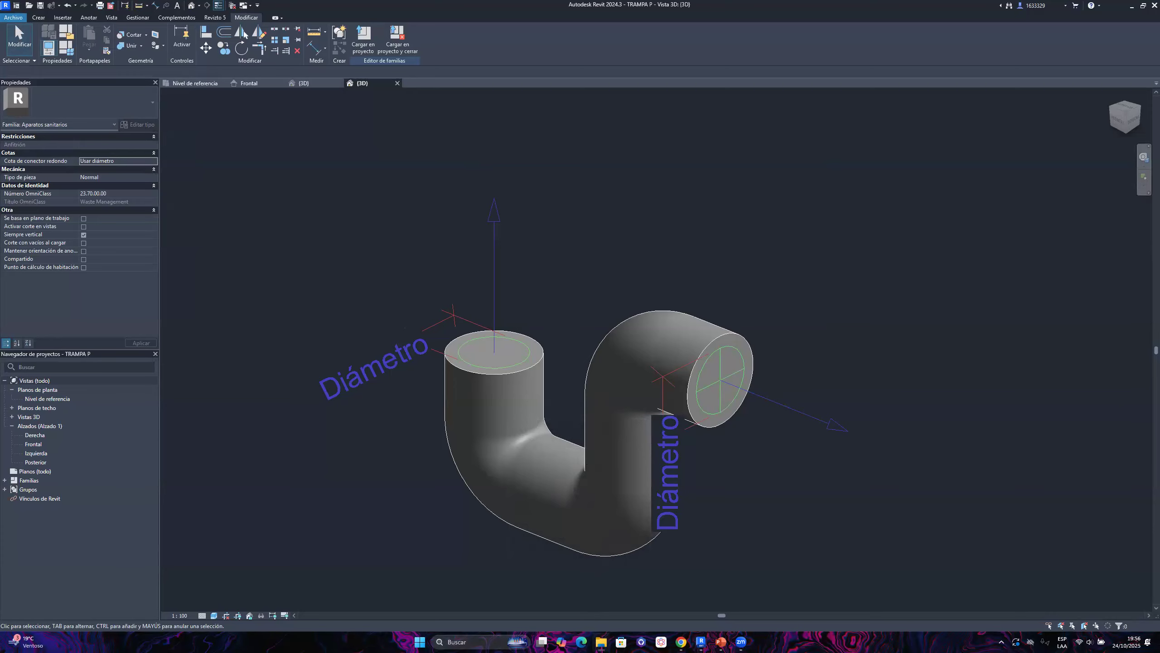
Check the saved TRAMPA P family file and its file properties in File Explorer
click(601, 642)
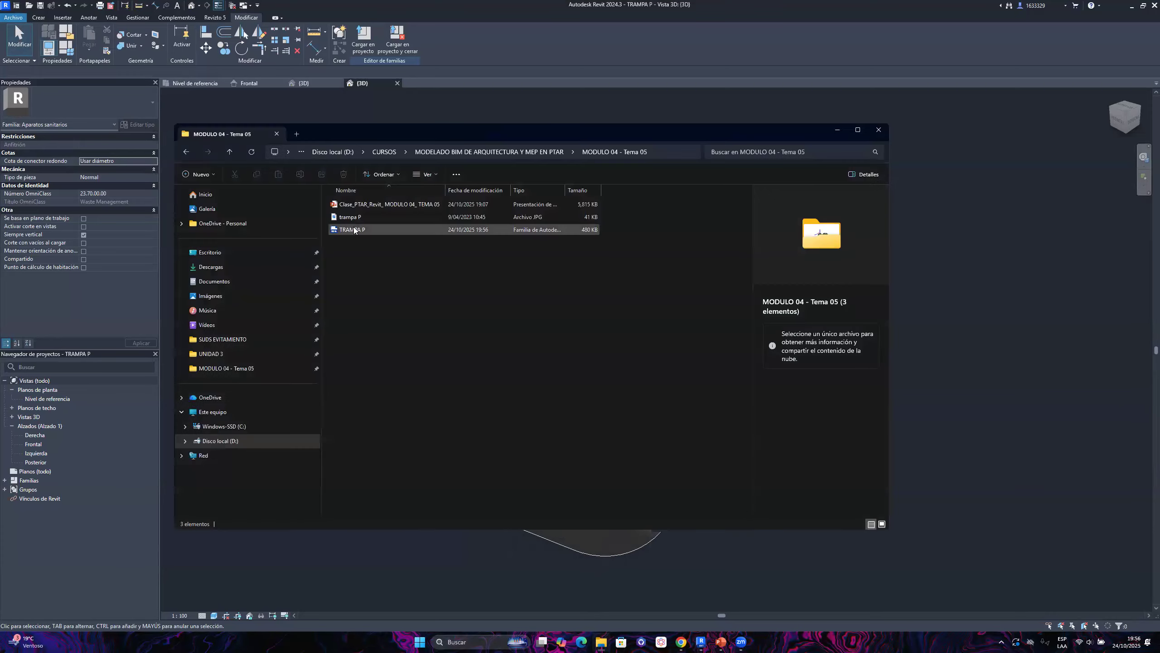
click(355, 230)
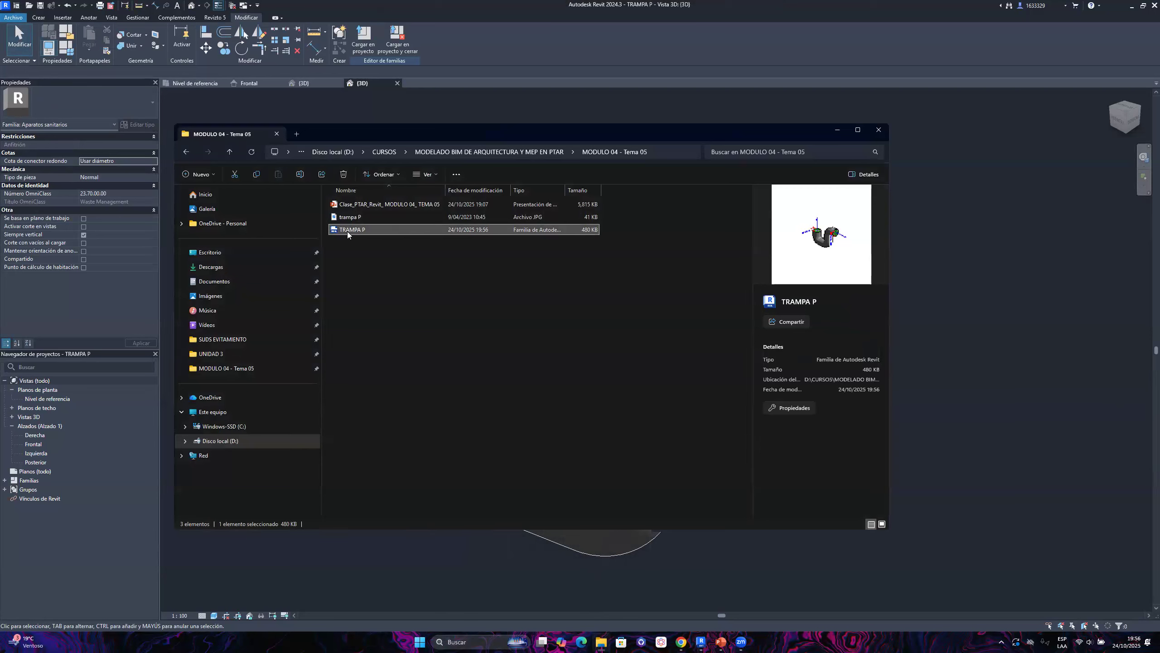
click(777, 407)
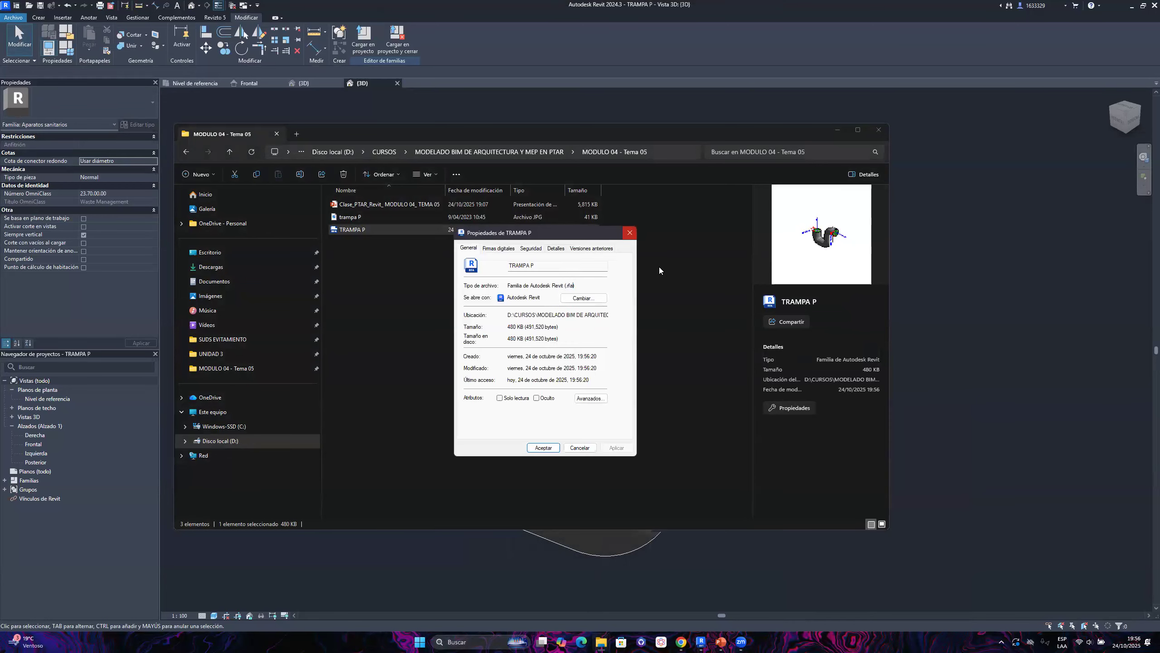
click(629, 232)
click(838, 131)
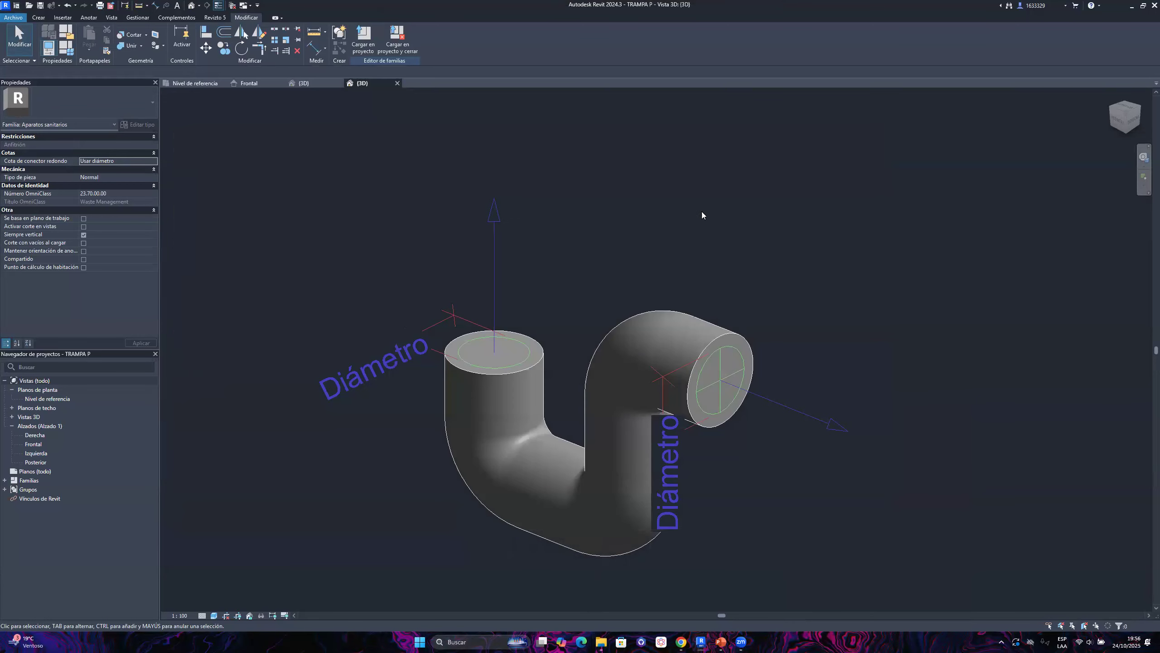
Switch to the MODULO 04 - CLASE 05 project's 3D view and load the TRAMPA P.rfa family from the MODULO 04 - Tema 05 folder
click(310, 83)
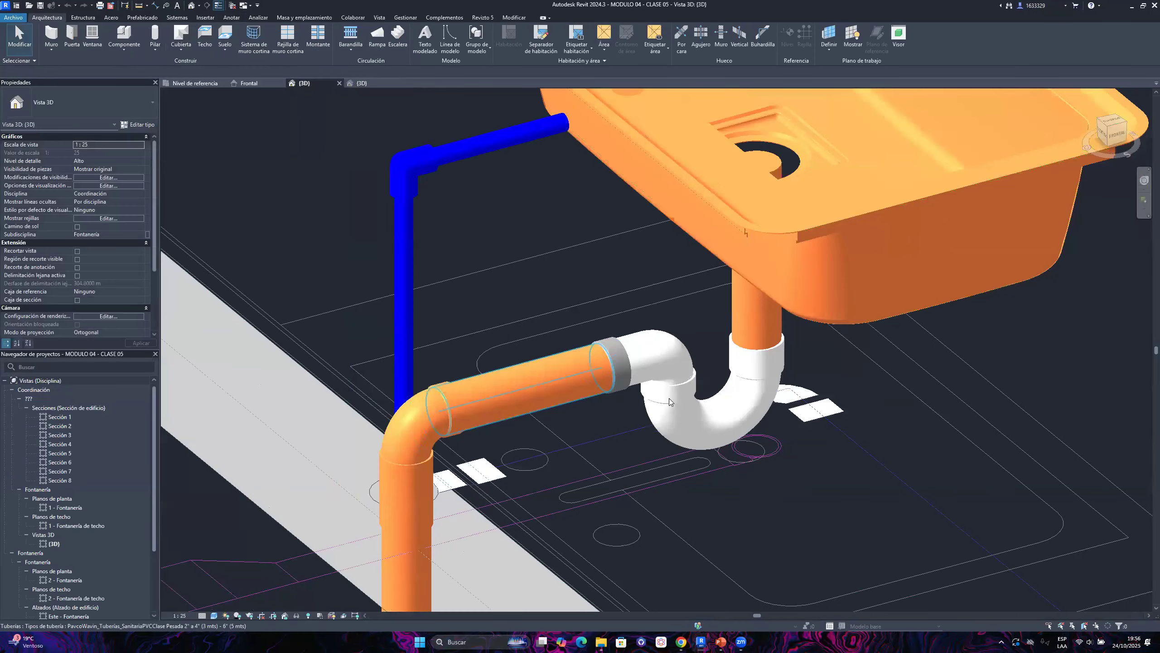
scroll(683, 351, down, 12)
shift+middle_drag(489, 383, 587, 404)
scroll(588, 403, up, 4)
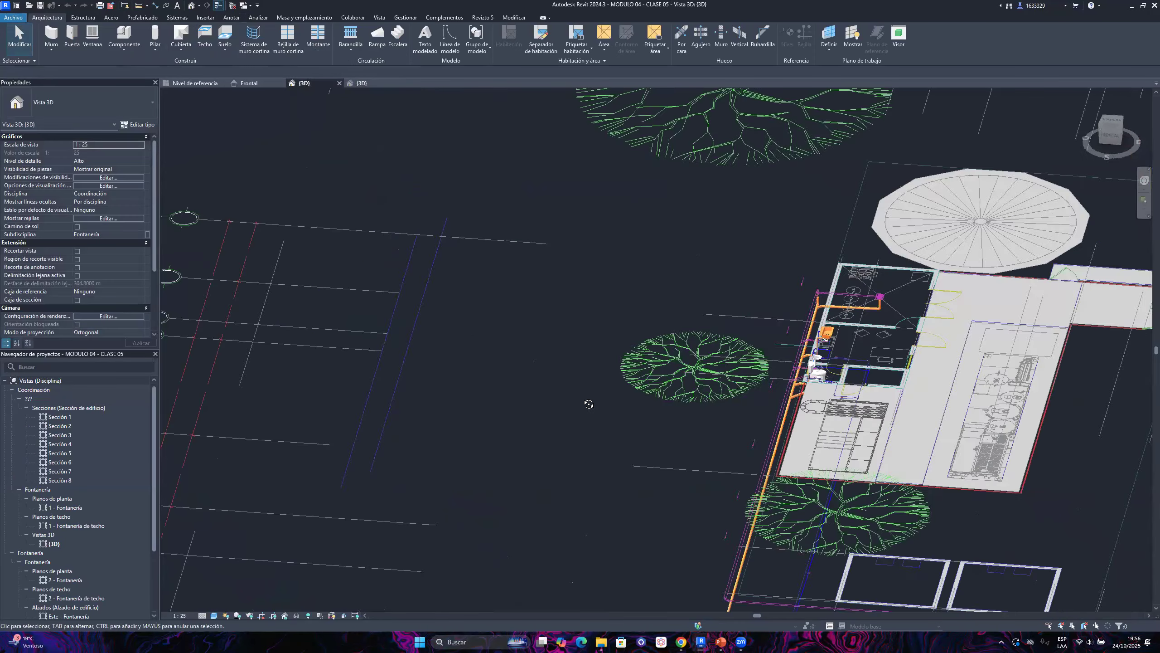
click(207, 18)
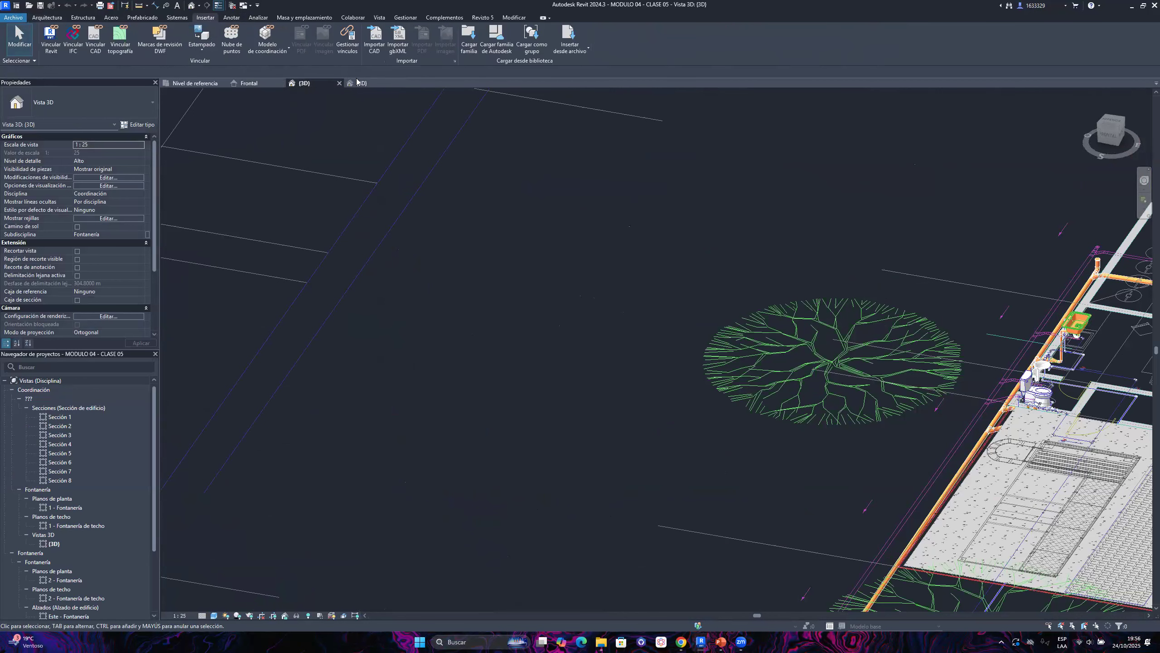
click(469, 47)
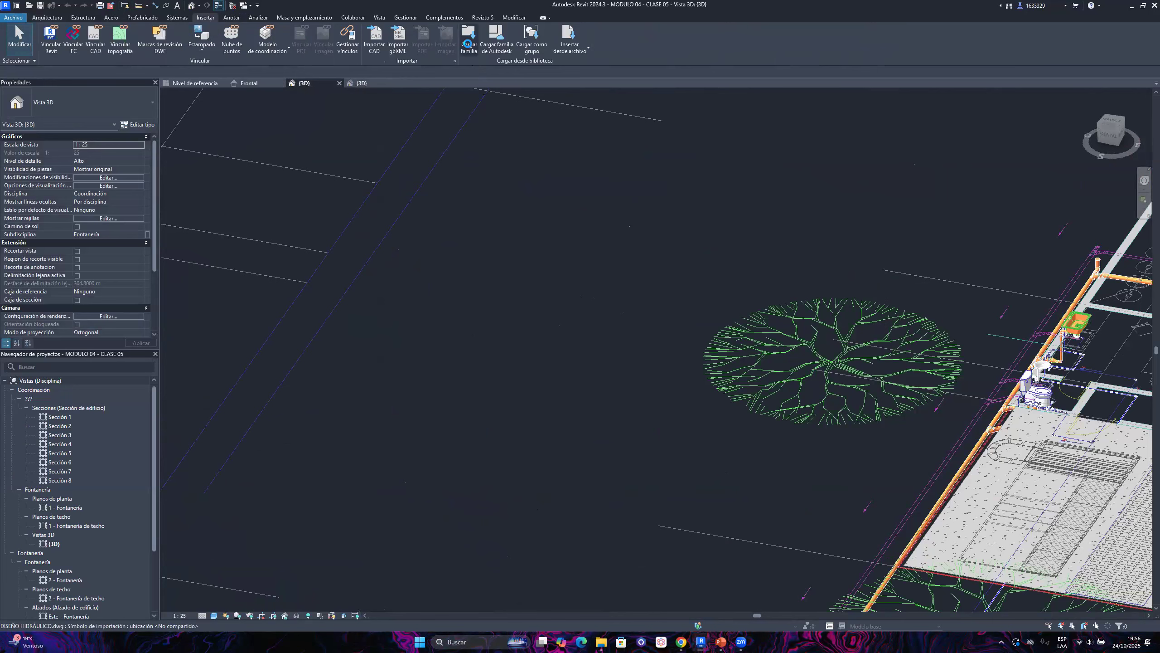
click(415, 359)
click(475, 326)
double_click(475, 325)
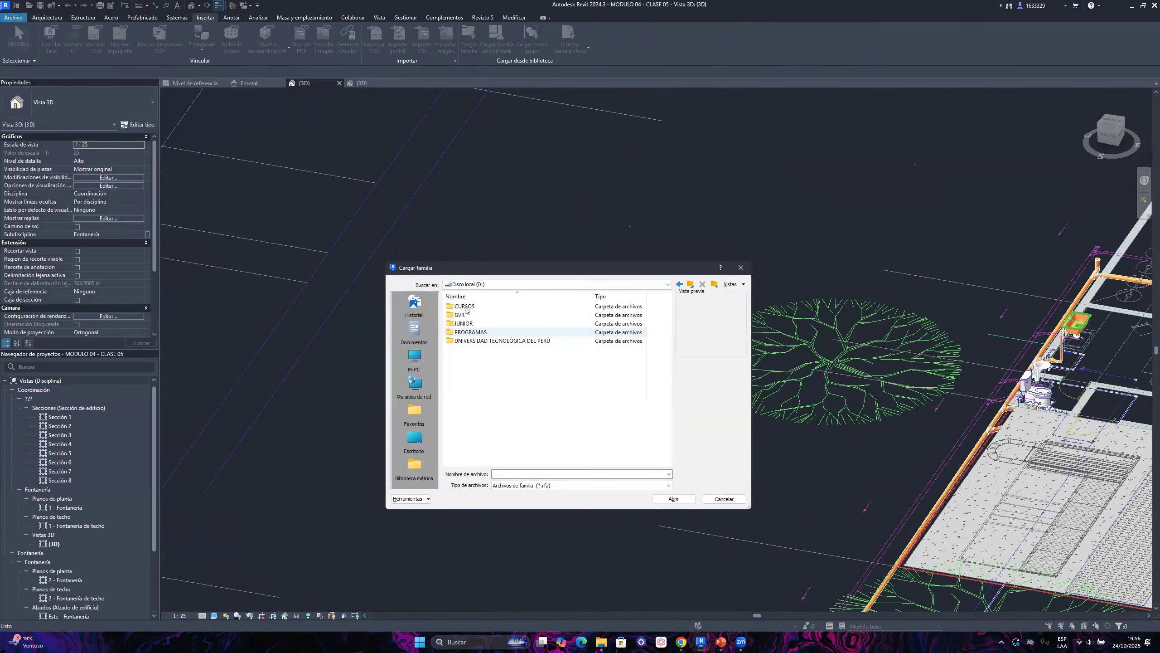
double_click(499, 315)
double_click(527, 355)
double_click(480, 352)
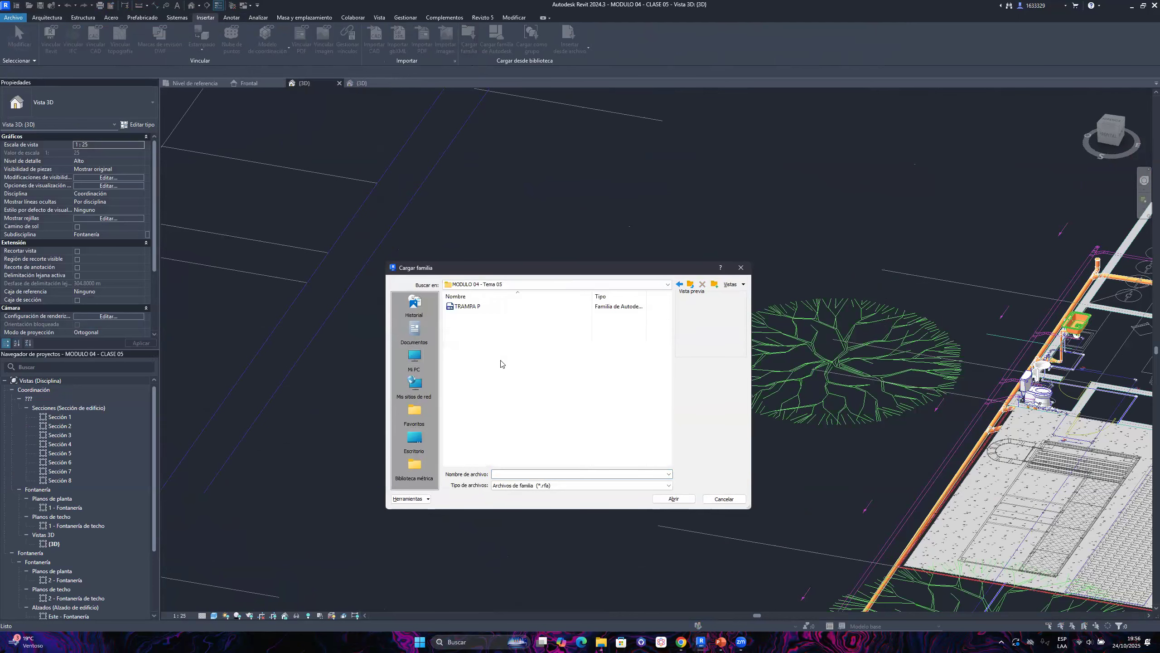
click(468, 307)
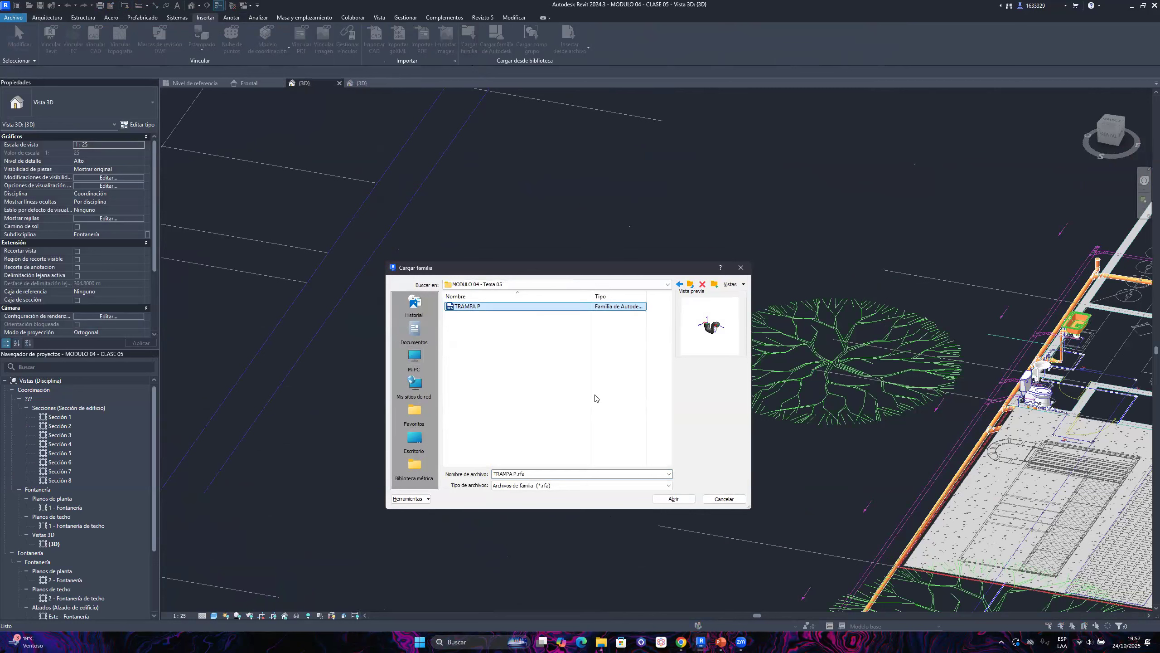
click(674, 498)
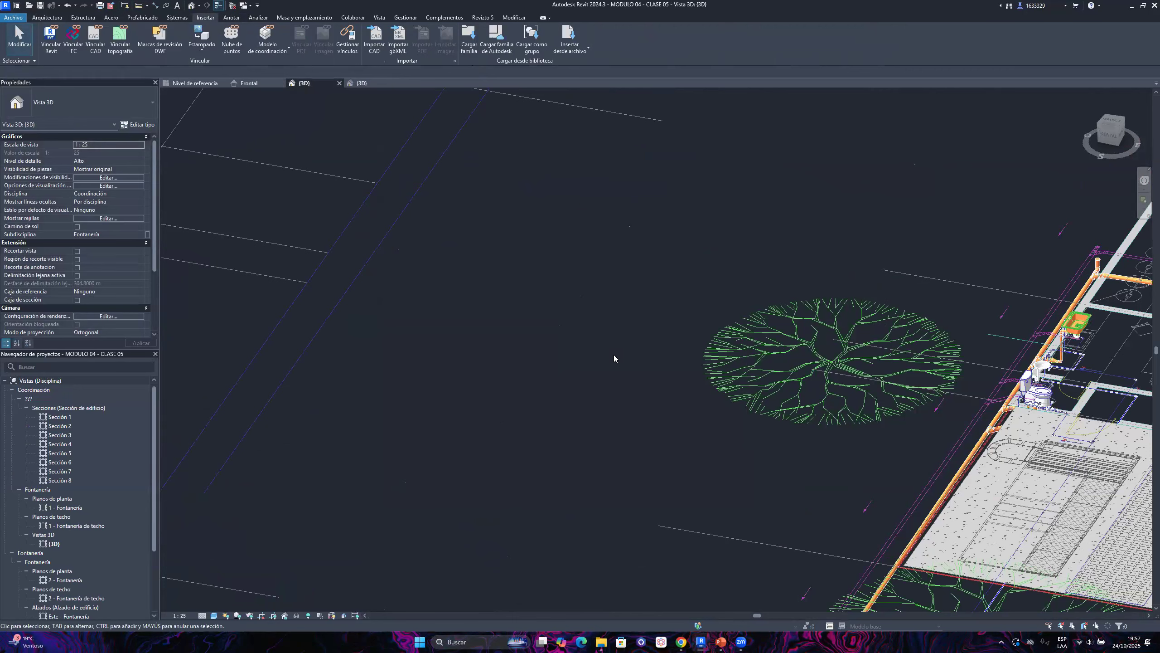
Display the systems modelling commands that include component placement
click(177, 19)
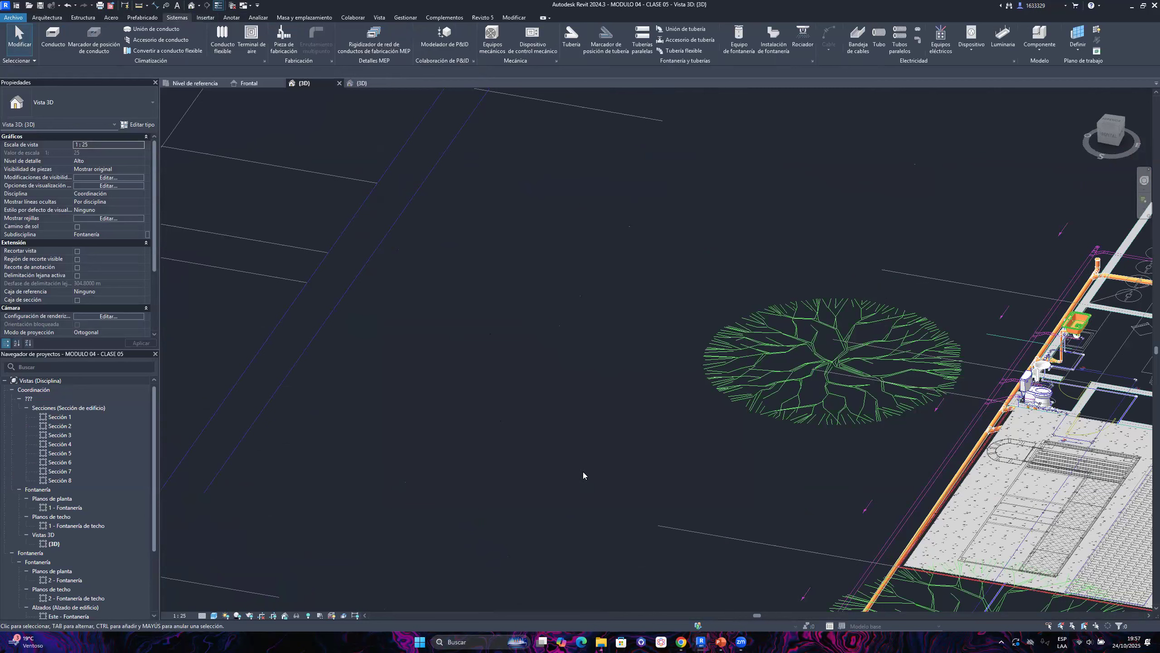
click(1001, 642)
drag(94, 1, 1111, 562)
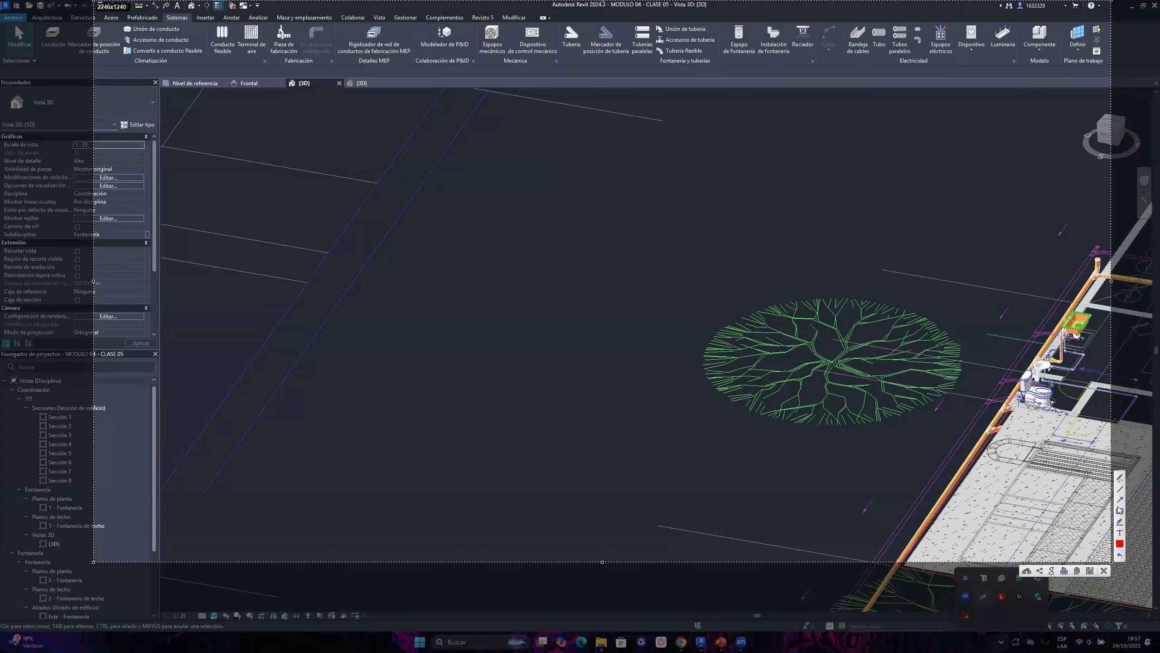
drag(1014, 18, 1056, 55)
drag(578, 184, 1014, 57)
click(1119, 556)
click(1119, 556)
key(Escape)
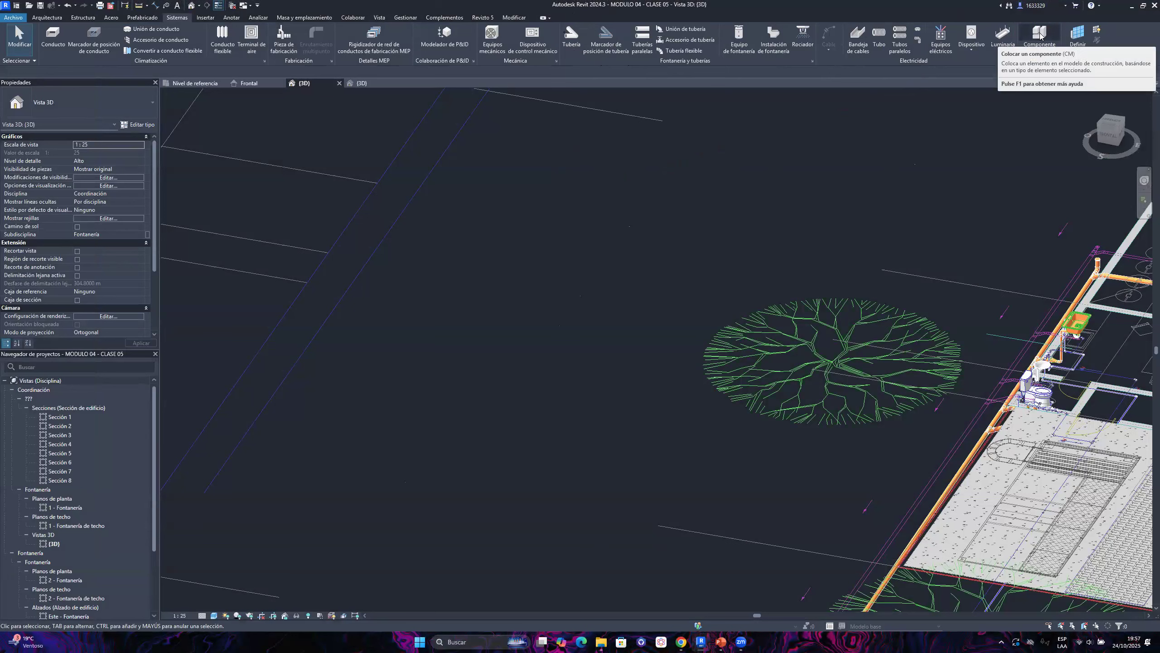
Place one 2" TRAMPA P component on Nivel 1 in the empty area beside the tree
click(1040, 35)
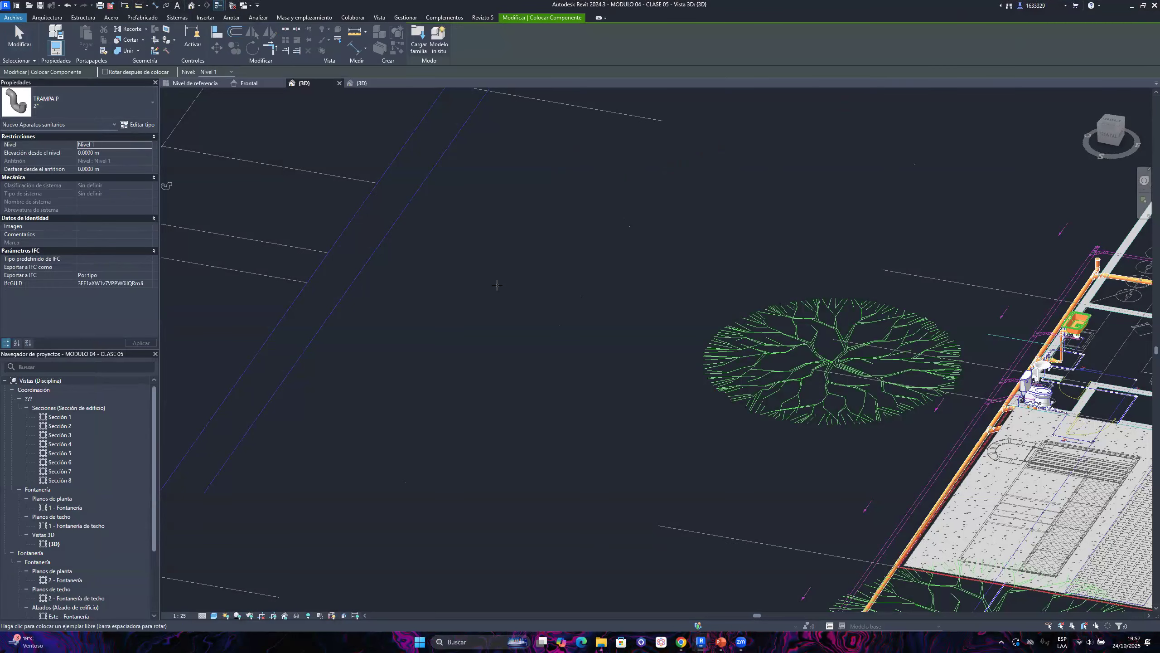
scroll(530, 351, up, 2)
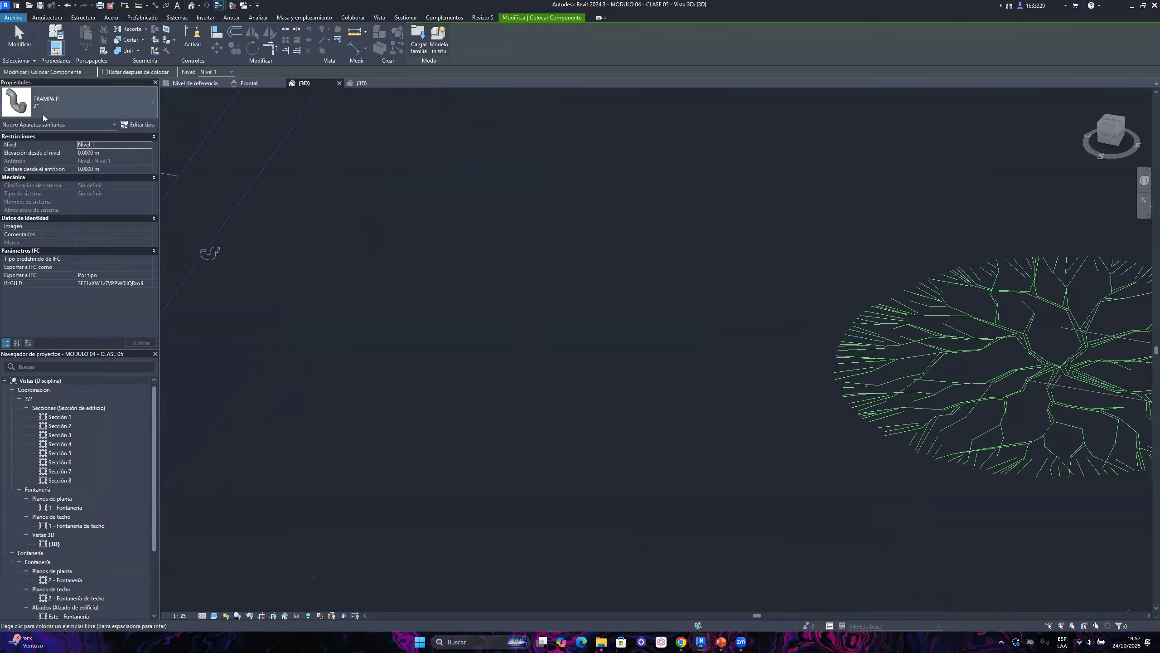
scroll(507, 354, up, 2)
scroll(508, 359, up, 2)
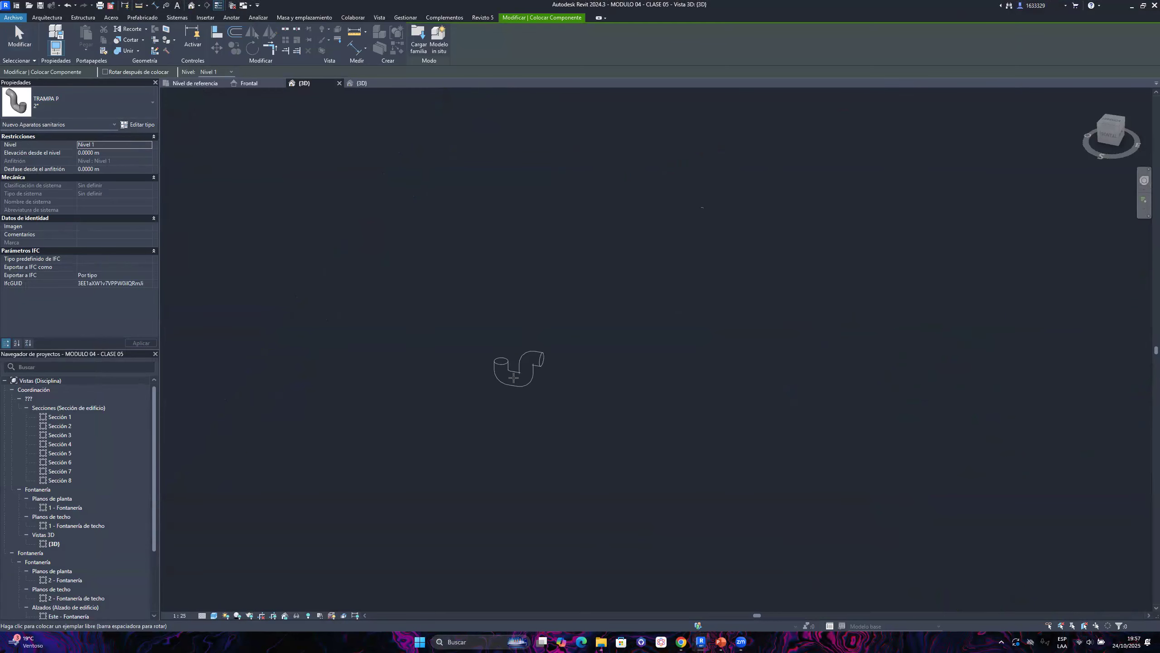
click(488, 383)
scroll(617, 378, up, 1)
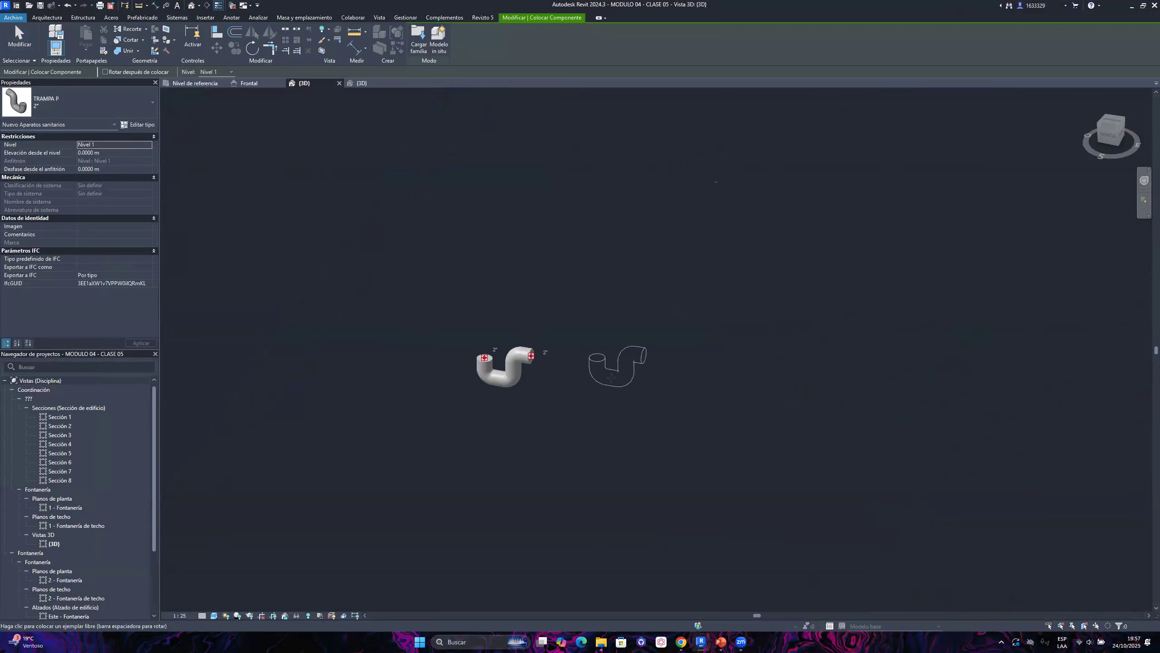
scroll(612, 377, up, 1)
key(Escape)
key(Escape)
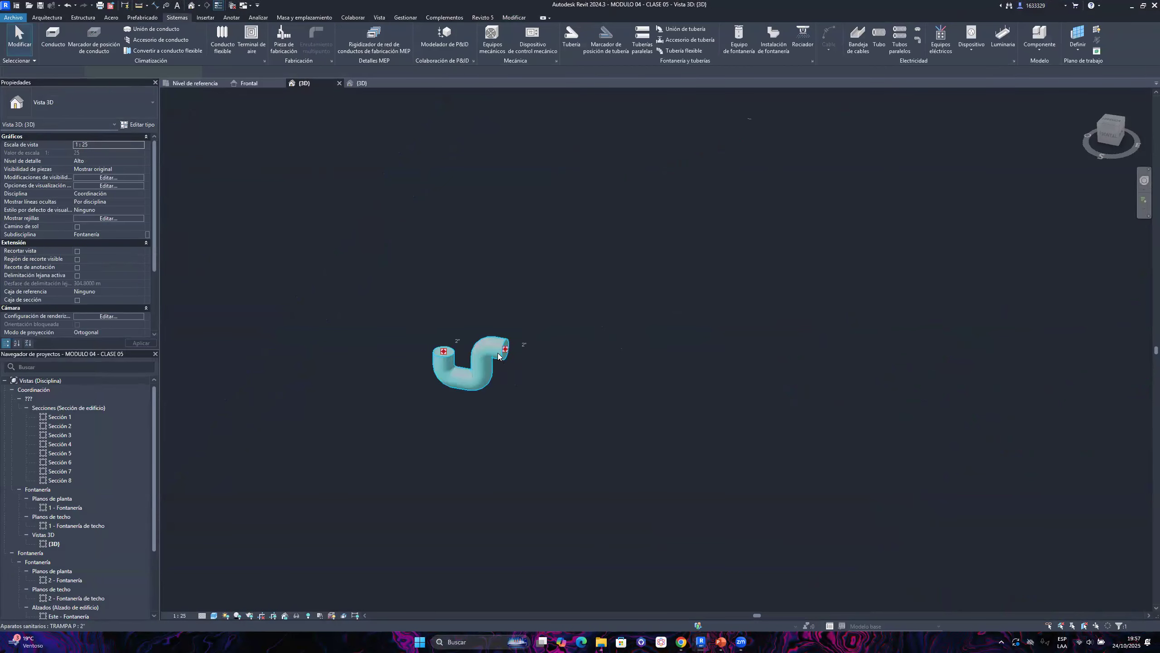
Draw a straight 2" pipe about 0.23 m long from the trap's horizontal outlet connector
click(498, 357)
scroll(438, 327, up, 5)
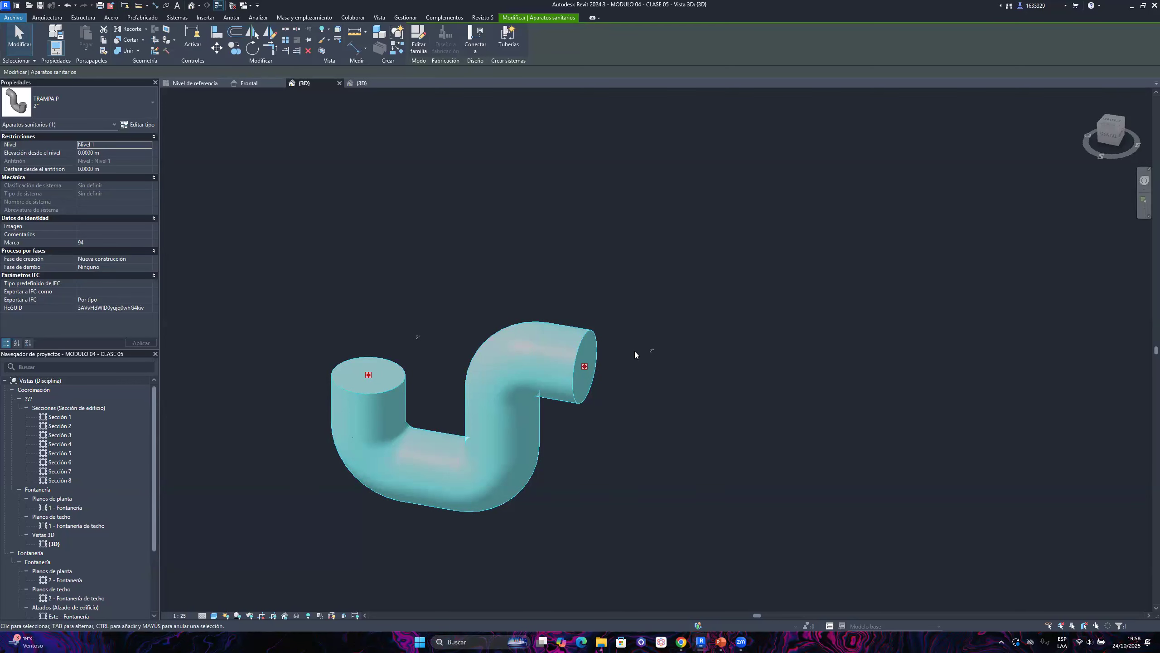
scroll(485, 326, down, 2)
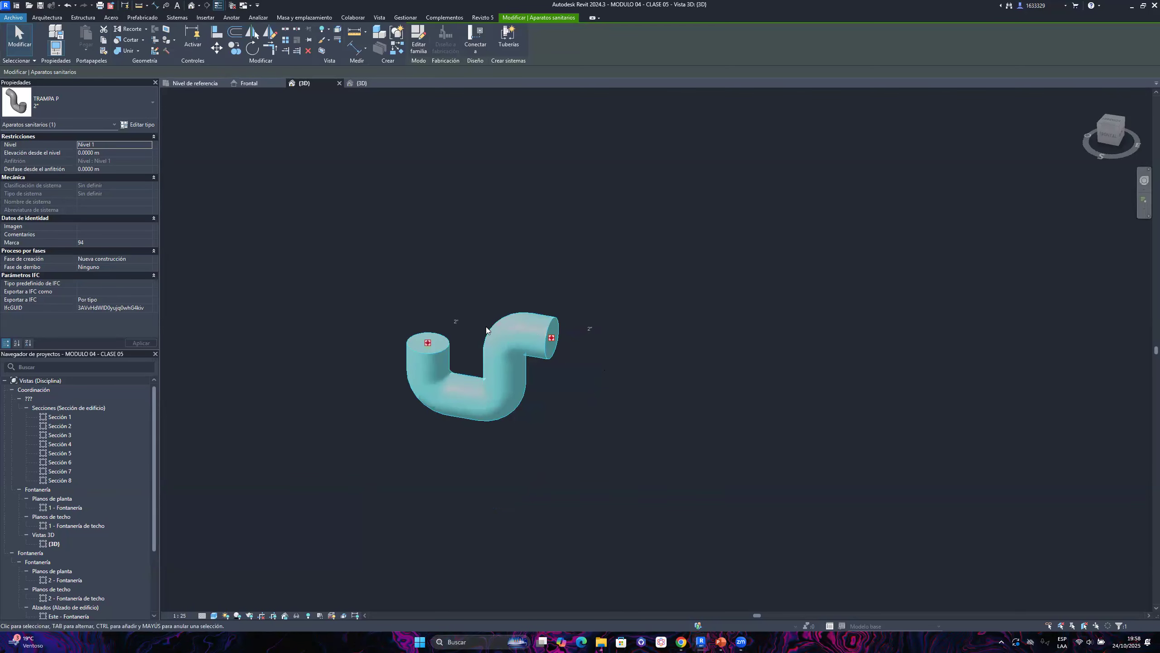
scroll(486, 326, up, 2)
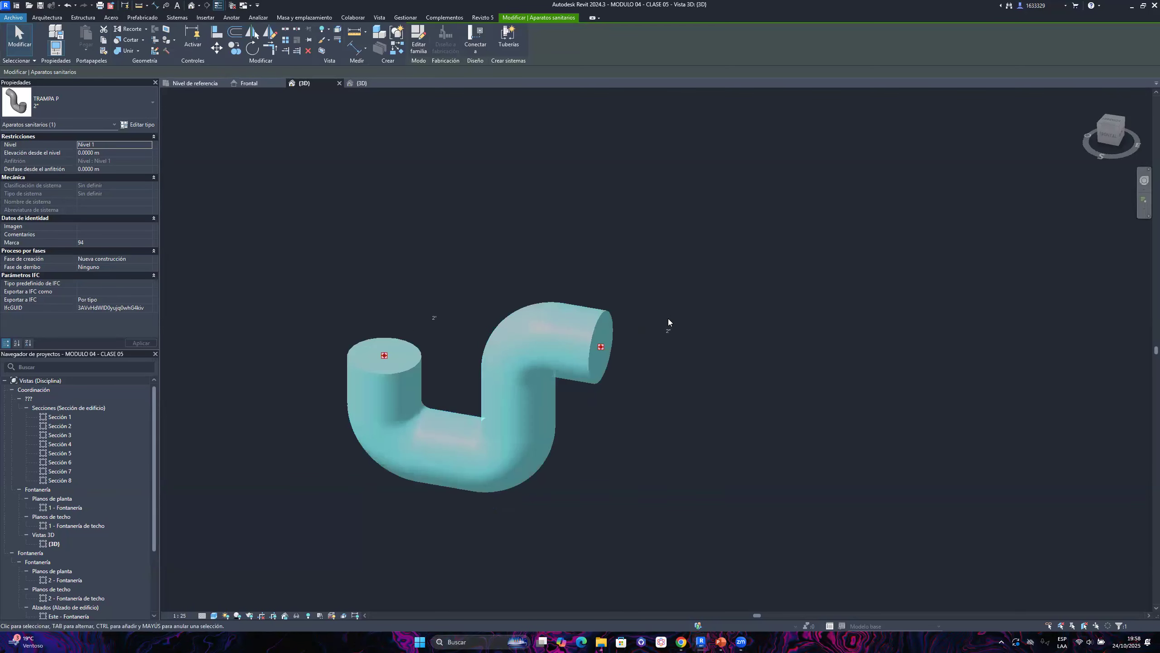
right_click(601, 350)
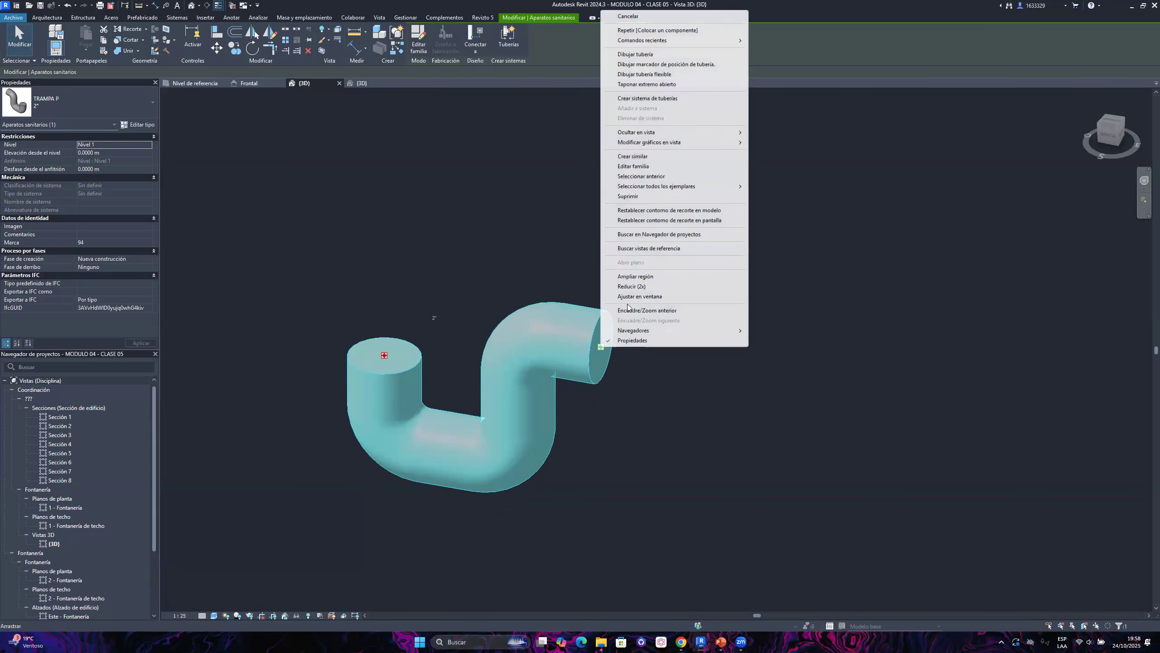
click(654, 55)
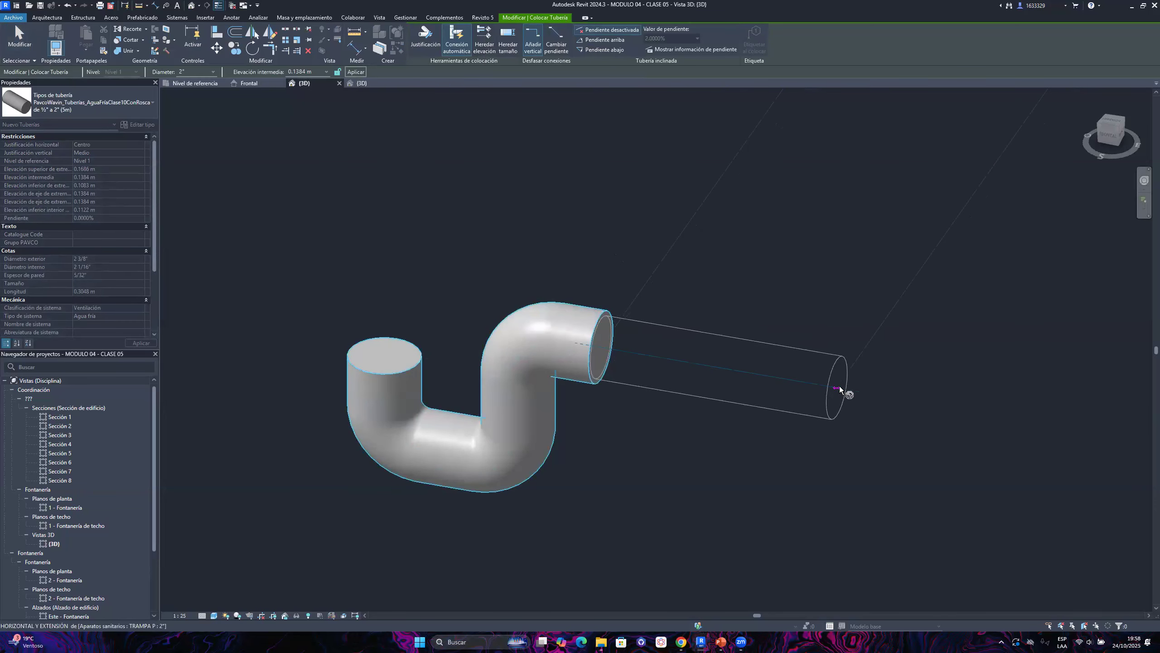
click(839, 387)
key(Escape)
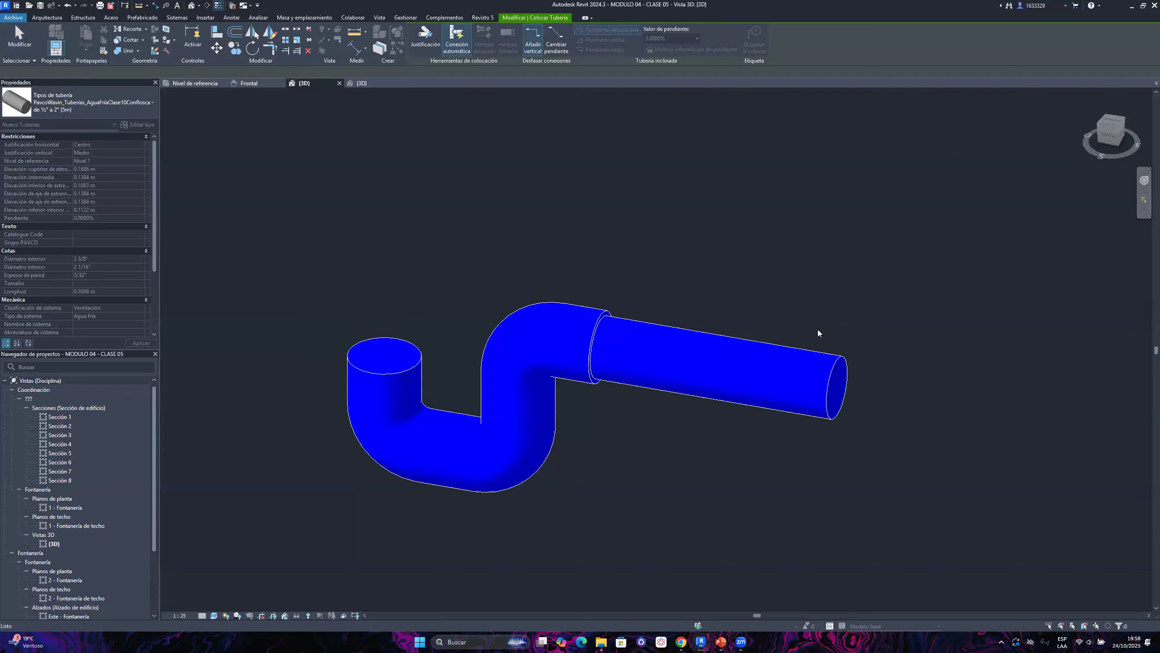
Examine the new pipe and its joint with the trap's outlet from several angles
scroll(818, 327, down, 2)
shift+middle_drag(816, 321, 800, 357)
scroll(801, 439, down, 6)
scroll(674, 223, up, 3)
scroll(697, 273, up, 3)
click(777, 331)
scroll(801, 316, down, 3)
shift+middle_drag(791, 303, 727, 276)
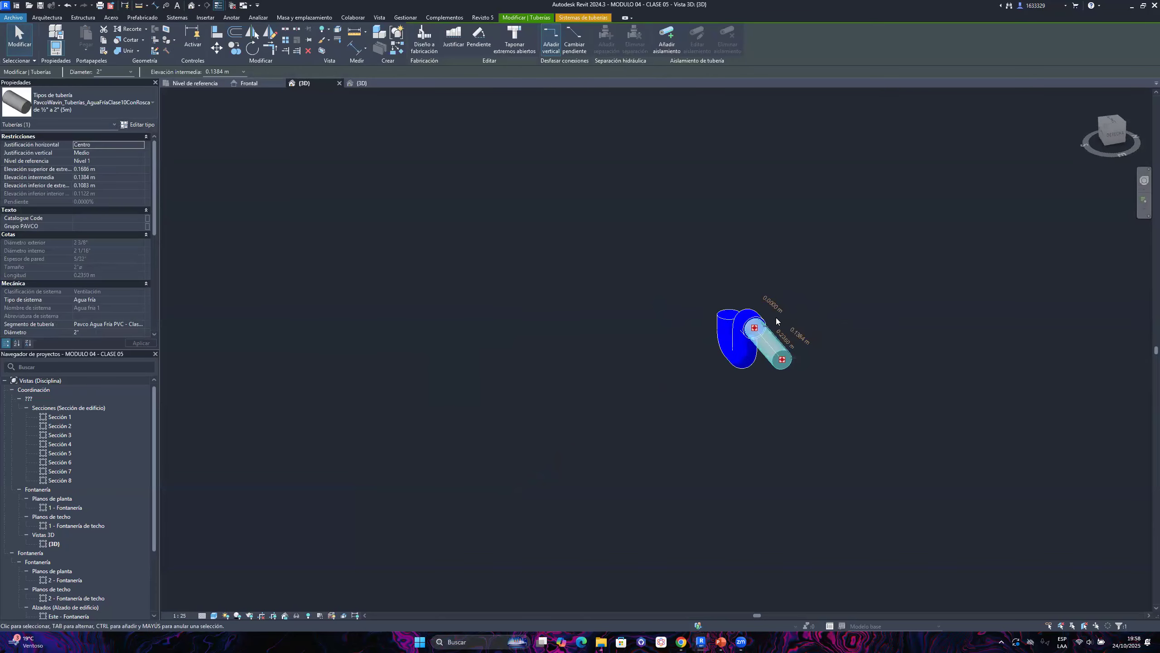
scroll(773, 320, up, 5)
click(724, 232)
shift+middle_drag(820, 318, 918, 397)
click(684, 368)
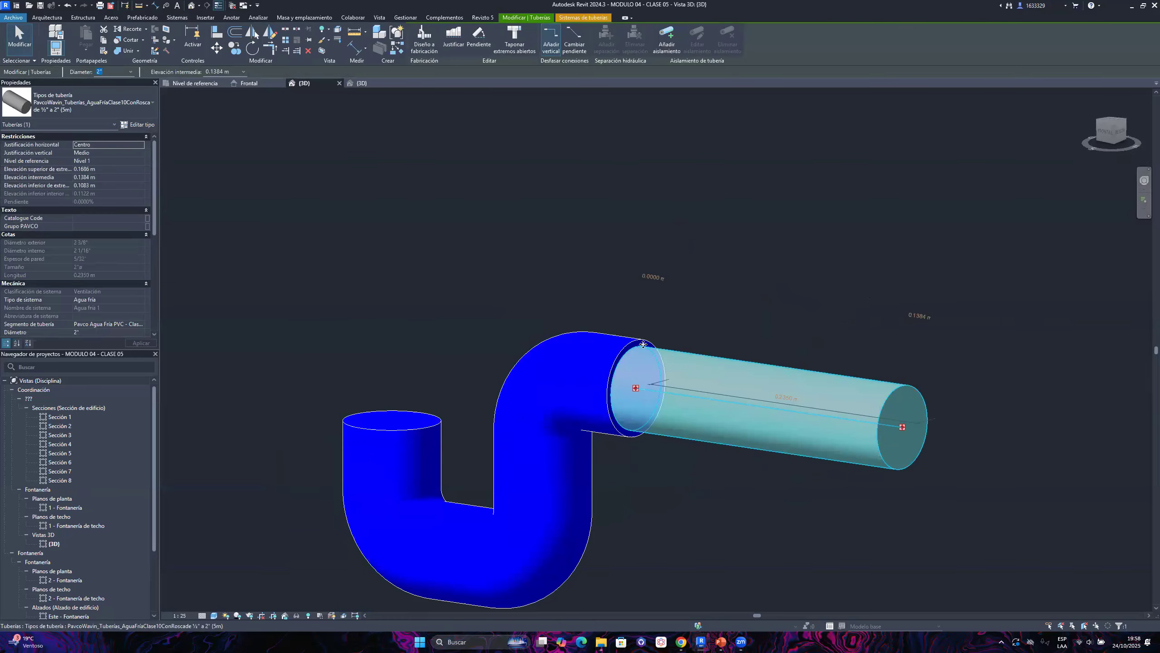
Inspect up close how the trap's outlet end fits around the connected pipe
scroll(635, 338, up, 3)
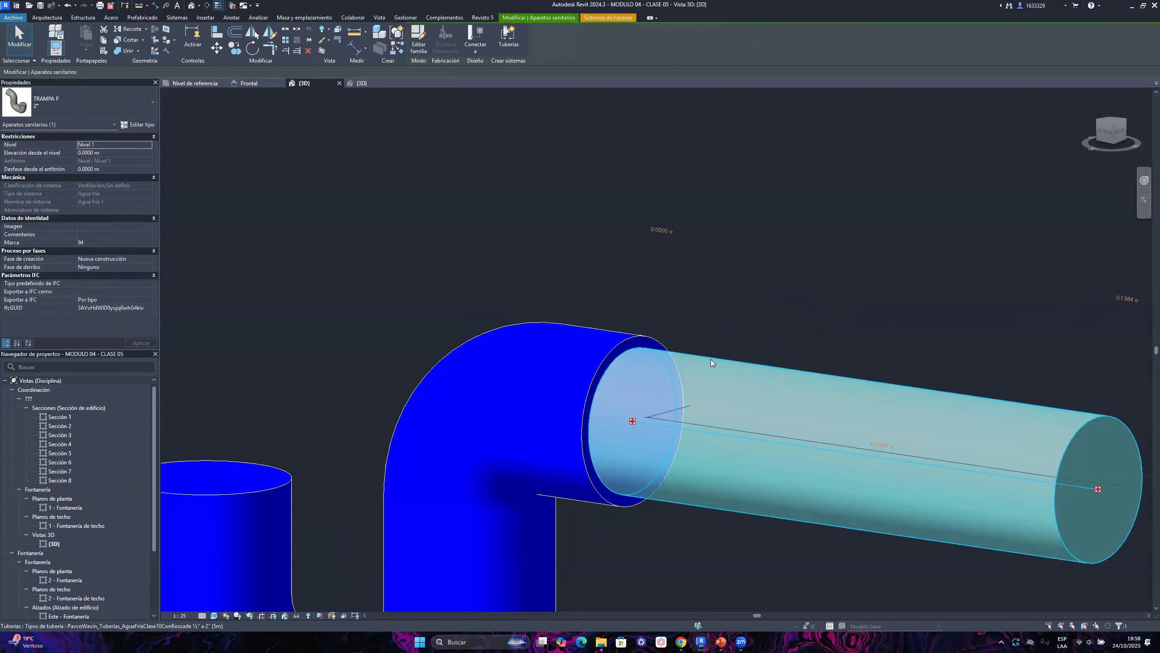
click(580, 328)
scroll(704, 259, down, 5)
shift+middle_drag(639, 296, 685, 371)
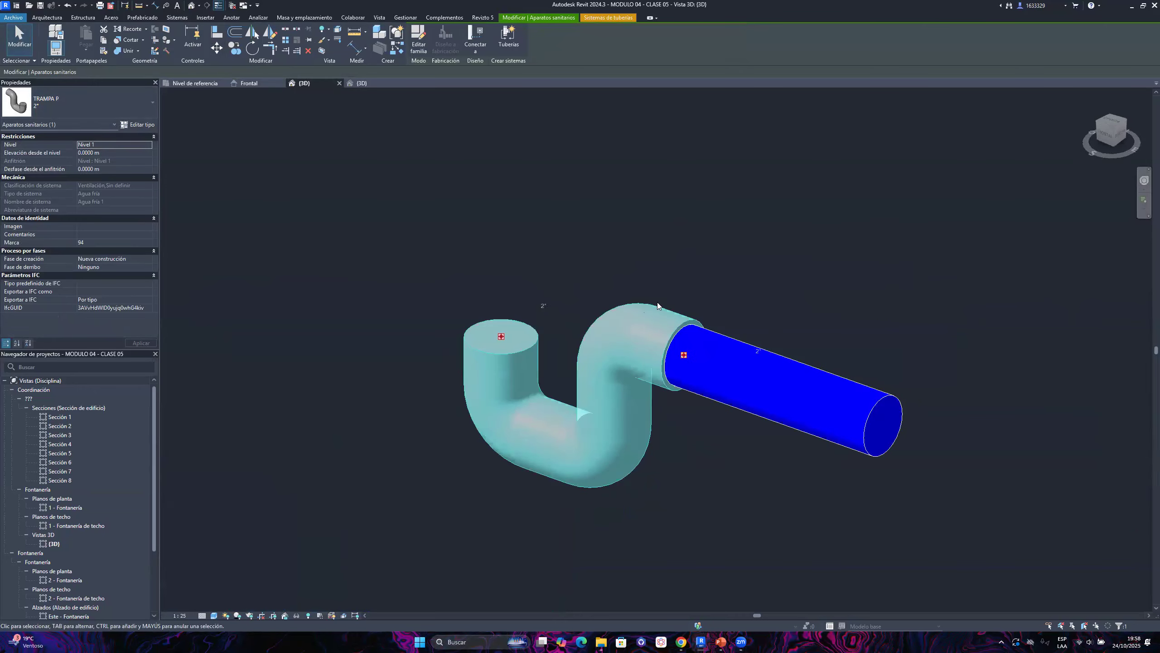
scroll(657, 302, up, 3)
scroll(558, 309, down, 3)
scroll(653, 294, up, 2)
scroll(653, 294, down, 4)
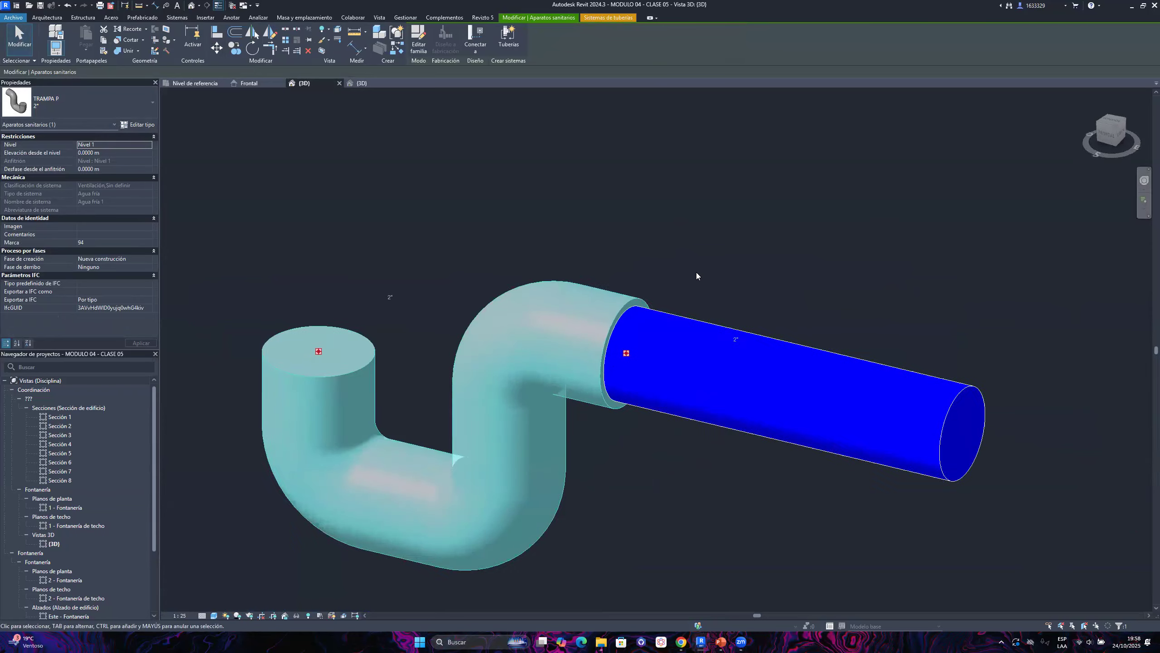
click(769, 269)
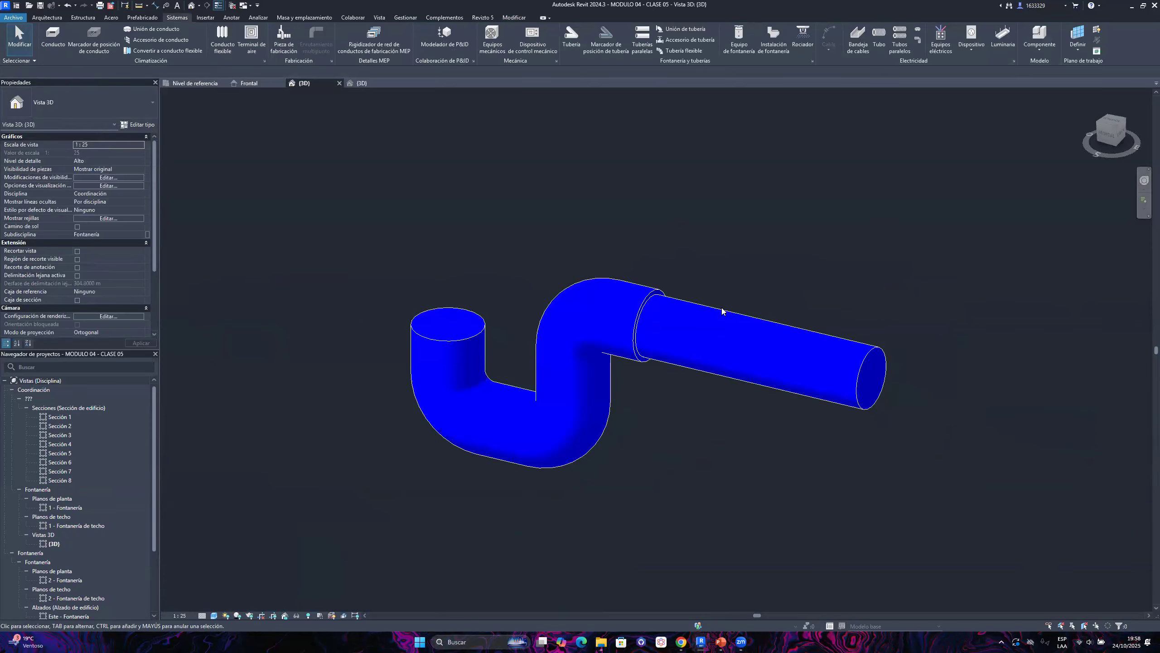
Set the system type of the pipe connected to the trap to Sanitarias
click(685, 314)
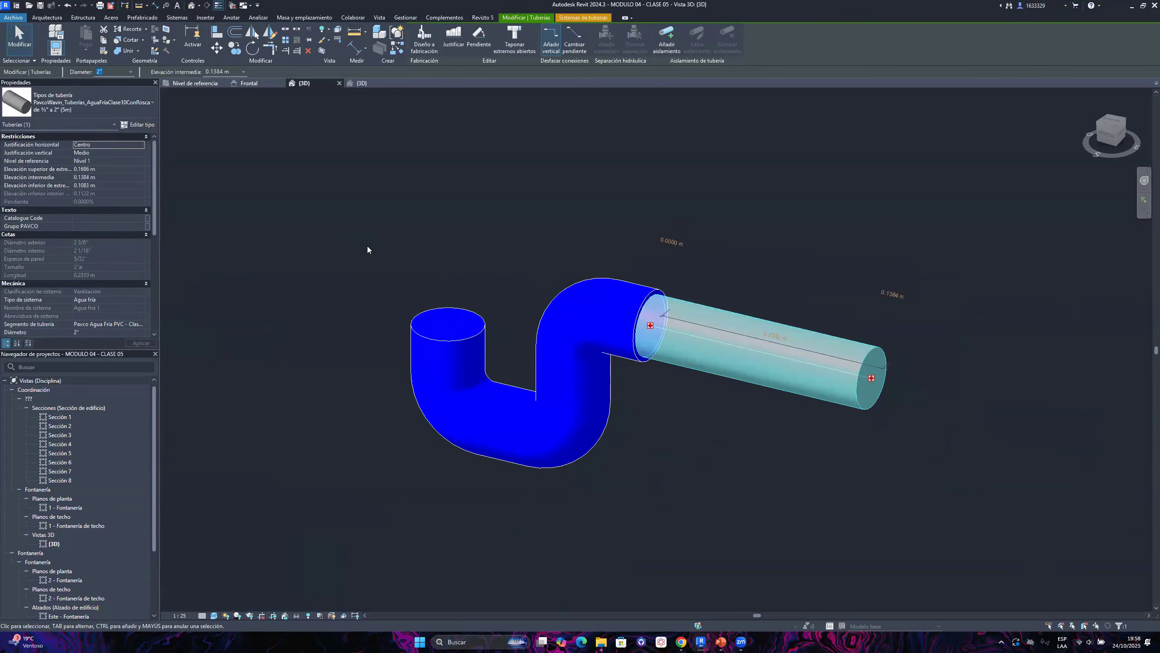
click(140, 299)
click(139, 299)
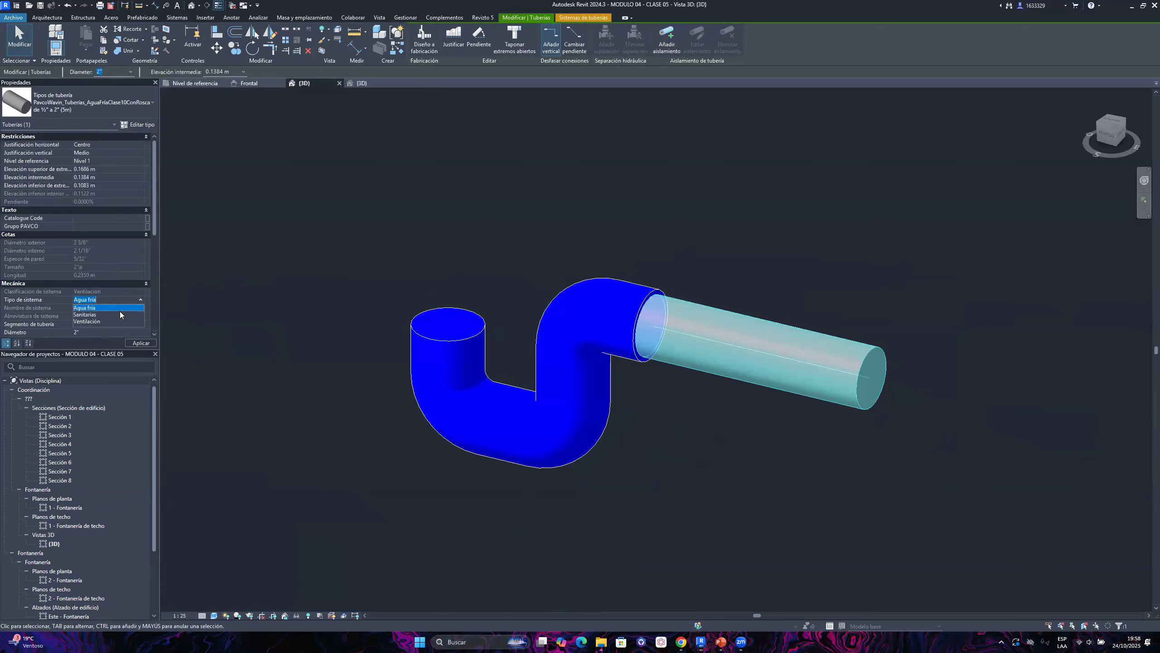
click(112, 315)
click(677, 409)
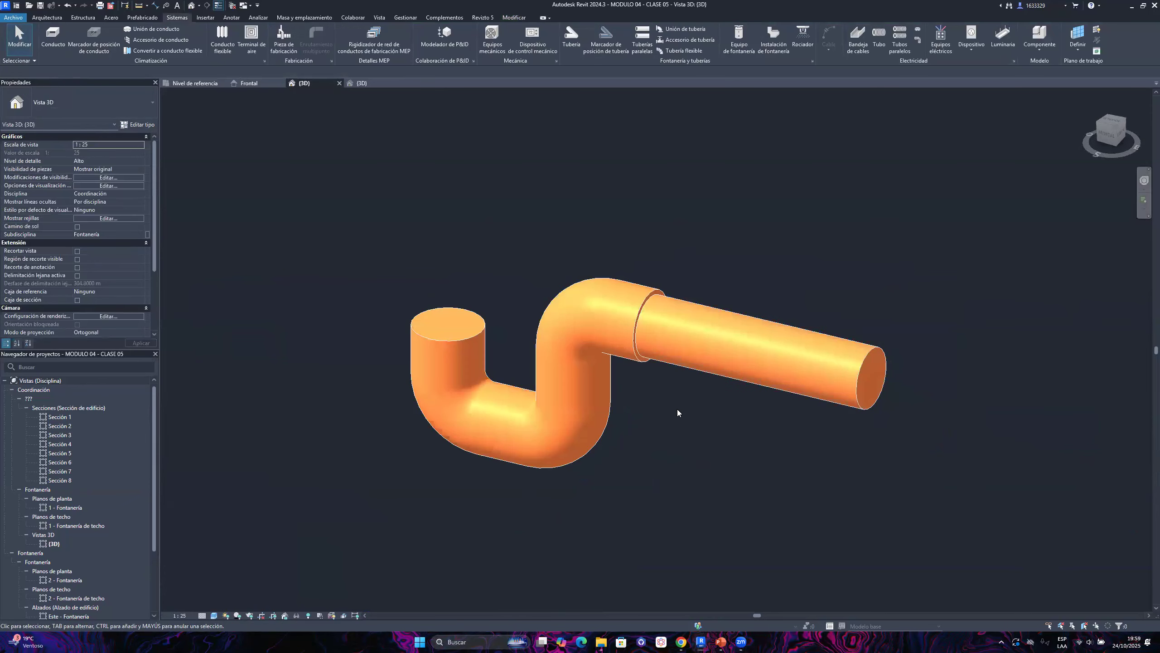
scroll(588, 332, down, 2)
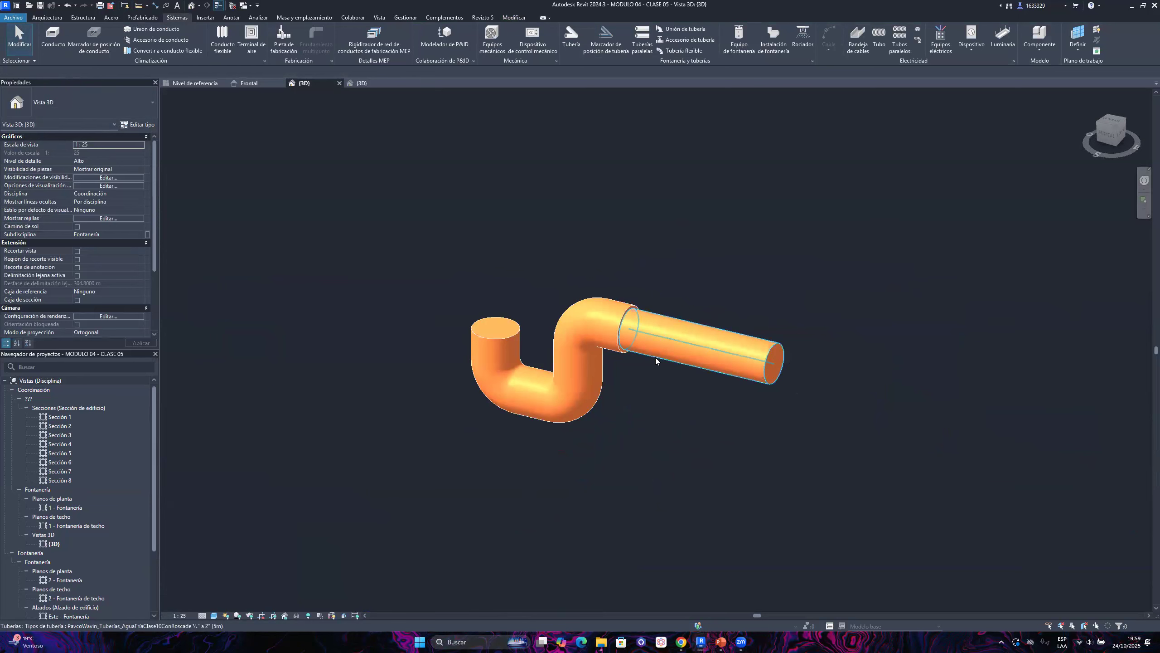
click(656, 358)
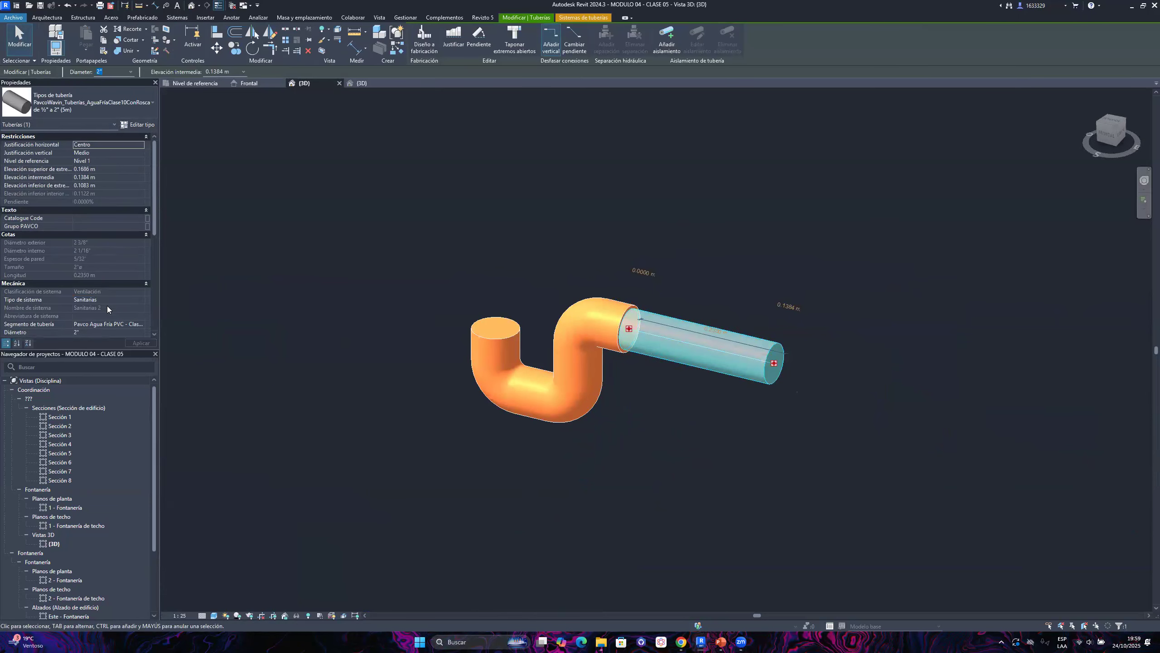
scroll(108, 310, down, 1)
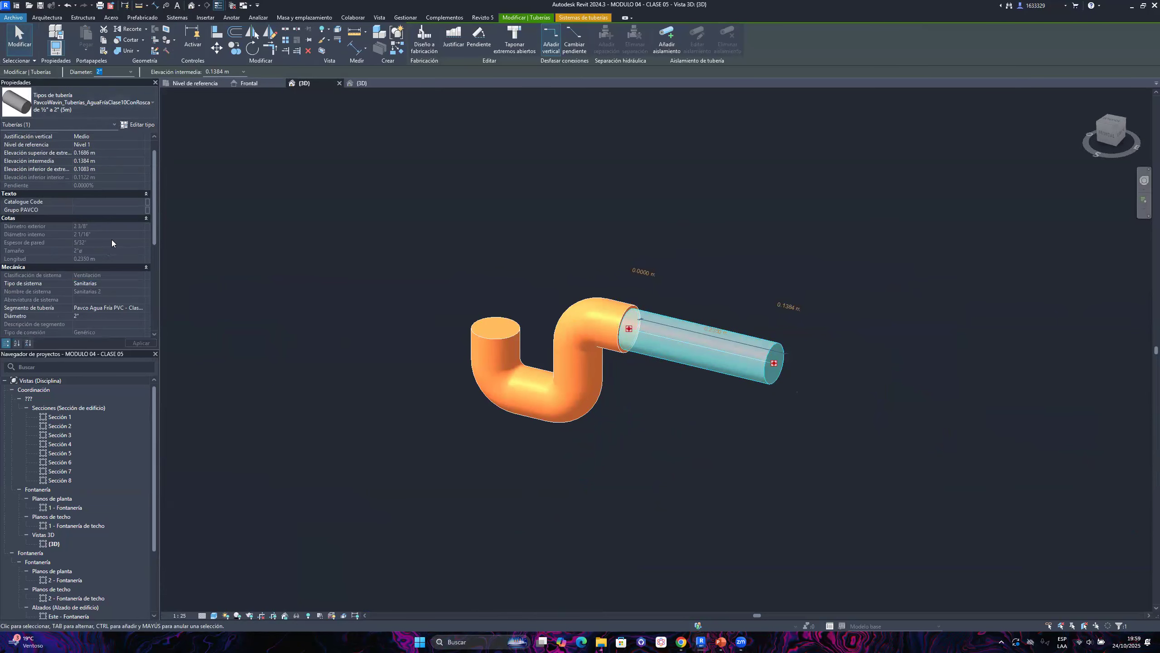
click(135, 283)
click(138, 283)
click(108, 297)
click(415, 232)
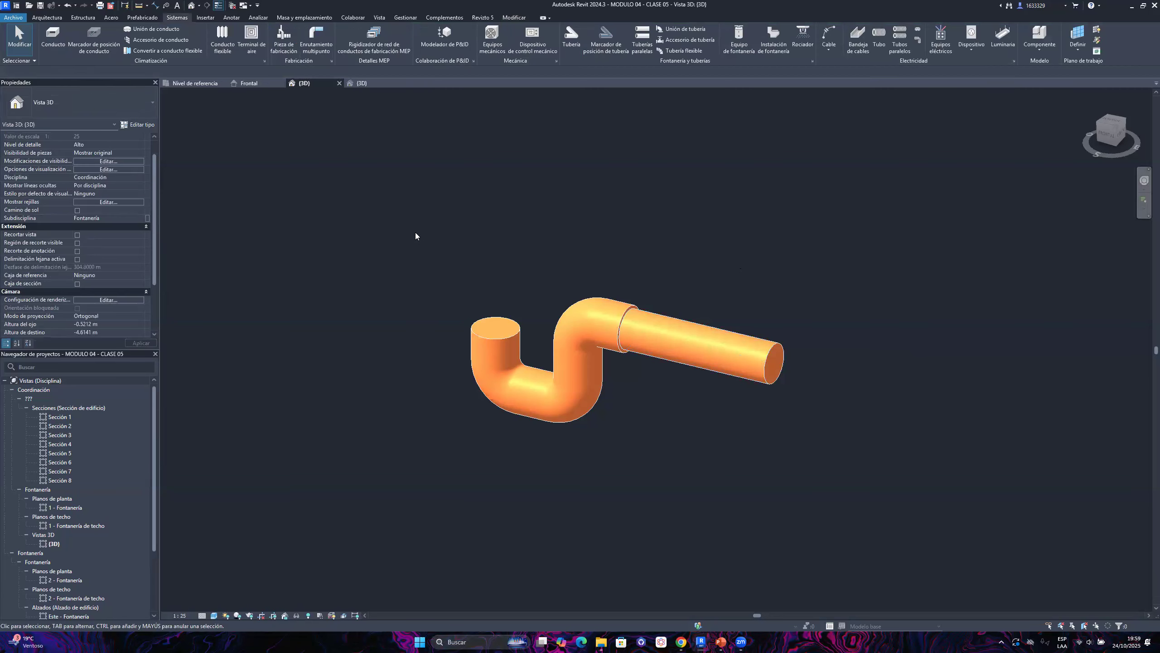
Review the placed trap and pipe against the house's drainage layout and sanitary fixtures, and at close range
scroll(445, 298, down, 6)
scroll(842, 280, down, 4)
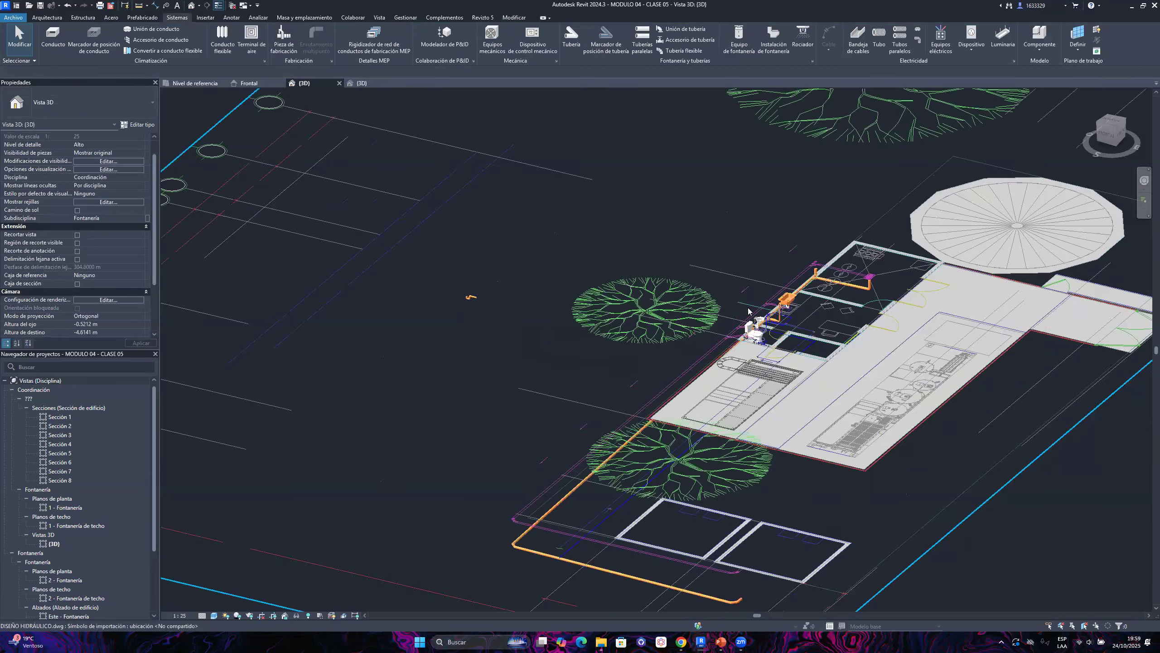
scroll(843, 319, up, 5)
scroll(843, 318, down, 3)
scroll(244, 323, up, 10)
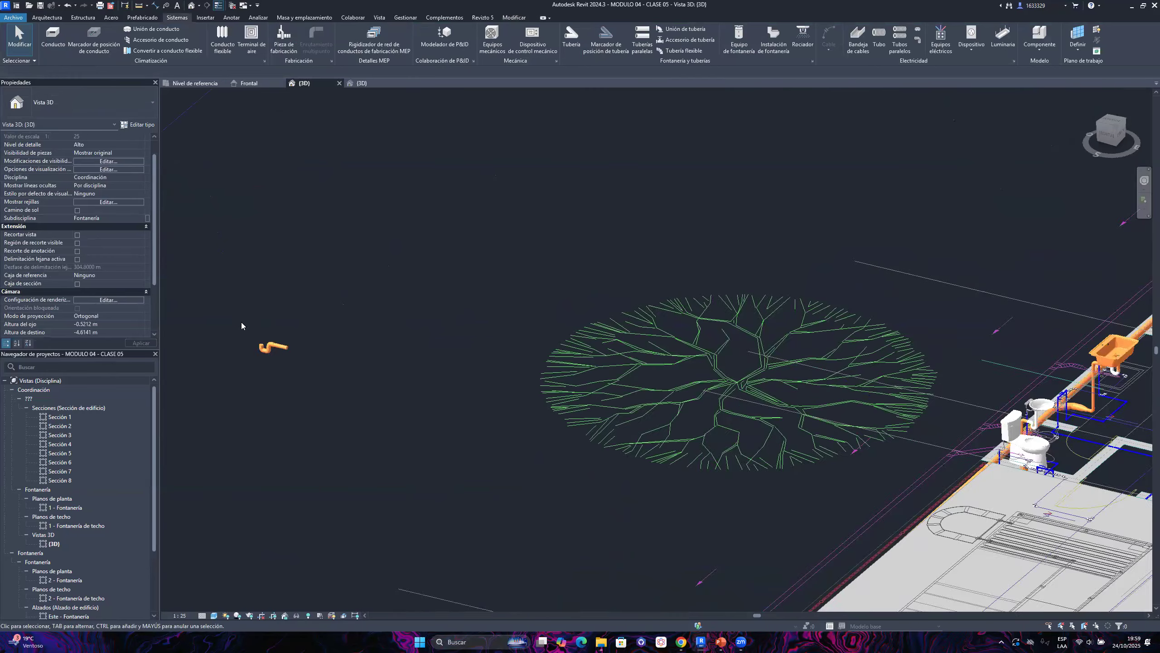
scroll(790, 241, down, 3)
scroll(660, 277, up, 3)
click(638, 313)
scroll(461, 346, down, 2)
shift+middle_drag(631, 360, 444, 295)
click(486, 336)
scroll(498, 350, up, 3)
scroll(457, 274, up, 3)
click(480, 217)
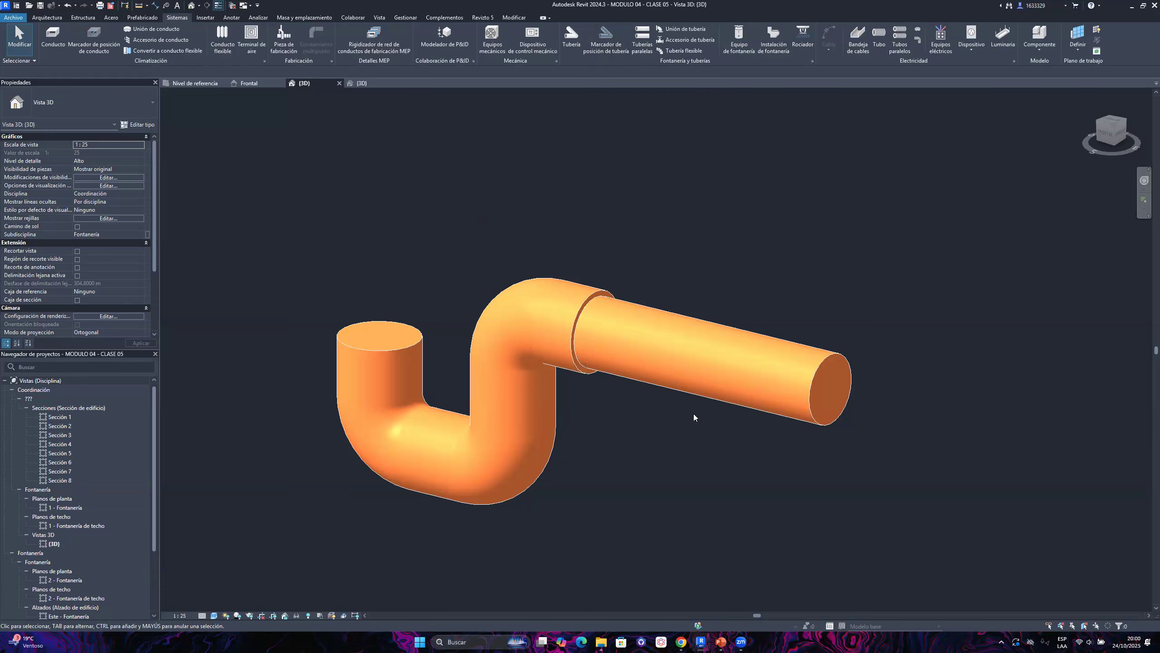
scroll(601, 379, down, 10)
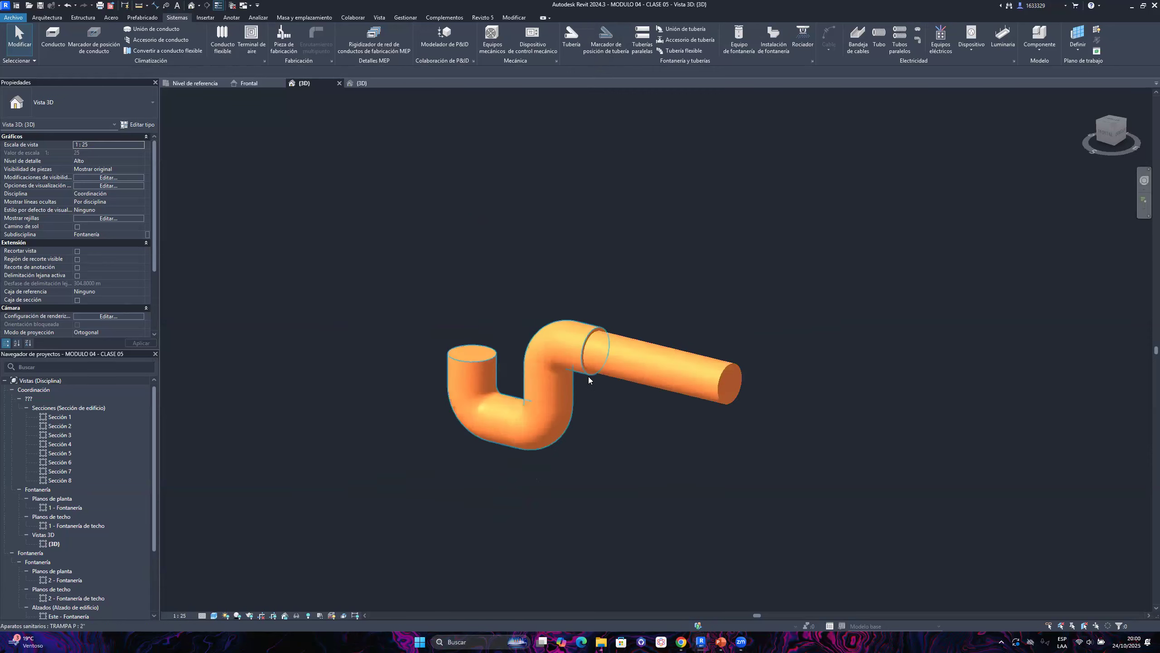
Close the TRAMPA P family's 3D, Frontal and Nivel de referencia views, leaving only the project's 3D view open
click(355, 84)
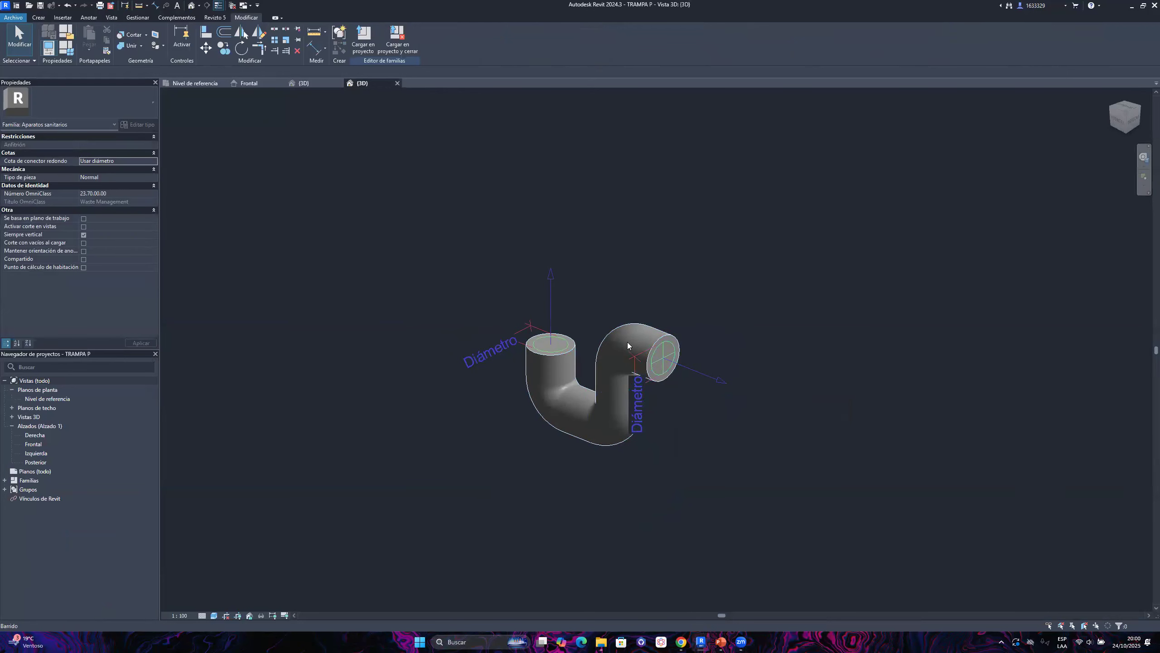
click(397, 83)
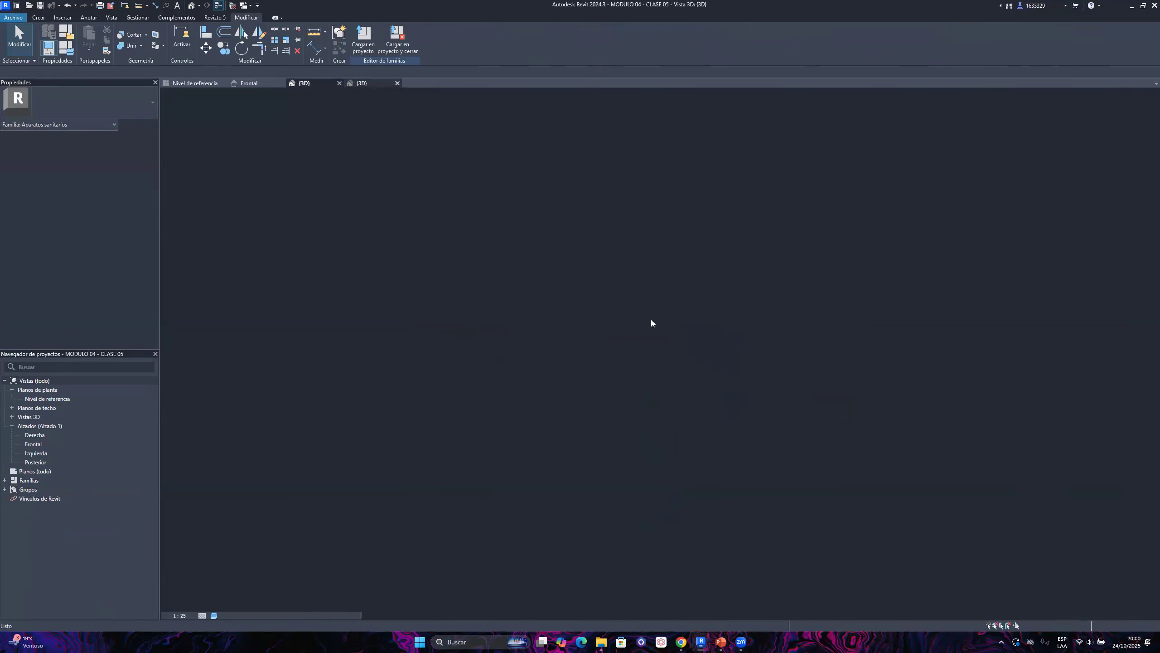
click(271, 84)
click(279, 84)
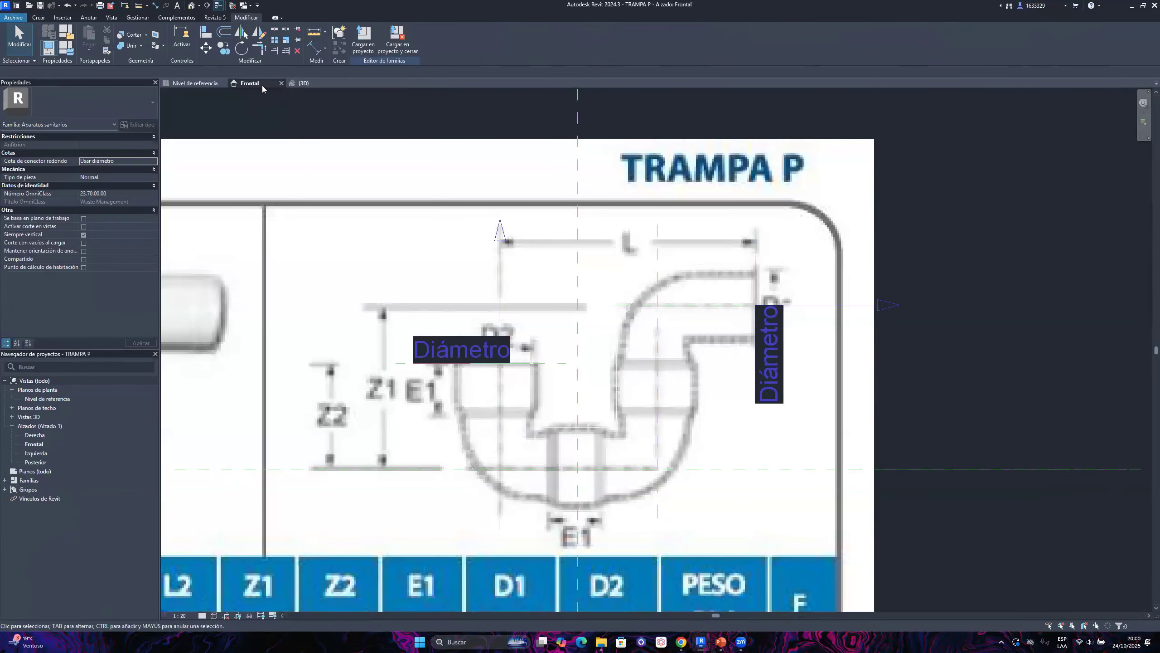
click(223, 84)
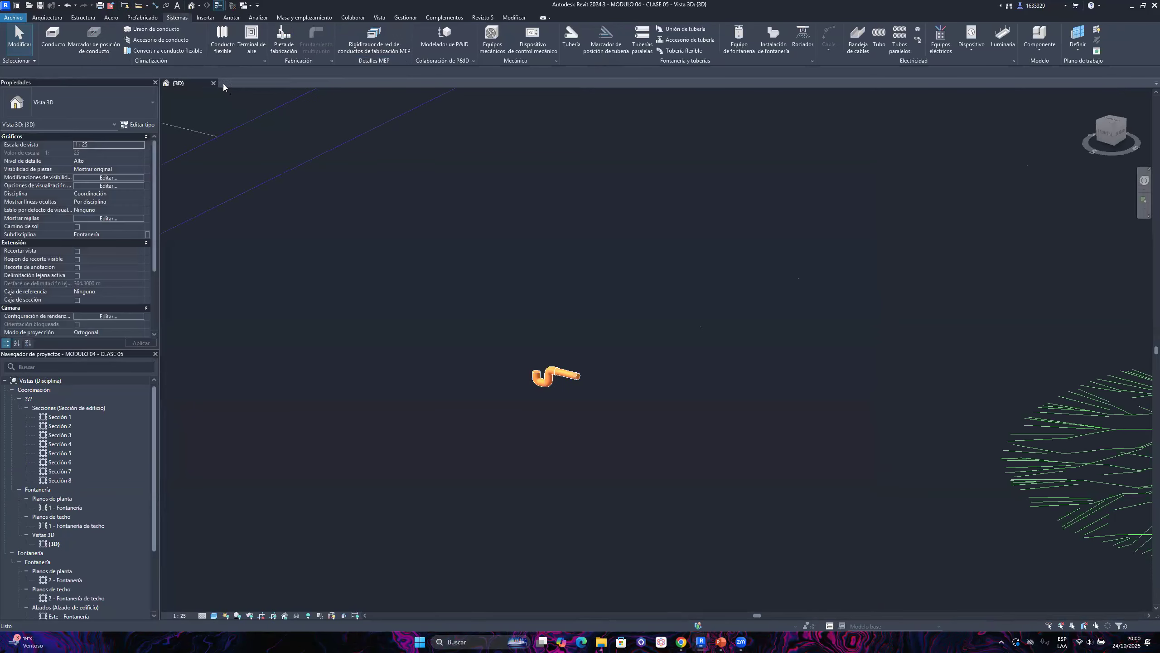
Inspect the placed TRAMPA P with its connectors shown, checking where its outlet receives the sanitary pipe
scroll(621, 436, down, 5)
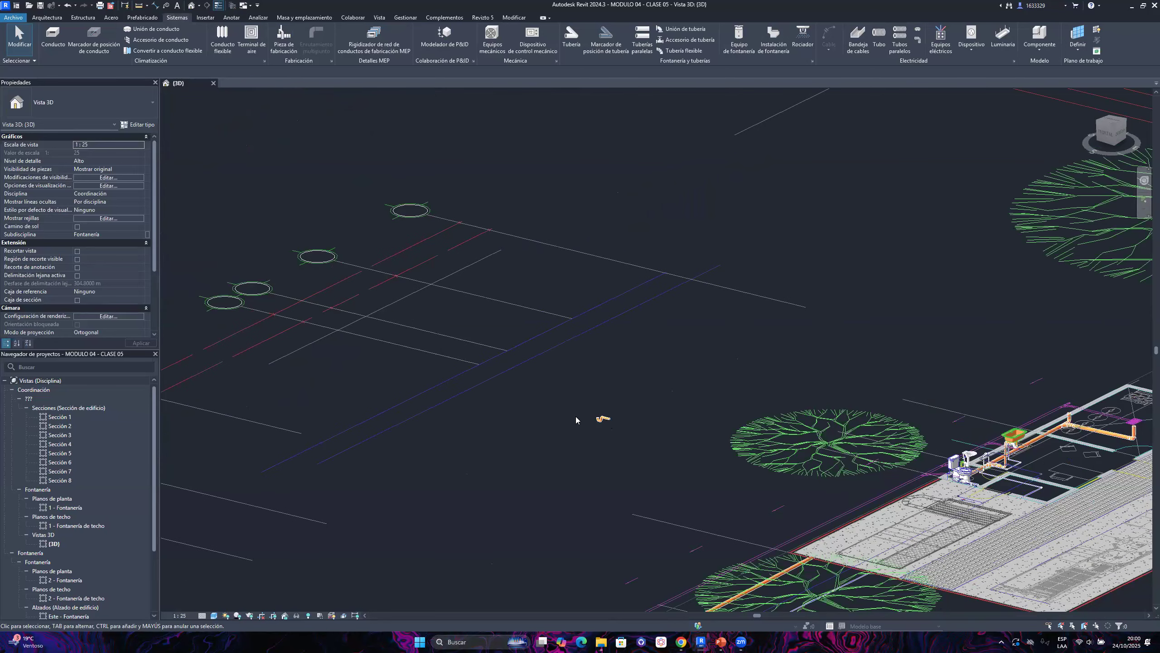
scroll(628, 429, up, 6)
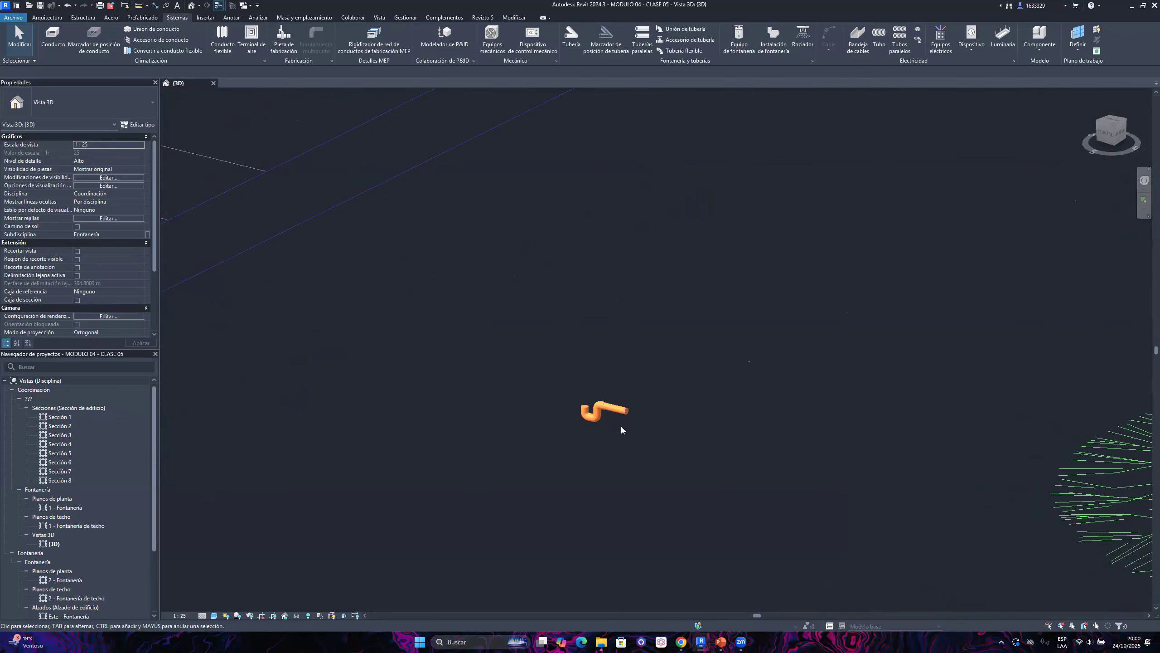
scroll(594, 393, up, 5)
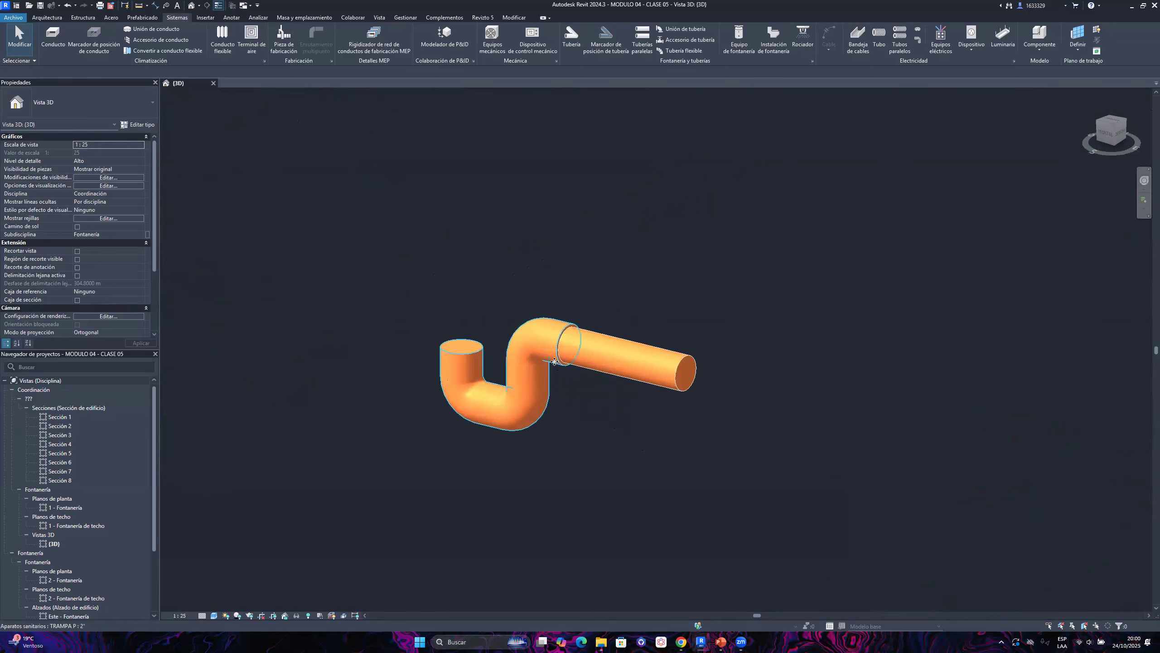
click(528, 372)
scroll(527, 368, up, 4)
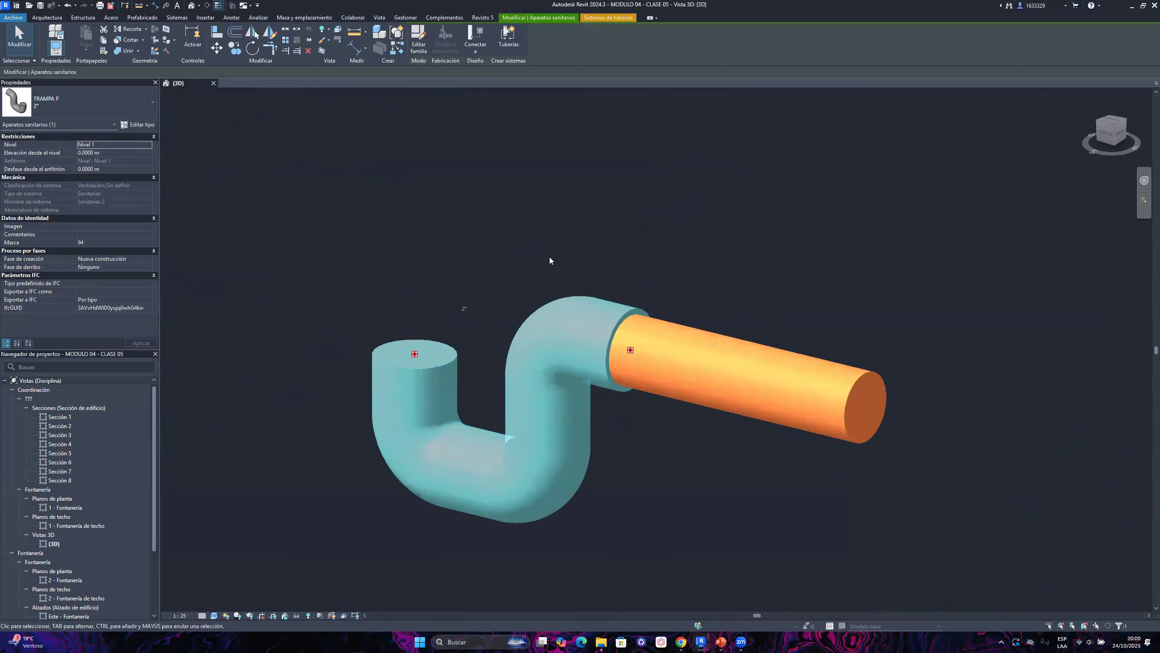
key(Escape)
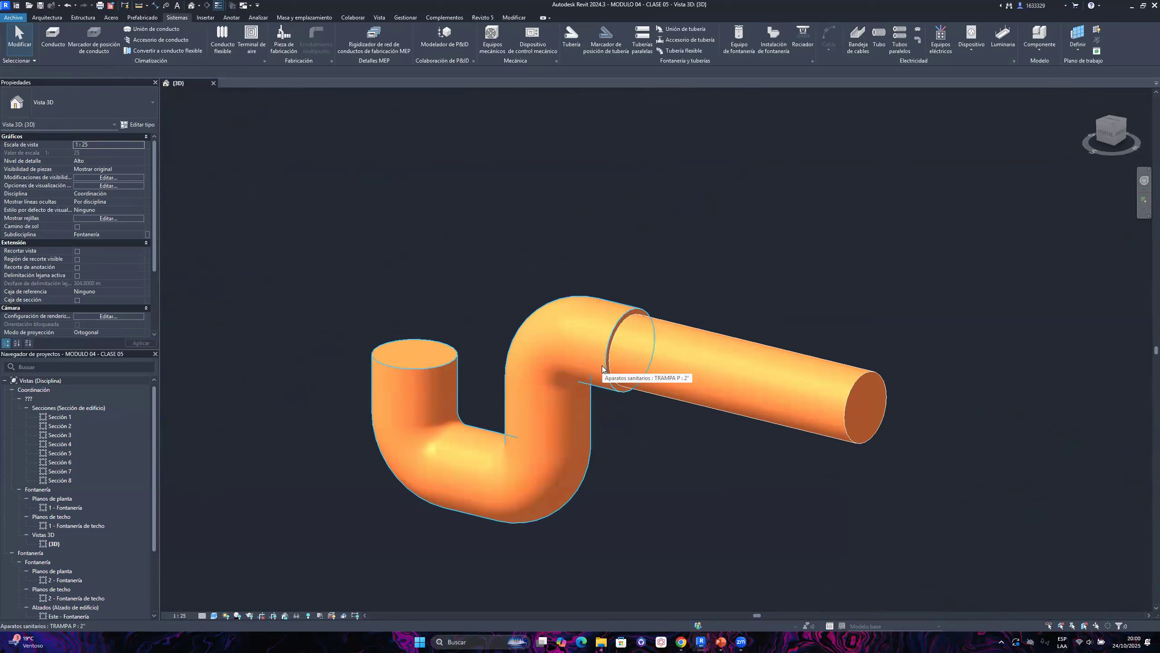
click(634, 317)
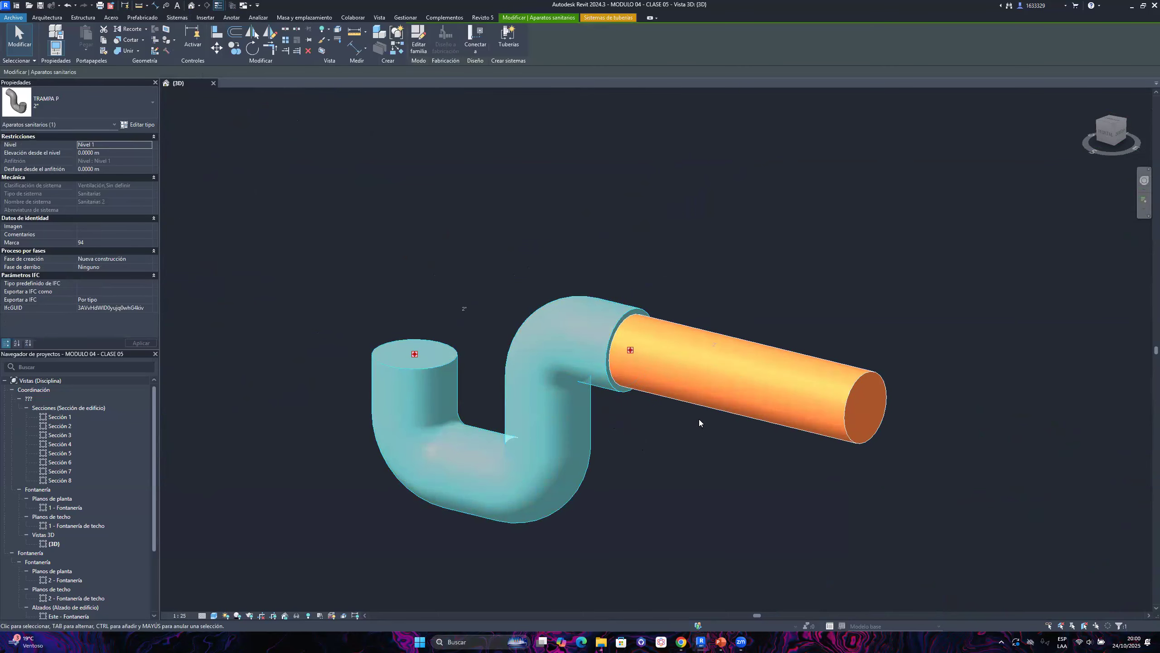
shift+middle_drag(704, 417, 738, 413)
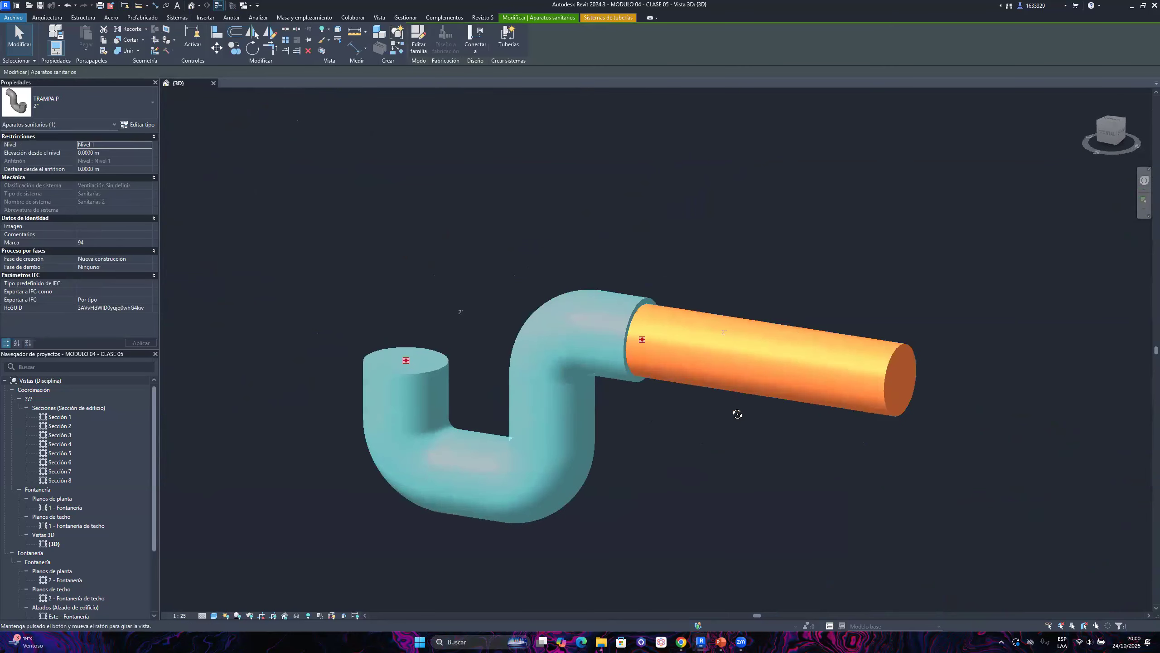
scroll(555, 359, down, 3)
click(670, 397)
scroll(356, 313, down, 6)
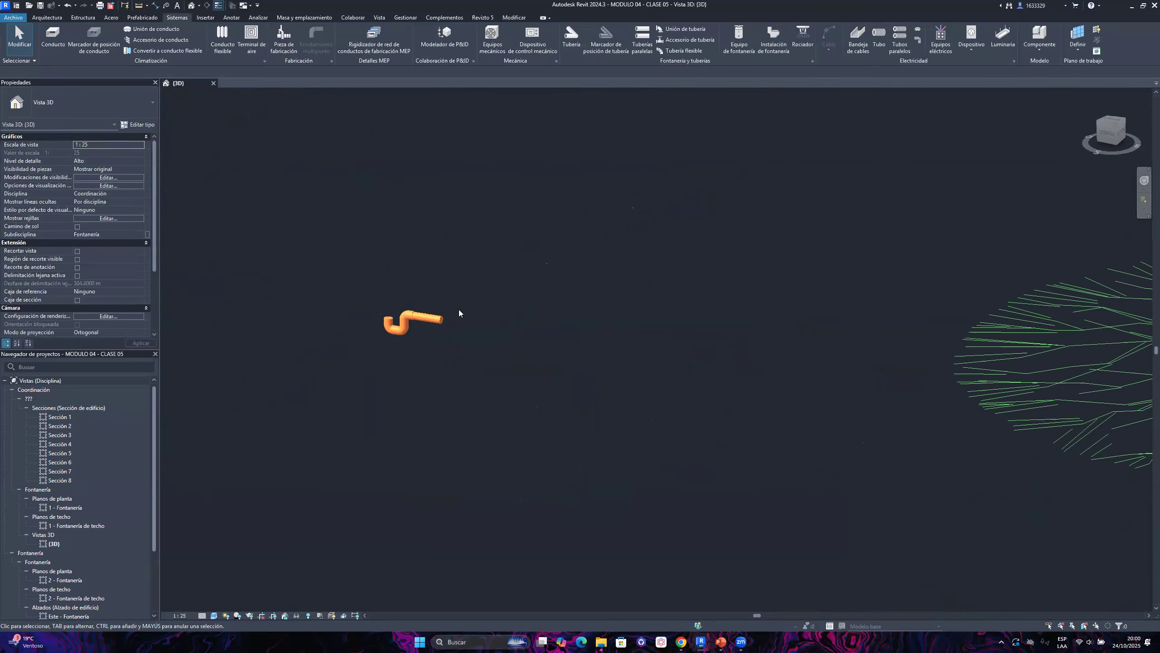
Examine the selected trap and its attached pipe at close range from several viewing angles
scroll(380, 313, up, 5)
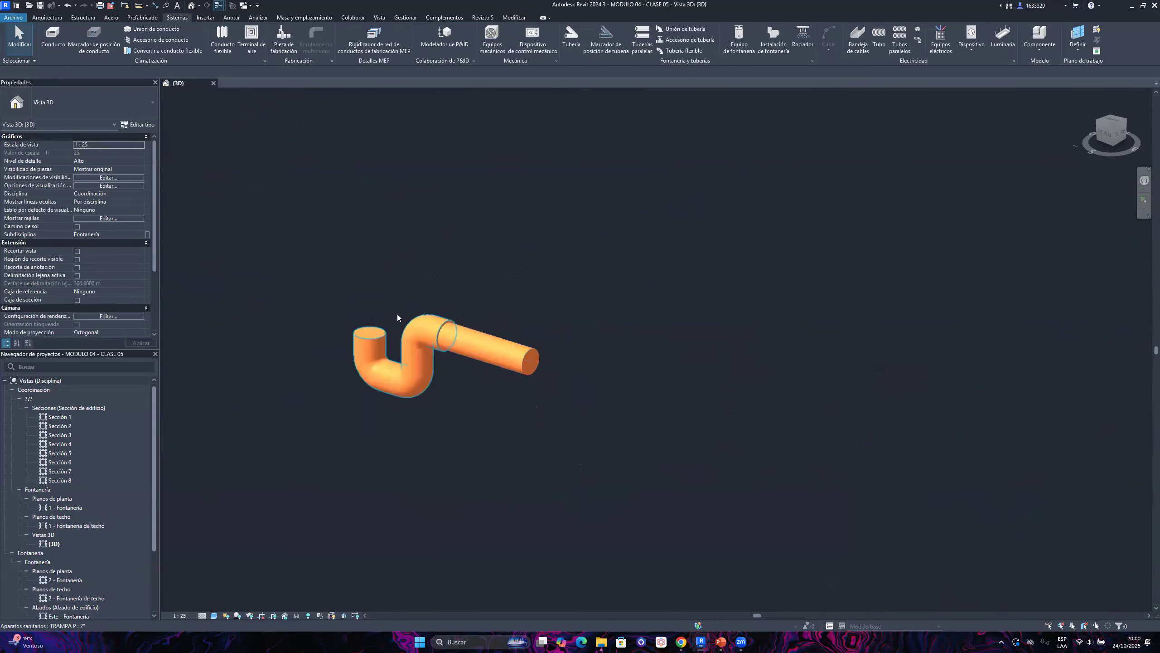
scroll(506, 344, up, 4)
scroll(509, 345, down, 3)
shift+middle_drag(510, 345, 491, 373)
scroll(458, 367, up, 3)
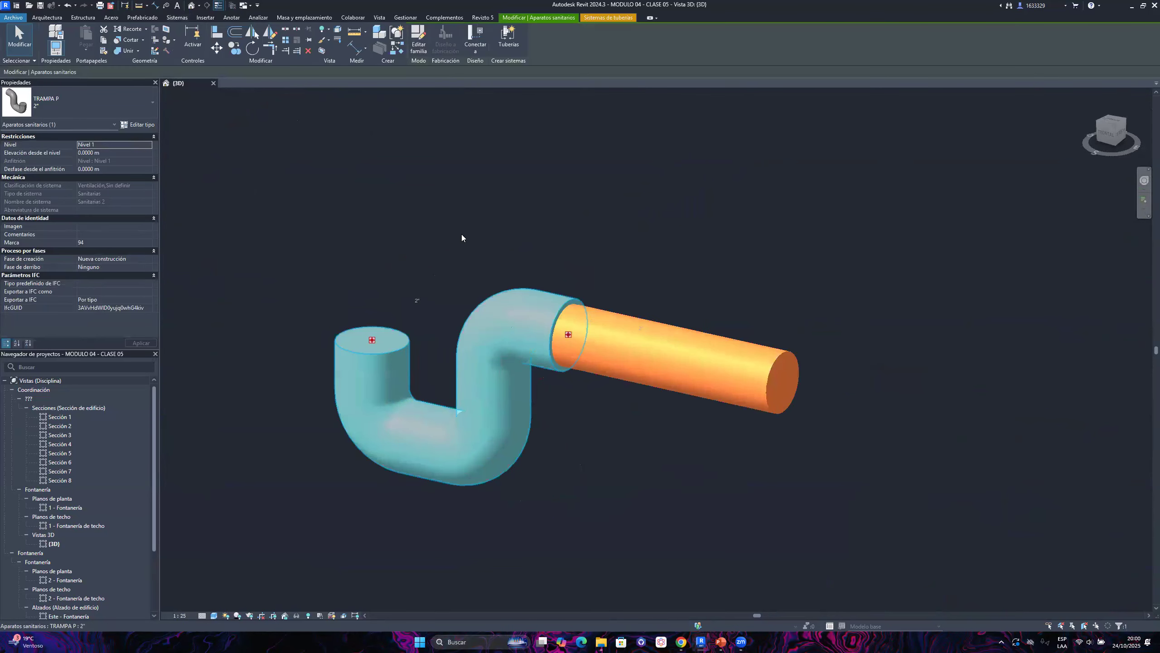
click(604, 275)
scroll(559, 331, down, 3)
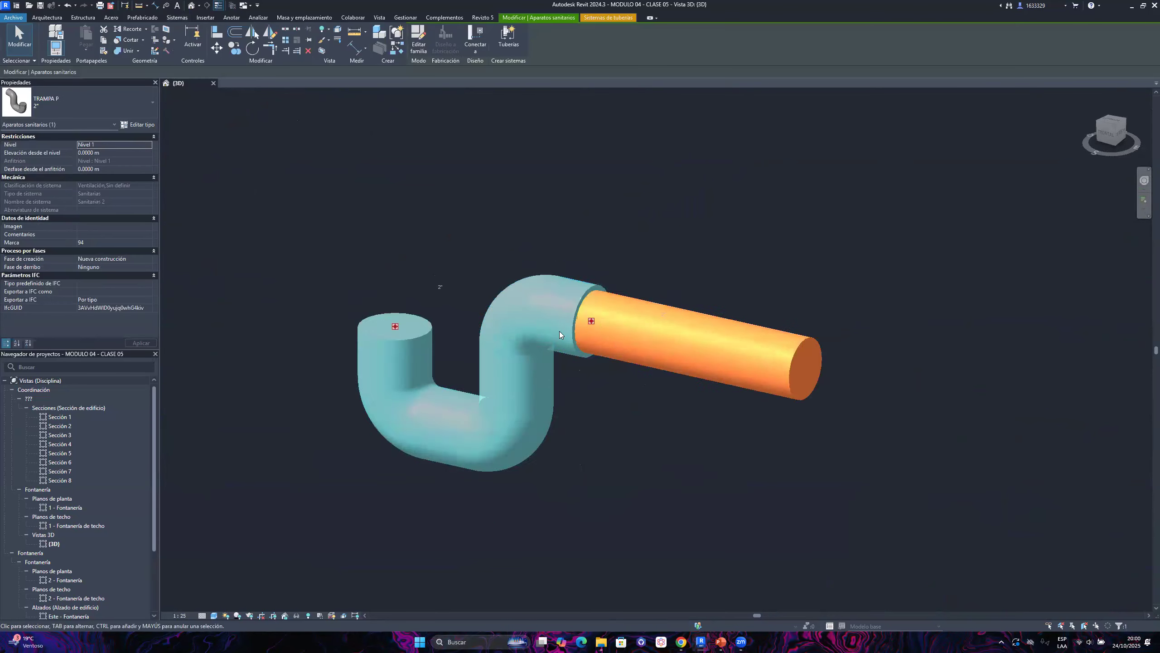
shift+middle_drag(559, 331, 728, 328)
shift+middle_drag(658, 305, 649, 306)
scroll(648, 307, up, 3)
Delete the test trap together with its connected sanitary pipe from the project
scroll(443, 259, down, 7)
click(518, 326)
drag(536, 337, 375, 260)
key(Delete)
Review the house's sanitary drainage network, from the fixtures and floor drain to the long main line across the site
scroll(408, 319, down, 7)
shift+middle_drag(408, 319, 759, 376)
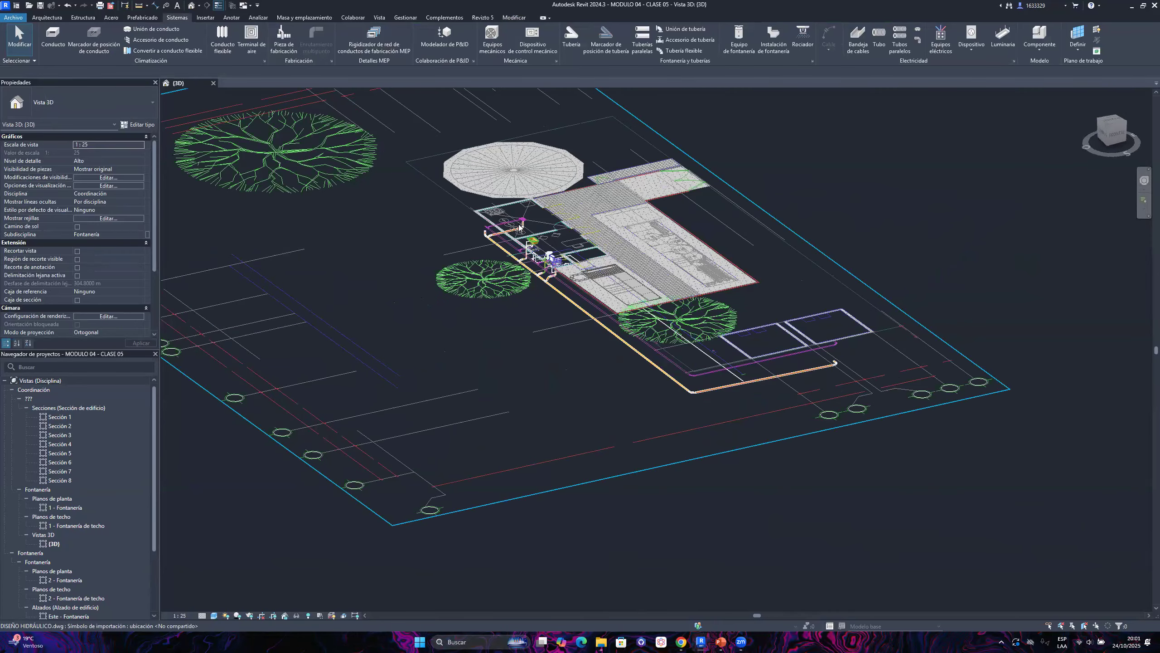
scroll(526, 224, up, 5)
scroll(530, 313, down, 5)
scroll(510, 249, up, 6)
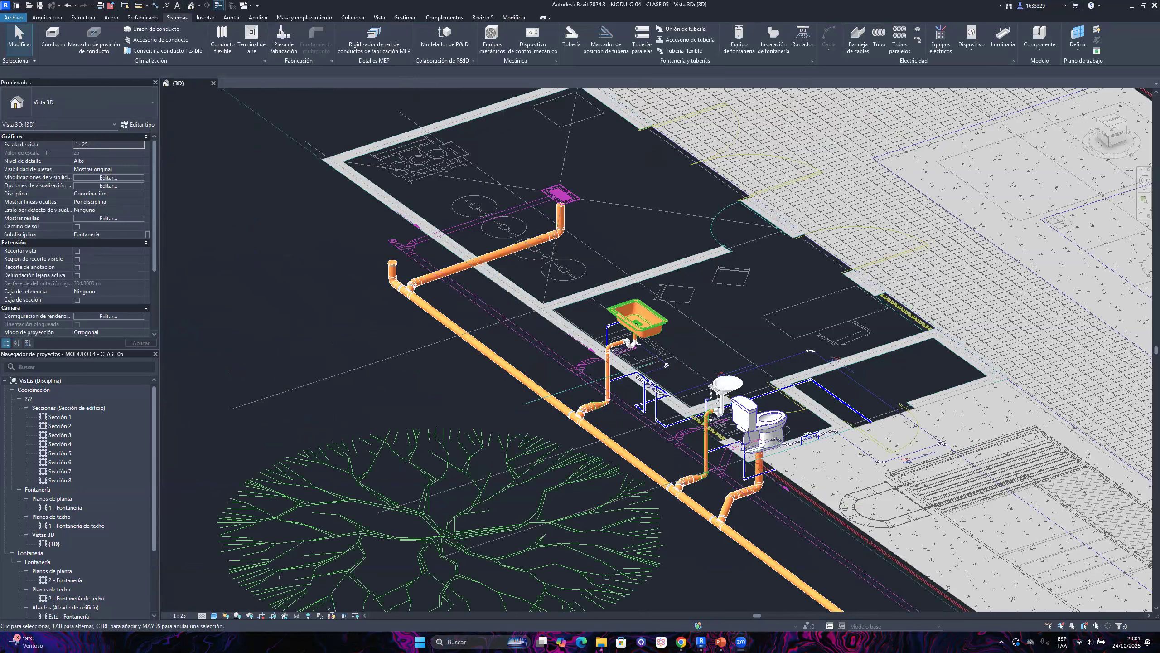
key(XF86AudioRaiseVolume)
scroll(768, 345, down, 10)
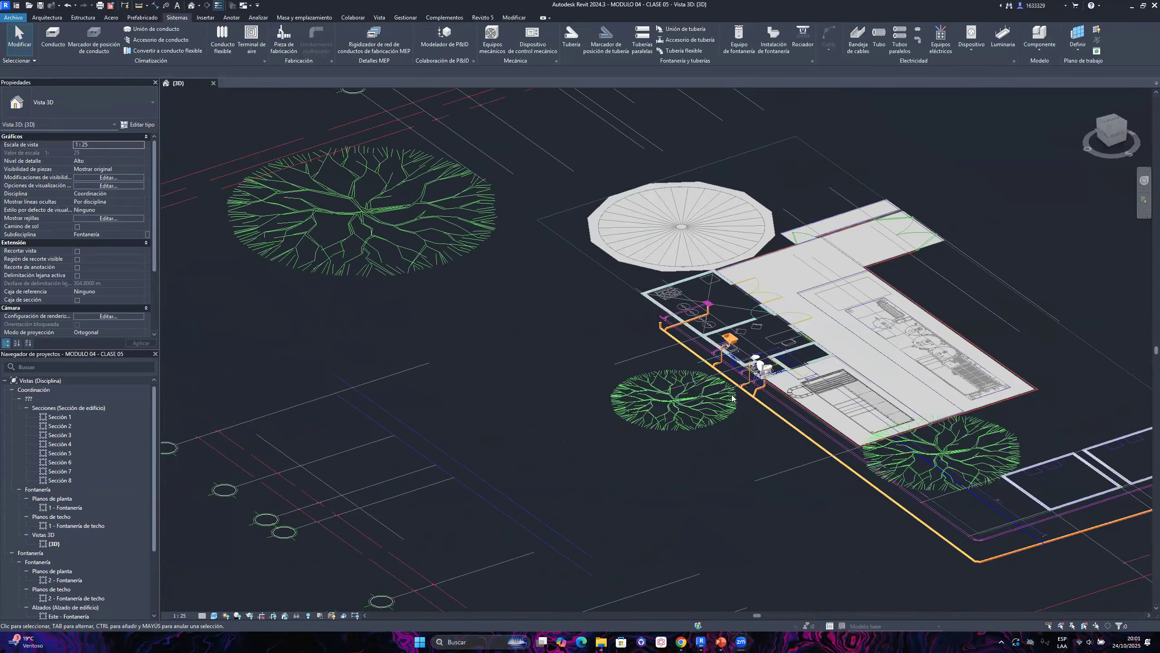
scroll(706, 427, up, 2)
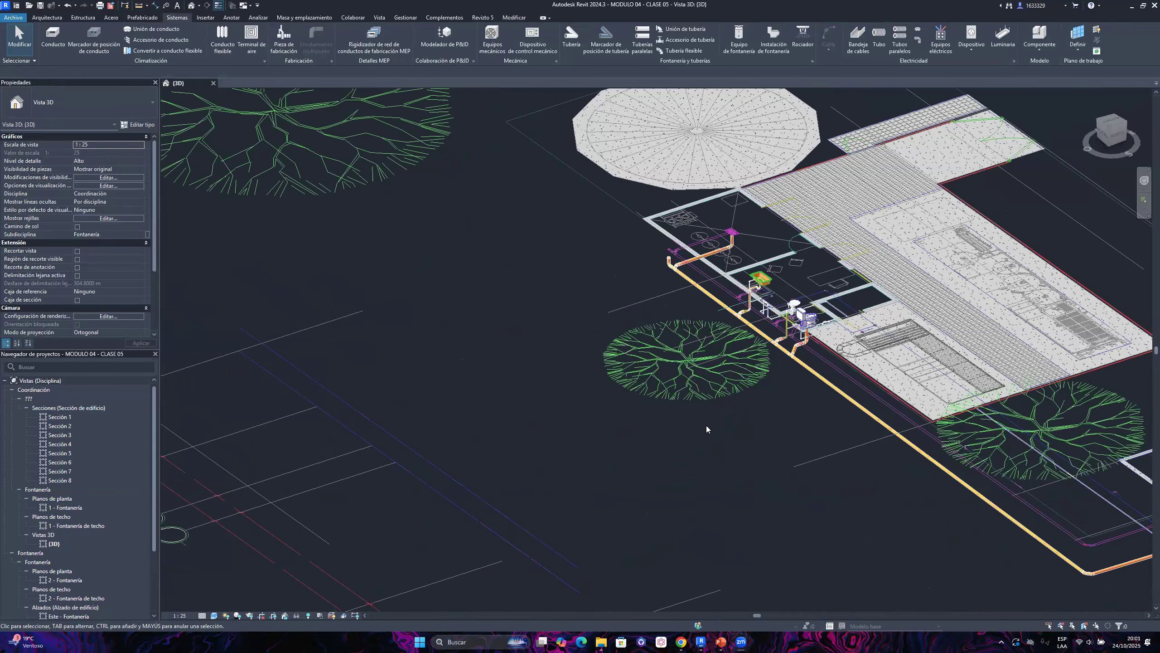
scroll(747, 351, up, 2)
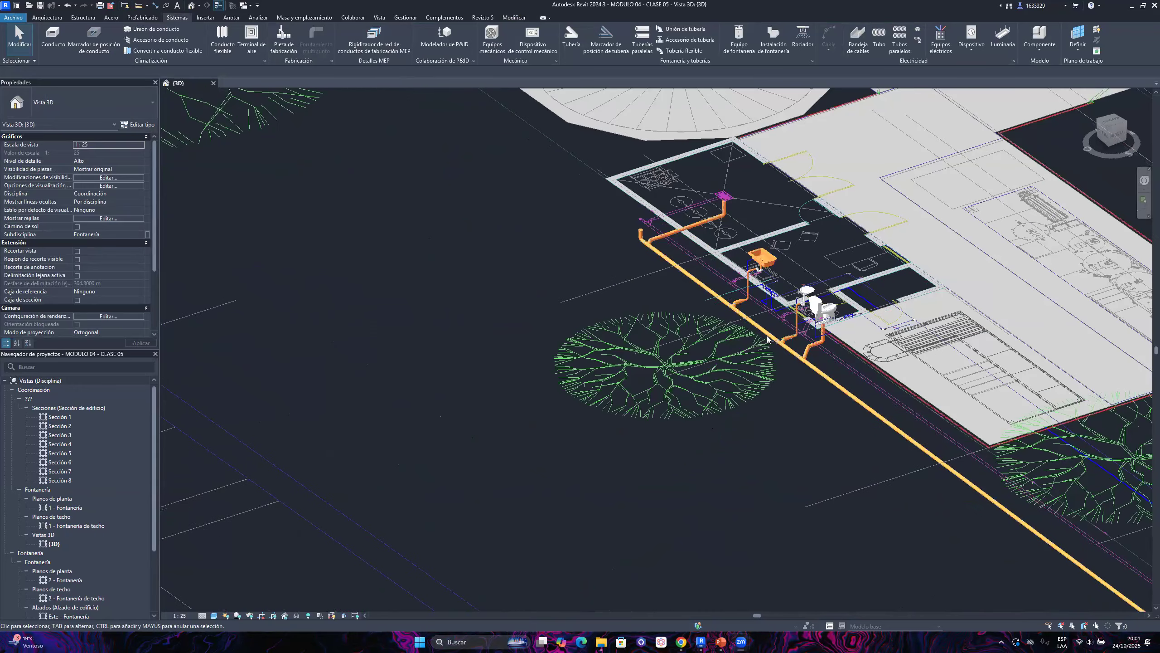
scroll(754, 363, up, 3)
scroll(755, 367, down, 5)
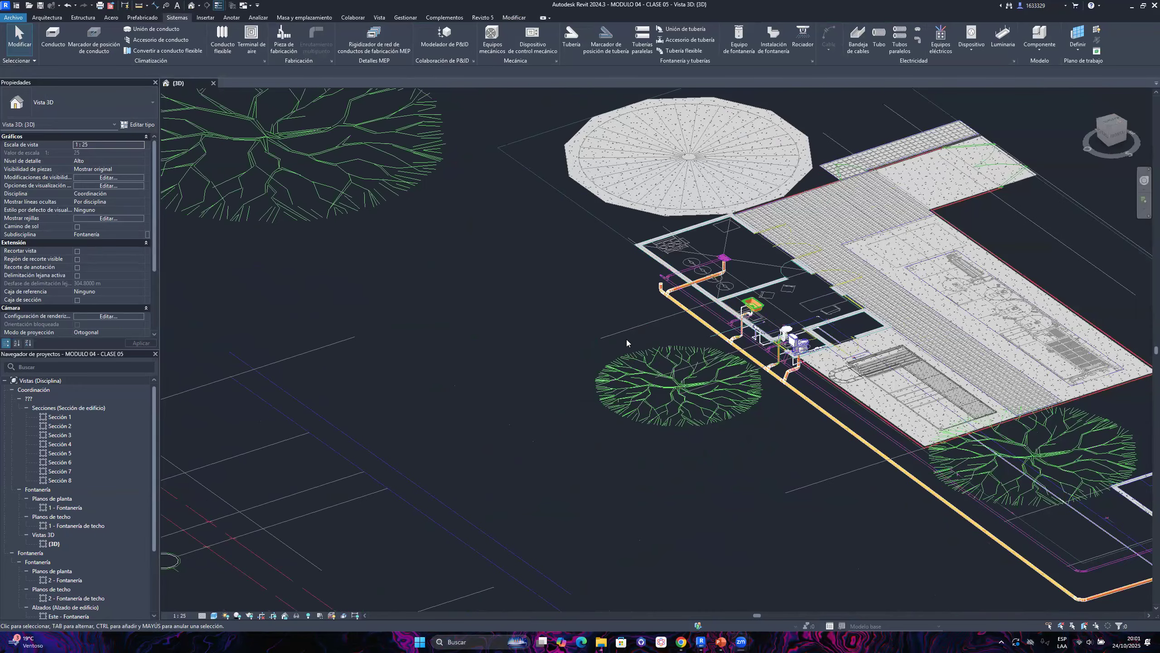
scroll(686, 302, up, 6)
scroll(639, 338, down, 3)
scroll(578, 372, down, 5)
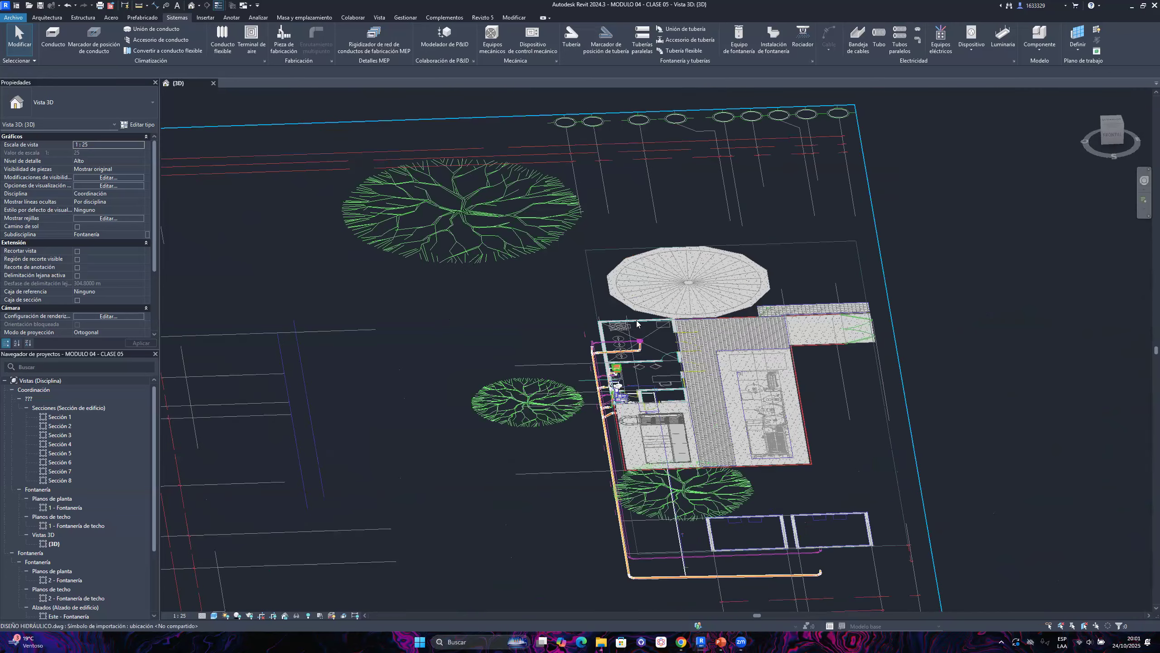
Set the horizontal justification of the 4" branch pipe running under the wall to Derecha
scroll(637, 323, up, 8)
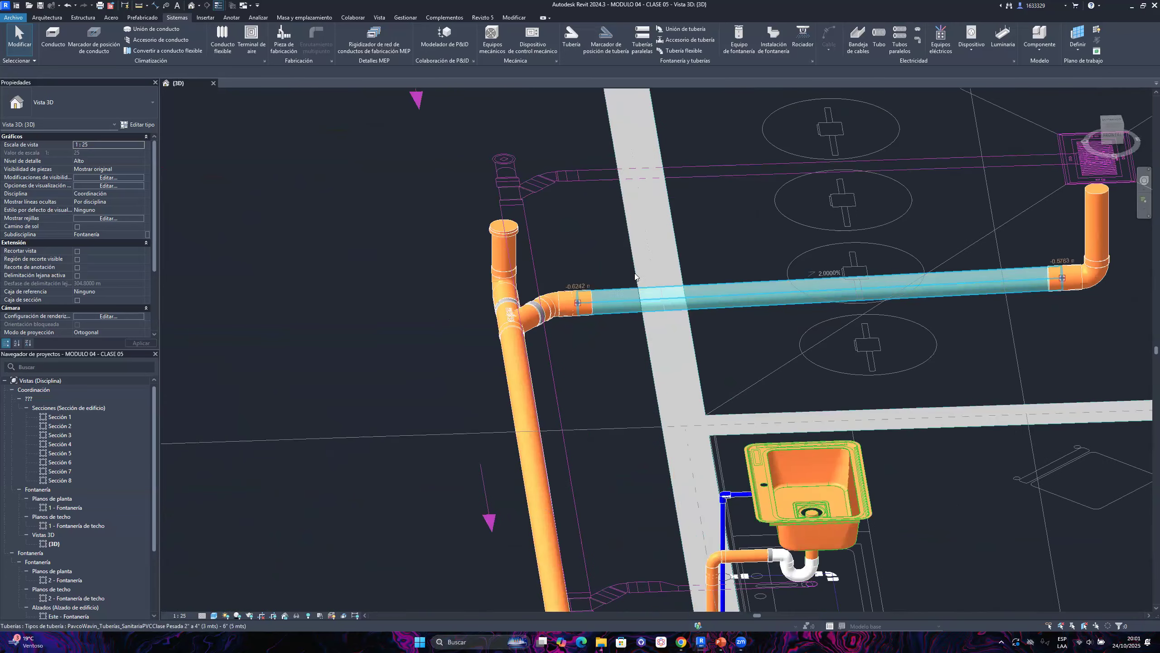
click(635, 276)
scroll(522, 325, up, 6)
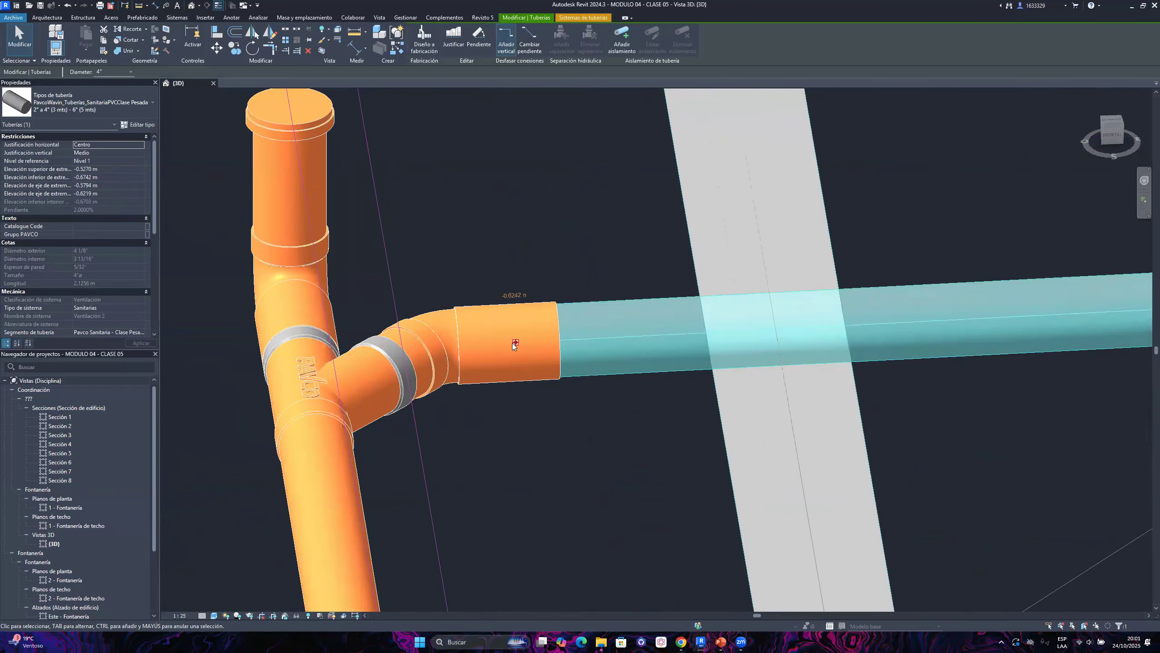
click(138, 145)
click(114, 152)
shift+middle_drag(546, 367, 157, 130)
click(147, 146)
click(104, 165)
shift+middle_drag(412, 275, 205, 192)
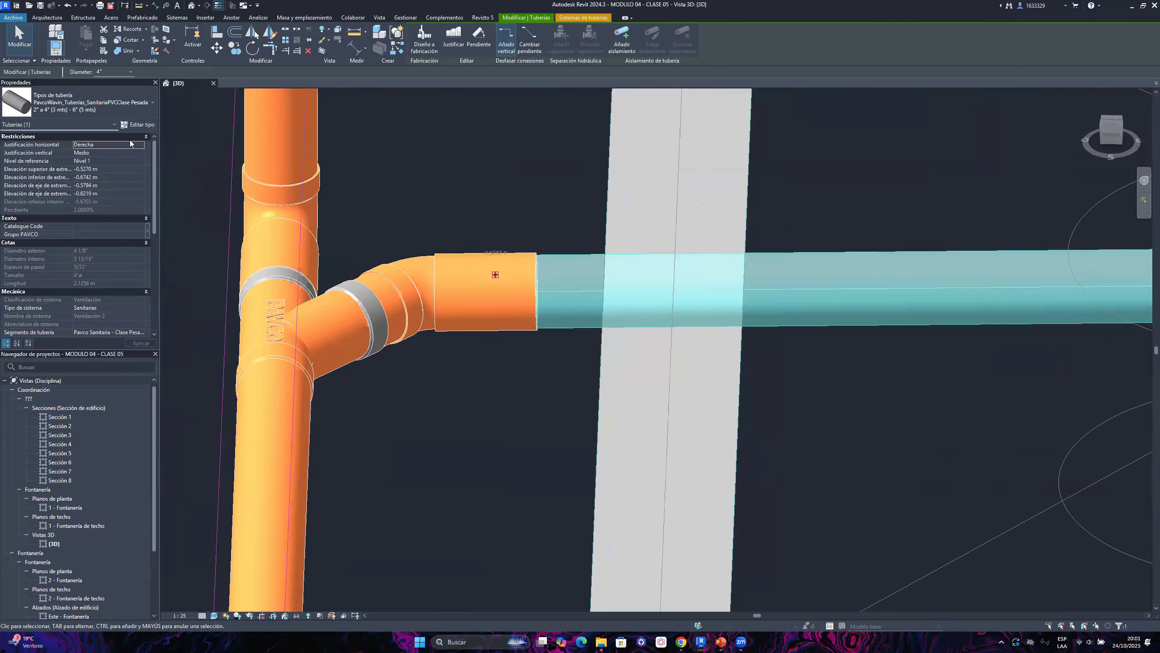
Return the 4" branch pipe's horizontal justification to Centro and check its joint with the elbow
click(138, 143)
click(109, 152)
scroll(574, 341, down, 2)
click(135, 147)
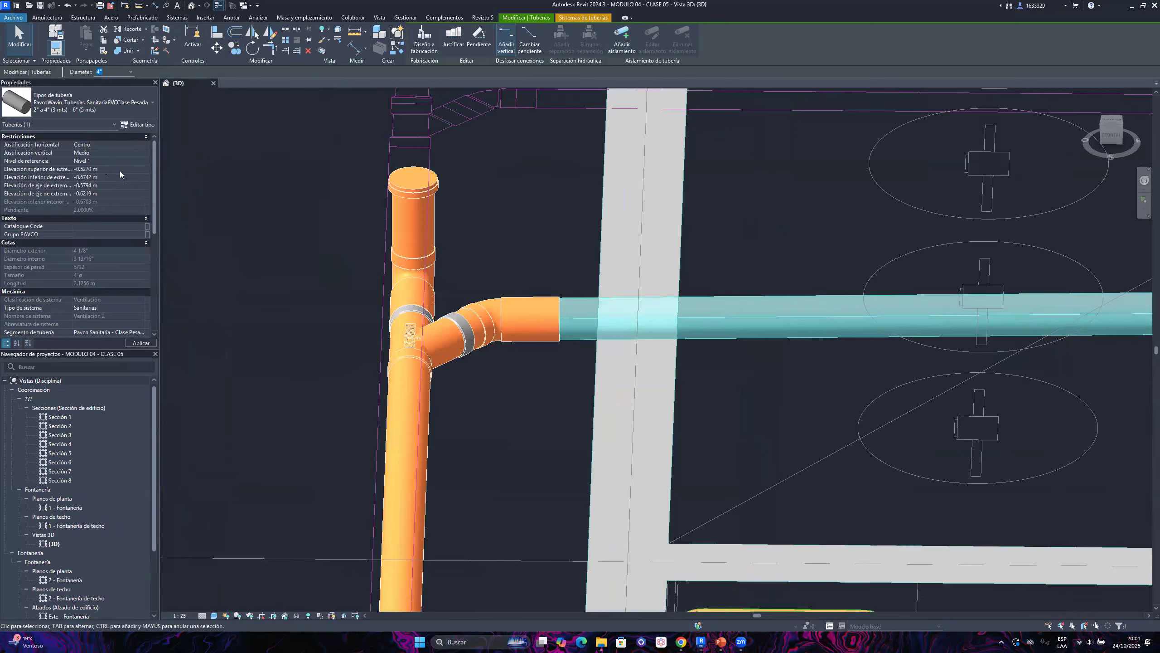
shift+middle_drag(660, 357, 570, 303)
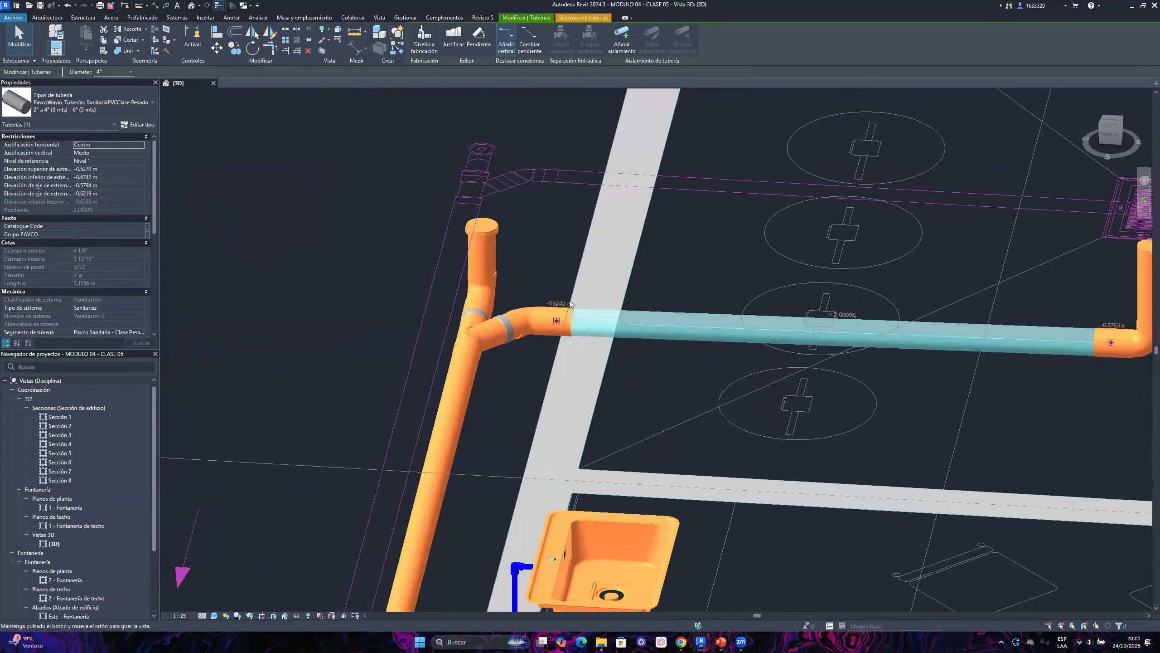
scroll(670, 289, up, 5)
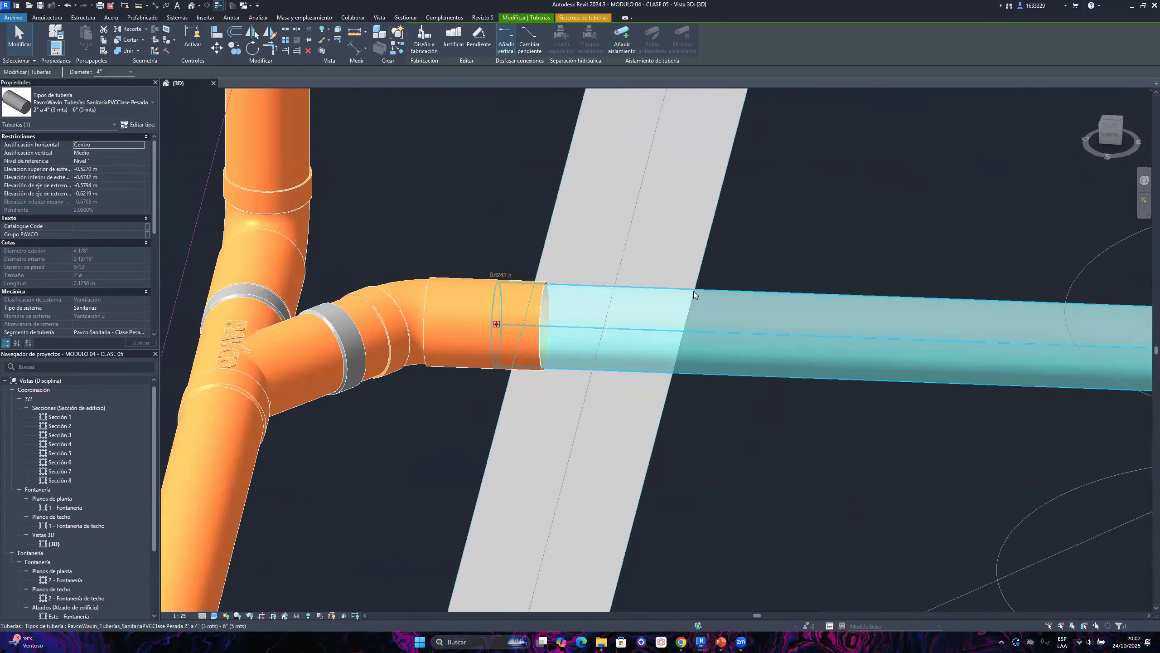
scroll(632, 267, down, 4)
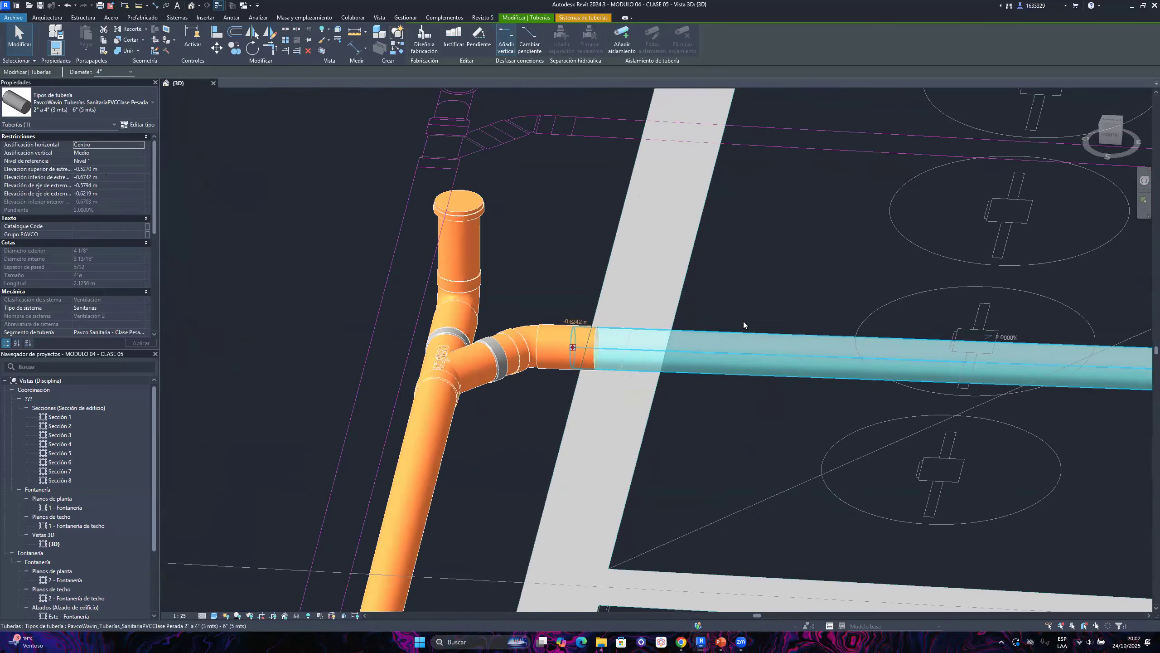
Review the deselected branch pipe's run from the floor drain riser to the main drain line
click(780, 271)
scroll(635, 326, down, 5)
shift+middle_drag(635, 326, 783, 297)
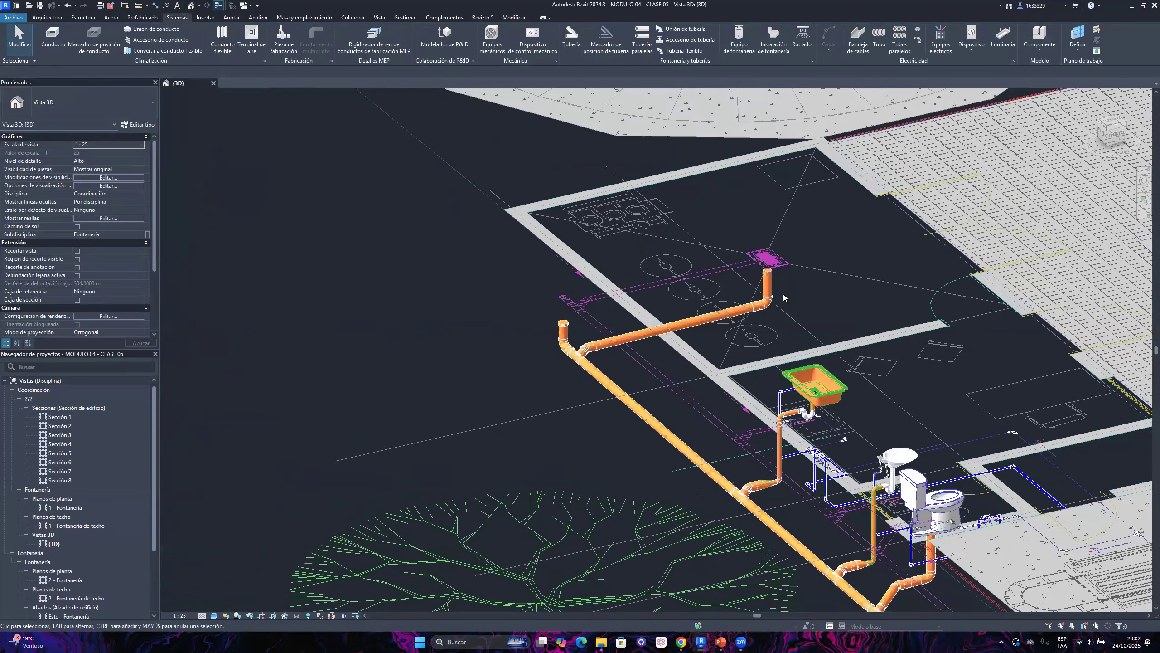
scroll(784, 296, up, 2)
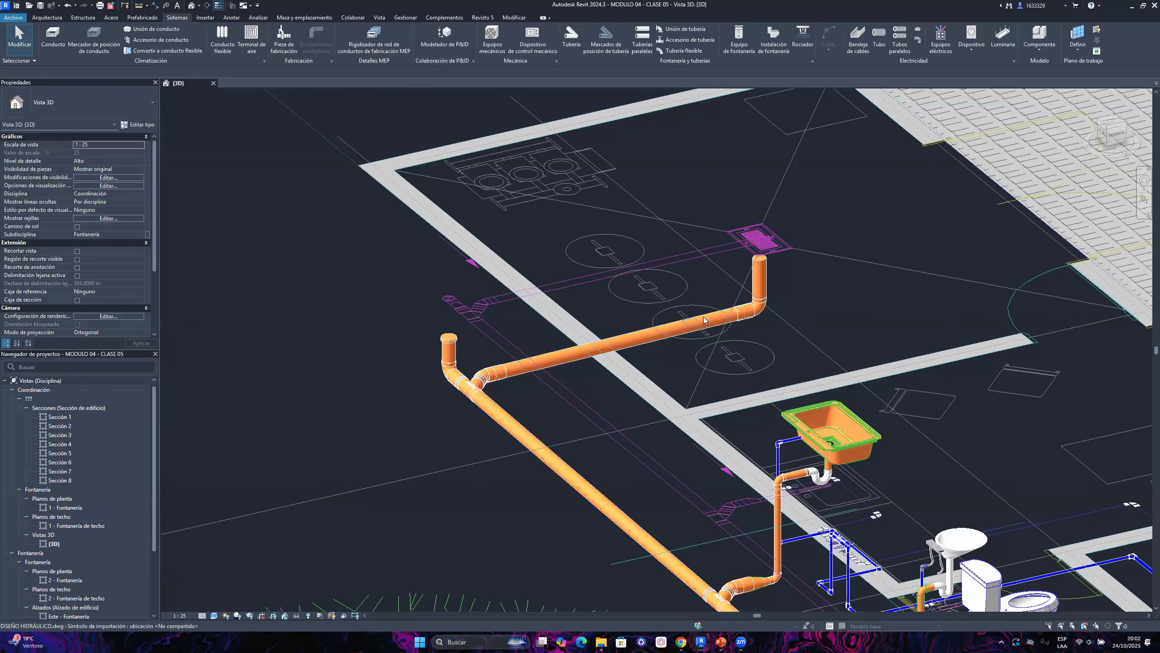
scroll(549, 365, up, 3)
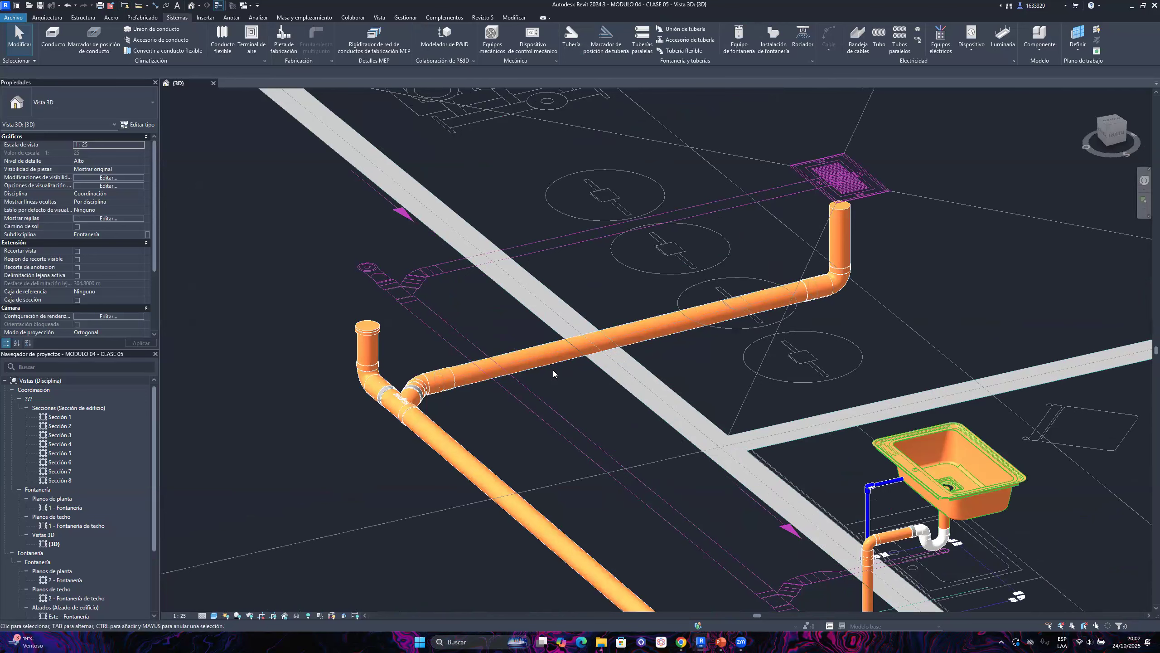
scroll(439, 293, down, 2)
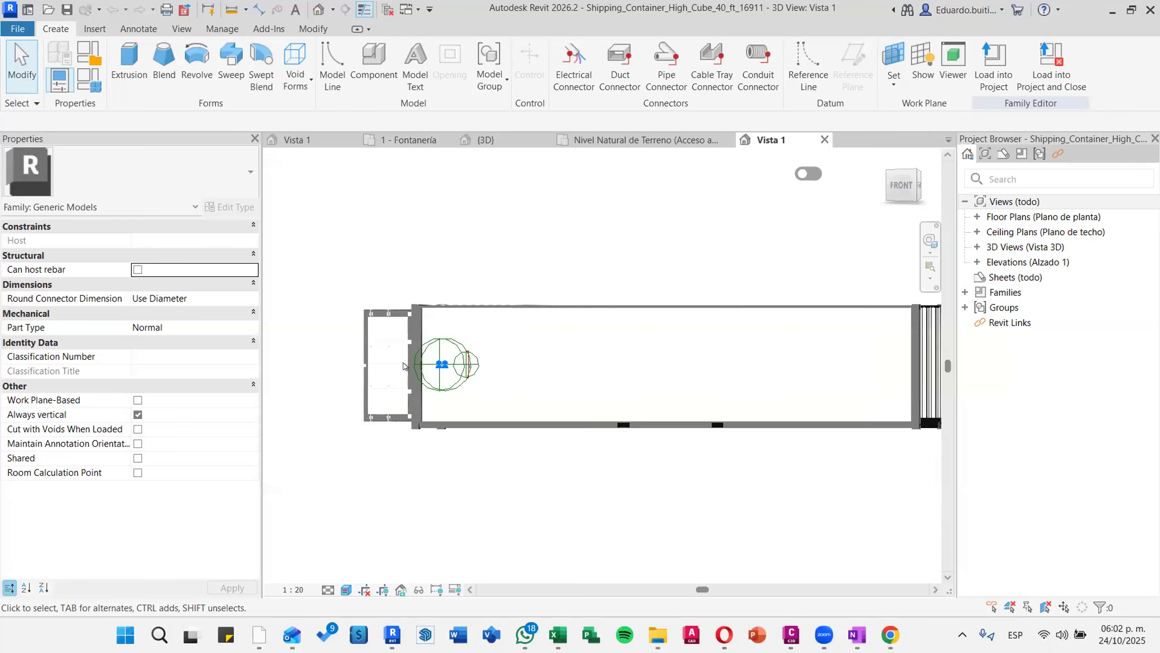
Examine the connectors in the shipping container family's Vista 1, and open the family's {3D} view
scroll(404, 366, up, 2)
scroll(405, 366, up, 2)
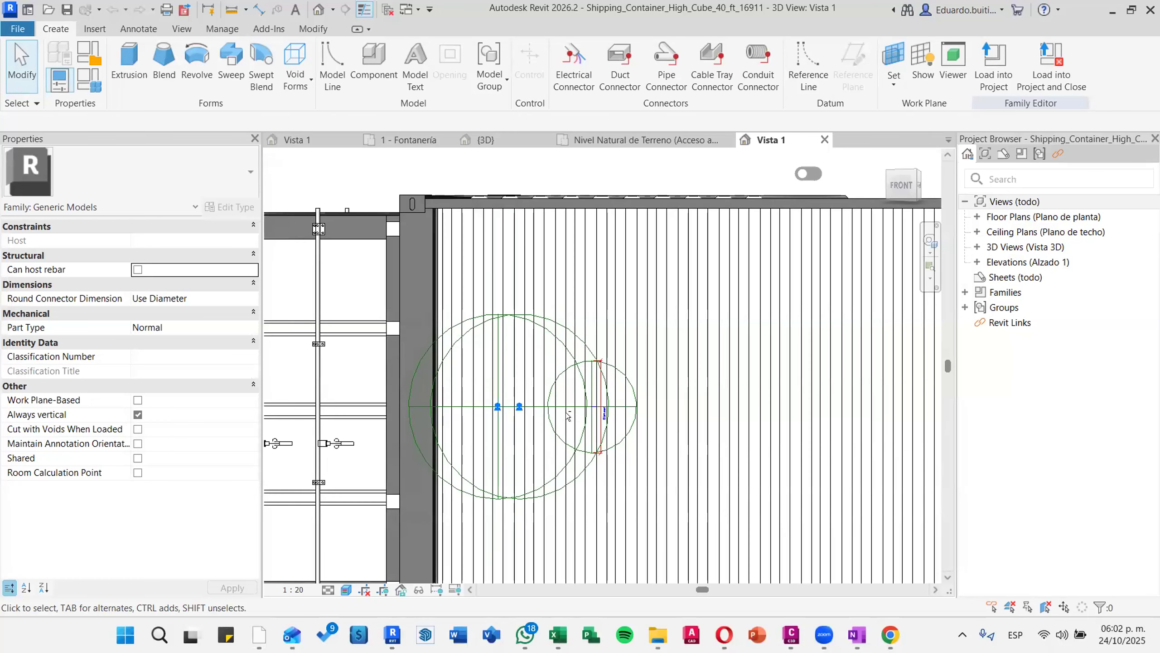
click(977, 262)
click(977, 247)
double_click(1007, 277)
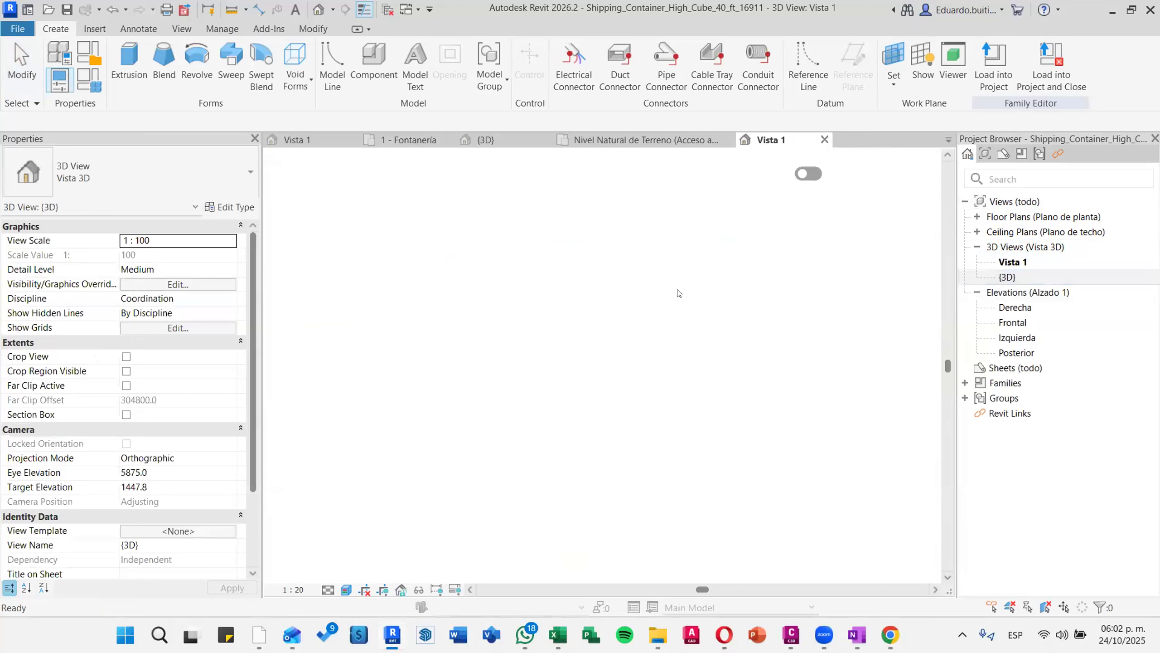
Select the Communication connector on the container's long corrugated side to inspect its properties
shift+middle_drag(561, 337, 528, 321)
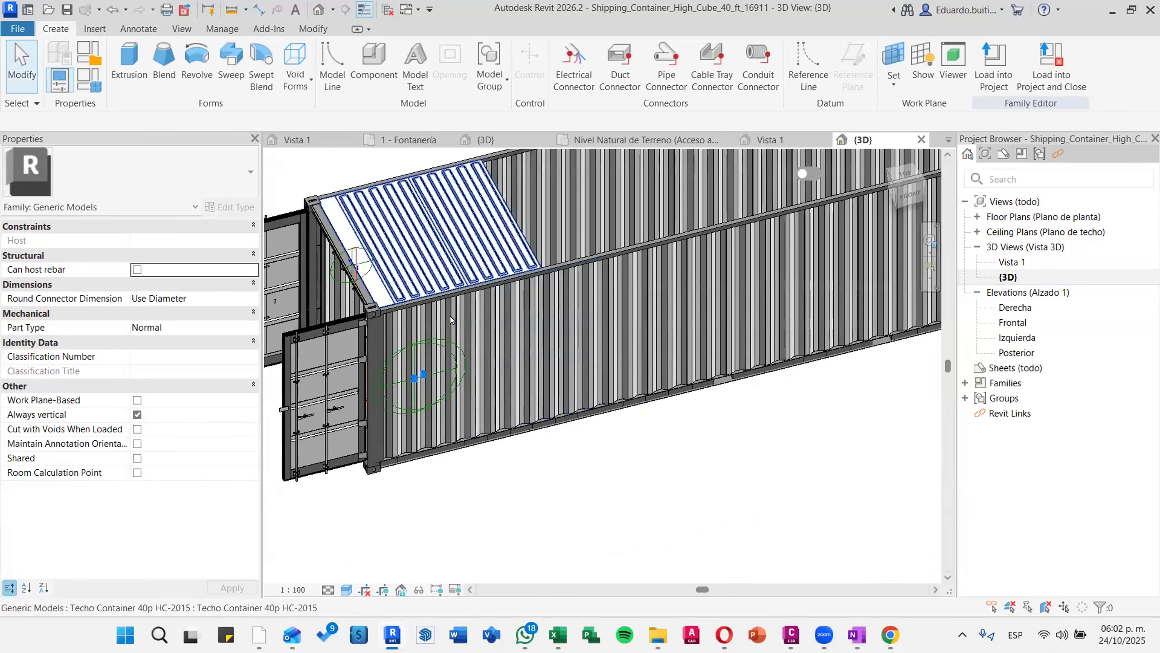
scroll(410, 381, up, 3)
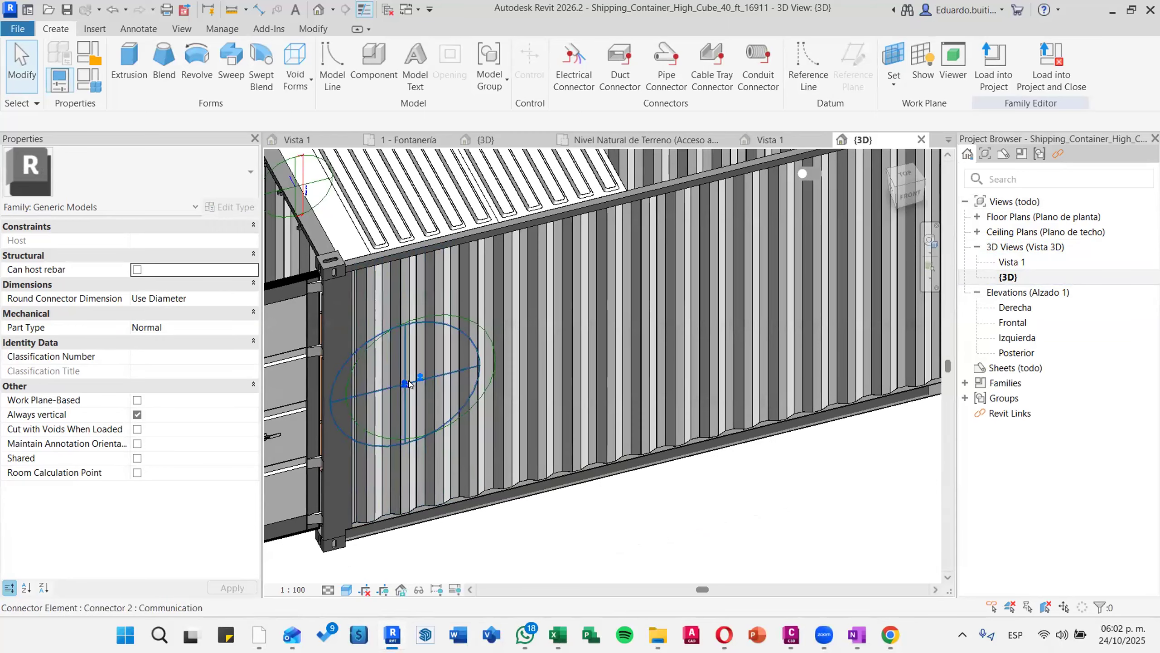
scroll(409, 380, up, 3)
middle_drag(410, 380, 524, 308)
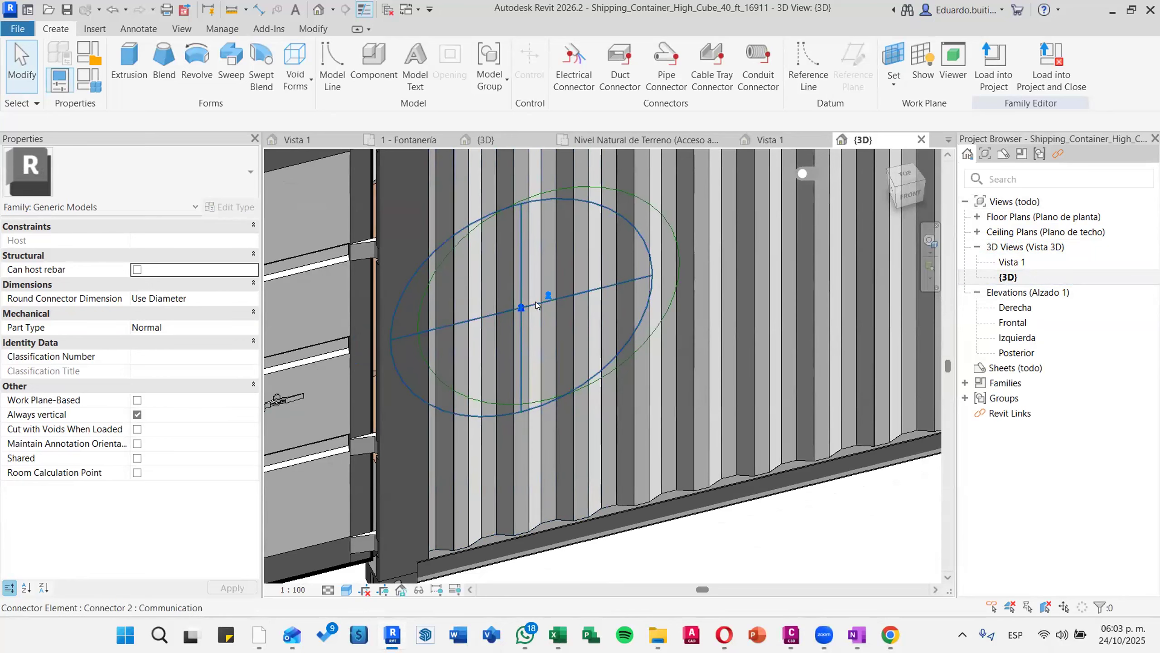
click(534, 303)
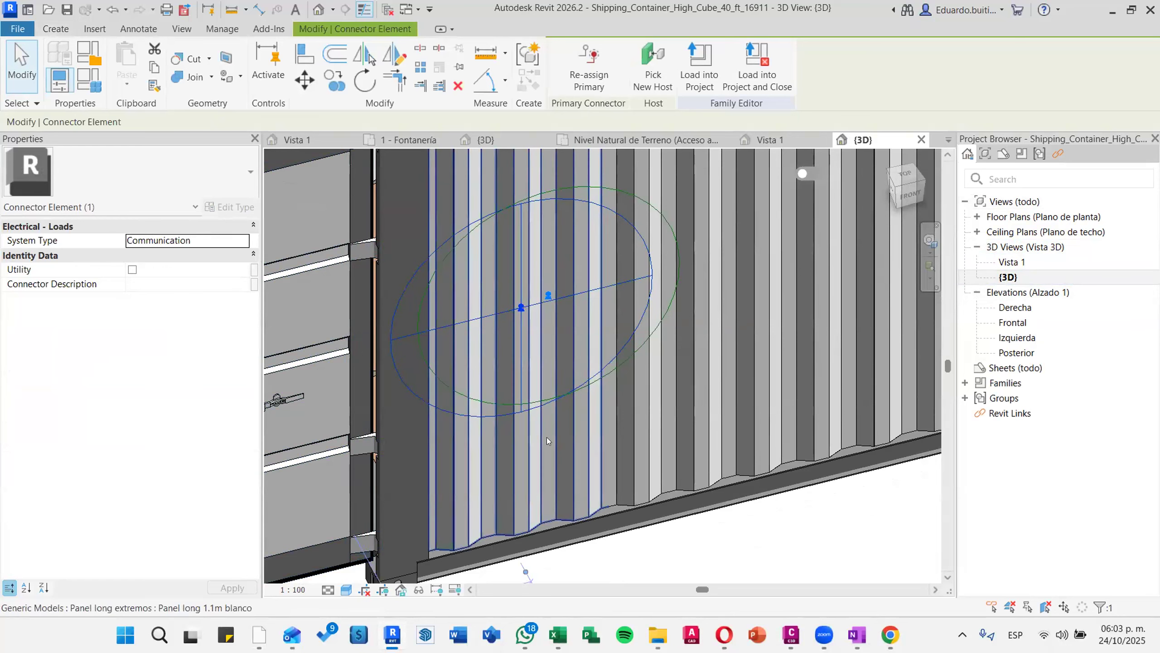
Select the long corrugated end panel behind the container's connectors to inspect its properties, and deselect it
key(Escape)
scroll(547, 289, down, 2)
click(521, 419)
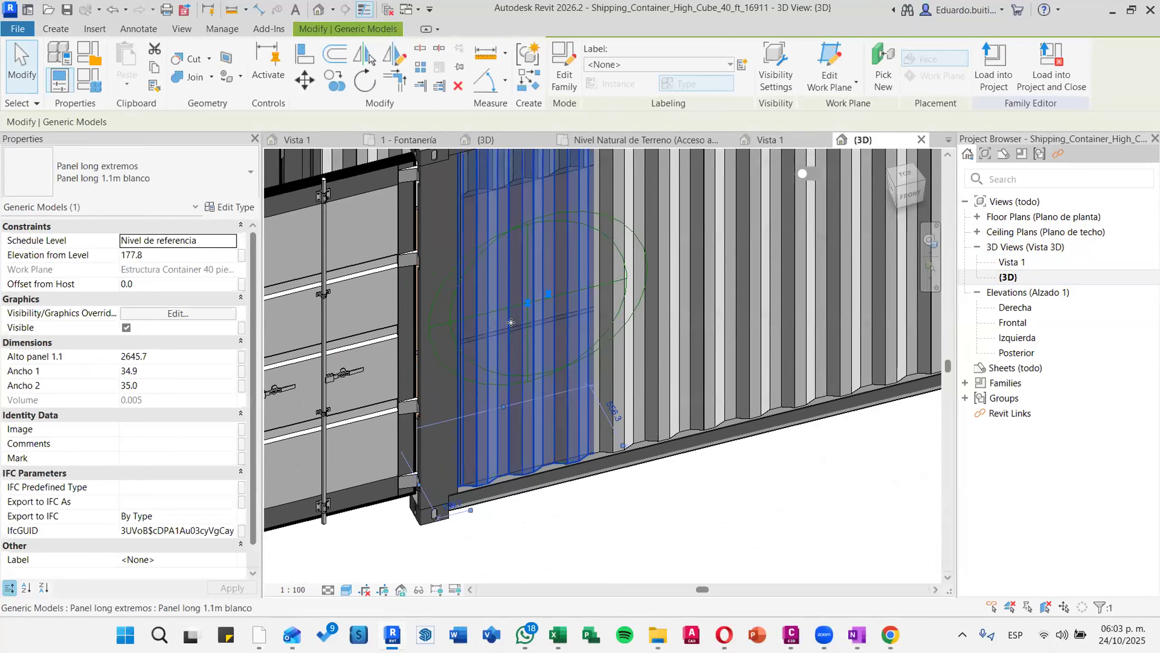
key(Escape)
Try placing a Hydronic Supply pipe connector on a face of the container's long corrugated side, beside the existing connectors
click(65, 31)
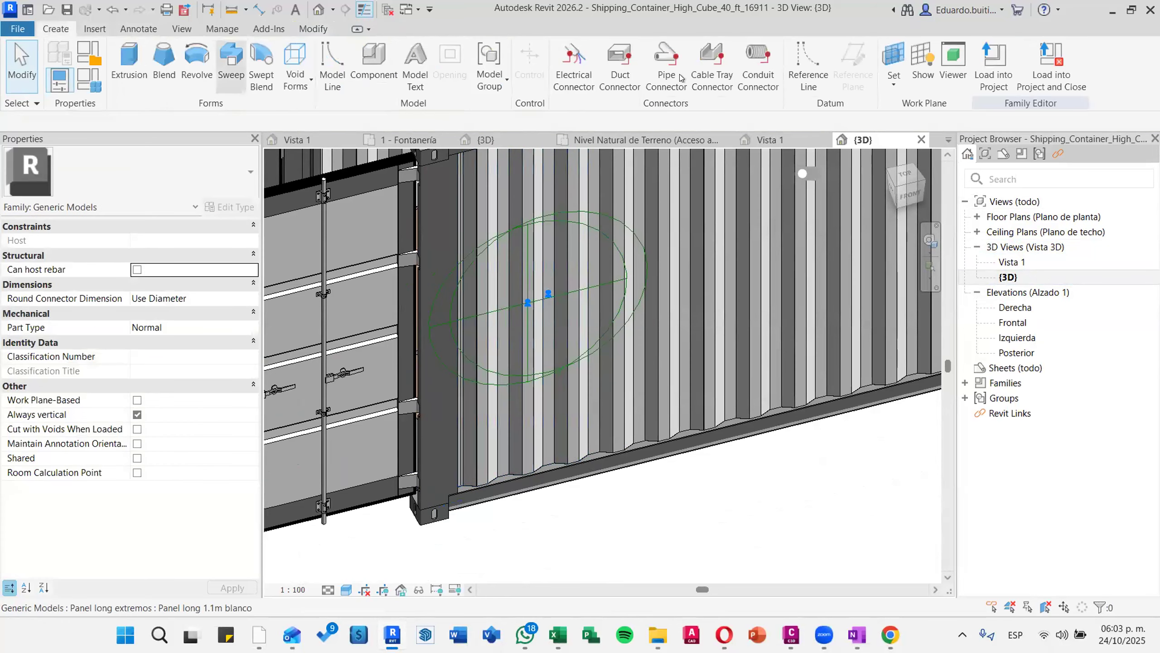
click(667, 72)
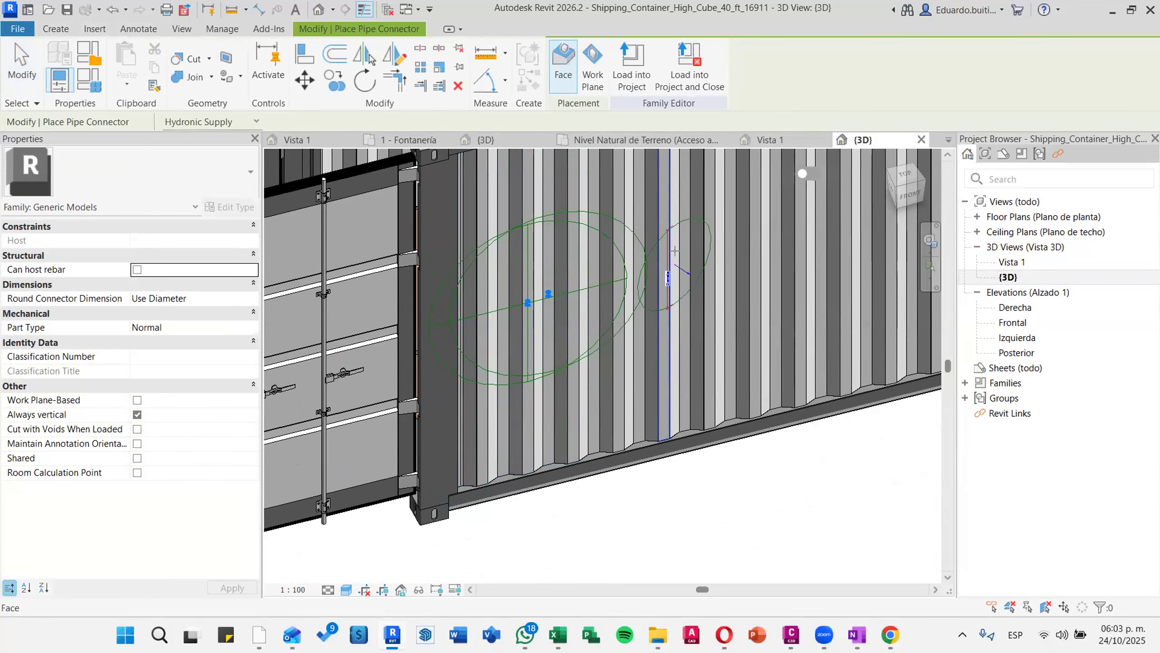
scroll(673, 326, up, 5)
scroll(674, 296, down, 1)
shift+middle_drag(674, 298, 639, 528)
scroll(575, 270, down, 3)
scroll(644, 401, up, 2)
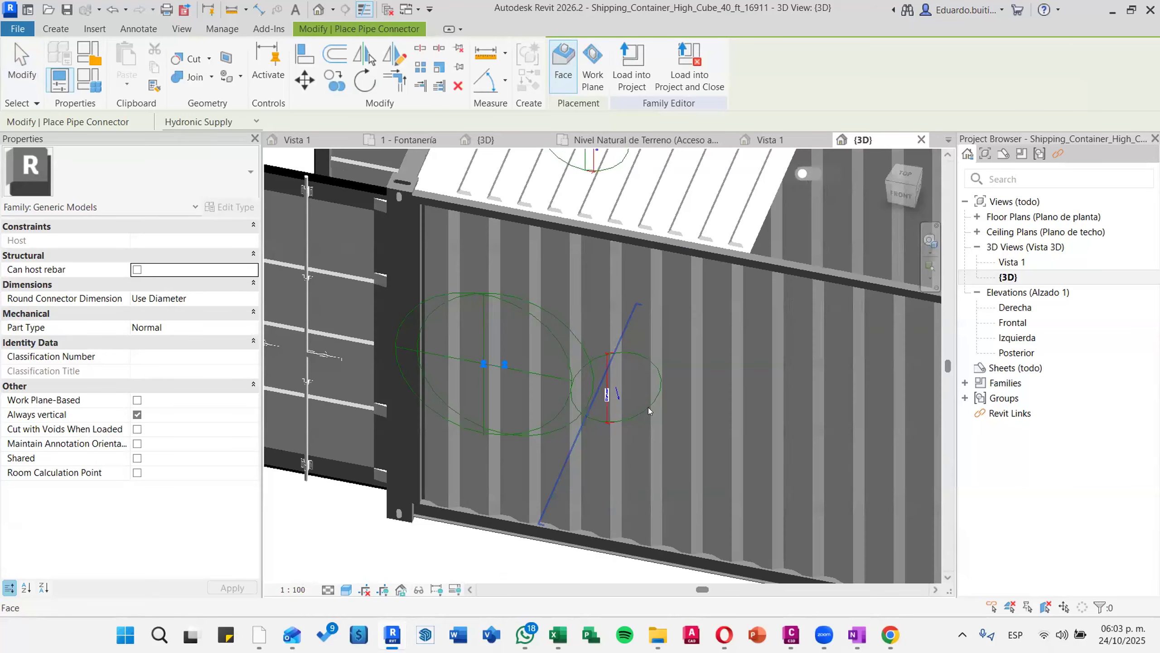
click(618, 389)
scroll(618, 391, up, 1)
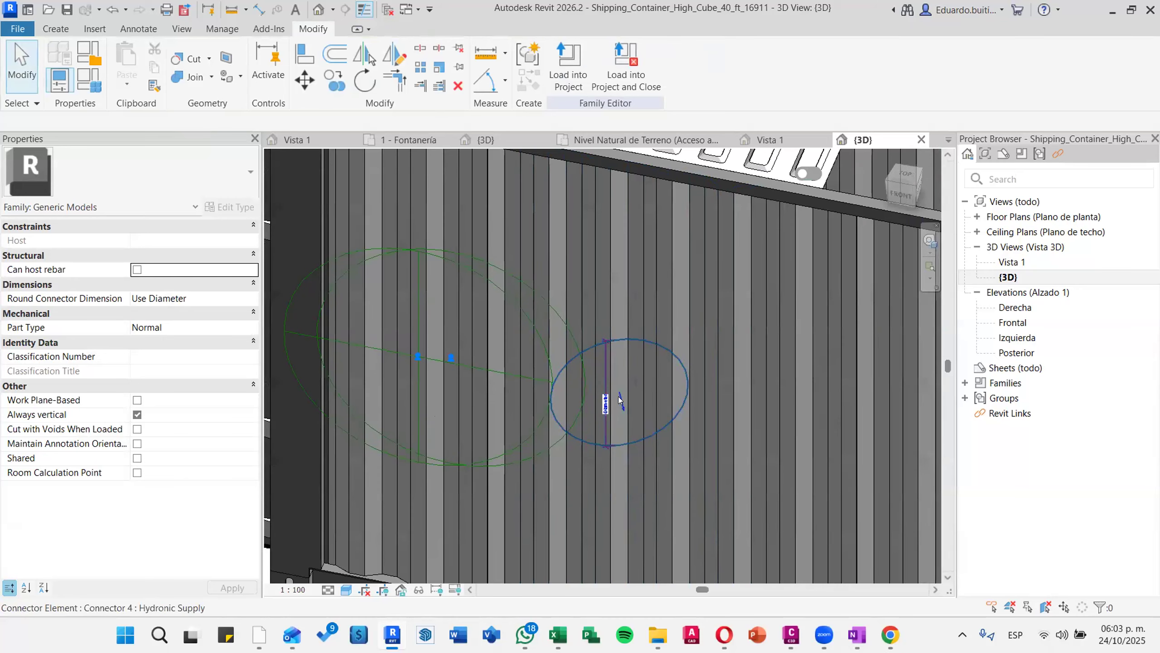
scroll(630, 384, down, 5)
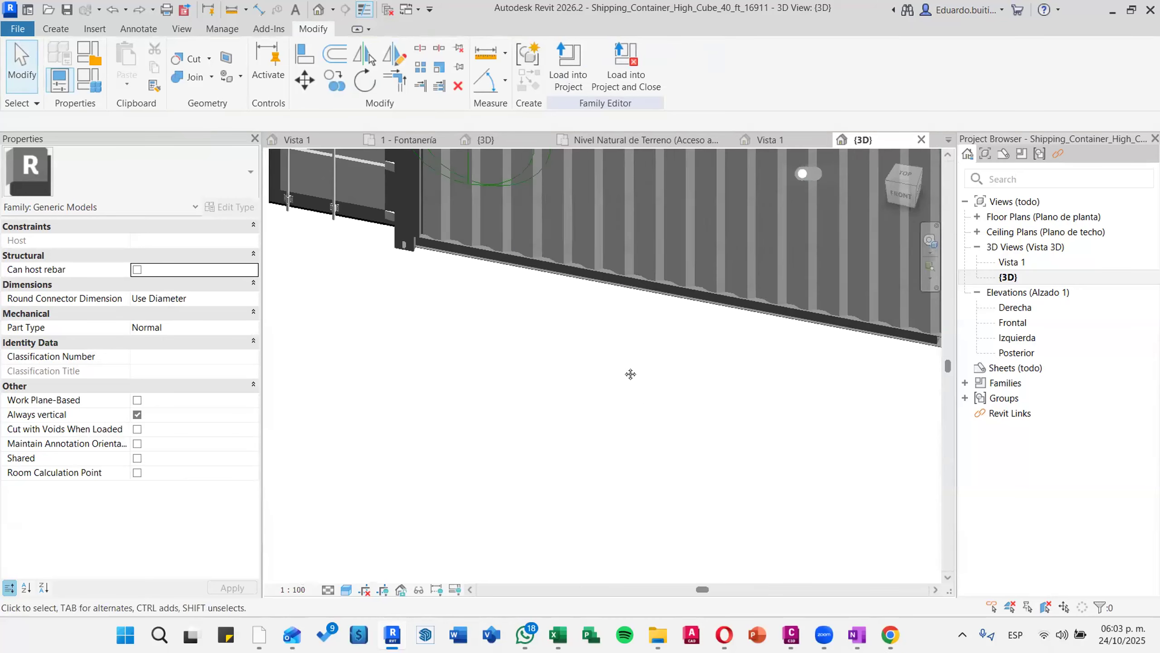
scroll(625, 395, up, 4)
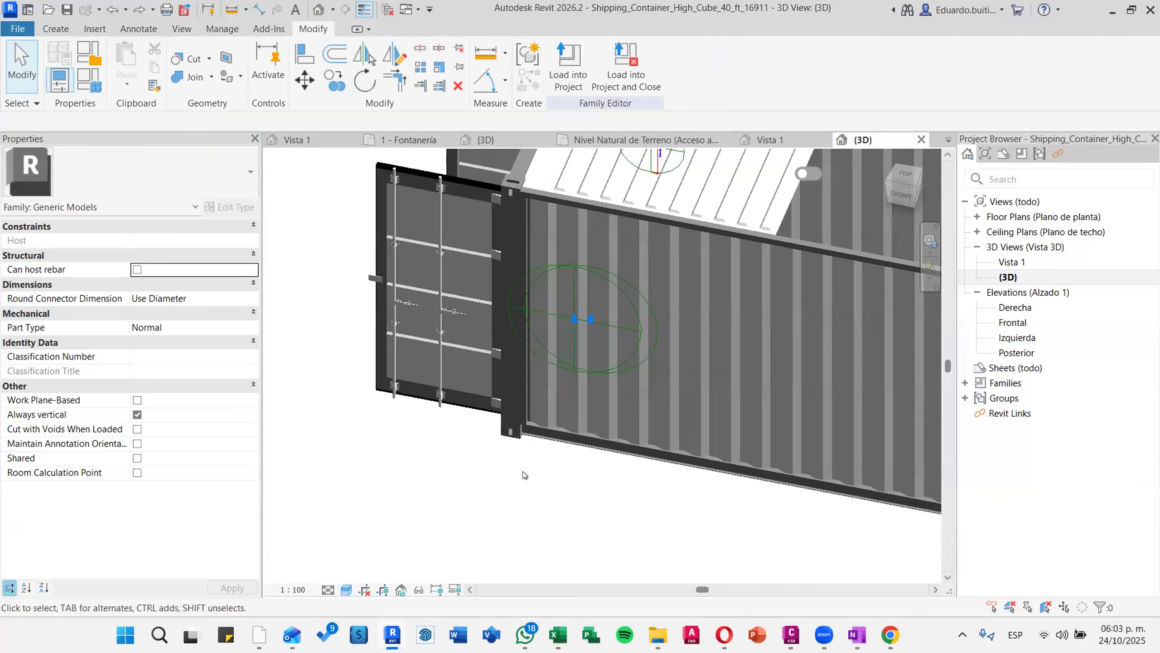
scroll(528, 477, up, 1)
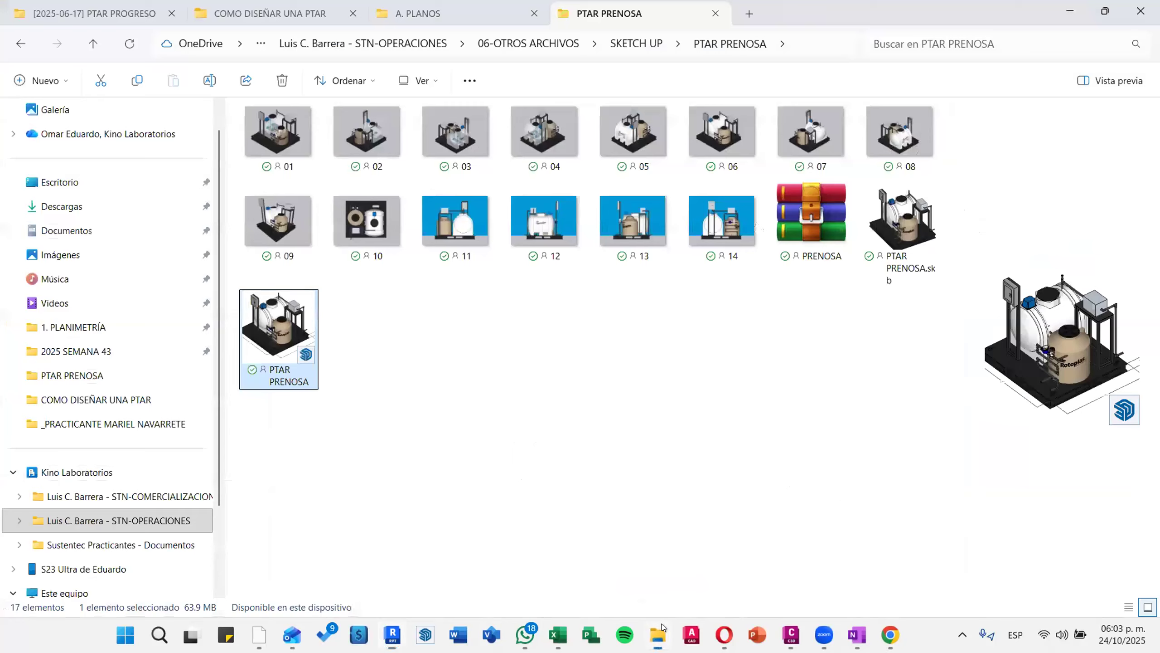
Switch to File Explorer and open the project folder PYO-012-2024 (PTAR APOLLOCOM-AIQ) under 1. PMO in a new tab
click(657, 634)
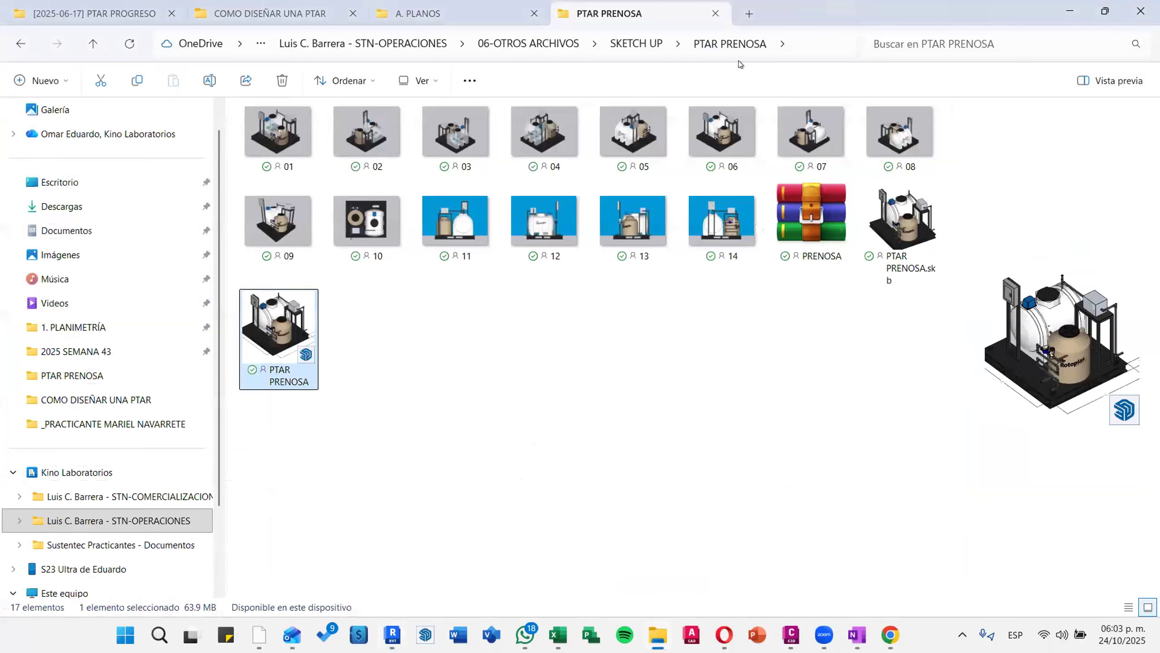
click(227, 513)
key(ctrl+t)
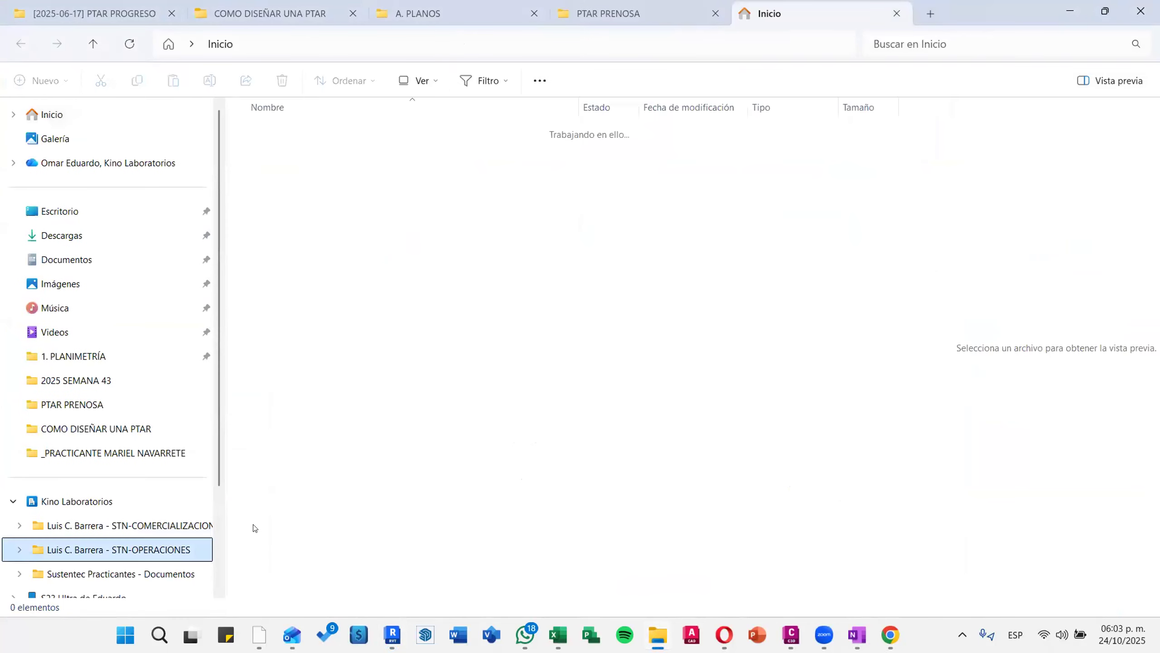
double_click(325, 185)
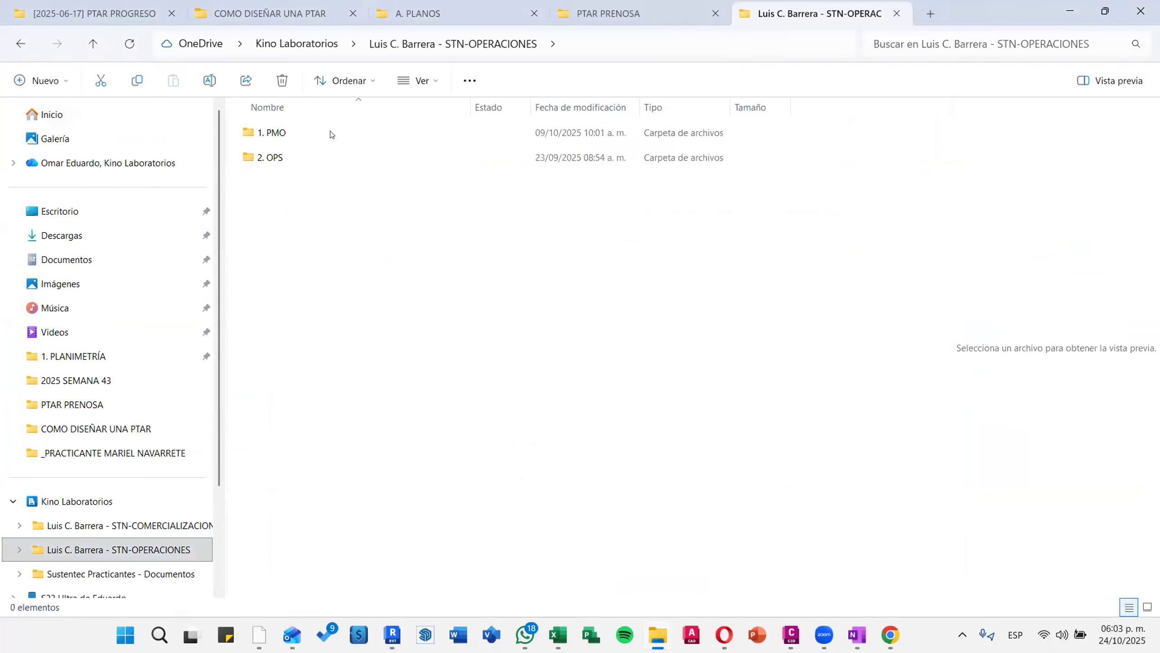
double_click(332, 134)
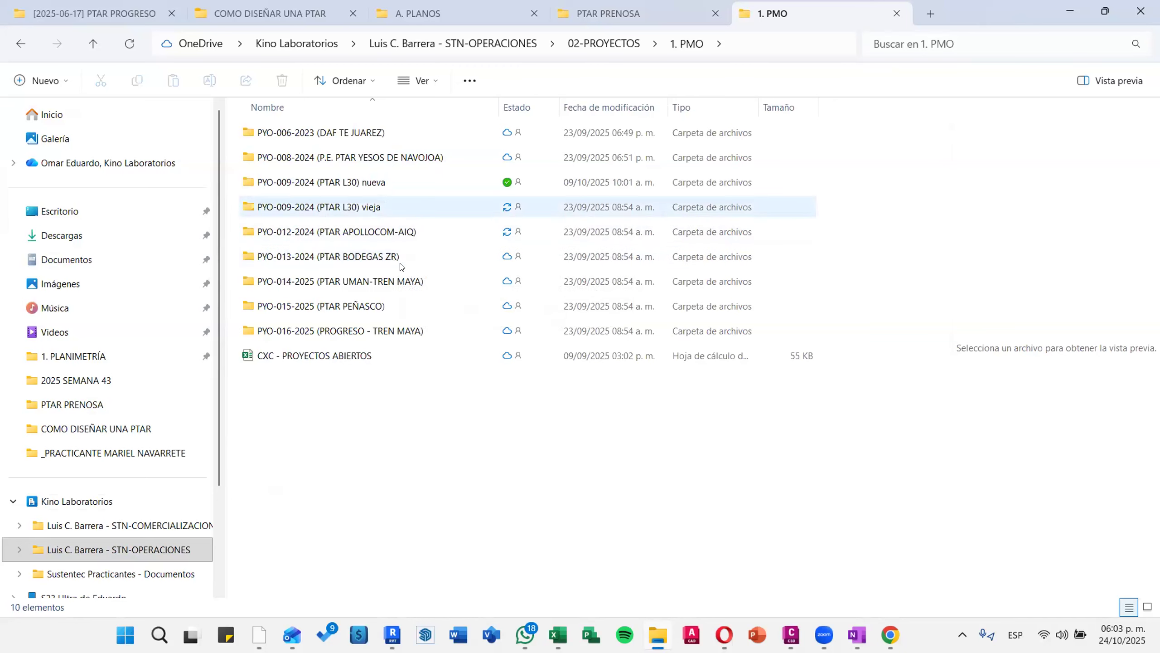
double_click(401, 232)
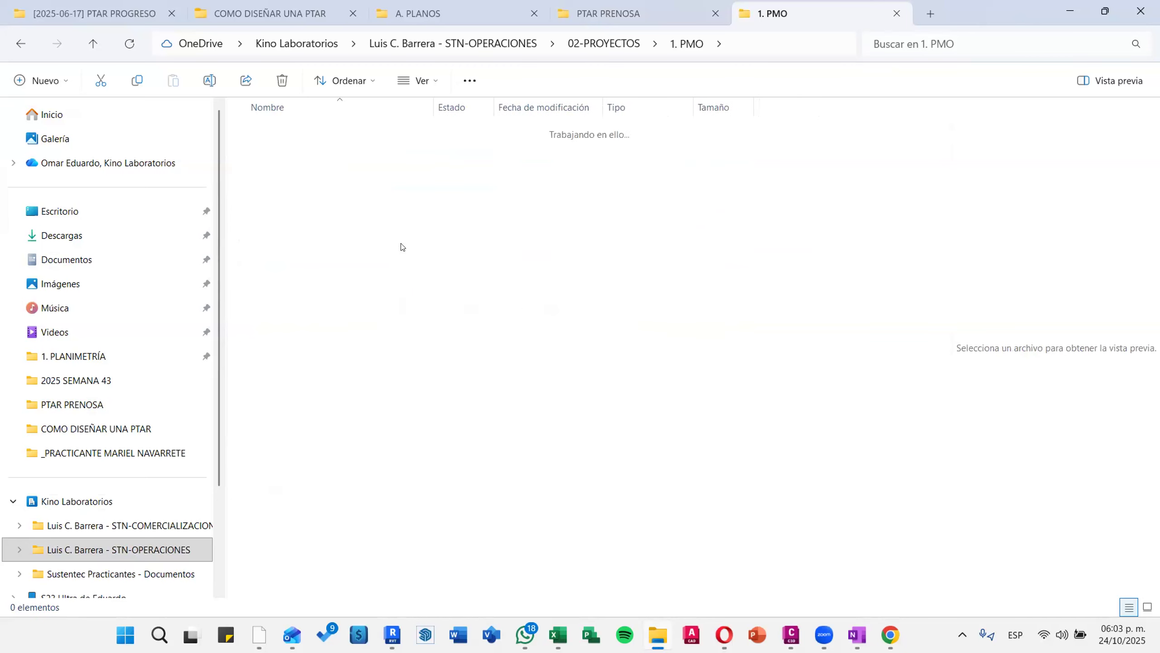
Search the project folder for .JPG and open the file location of the photo 25-15-4.1 LUNES
click(908, 44)
text(.JPG)
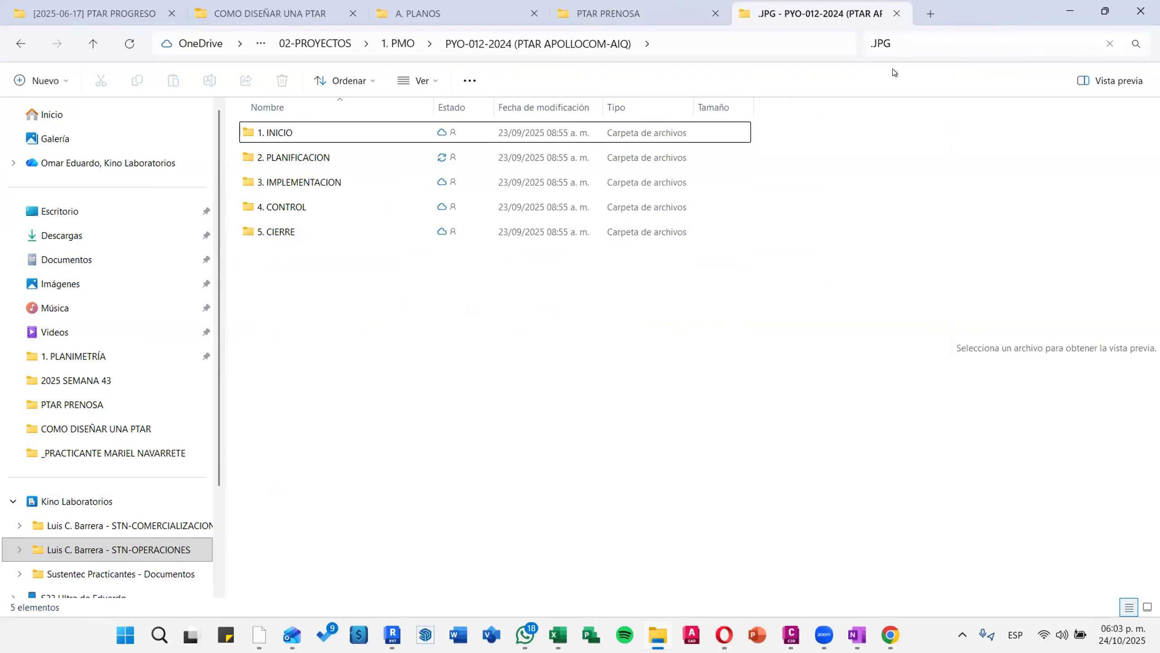
scroll(577, 247, down, 10)
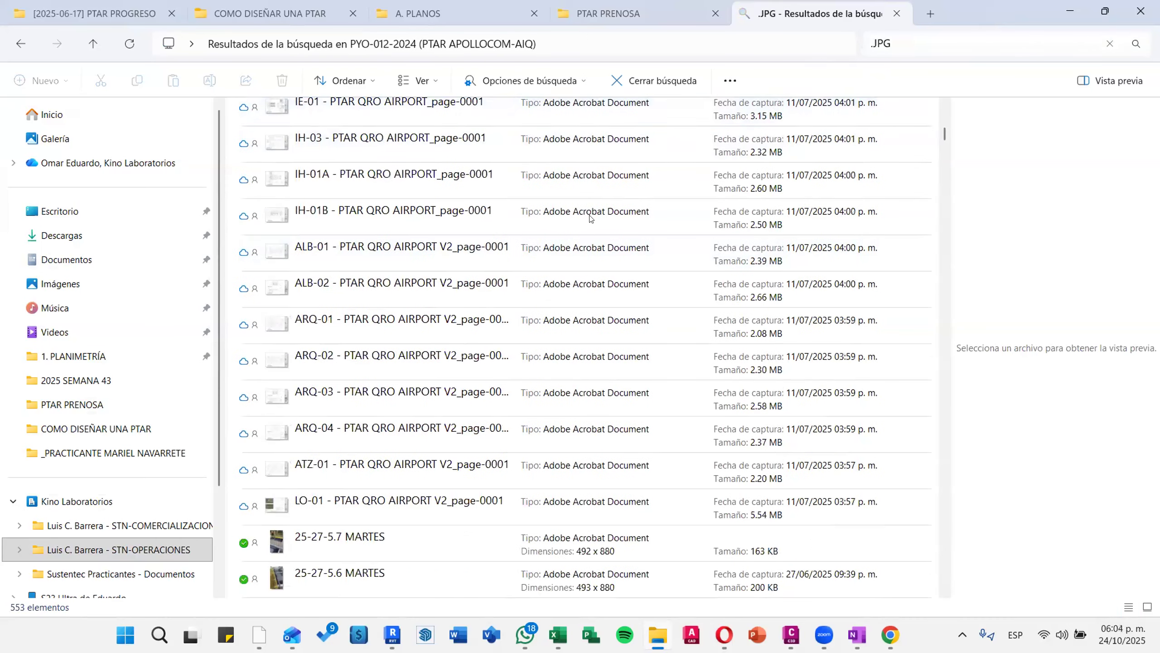
scroll(581, 287, down, 15)
click(396, 241)
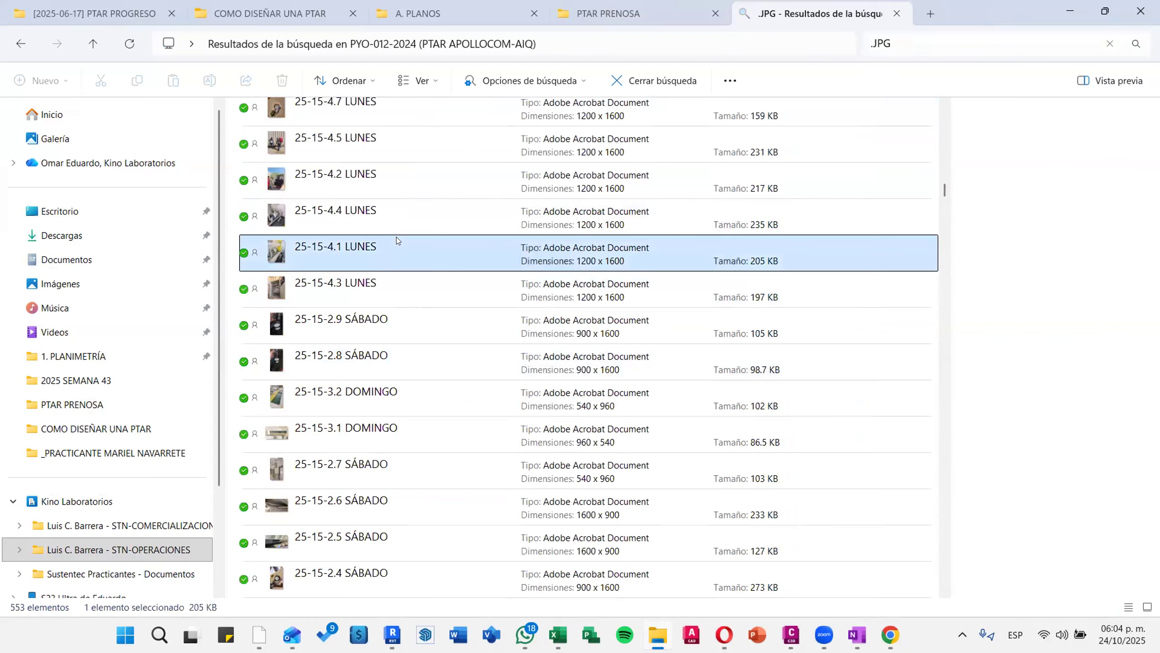
right_click(425, 263)
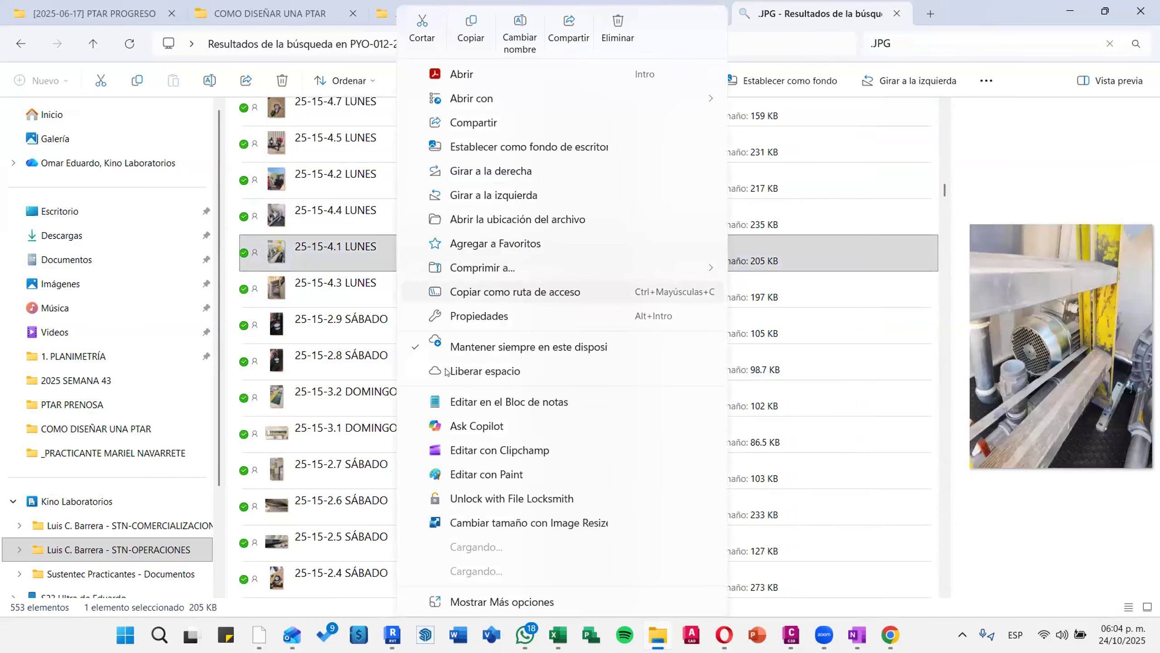
click(516, 222)
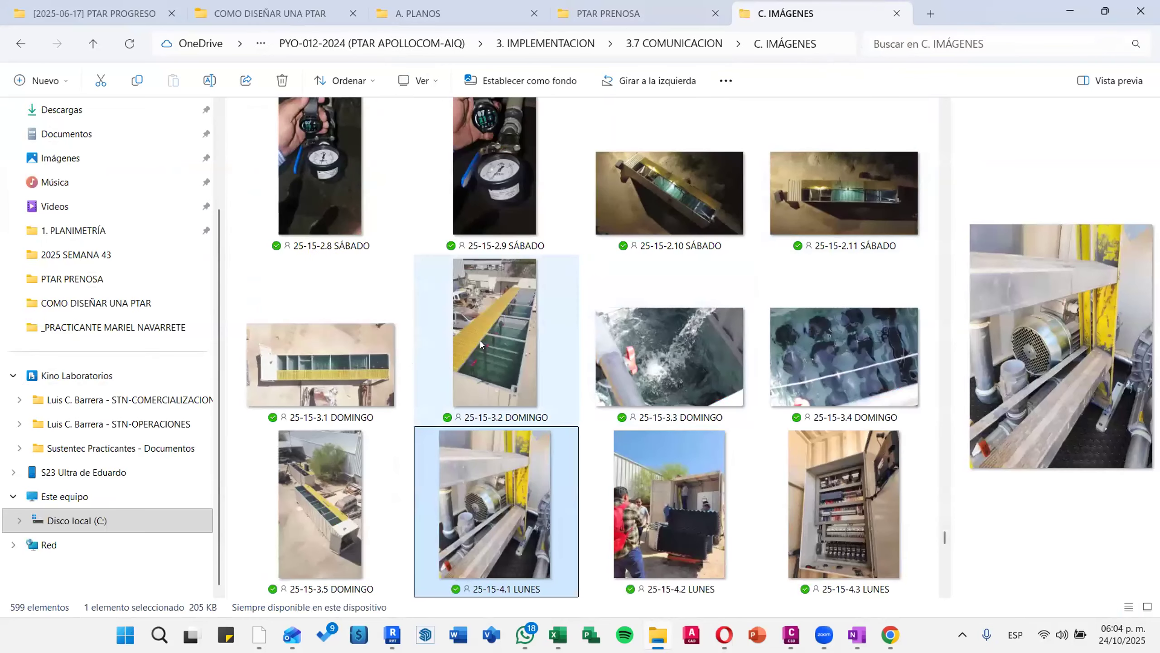
Open the photo 25-15-3.5 DOMINGO and examine the treatment plant container's corrugated side and open top up close
scroll(502, 342, down, 3)
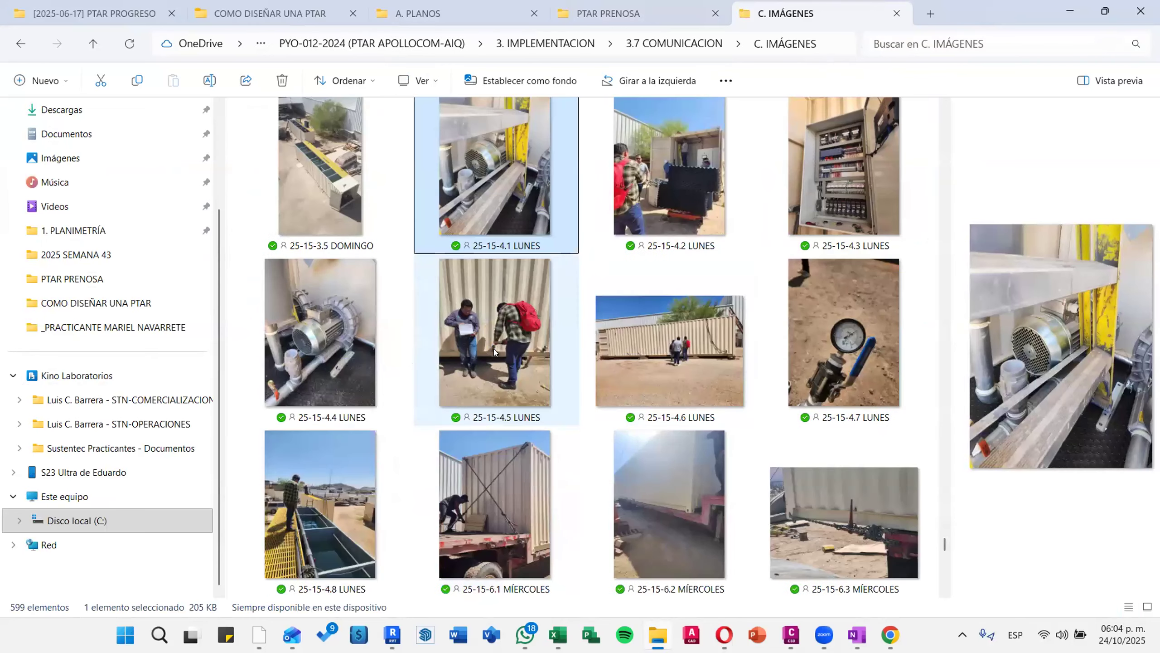
click(345, 198)
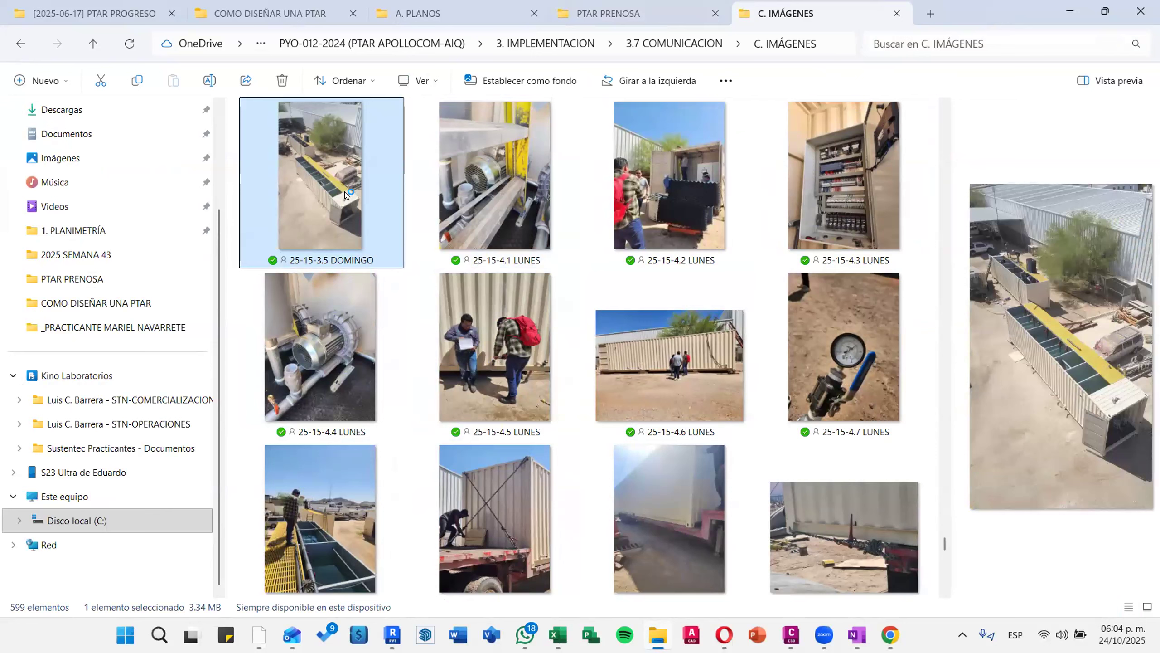
double_click(348, 199)
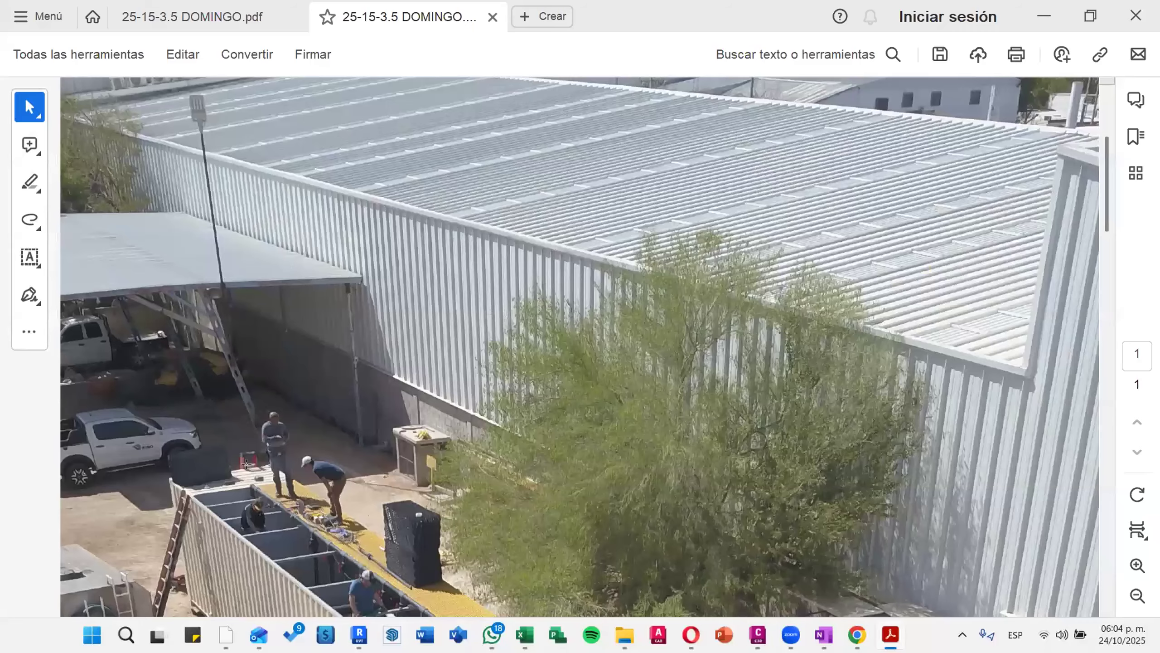
click(246, 463)
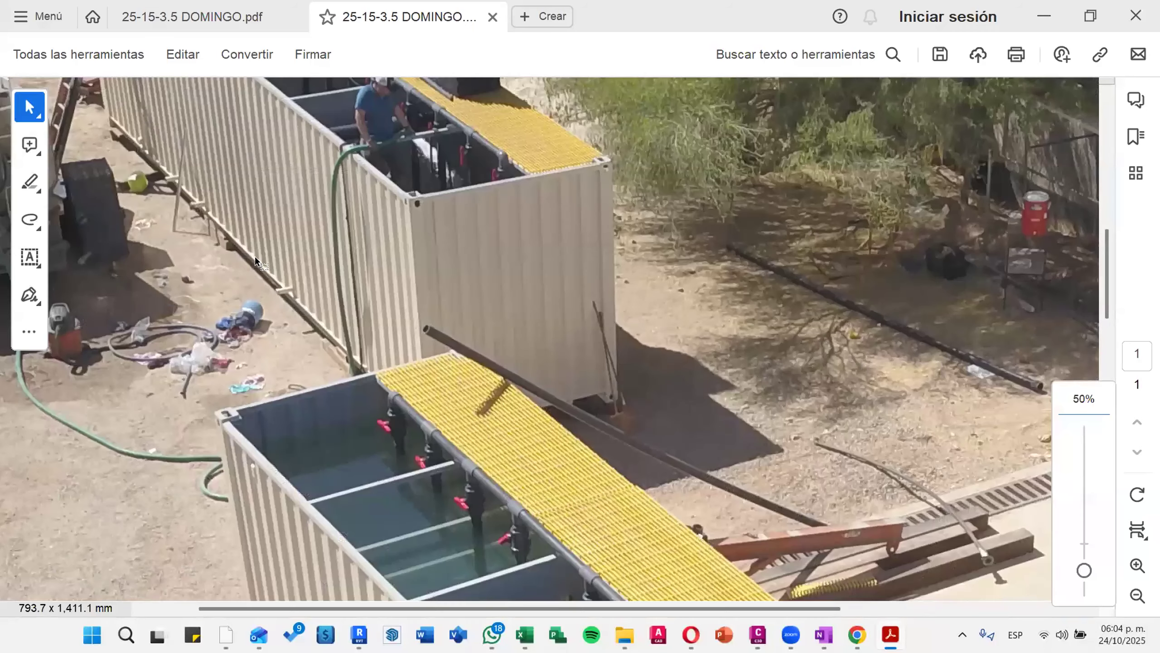
click(299, 309)
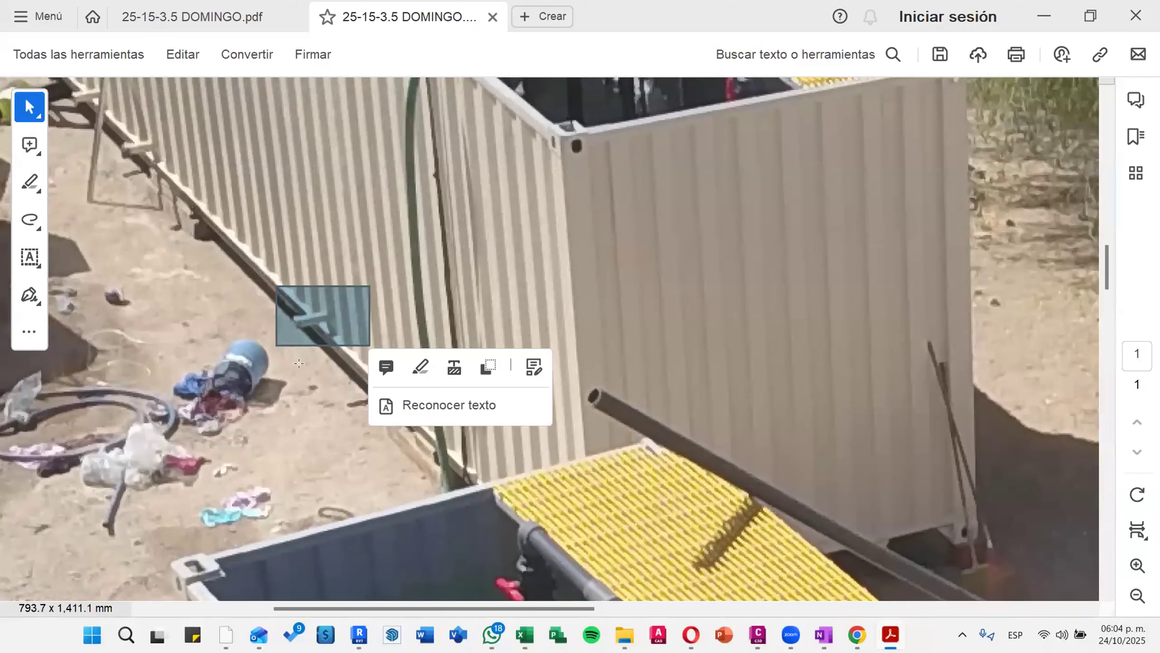
click(349, 365)
scroll(350, 366, up, 2)
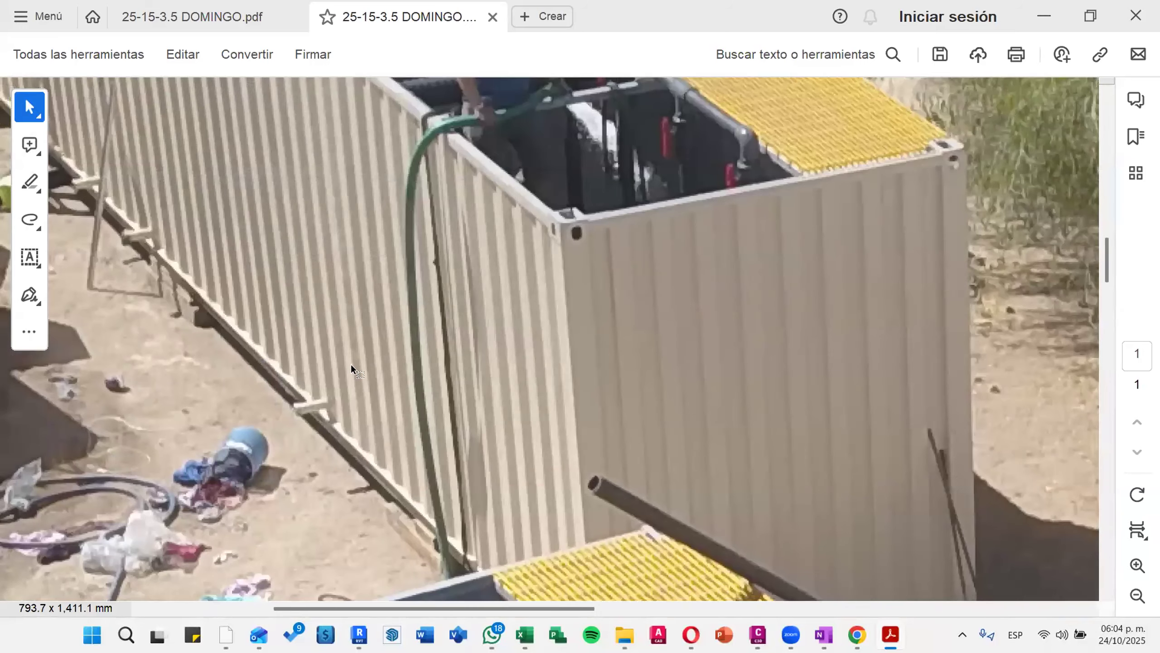
ctrl+scroll(356, 363, down, 2)
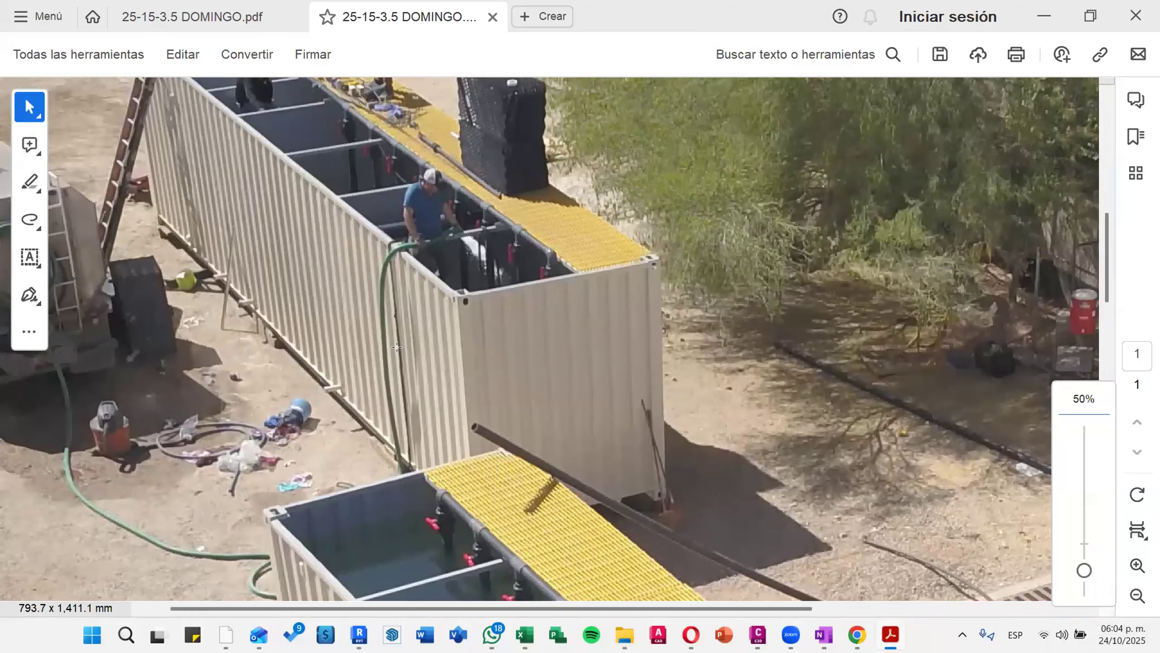
scroll(393, 355, up, 3)
scroll(393, 355, down, 2)
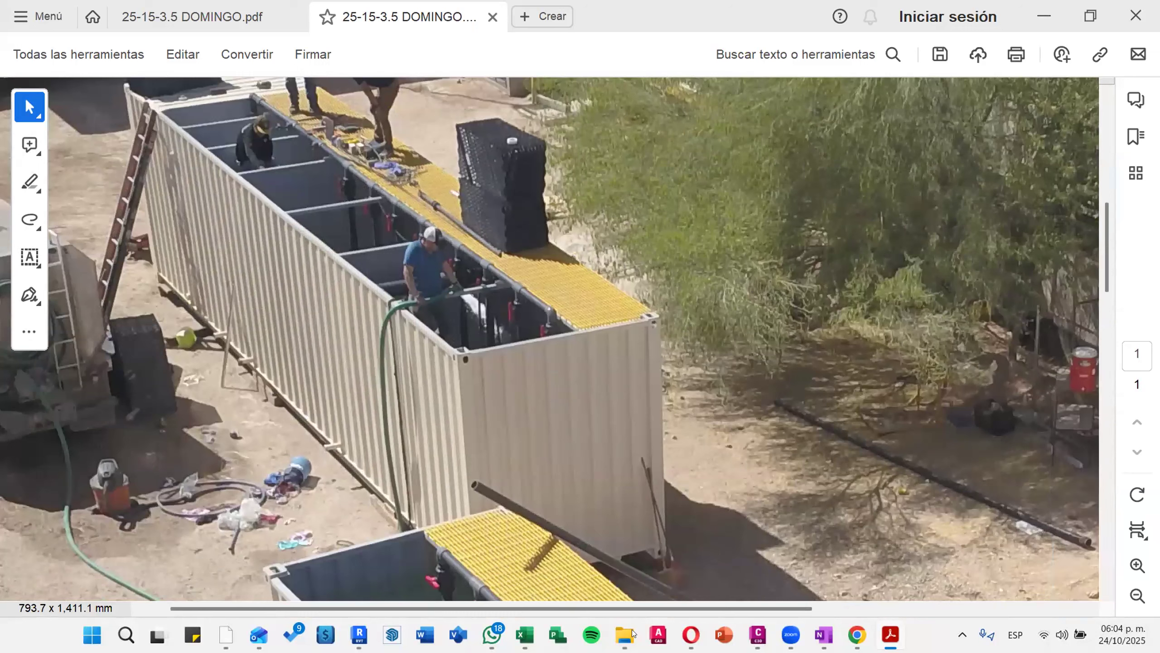
Return to the C. IMÁGENES folder in File Explorer and open 25-15-4.6 LUNES to examine the pipe outlets on the container's long side
mouse_move(637, 623)
click(624, 635)
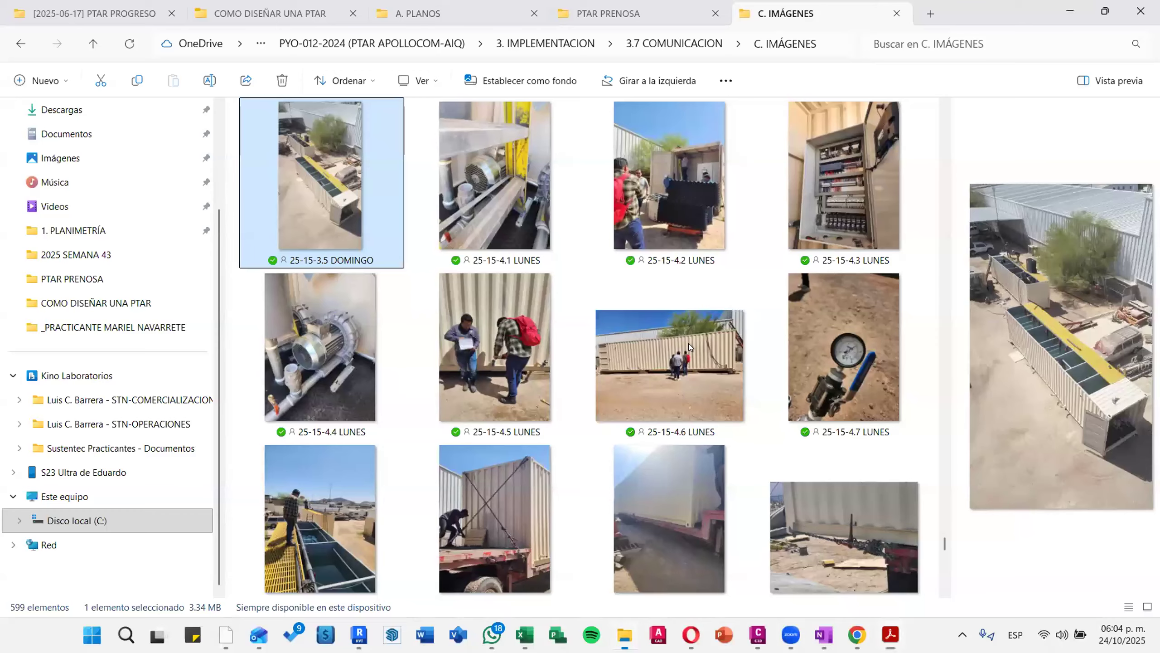
scroll(690, 378, down, 5)
scroll(691, 377, down, 5)
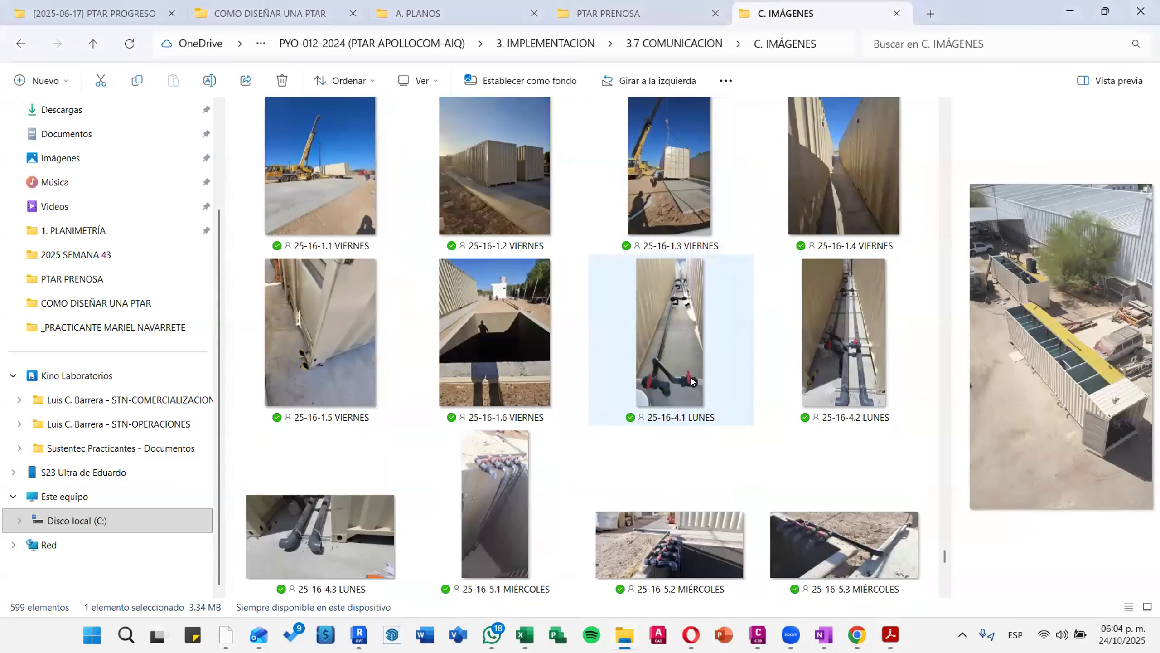
scroll(691, 381, down, 10)
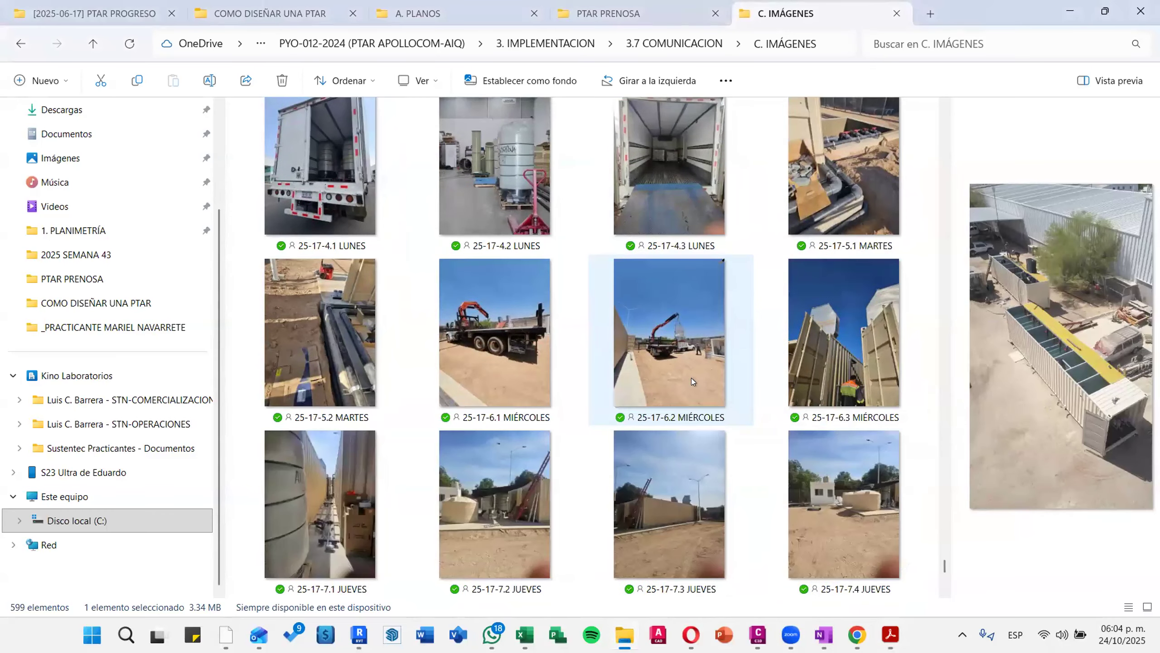
scroll(692, 381, up, 15)
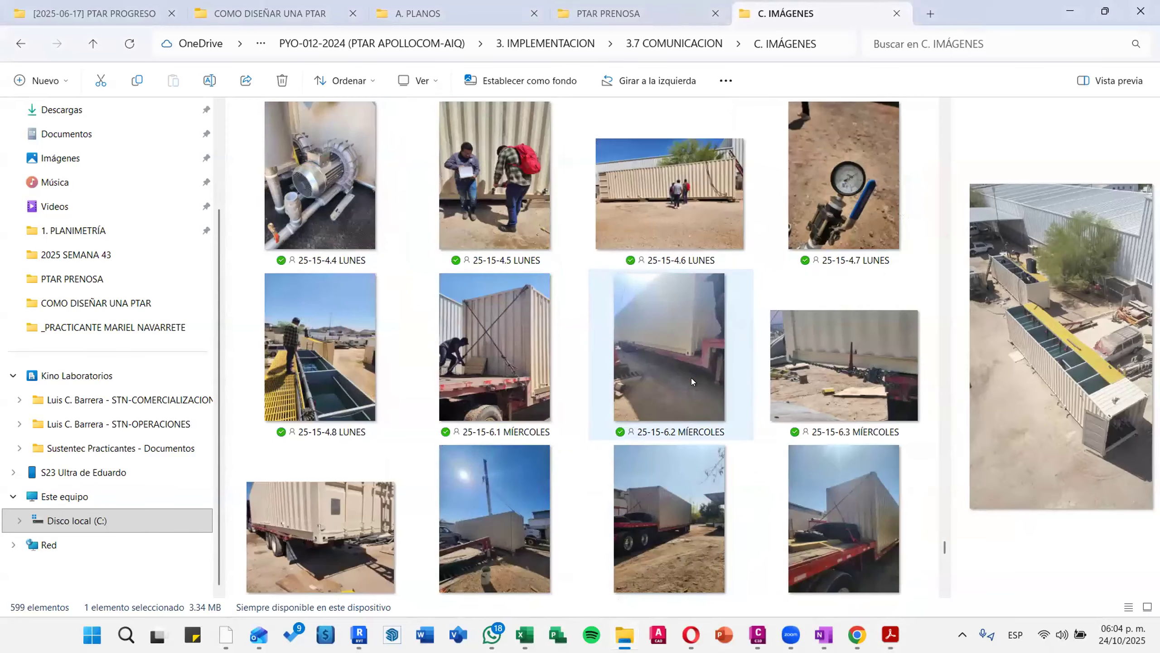
click(691, 381)
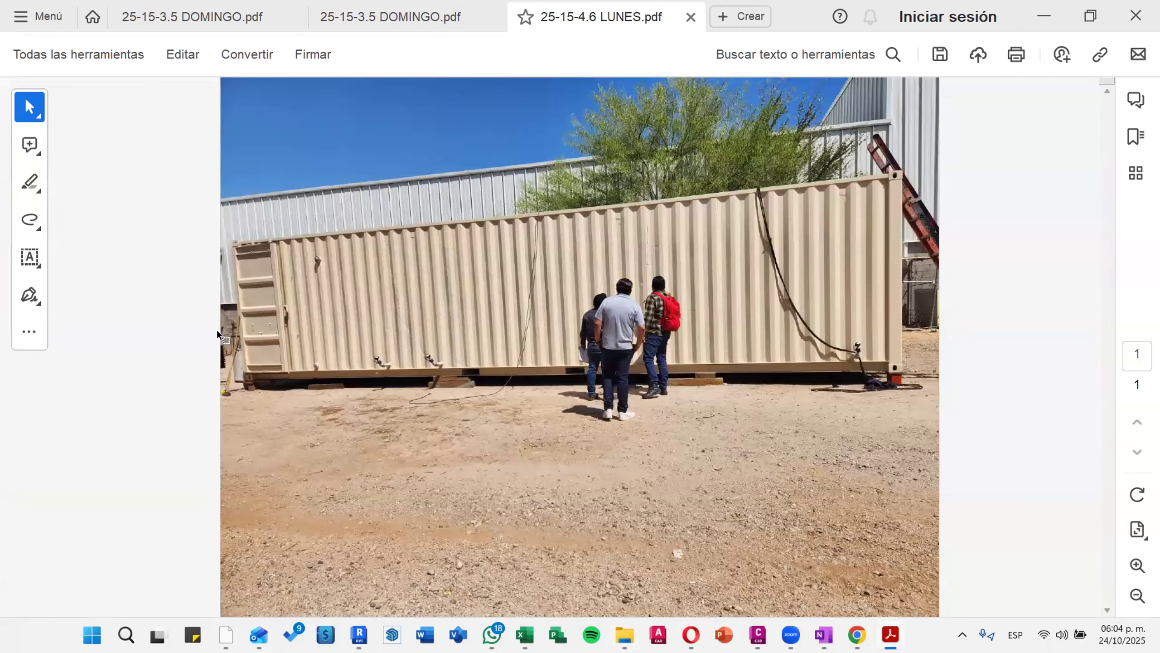
ctrl+scroll(216, 330, up, 3)
scroll(406, 337, right, 5)
ctrl+scroll(570, 346, down, 5)
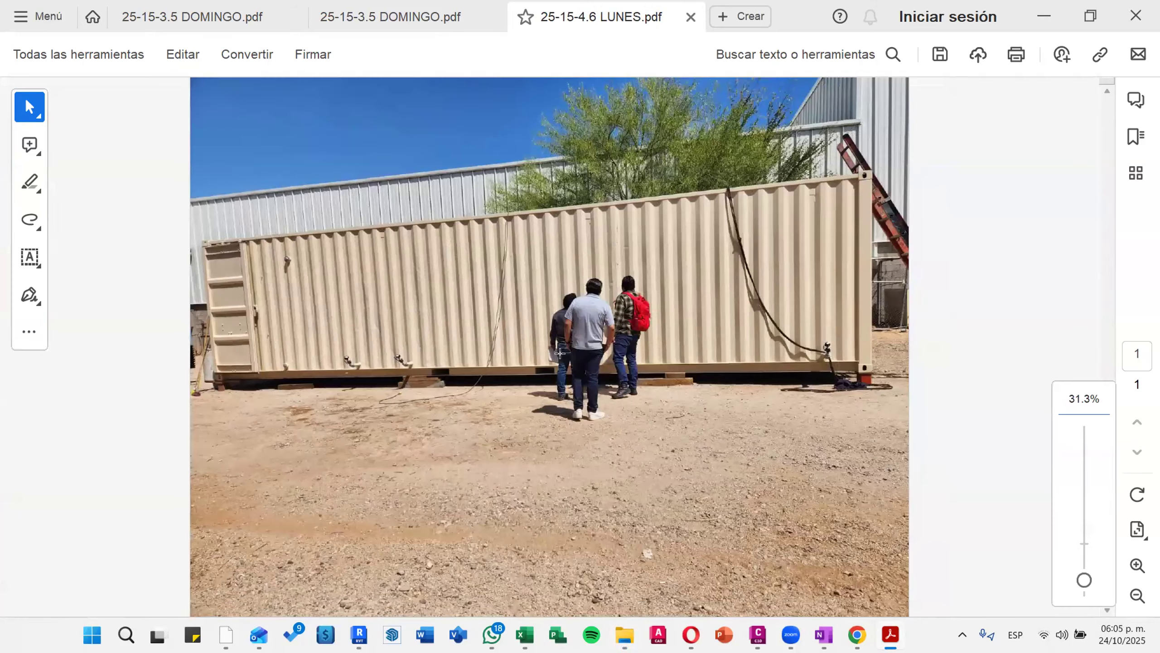
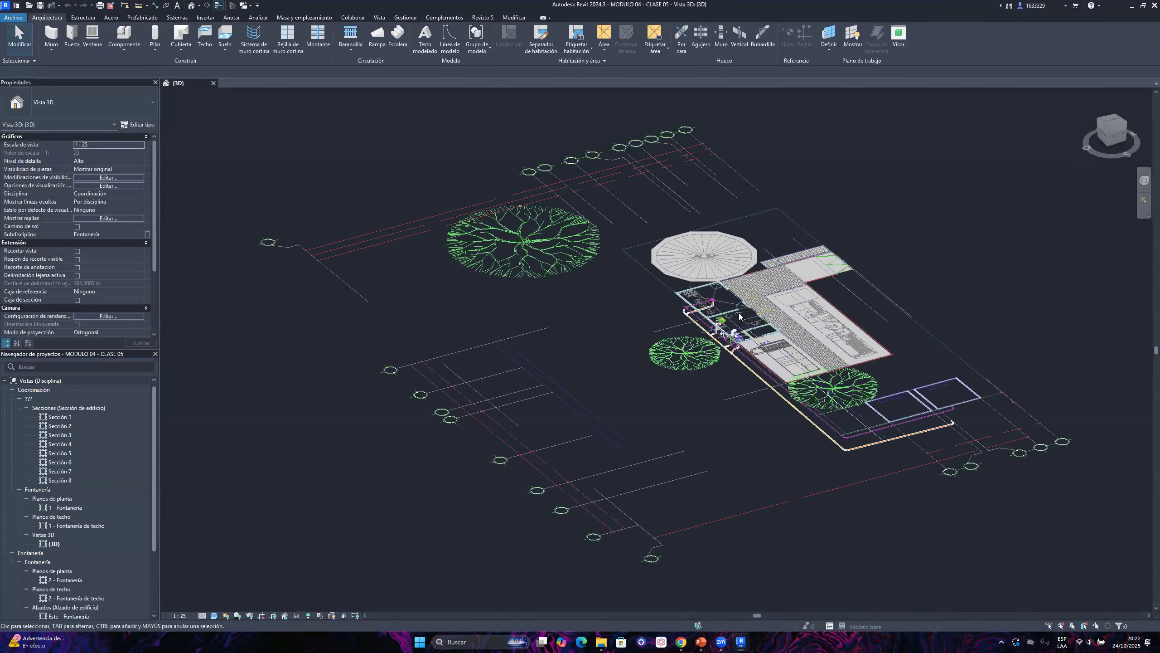
In Revit, open the tank toilet's family IS-Inodoro Tanque for editing from the {3D} view of MODULO 04 - CLASE 05
scroll(760, 421, up, 4)
scroll(789, 397, up, 4)
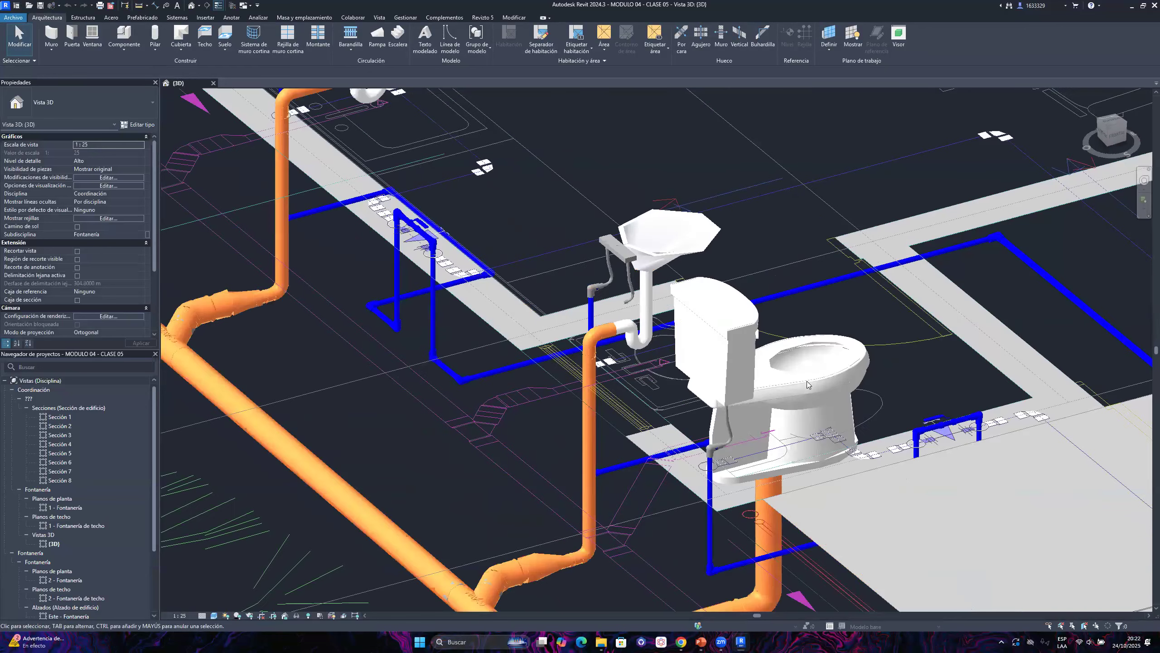
click(776, 375)
double_click(770, 405)
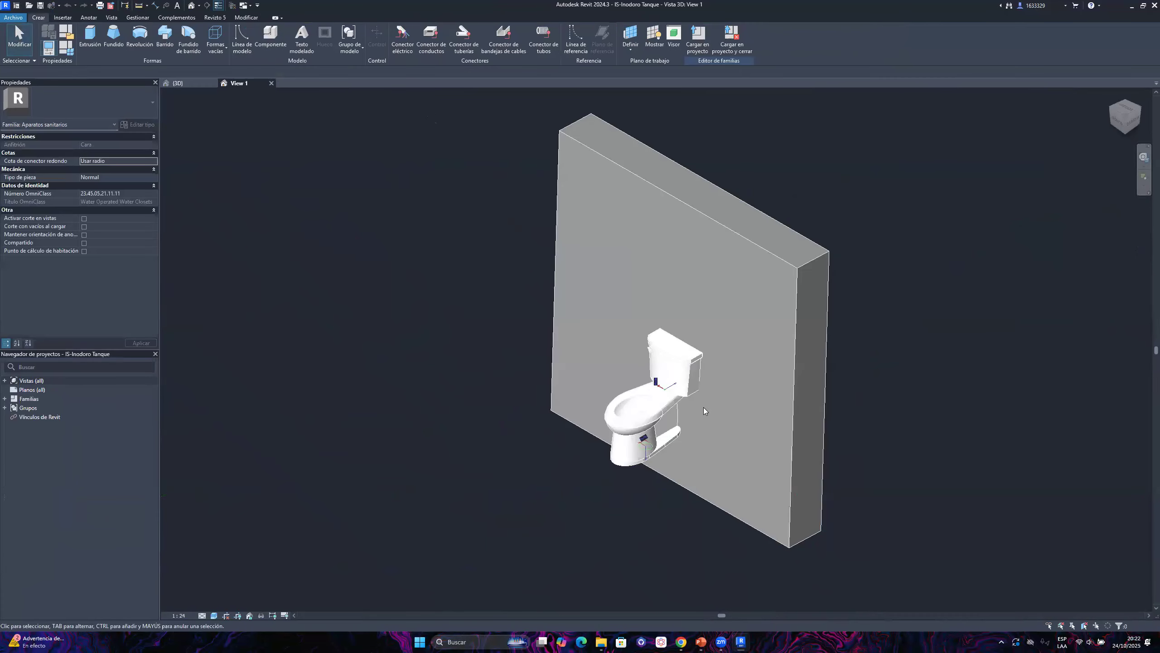
Select the wall extrusion behind the toilet and examine the toilet family from its water supply side
scroll(714, 361, up, 3)
shift+middle_drag(734, 384, 603, 401)
click(617, 151)
scroll(723, 447, up, 5)
scroll(722, 447, down, 2)
shift+middle_drag(722, 447, 637, 360)
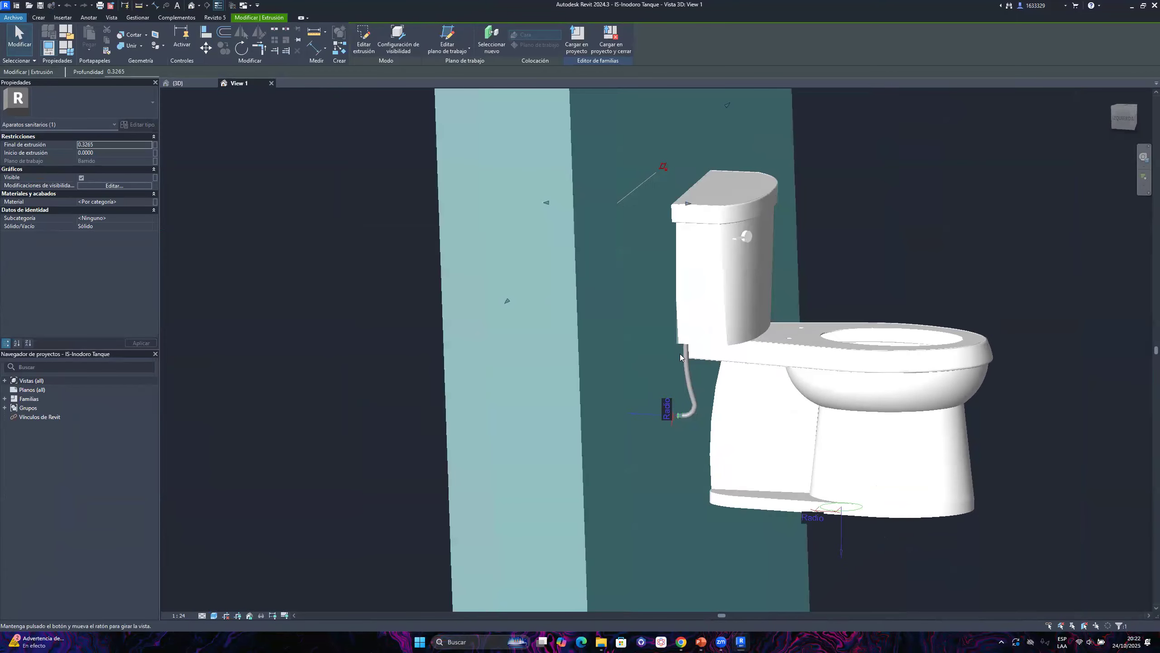
scroll(738, 310, up, 5)
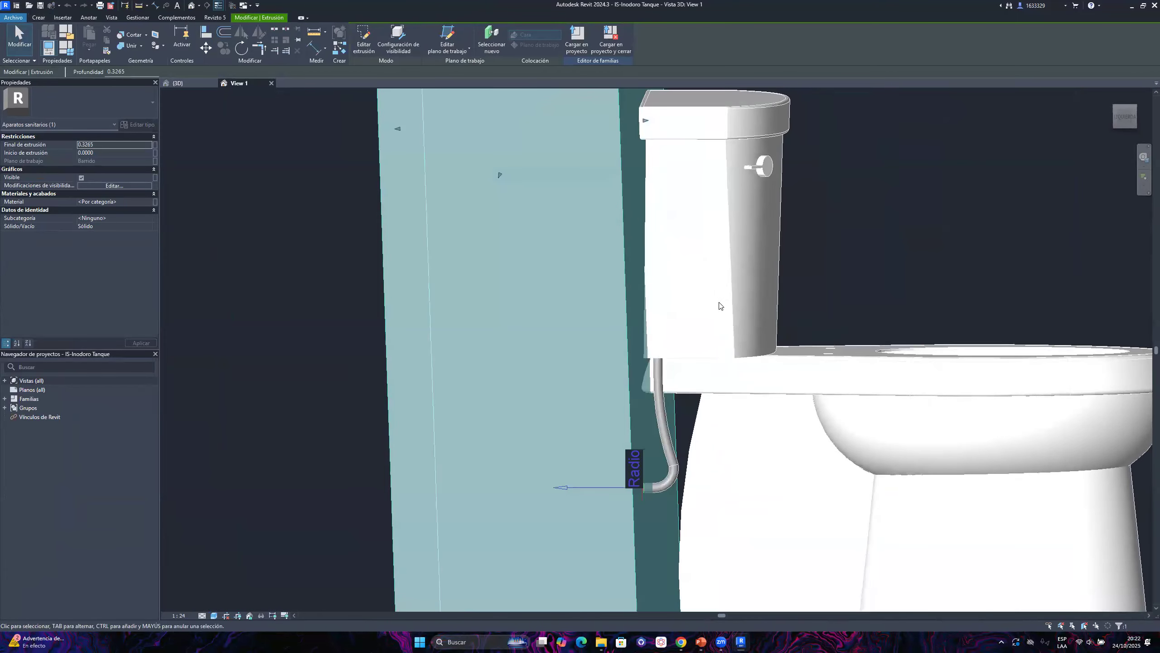
scroll(720, 306, down, 5)
shift+middle_drag(759, 262, 821, 458)
Examine the cold-water pipe connector at the free end of the toilet's supply hose from several angles
scroll(768, 372, up, 5)
shift+middle_drag(768, 372, 675, 473)
scroll(631, 340, up, 5)
shift+middle_drag(631, 339, 666, 352)
scroll(666, 352, up, 3)
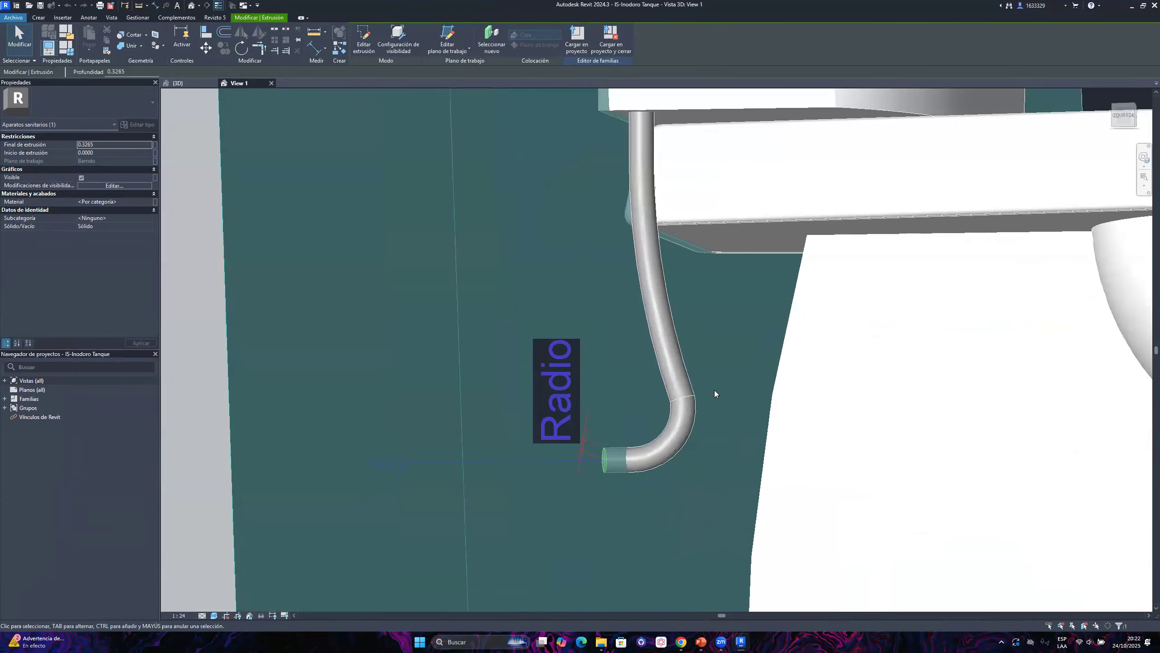
scroll(668, 462, up, 2)
scroll(670, 419, down, 2)
shift+middle_drag(673, 451, 615, 479)
scroll(644, 379, down, 3)
scroll(576, 429, up, 4)
scroll(612, 432, down, 4)
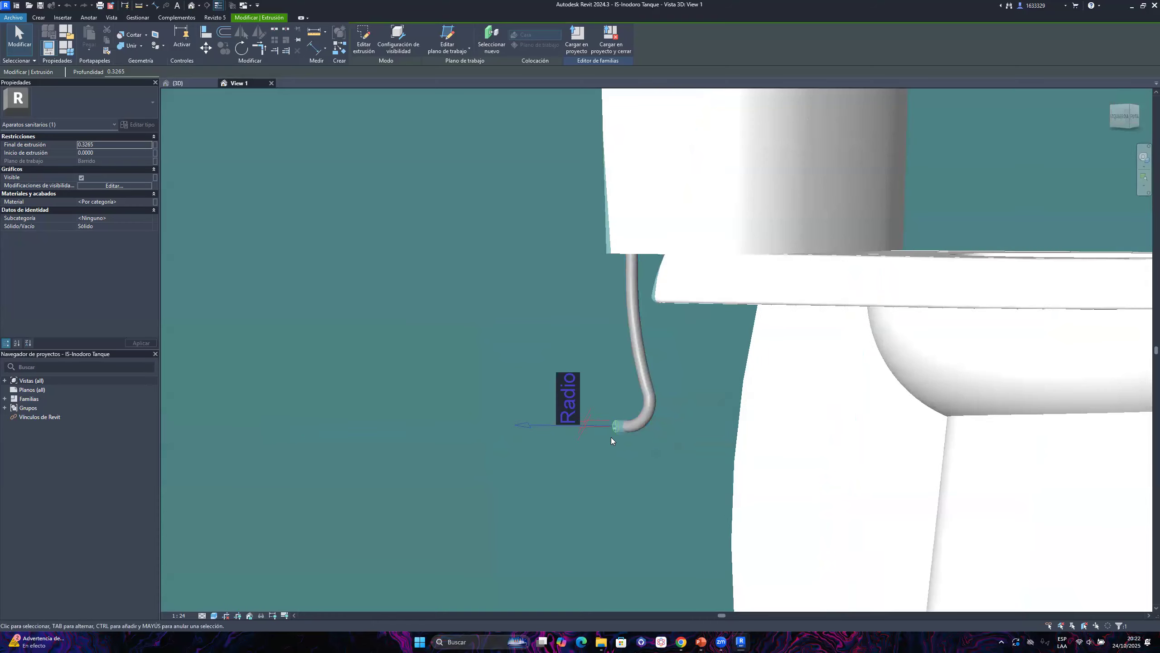
scroll(572, 424, down, 4)
shift+middle_drag(576, 424, 642, 445)
scroll(592, 431, up, 5)
scroll(635, 424, down, 6)
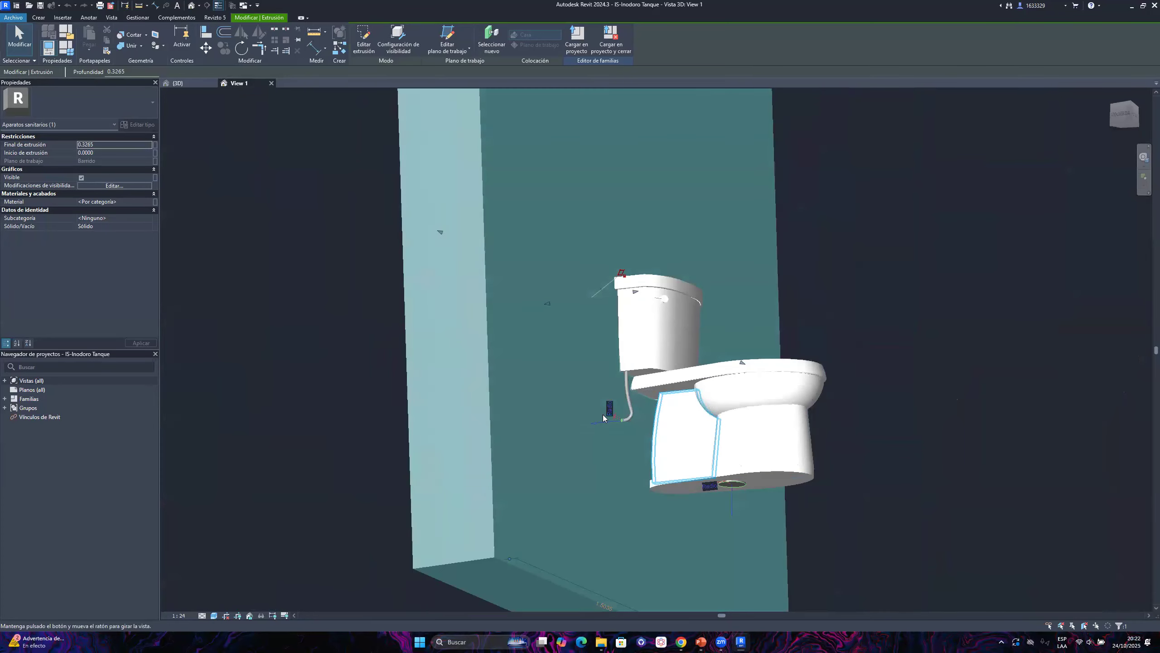
scroll(643, 451, up, 5)
scroll(627, 431, up, 1)
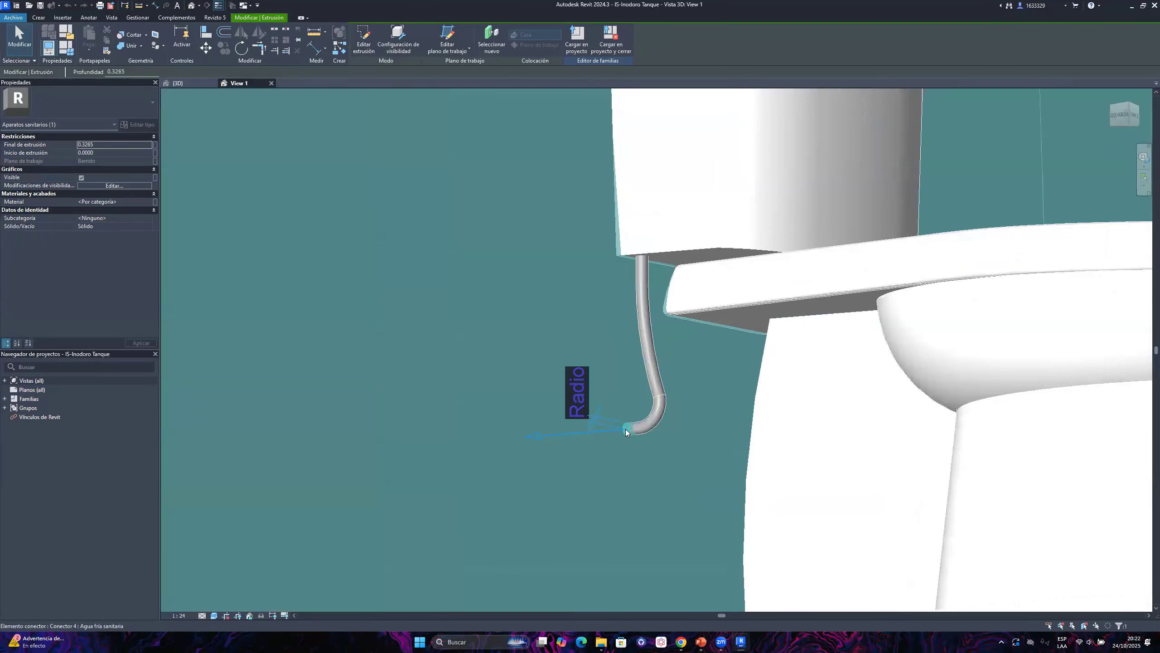
scroll(626, 432, down, 5)
mouse_move(625, 432)
shift+middle_down()
mouse_move(663, 461)
mouse_move(639, 434)
shift+middle_up()
scroll(626, 421, up, 5)
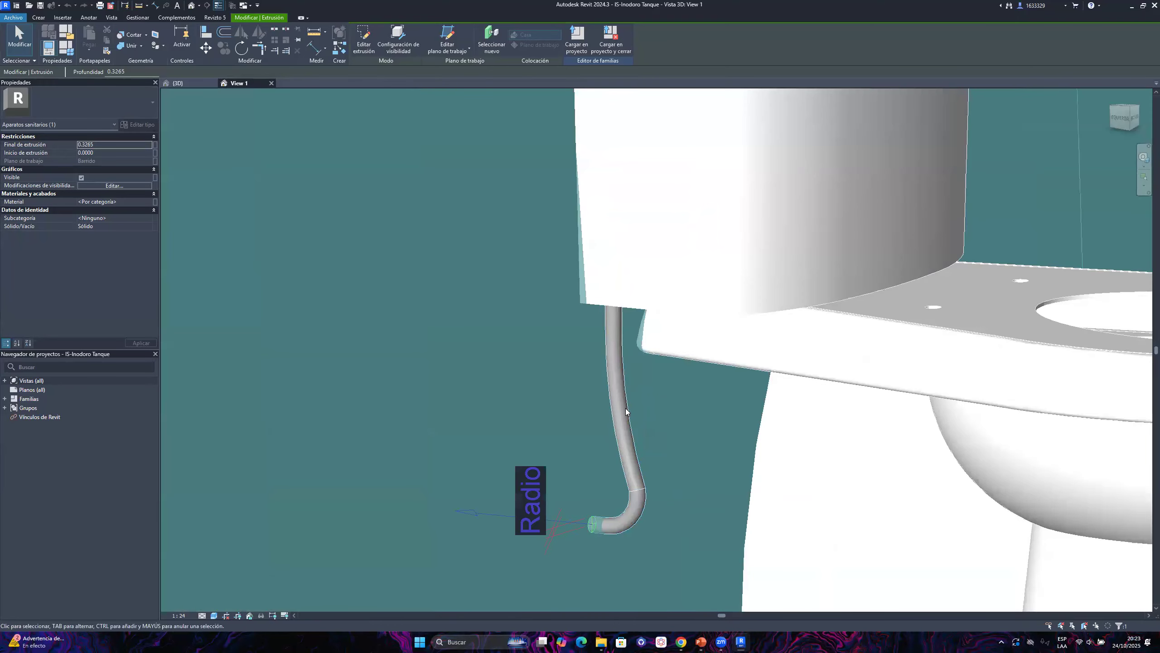
Select the toilet's supply hose sweep and examine its path from the tank to the water connector
click(625, 411)
scroll(625, 411, down, 4)
scroll(635, 345, up, 5)
mouse_move(635, 345)
shift+middle_down()
mouse_move(678, 337)
mouse_move(691, 251)
mouse_move(631, 329)
shift+middle_up()
scroll(630, 402, down, 3)
scroll(631, 414, up, 3)
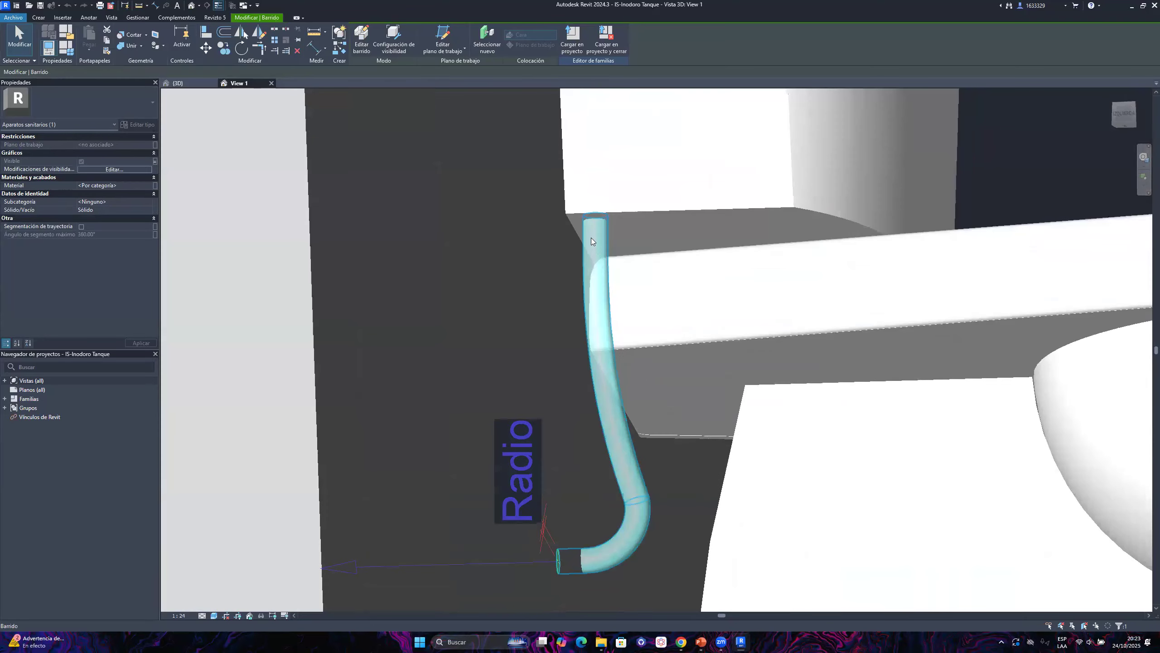
scroll(644, 533, down, 3)
shift+middle_drag(642, 490, 607, 491)
scroll(673, 355, down, 3)
scroll(673, 355, up, 3)
shift+middle_drag(642, 363, 665, 316)
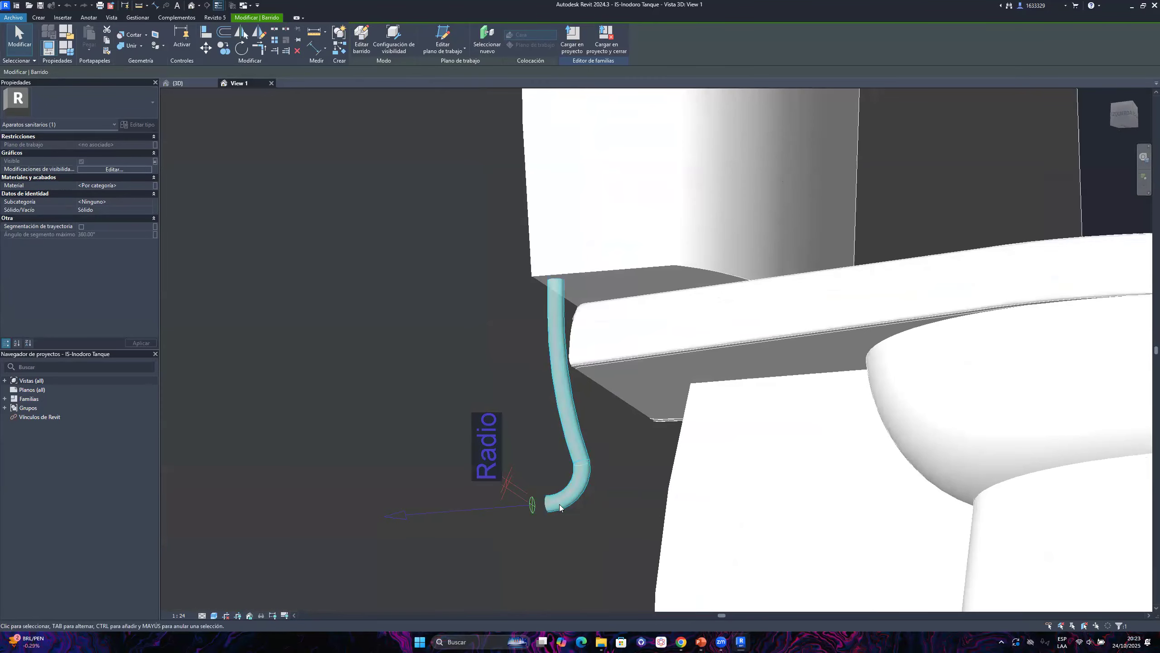
shift+middle_drag(587, 389, 632, 358)
scroll(631, 358, down, 4)
shift+middle_drag(622, 414, 601, 502)
scroll(608, 405, up, 3)
scroll(608, 404, up, 1)
scroll(606, 403, down, 1)
scroll(601, 397, up, 5)
scroll(599, 397, down, 5)
shift+middle_drag(811, 461, 640, 480)
scroll(640, 480, up, 2)
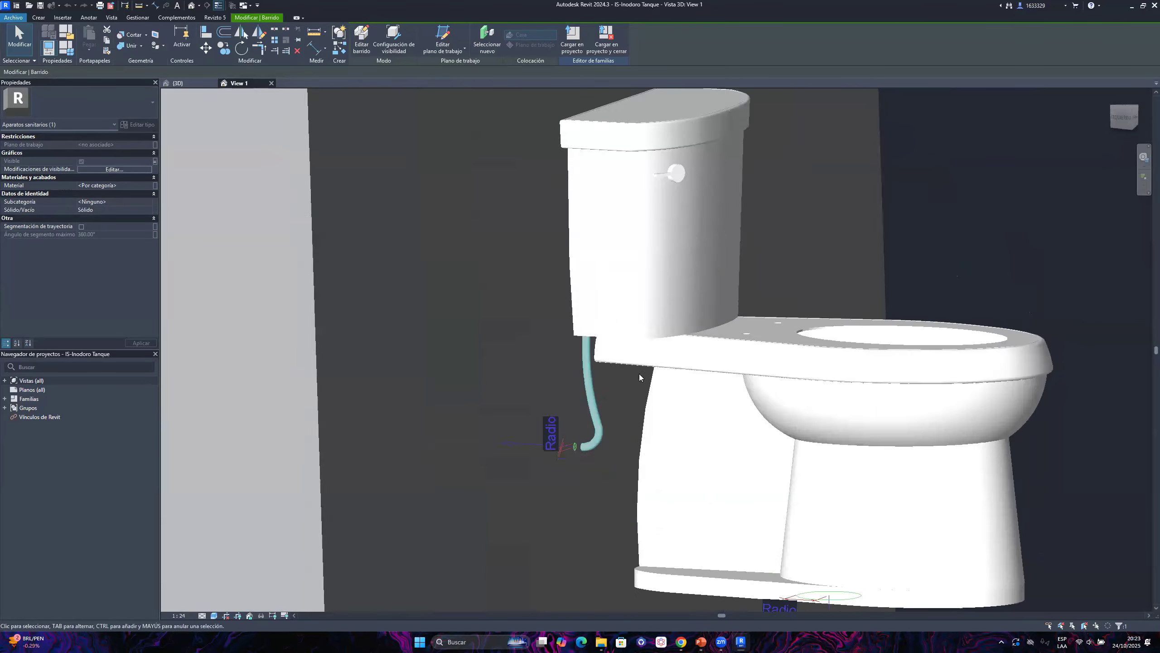
Examine the toilet's tank, the hose outlet beneath it, and the water and drain connectors
scroll(589, 405, down, 2)
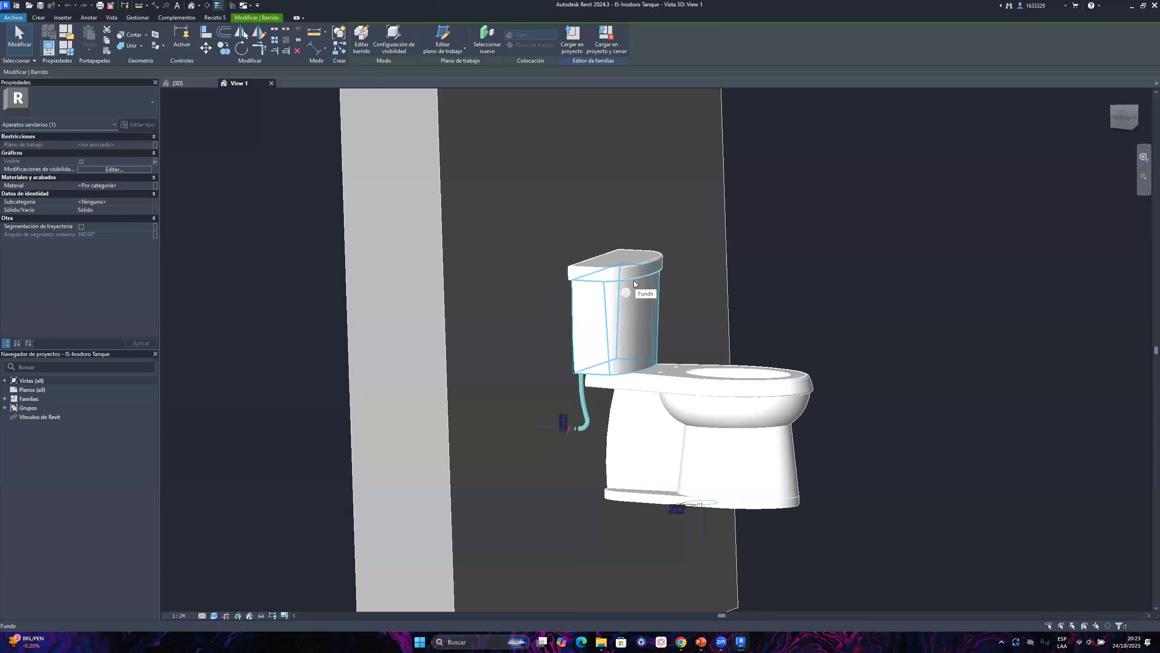
scroll(642, 270, up, 2)
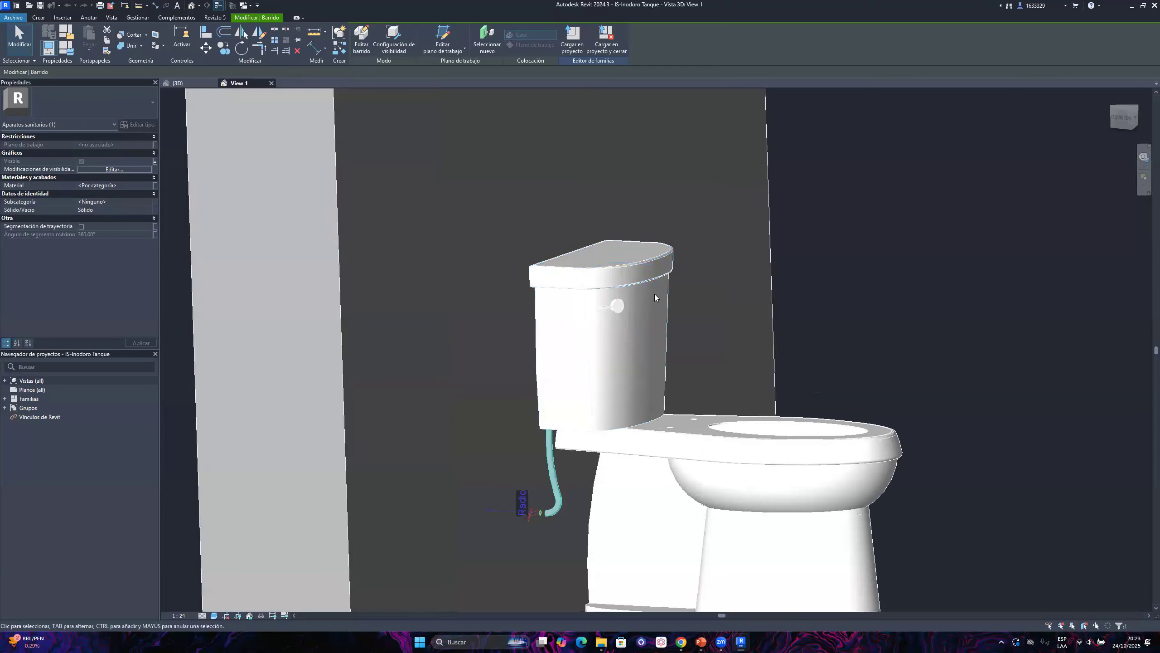
scroll(604, 439, up, 5)
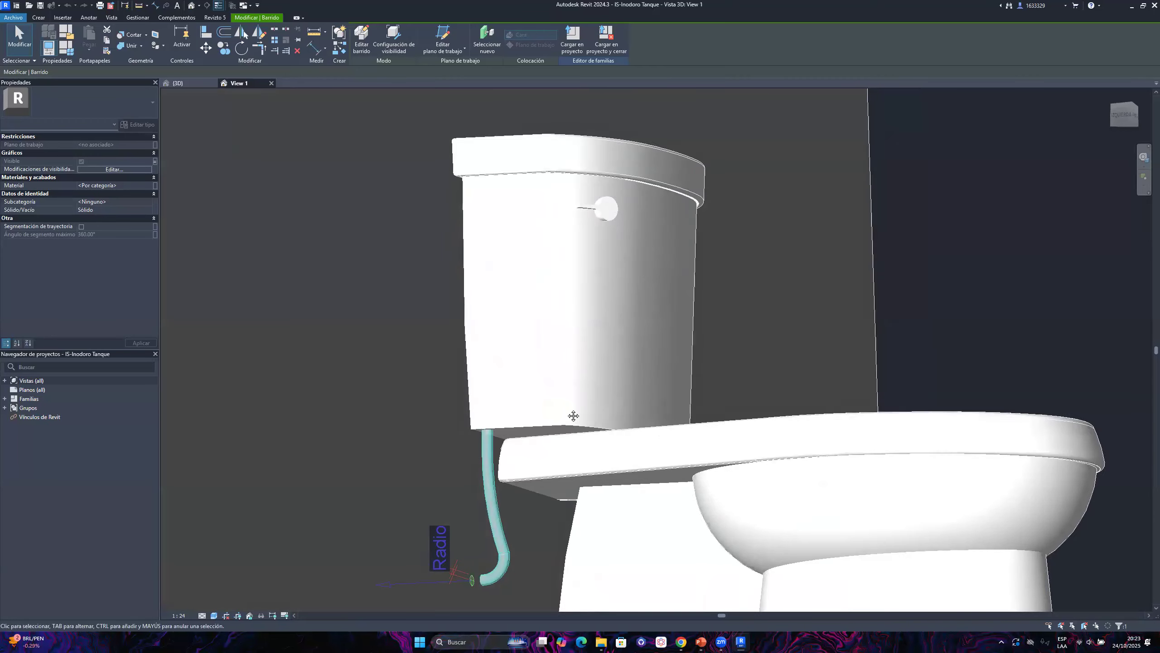
shift+middle_drag(515, 246, 520, 211)
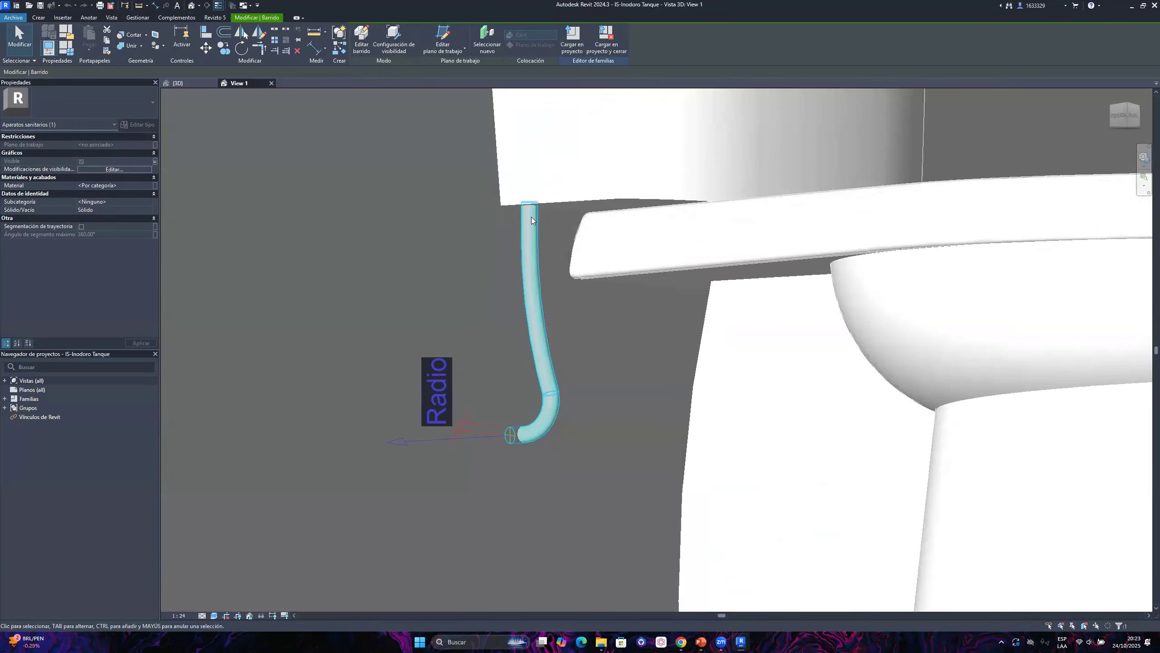
shift+middle_drag(617, 269, 543, 238)
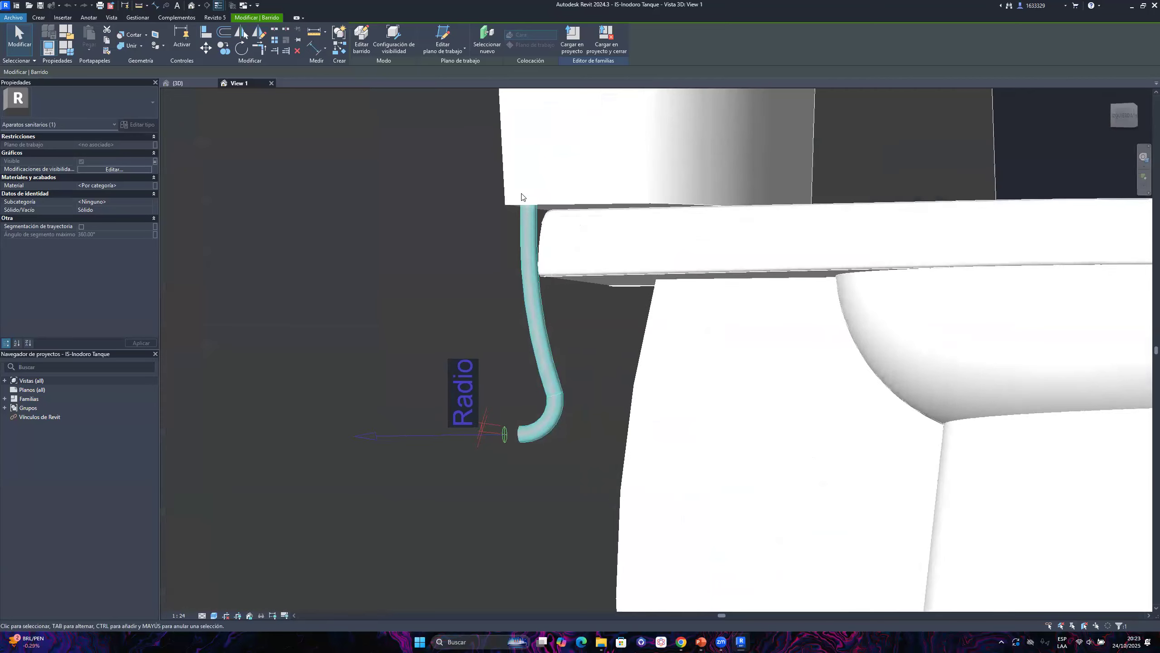
scroll(543, 229, up, 2)
middle_drag(585, 443, 627, 348)
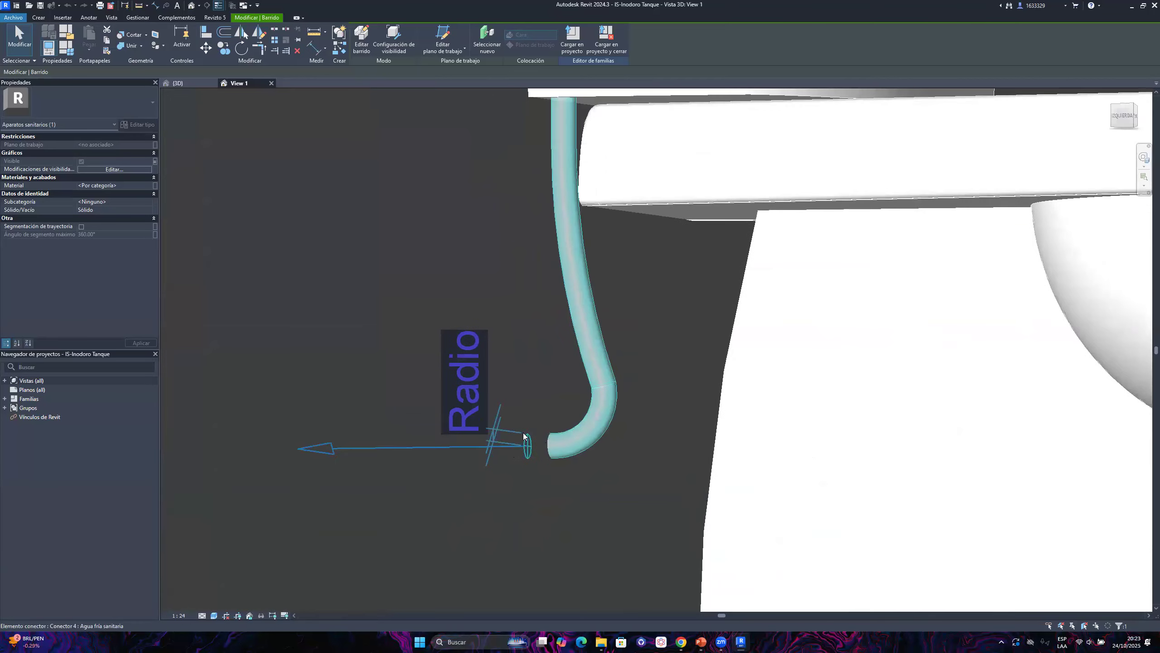
scroll(503, 457, down, 4)
mouse_move(495, 468)
shift+middle_down()
mouse_move(712, 329)
mouse_move(754, 318)
mouse_move(696, 171)
mouse_move(818, 217)
mouse_move(673, 393)
mouse_move(669, 384)
mouse_move(715, 406)
mouse_move(630, 477)
shift+middle_up()
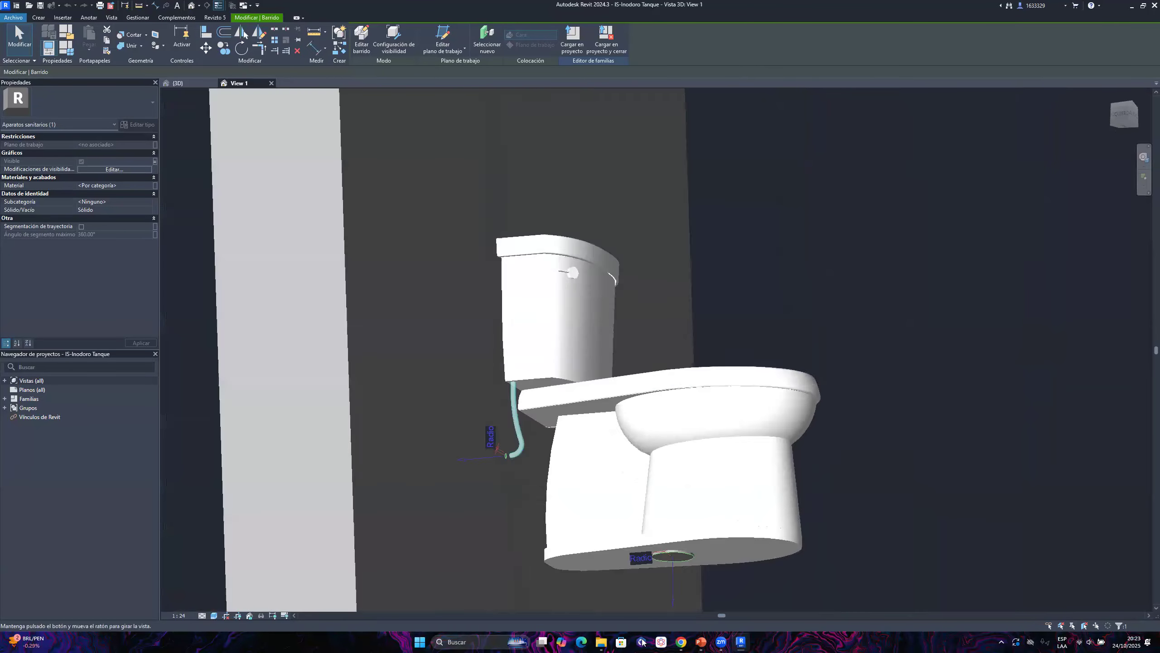
scroll(666, 491, down, 2)
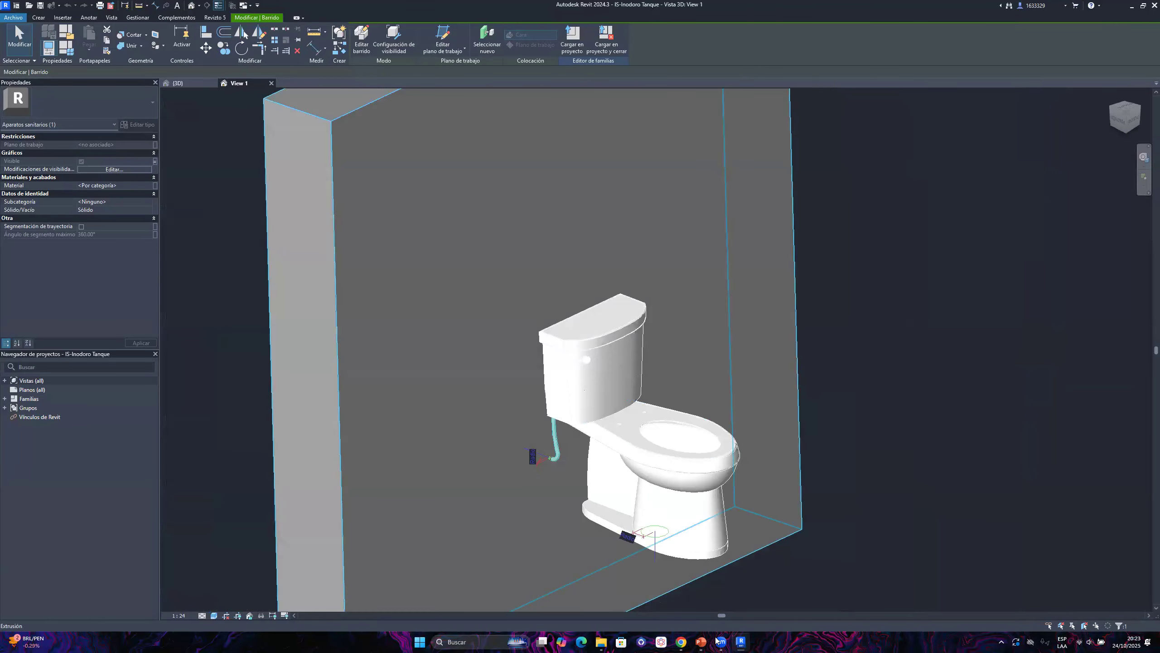
Switch to PowerPoint, capture the FAMILIAS PARA TUBERÍAS slide text and underline the passage about removing unneeded connectors, then discard the capture
key(alt+Tab)
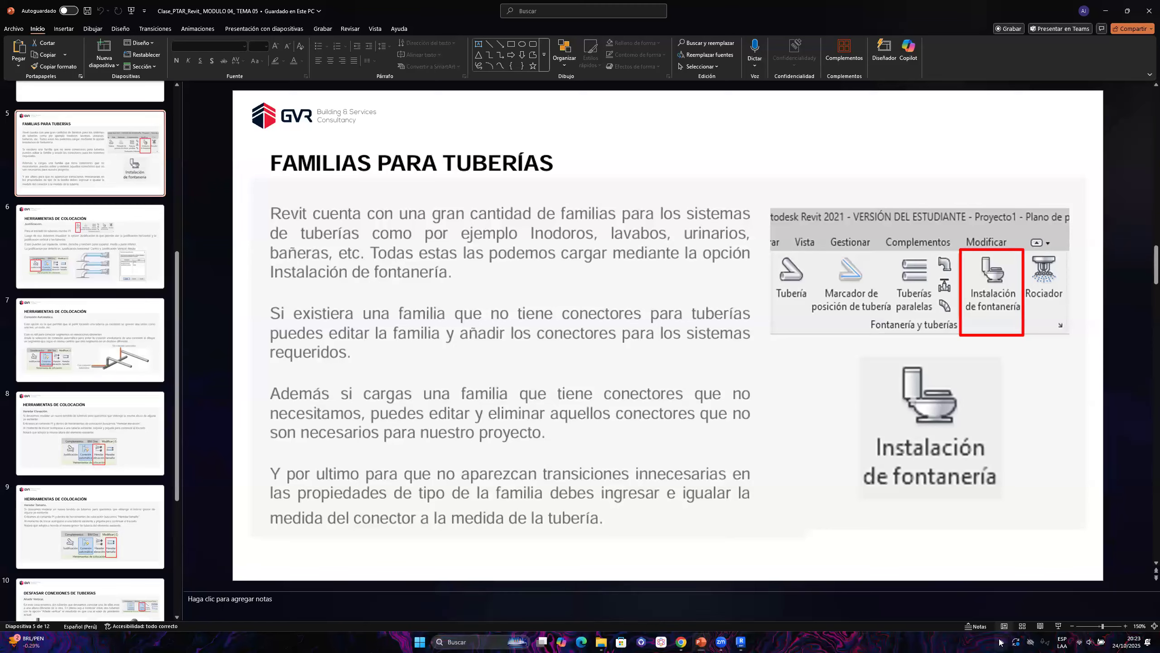
click(1000, 641)
click(985, 596)
drag(255, 148, 1046, 549)
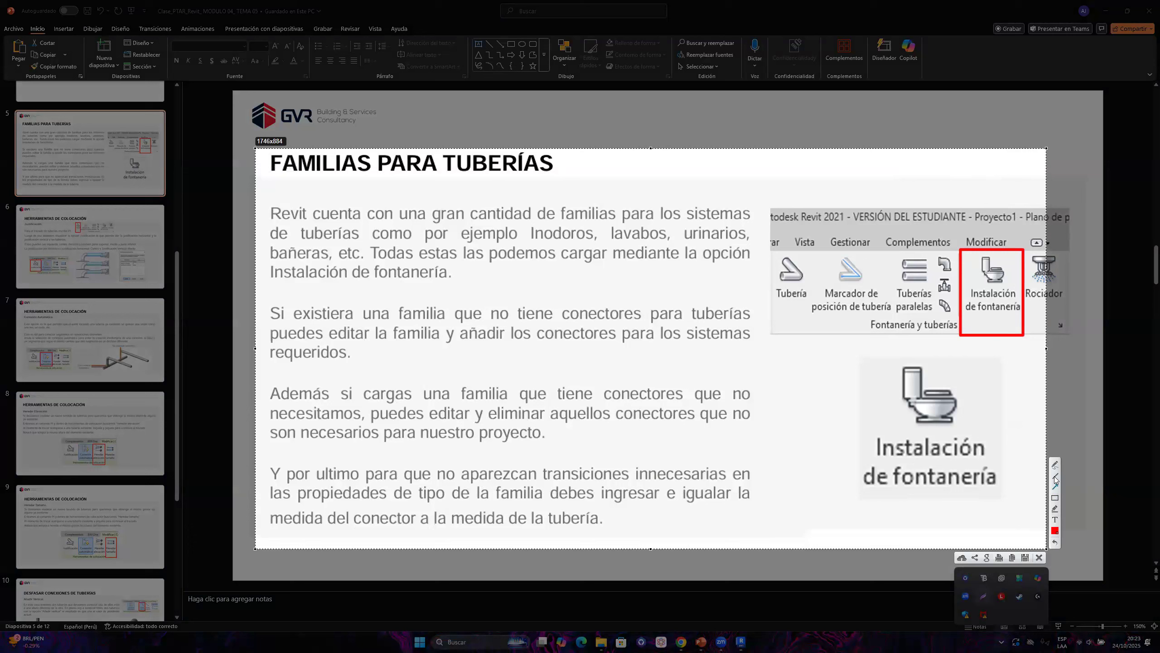
drag(757, 410, 756, 403)
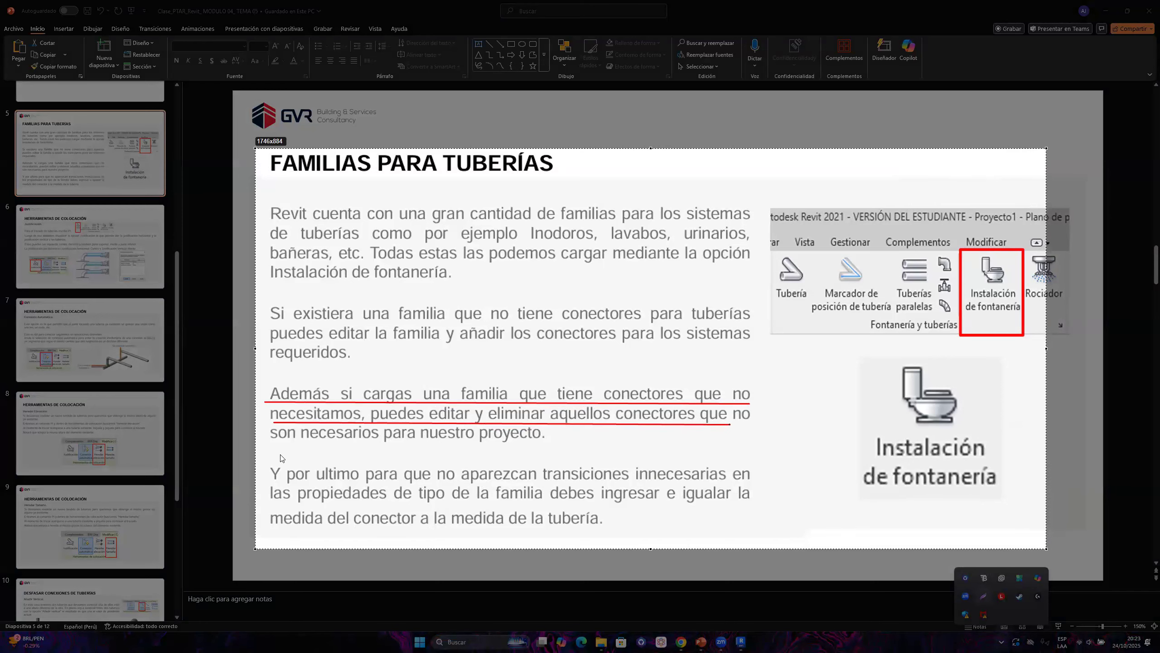
key(Escape)
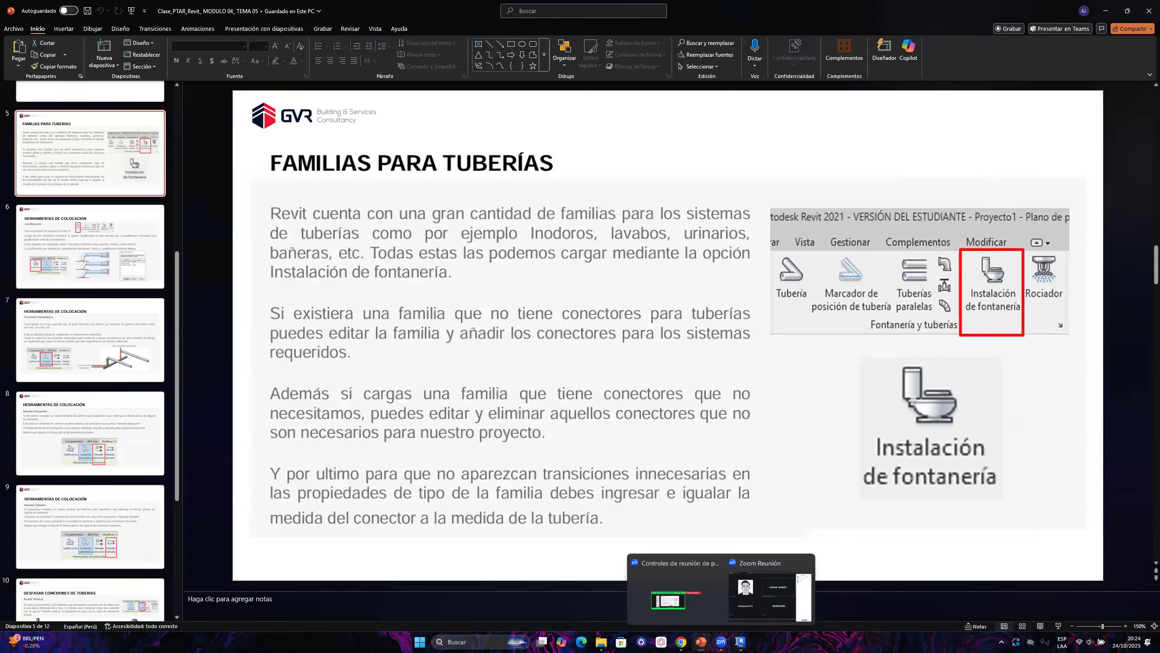
Switch back to Revit and close the IS-Inodoro Tanque family without saving its changes
click(740, 641)
scroll(659, 479, down, 6)
click(272, 83)
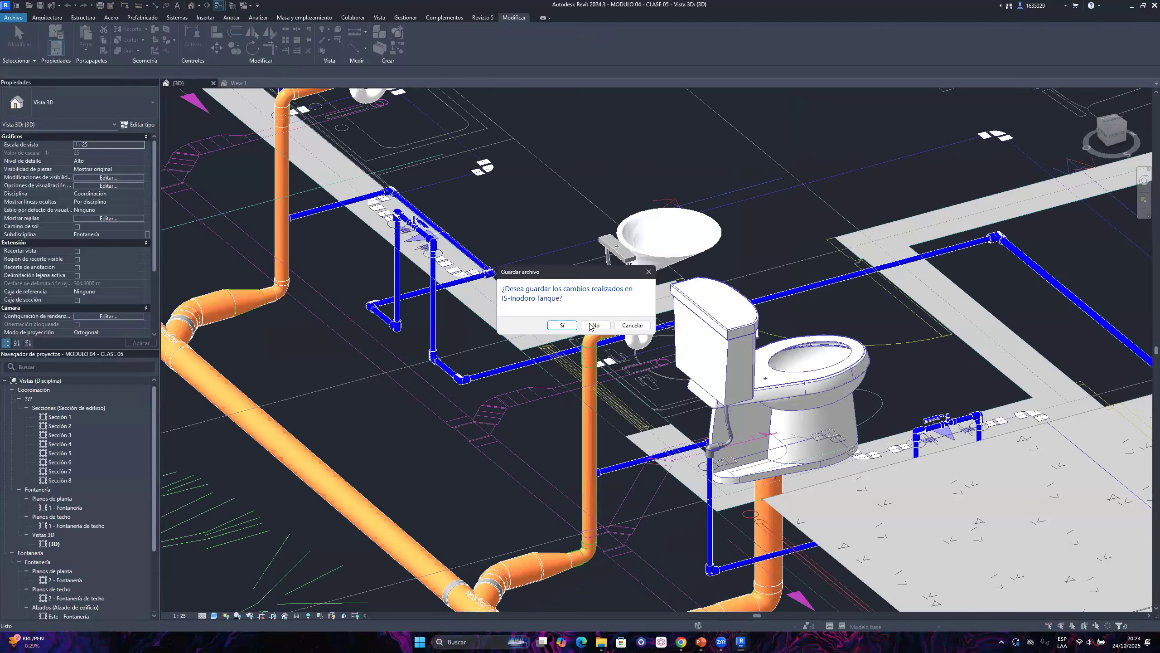
click(595, 325)
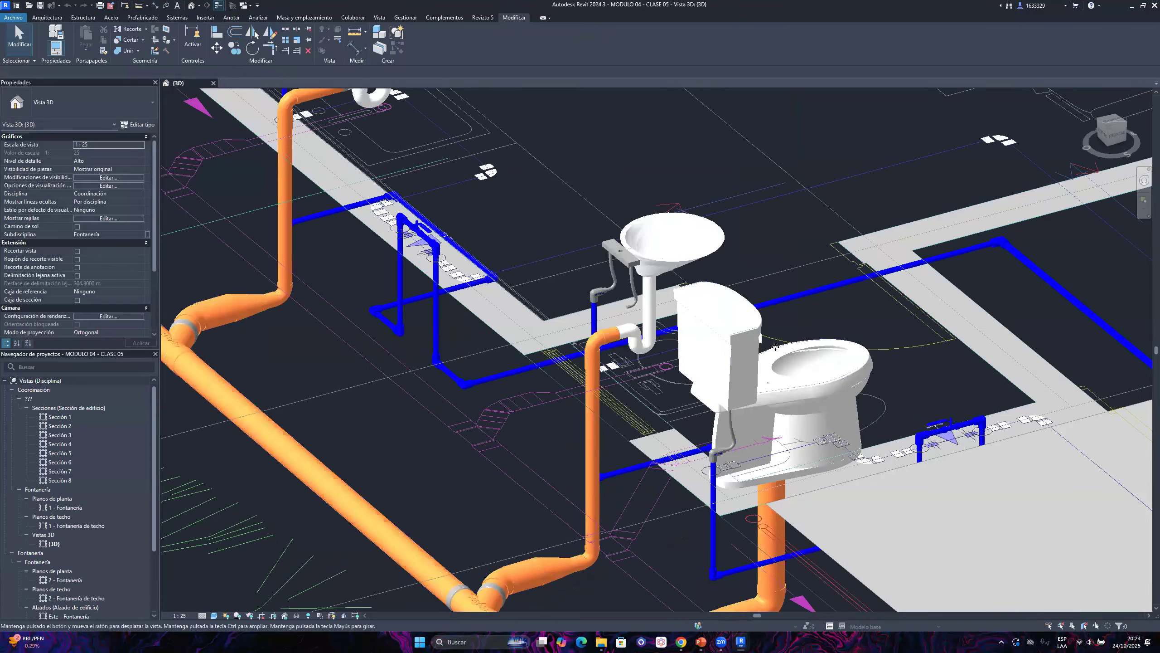
Open the round washbasin's family Sanitario-Lavatorio Circular for editing from the {3D} view
scroll(764, 351, up, 2)
scroll(459, 173, up, 2)
click(419, 40)
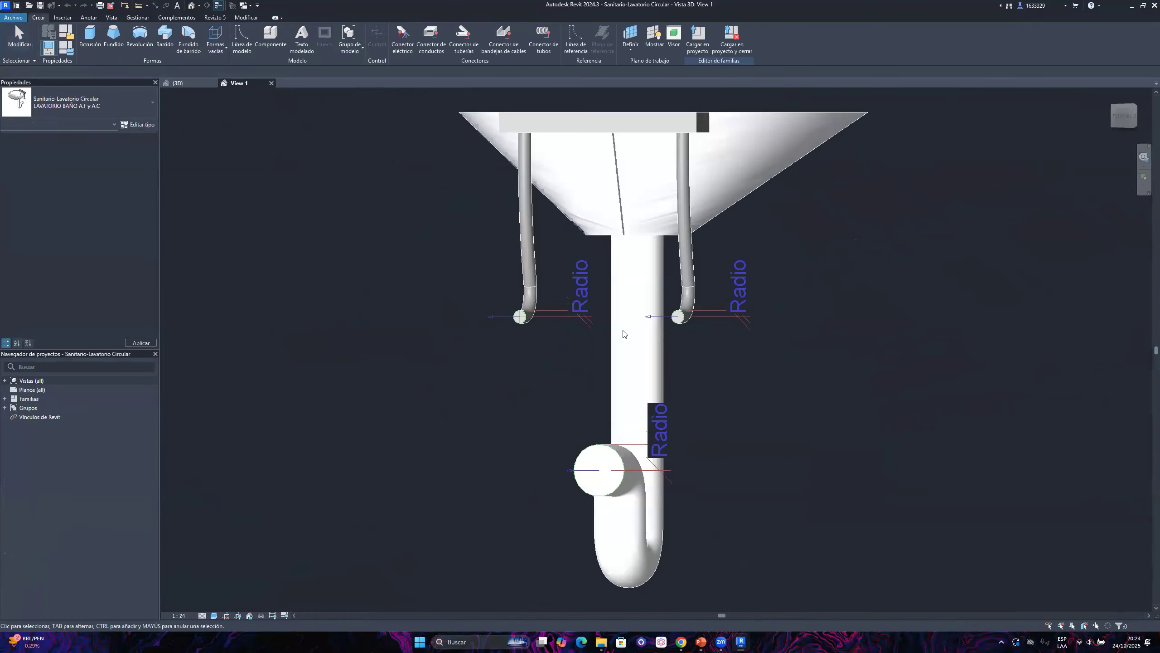
Delete one of the washbasin's two supply hoses, the one nearest the drain column, together with its pipe connector
shift+middle_drag(694, 435, 633, 483)
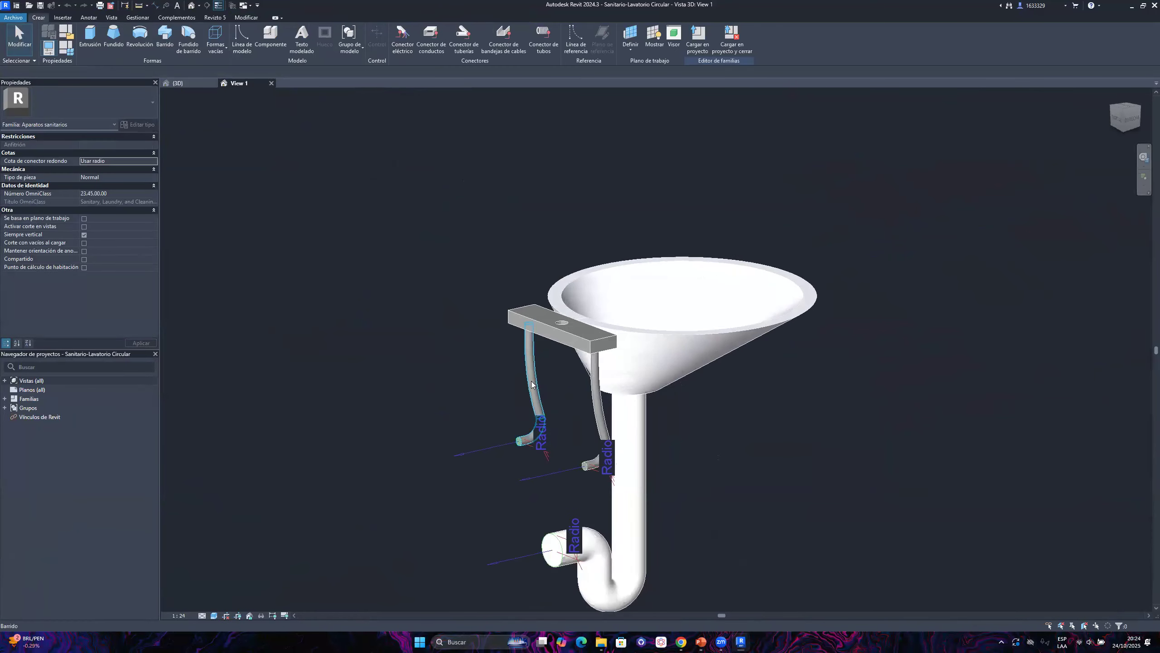
scroll(531, 384, up, 2)
click(538, 388)
click(635, 411)
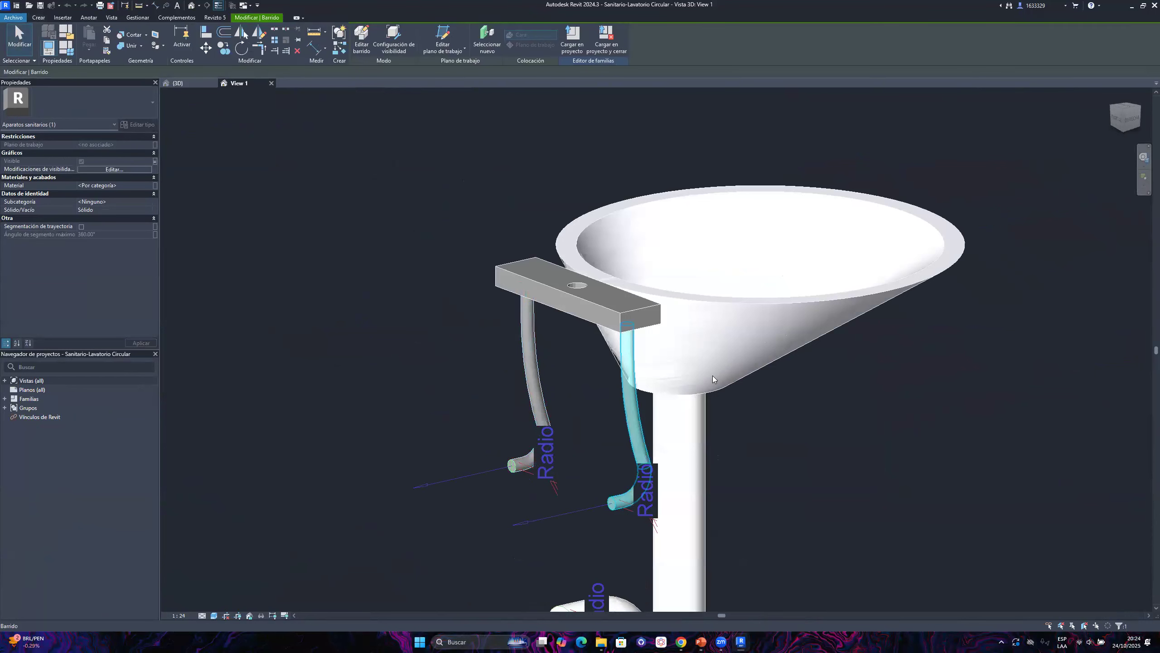
scroll(642, 412, down, 3)
shift+middle_drag(642, 411, 665, 452)
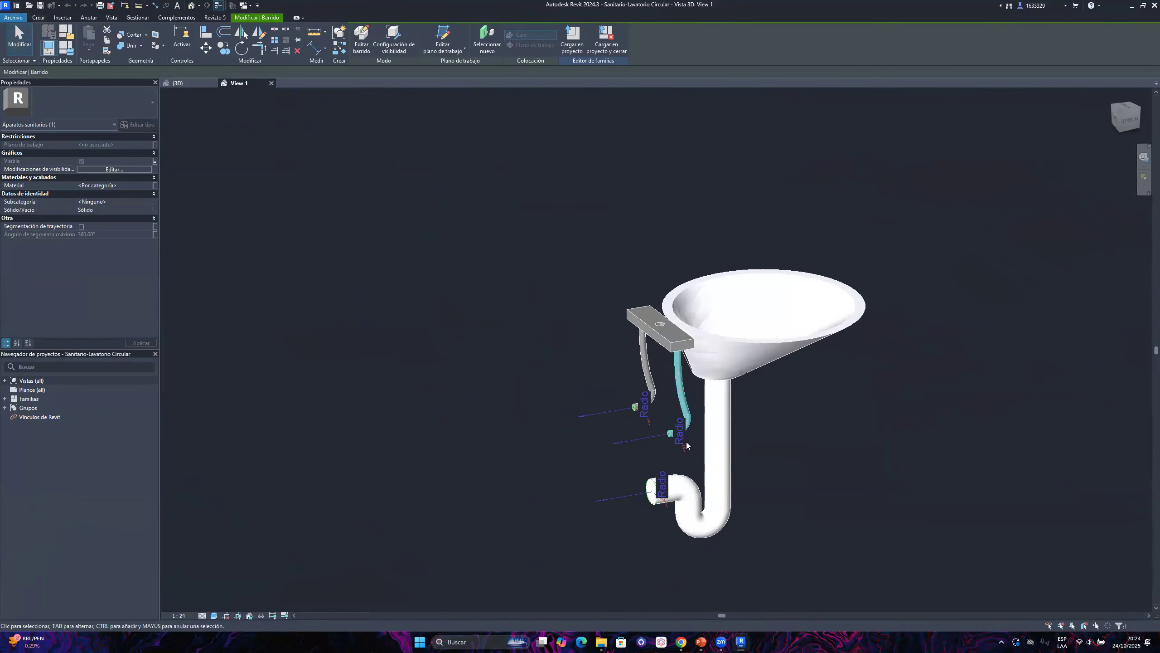
scroll(685, 444, up, 4)
click(719, 487)
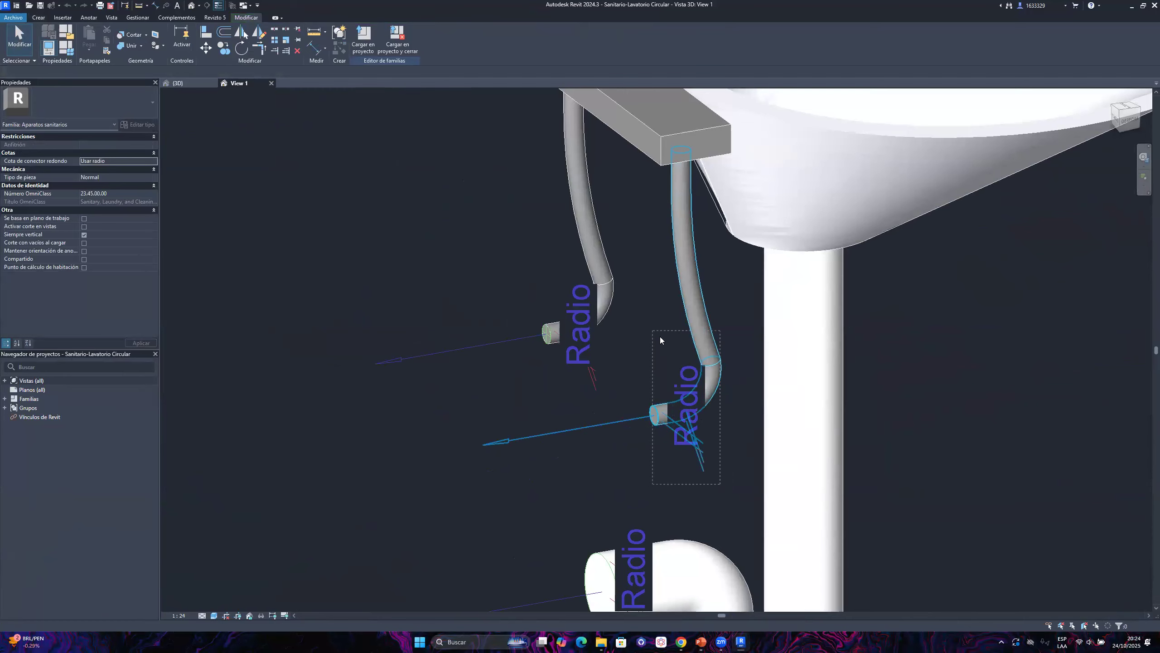
drag(660, 340, 655, 355)
key(Delete)
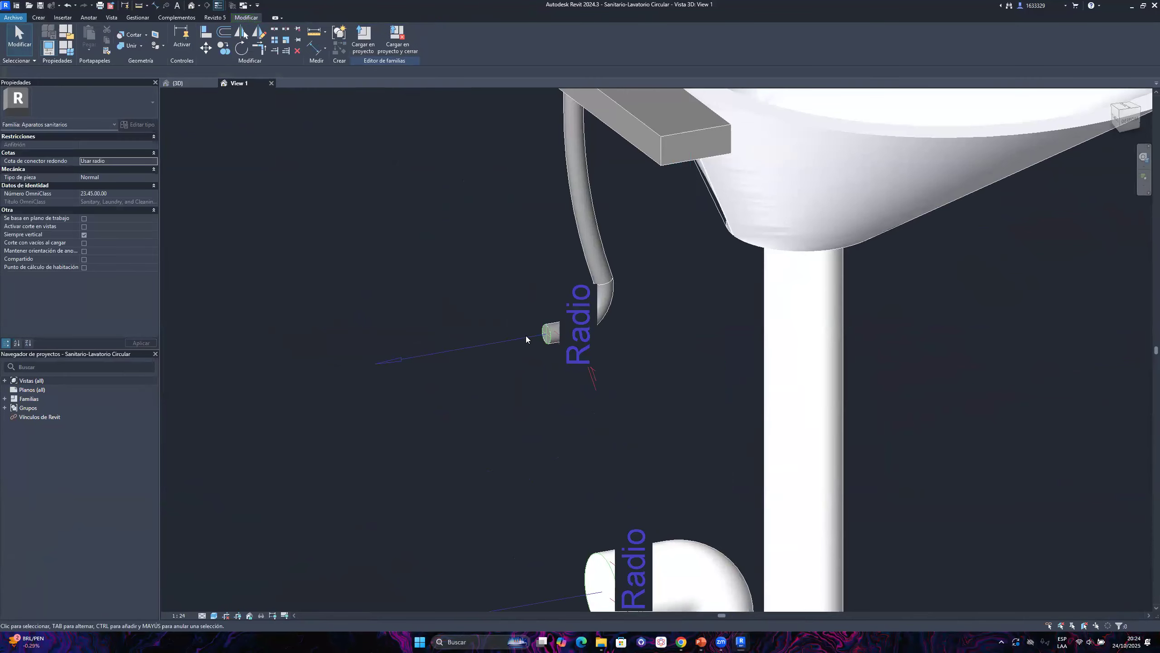
Examine the washbasin family's remaining supply hose, water connector and drain trap connector from all sides
scroll(549, 339, down, 3)
shift+middle_drag(731, 316, 434, 408)
scroll(756, 384, down, 3)
shift+middle_drag(755, 375, 732, 307)
scroll(730, 308, up, 3)
scroll(638, 391, up, 2)
shift+middle_drag(637, 391, 703, 431)
scroll(666, 366, down, 2)
scroll(696, 386, down, 2)
shift+middle_drag(424, 362, 571, 367)
scroll(642, 371, up, 3)
shift+middle_drag(642, 370, 427, 303)
shift+middle_drag(570, 448, 722, 427)
scroll(576, 467, up, 3)
scroll(576, 468, down, 5)
scroll(590, 436, up, 3)
shift+middle_drag(587, 364, 653, 337)
scroll(525, 388, up, 2)
scroll(594, 363, down, 2)
shift+middle_drag(670, 395, 531, 379)
scroll(544, 370, up, 3)
scroll(544, 370, down, 5)
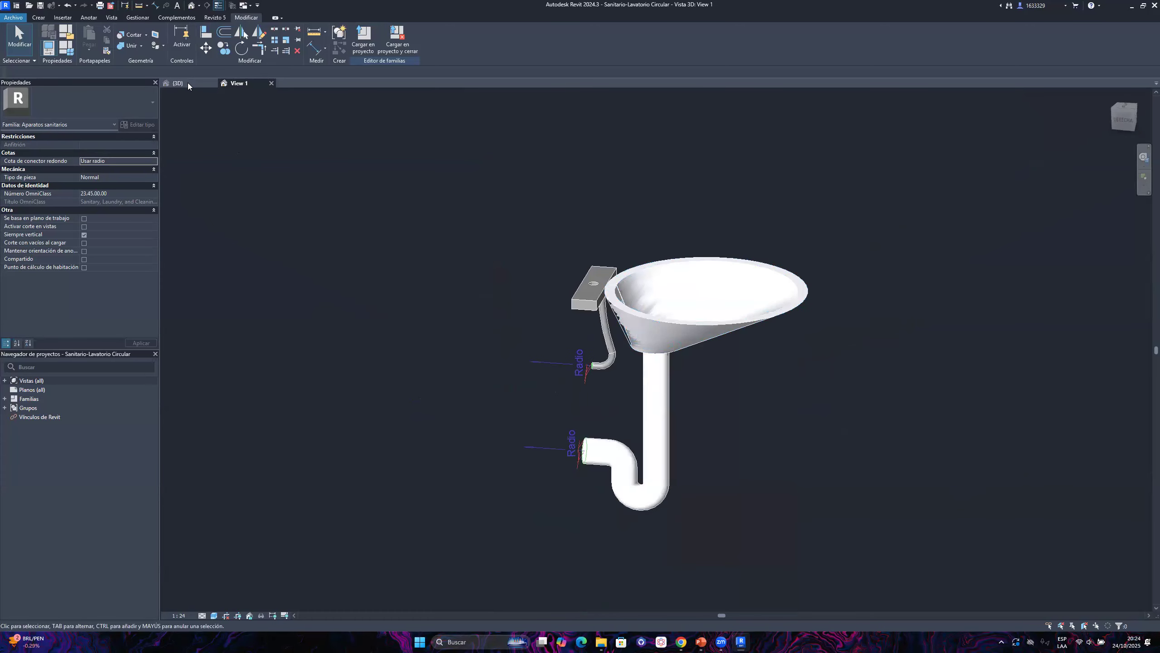
Load the edited Sanitario-Lavatorio Circular family into MODULO 04 - CLASE 05, overwriting the existing version
click(188, 83)
scroll(573, 351, down, 3)
click(233, 83)
shift+middle_drag(684, 377, 745, 348)
scroll(749, 306, up, 2)
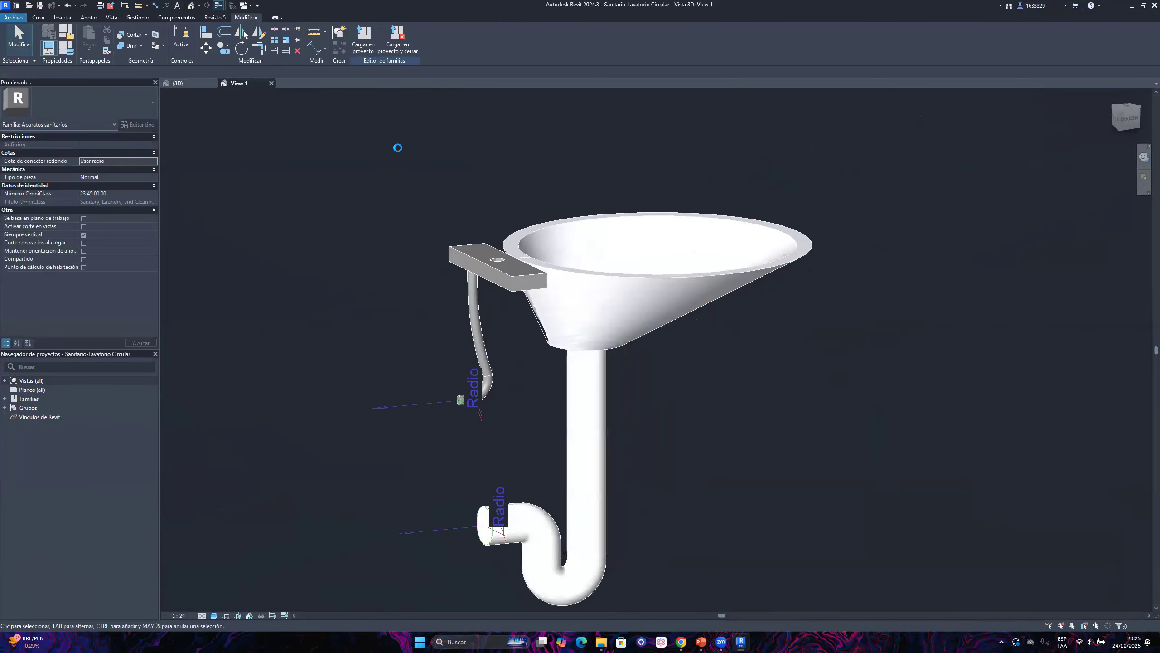
click(548, 315)
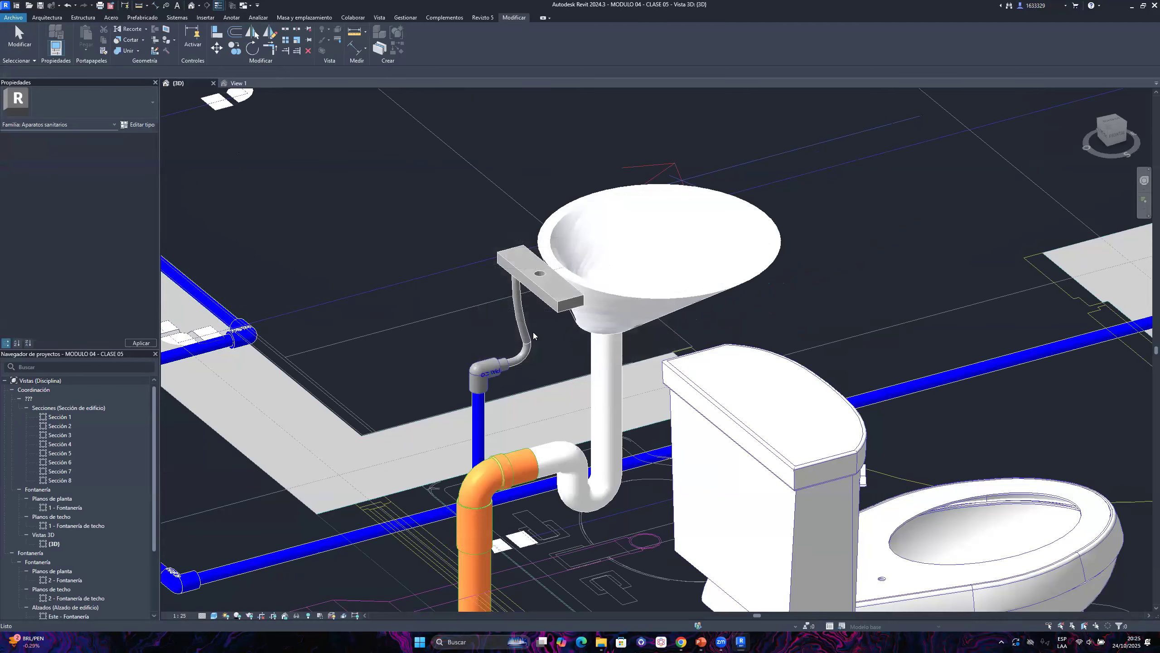
Examine the updated washbasin and the surrounding sanitary piping in the project's {3D} view
scroll(559, 308, up, 2)
scroll(643, 360, down, 4)
shift+middle_drag(618, 399, 617, 400)
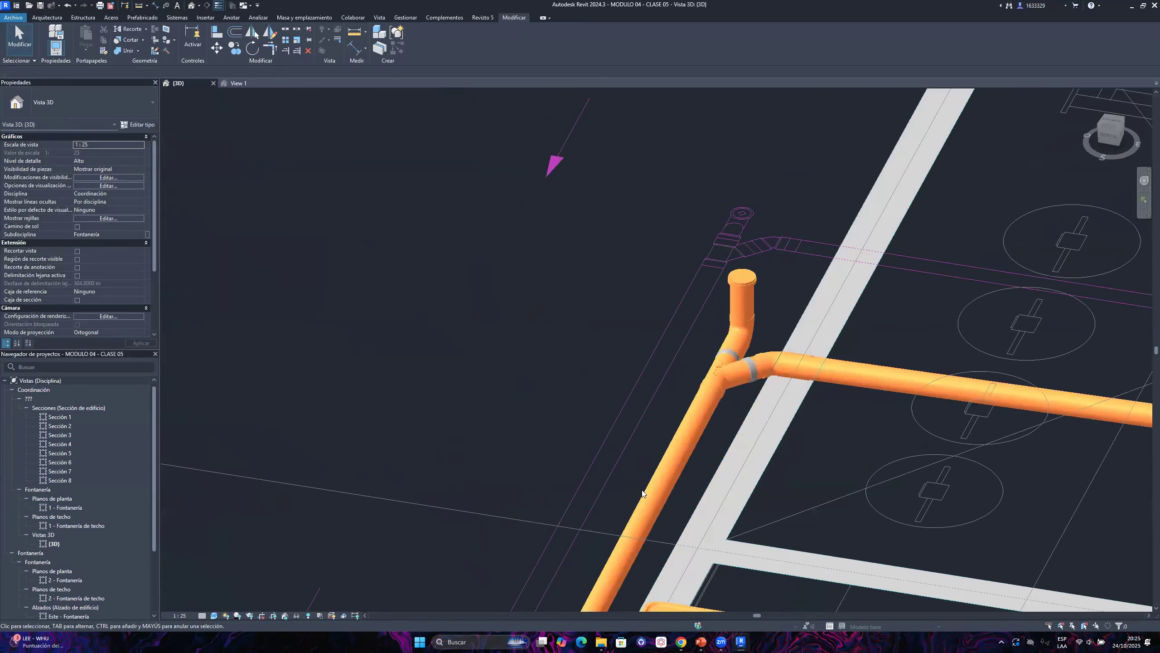
scroll(642, 493, down, 5)
scroll(581, 531, up, 2)
key(alt+Tab)
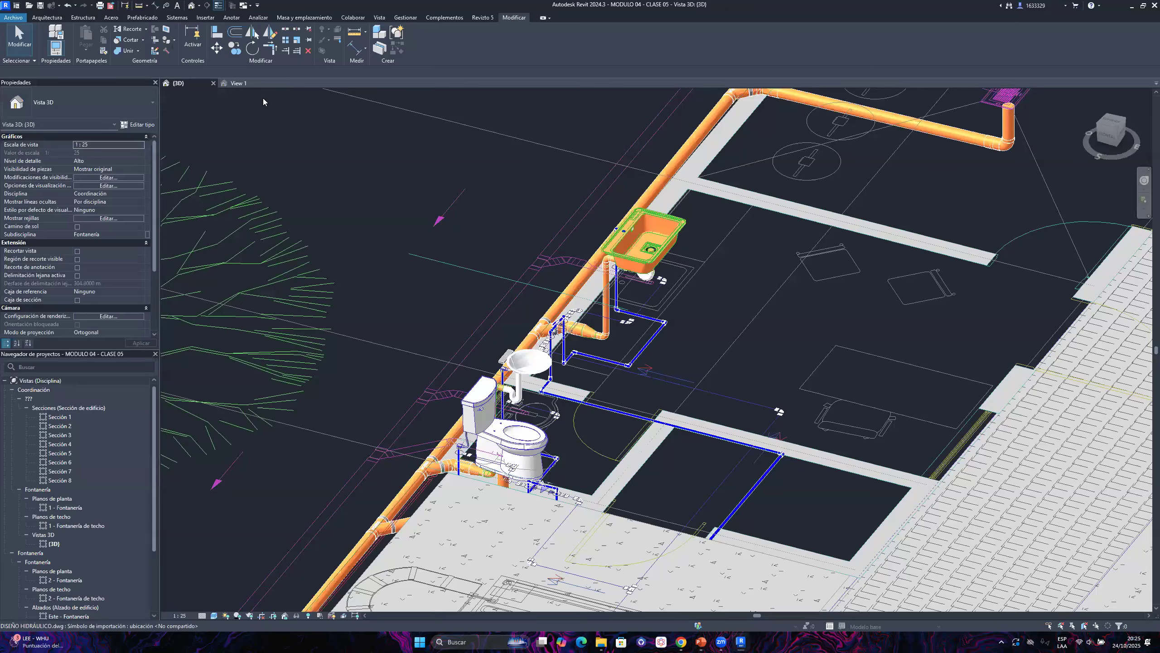
Return to the washbasin family's View 1, select the remaining supply hose and examine its lower end at the water connector
click(246, 83)
scroll(481, 399, up, 3)
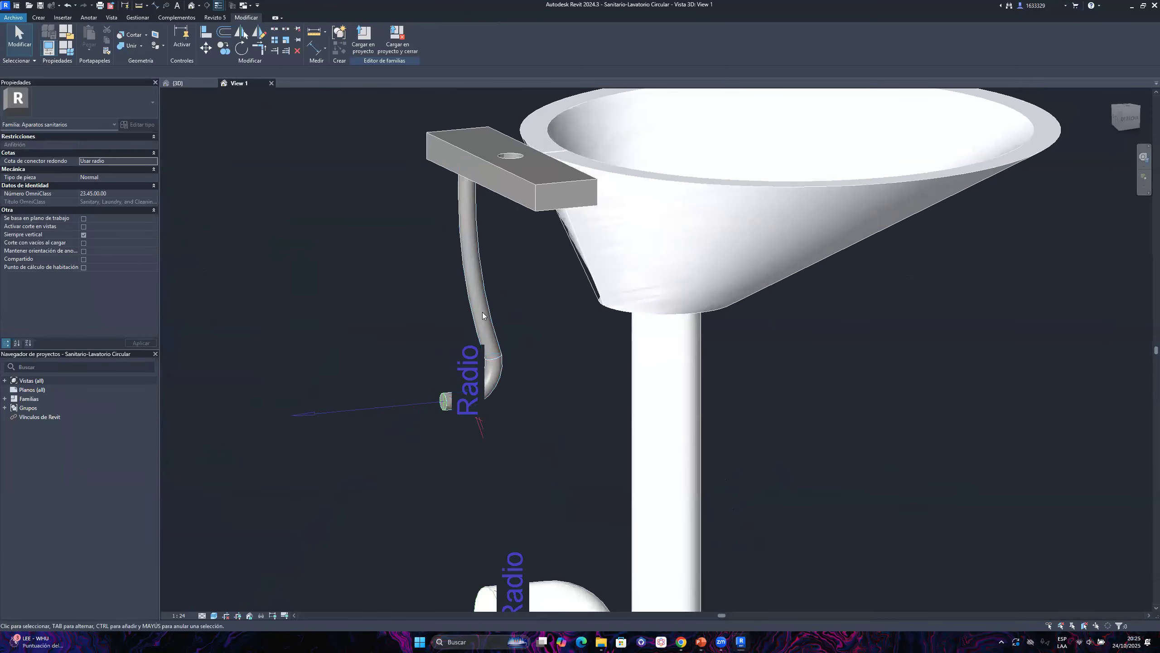
click(487, 400)
shift+middle_drag(486, 401, 580, 406)
scroll(473, 416, up, 3)
scroll(479, 418, up, 2)
scroll(606, 427, up, 5)
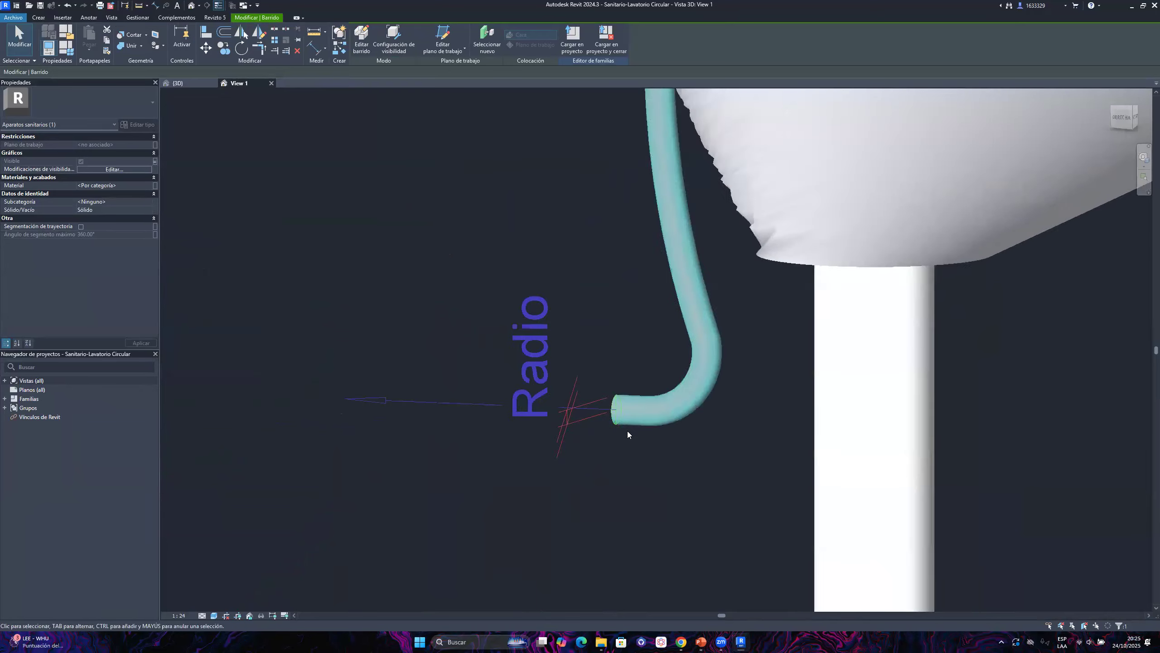
Capture the hose's lower end, mark its outline, circular opening and connecting pipe path with red freehand lines, and copy the annotated capture
click(1001, 642)
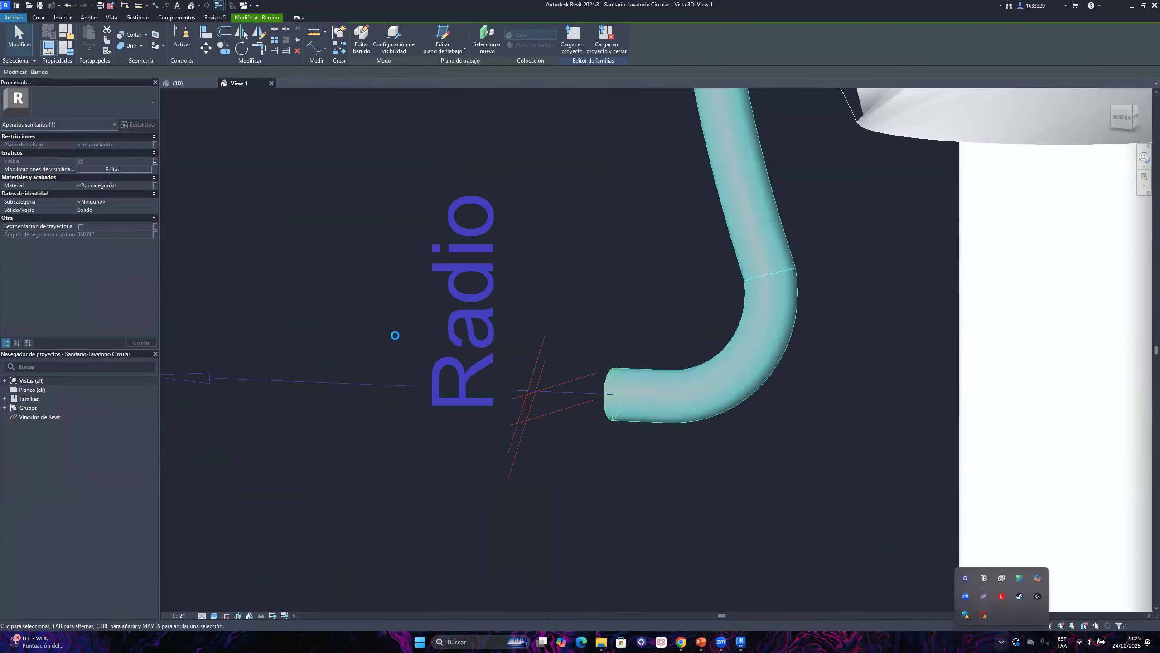
click(983, 596)
drag(220, 208, 880, 567)
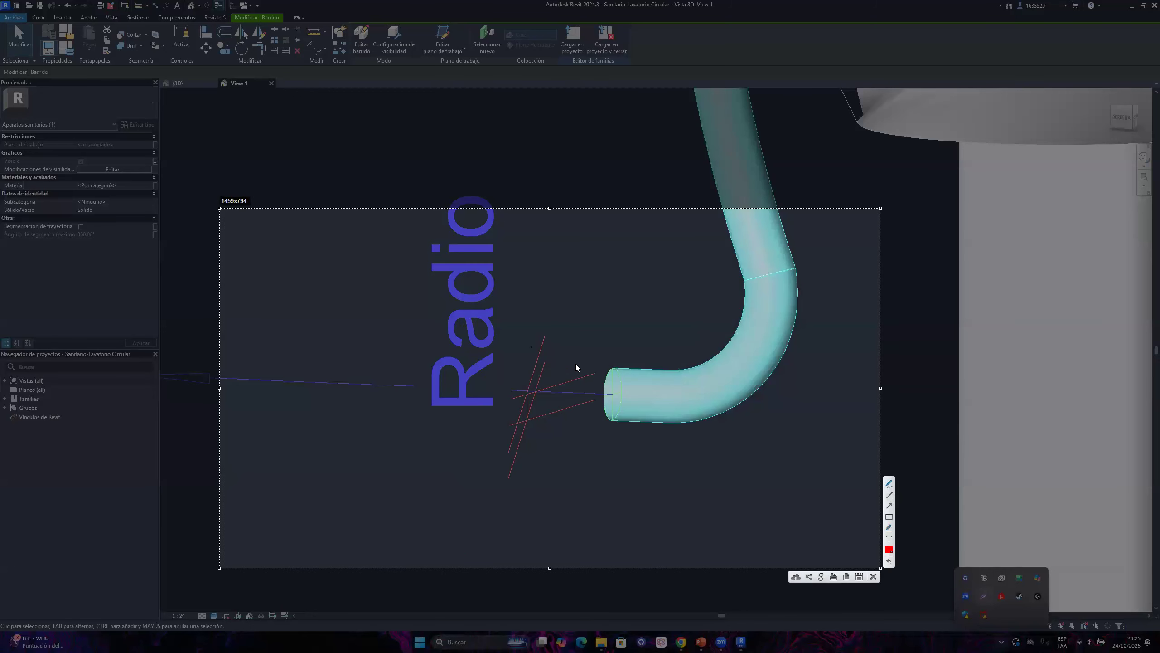
mouse_move(606, 363)
mouse_down()
mouse_move(594, 386)
mouse_move(607, 356)
mouse_move(590, 364)
mouse_move(613, 370)
mouse_move(621, 409)
mouse_move(633, 373)
mouse_up()
drag(609, 421, 632, 425)
drag(481, 358, 606, 362)
drag(491, 415, 613, 421)
drag(612, 368, 710, 366)
mouse_move(736, 324)
mouse_down()
mouse_move(733, 335)
mouse_move(700, 212)
mouse_up()
mouse_move(633, 424)
mouse_down()
mouse_move(707, 420)
mouse_move(763, 389)
mouse_move(794, 325)
mouse_move(797, 276)
mouse_up()
drag(778, 209, 781, 211)
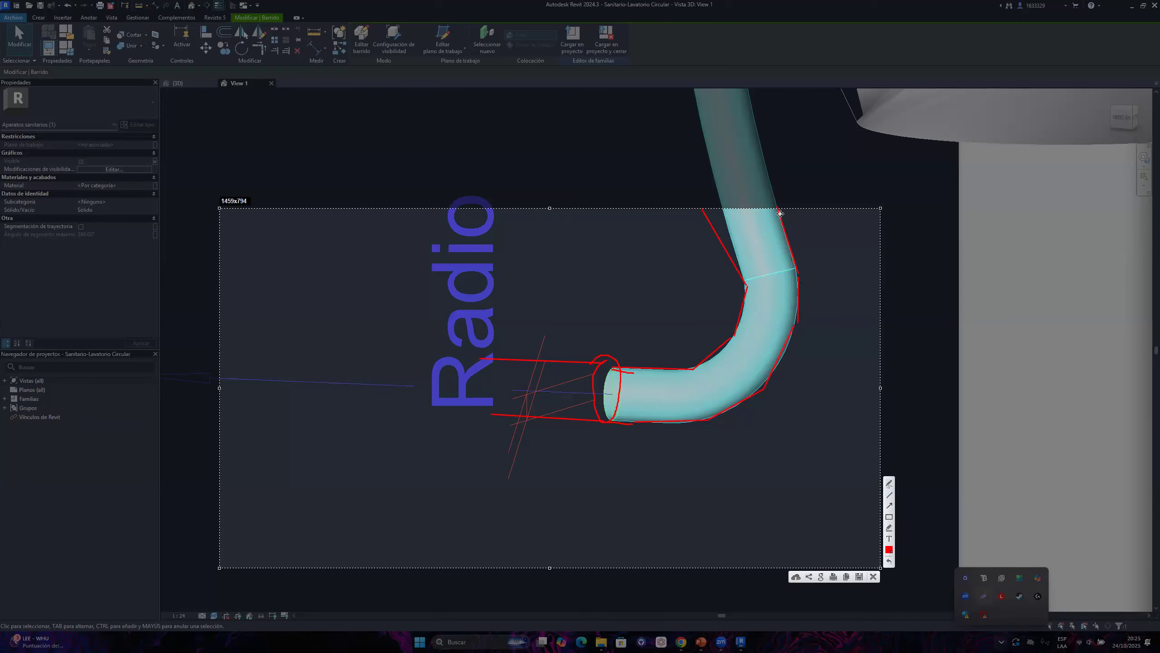
key(ctrl+c)
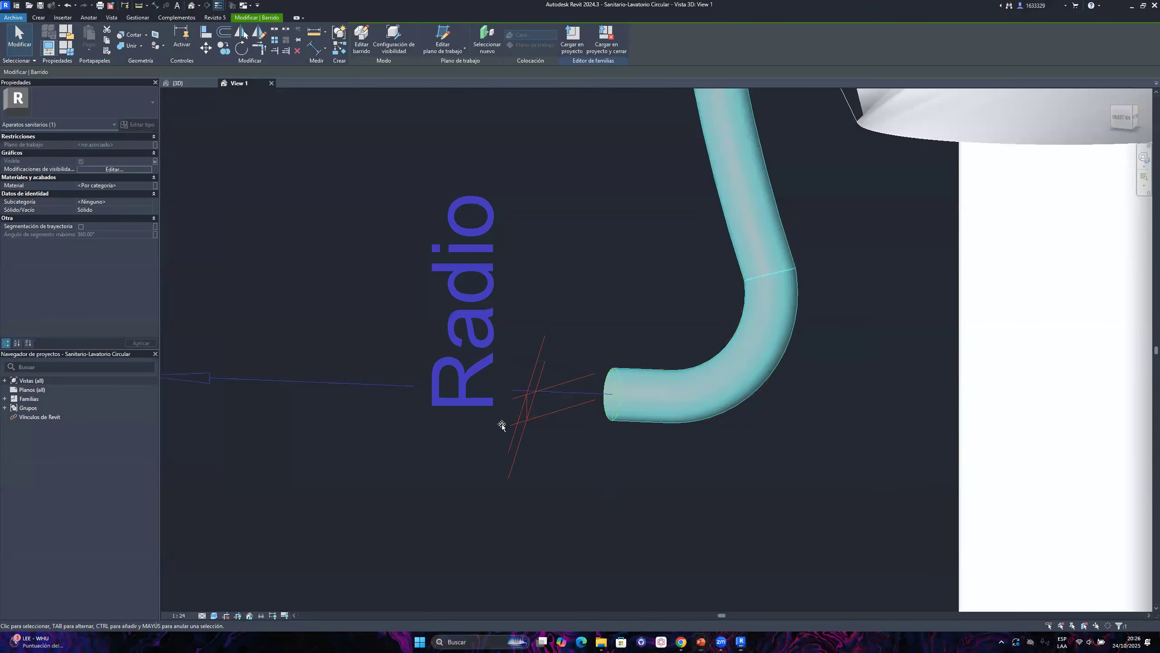
Switch to the PowerPoint presentation, show the HERRAMIENTAS DE COLOCACIÓN slide on Justificación, and frame a screen capture around its content
key(alt+Tab)
click(122, 233)
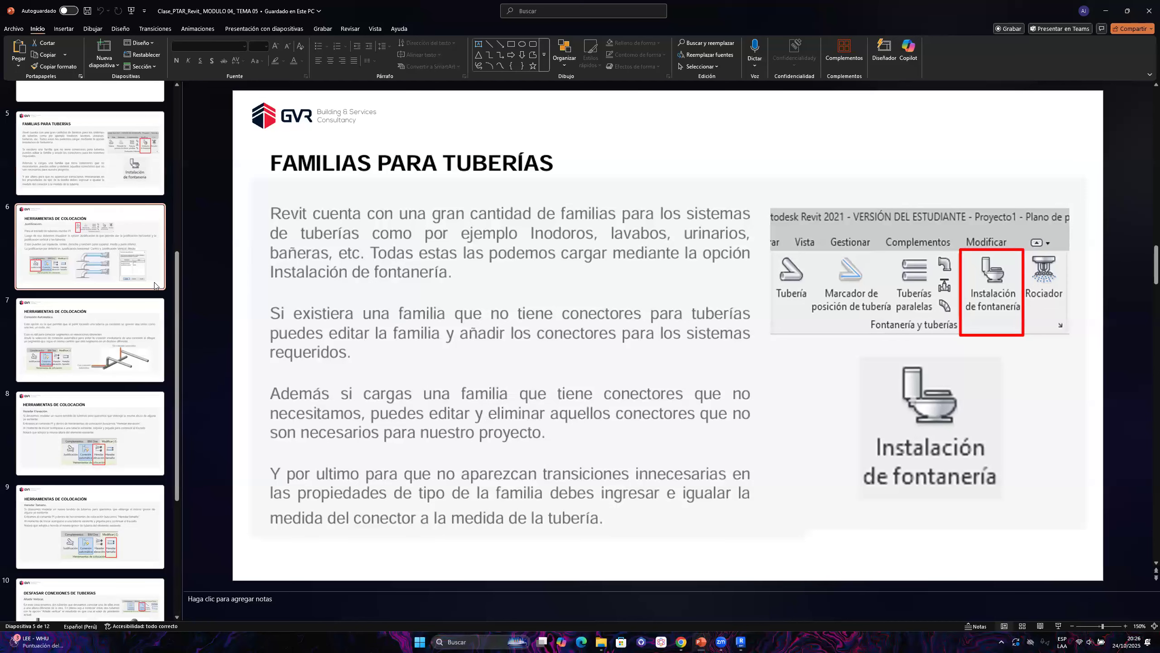
scroll(167, 310, down, 3)
scroll(174, 303, up, 3)
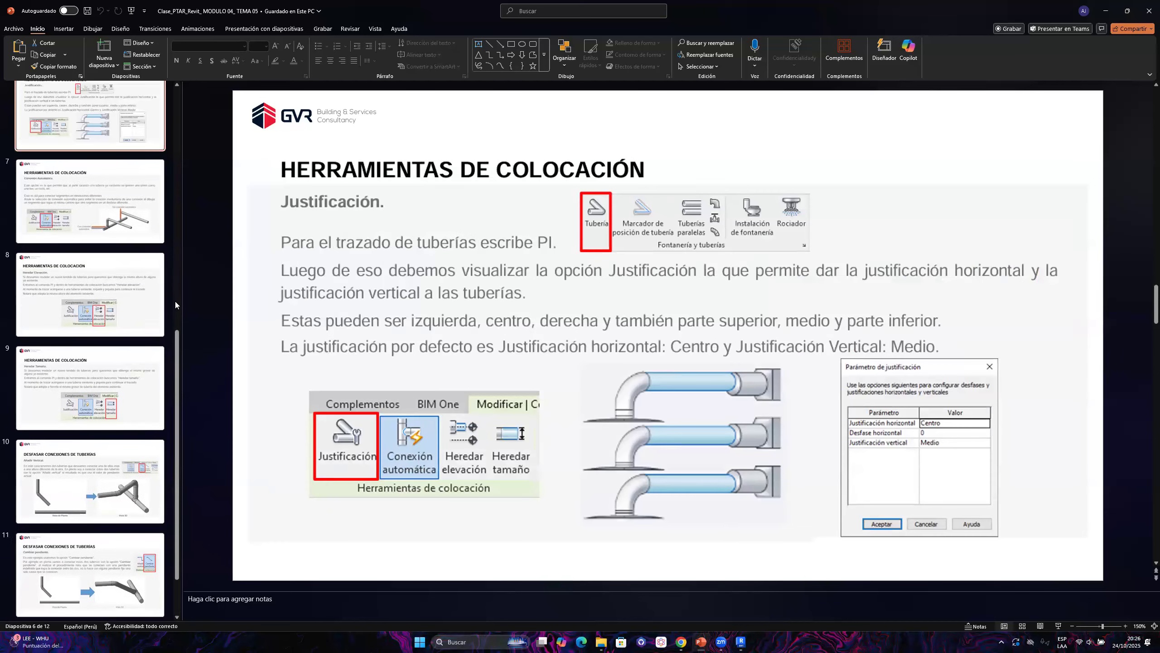
click(1002, 642)
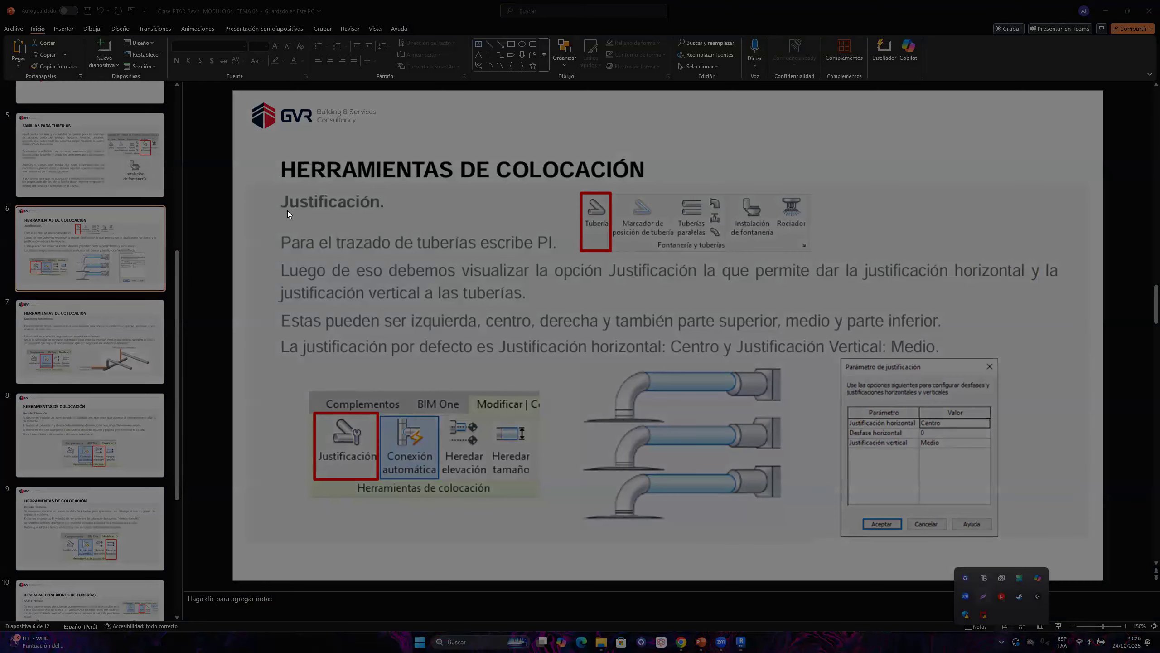
mouse_move(227, 116)
mouse_down()
mouse_move(470, 278)
mouse_move(1101, 548)
mouse_up()
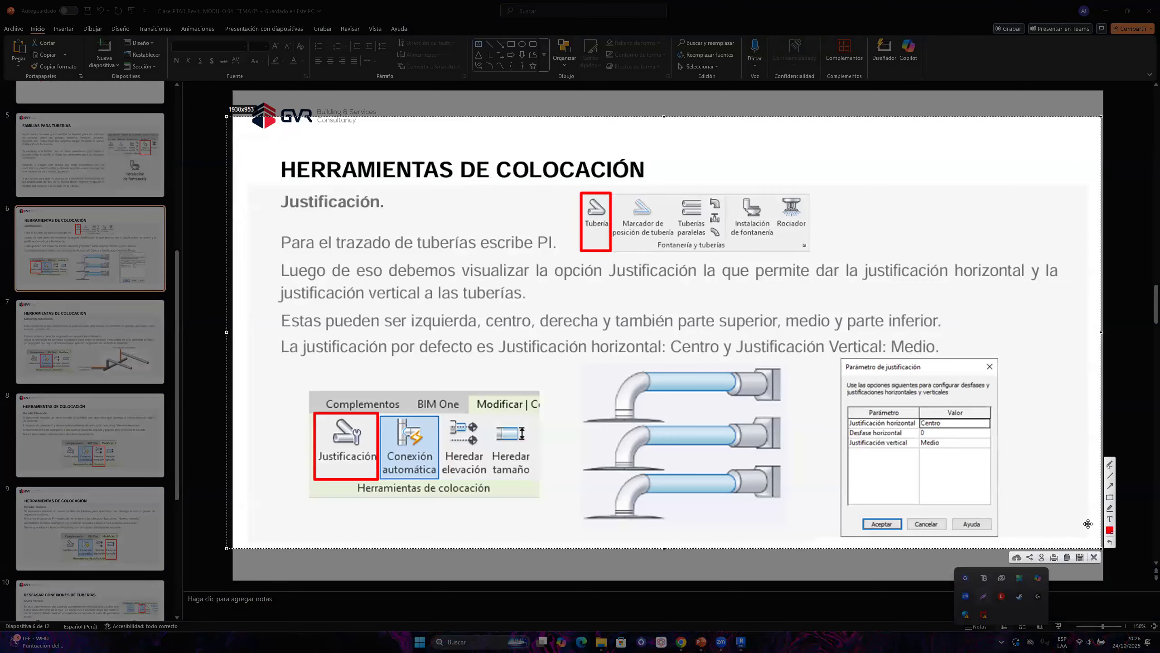
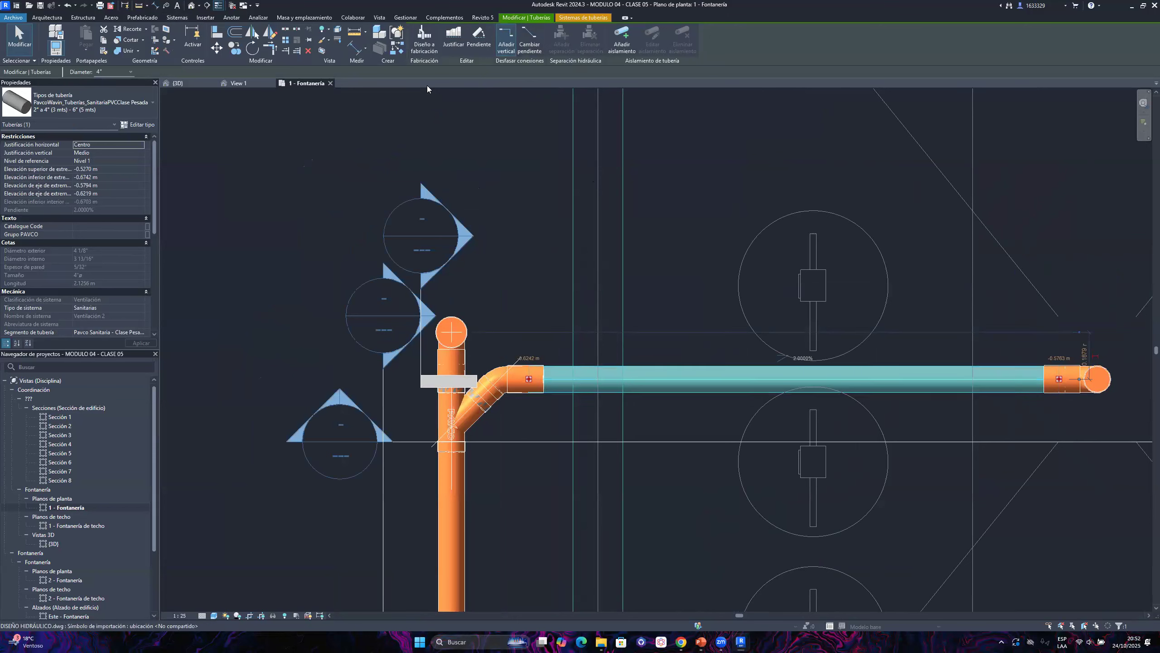
Choose Cambiar pendiente for the selected 4" sanitary pipe's offset connections and inspect the pipe's slope label in the 1 - Fontanería plan
click(506, 46)
click(527, 37)
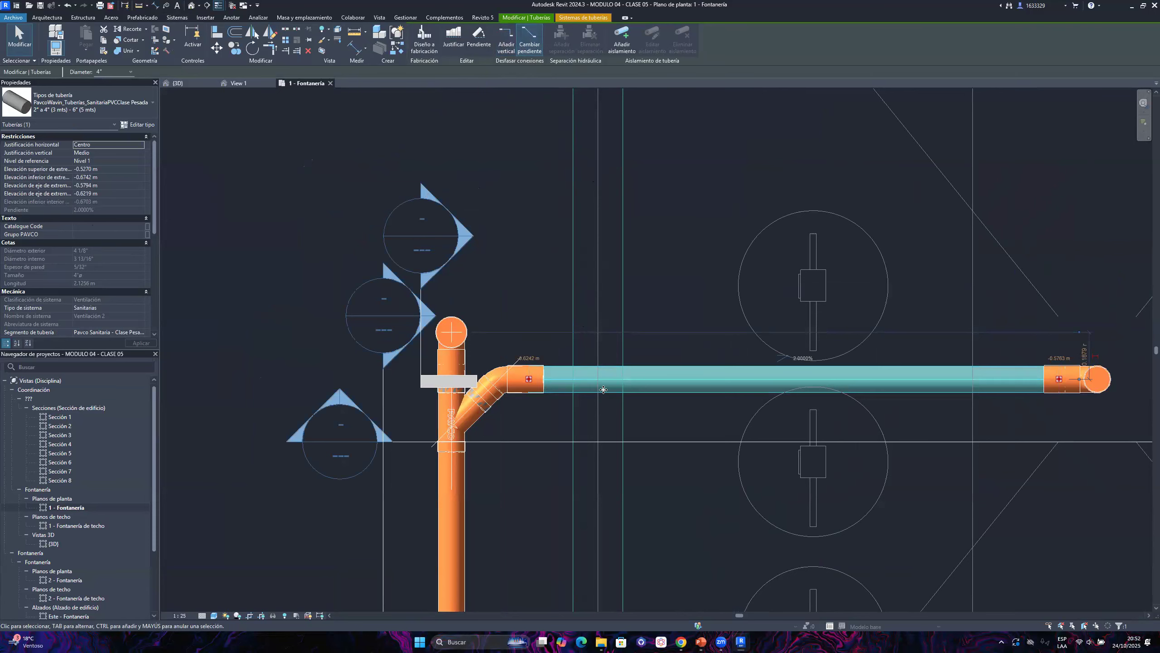
scroll(701, 349, up, 4)
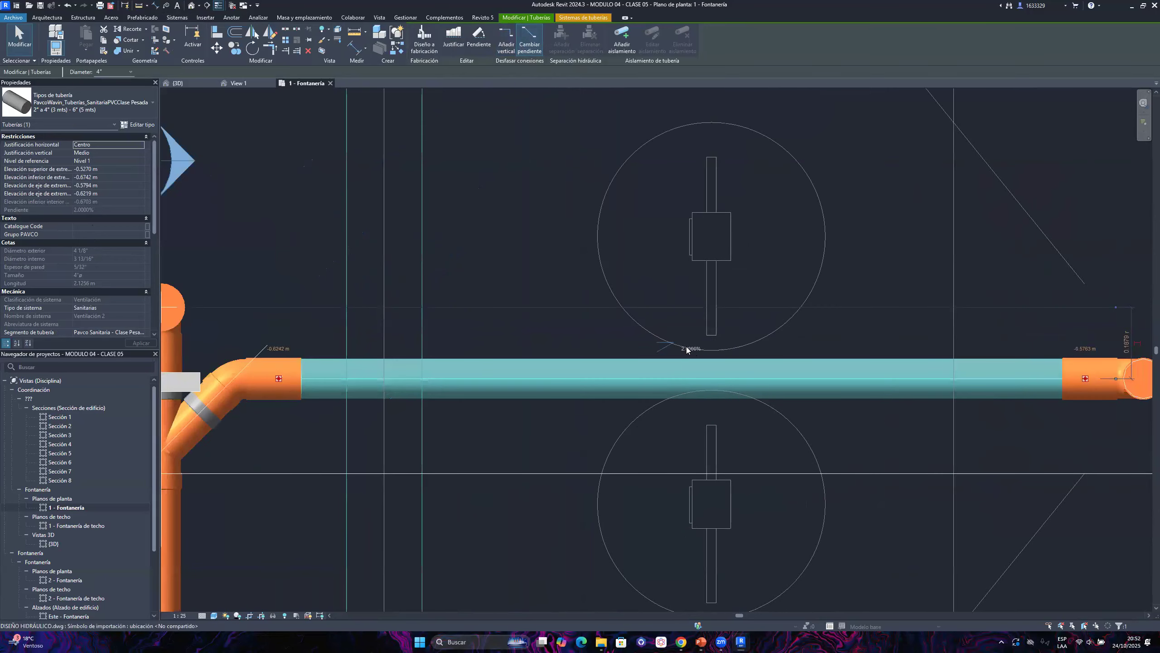
click(689, 350)
key(Escape)
click(670, 361)
scroll(697, 353, up, 3)
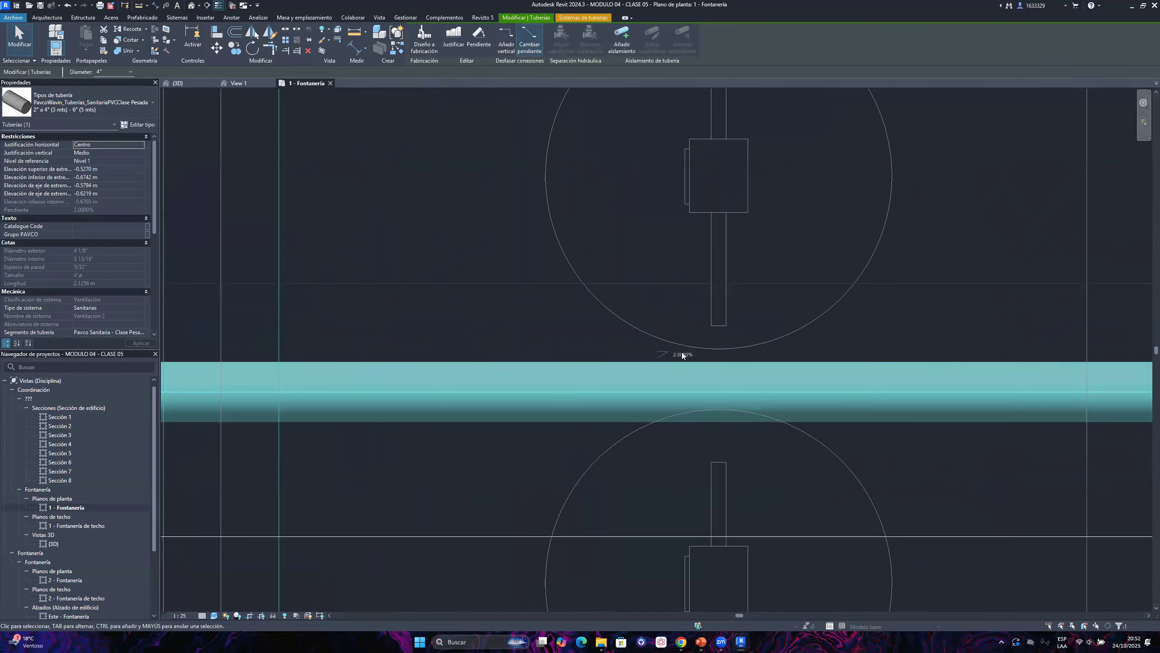
key(Escape)
click(674, 363)
scroll(611, 252, down, 2)
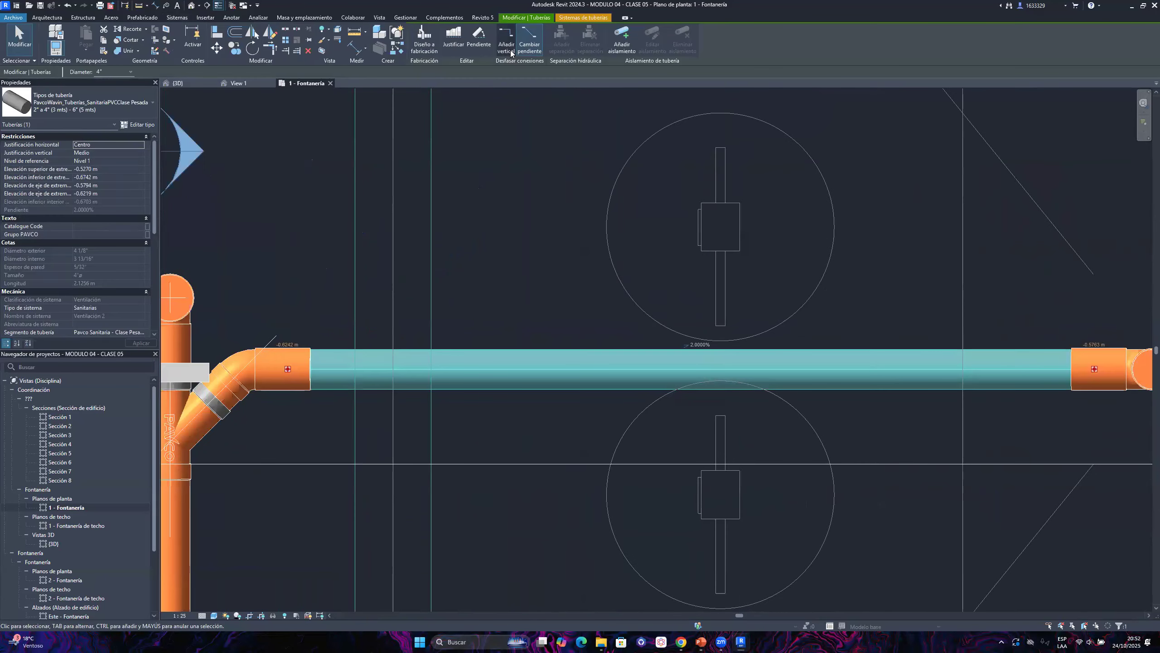
scroll(610, 305, down, 3)
key(Escape)
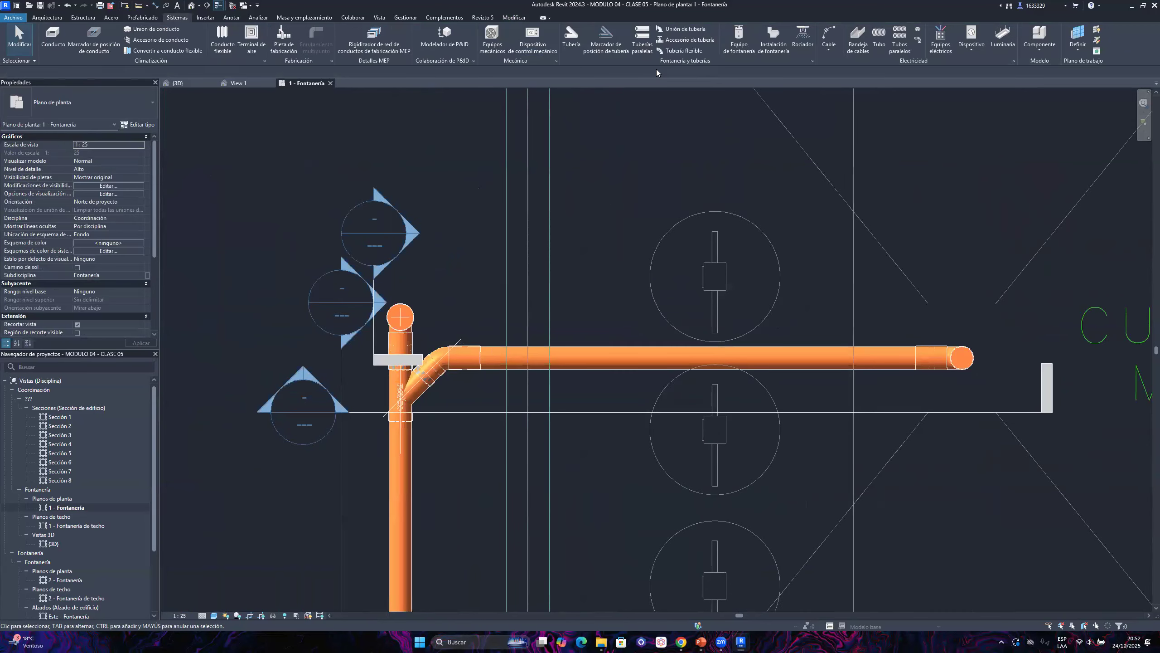
Review the slope values offered by the Pipe command, and cancel without drawing a pipe
key(p)
key(i)
middle_drag(564, 381, 500, 613)
click(680, 38)
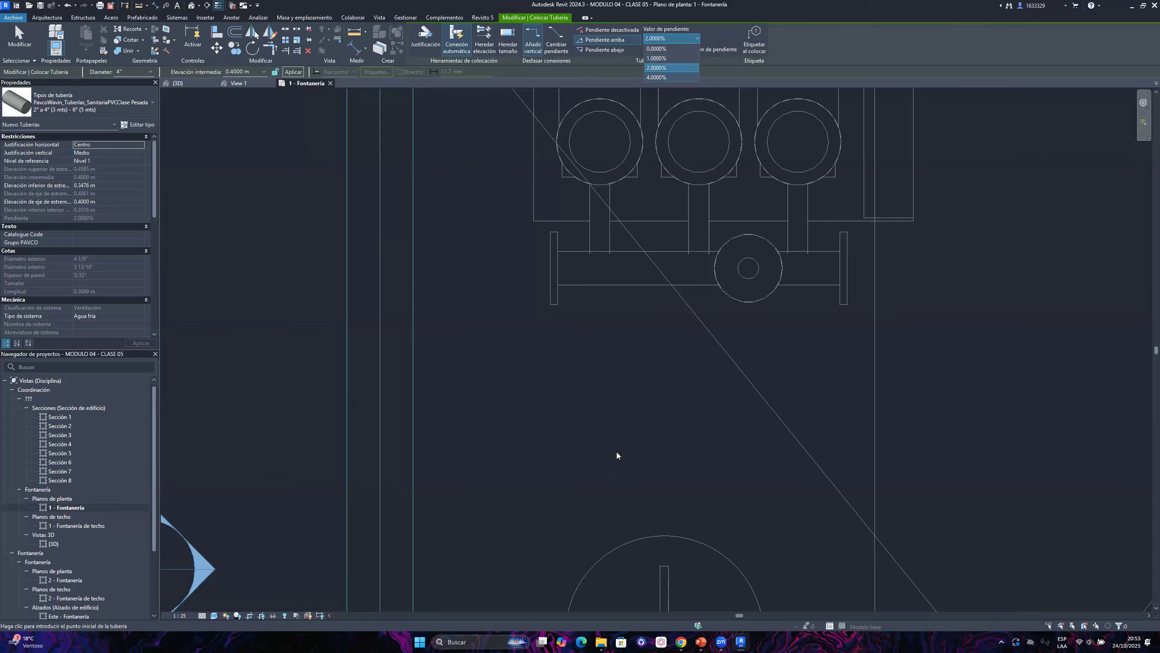
key(Escape)
key(Escape)
scroll(641, 449, down, 5)
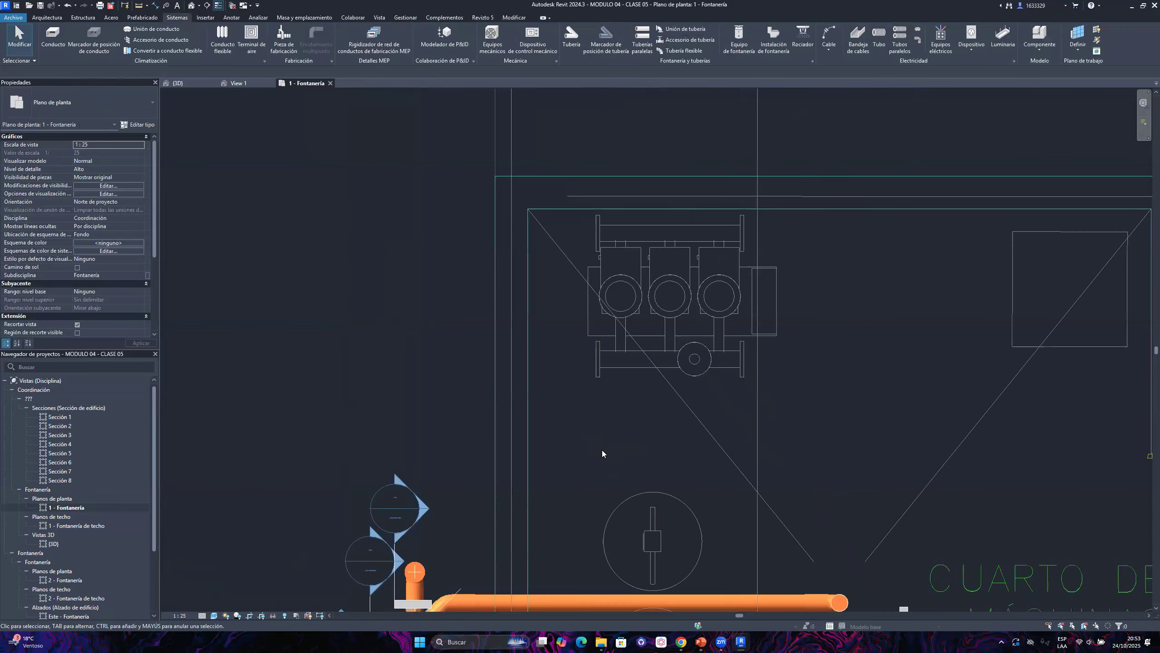
scroll(601, 450, up, 3)
scroll(574, 293, up, 3)
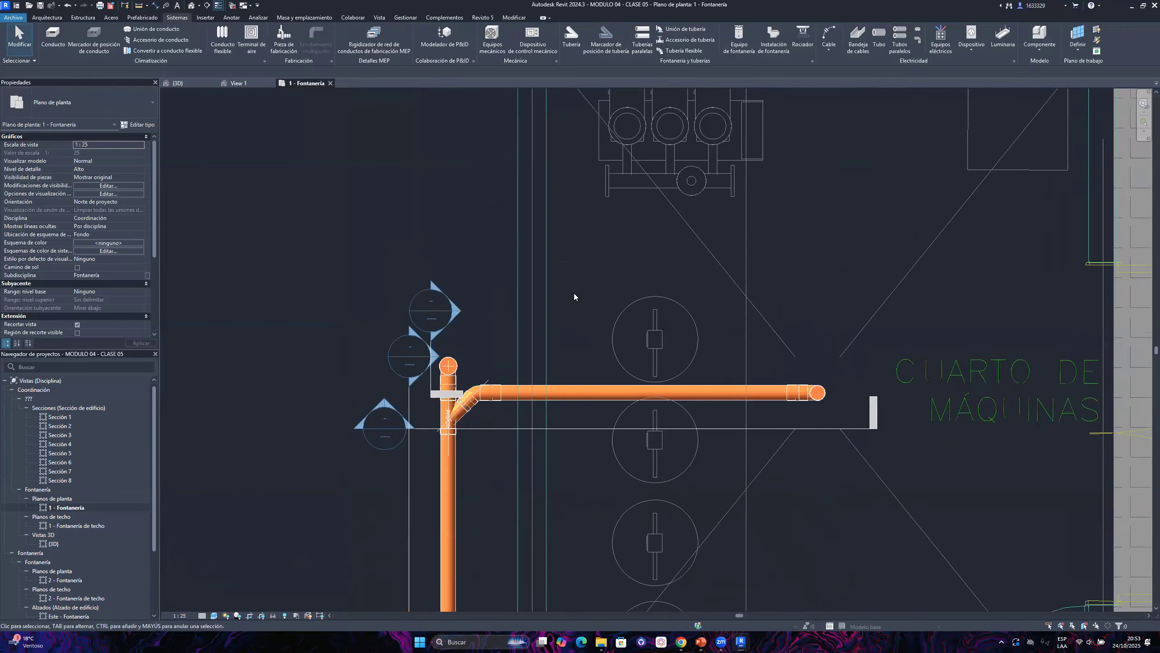
middle_drag(613, 294, 599, 289)
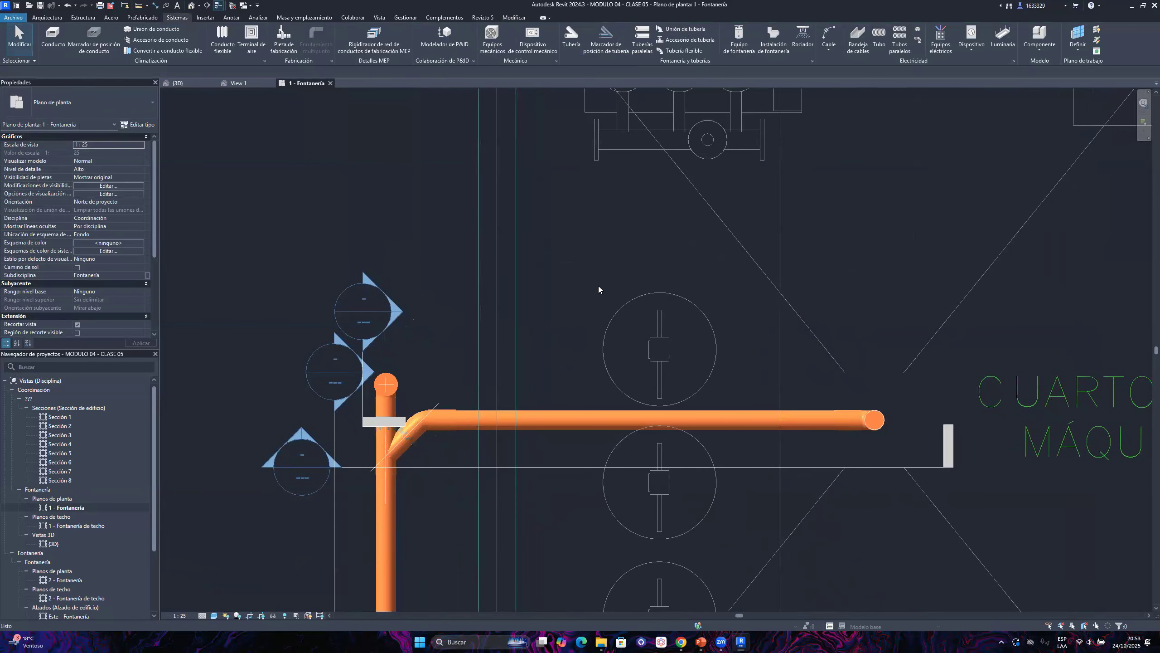
Open the Pendientes page of the pipe configuration in Configuración mecánica and review the listed slope values
key(m)
key(s)
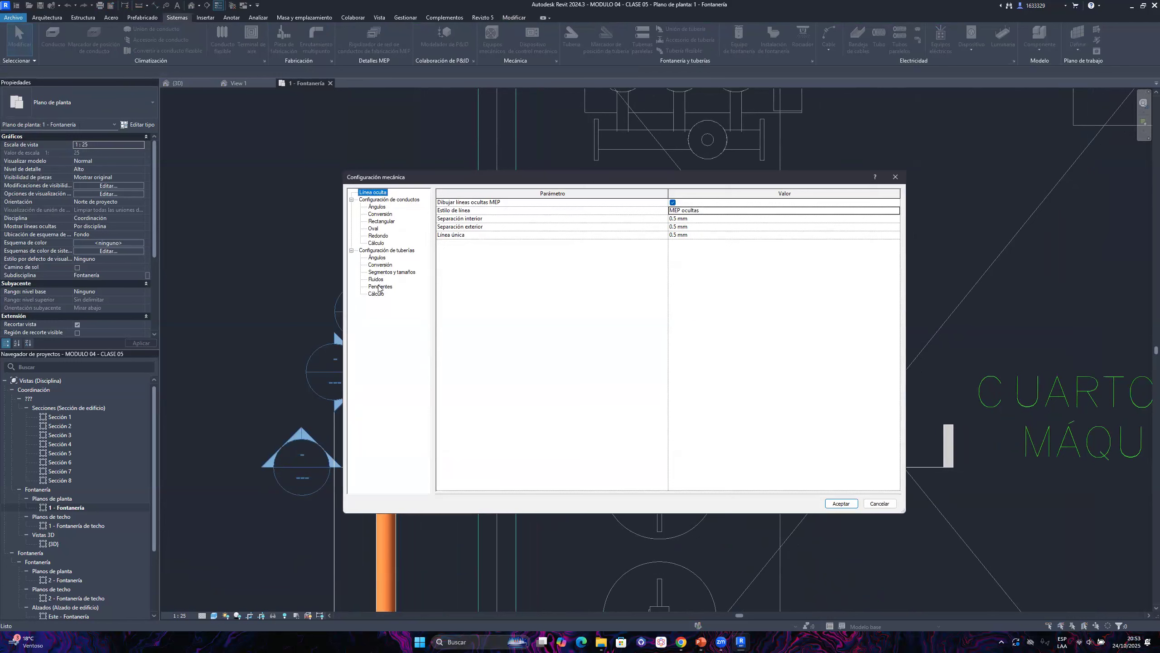
click(378, 287)
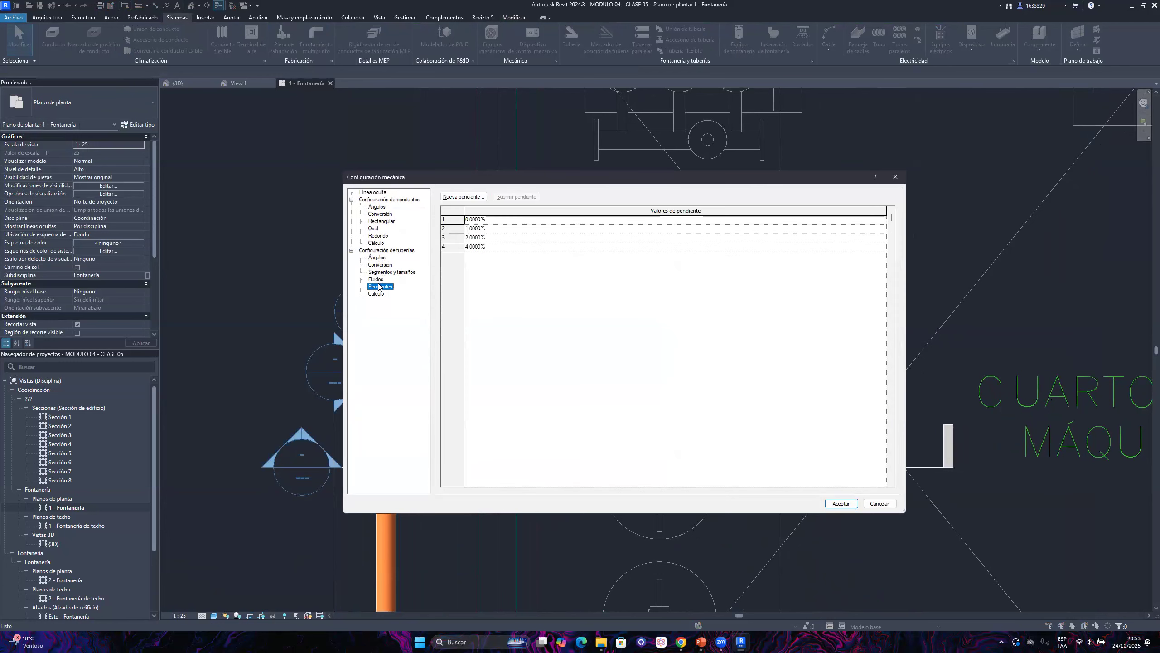
click(497, 239)
click(495, 222)
click(494, 247)
click(500, 249)
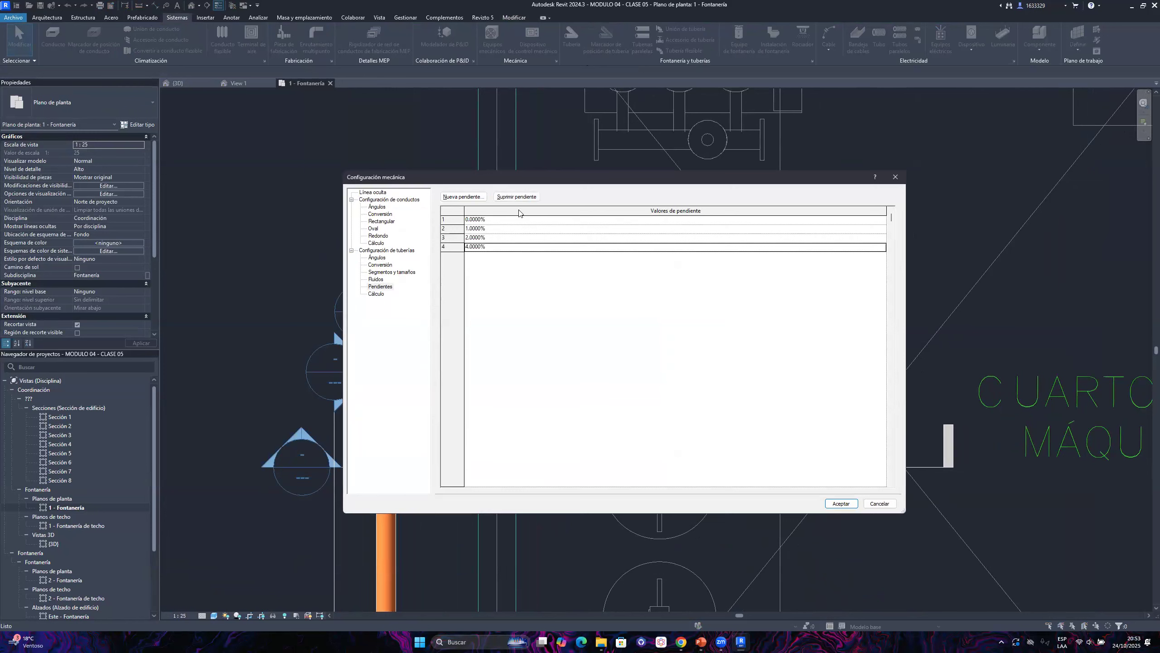
click(487, 229)
click(487, 220)
click(486, 248)
click(486, 219)
click(479, 239)
click(480, 249)
click(479, 241)
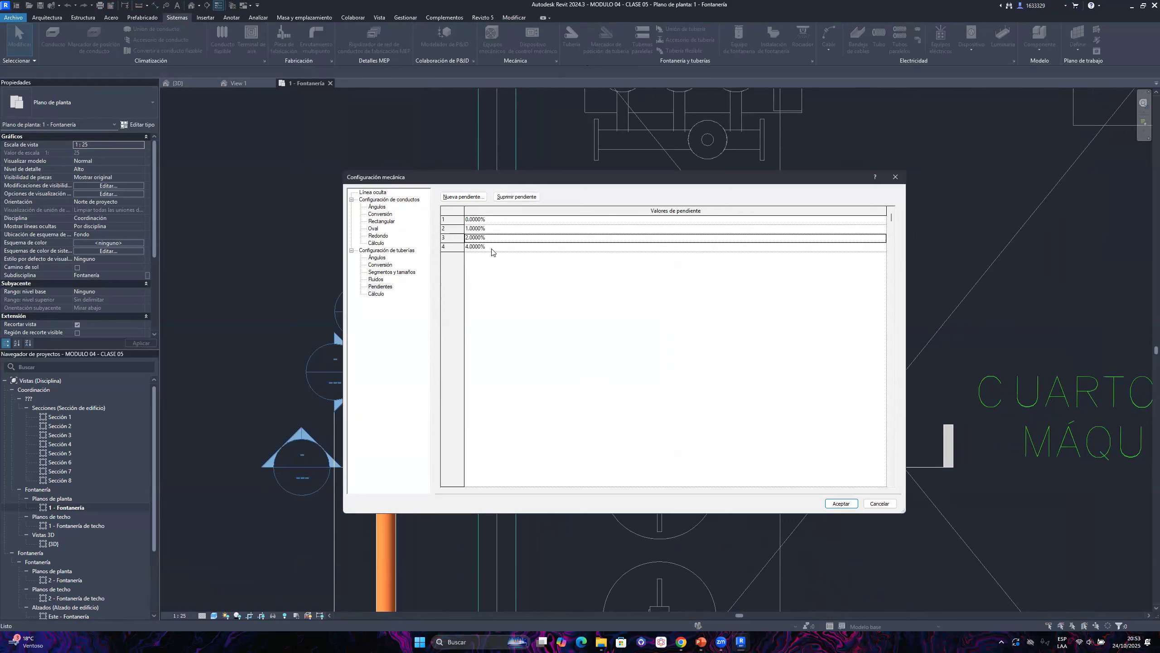
Add a new 3% pipe slope value and accept the mechanical settings
click(462, 198)
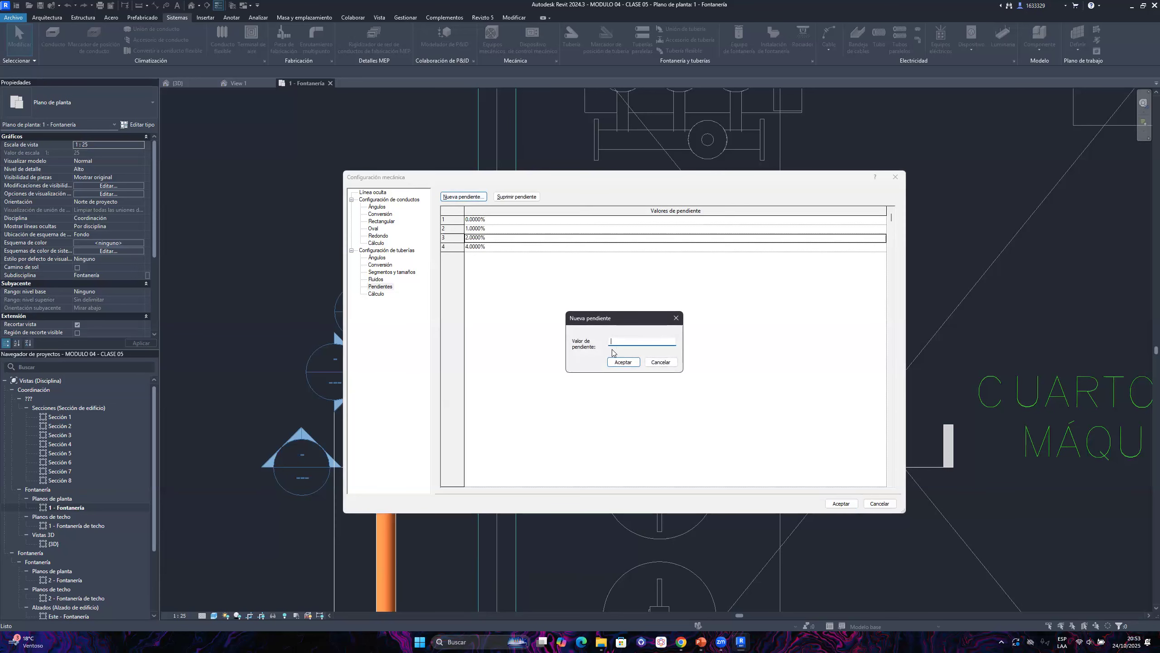
text(3)
click(624, 364)
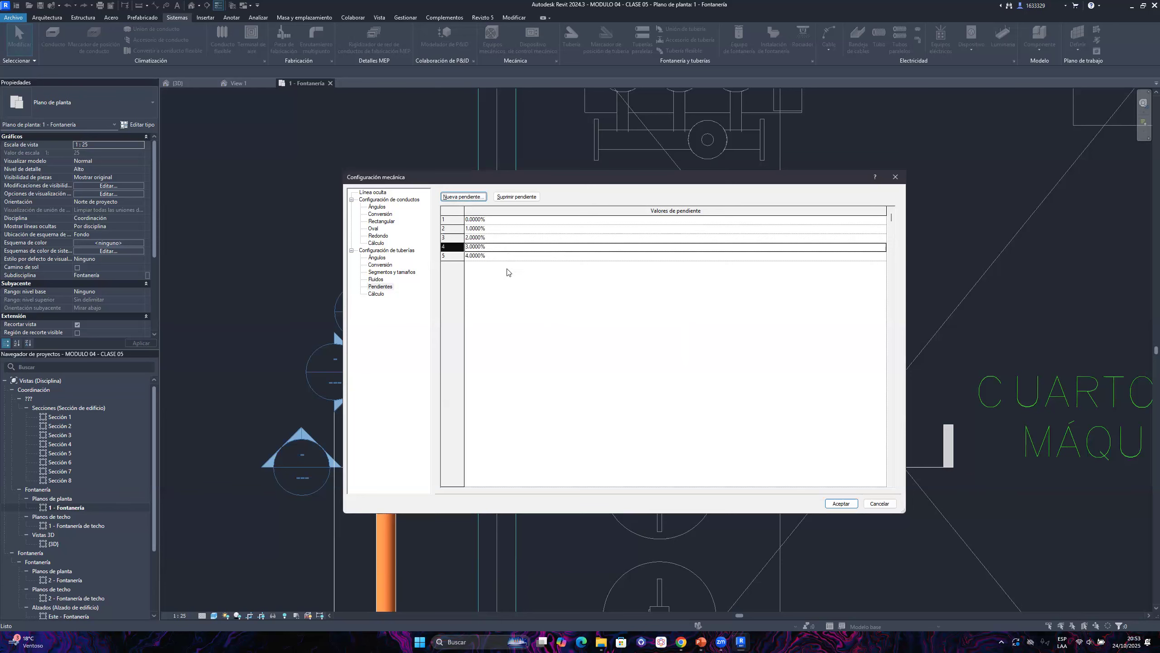
click(836, 504)
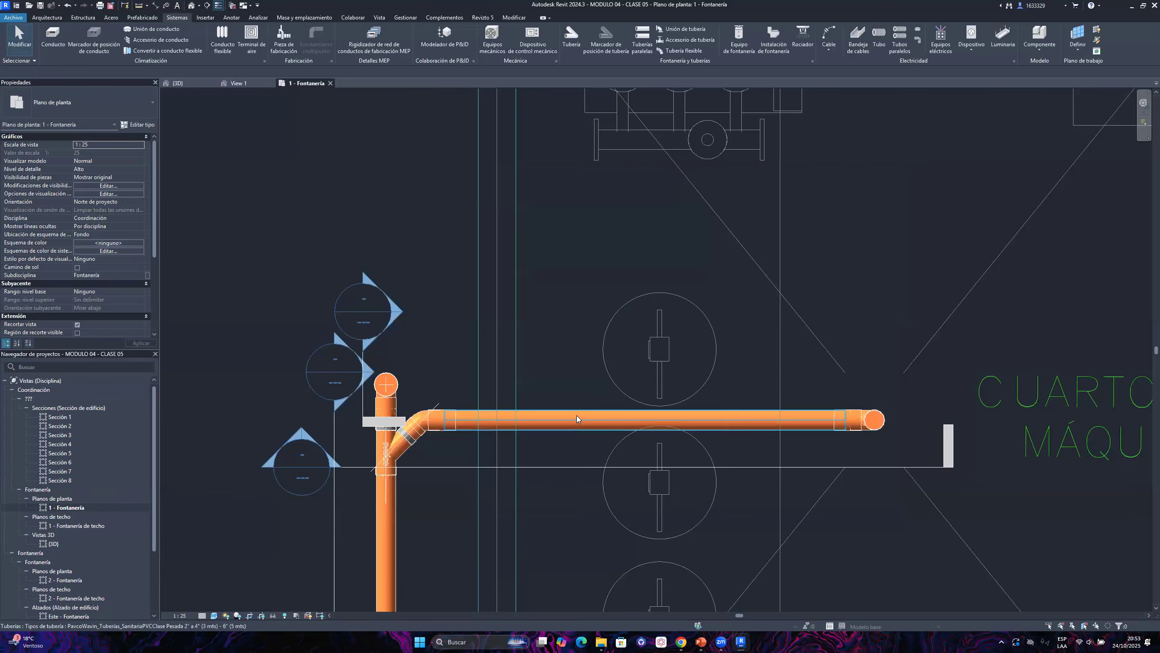
Draw a horizontal 4" pipe about 0.88 m long with a 3.0000% upward slope, above the existing drain branch in plan
click(576, 416)
key(Escape)
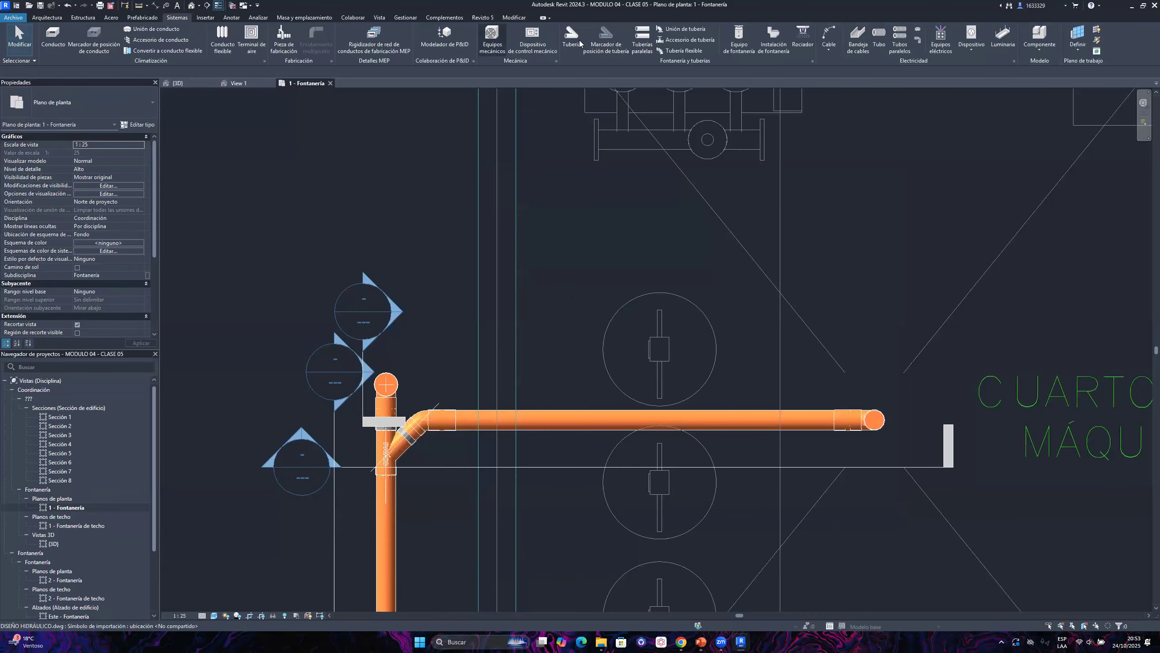
click(571, 37)
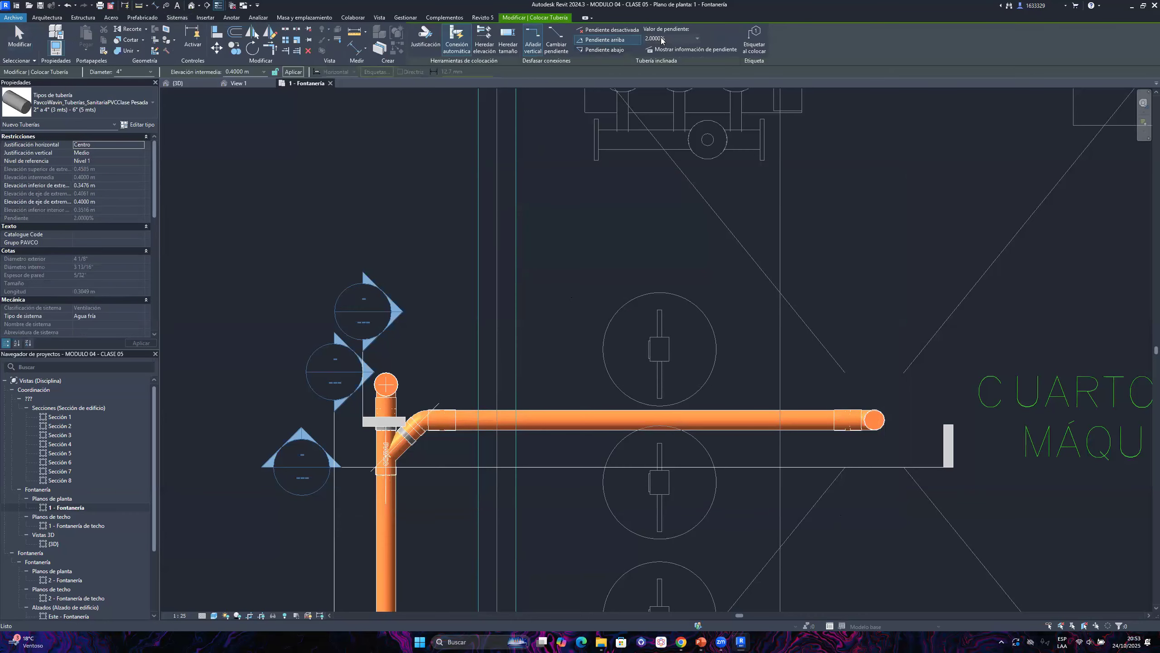
click(669, 39)
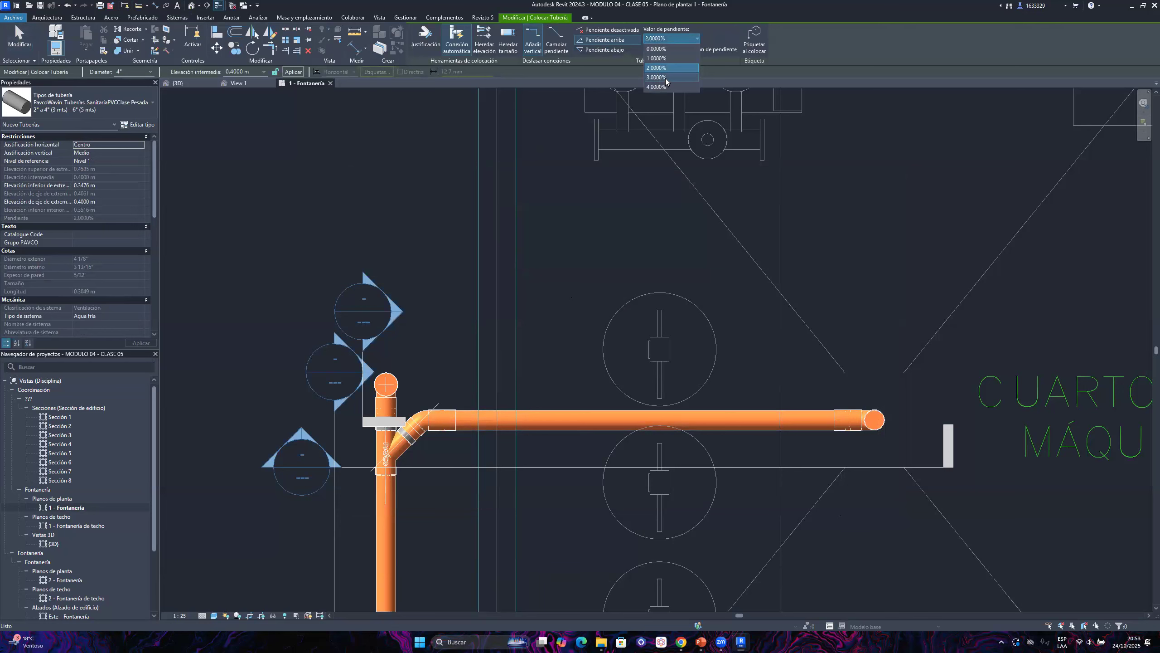
click(662, 77)
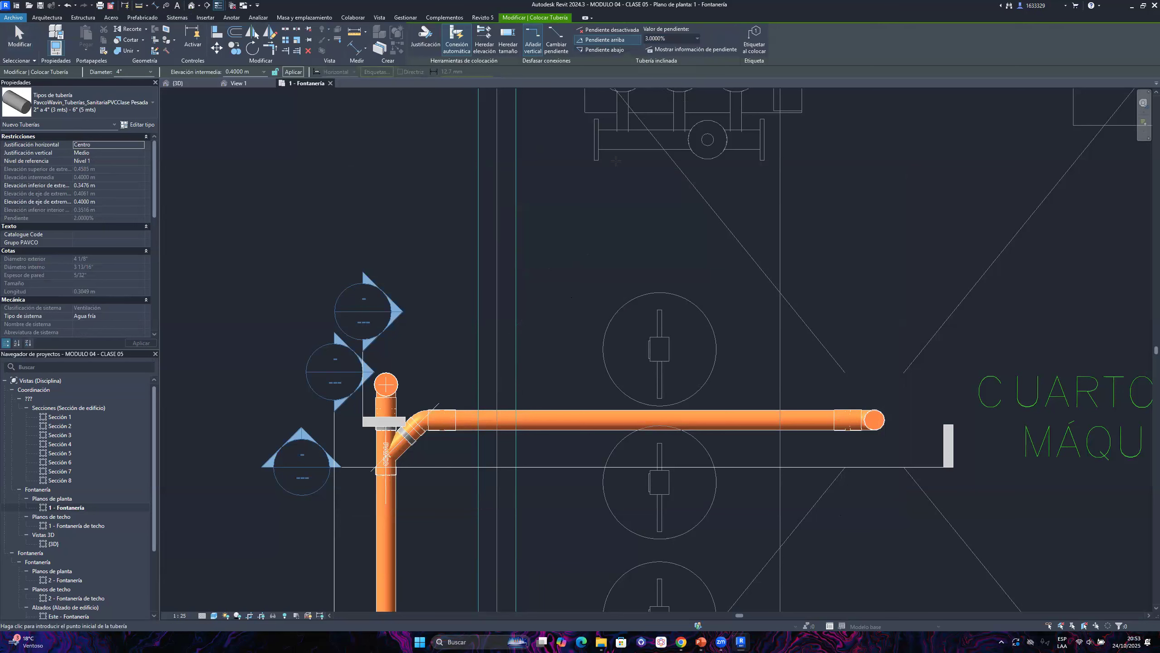
click(544, 257)
click(711, 257)
key(Escape)
key(Escape)
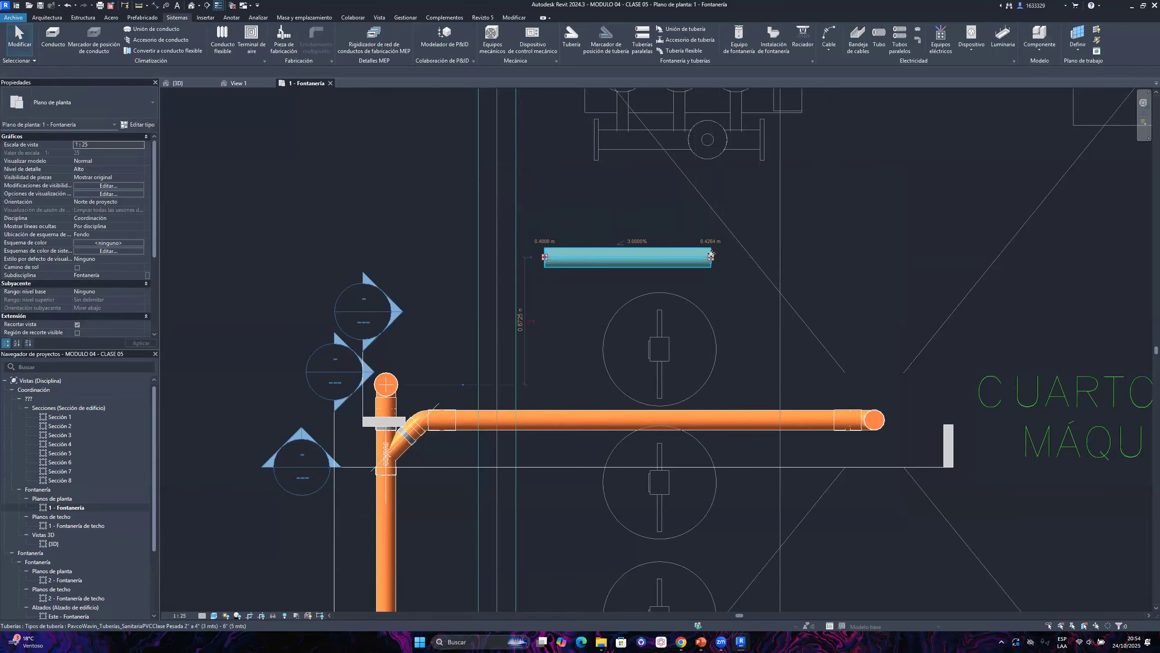
Select the newly drawn sloped pipe and frame a screen capture around it, including its slope and end elevation labels
click(657, 251)
scroll(662, 244, up, 5)
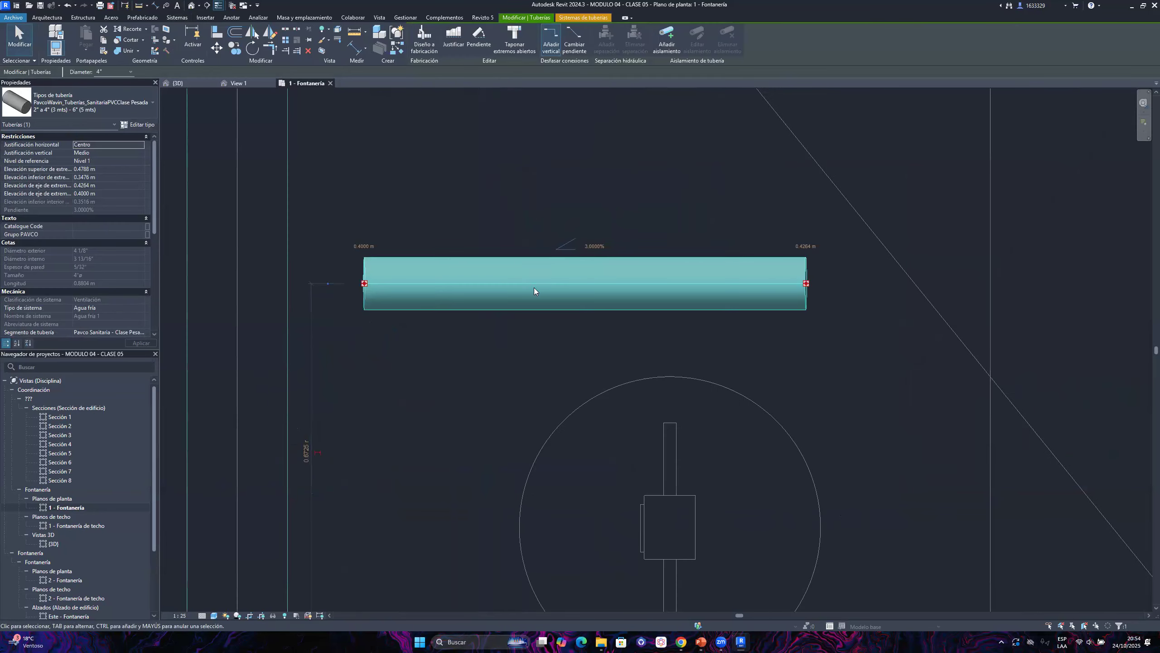
middle_drag(495, 323, 492, 343)
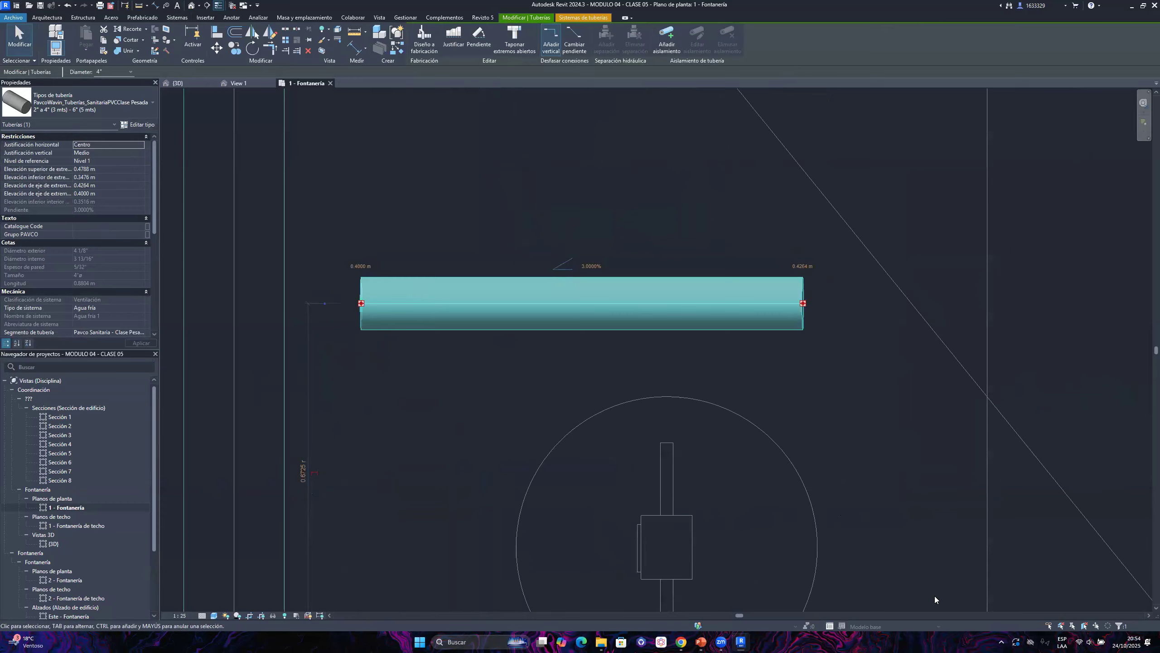
click(999, 642)
key(Print)
drag(267, 146, 394, 244)
drag(829, 425, 896, 435)
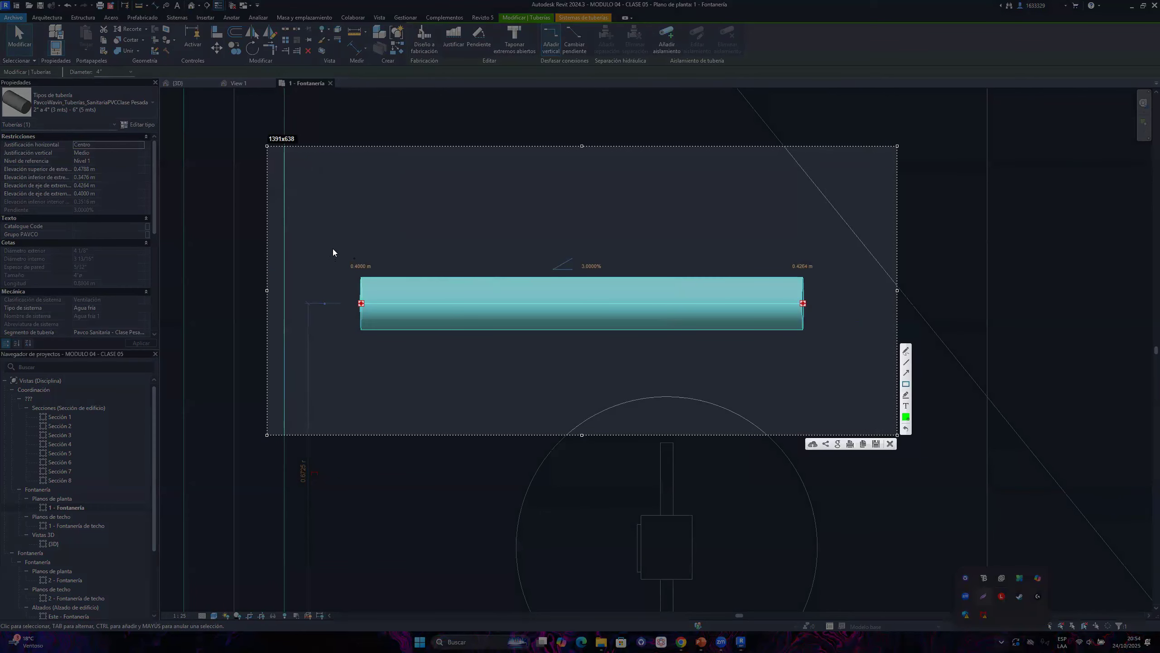
Box both end elevation labels of the sloped pipe and trace its slope symbol on the capture, then discard it
drag(333, 247, 374, 270)
drag(778, 254, 822, 273)
drag(570, 259, 552, 270)
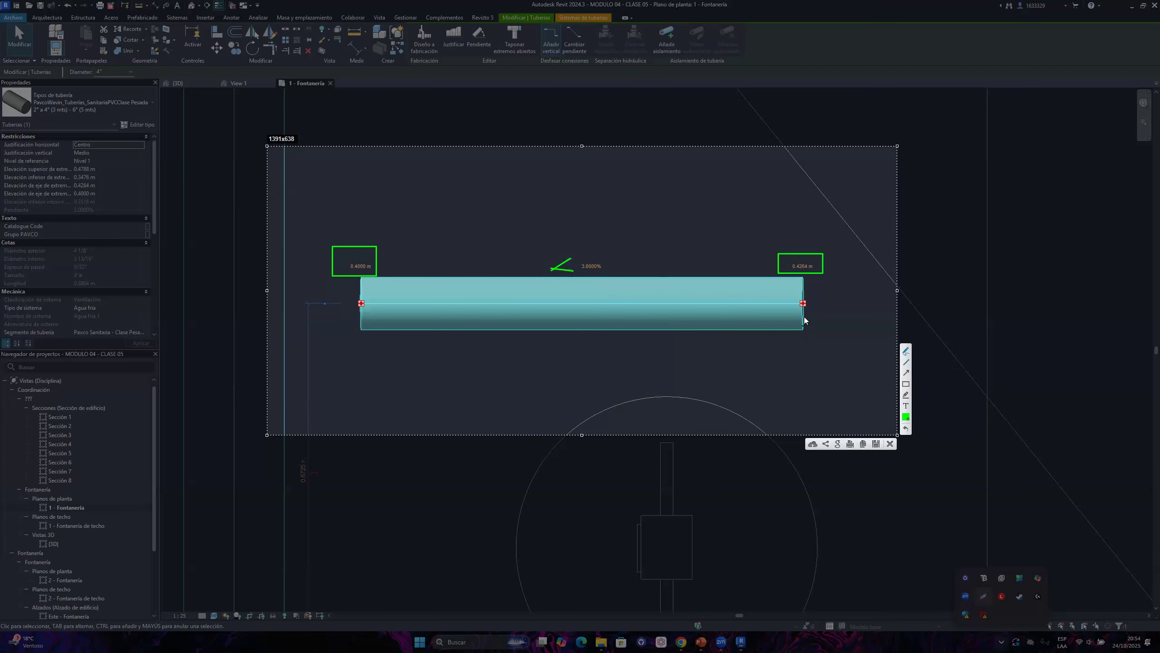
key(Escape)
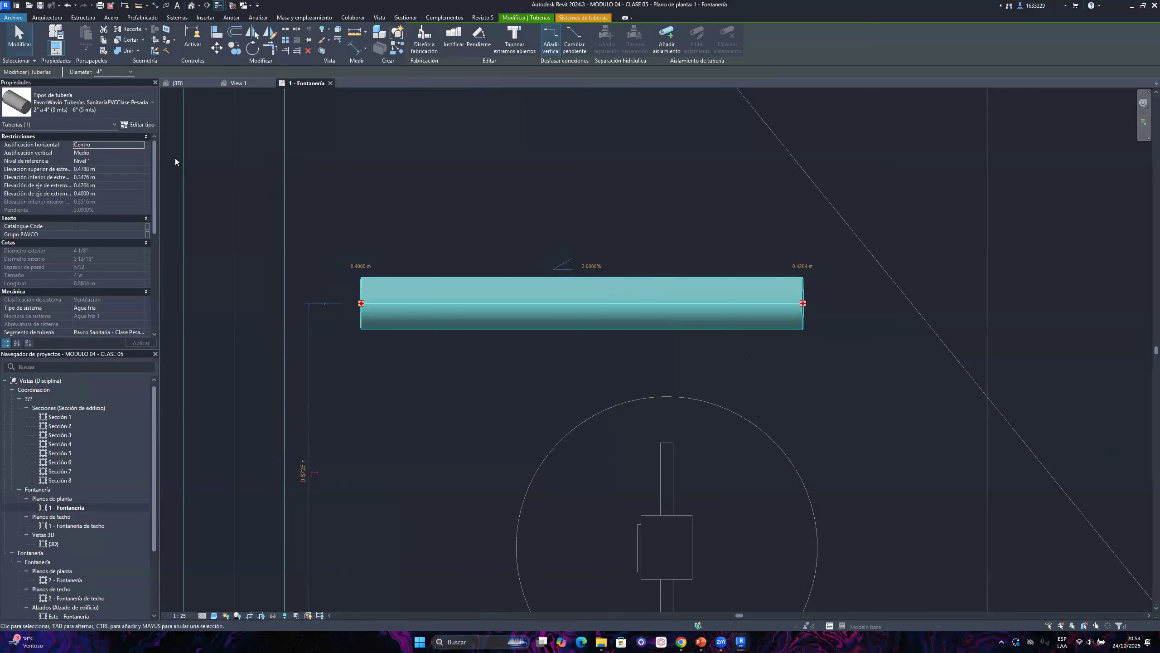
Set the selected pipe's horizontal justification to Izquierda
click(142, 145)
click(107, 154)
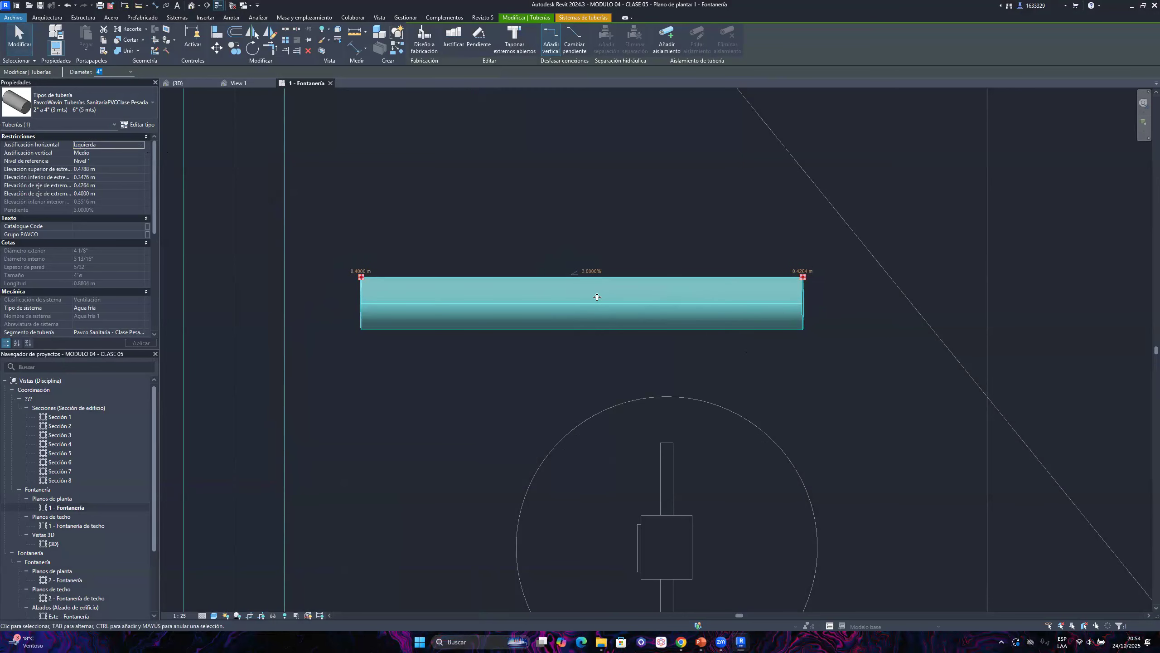
click(141, 146)
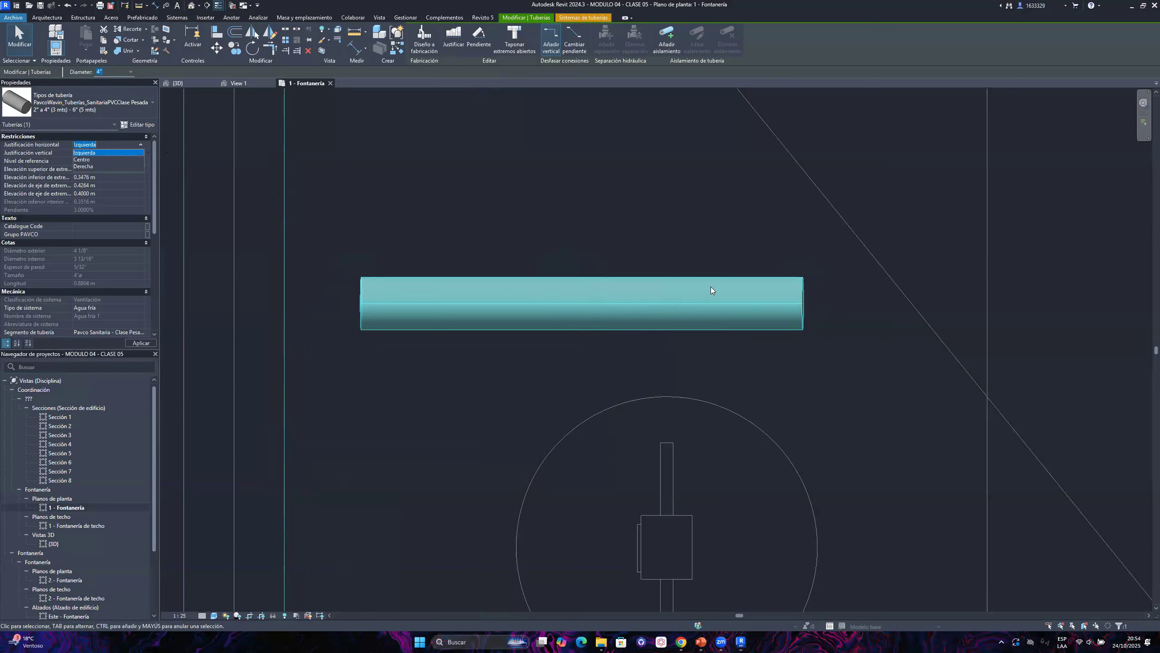
click(865, 420)
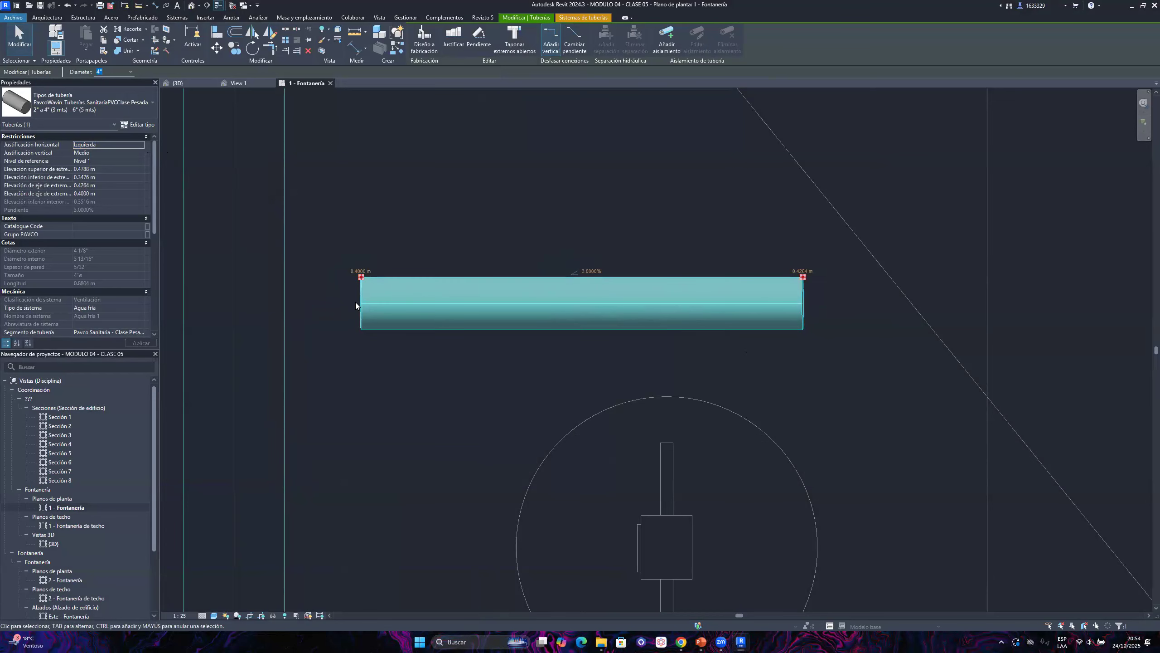
Frame a capture around the pipe, add an arrow along its direction and marks at both long edges, then discard it
click(1001, 642)
click(984, 595)
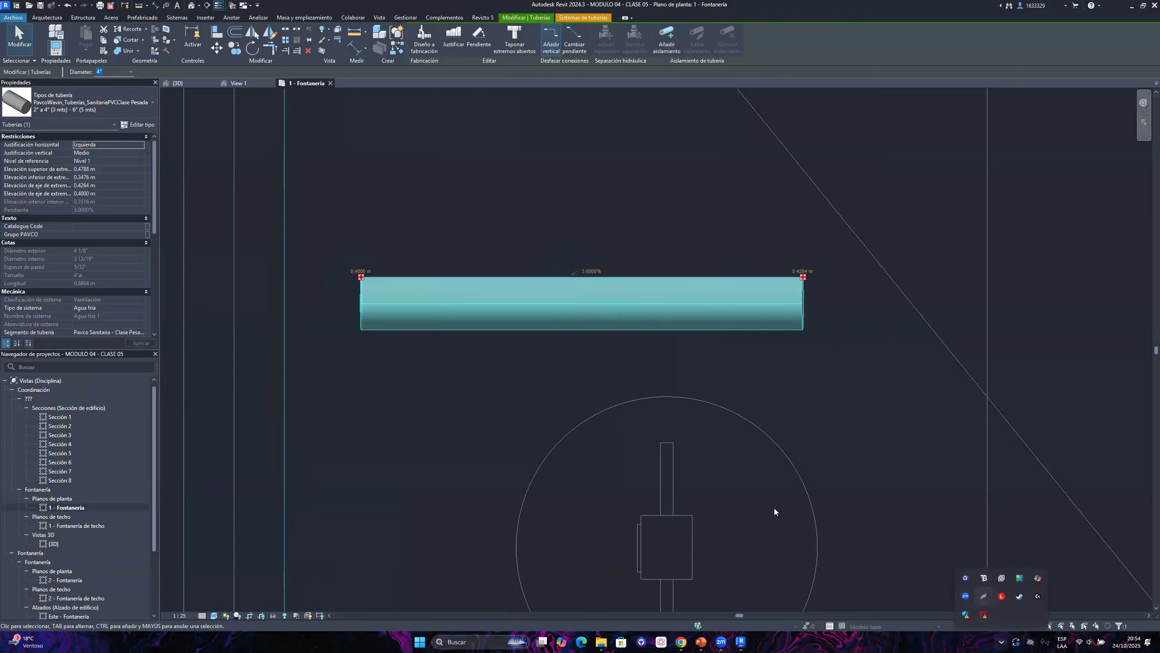
drag(229, 191, 916, 515)
drag(359, 246, 797, 249)
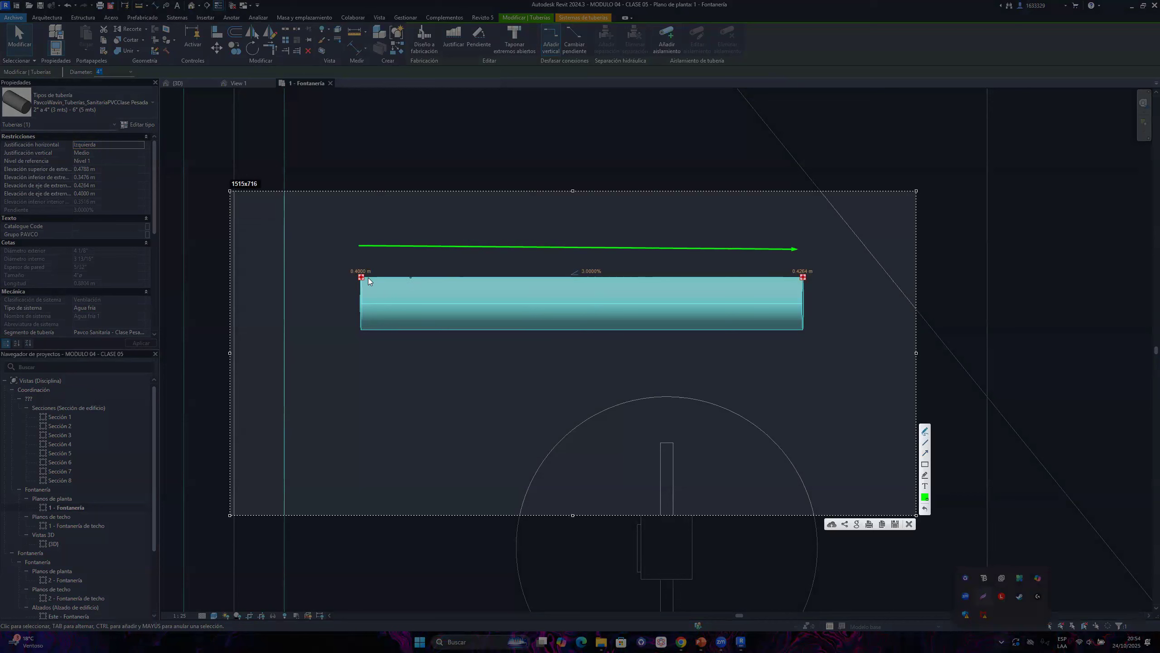
drag(398, 265, 437, 273)
mouse_move(400, 339)
mouse_down()
mouse_move(408, 346)
mouse_move(396, 349)
mouse_move(416, 335)
mouse_move(418, 346)
mouse_move(437, 346)
mouse_up()
key(Escape)
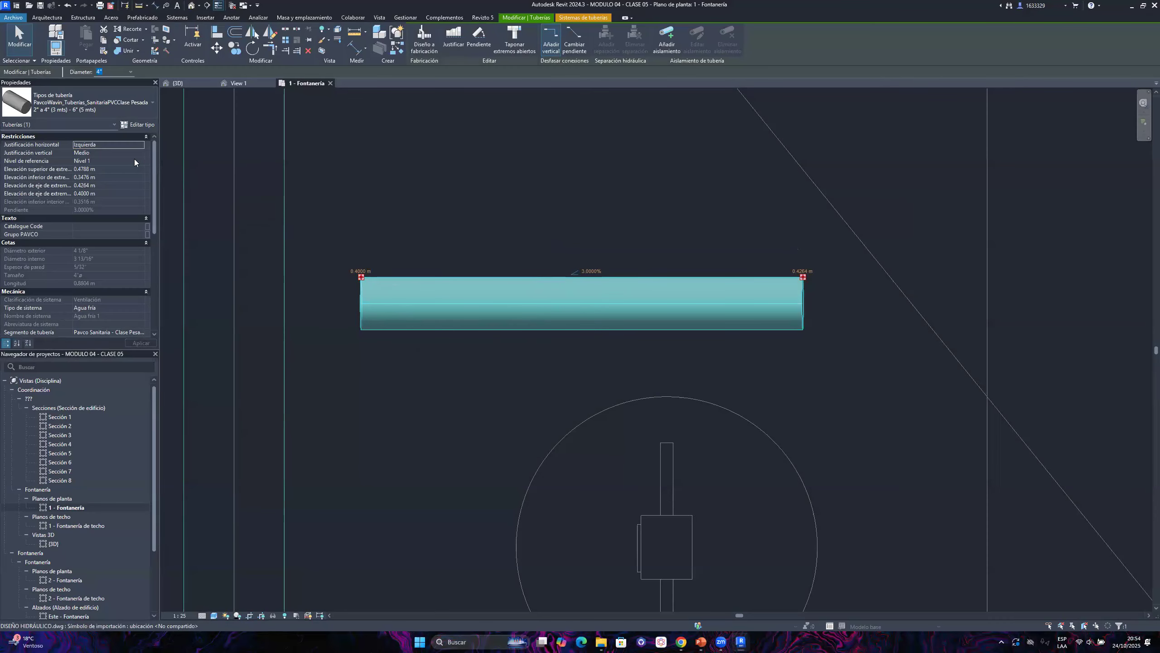
Switch the pipe's horizontal justification to Derecha, then set it to Centro
click(139, 144)
click(89, 169)
click(140, 146)
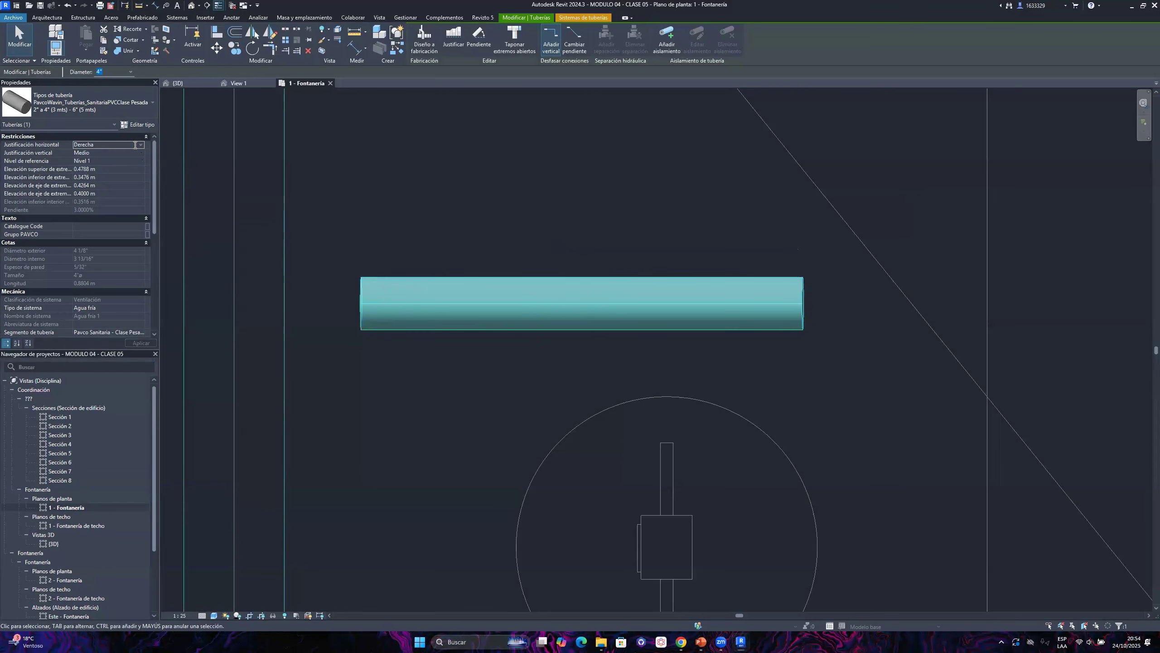
click(88, 161)
Switch to the {3D} view and isolate the selected sloped pipe with a section box
click(199, 84)
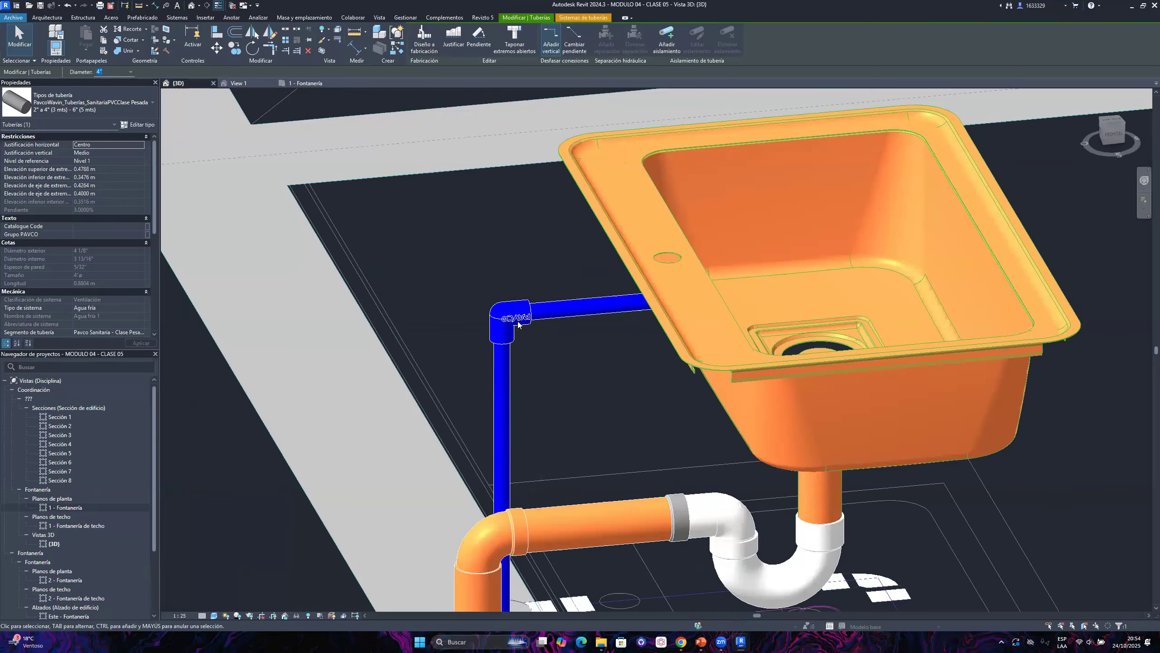
scroll(518, 324, down, 5)
click(323, 51)
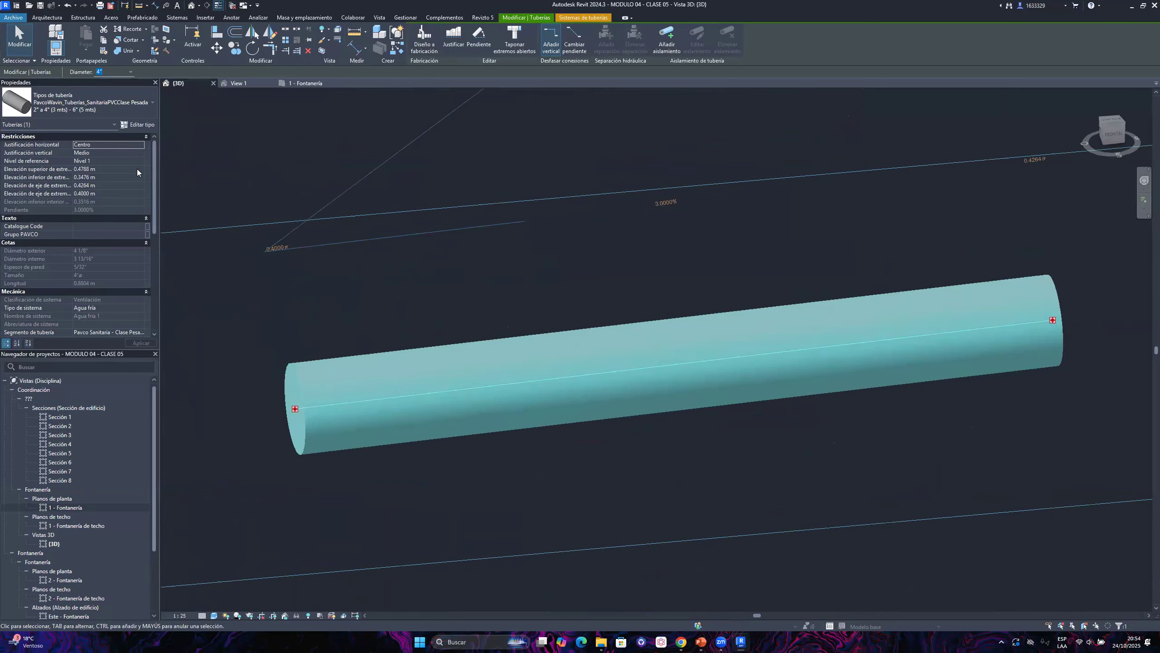
Set the isolated pipe's vertical justification to Parte superior
click(136, 156)
scroll(612, 281, down, 1)
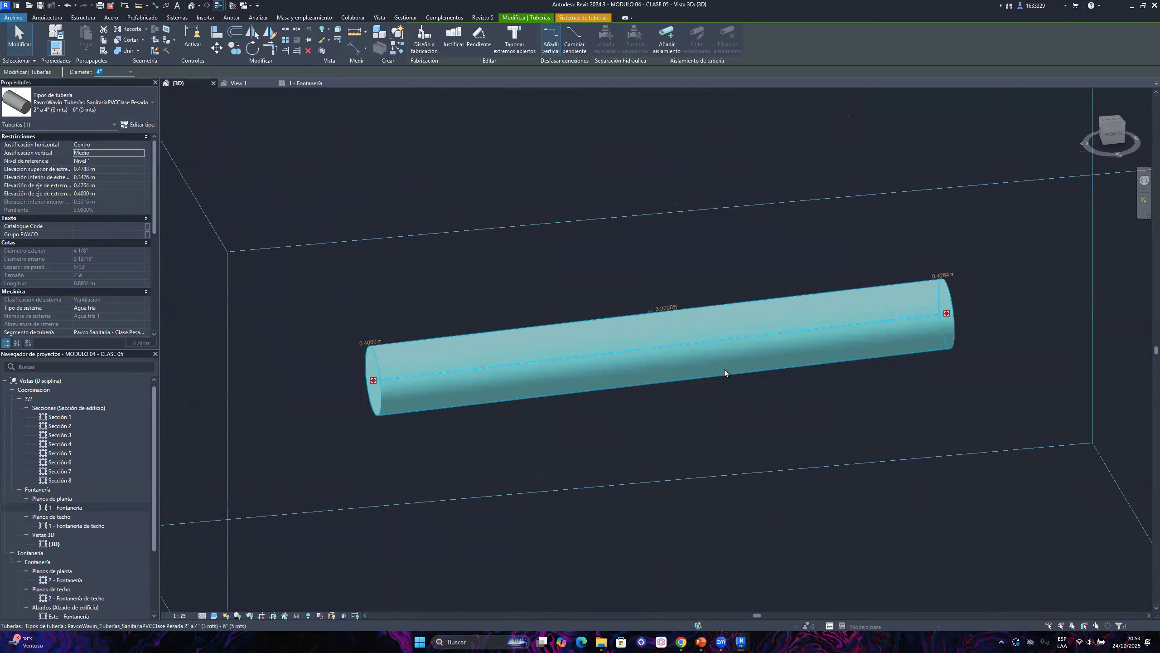
shift+middle_drag(808, 295, 375, 197)
click(138, 155)
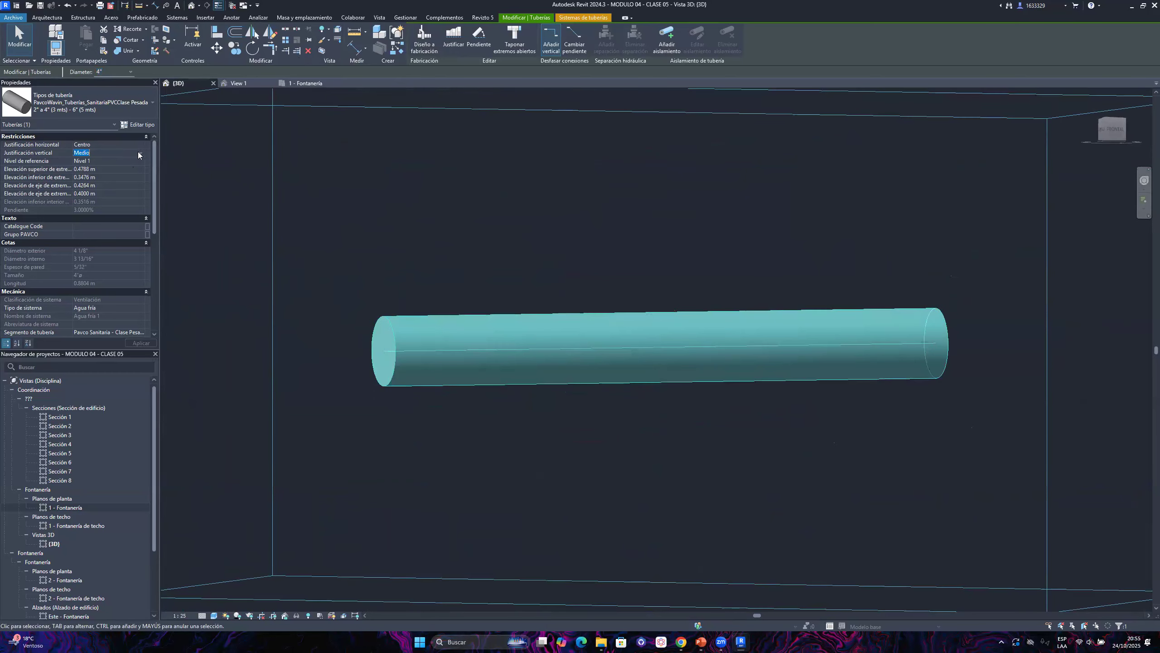
click(100, 168)
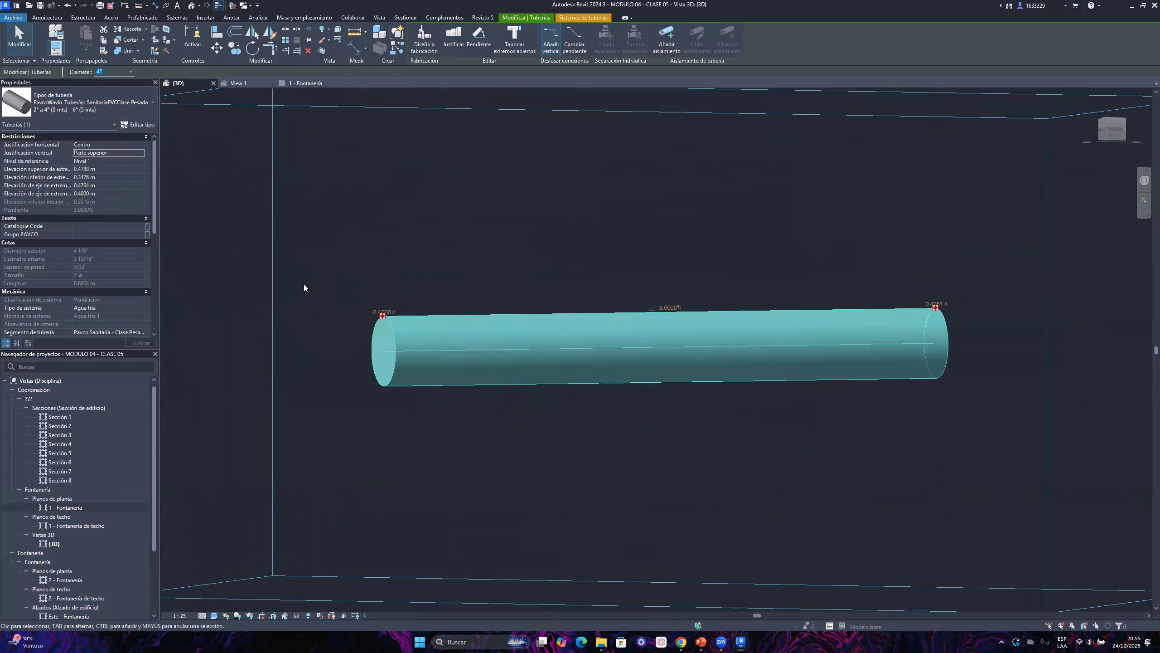
Change the pipe's vertical justification to Parte inferior and check the connector position at its end
click(144, 156)
click(98, 183)
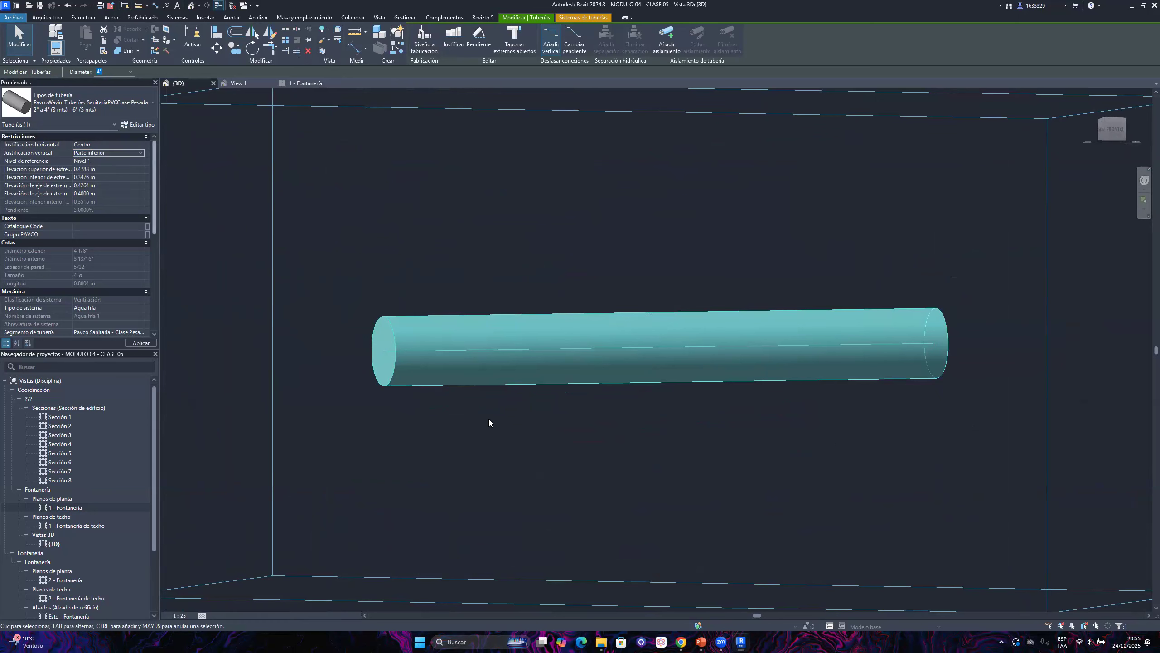
scroll(429, 401, up, 2)
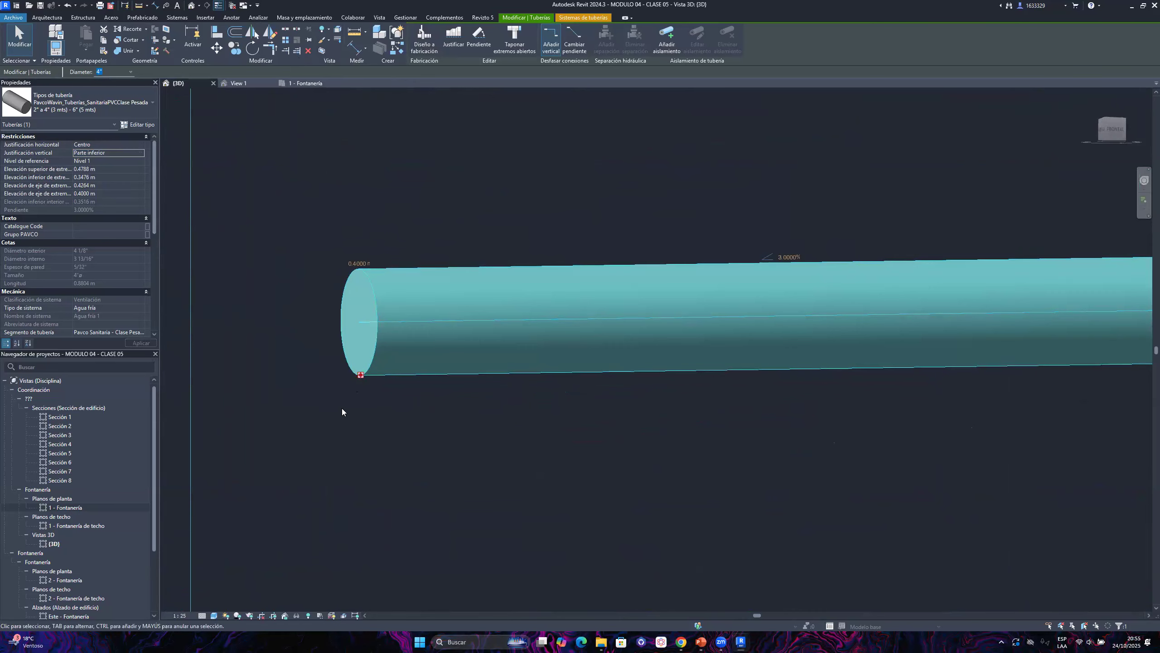
scroll(320, 366, down, 3)
scroll(347, 371, up, 2)
Set the pipe's vertical justification back to Medio
click(110, 152)
click(140, 153)
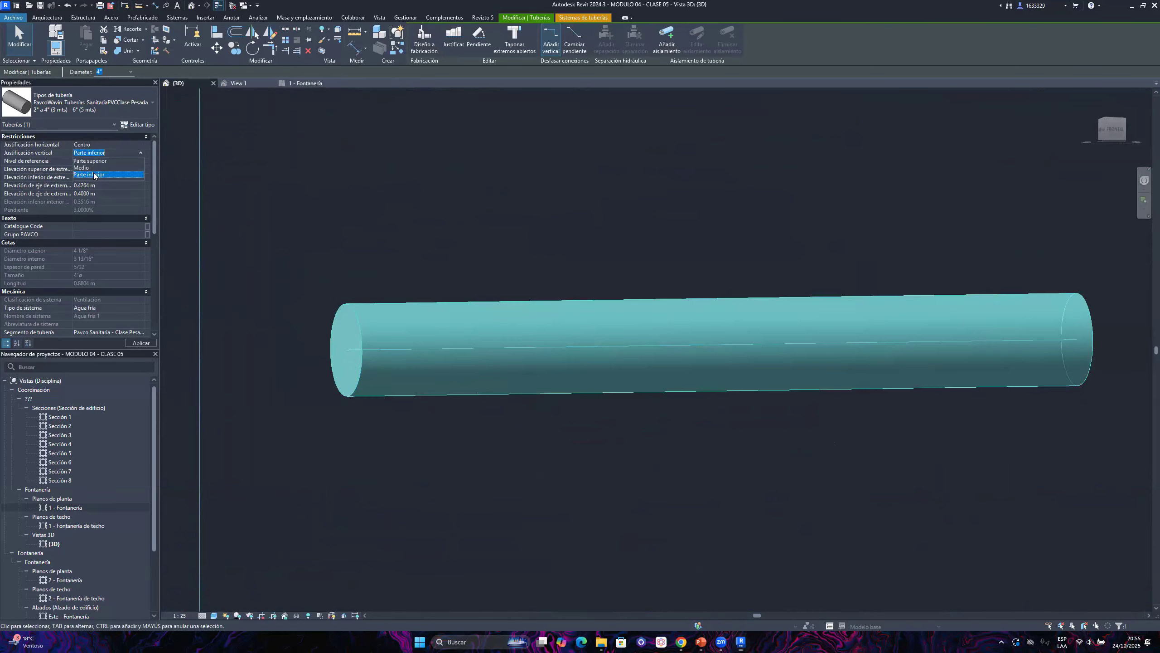
click(93, 168)
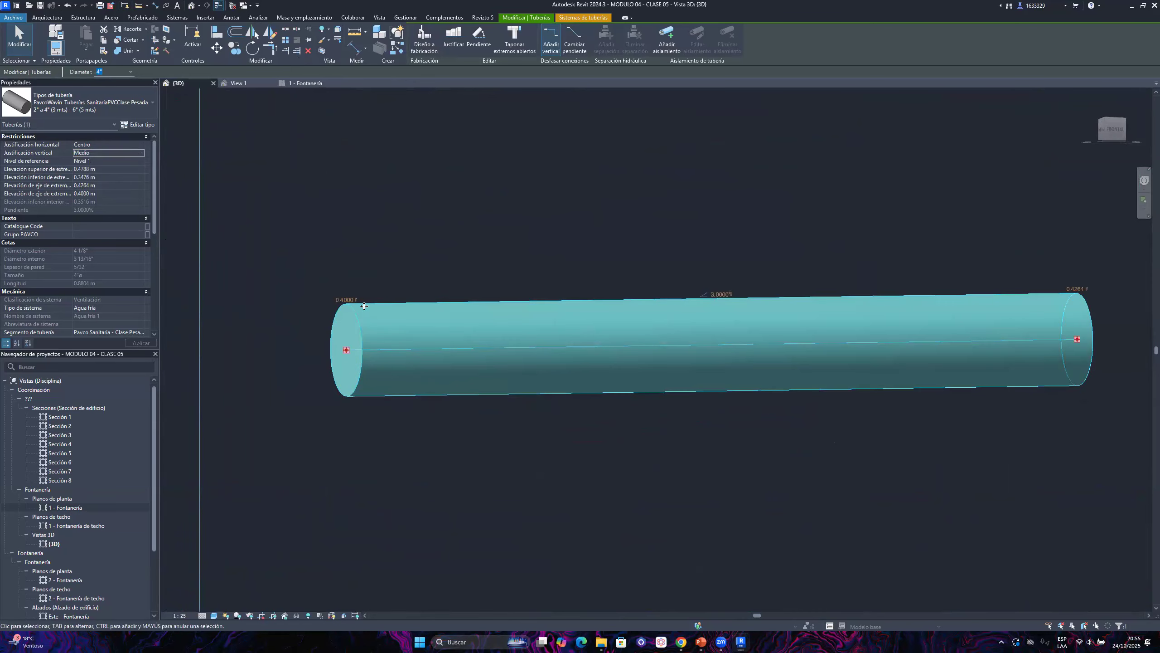
click(572, 466)
drag(606, 479, 466, 293)
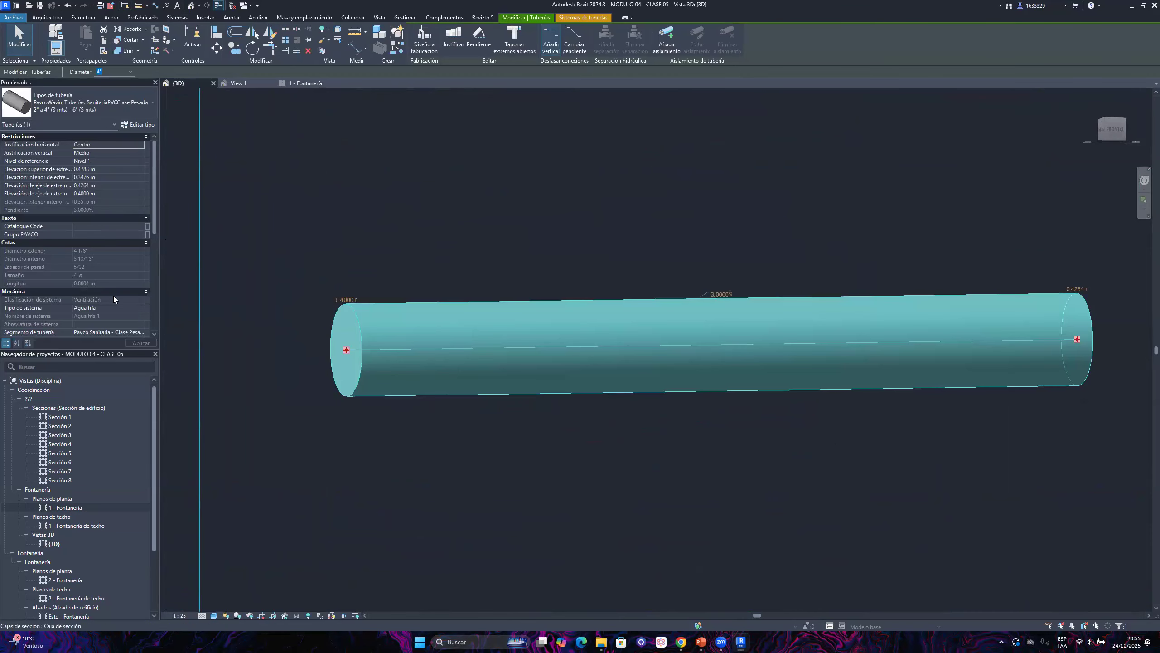
Review the selected pipe's instance properties, including its dimensions, mechanical, flow, identity, phasing, IFC and insulation parameters
scroll(116, 296, down, 3)
scroll(116, 298, down, 5)
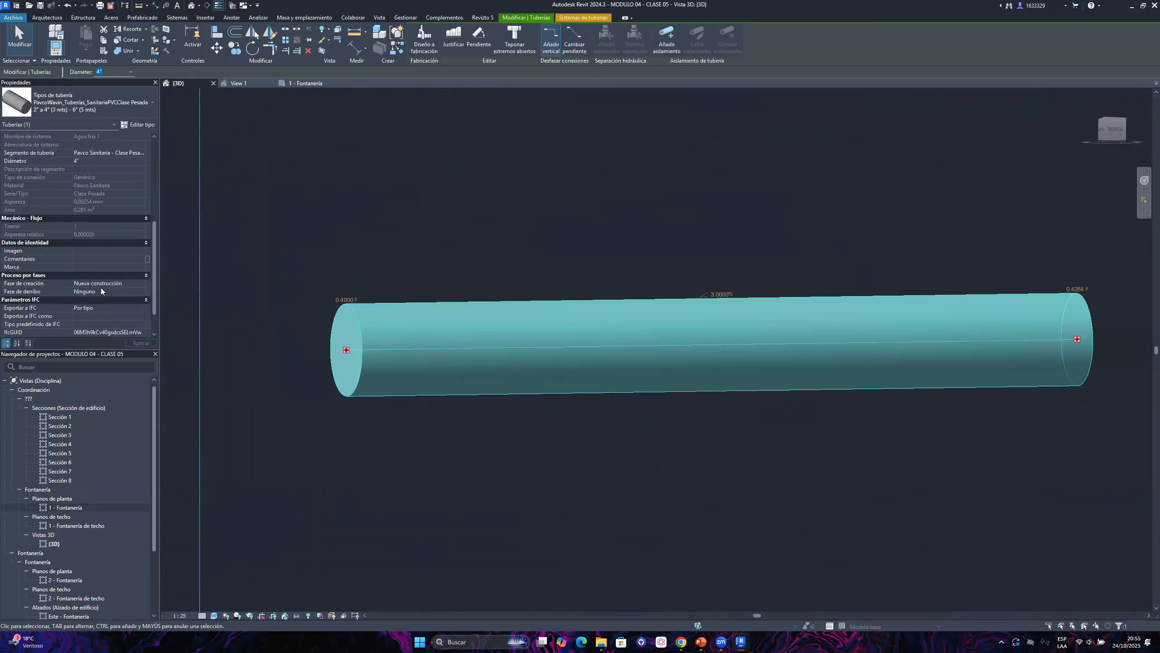
scroll(101, 291, up, 2)
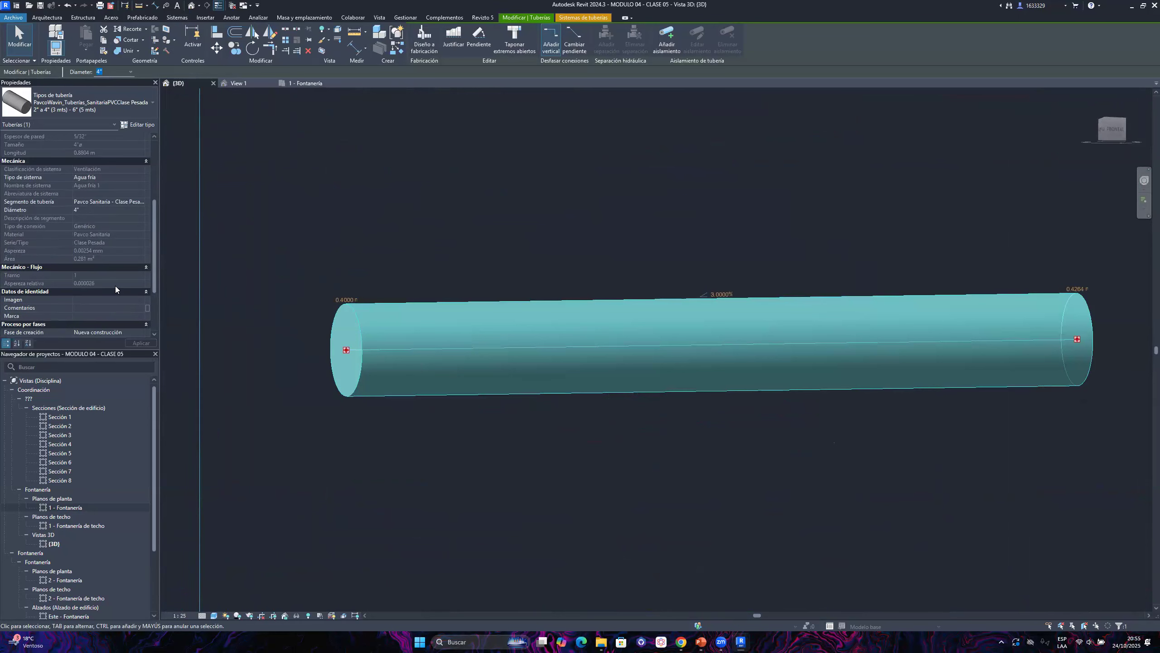
scroll(118, 288, down, 4)
scroll(117, 286, up, 3)
scroll(114, 286, down, 3)
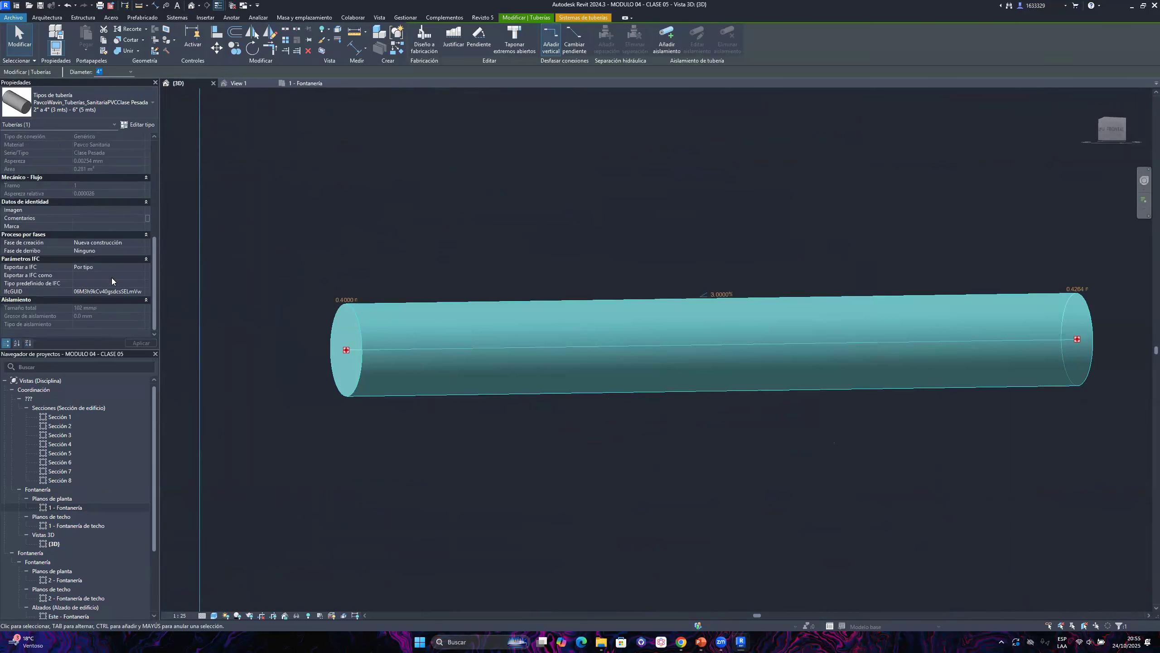
scroll(111, 278, up, 8)
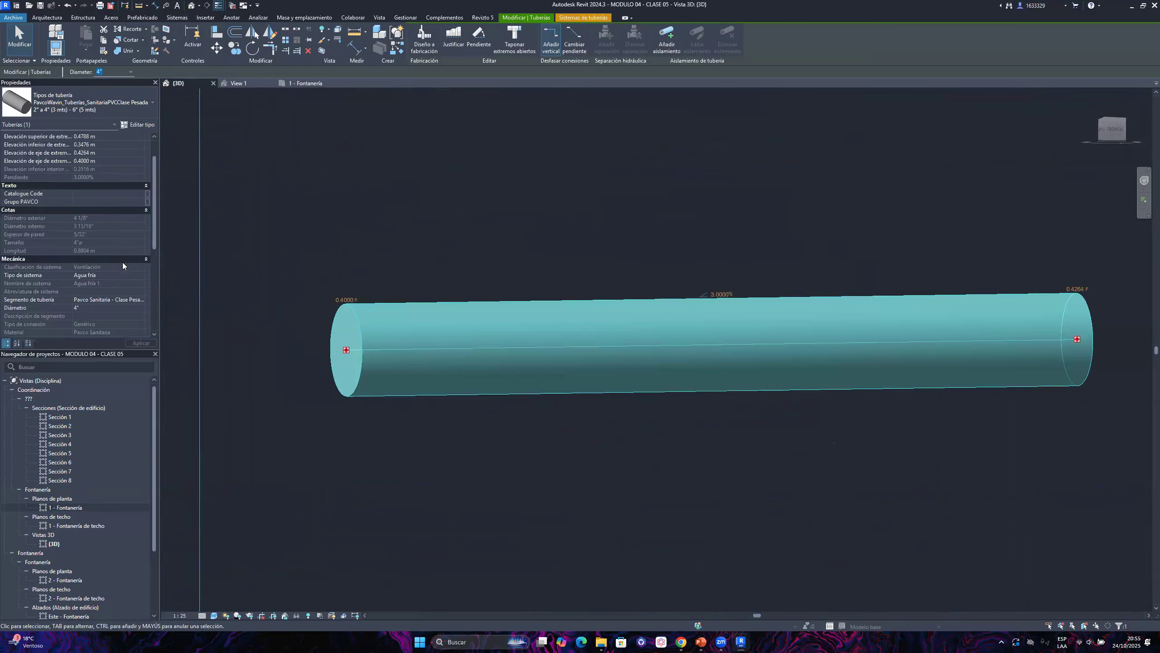
scroll(122, 262, down, 3)
scroll(131, 264, down, 4)
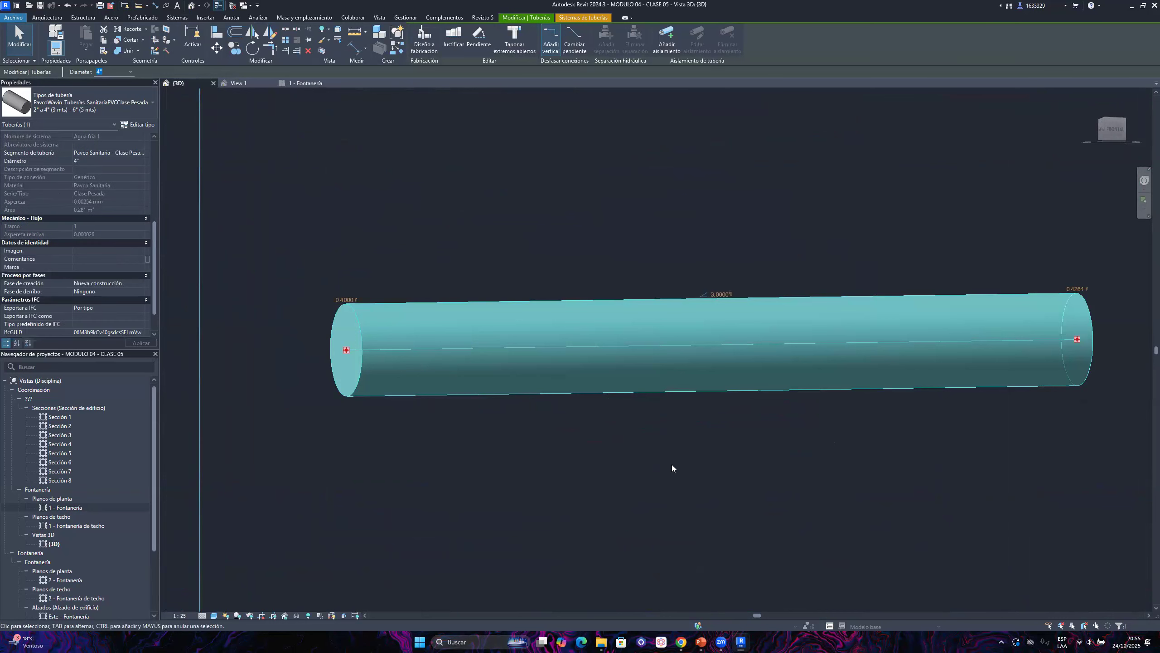
scroll(477, 426, down, 2)
Deselect the pipe and turn off the section box of the 3D view
click(526, 457)
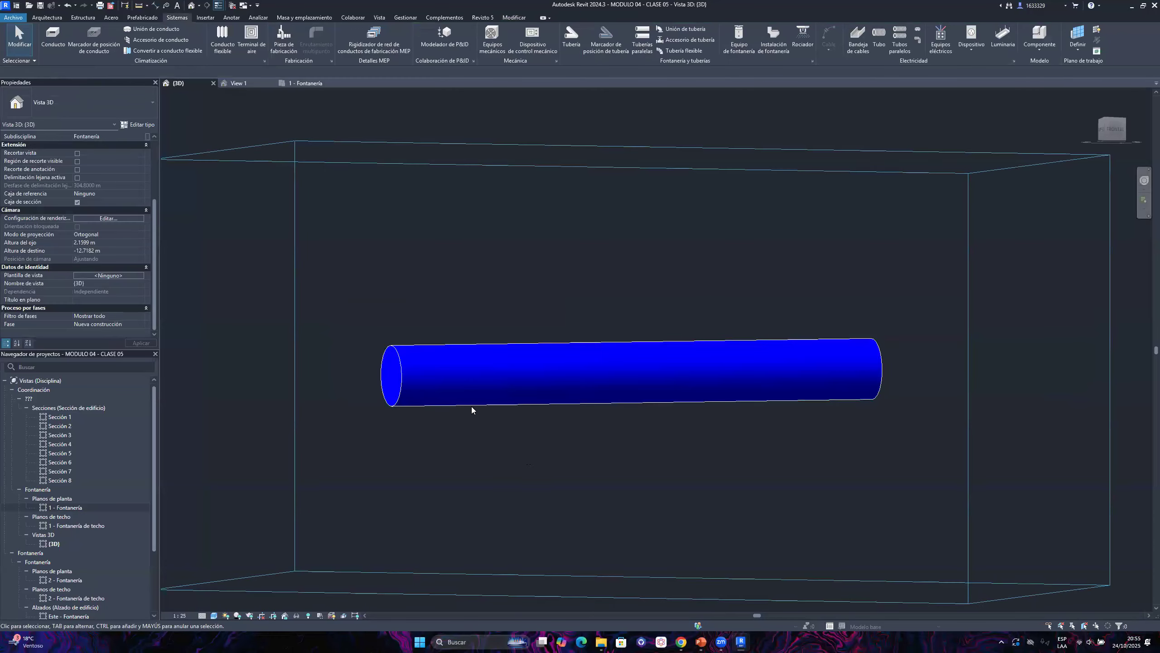
click(433, 403)
click(469, 269)
scroll(502, 338, down, 3)
scroll(503, 338, down, 4)
scroll(527, 311, up, 5)
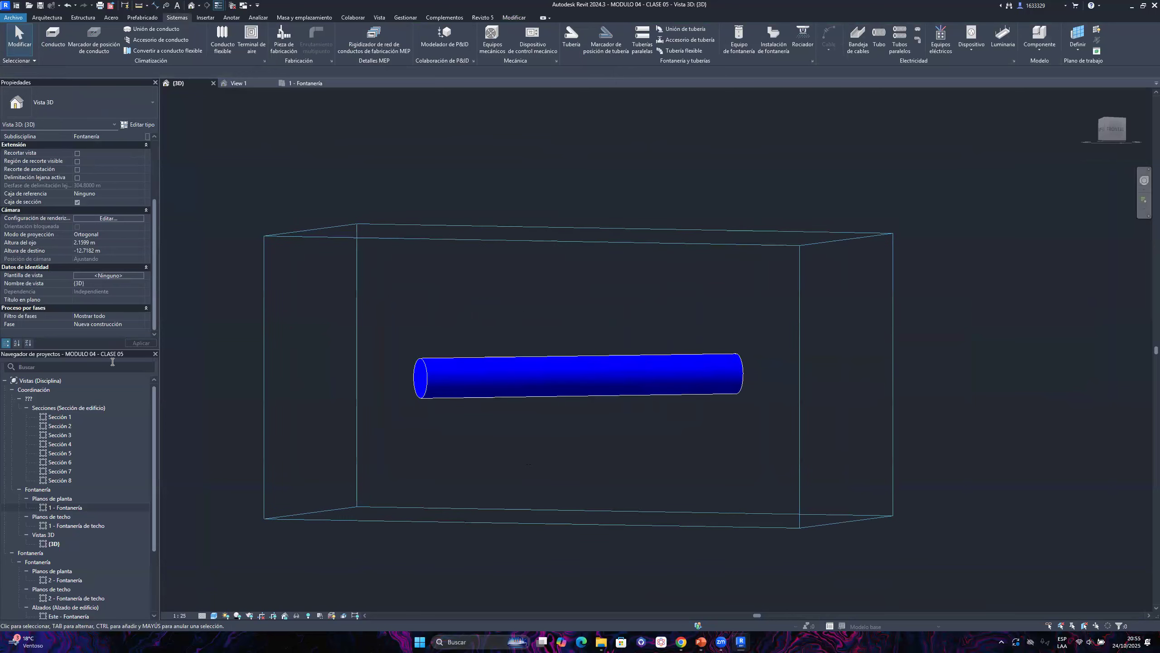
click(77, 202)
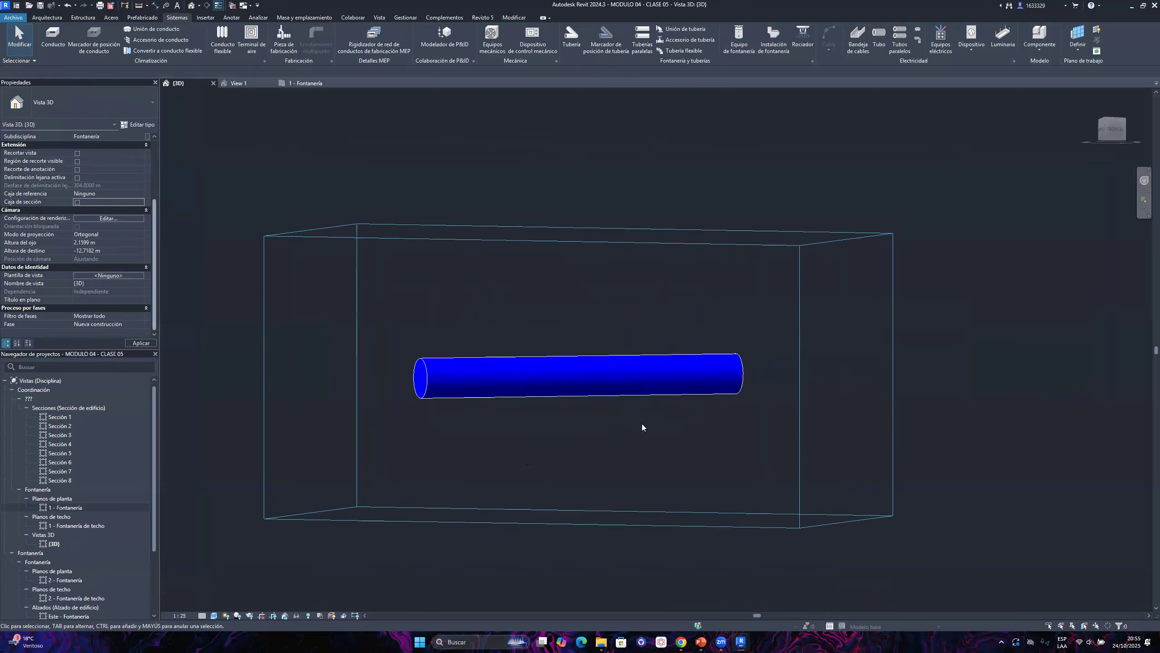
Examine the whole plumbing model in 3D, focusing on the drain and water supply pipes around the sink, washbasin and toilet
shift+middle_drag(609, 371, 587, 293)
scroll(549, 295, down, 1)
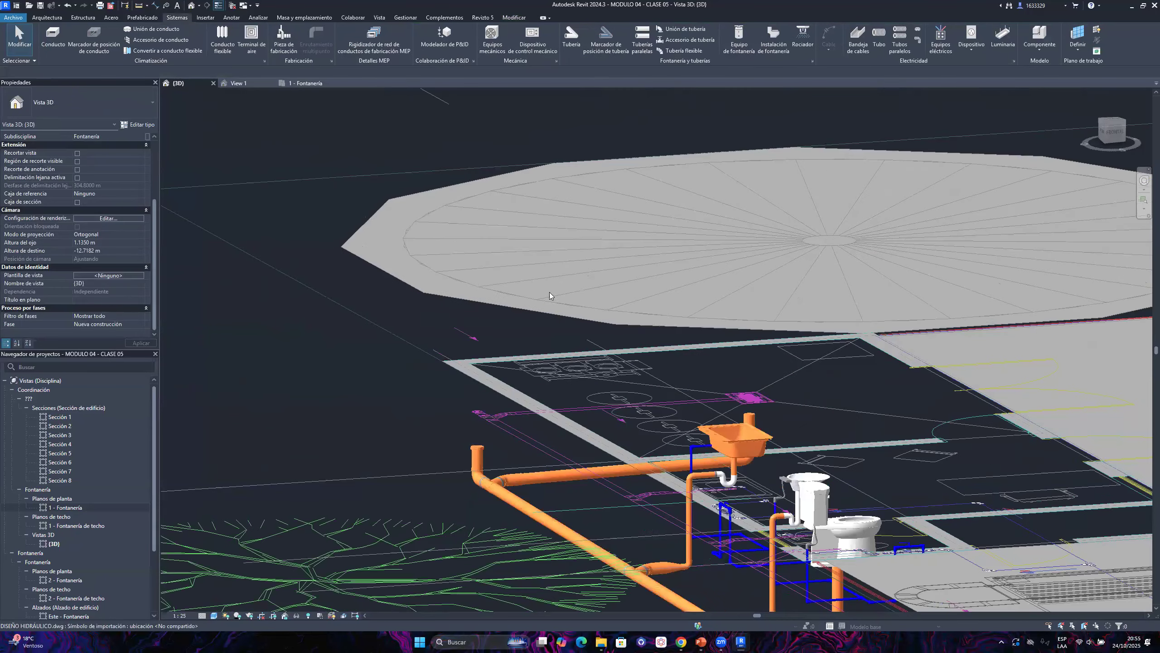
scroll(571, 345, down, 3)
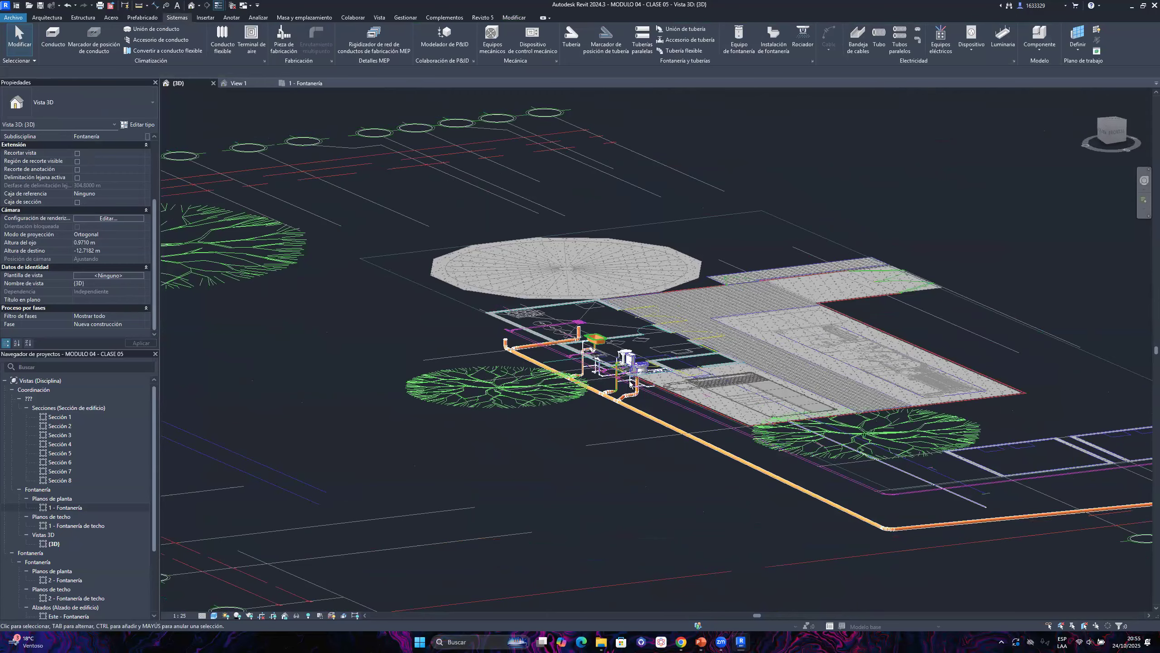
scroll(600, 348, up, 3)
scroll(330, 344, up, 5)
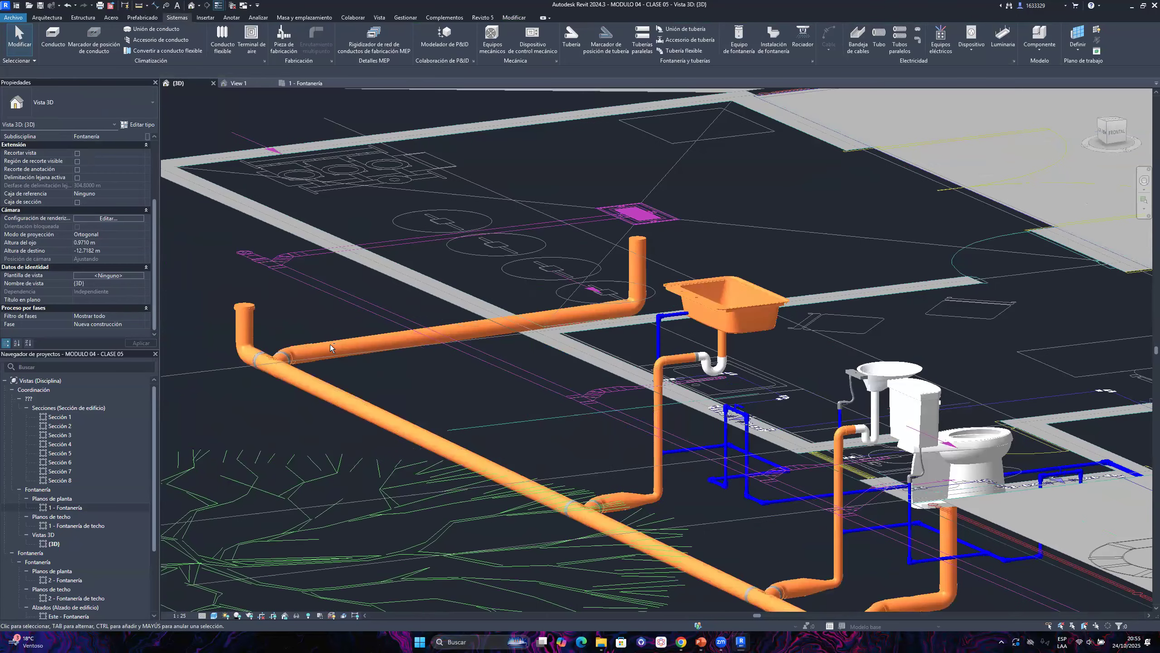
scroll(582, 331, down, 1)
middle_drag(1055, 443, 813, 394)
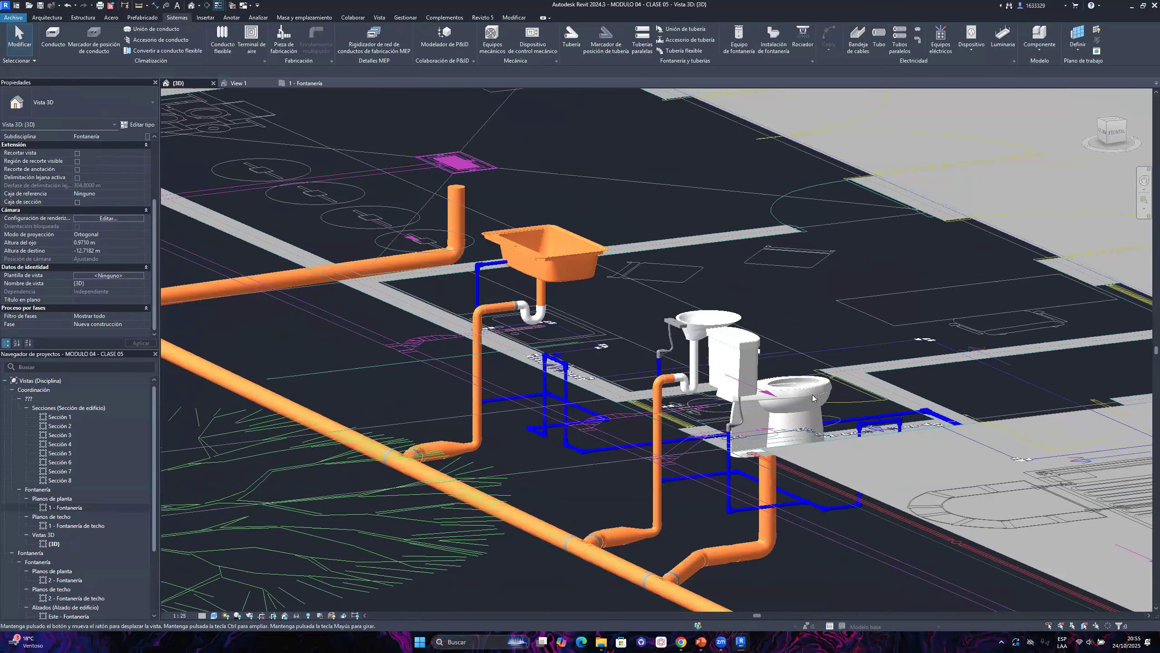
scroll(740, 357, up, 2)
scroll(700, 436, down, 3)
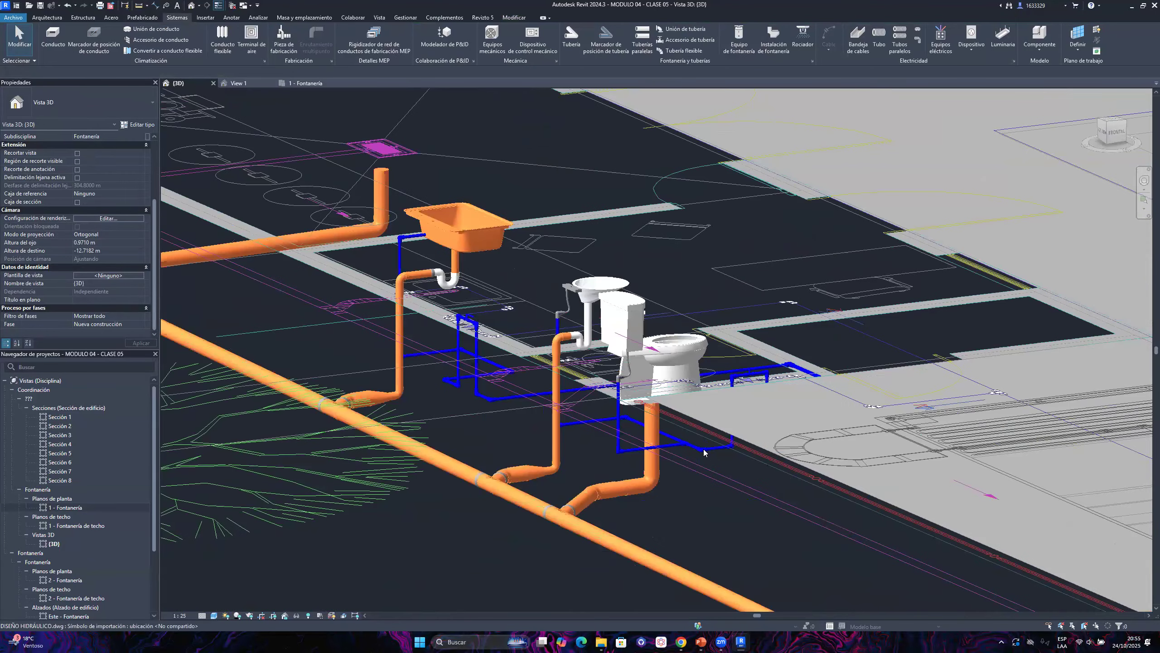
scroll(700, 447, up, 3)
scroll(699, 447, down, 4)
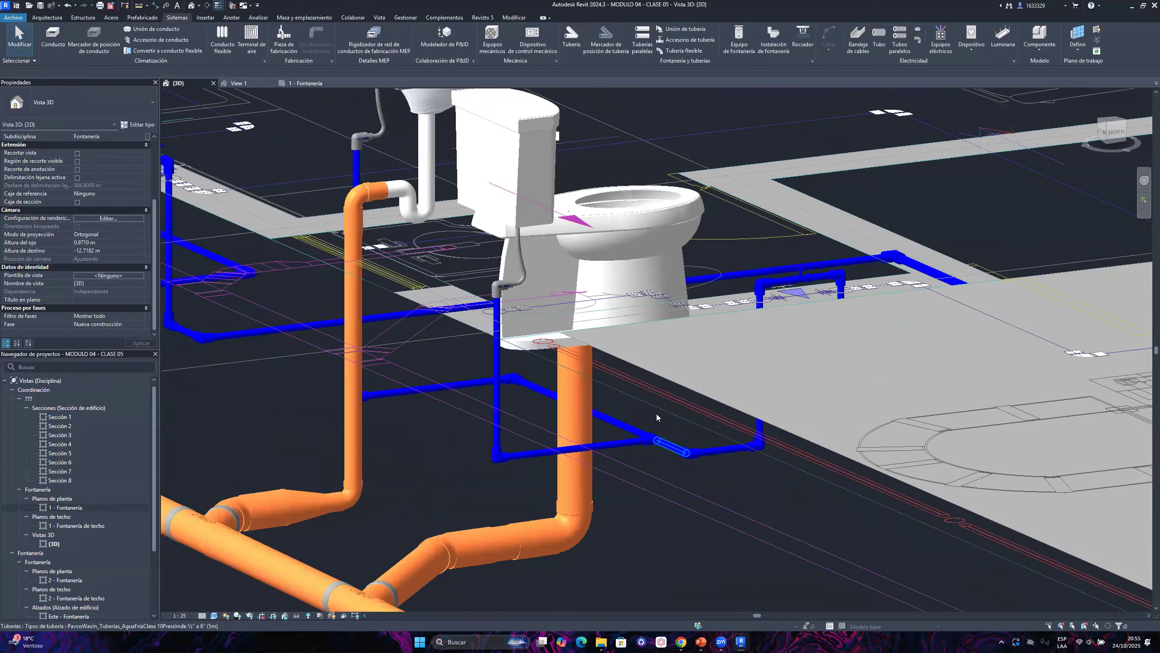
scroll(700, 395, down, 2)
scroll(690, 363, up, 1)
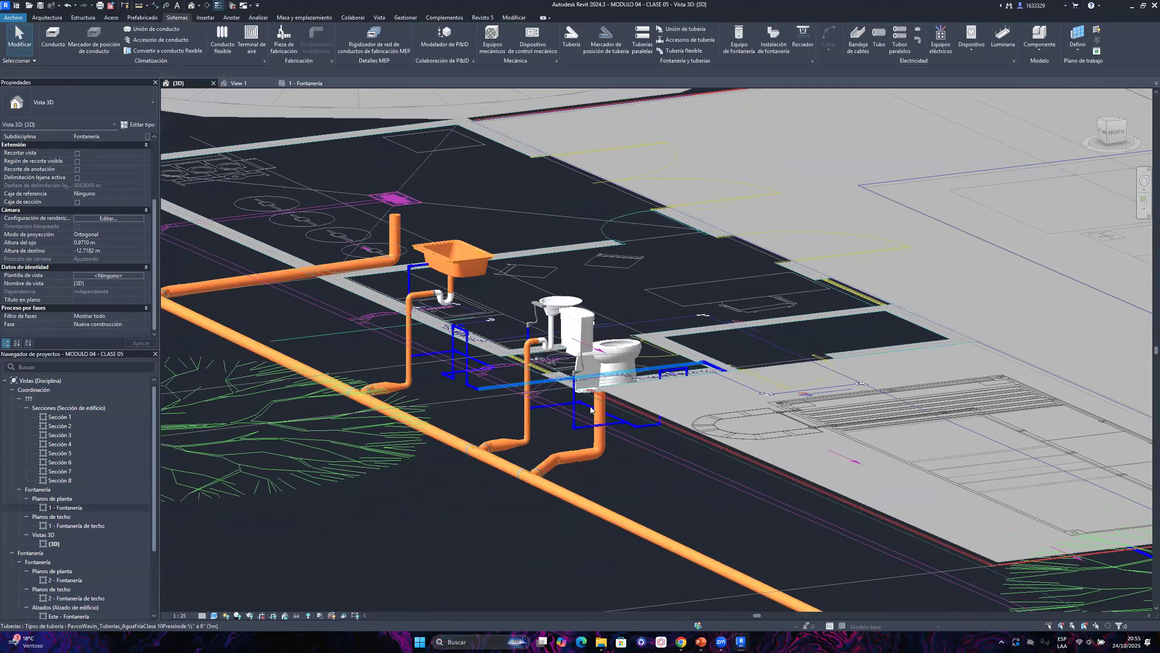
scroll(600, 422, down, 2)
scroll(469, 470, up, 3)
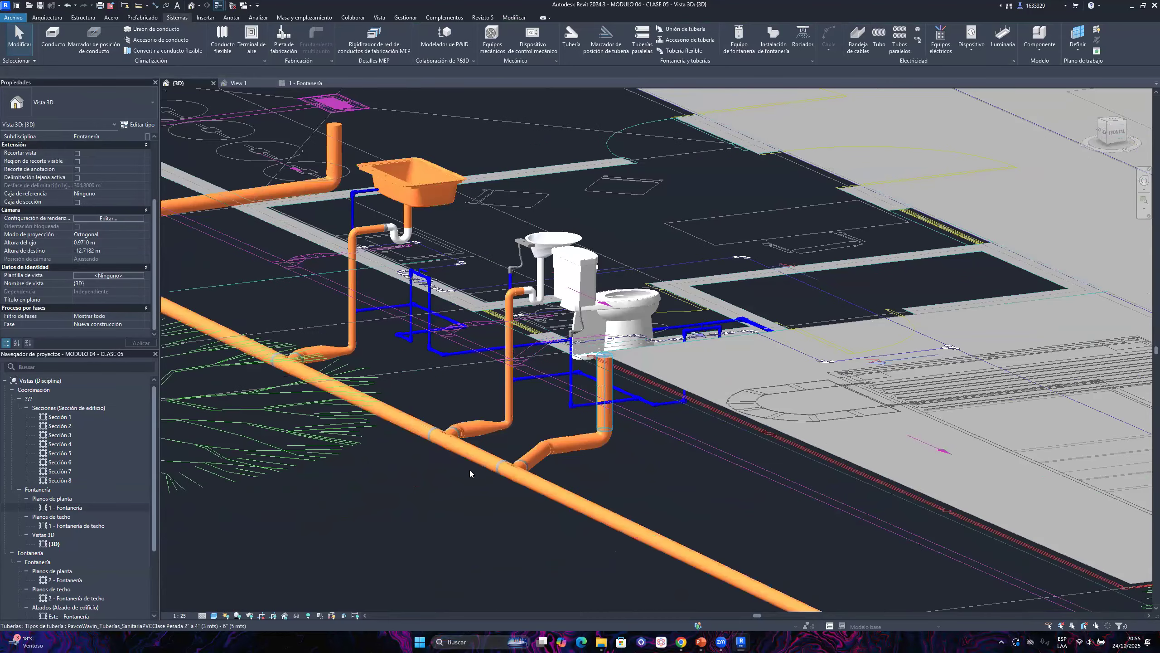
Examine the main drain line and its branches to the sink, washbasin and toilet against the site plan in 3D
scroll(620, 444, up, 2)
scroll(460, 392, down, 2)
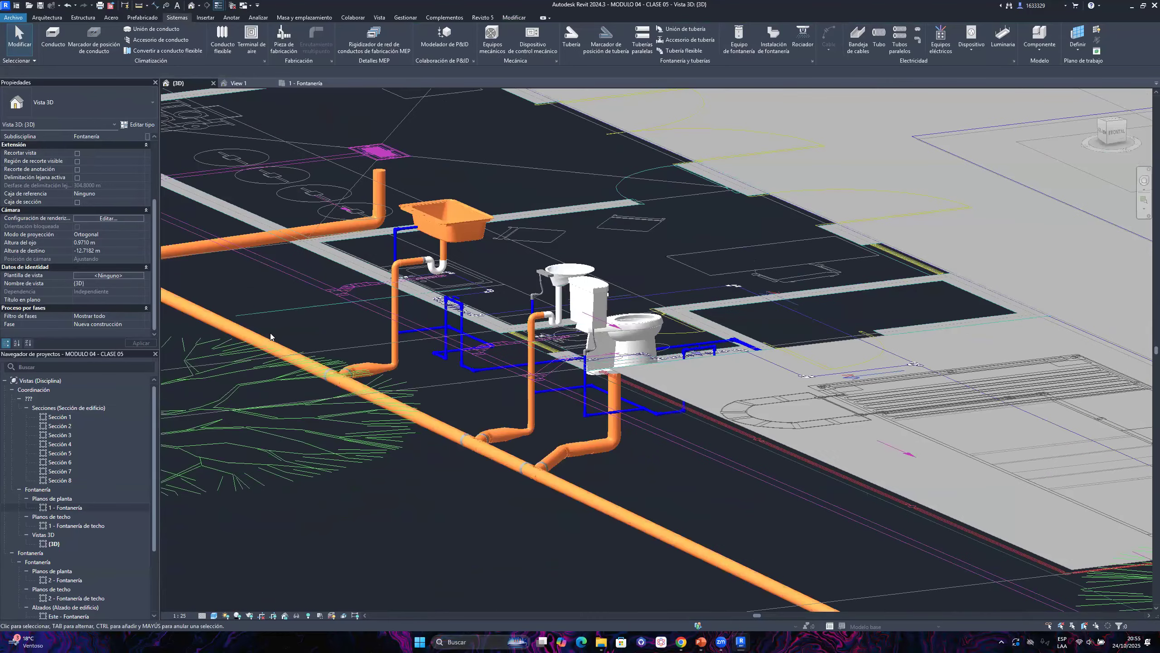
middle_drag(271, 336, 410, 352)
scroll(292, 311, down, 5)
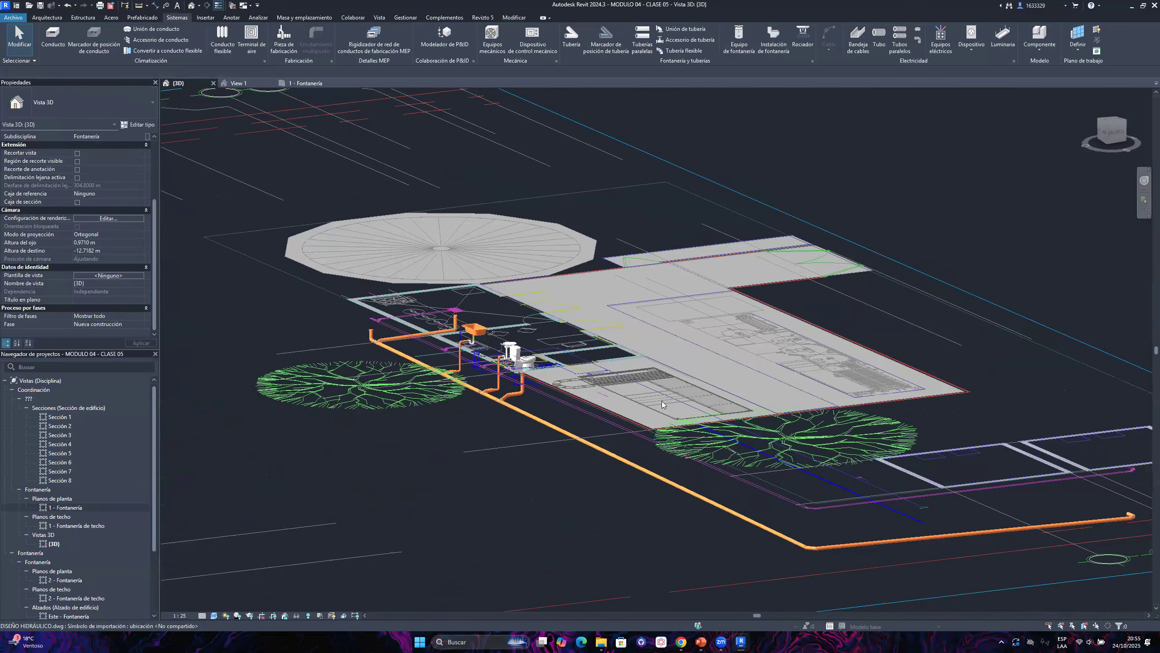
middle_drag(373, 323, 501, 357)
scroll(475, 366, up, 5)
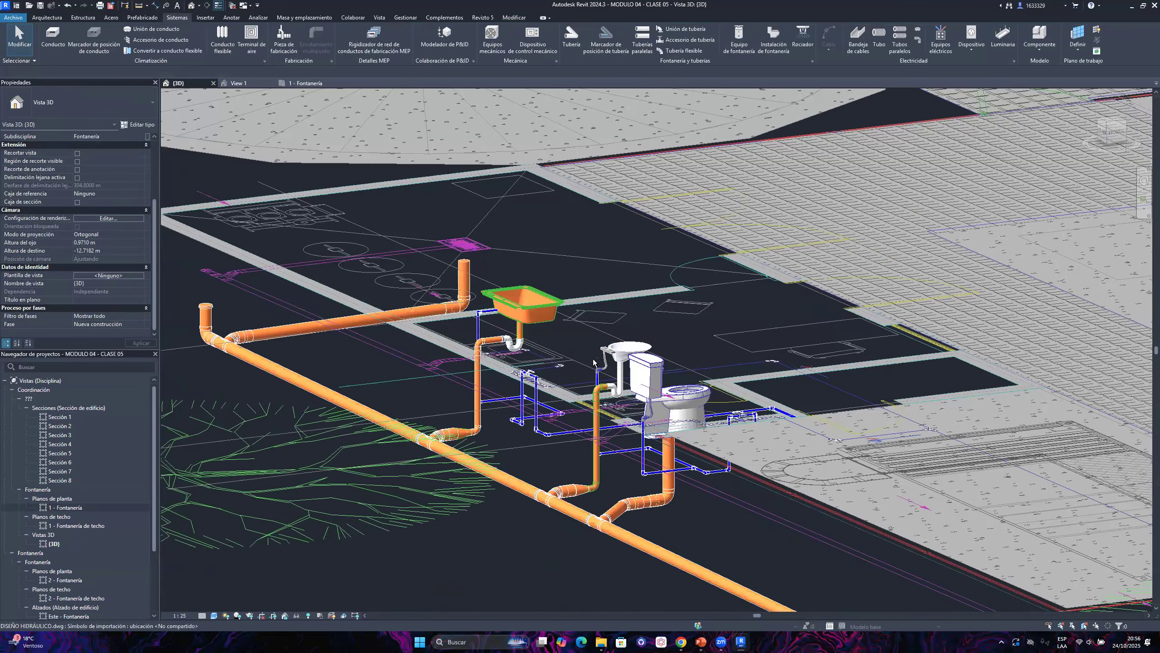
scroll(593, 359, down, 3)
scroll(622, 395, up, 2)
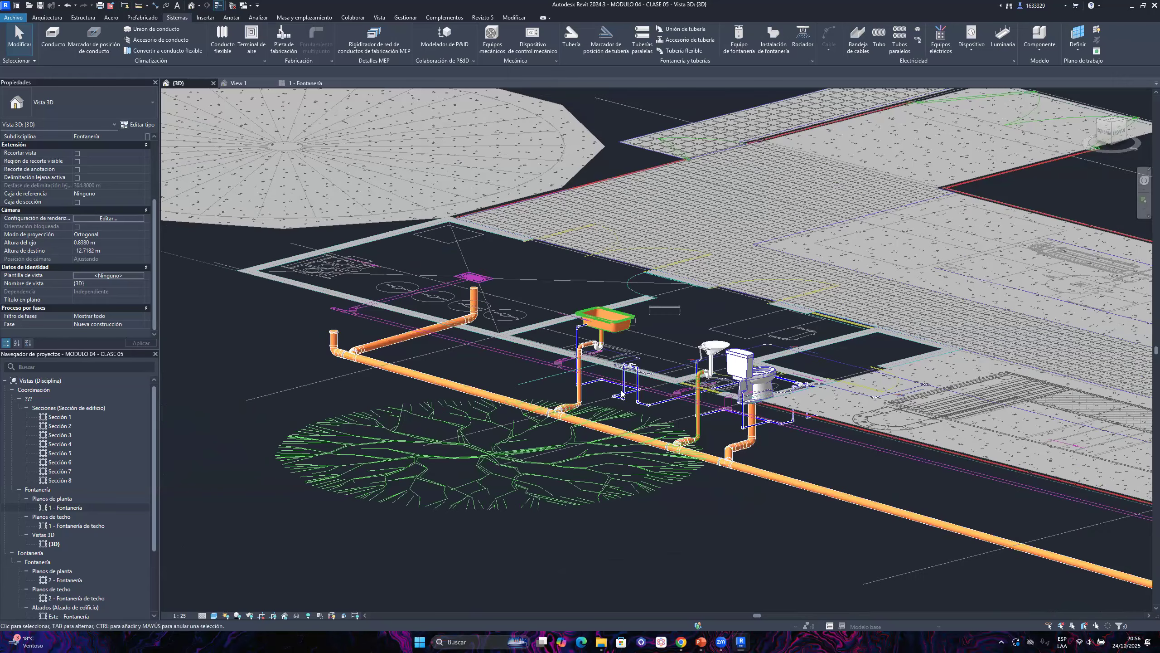
middle_drag(693, 383, 581, 371)
shift+middle_drag(689, 398, 501, 394)
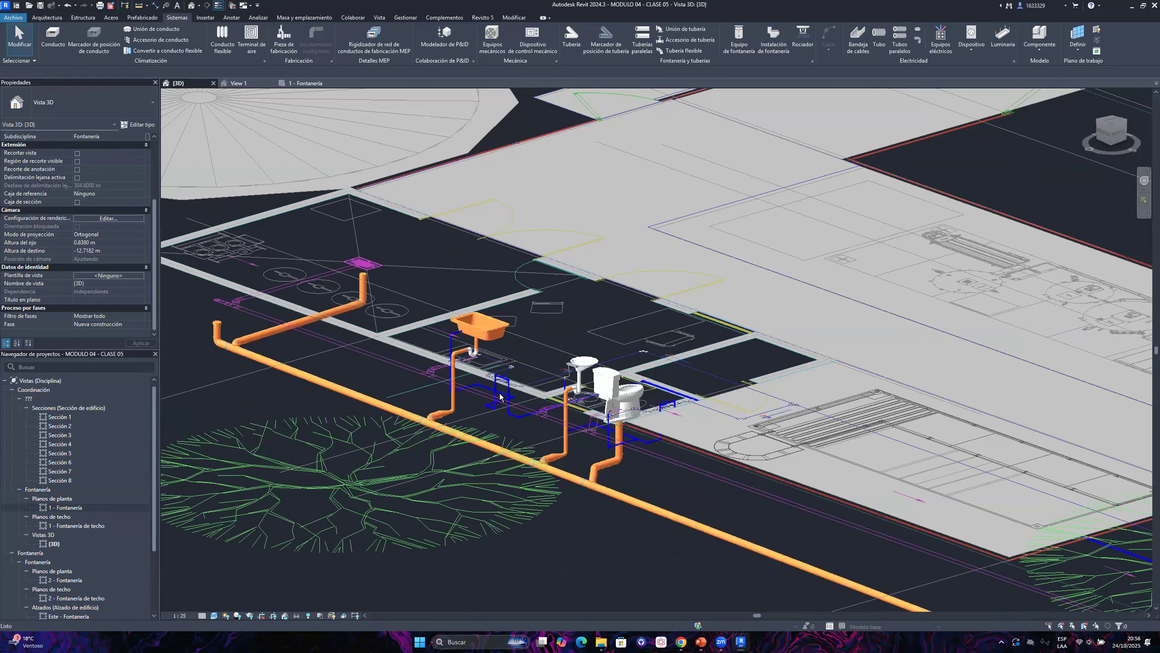
scroll(504, 382, up, 2)
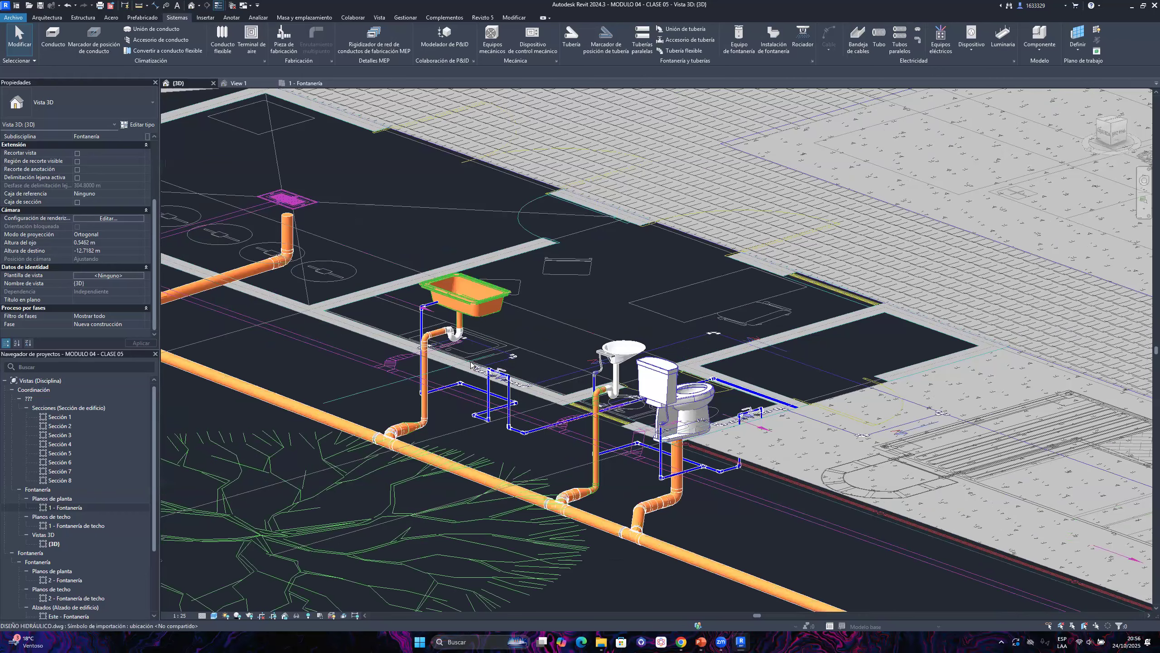
middle_drag(399, 316, 456, 337)
scroll(416, 338, up, 1)
scroll(425, 322, down, 2)
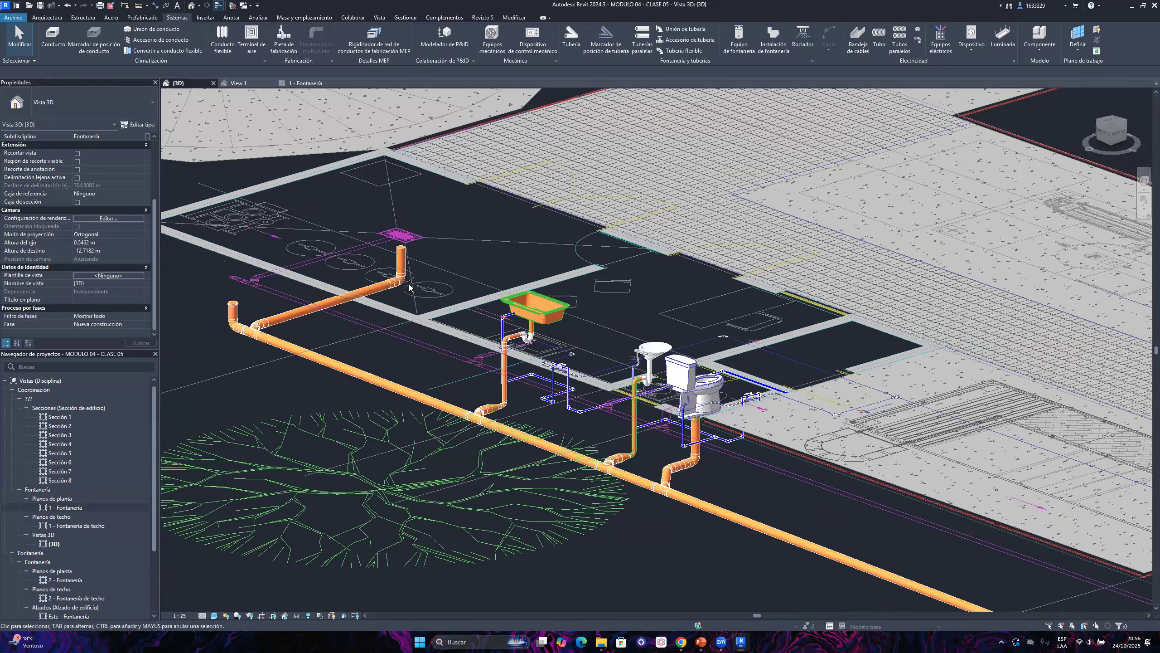
scroll(394, 305, down, 4)
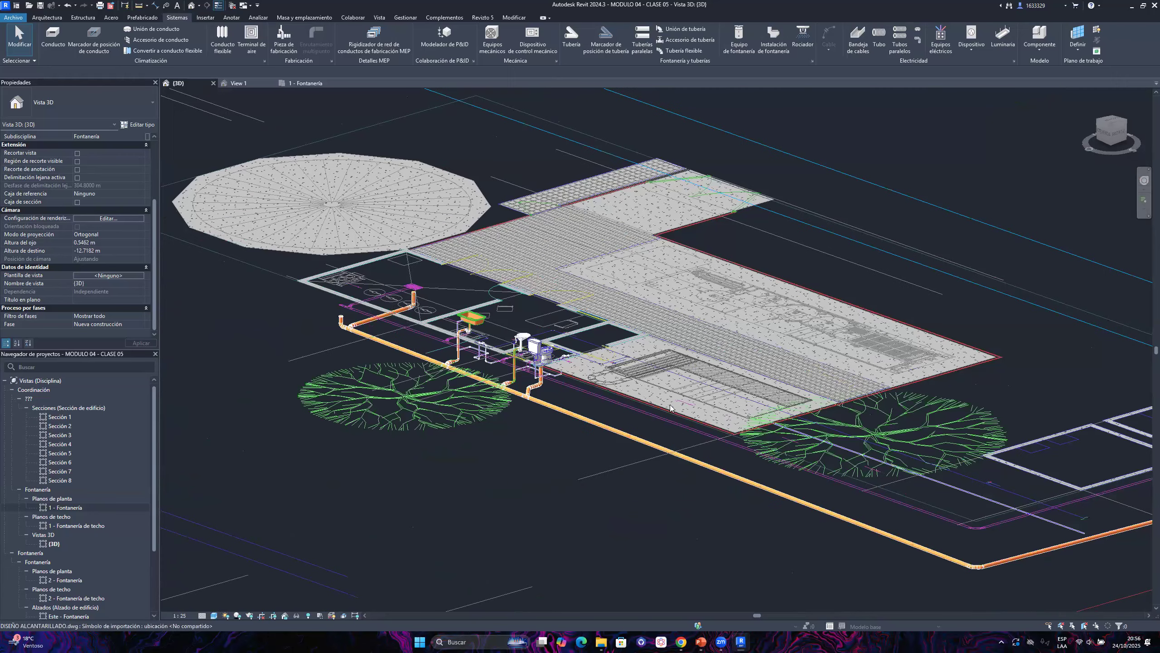
scroll(670, 407, down, 1)
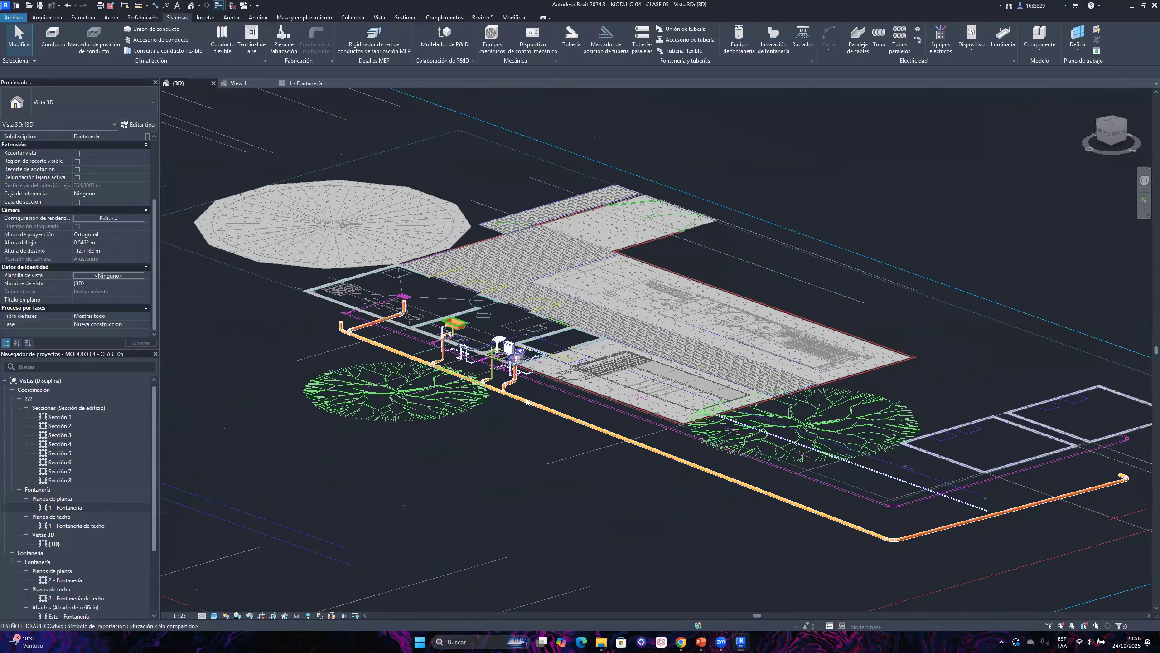
scroll(526, 401, up, 5)
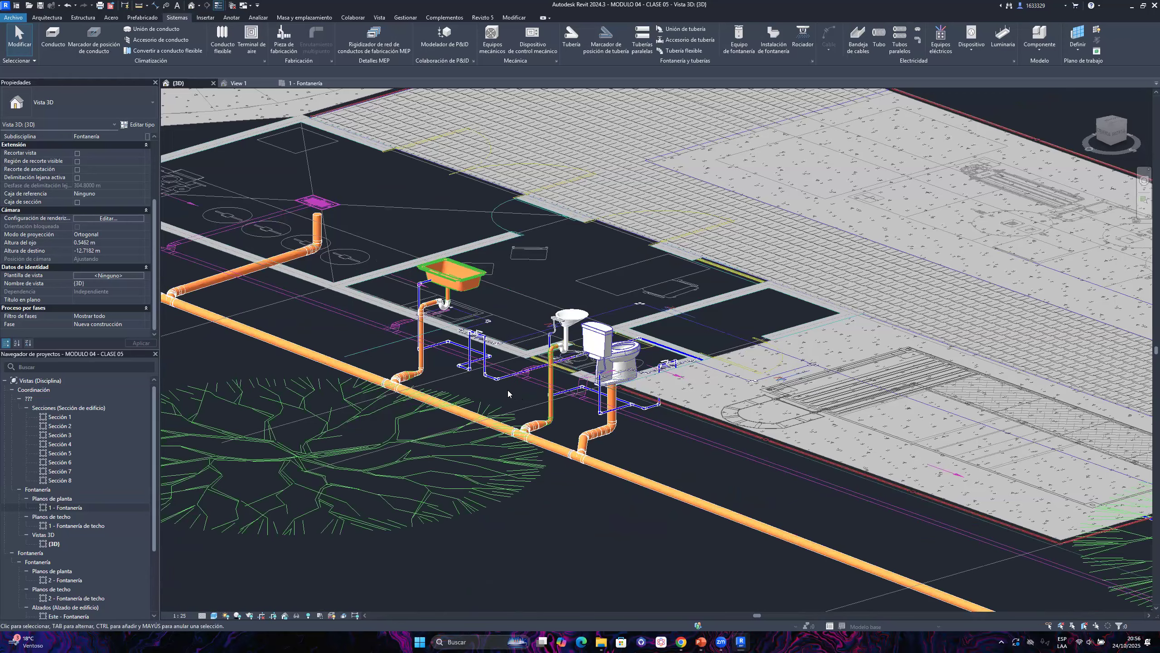
scroll(507, 393, up, 1)
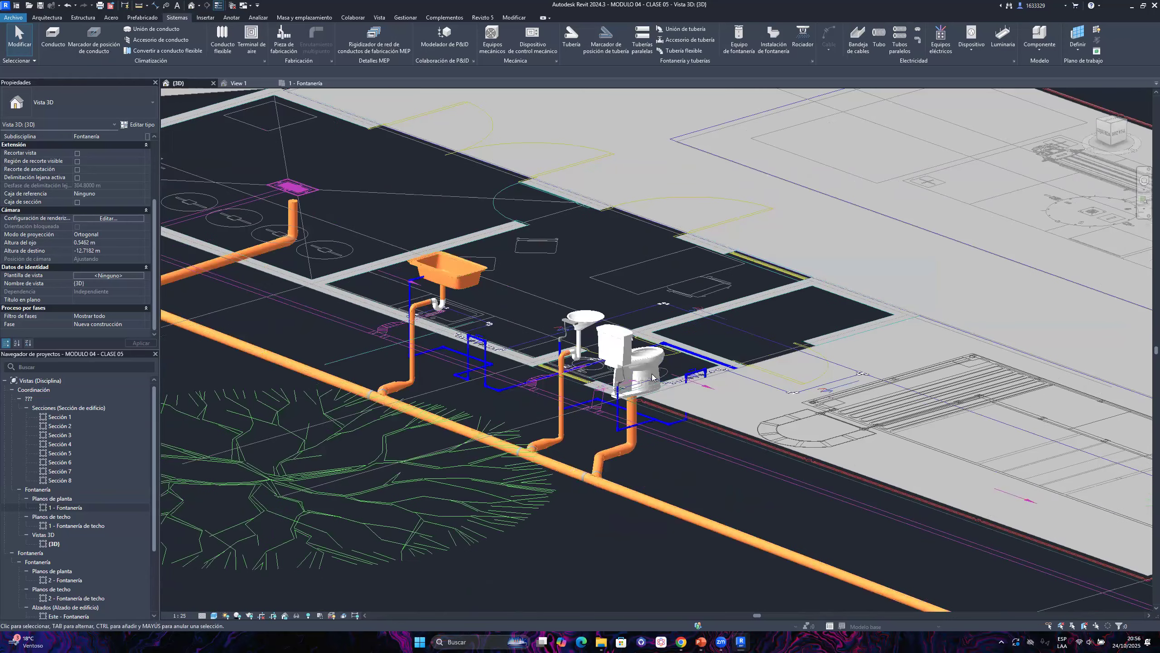
scroll(652, 377, down, 2)
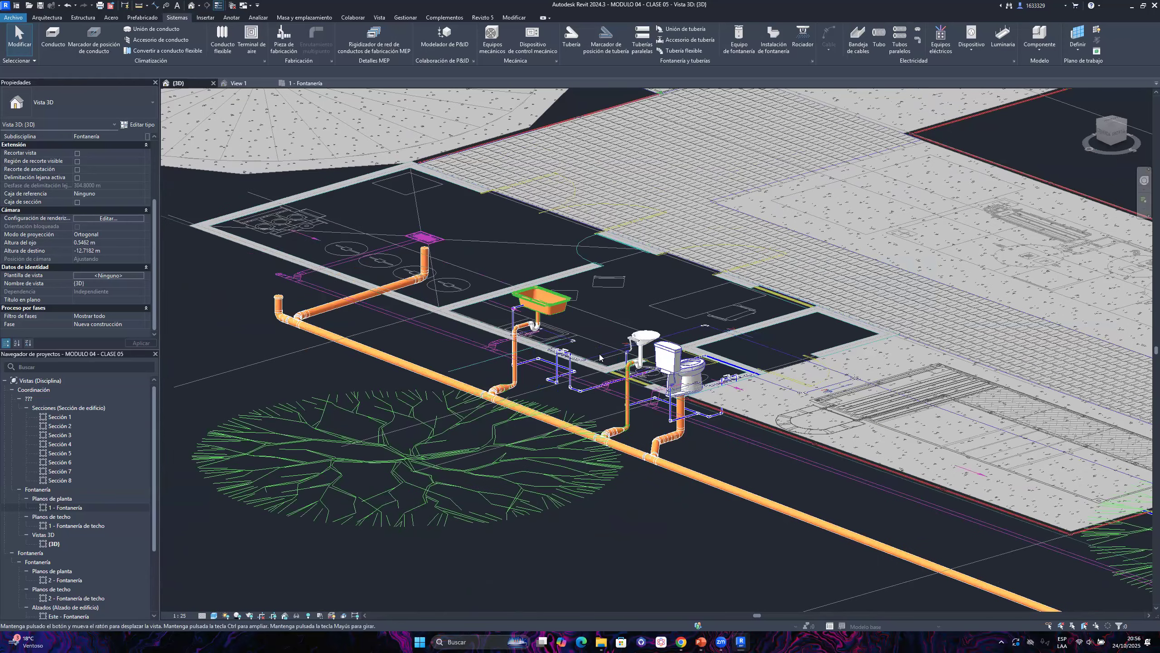
scroll(585, 368, up, 2)
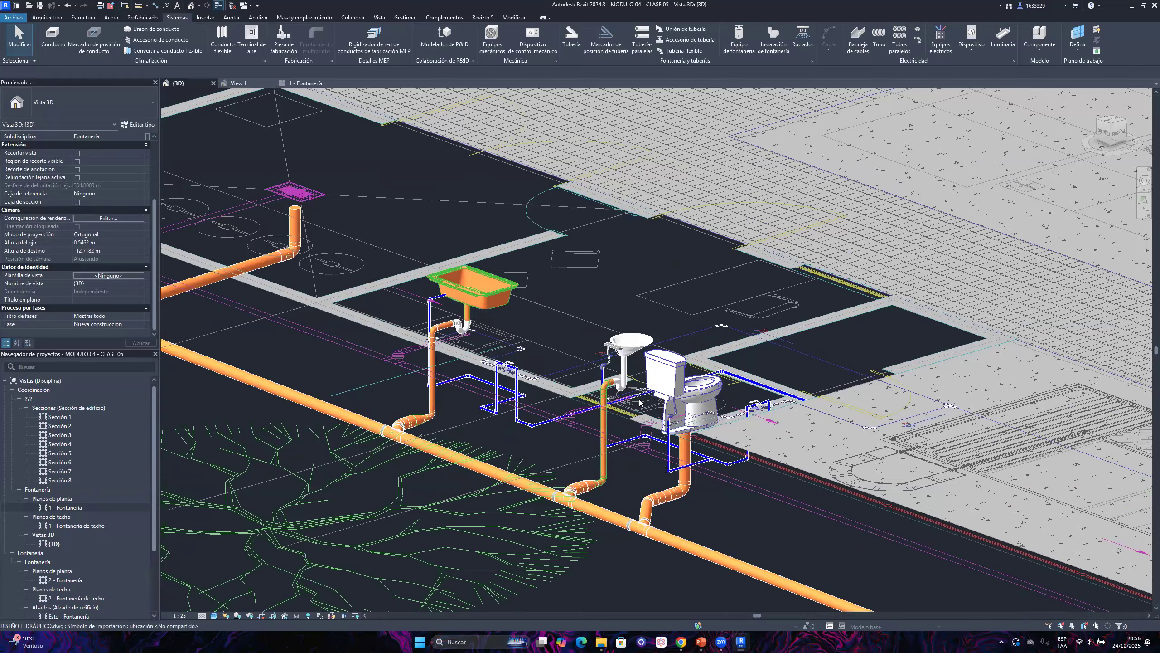
scroll(586, 360, down, 2)
scroll(664, 421, up, 3)
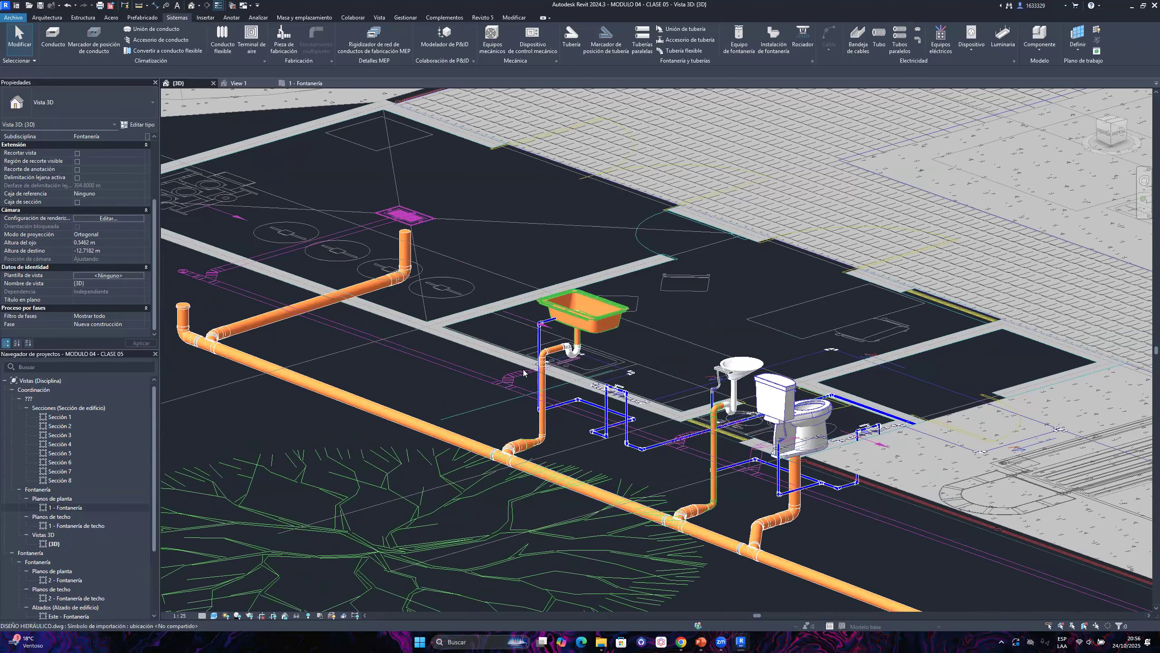
scroll(639, 443, down, 5)
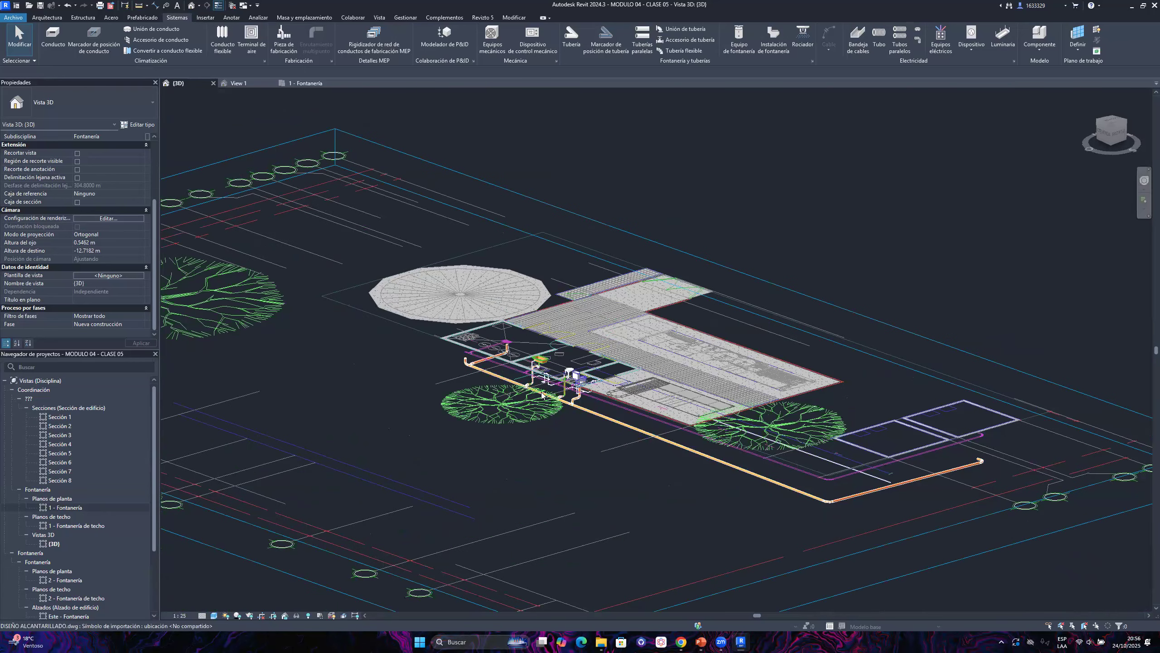
scroll(762, 431, up, 6)
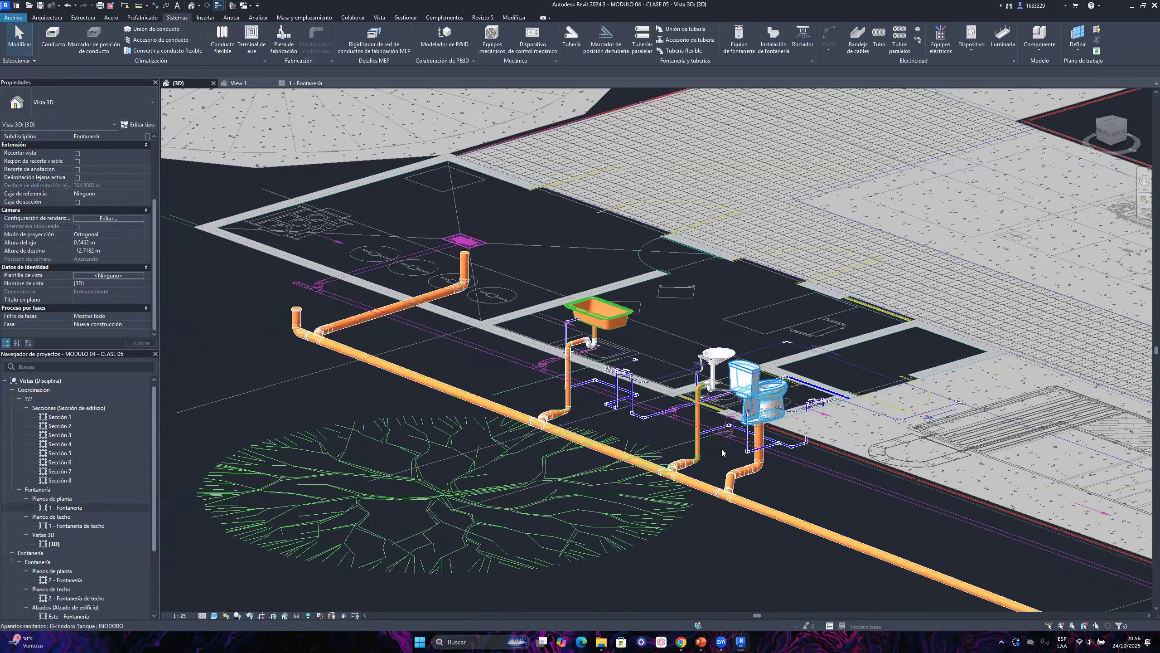
scroll(721, 452, up, 3)
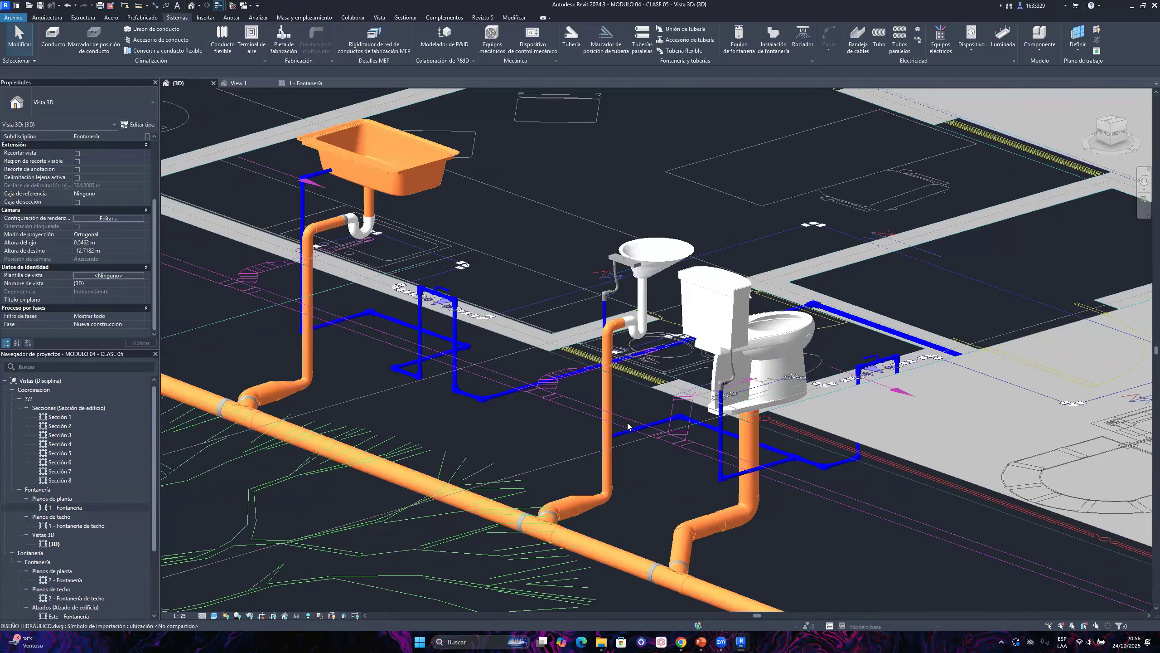
scroll(628, 427, down, 3)
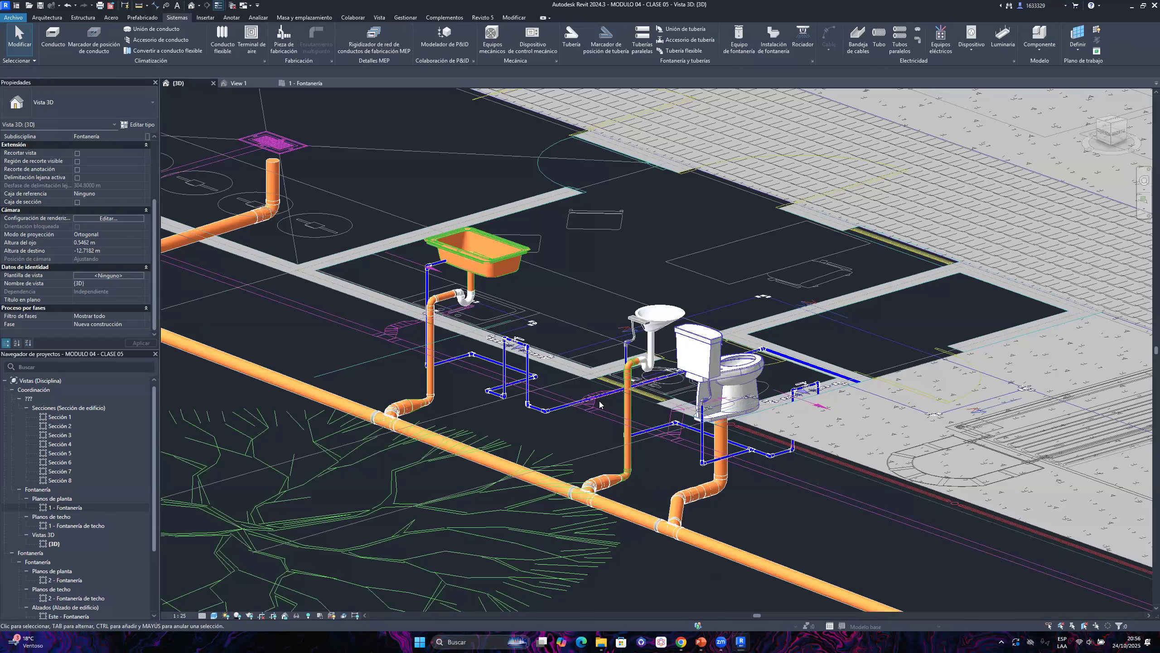
scroll(594, 407, down, 3)
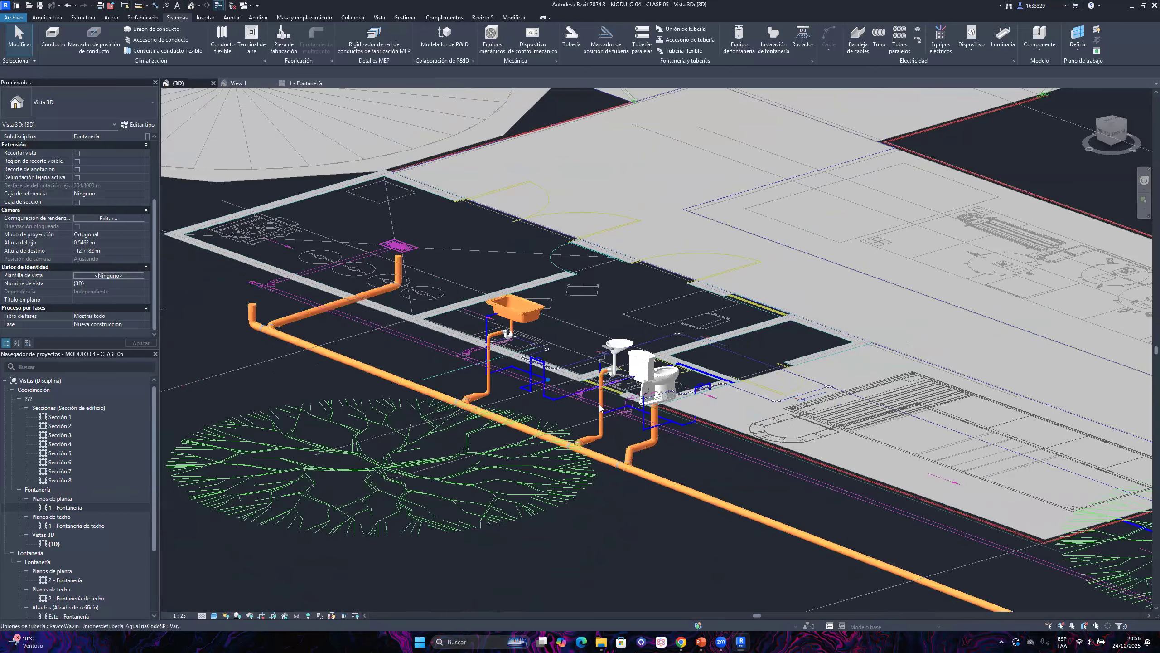
scroll(548, 379, down, 2)
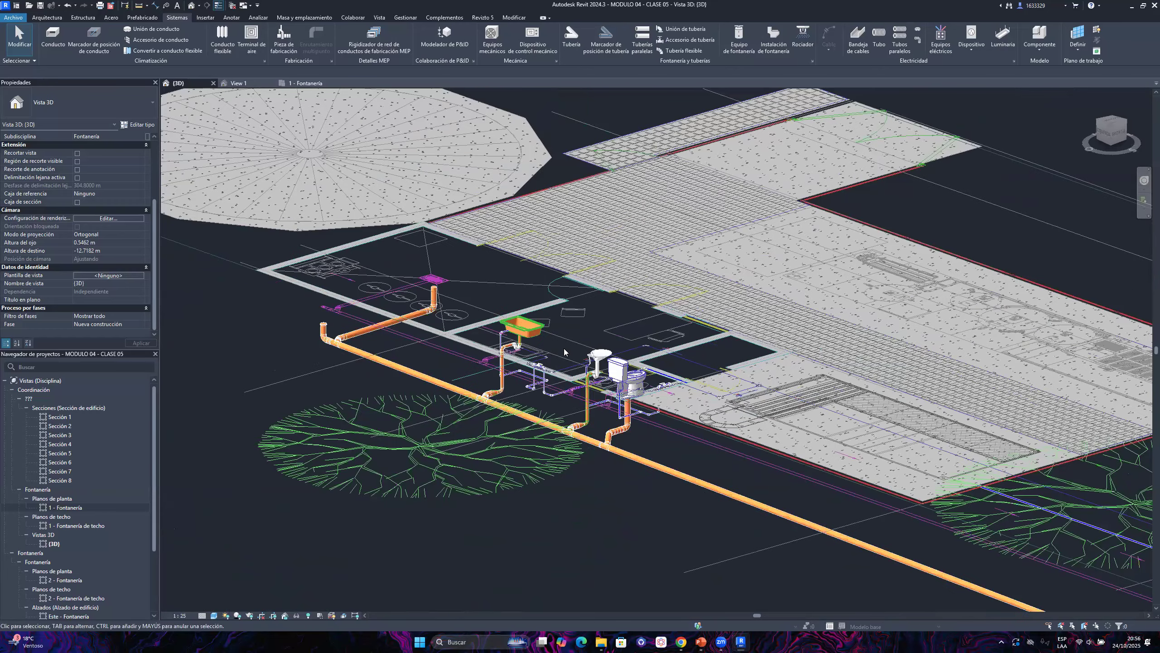
scroll(597, 327, up, 1)
scroll(590, 366, up, 3)
scroll(590, 366, down, 4)
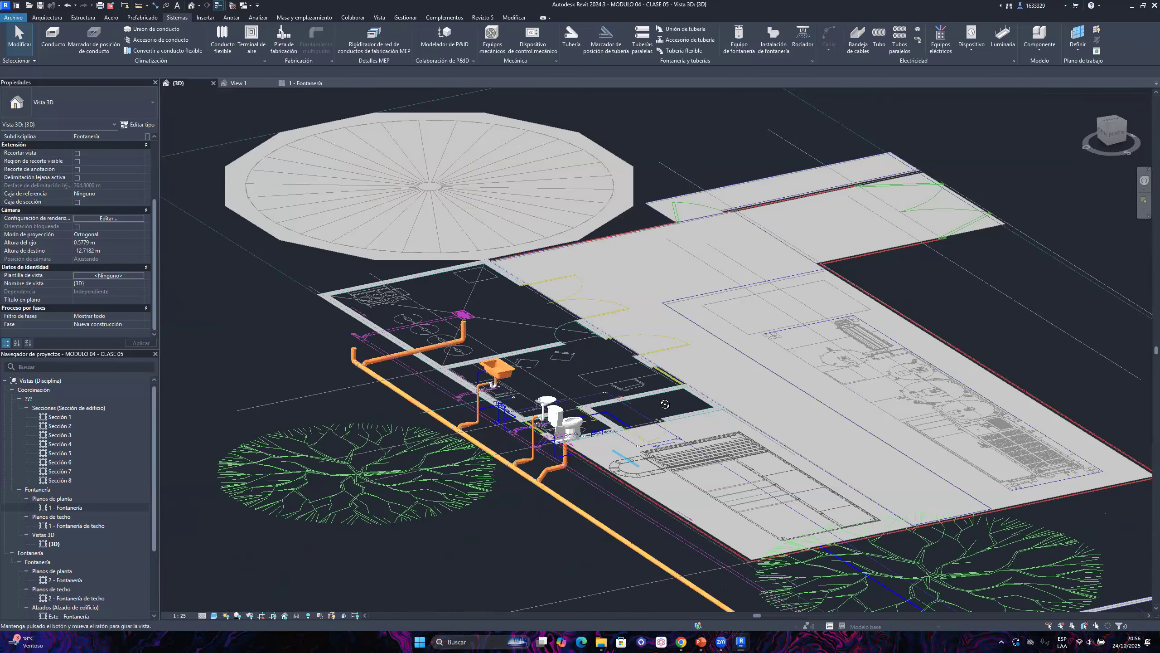
Inspect the fixtures and their drain and water supply connections from a rotated, higher 3D angle, close up and from afar
shift+middle_drag(665, 404, 621, 419)
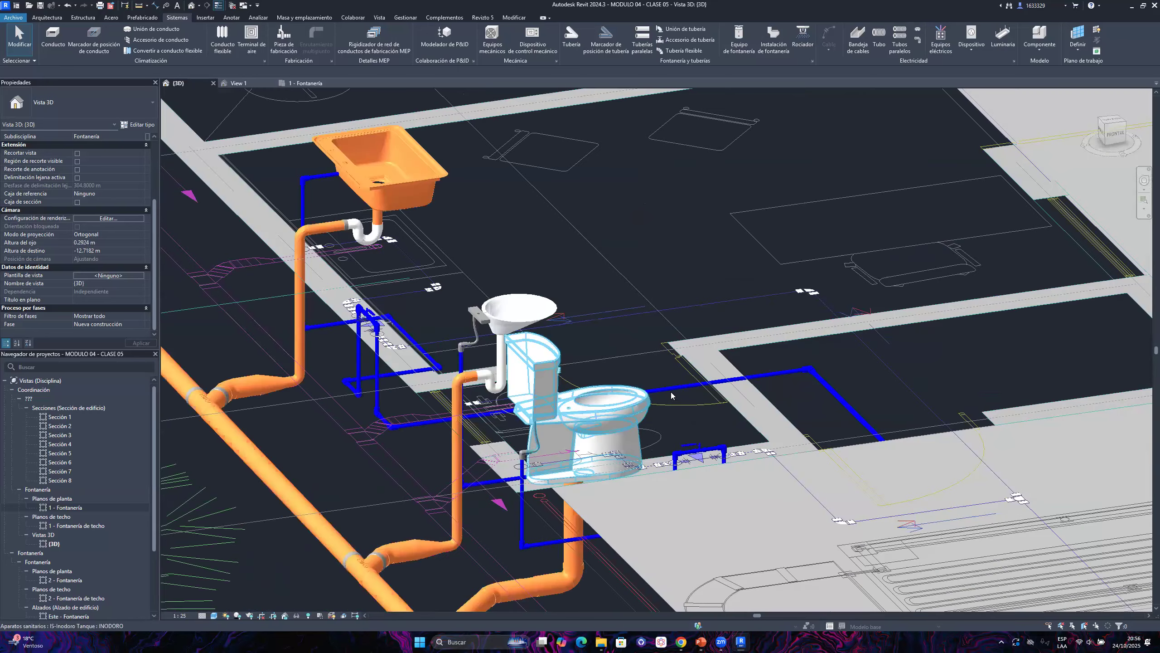
scroll(592, 406, down, 2)
scroll(573, 351, up, 2)
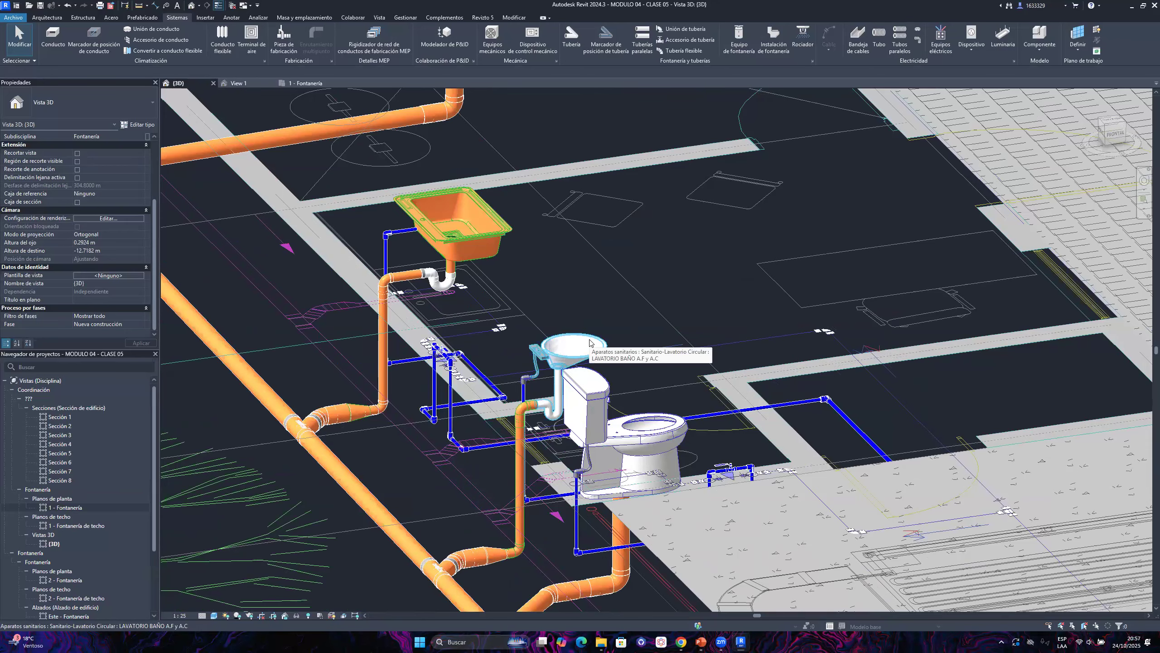
scroll(589, 342, down, 2)
scroll(593, 384, down, 4)
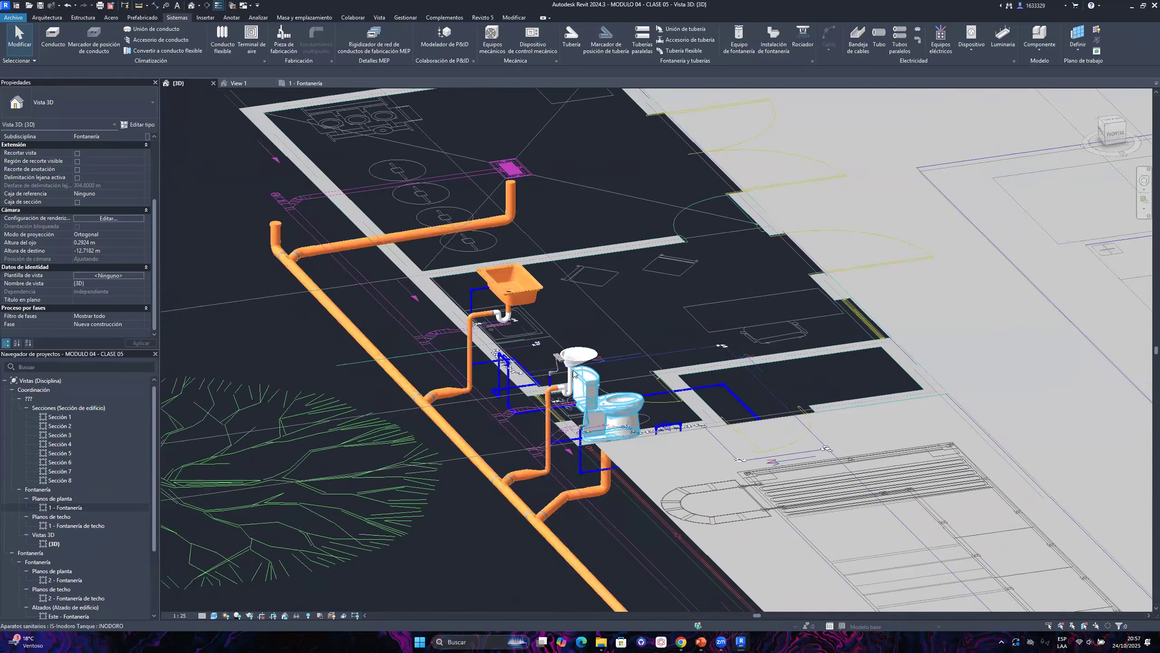
scroll(595, 387, down, 3)
scroll(653, 389, up, 1)
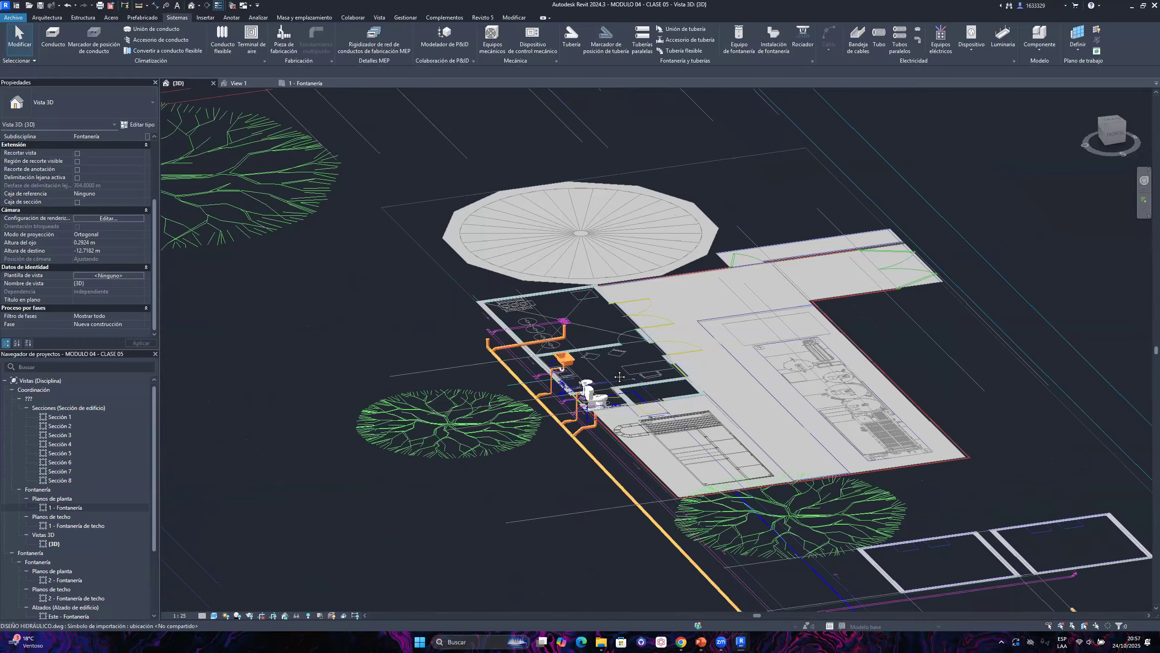
scroll(571, 366, up, 1)
scroll(549, 389, down, 1)
scroll(589, 389, up, 3)
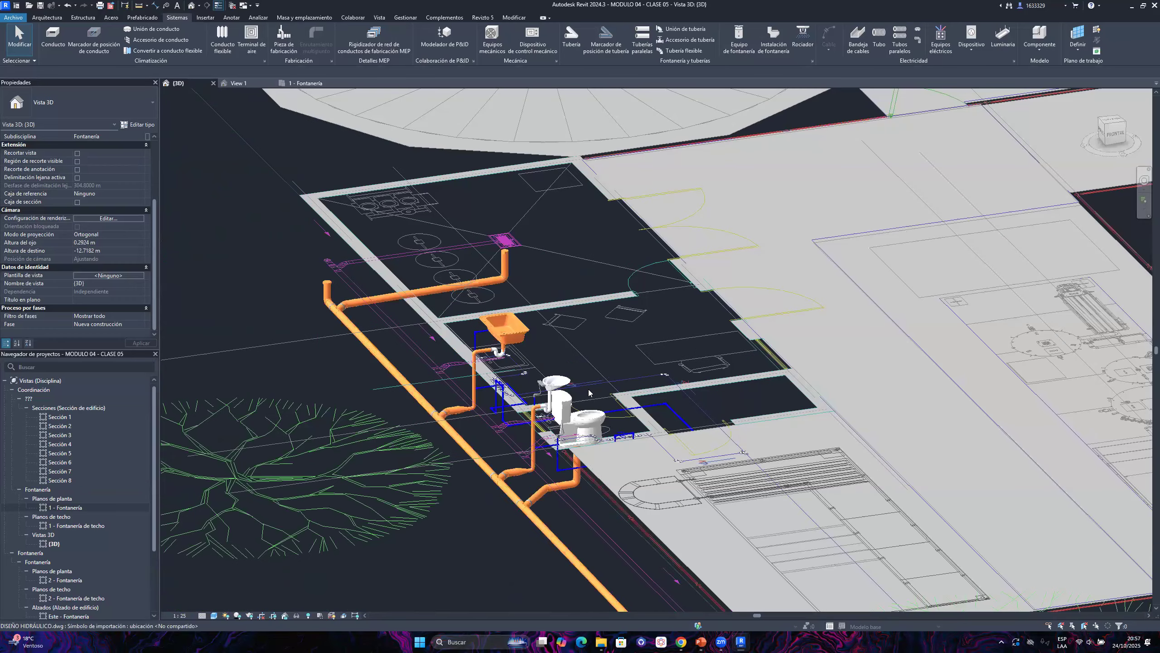
scroll(592, 377, down, 2)
scroll(595, 366, up, 2)
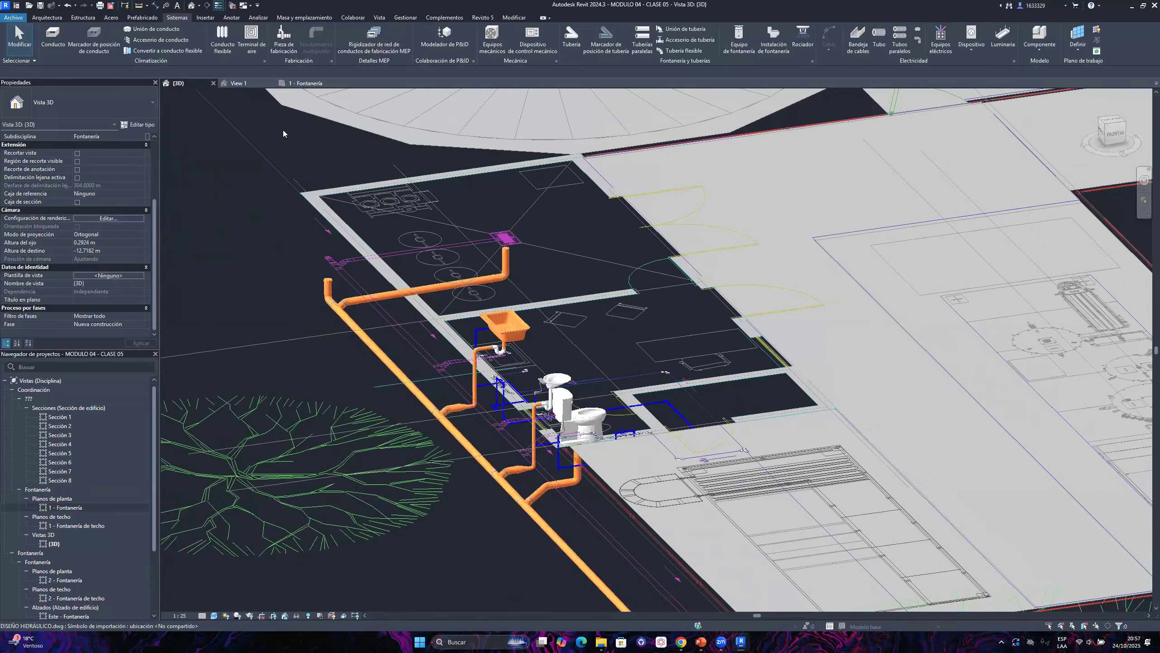
Dismiss the project save reminder and close the circular washbasin family and the 1 - Fontanería plan, leaving only the 3D view open
click(243, 84)
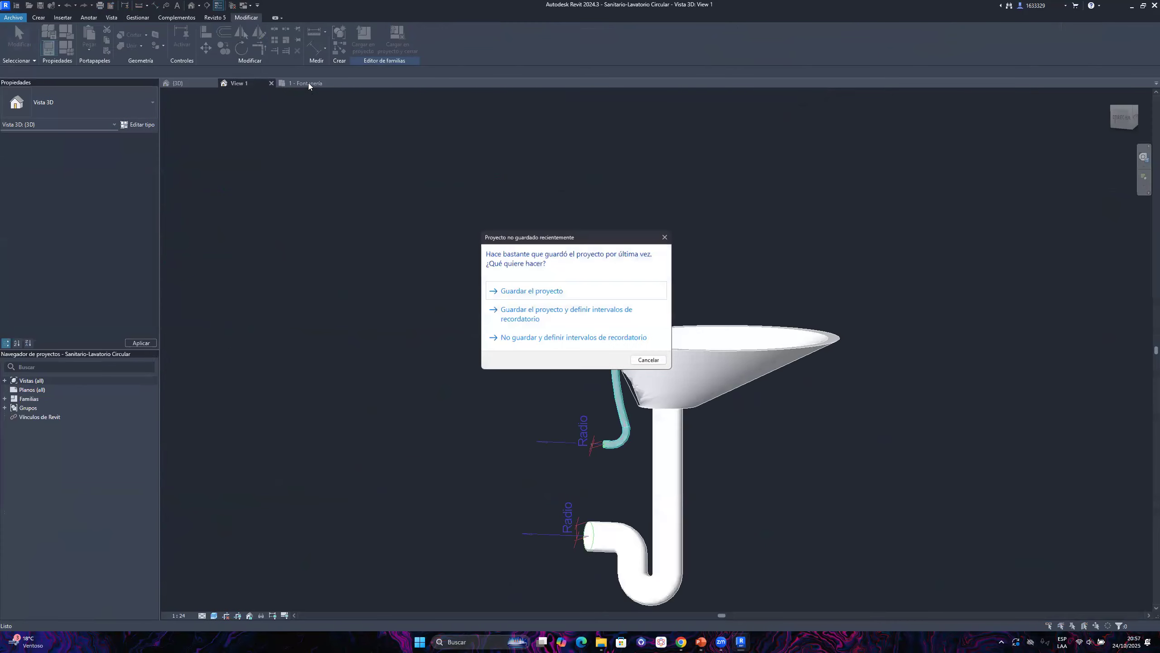
key(Escape)
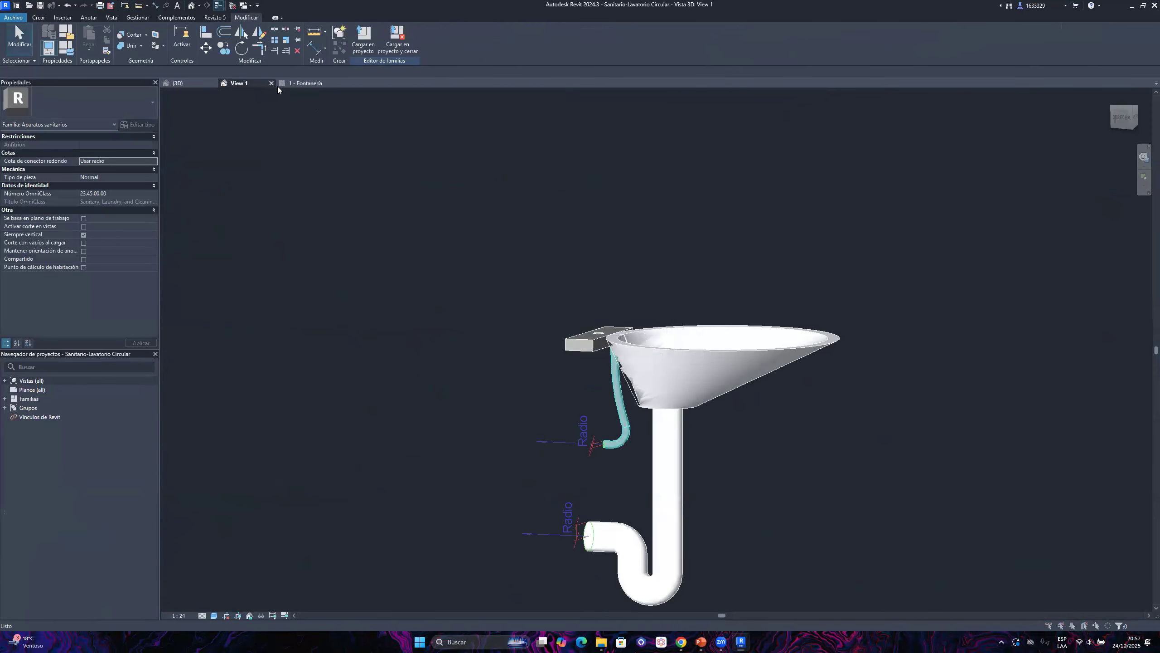
click(271, 82)
key(Return)
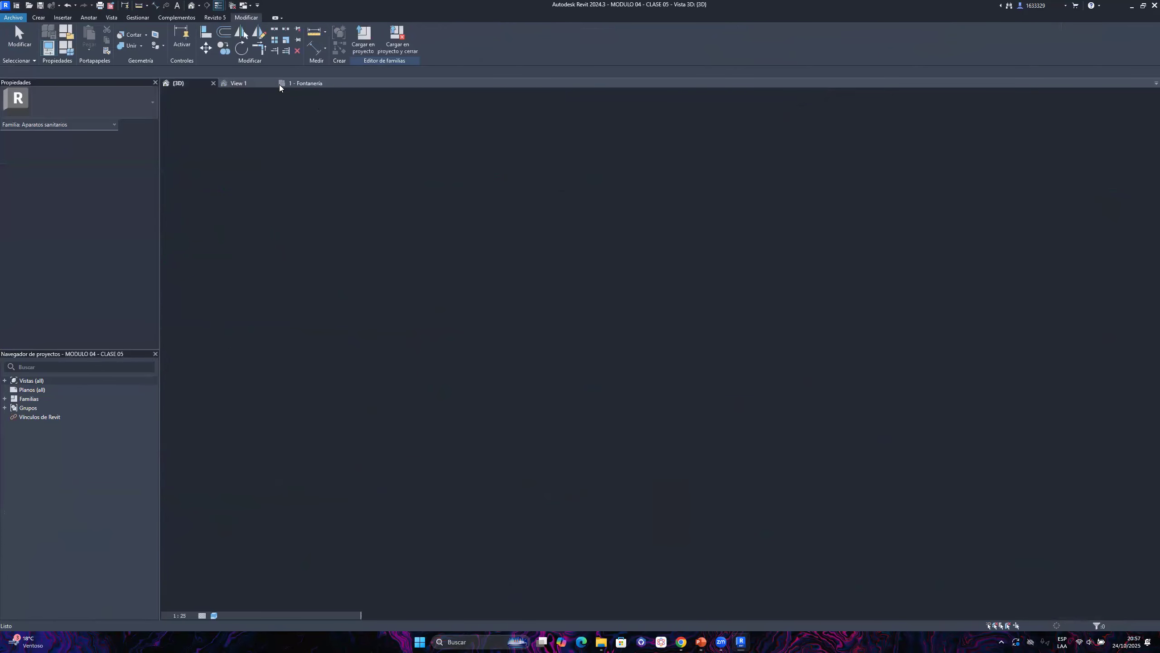
click(655, 361)
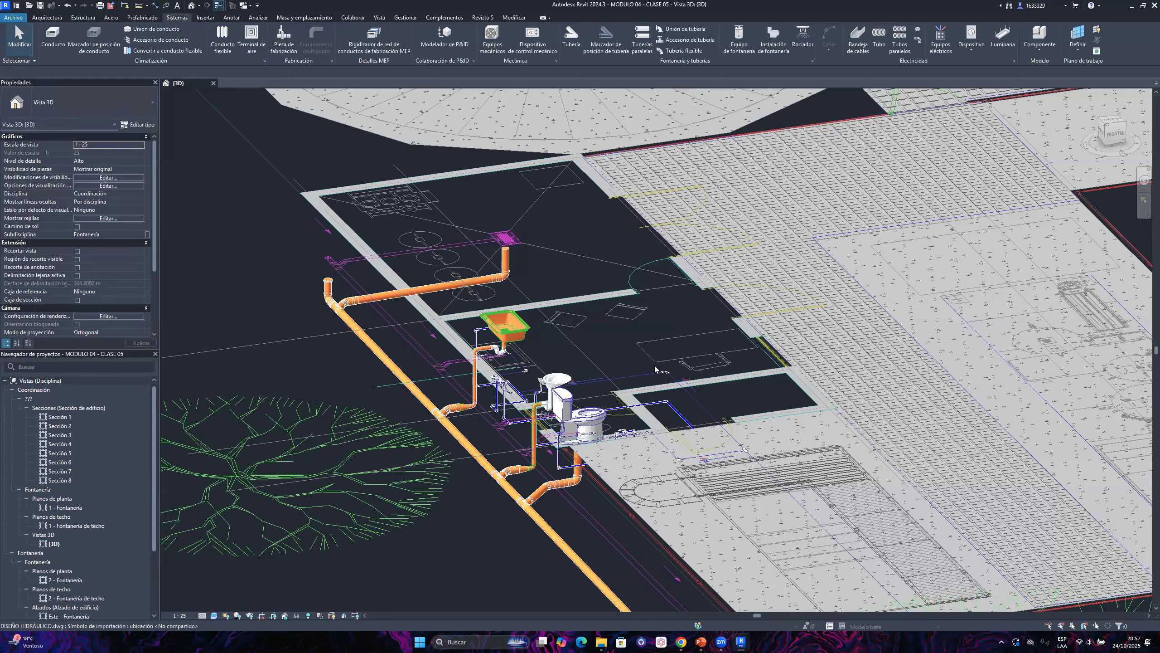
key(XF86AudioRaiseVolume)
key(XF86AudioRaiseVolume)
key(XF86AudioRaiseVolume)
key(XF86AudioRaiseVolume)
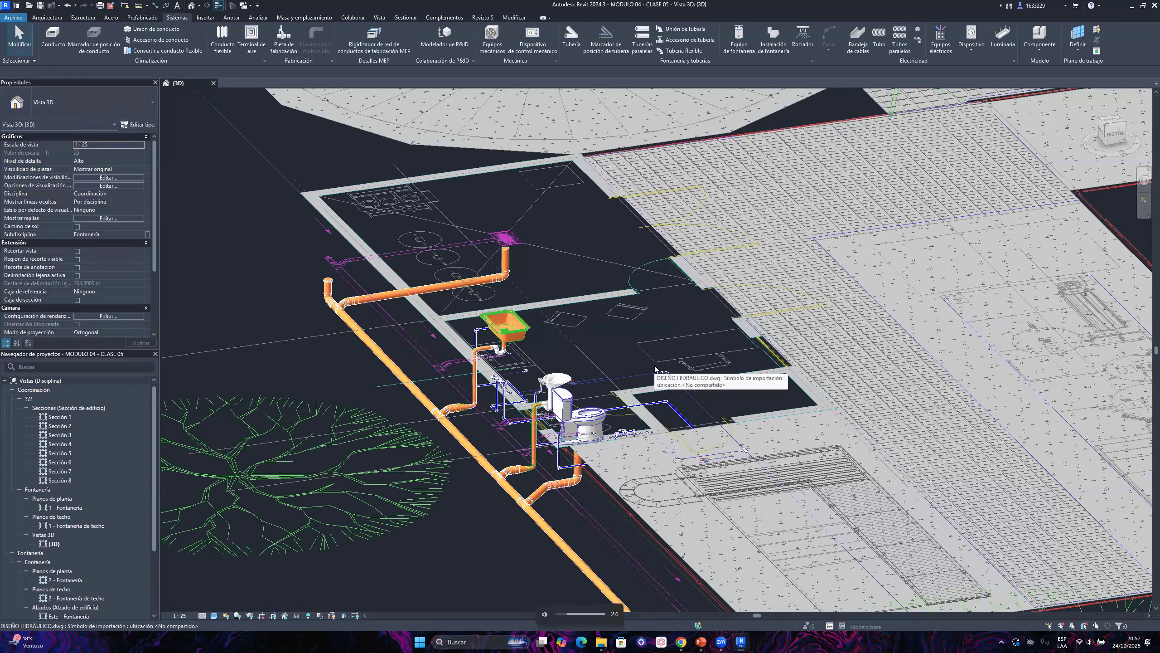